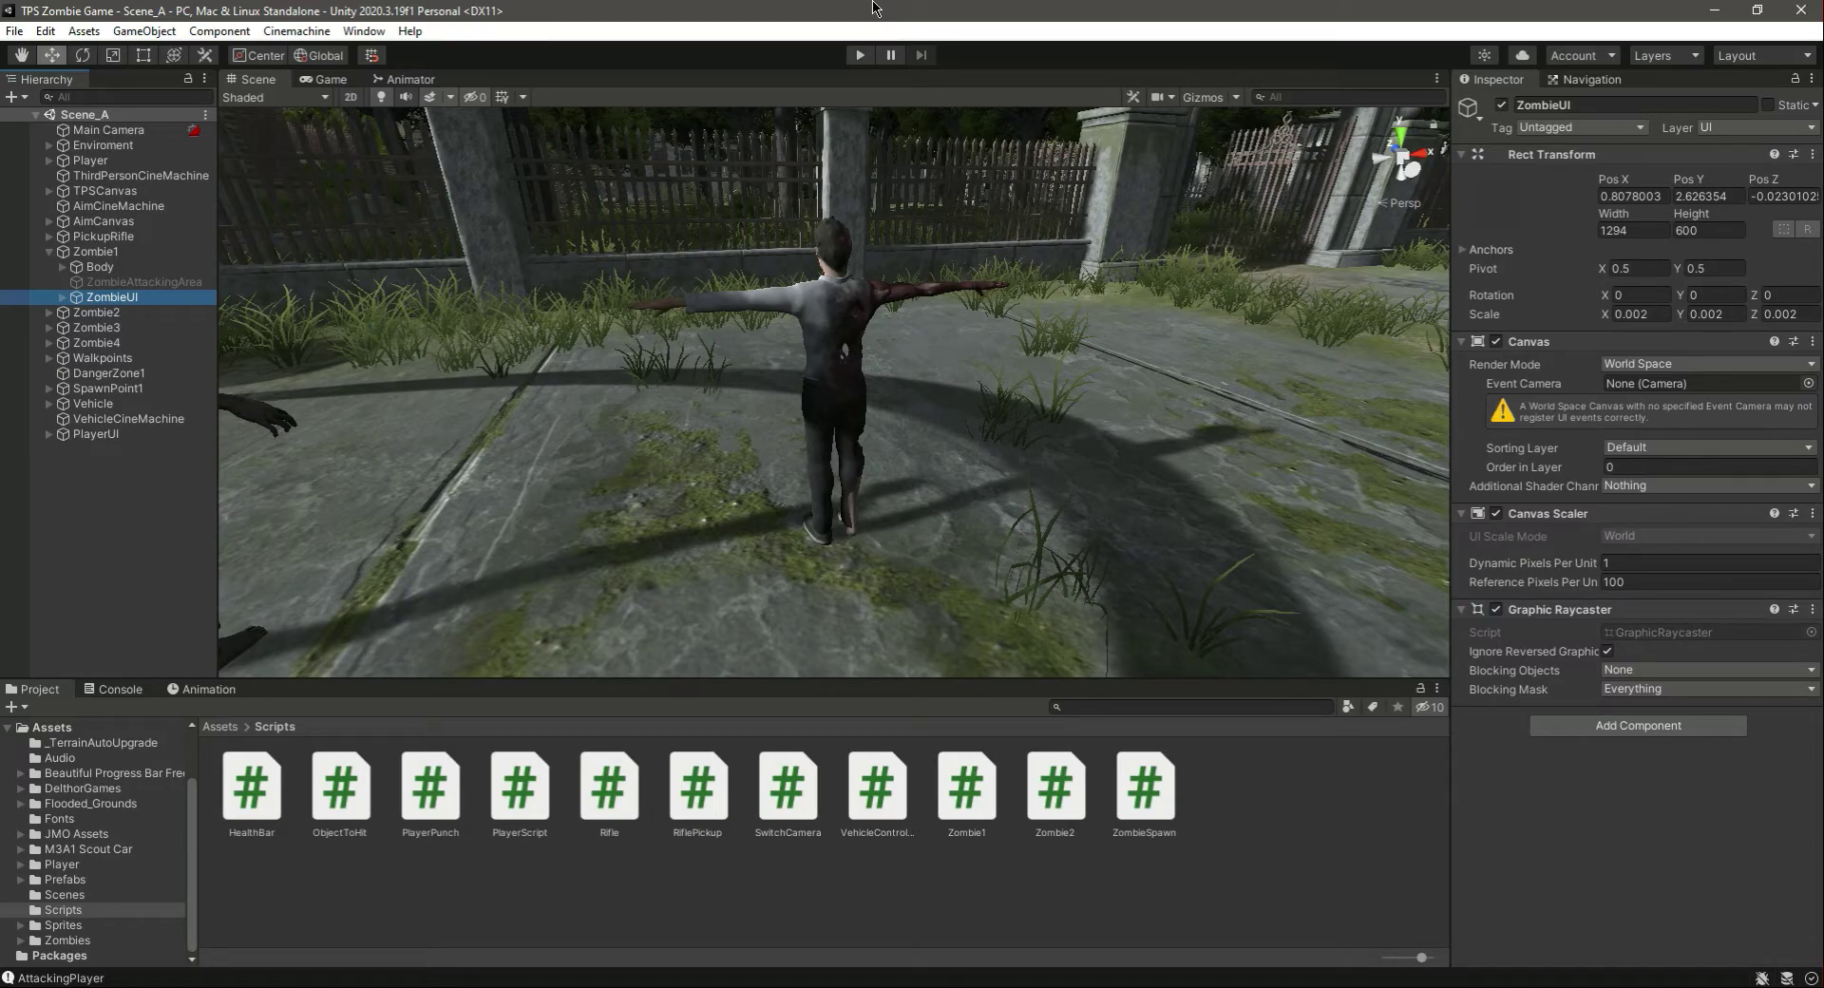
Inspect Zombie1 and its ZombieUI health bar in the scene, and create a C# script named RotateHealthBarUI in the Scripts folder
{"action": "double_click", "coordinate": [95, 251]}
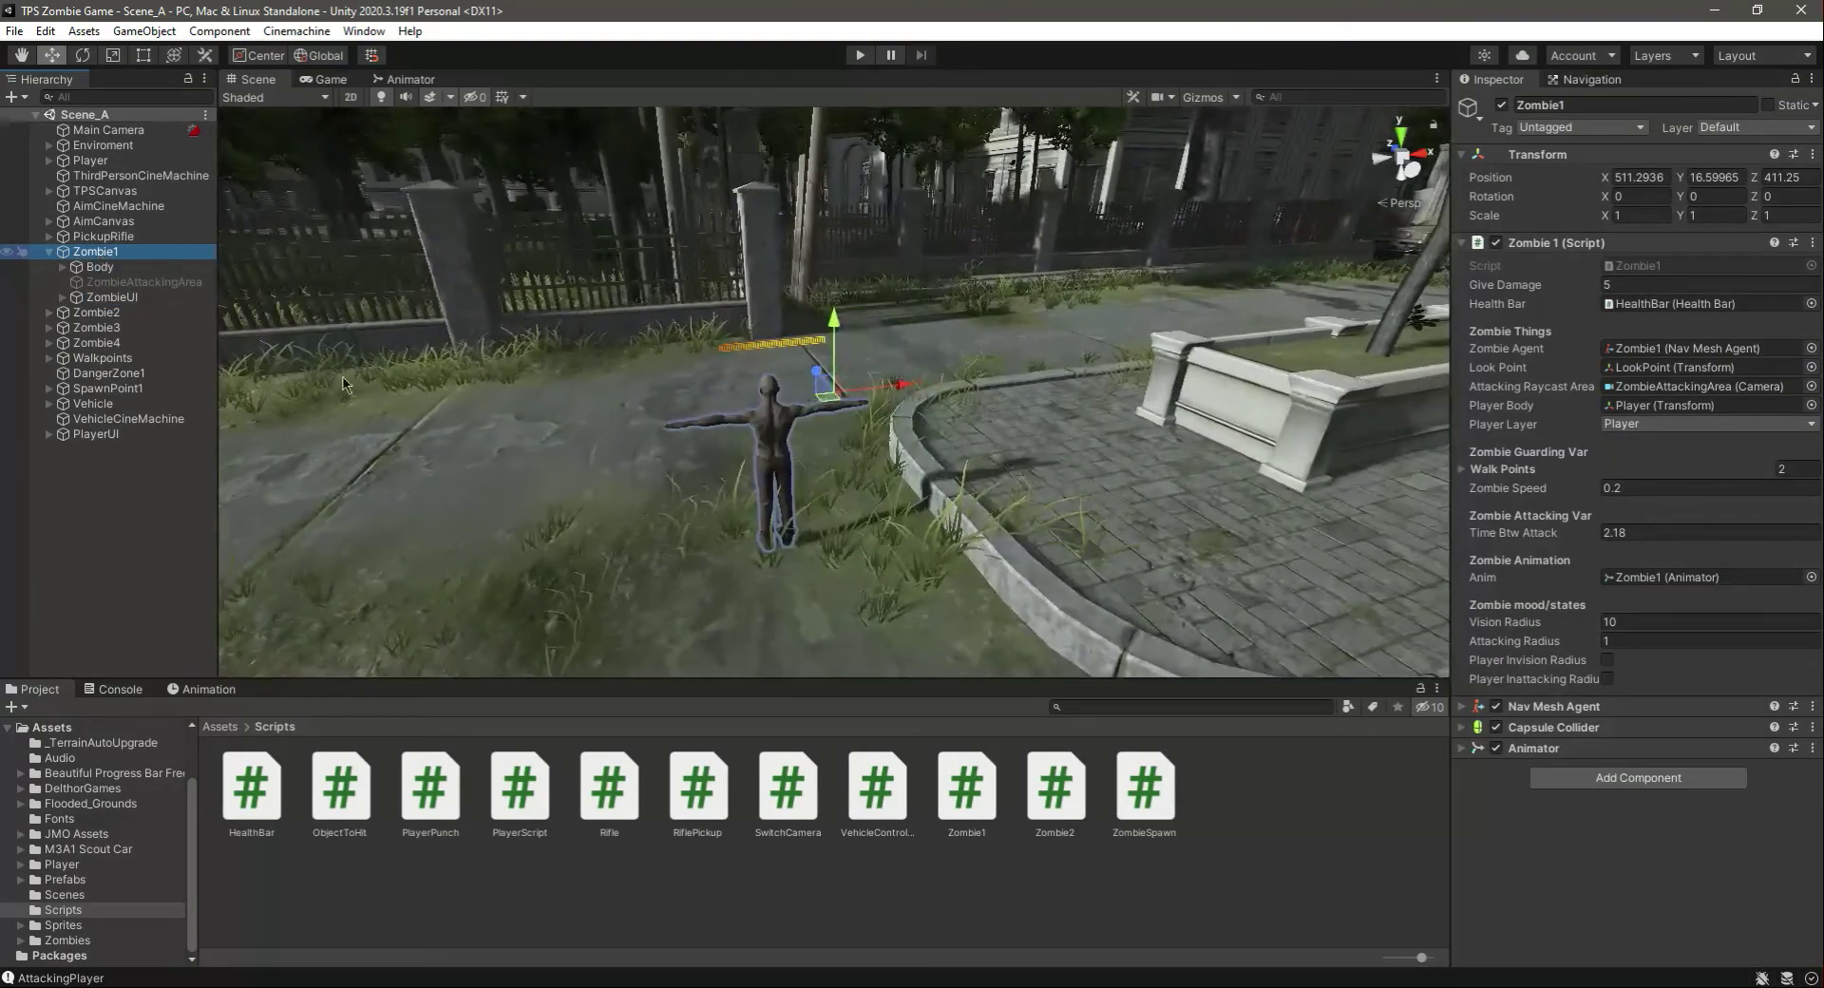
{"action": "right_click_drag", "start_coordinate": [843, 366], "coordinate": [822, 396]}
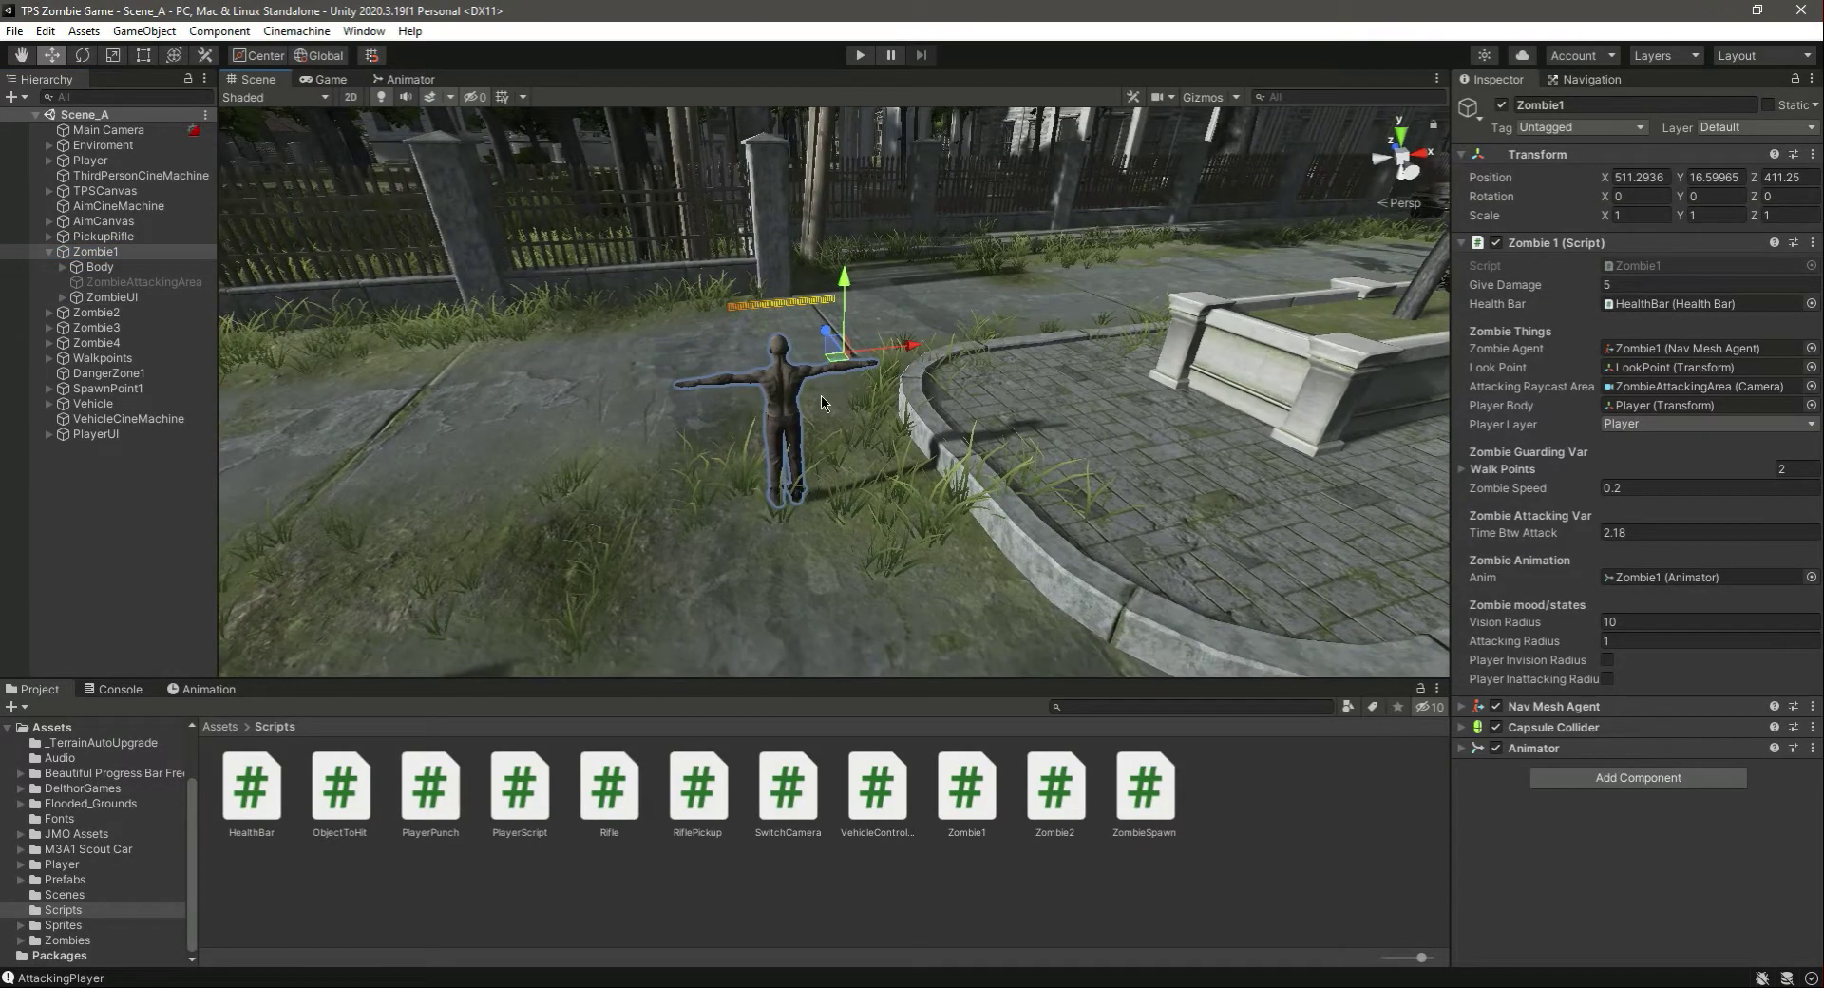
{"action": "scroll", "coordinate": [822, 396], "scroll_direction": "up", "scroll_amount": 8}
{"action": "left_click_drag", "start_coordinate": [822, 397], "coordinate": [713, 318], "text": "alt"}
{"action": "scroll", "coordinate": [713, 319], "scroll_direction": "down", "scroll_amount": 6}
{"action": "left_click", "coordinate": [112, 297]}
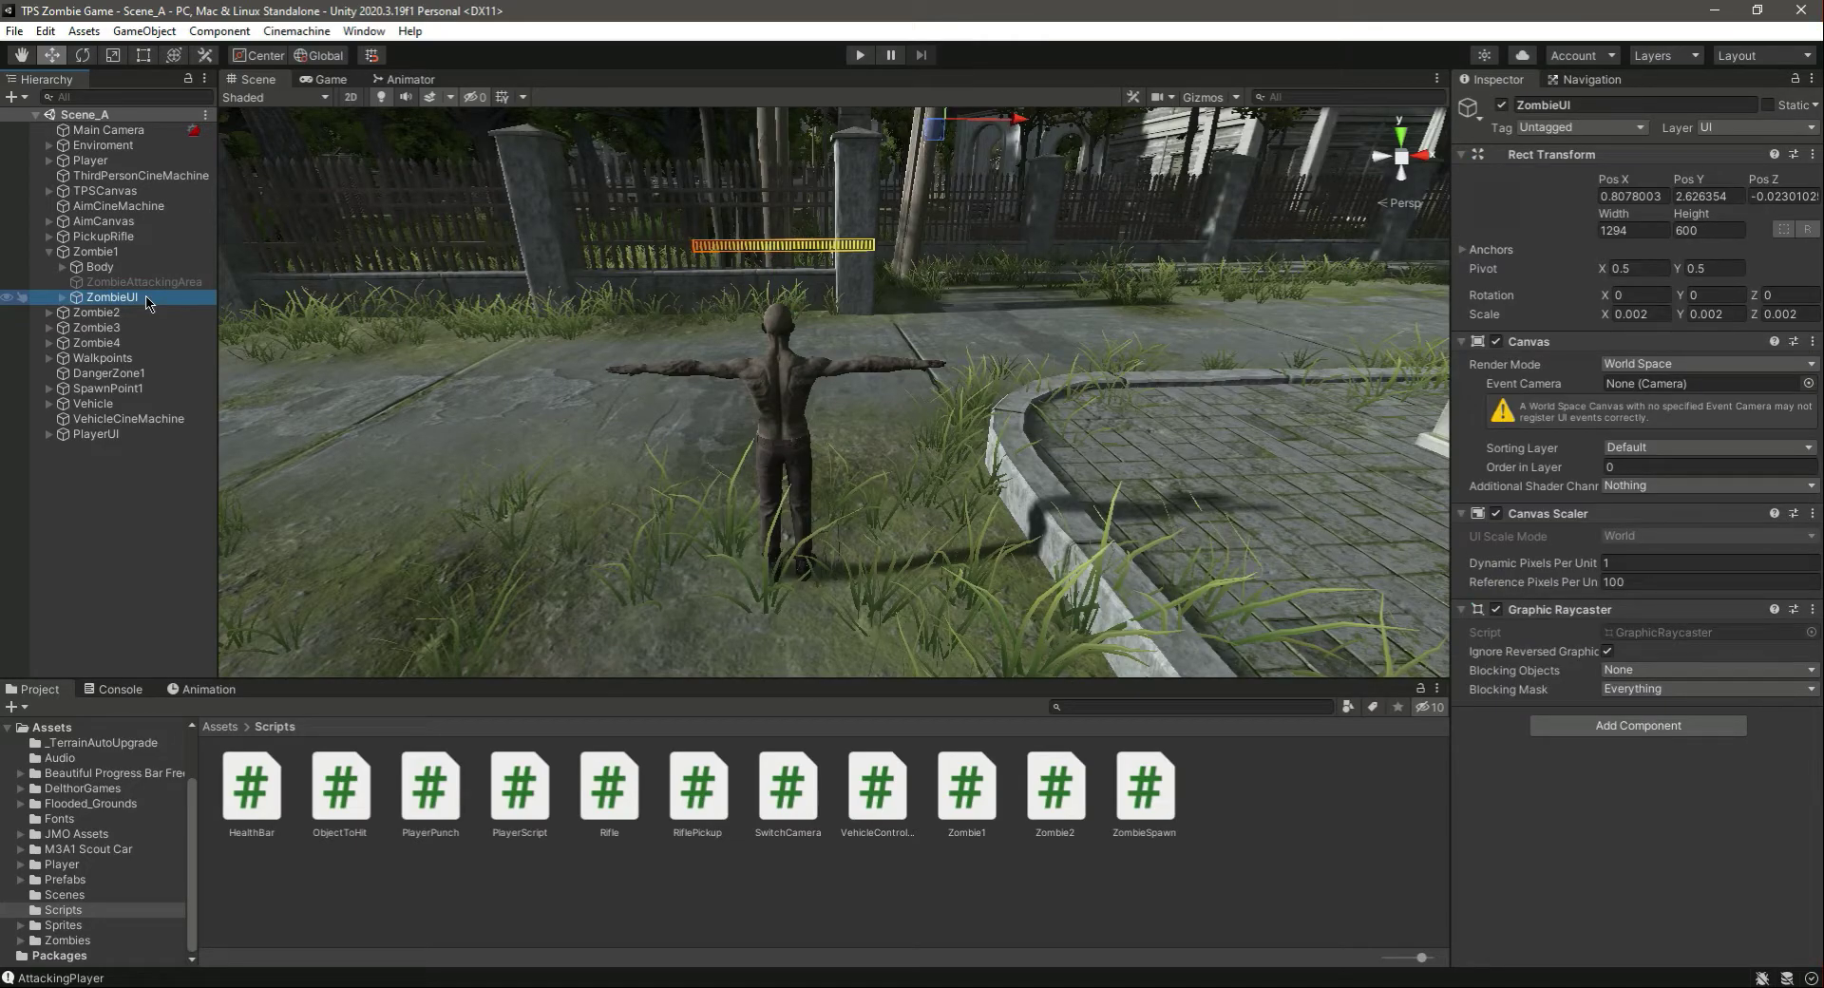
{"action": "right_click", "coordinate": [762, 879]}
{"action": "mouse_move", "coordinate": [960, 382]}
{"action": "left_click", "coordinate": [1122, 241]}
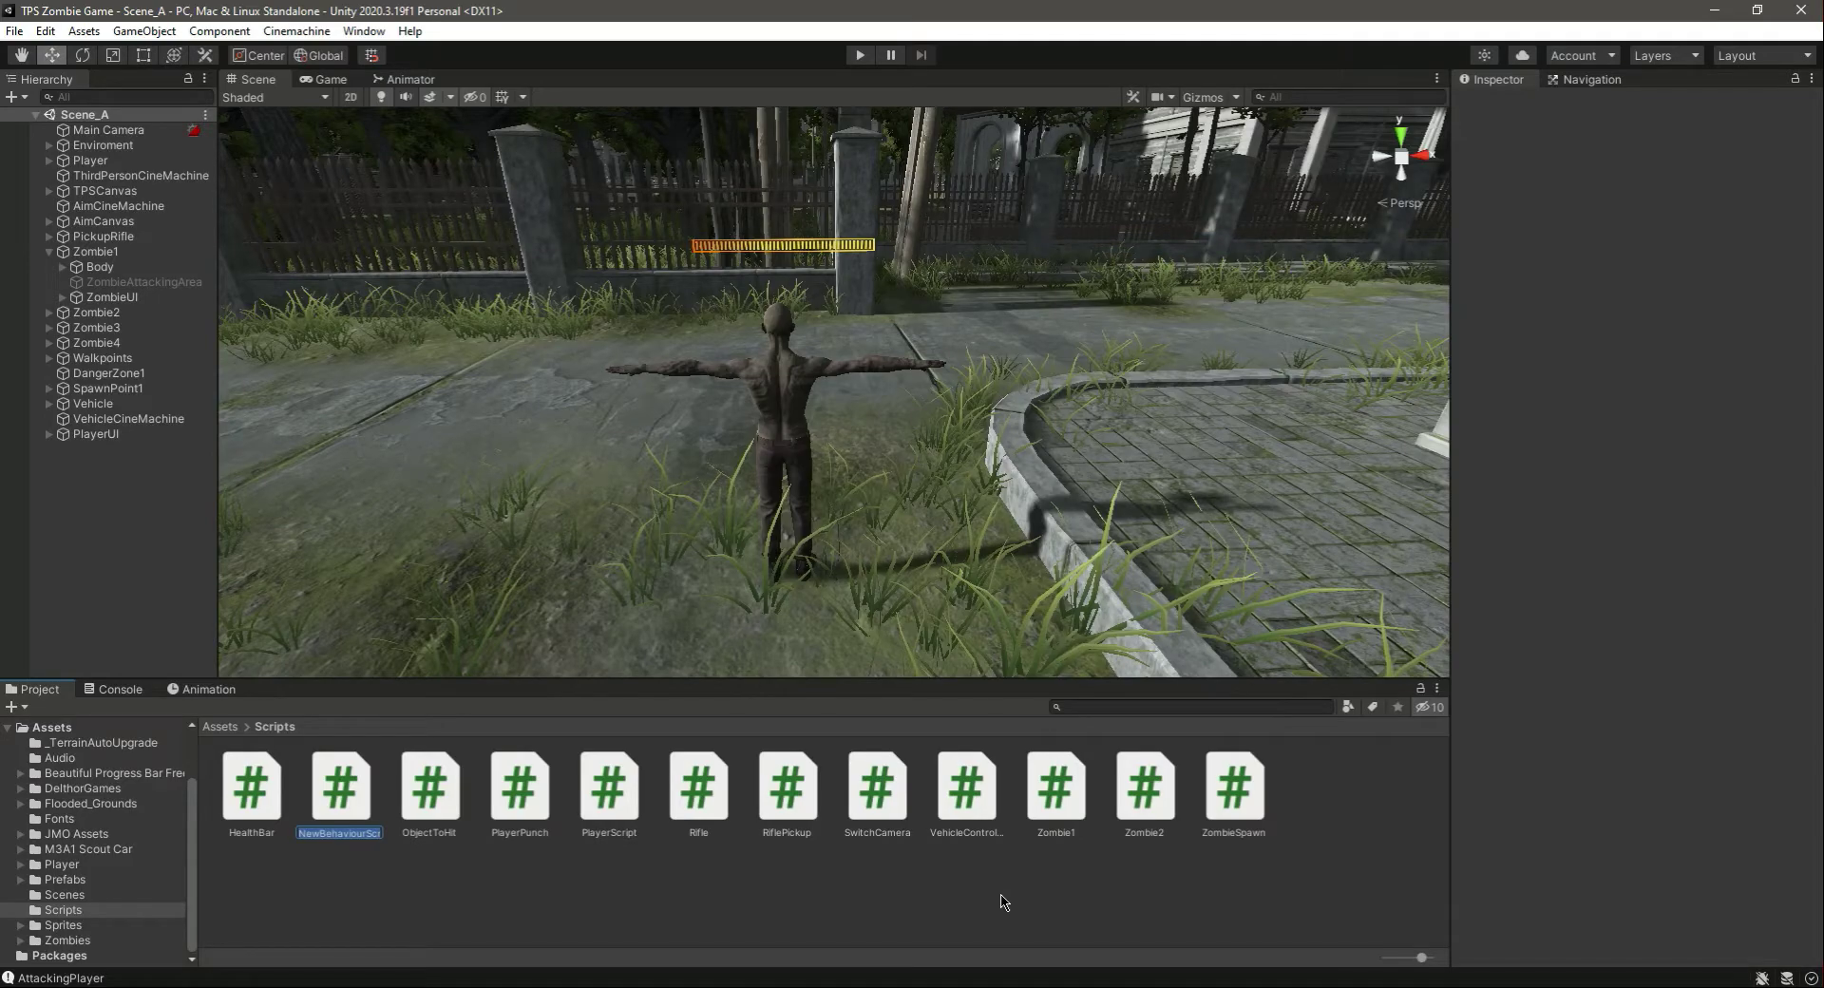
{"action": "type", "text": "Rot"}
{"action": "type", "text": "ateHealthBarUI"}
{"action": "key", "text": "Return"}
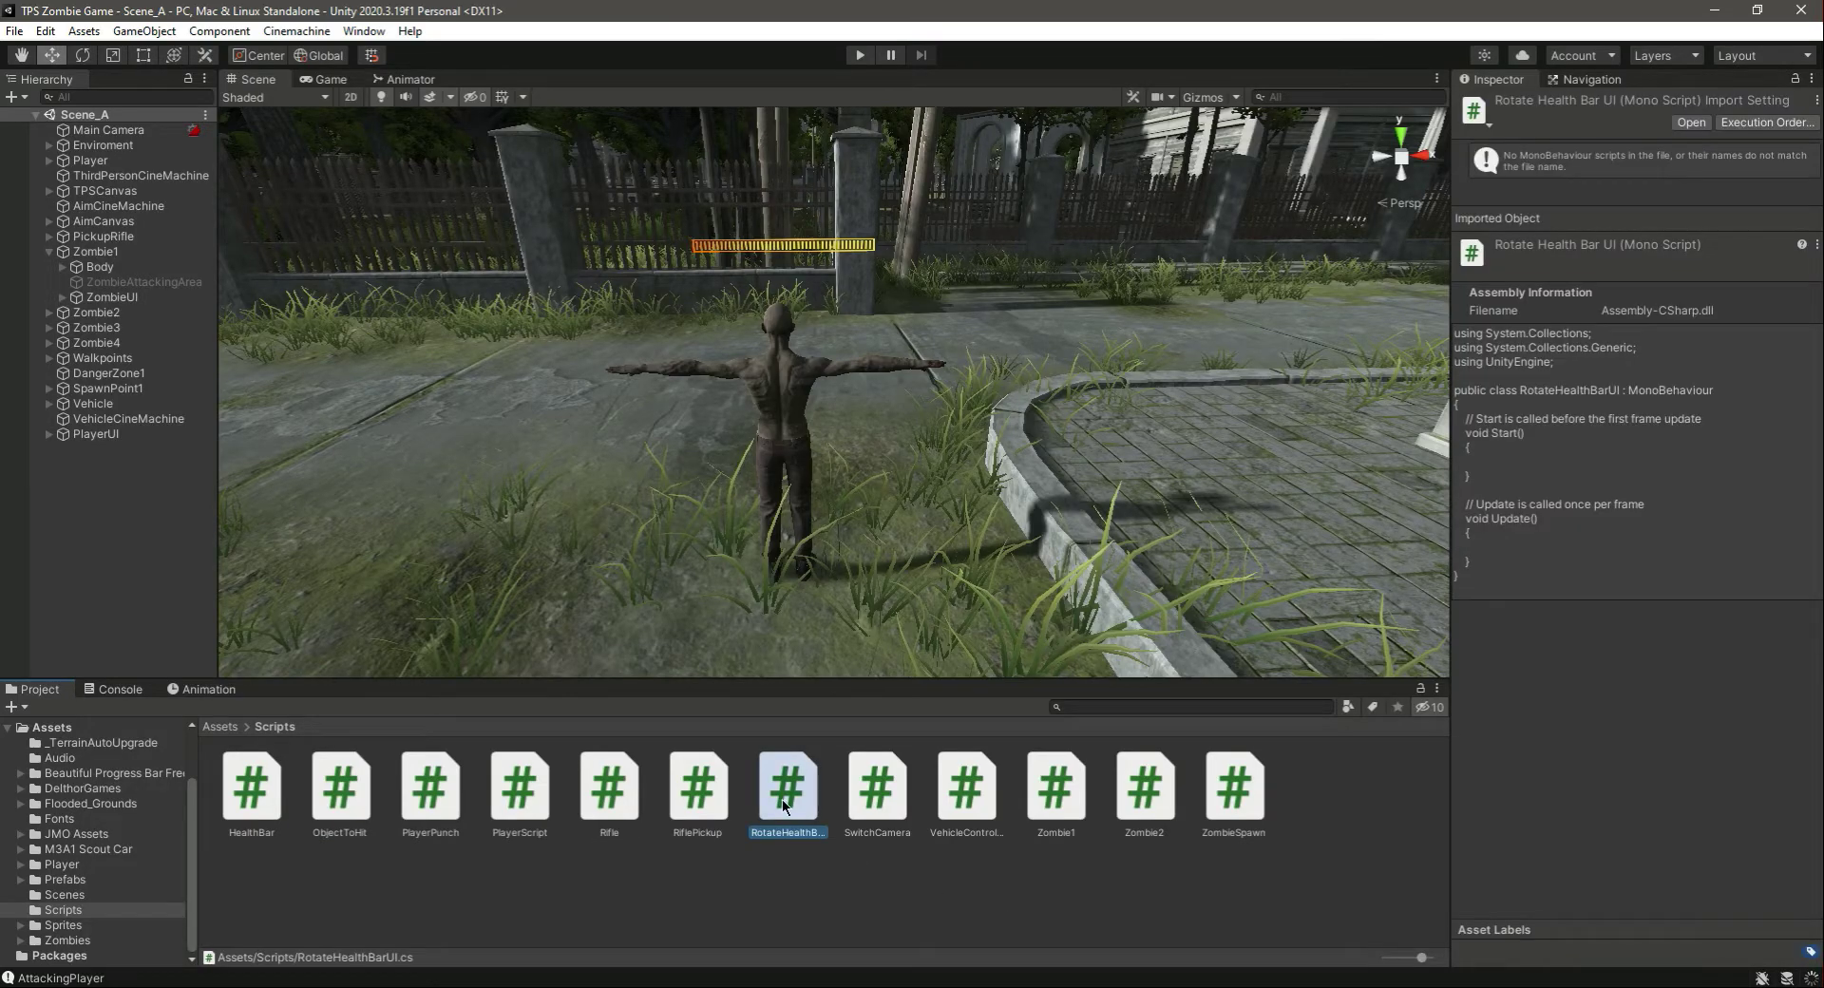
Attach the RotateHealthBarUI script to the ZombieUI object and open it in Visual Studio Code
{"action": "left_click", "coordinate": [134, 298]}
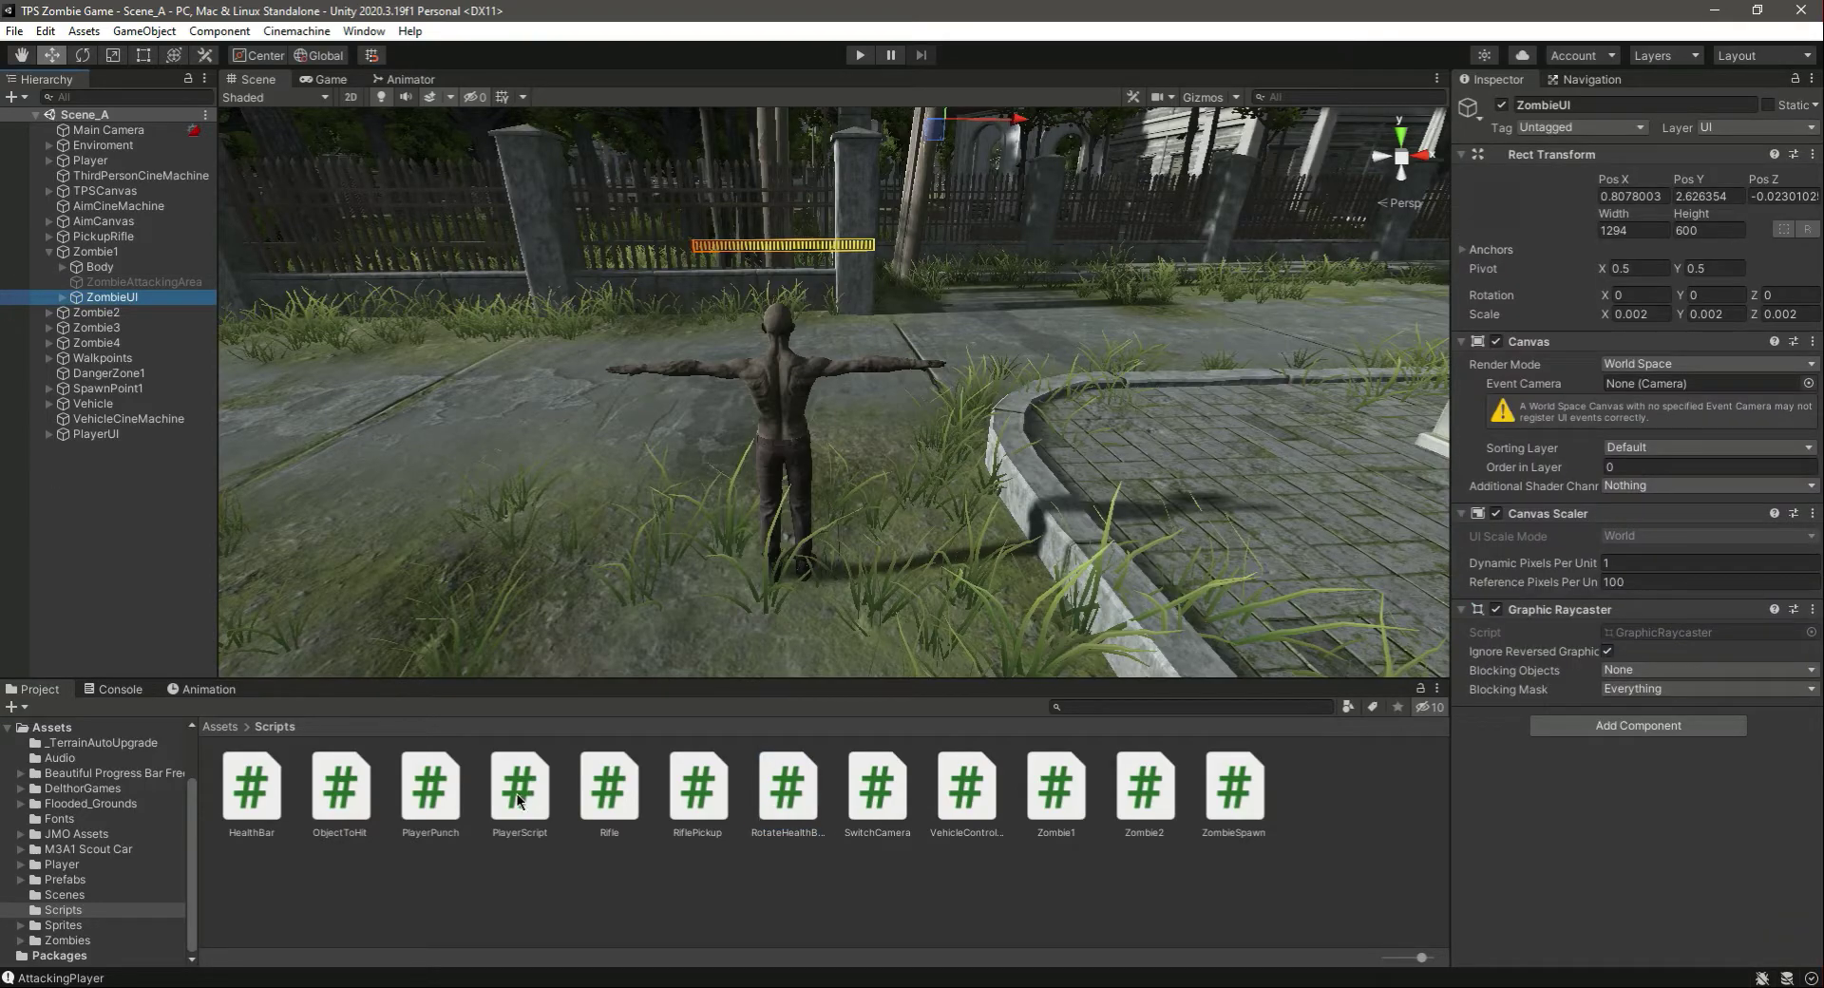
{"action": "mouse_move", "coordinate": [801, 793]}
{"action": "left_mouse_down"}
{"action": "mouse_move", "coordinate": [1621, 801]}
{"action": "mouse_move", "coordinate": [1627, 741]}
{"action": "left_mouse_up"}
{"action": "left_click", "coordinate": [1692, 742]}
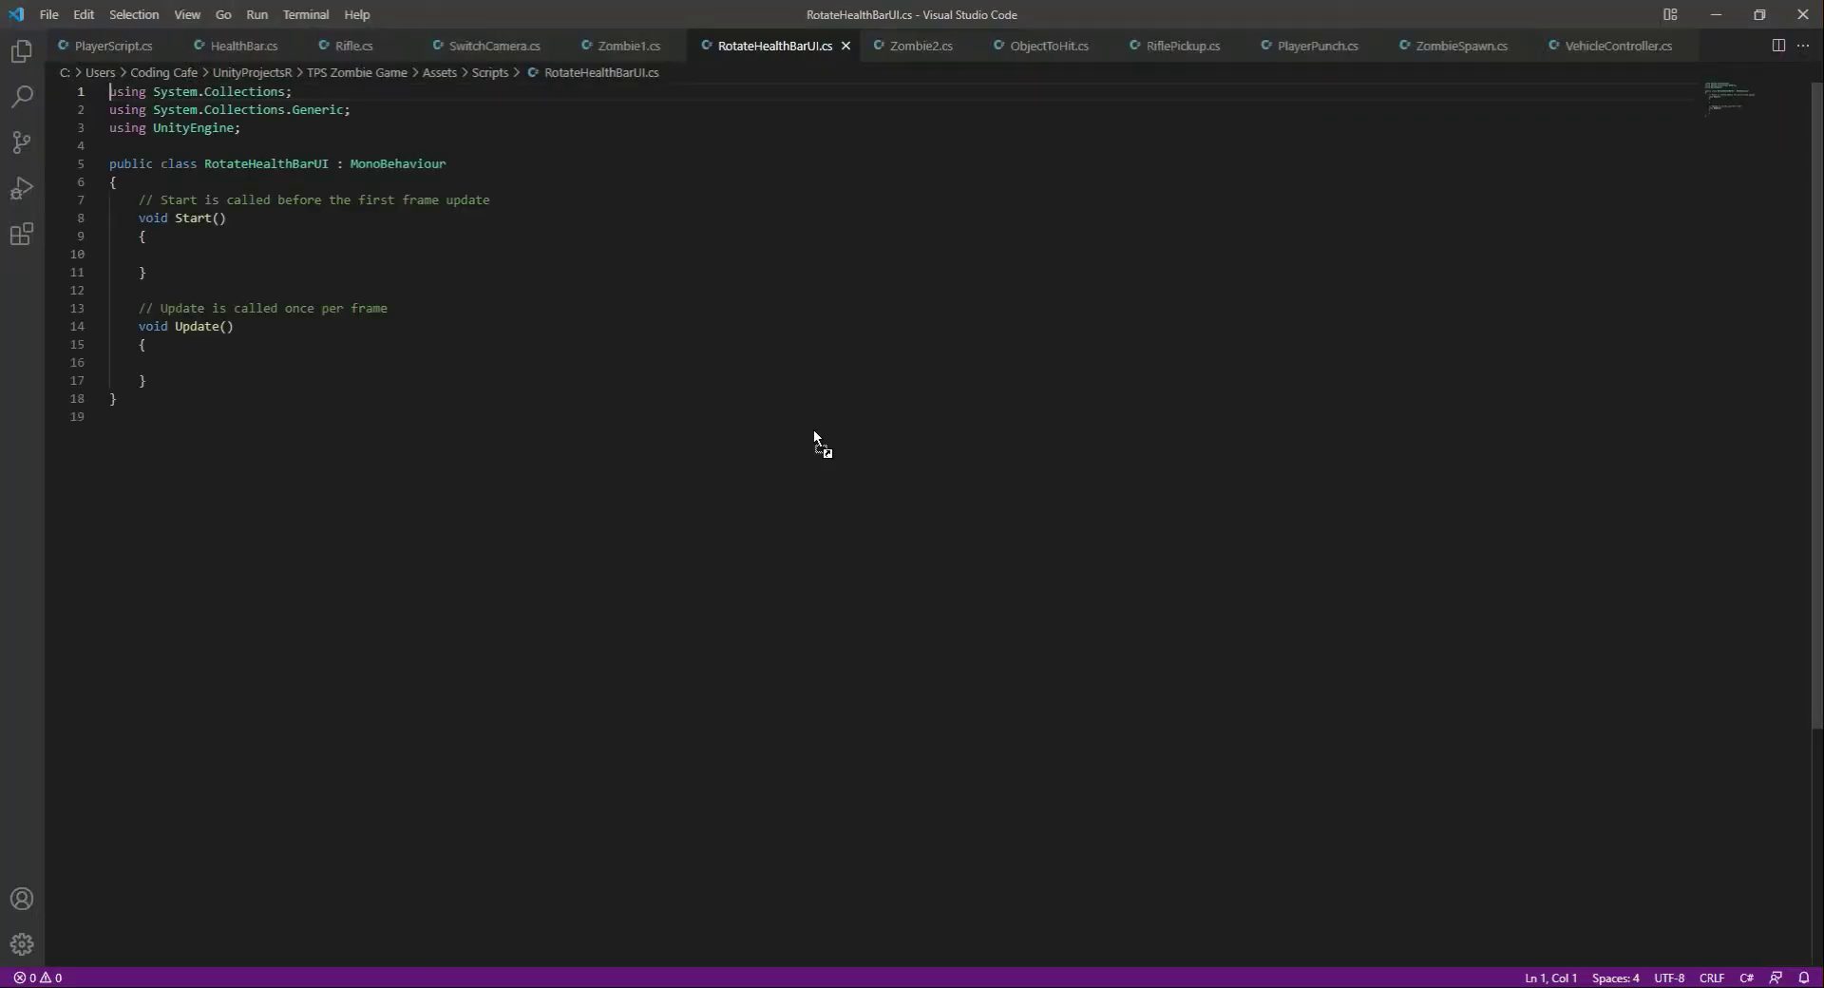
Replace the default Start and Update methods in RotateHealthBarUI with the field "public Transform MainCamera;"
{"action": "left_click", "coordinate": [690, 253]}
{"action": "left_click_drag", "start_coordinate": [156, 184], "coordinate": [277, 374]}
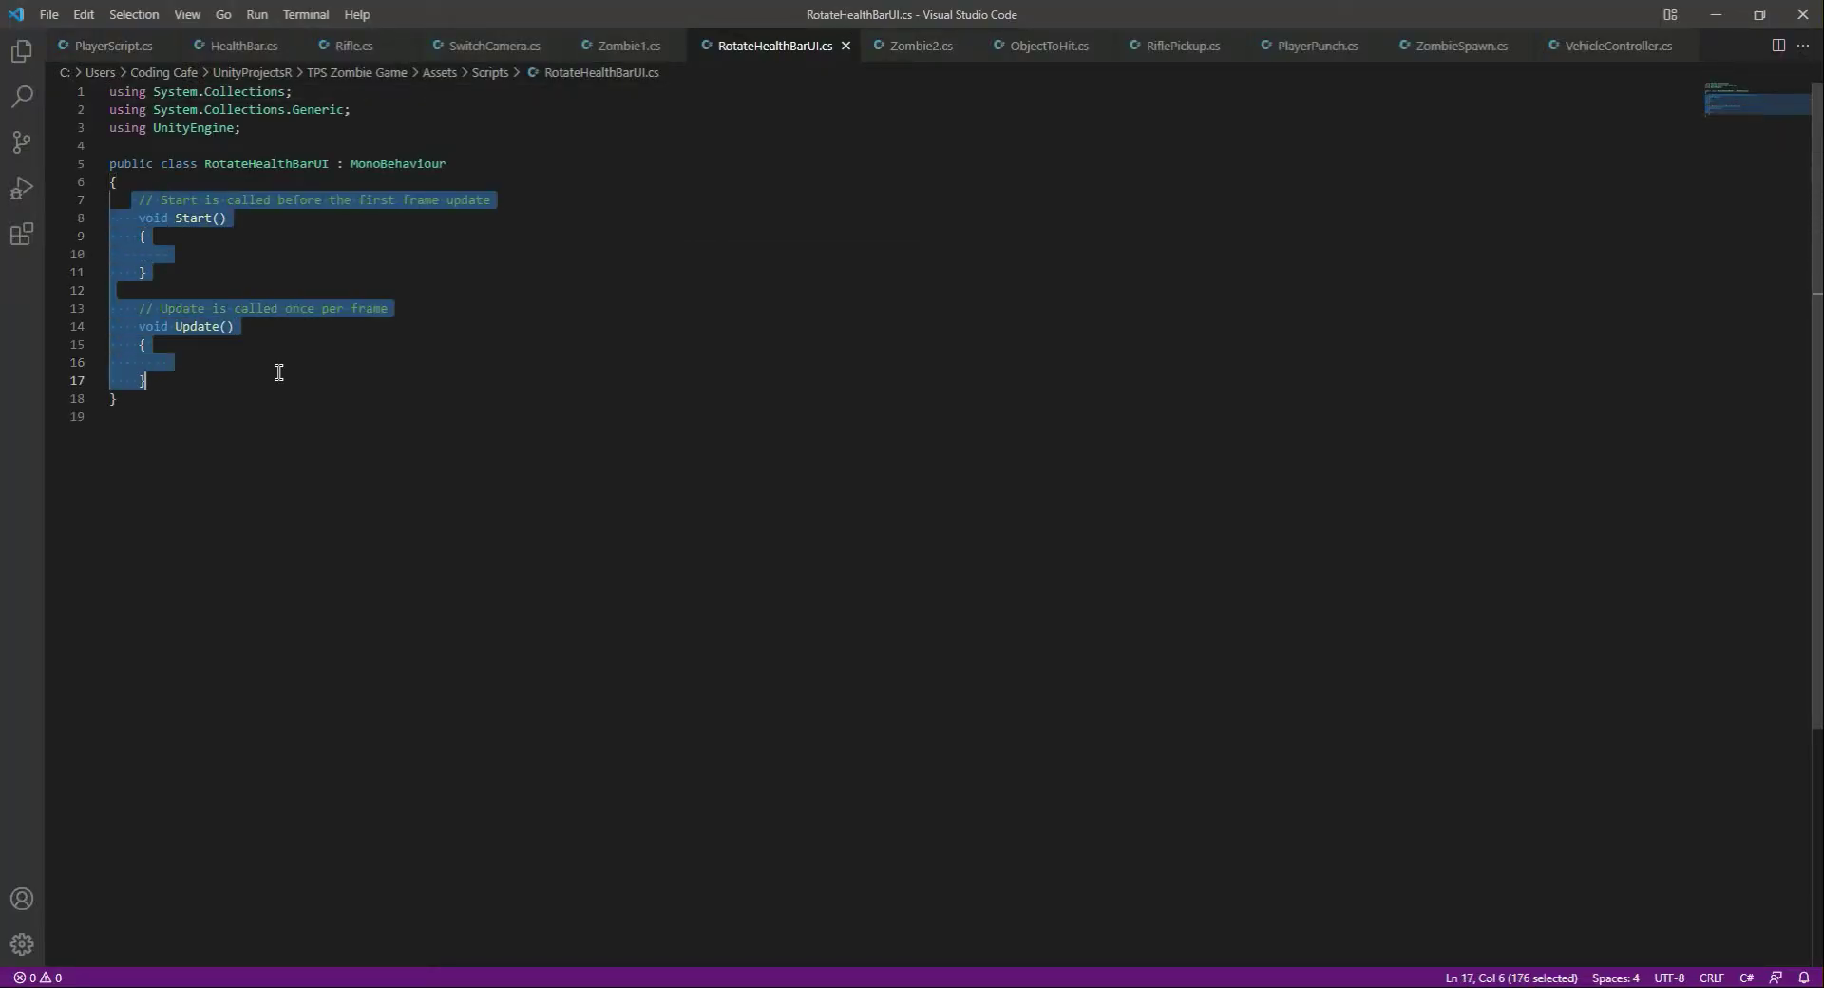
{"action": "key", "text": "BackSpace"}
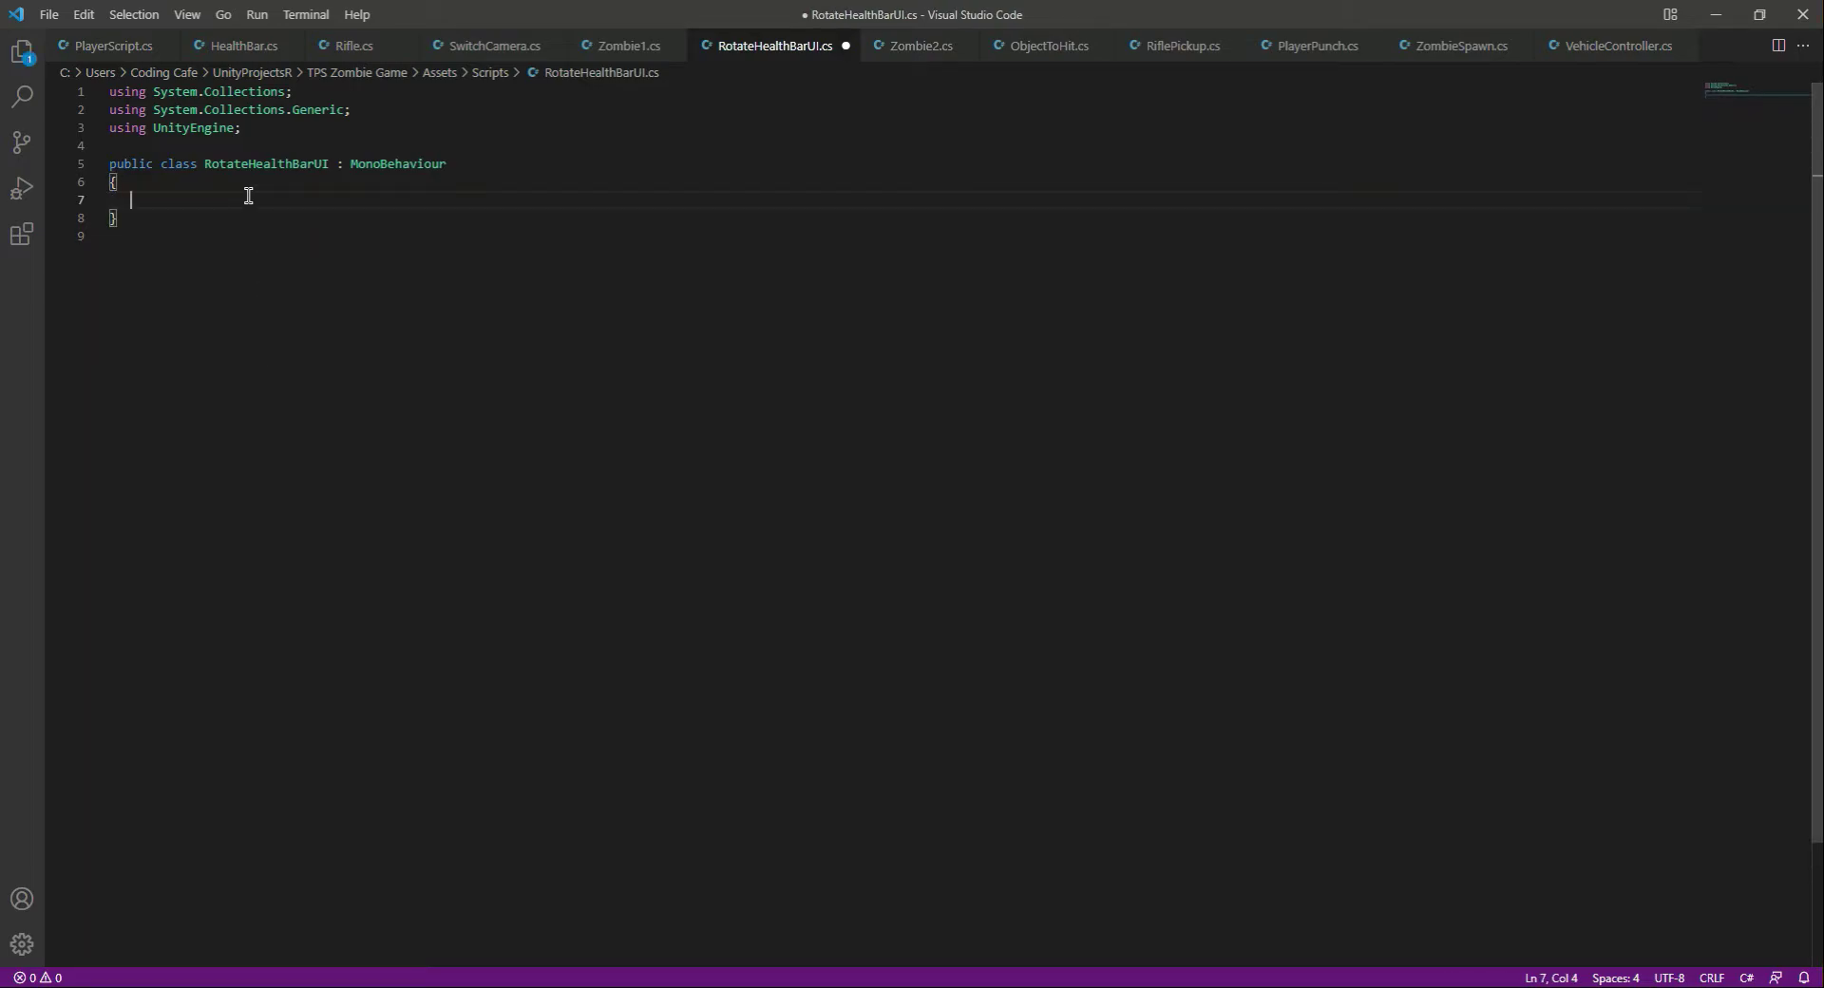
{"action": "type", "text": "public Transform MainCamera;"}
{"action": "key", "text": "Return"}
{"action": "key", "text": "Return"}
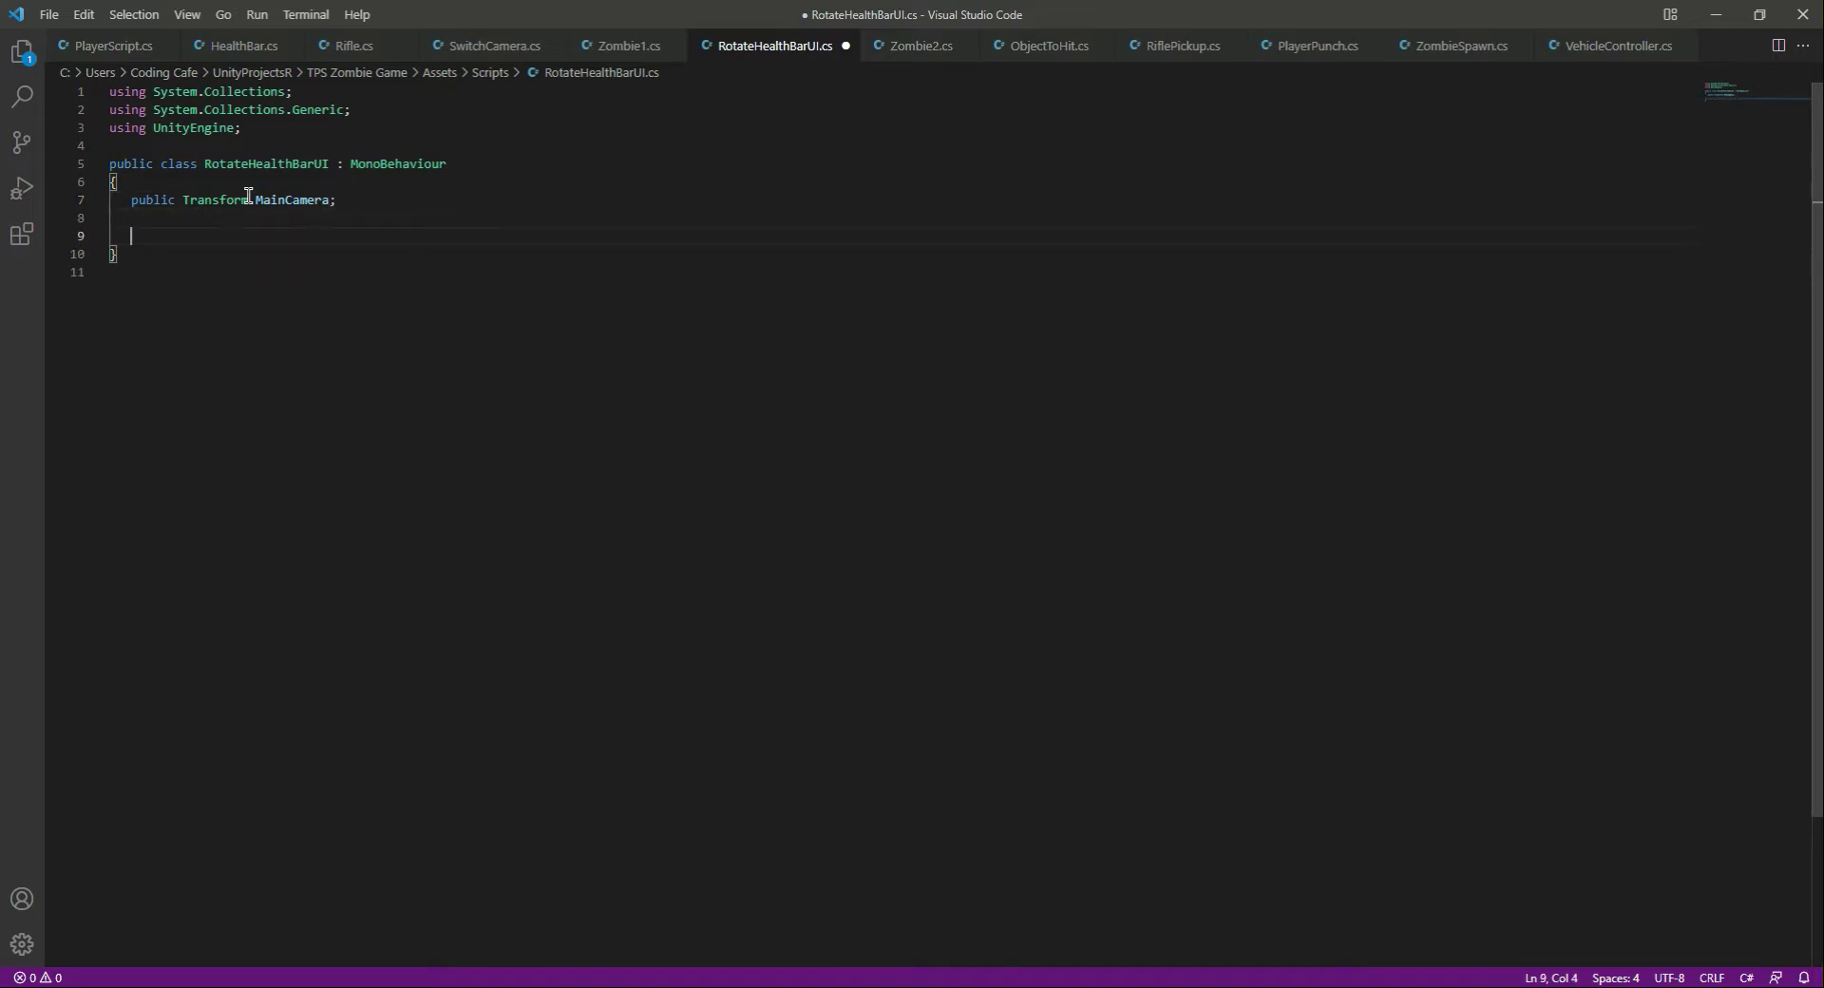
Add a private LateUpdate method containing "transform.LookAt(transform.position + MainCamera.forward);" and save the script
{"action": "type", "text": "Lat"}
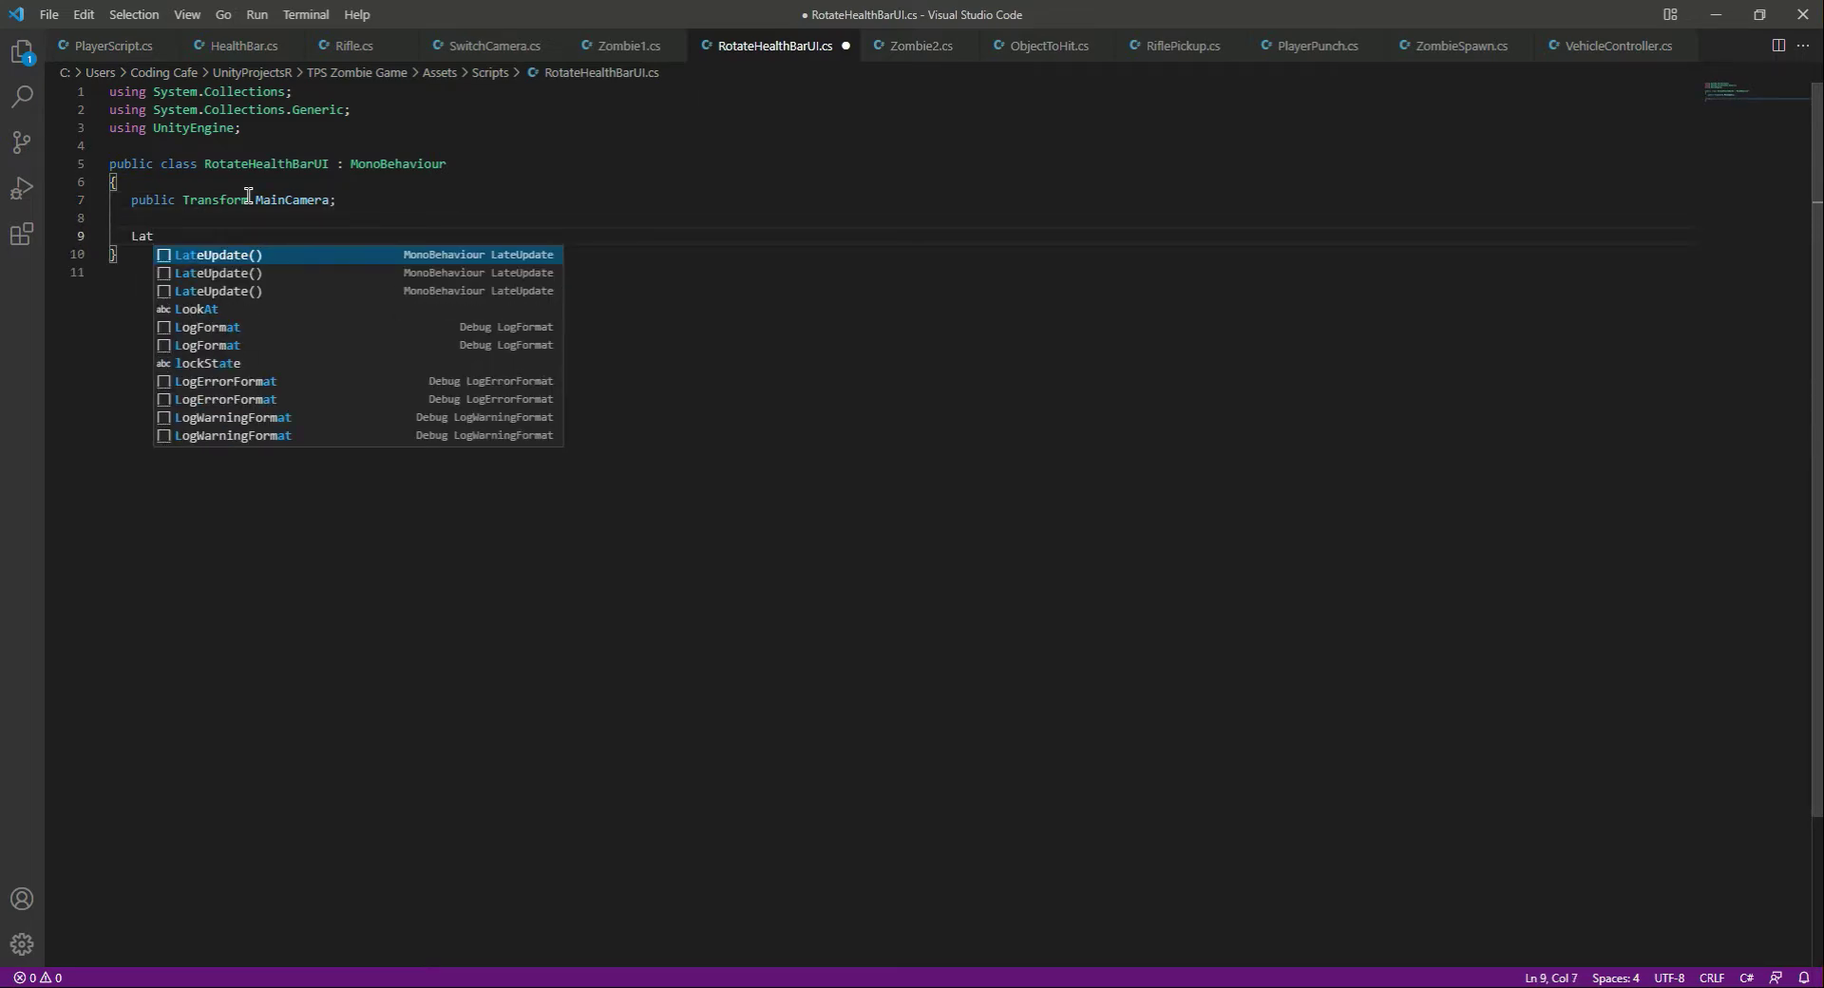
{"action": "key", "text": "Return"}
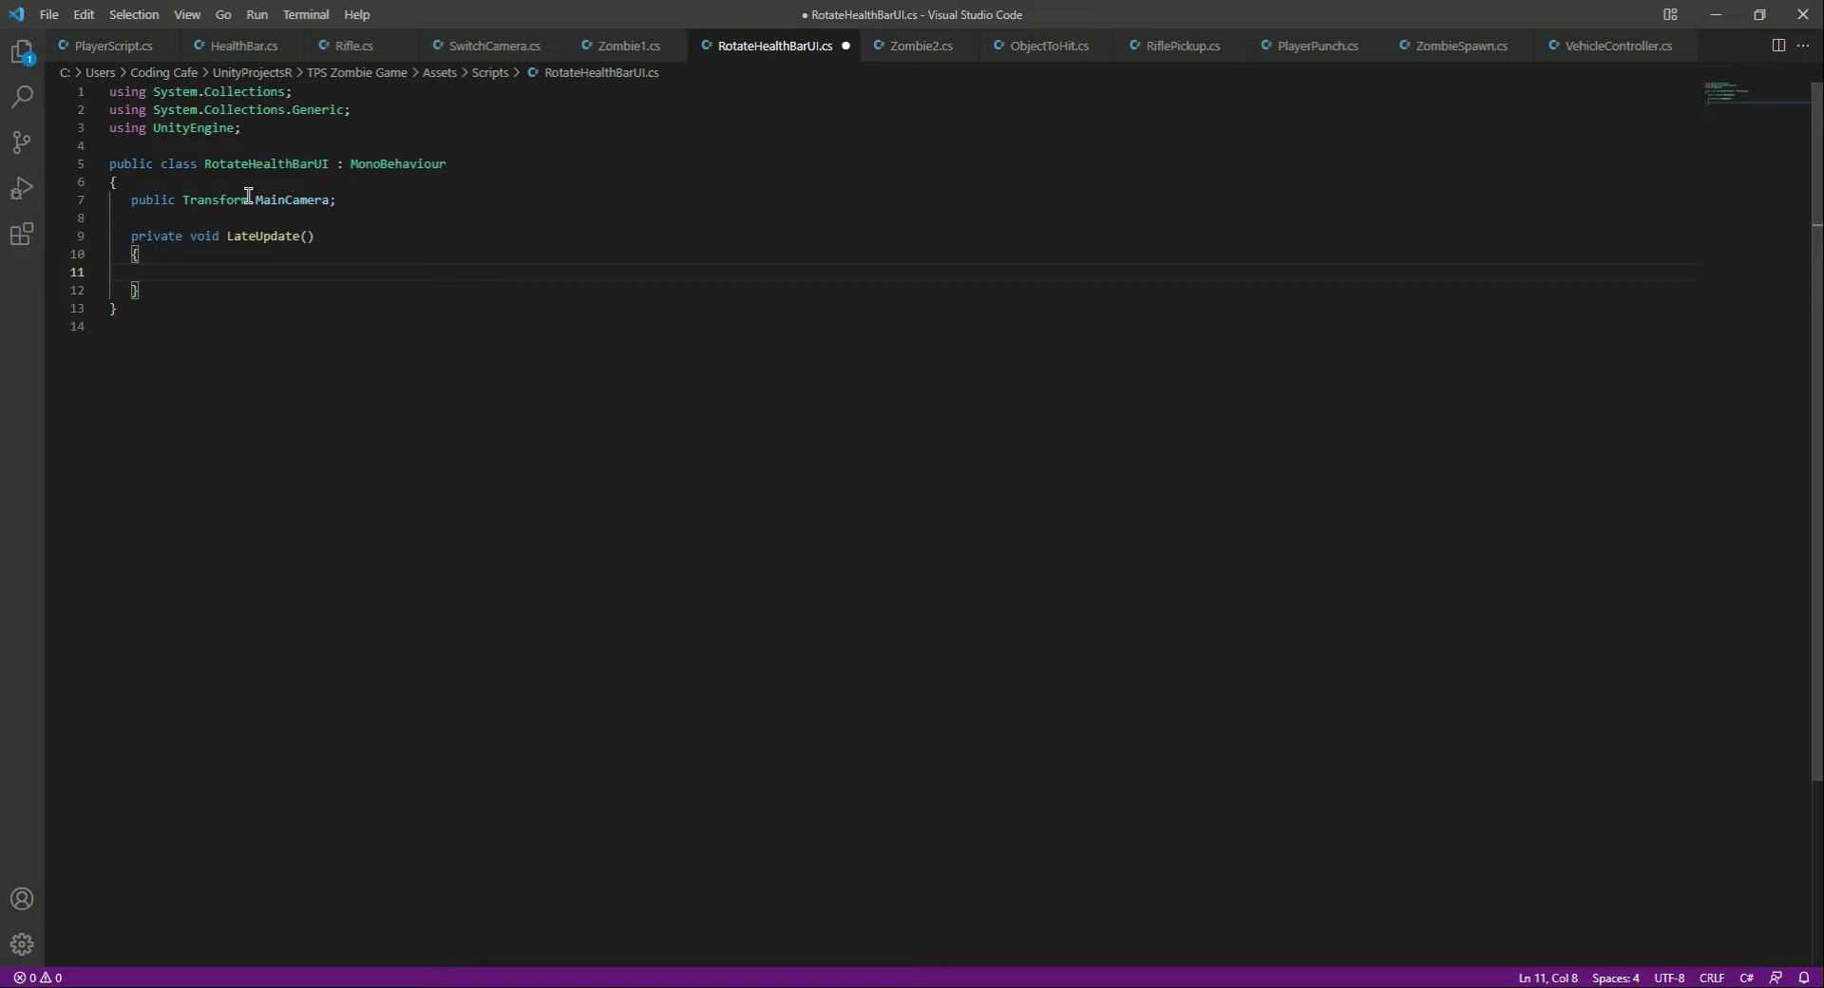
{"action": "type", "text": "transform"}
{"action": "type", "text": ".LookAt"}
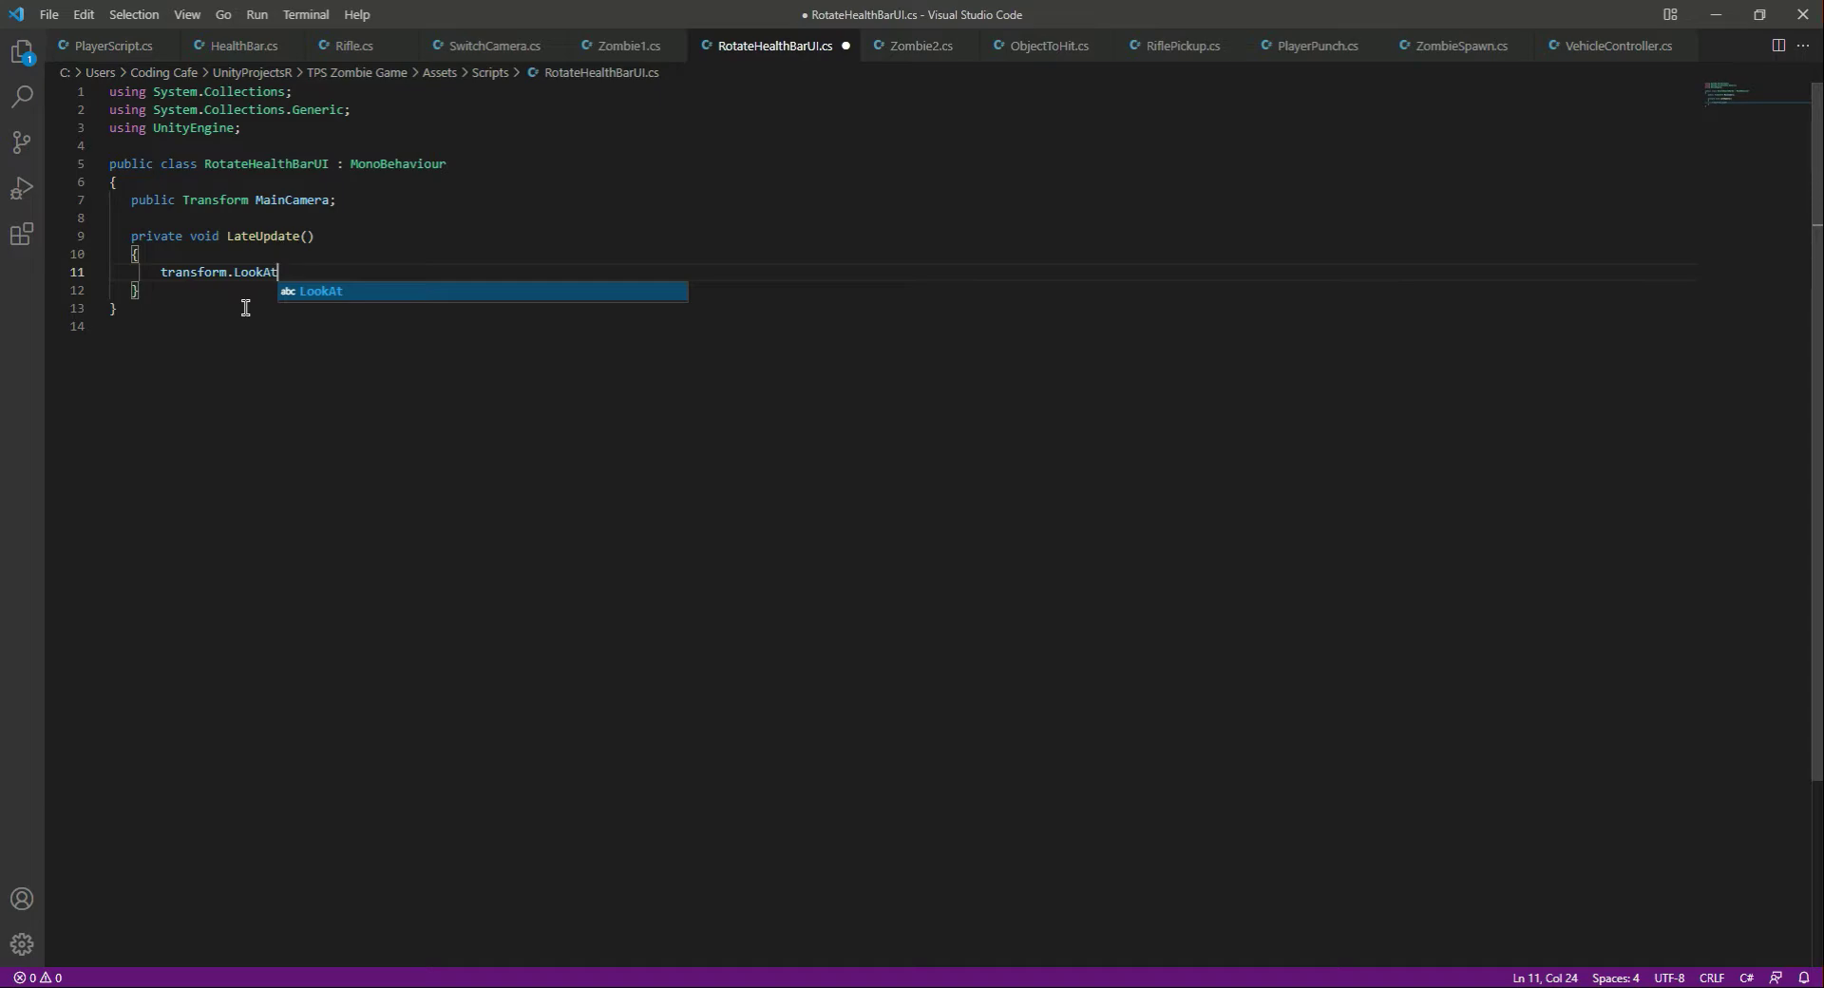
{"action": "type", "text": "("}
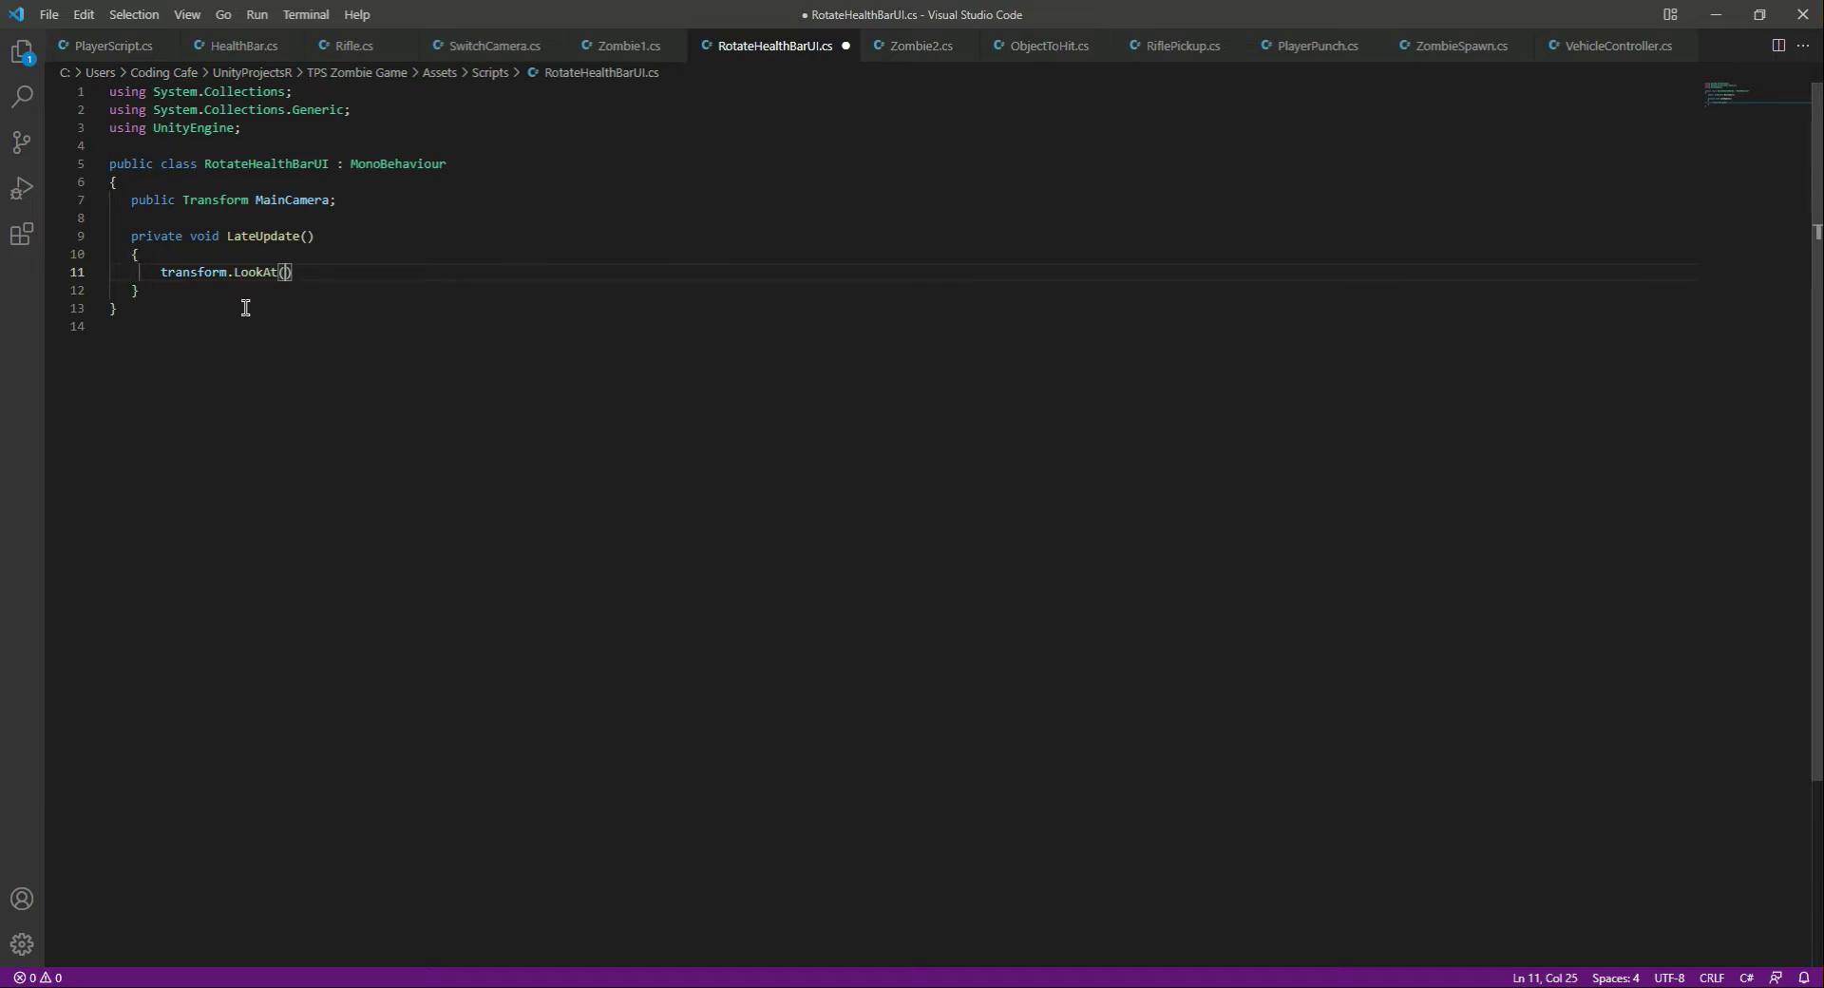
{"action": "type", "text": "transform"}
{"action": "type", "text": ".position"}
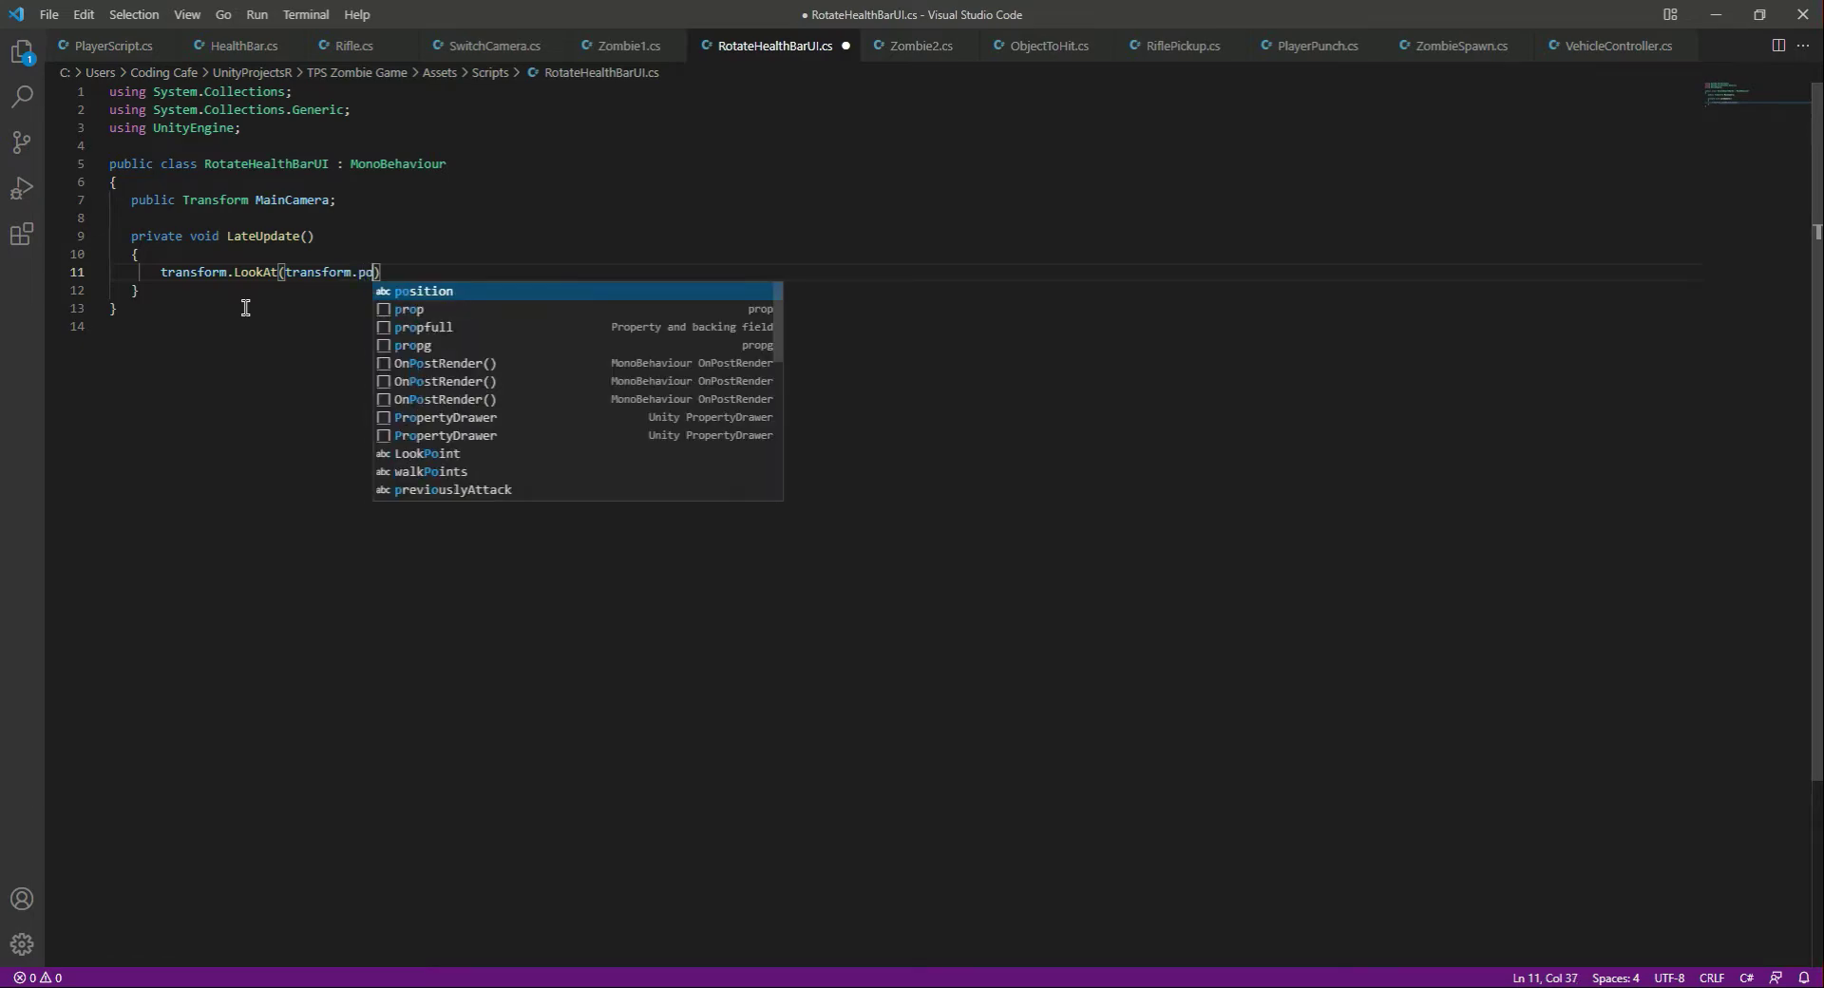
{"action": "type", "text": " + Main"}
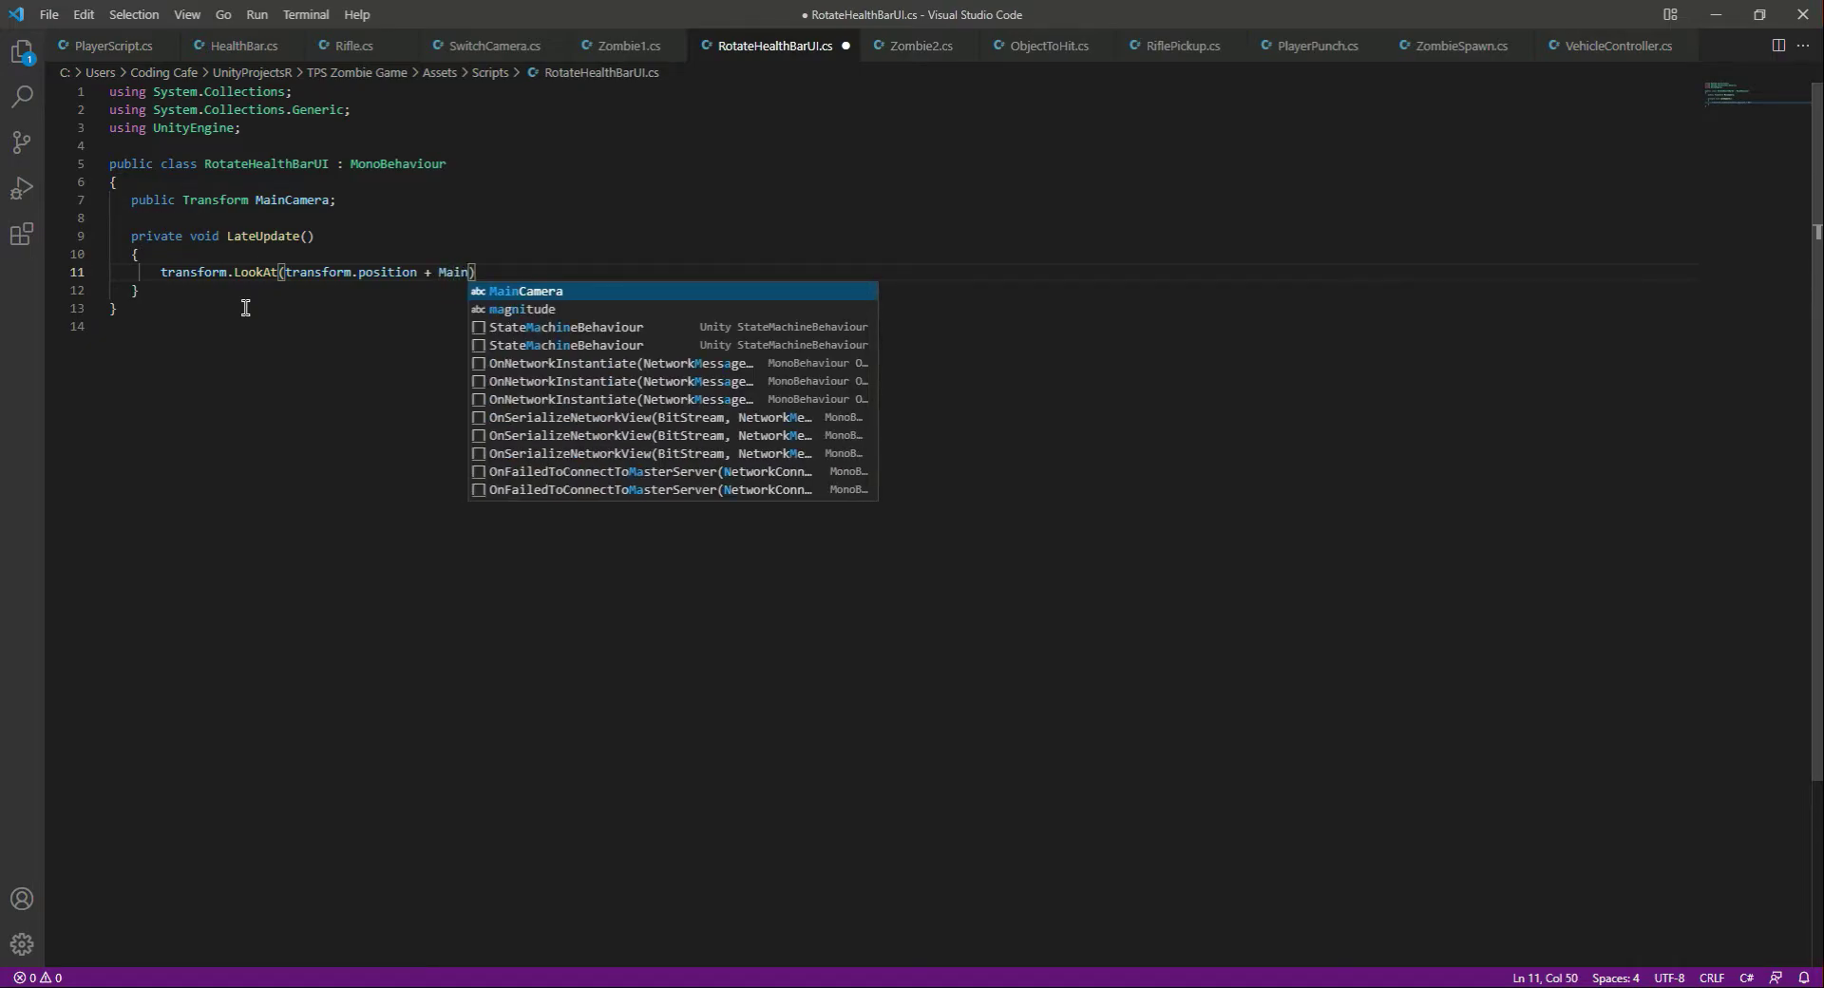
{"action": "key", "text": "Tab"}
{"action": "type", "text": ".forward)"}
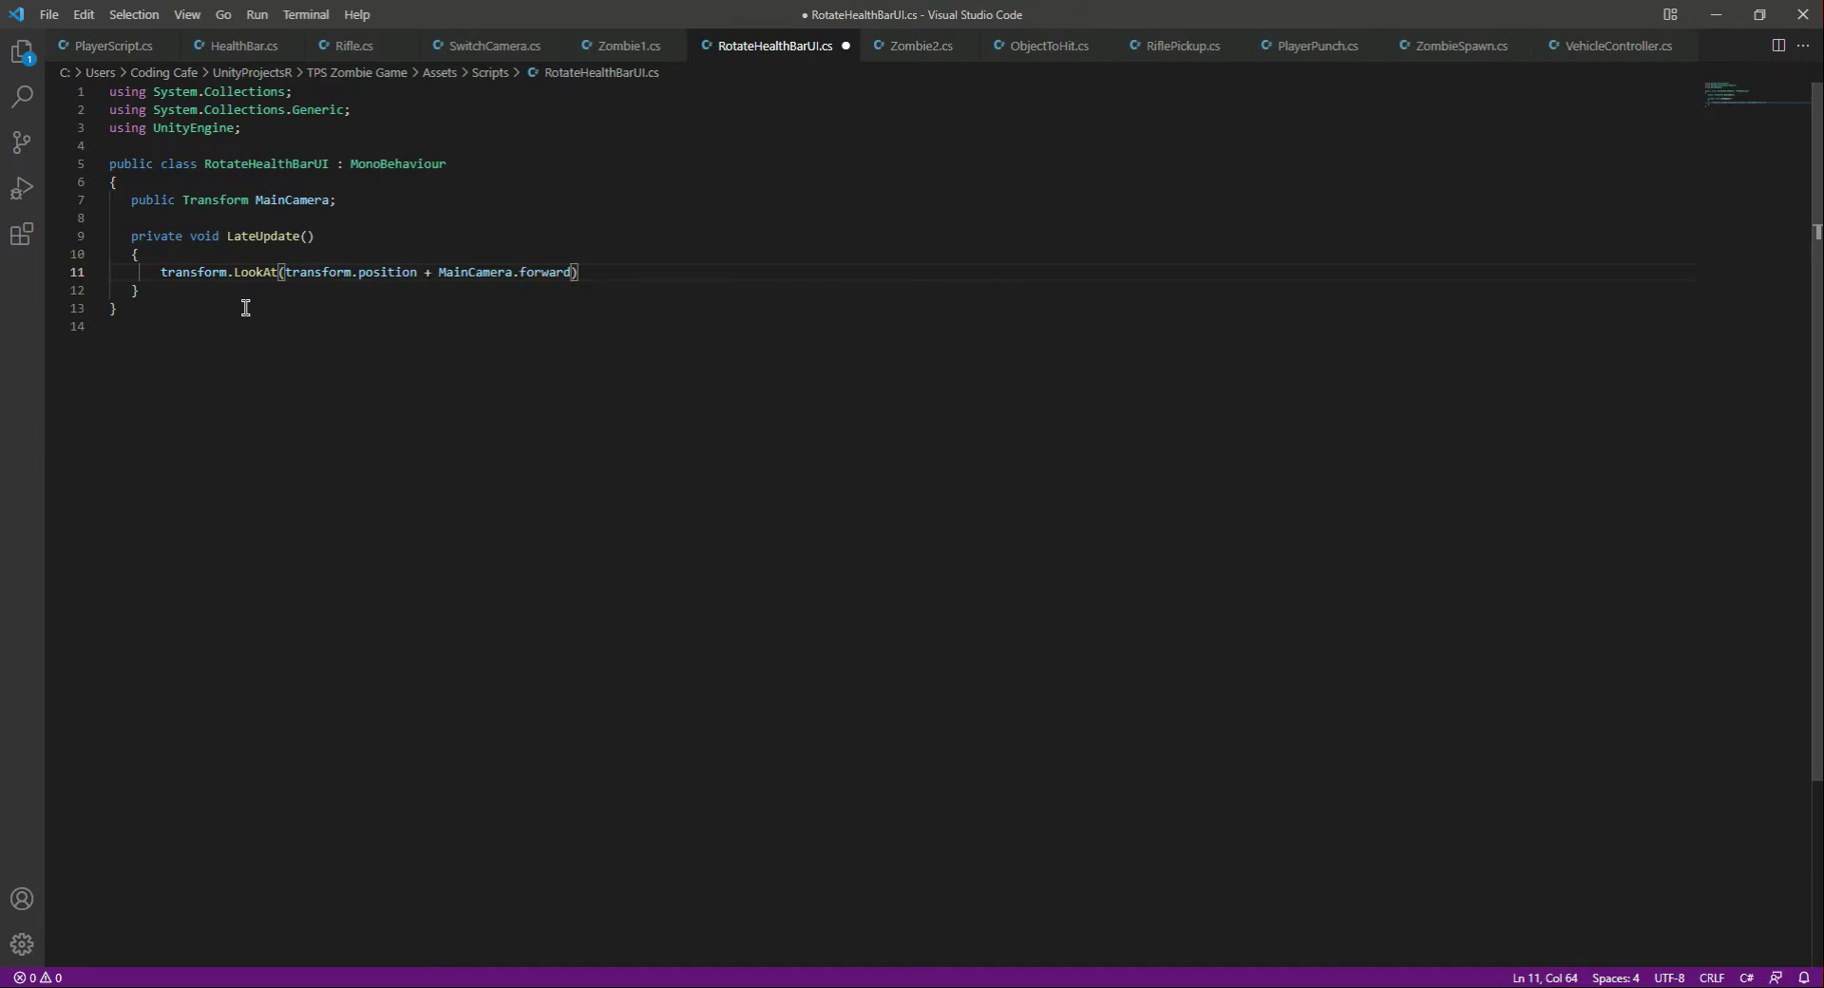
{"action": "type", "text": ";"}
{"action": "key", "text": "ctrl+s"}
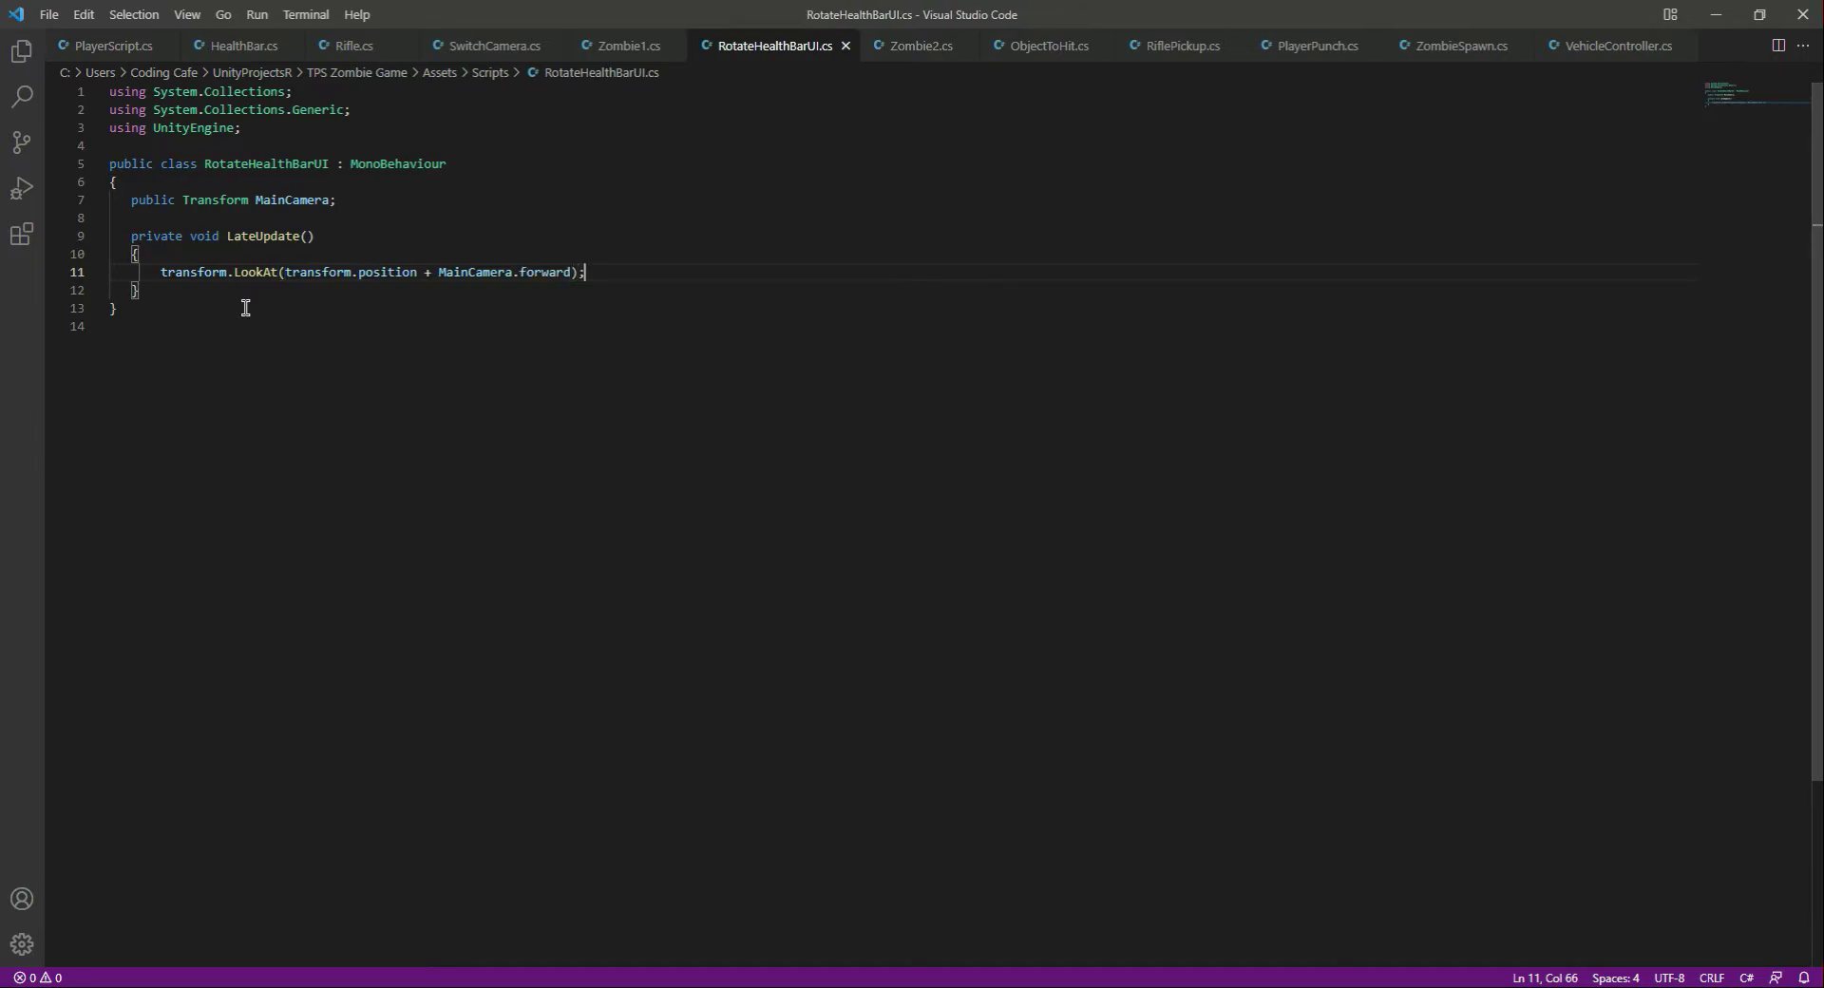
Switch to Unity, assign the Main Camera object to the Main Camera field of ZombieUI's Rotate Health Bar UI script, and save the scene
{"action": "left_click", "coordinate": [371, 237]}
{"action": "key", "text": "alt+Tab"}
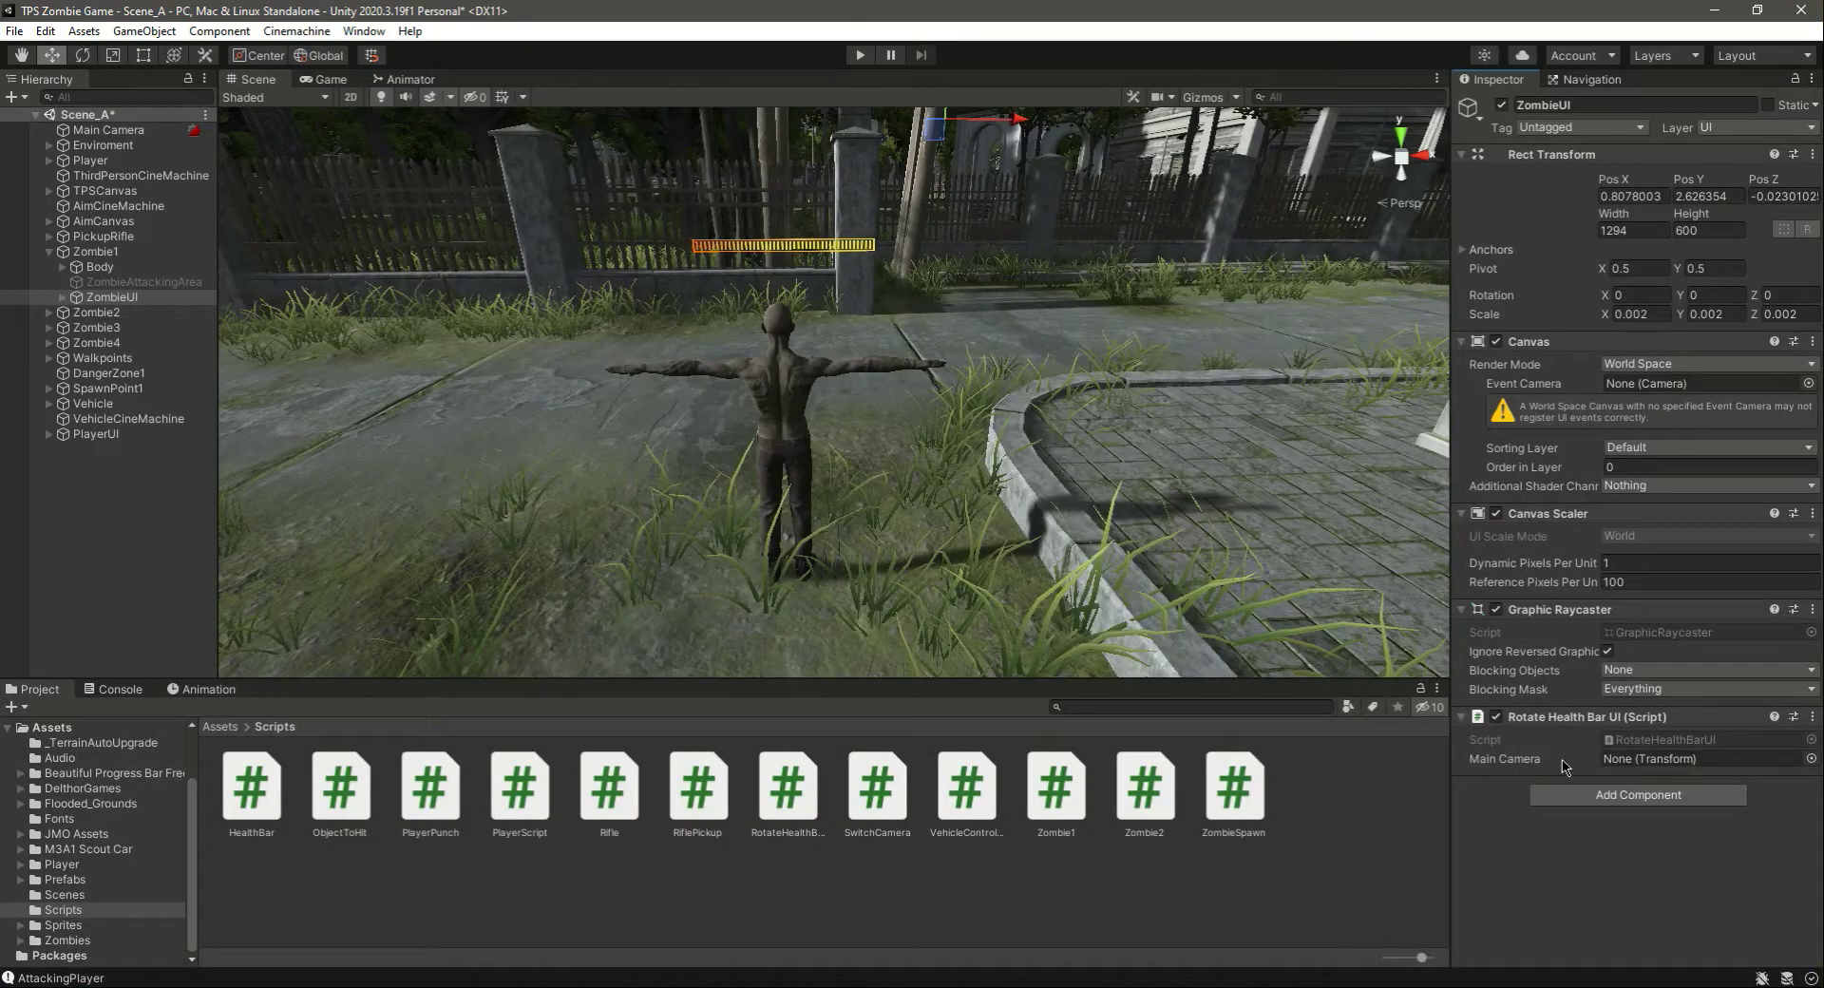
{"action": "mouse_move", "coordinate": [106, 131]}
{"action": "left_mouse_down"}
{"action": "mouse_move", "coordinate": [1509, 636]}
{"action": "mouse_move", "coordinate": [1678, 759]}
{"action": "left_mouse_up"}
{"action": "key", "text": "ctrl+s"}
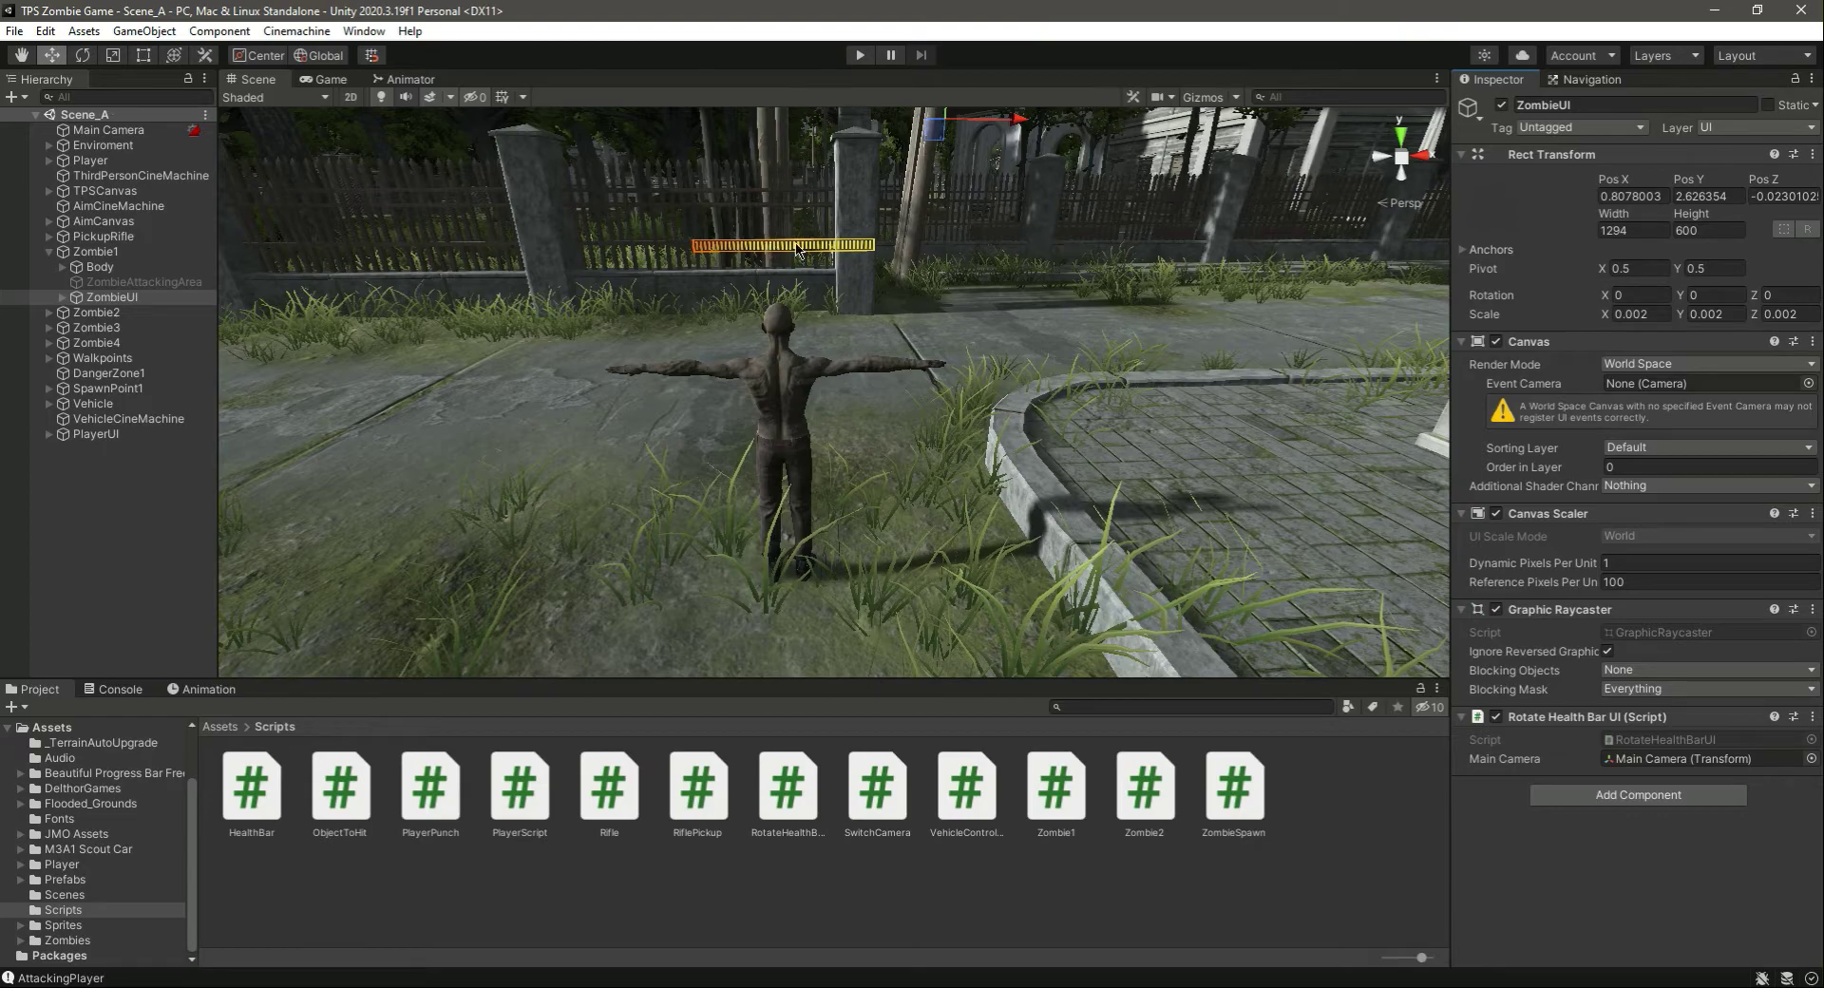
Make a prefab of ZombieUI in the Prefabs folder and unpack the ZombieUI instance under Zombie1
{"action": "left_click", "coordinate": [111, 298]}
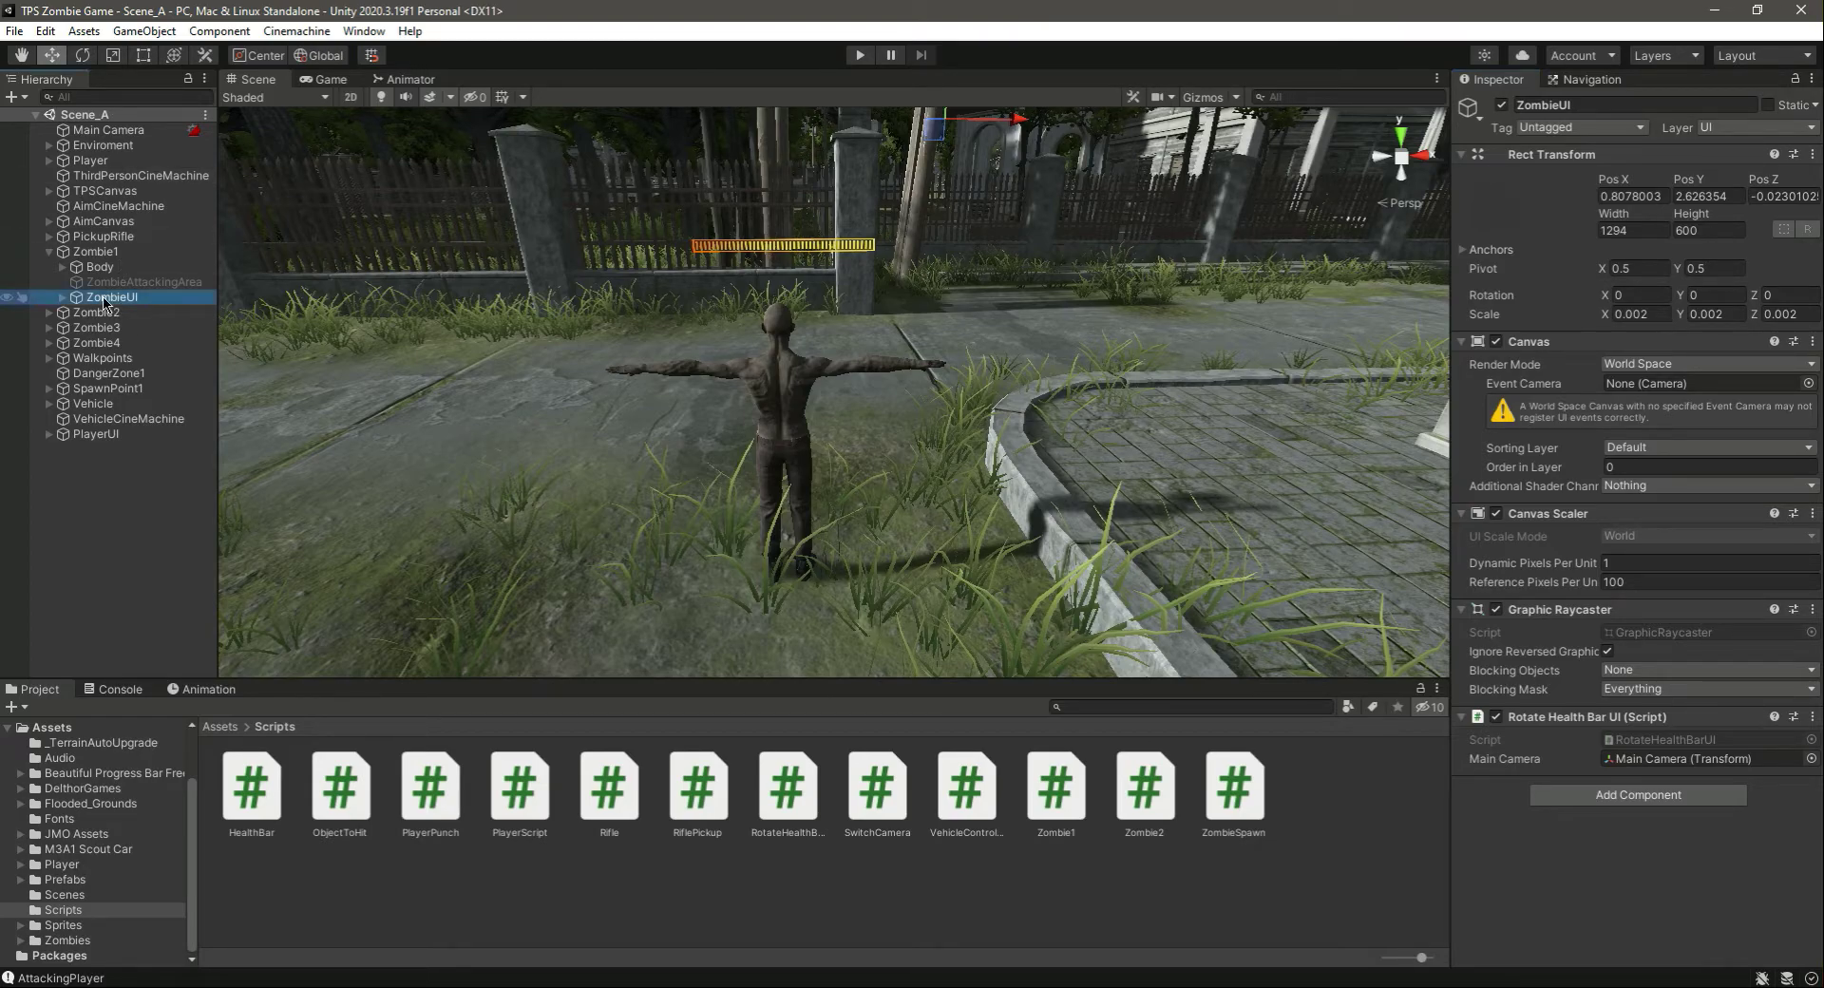
{"action": "left_click", "coordinate": [74, 879]}
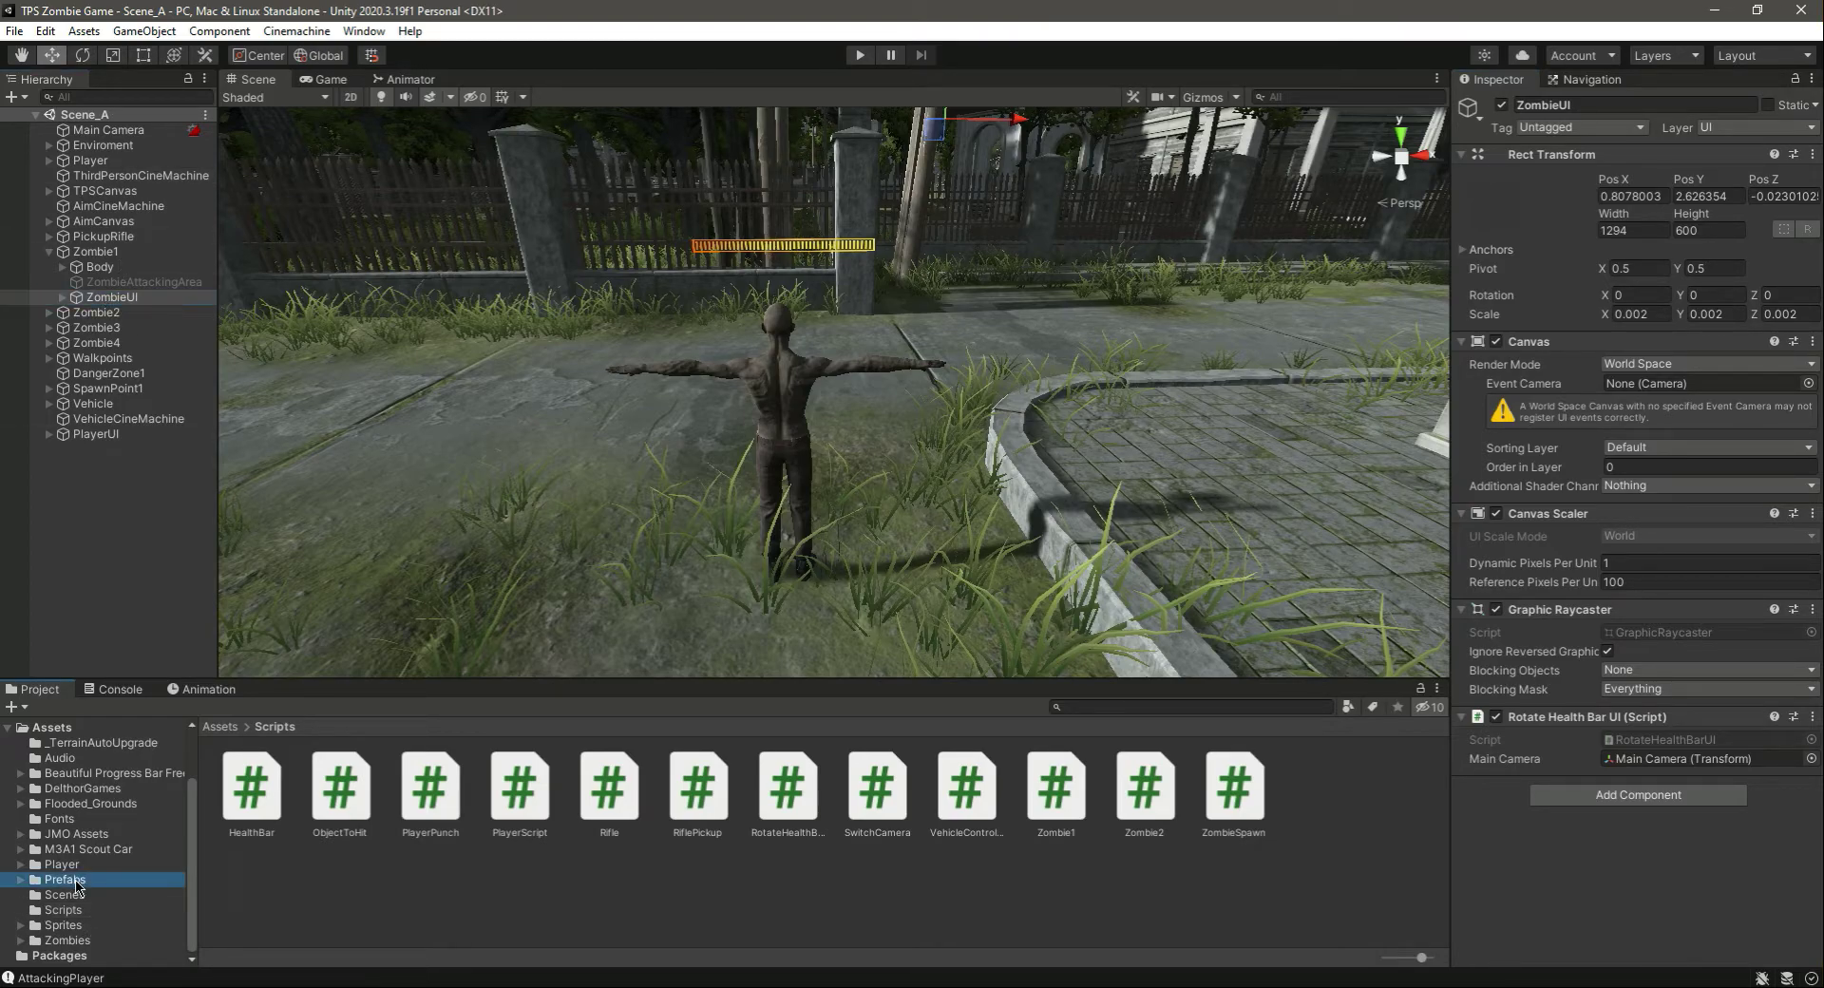
{"action": "left_click", "coordinate": [529, 901]}
{"action": "left_click", "coordinate": [112, 297]}
{"action": "scroll", "coordinate": [787, 376], "scroll_direction": "down", "scroll_amount": 3}
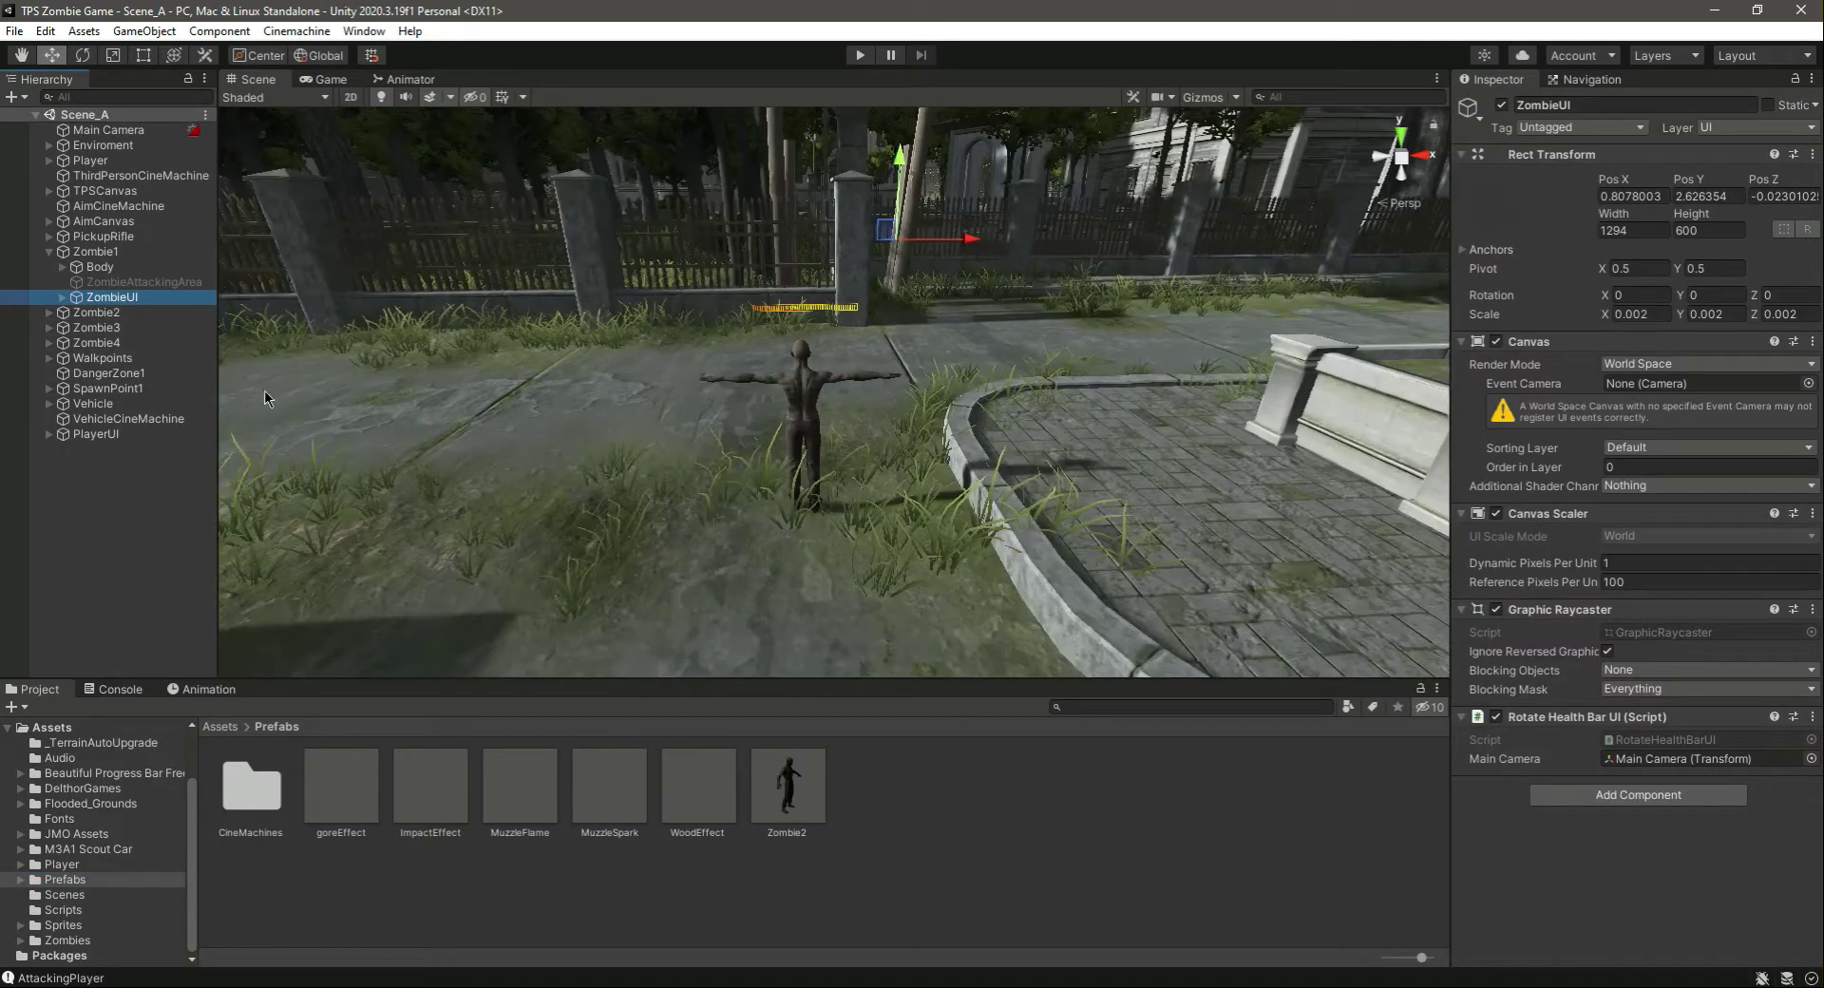
{"action": "left_click_drag", "start_coordinate": [111, 297], "coordinate": [1011, 839]}
{"action": "right_click", "coordinate": [116, 298]}
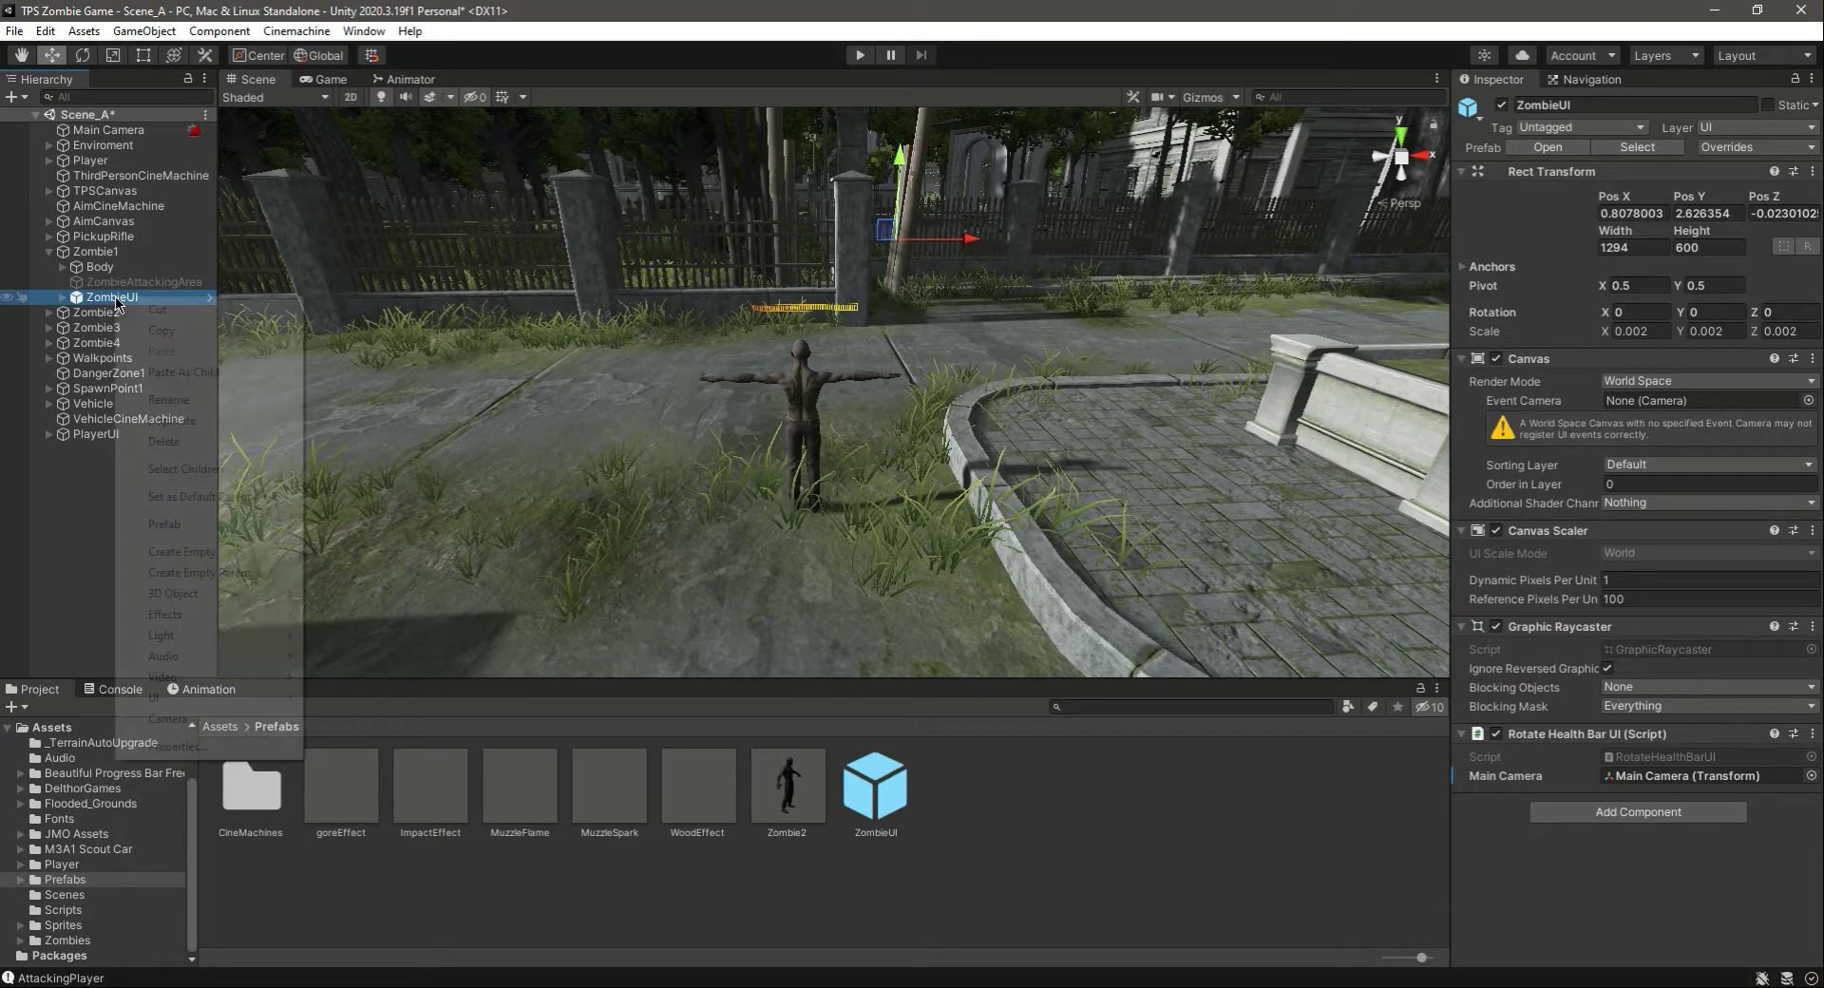
{"action": "mouse_move", "coordinate": [257, 532]}
{"action": "left_click", "coordinate": [396, 628]}
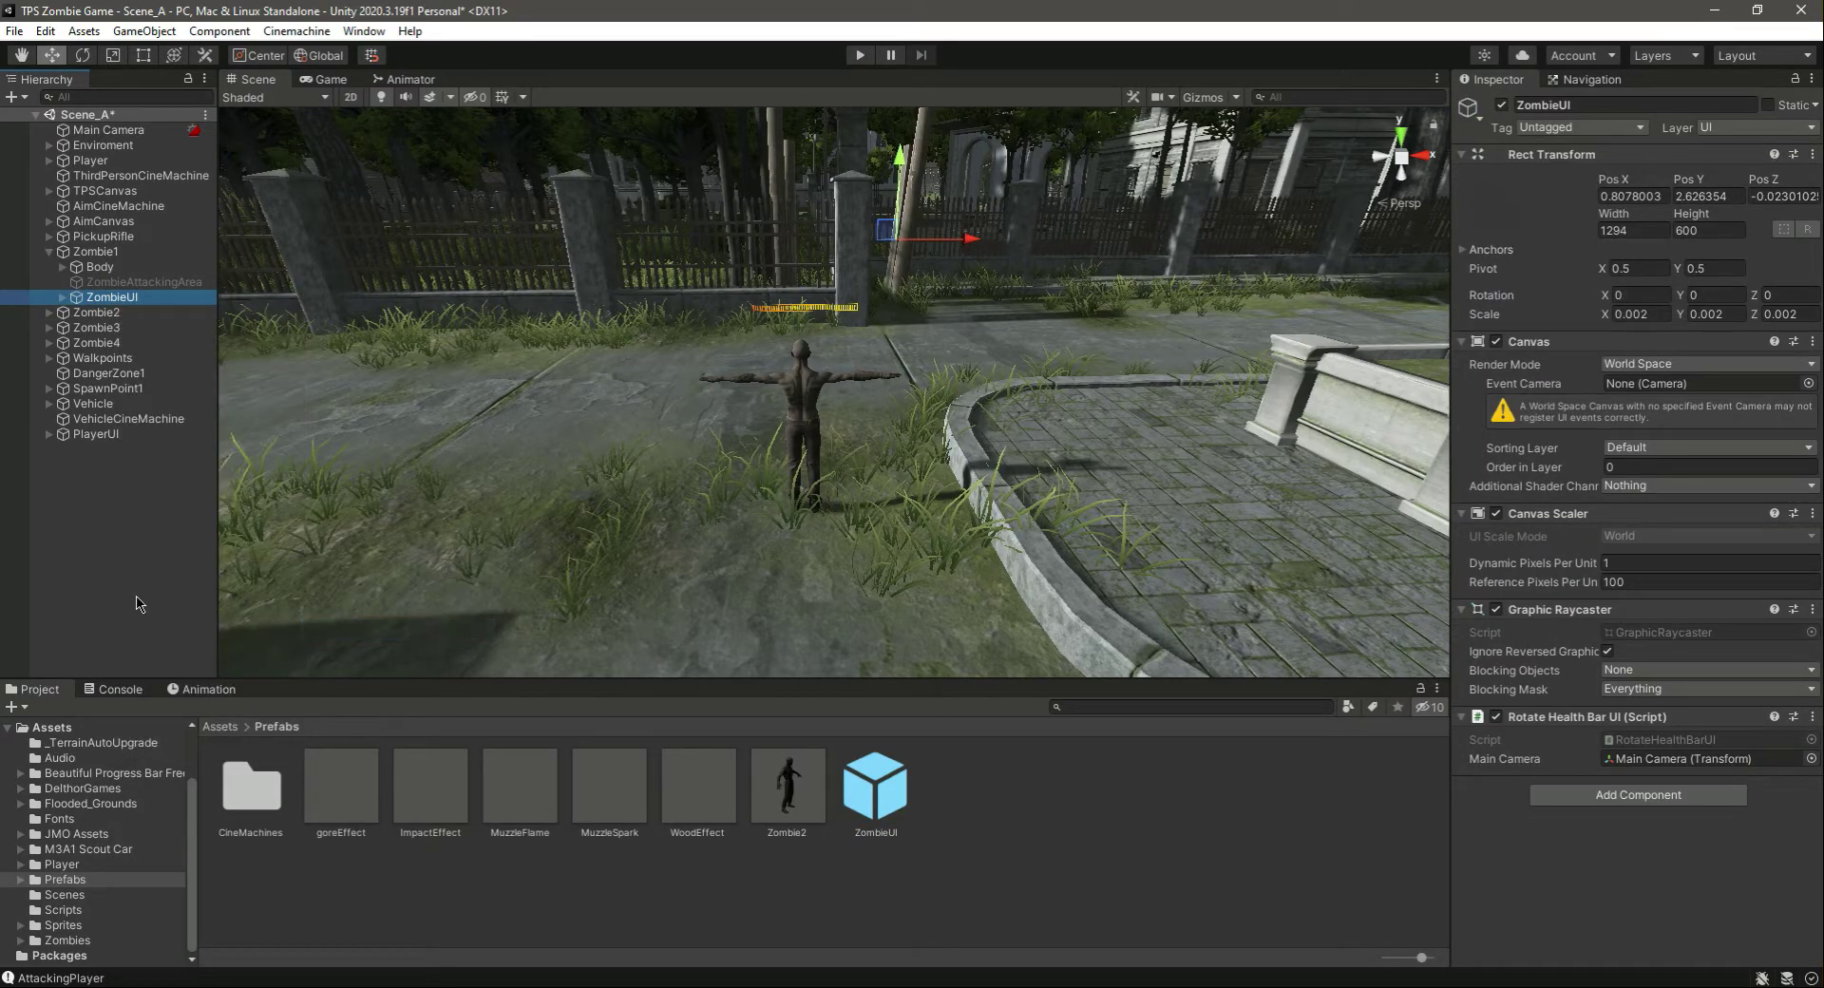
Focus on Zombie2 in the scene, expand its child objects, and open its Zombie2 script for editing in Visual Studio Code
{"action": "left_click", "coordinate": [49, 252]}
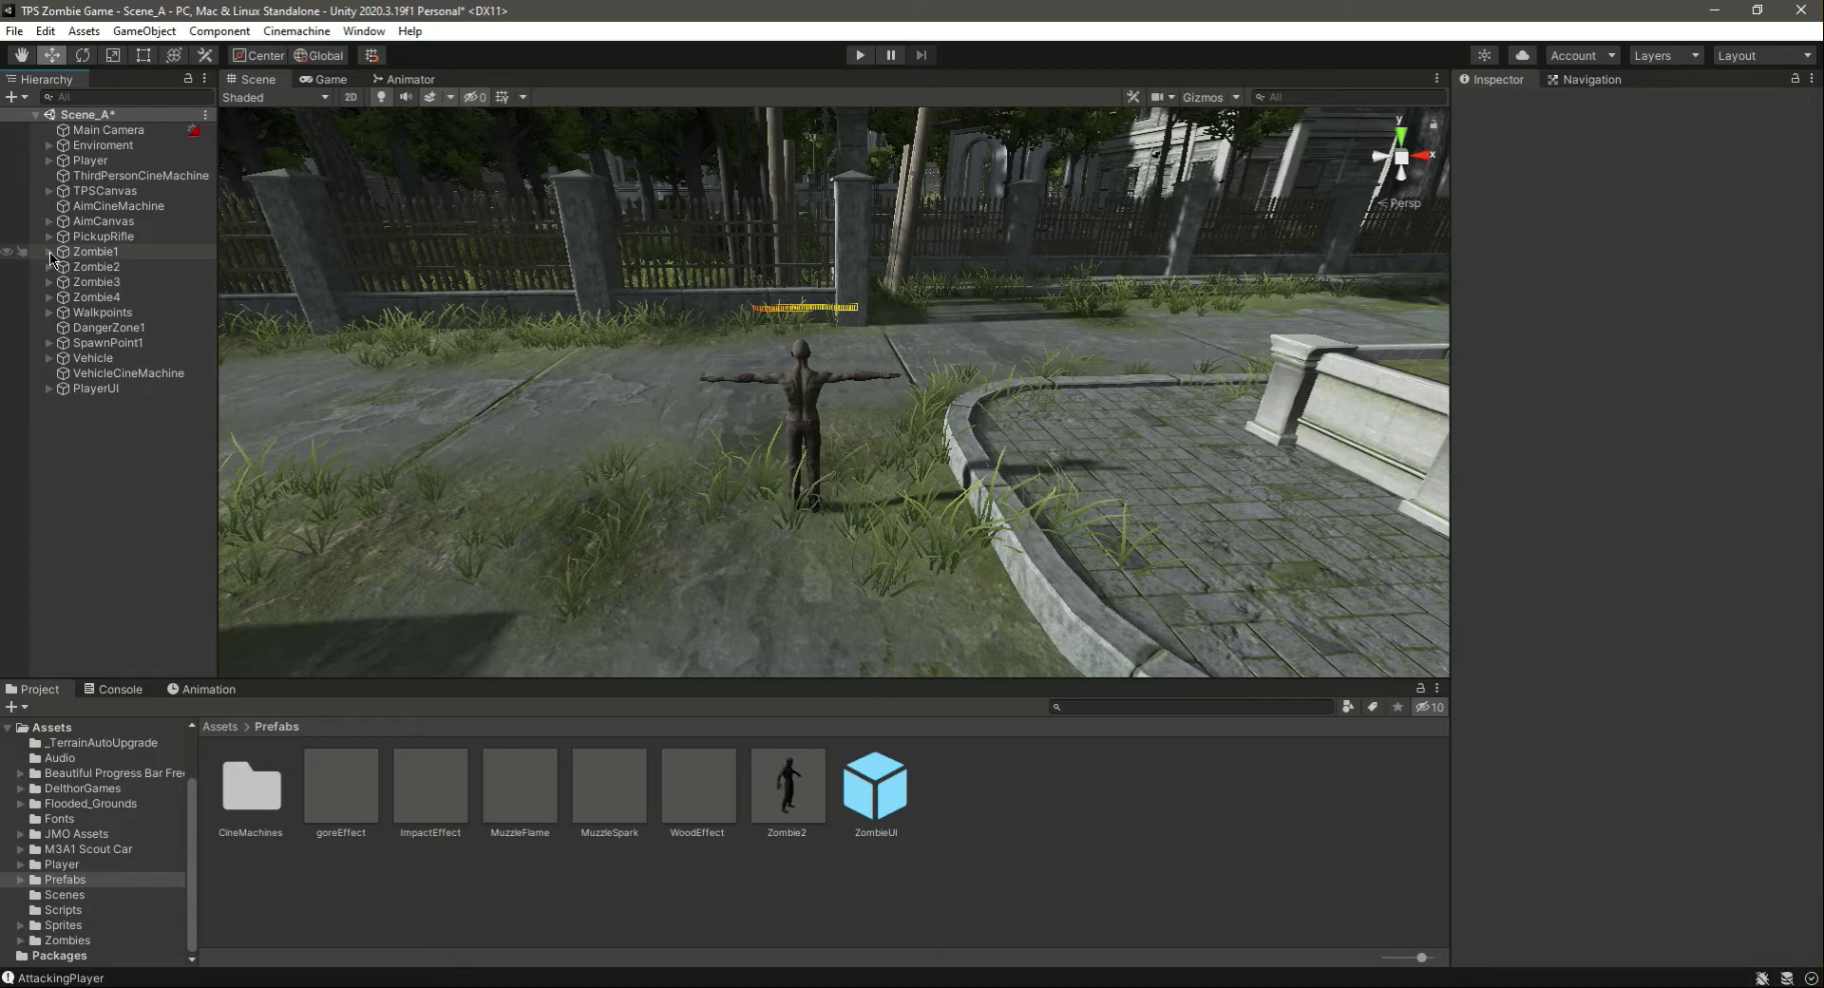
{"action": "double_click", "coordinate": [83, 267]}
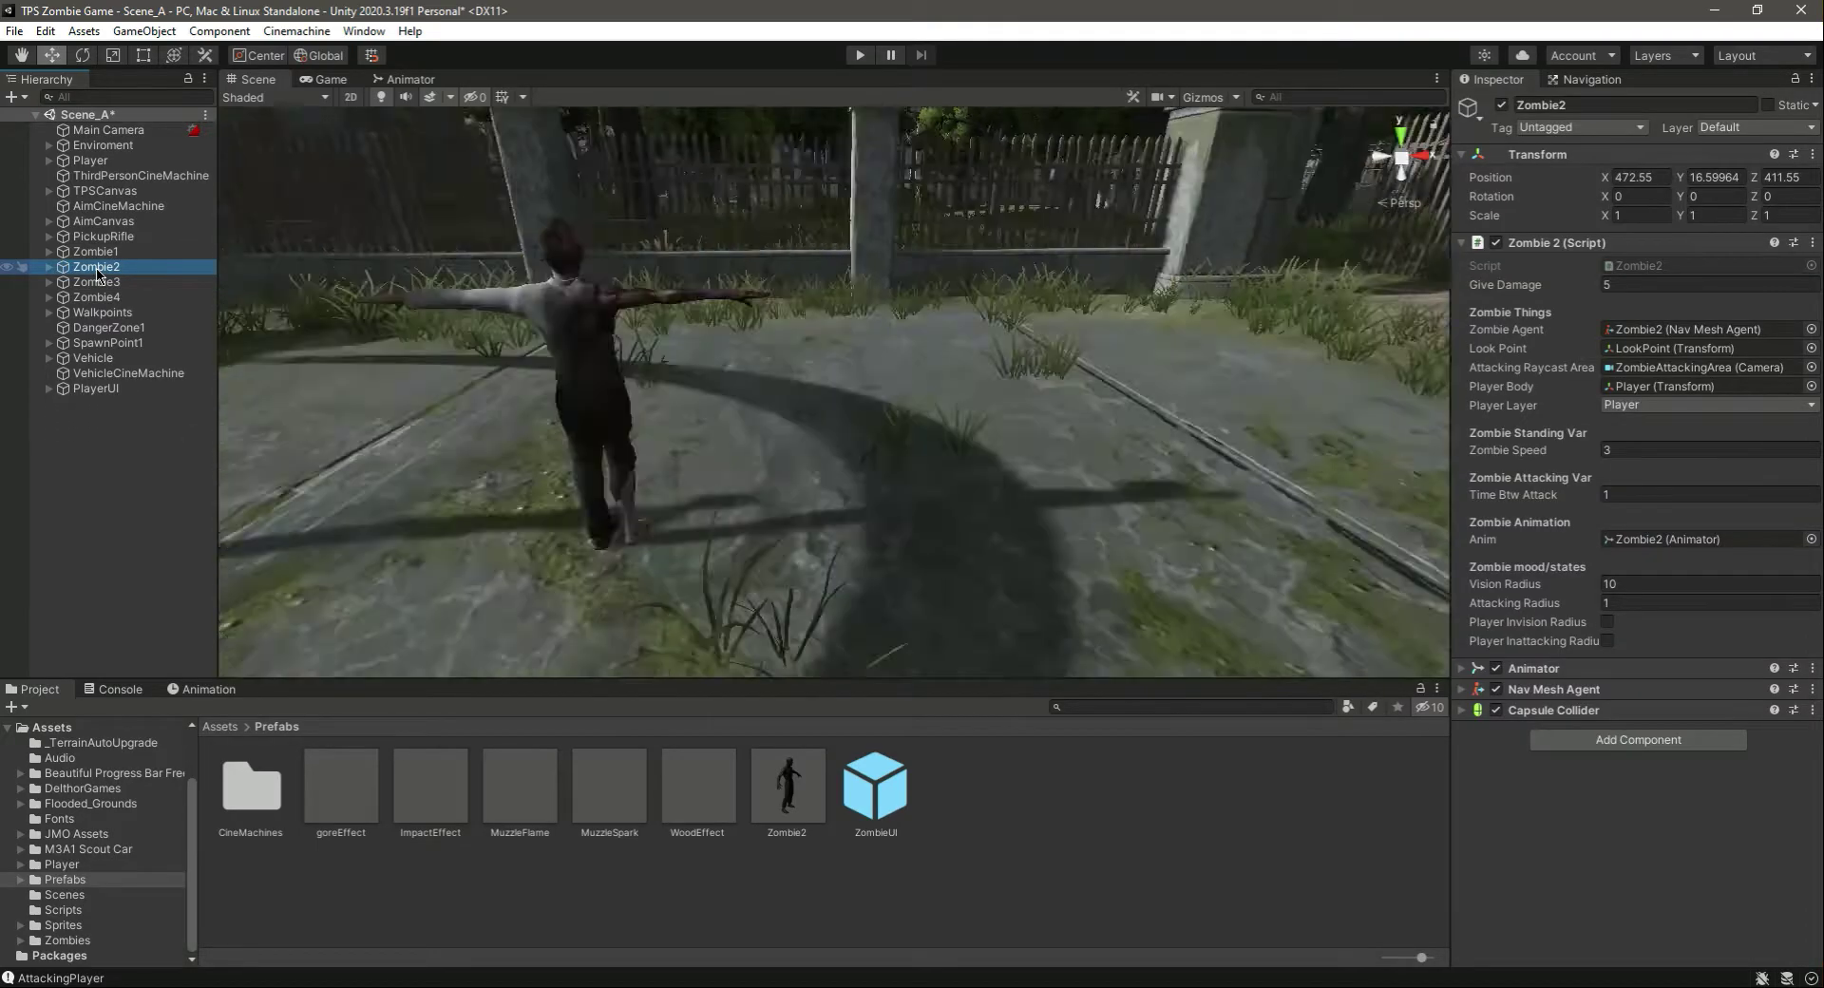
{"action": "left_click", "coordinate": [49, 268]}
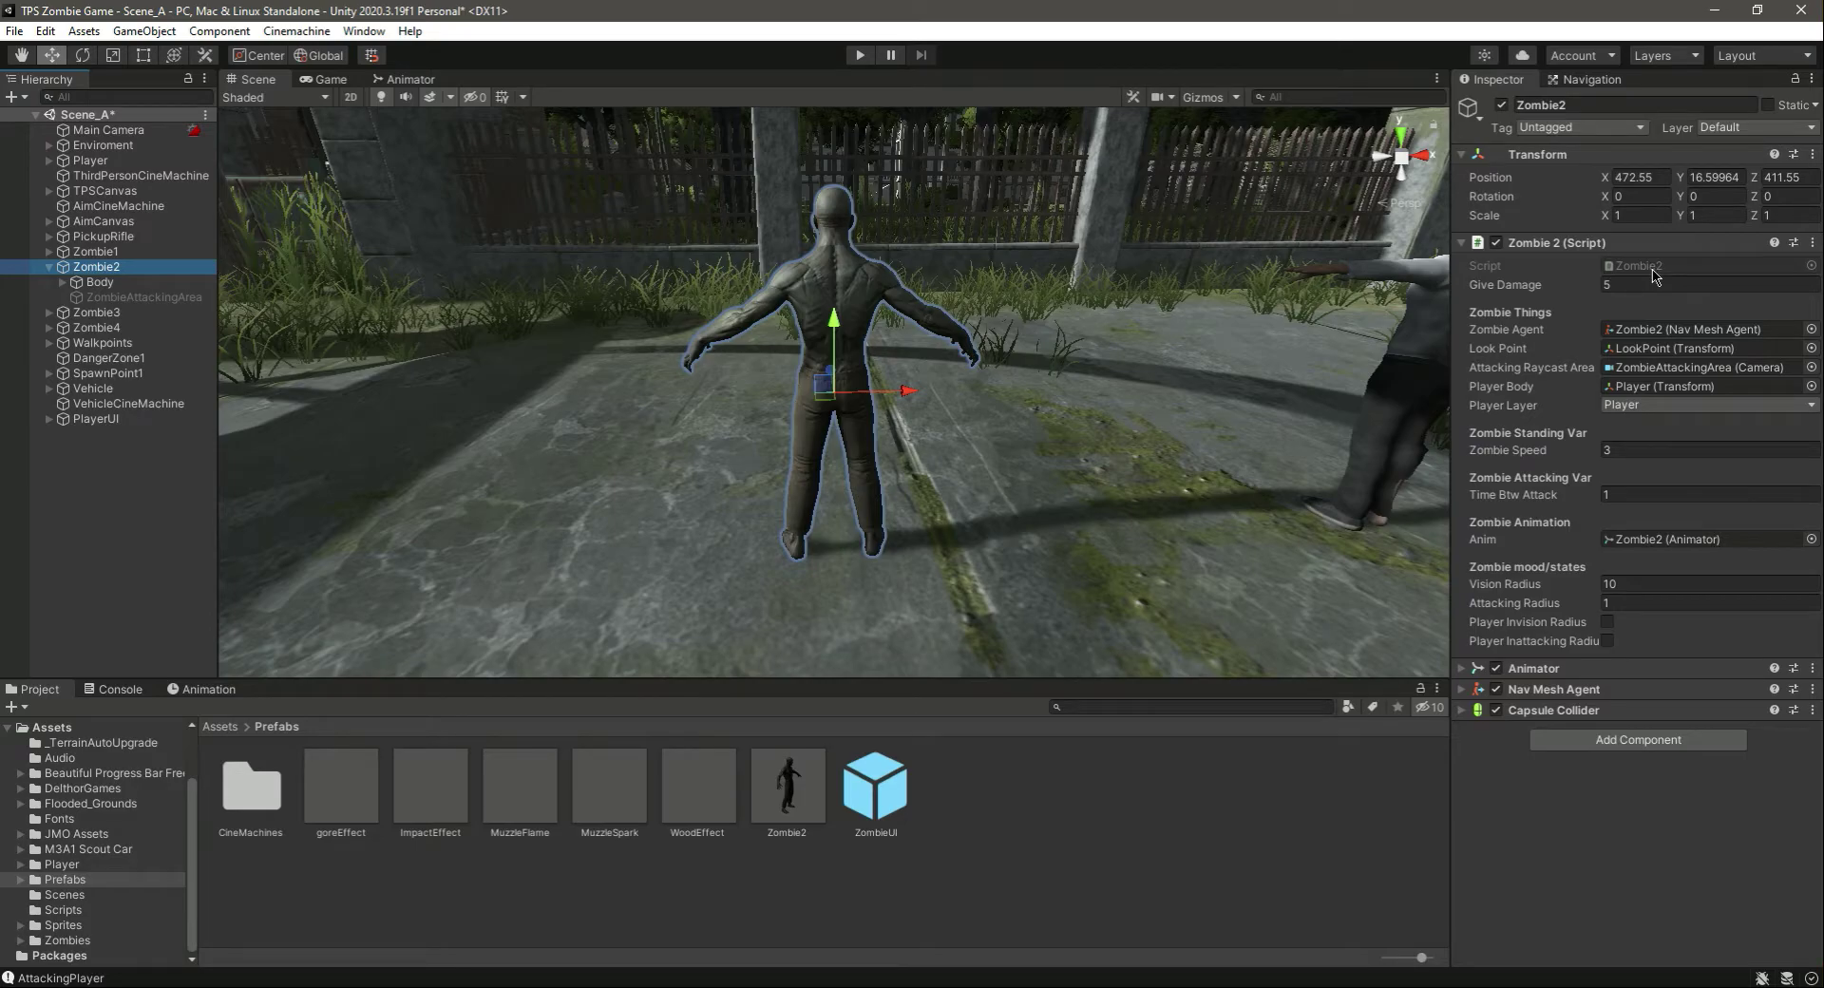
{"action": "double_click", "coordinate": [1652, 268]}
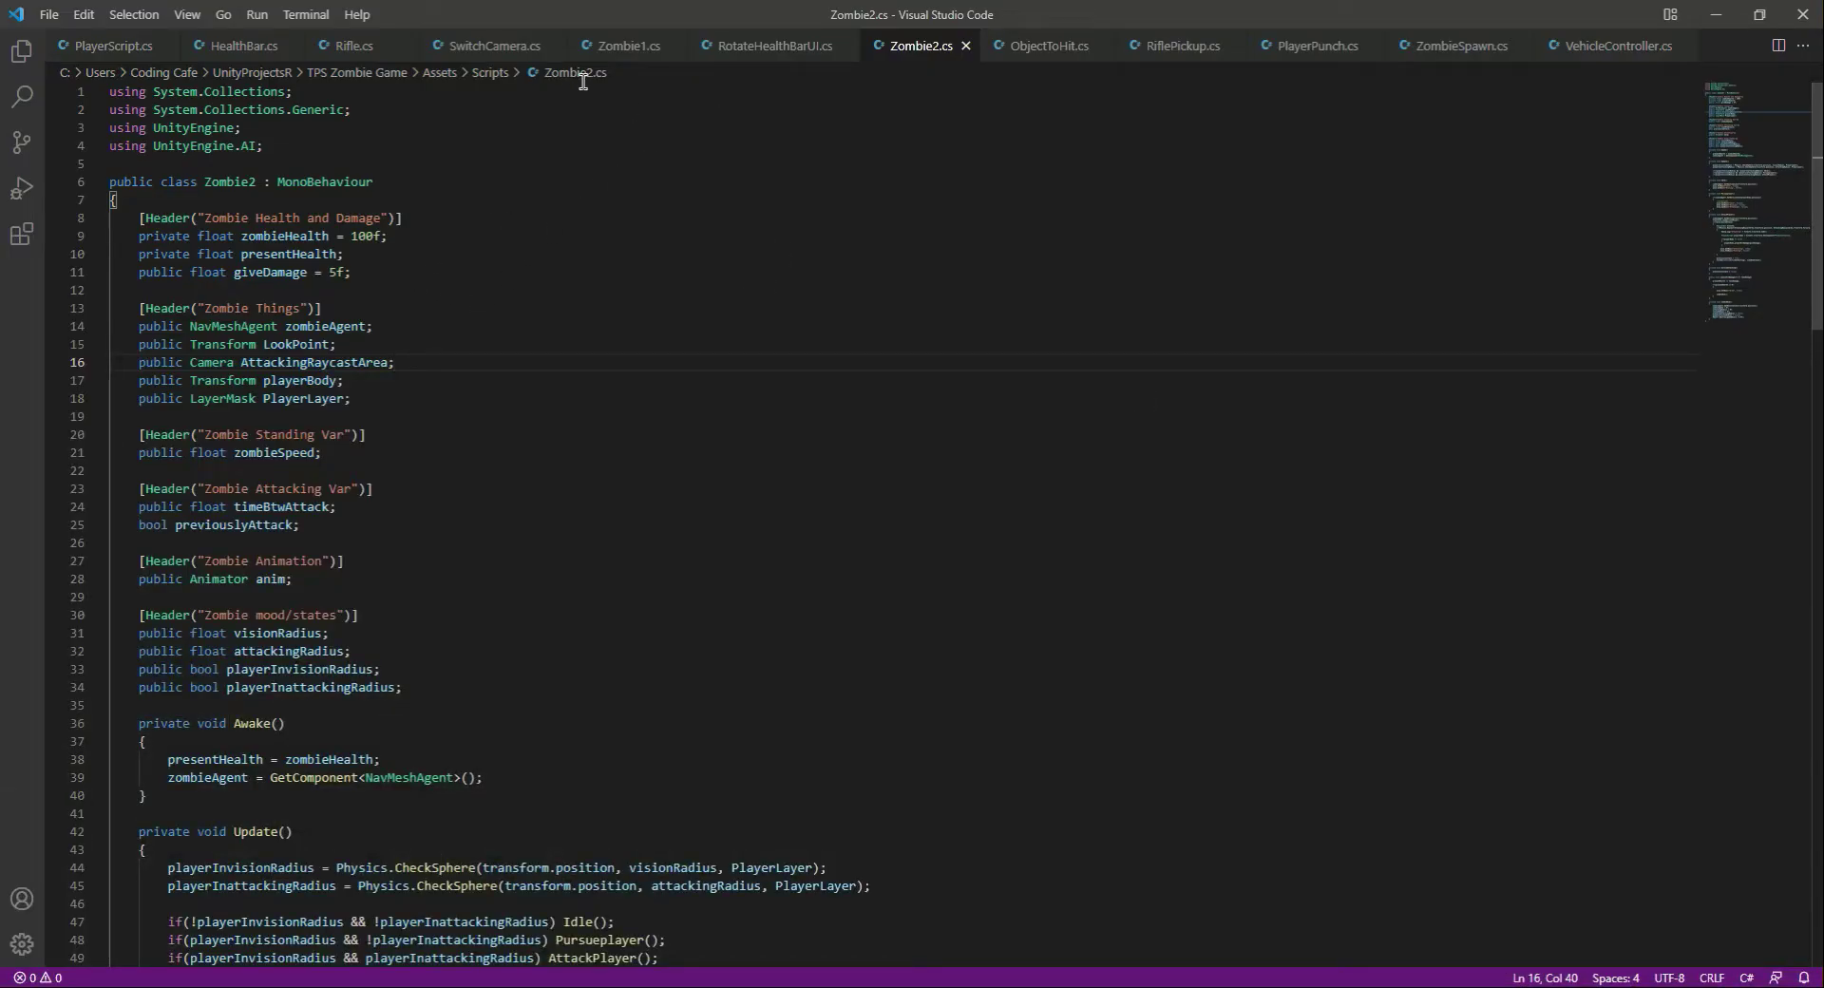
Copy the declaration "public HealthBar healthBar;" from Zombie1.cs into Zombie2.cs, on a new line below giveDamage
{"action": "left_click", "coordinate": [627, 45]}
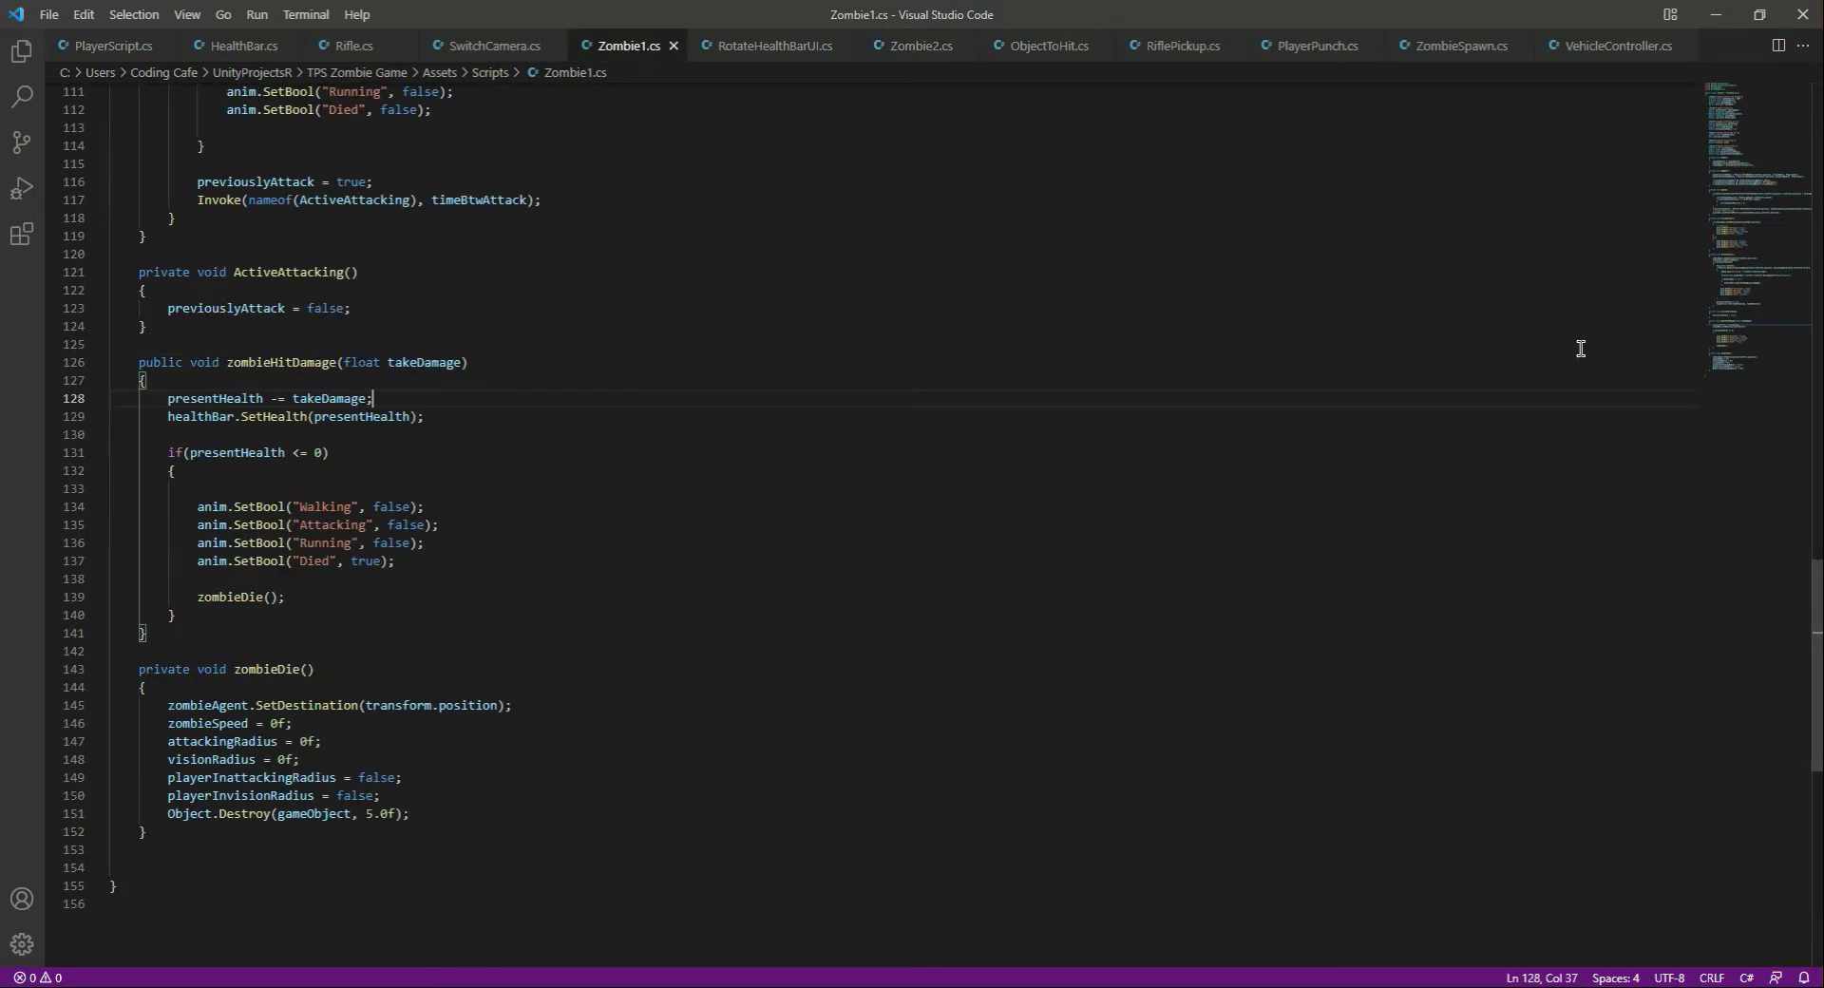
{"action": "left_click_drag", "start_coordinate": [1733, 367], "coordinate": [1751, 134]}
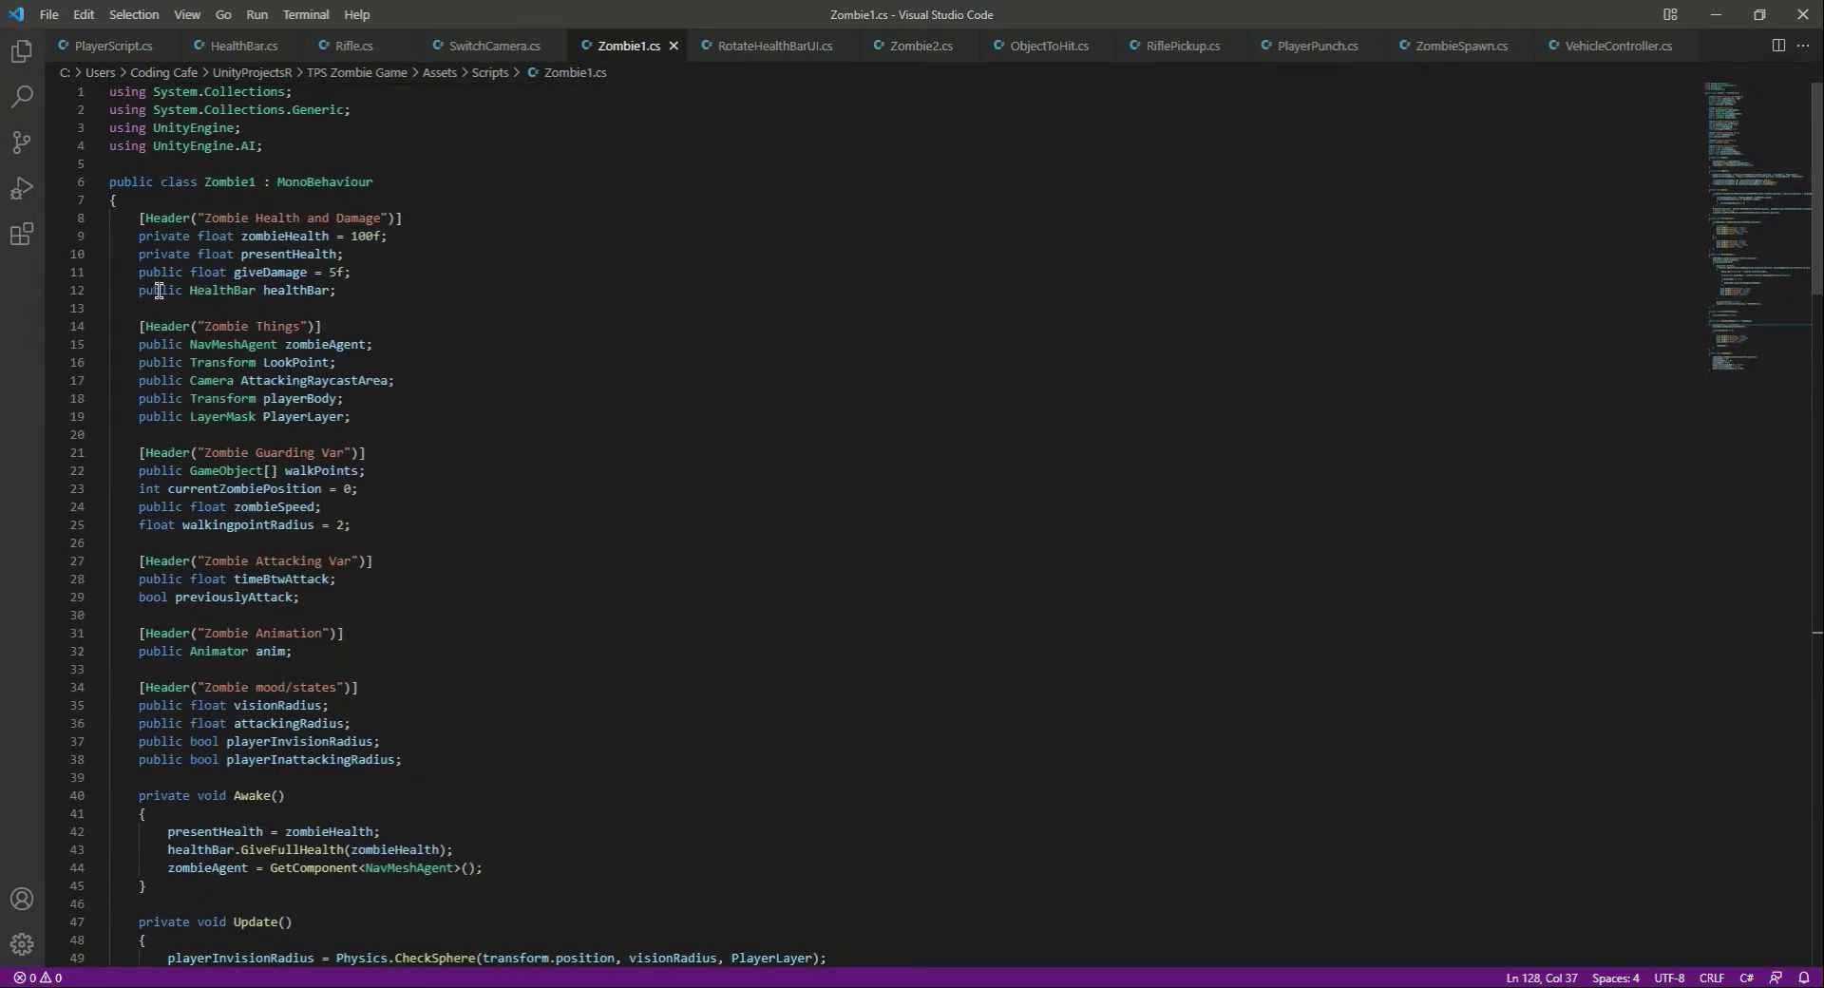
{"action": "left_click_drag", "start_coordinate": [139, 290], "coordinate": [460, 285]}
{"action": "key", "text": "ctrl+c"}
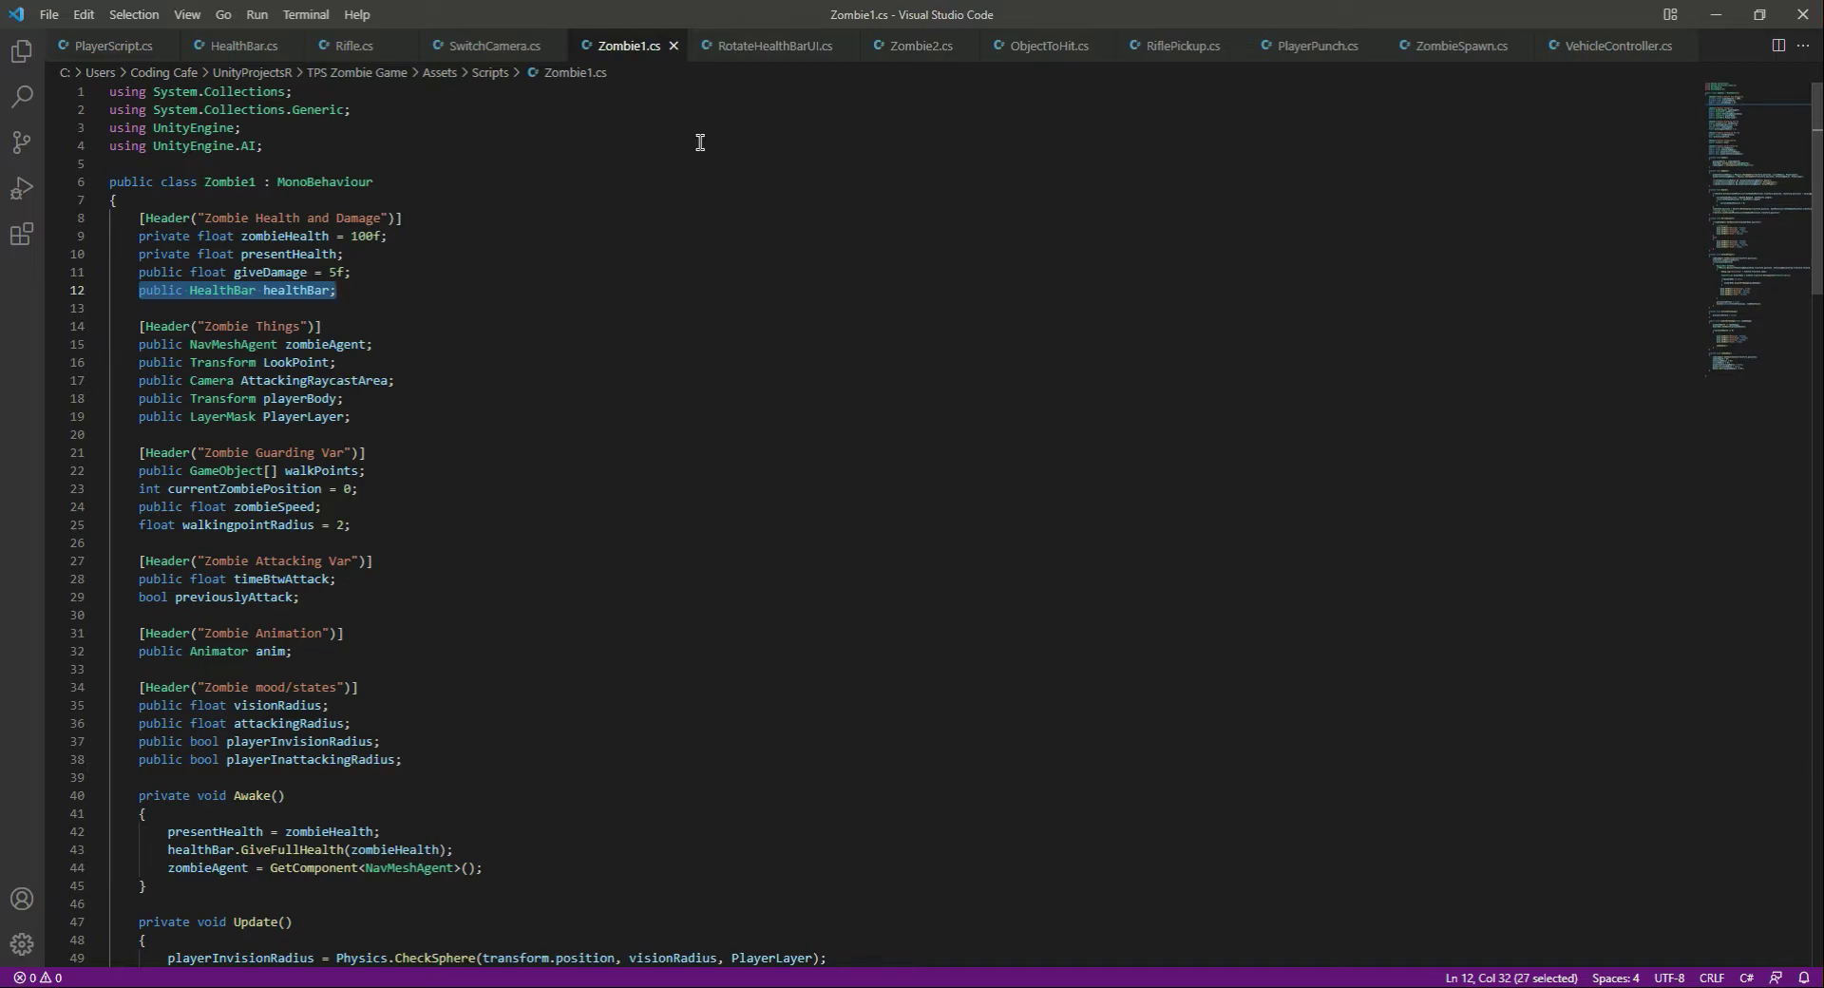
{"action": "left_click", "coordinate": [918, 48]}
{"action": "left_click", "coordinate": [405, 272]}
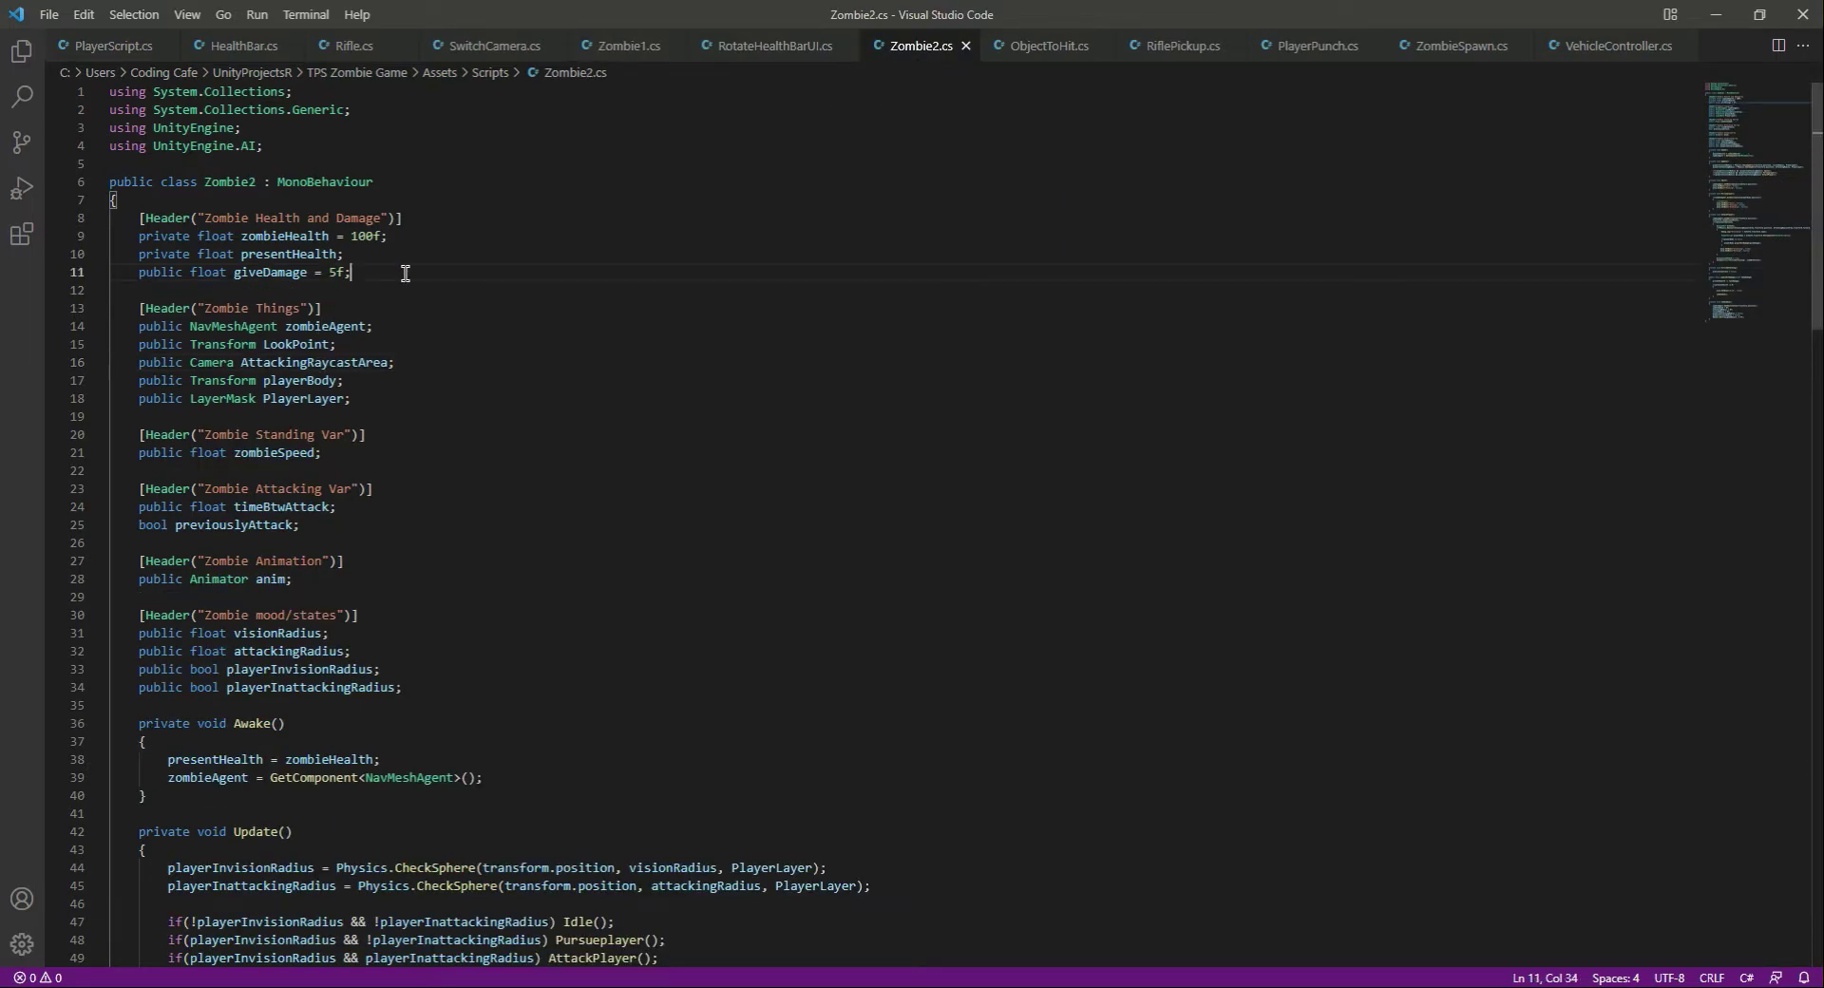
{"action": "key", "text": "Return"}
{"action": "key", "text": "ctrl+v"}
Copy "healthBar.GiveFullHealth(zombieHealth);" from Awake in Zombie1.cs into Awake in Zombie2.cs, on a new line below the presentHealth assignment
{"action": "scroll", "coordinate": [411, 315], "scroll_direction": "down", "scroll_amount": 6}
{"action": "left_click", "coordinate": [428, 444]}
{"action": "key", "text": "Return"}
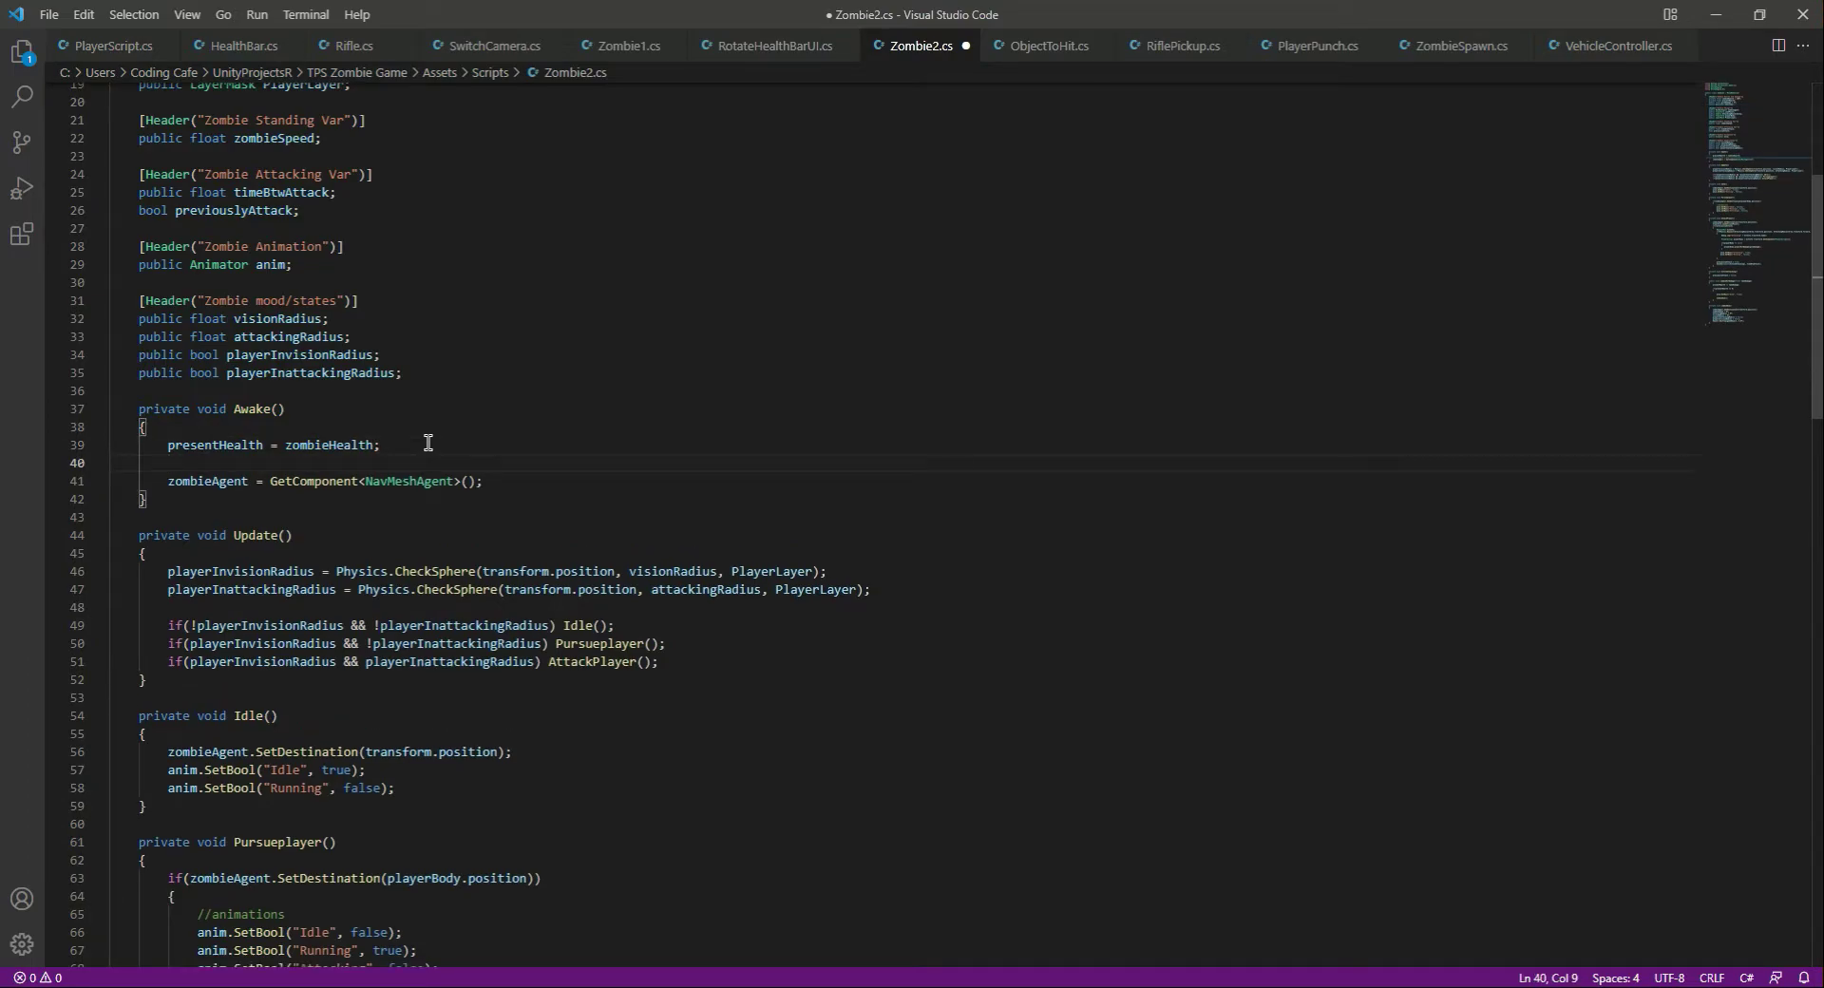
{"action": "left_click", "coordinate": [615, 46]}
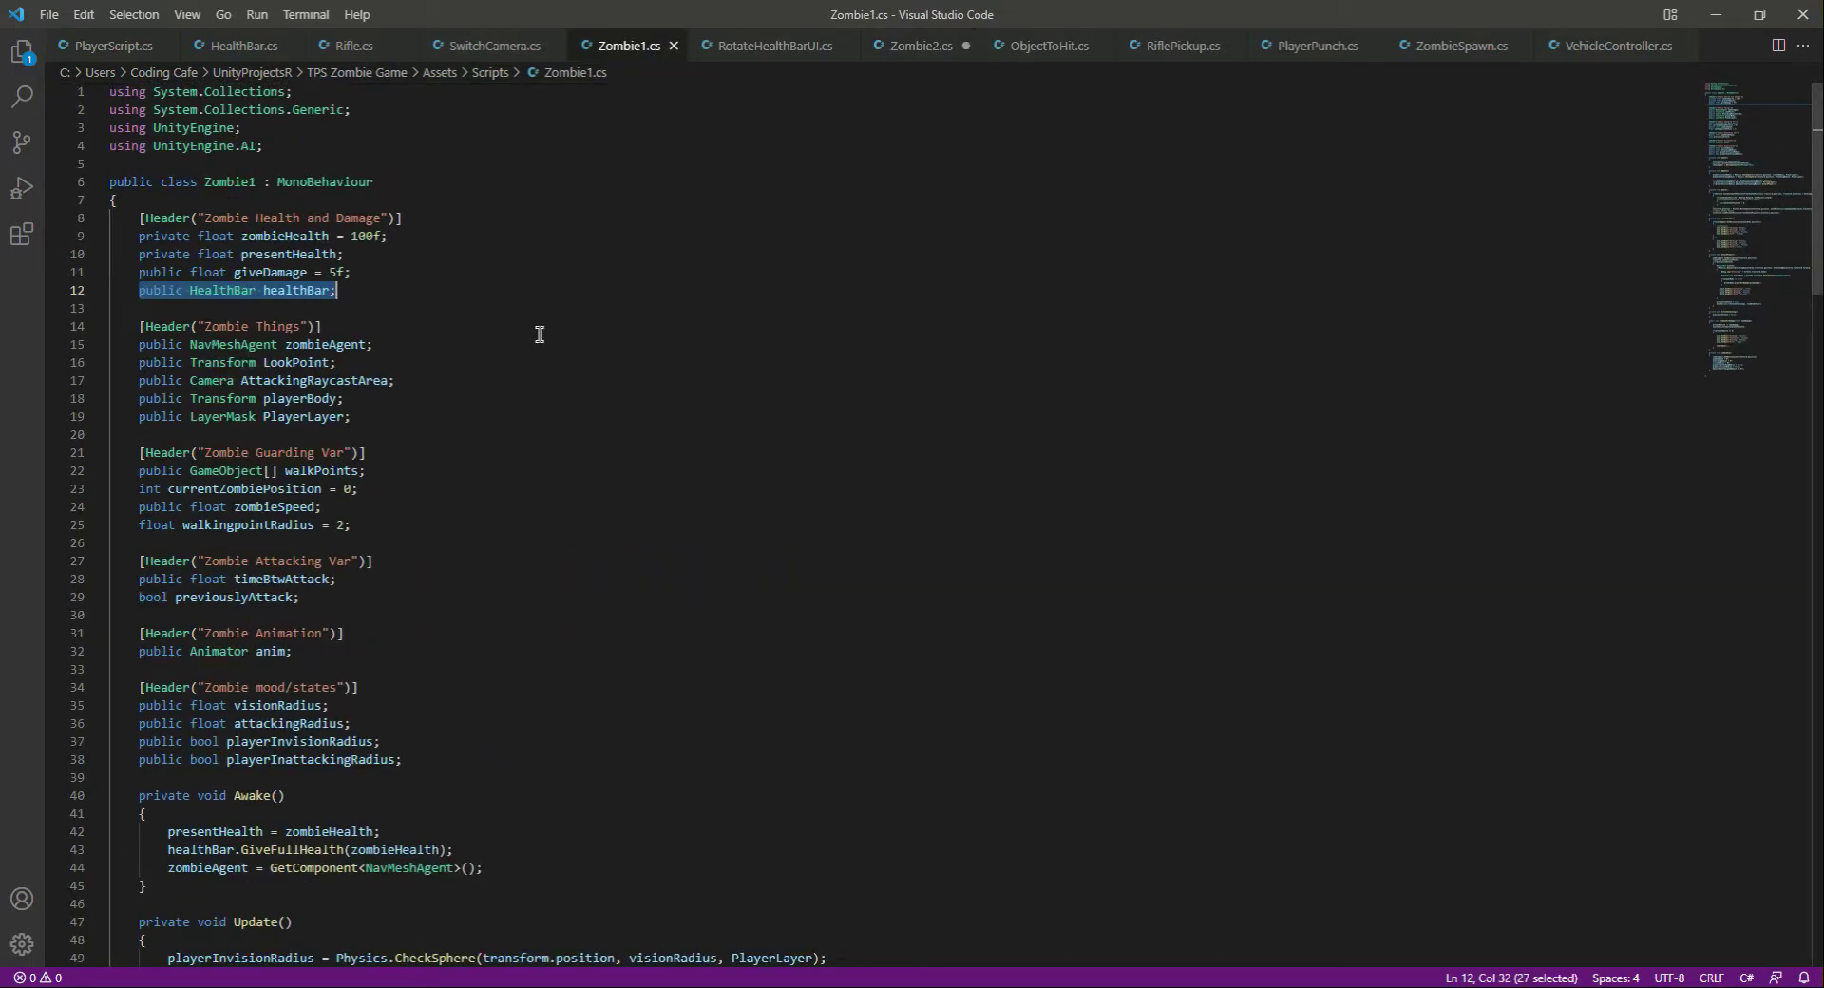
{"action": "scroll", "coordinate": [482, 454], "scroll_direction": "down", "scroll_amount": 6}
{"action": "left_click_drag", "start_coordinate": [165, 521], "coordinate": [549, 520]}
{"action": "key", "text": "ctrl+c"}
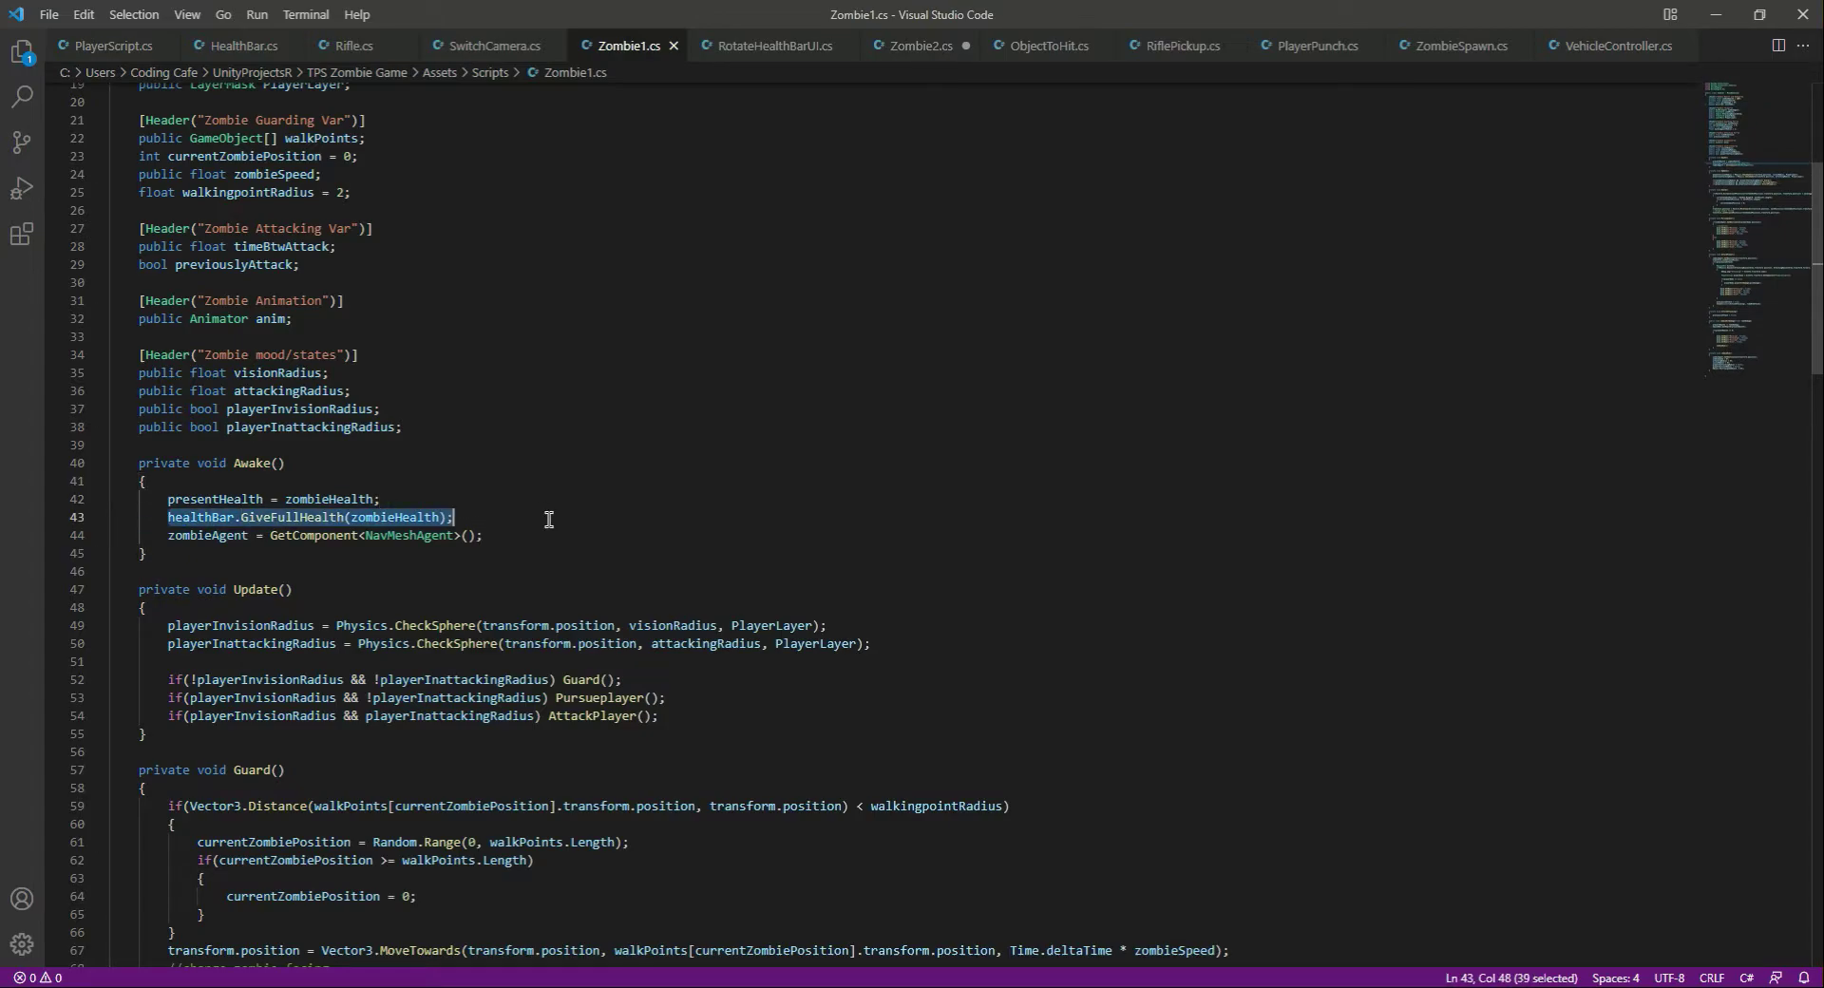
{"action": "left_click", "coordinate": [917, 46]}
{"action": "key", "text": "ctrl+v"}
{"action": "double_click", "coordinate": [412, 462]}
{"action": "scroll", "coordinate": [409, 428], "scroll_direction": "up", "scroll_amount": 6}
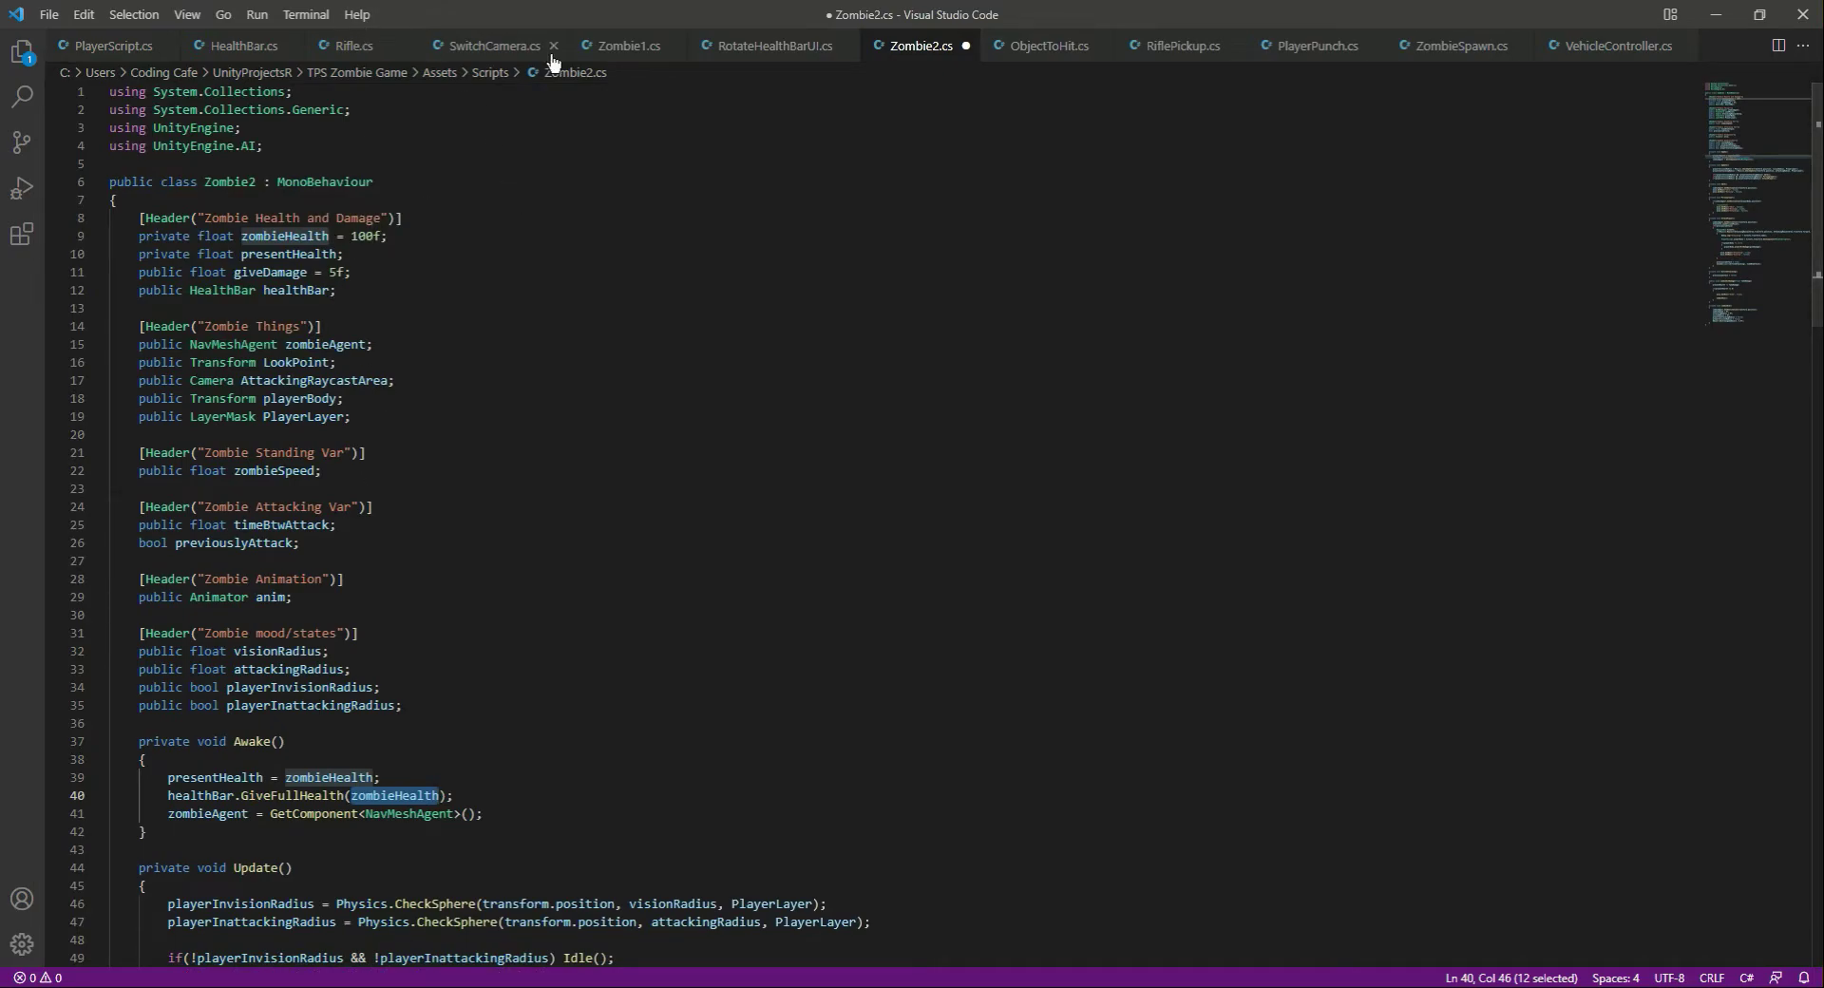
Copy "healthBar.SetHealth(presentHealth);" from zombieHitDamage in Zombie1.cs into the same method in Zombie2.cs, below "presentHealth -= takeDamage;", and save the script
{"action": "left_click", "coordinate": [646, 47]}
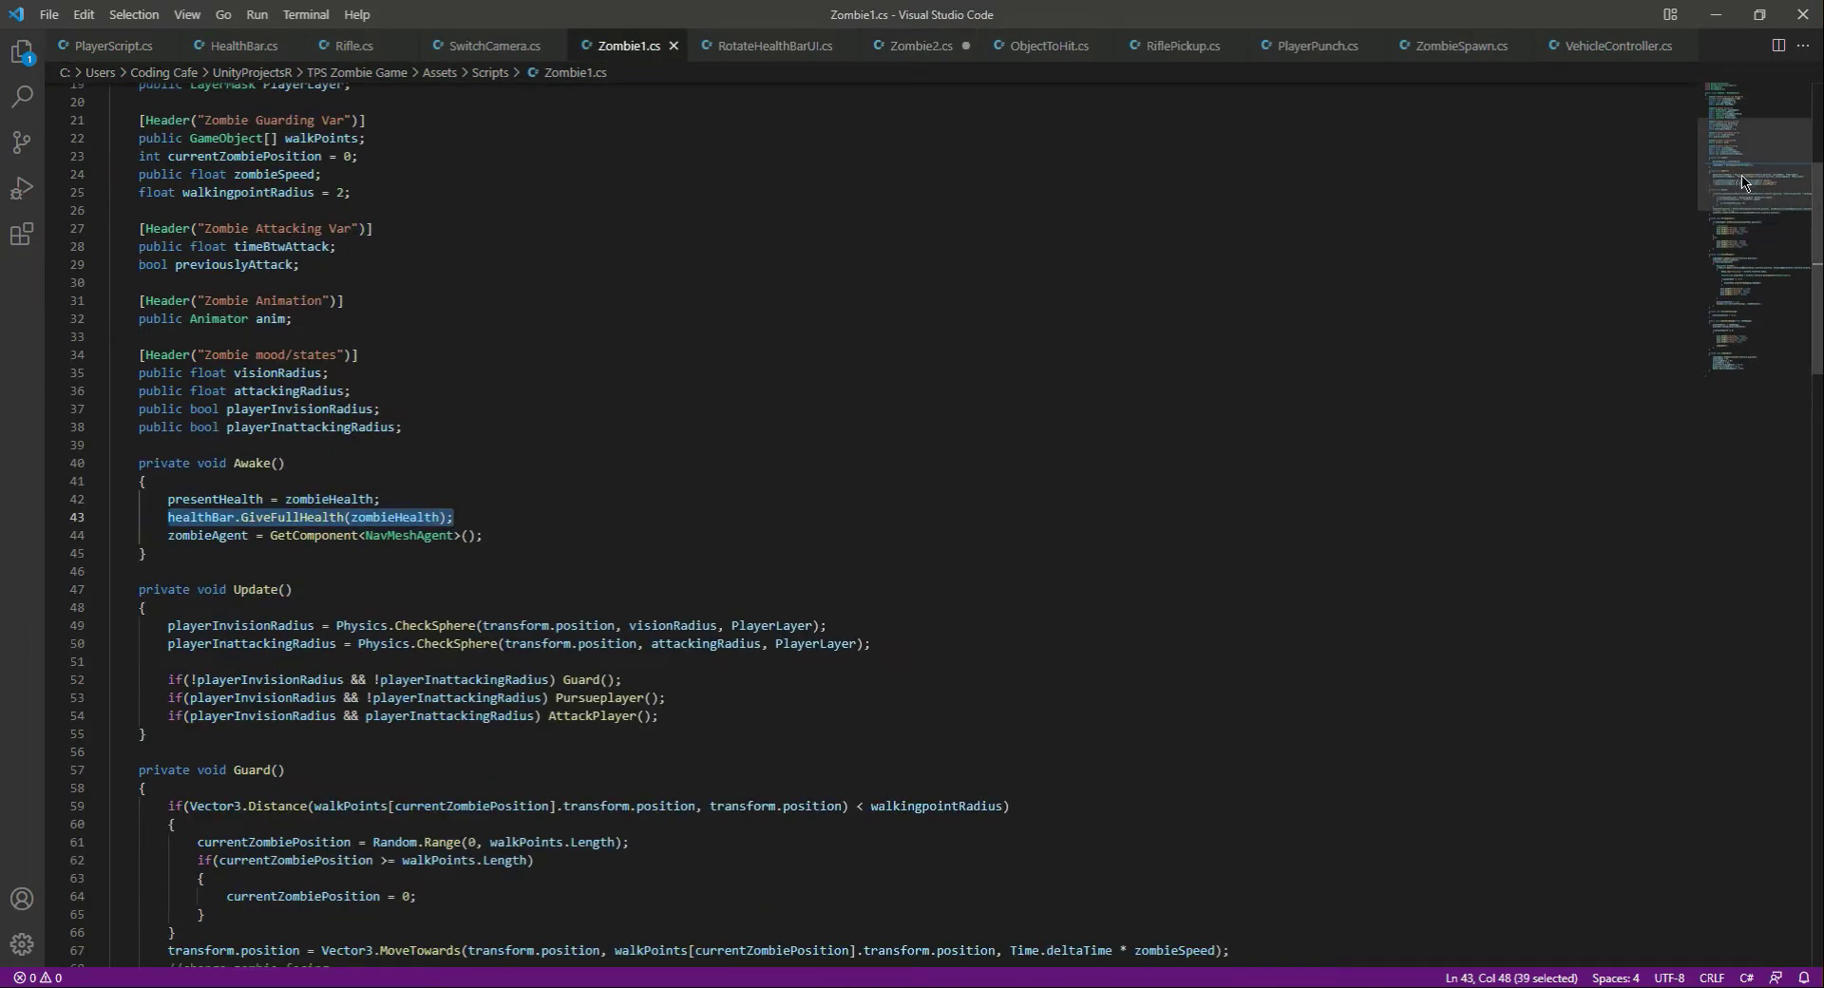
{"action": "double_click", "coordinate": [221, 514]}
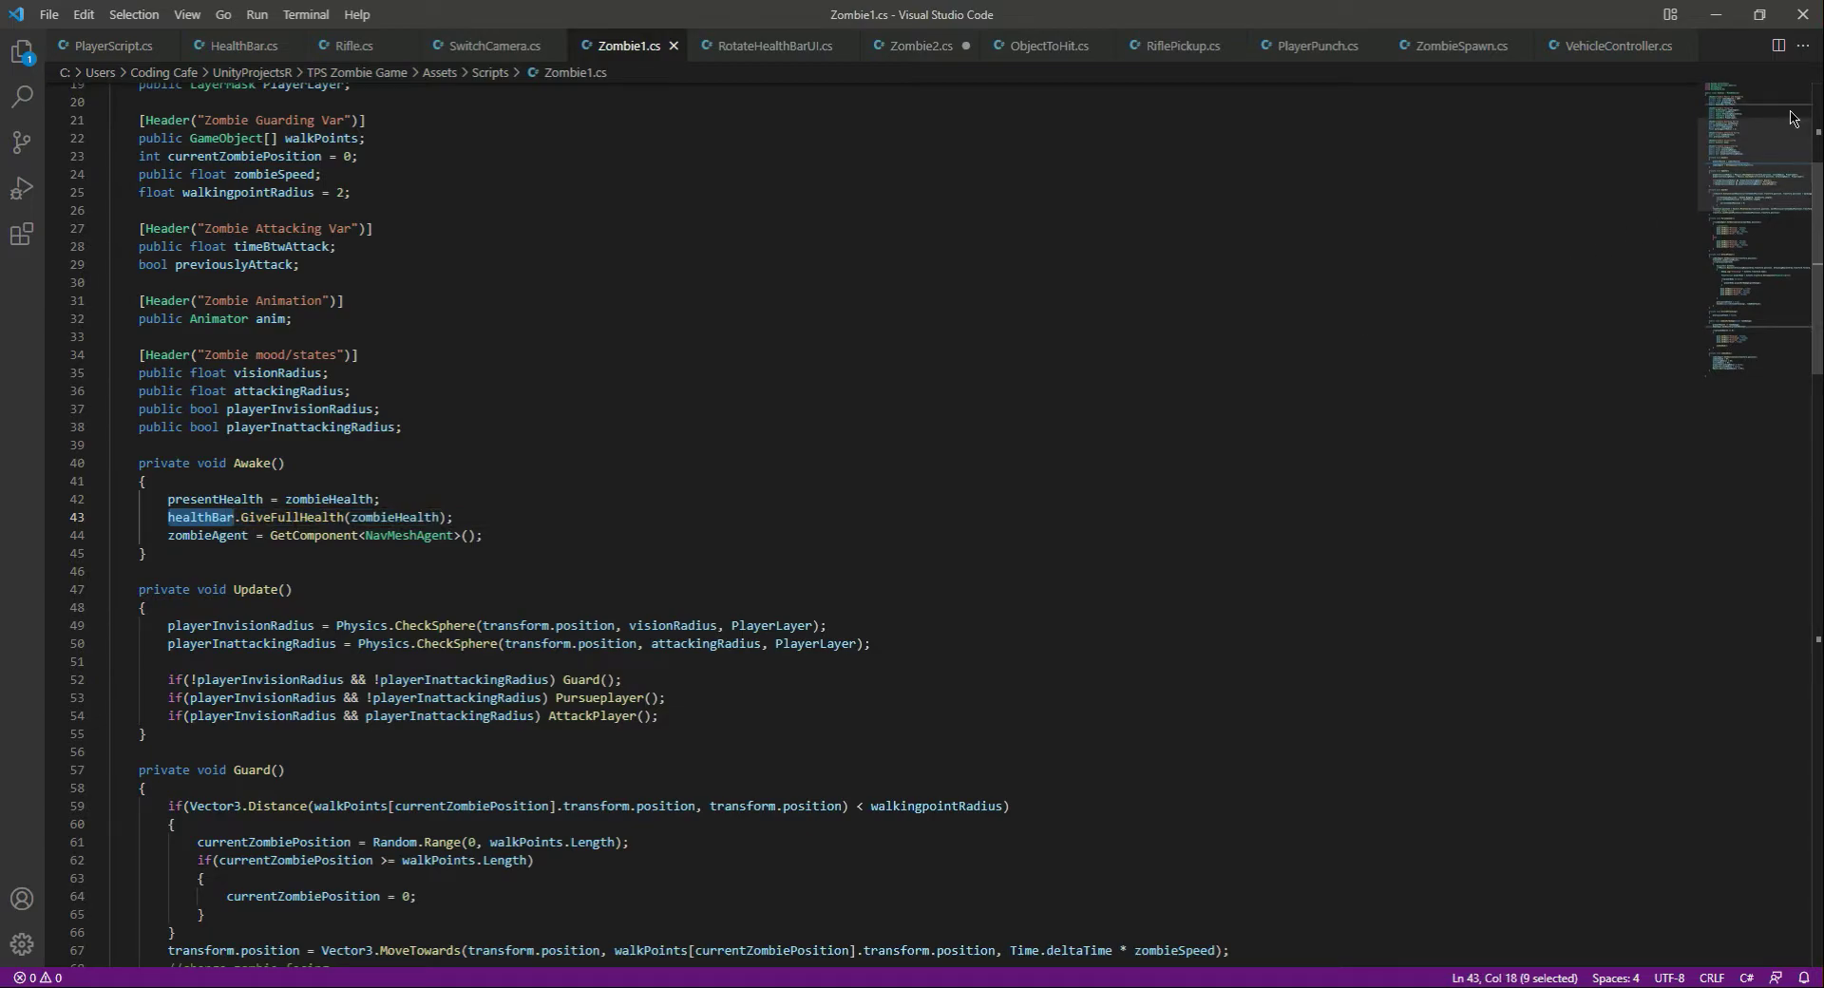
{"action": "scroll", "coordinate": [709, 427], "scroll_direction": "down", "scroll_amount": 15}
{"action": "left_click_drag", "start_coordinate": [168, 381], "coordinate": [522, 391]}
{"action": "key", "text": "ctrl+c"}
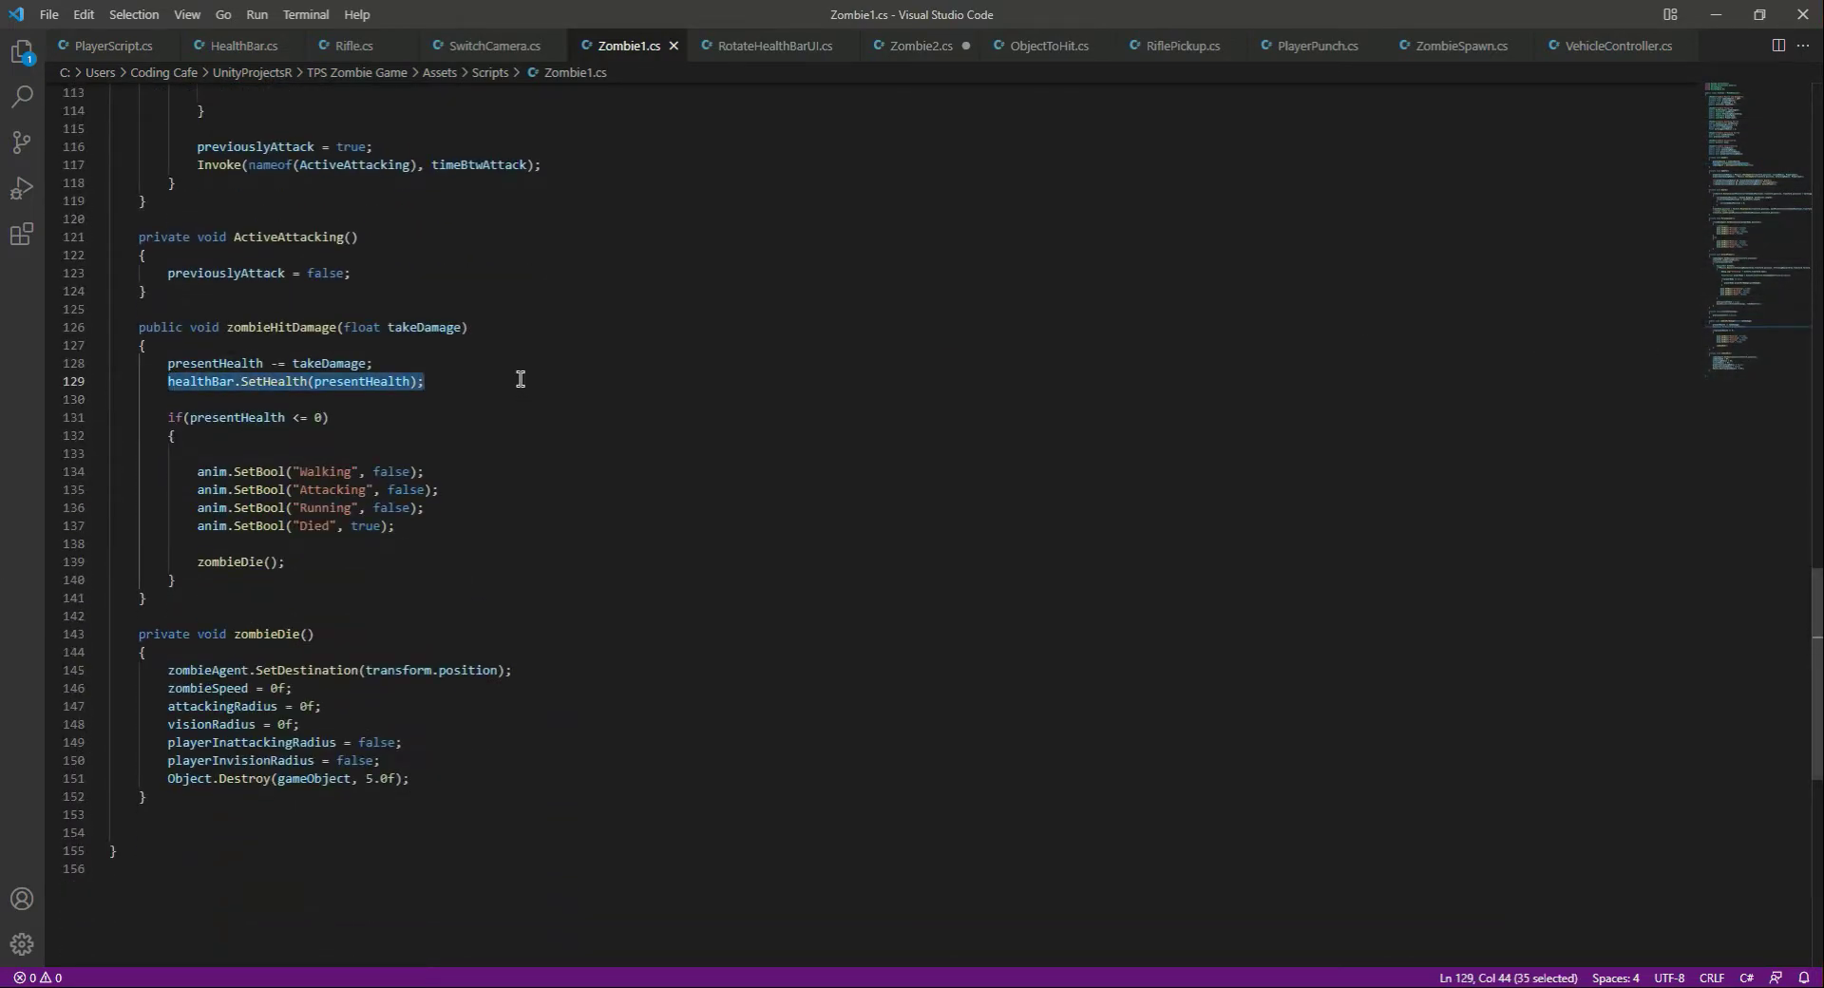
{"action": "left_click", "coordinate": [977, 45]}
{"action": "scroll", "coordinate": [1250, 371], "scroll_direction": "down", "scroll_amount": 12}
{"action": "scroll", "coordinate": [1255, 380], "scroll_direction": "down", "scroll_amount": 19}
{"action": "left_click", "coordinate": [429, 296]}
{"action": "key", "text": "Return"}
{"action": "key", "text": "ctrl+v"}
{"action": "key", "text": "ctrl+s"}
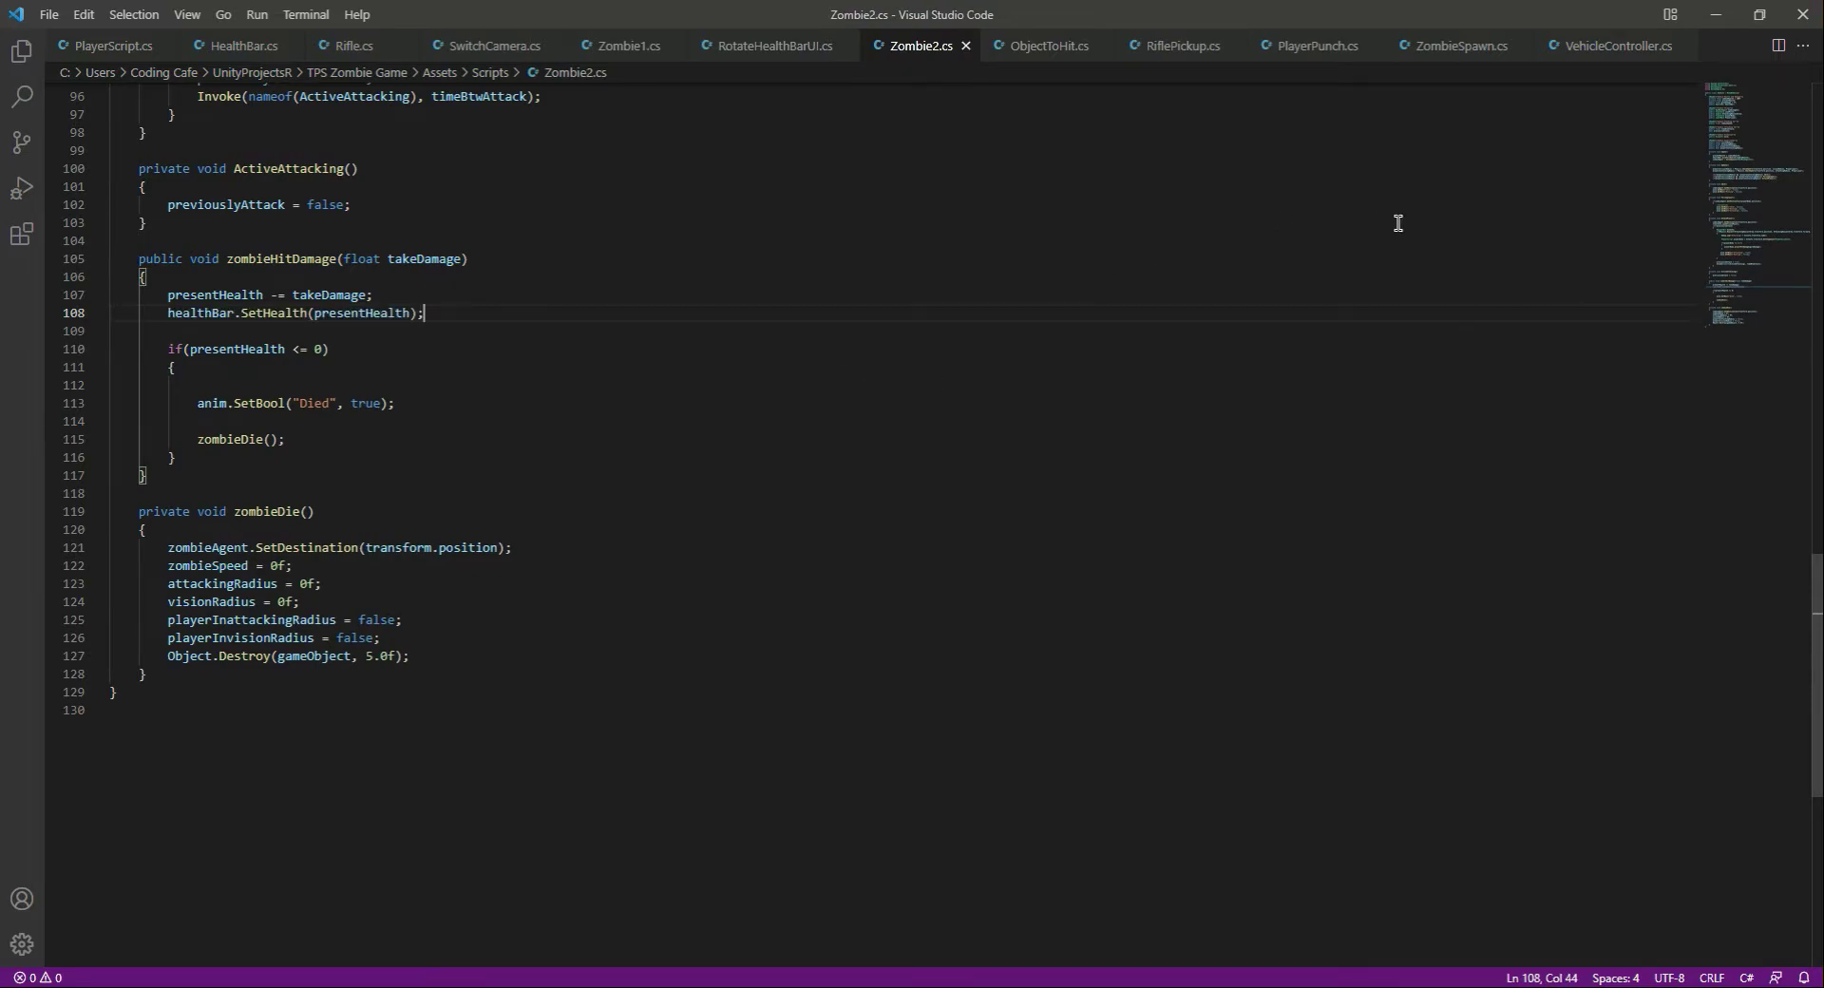
Switch to Unity and add the ZombieUI prefab from the Prefabs folder as a child of Zombie2
{"action": "key", "text": "alt+Tab"}
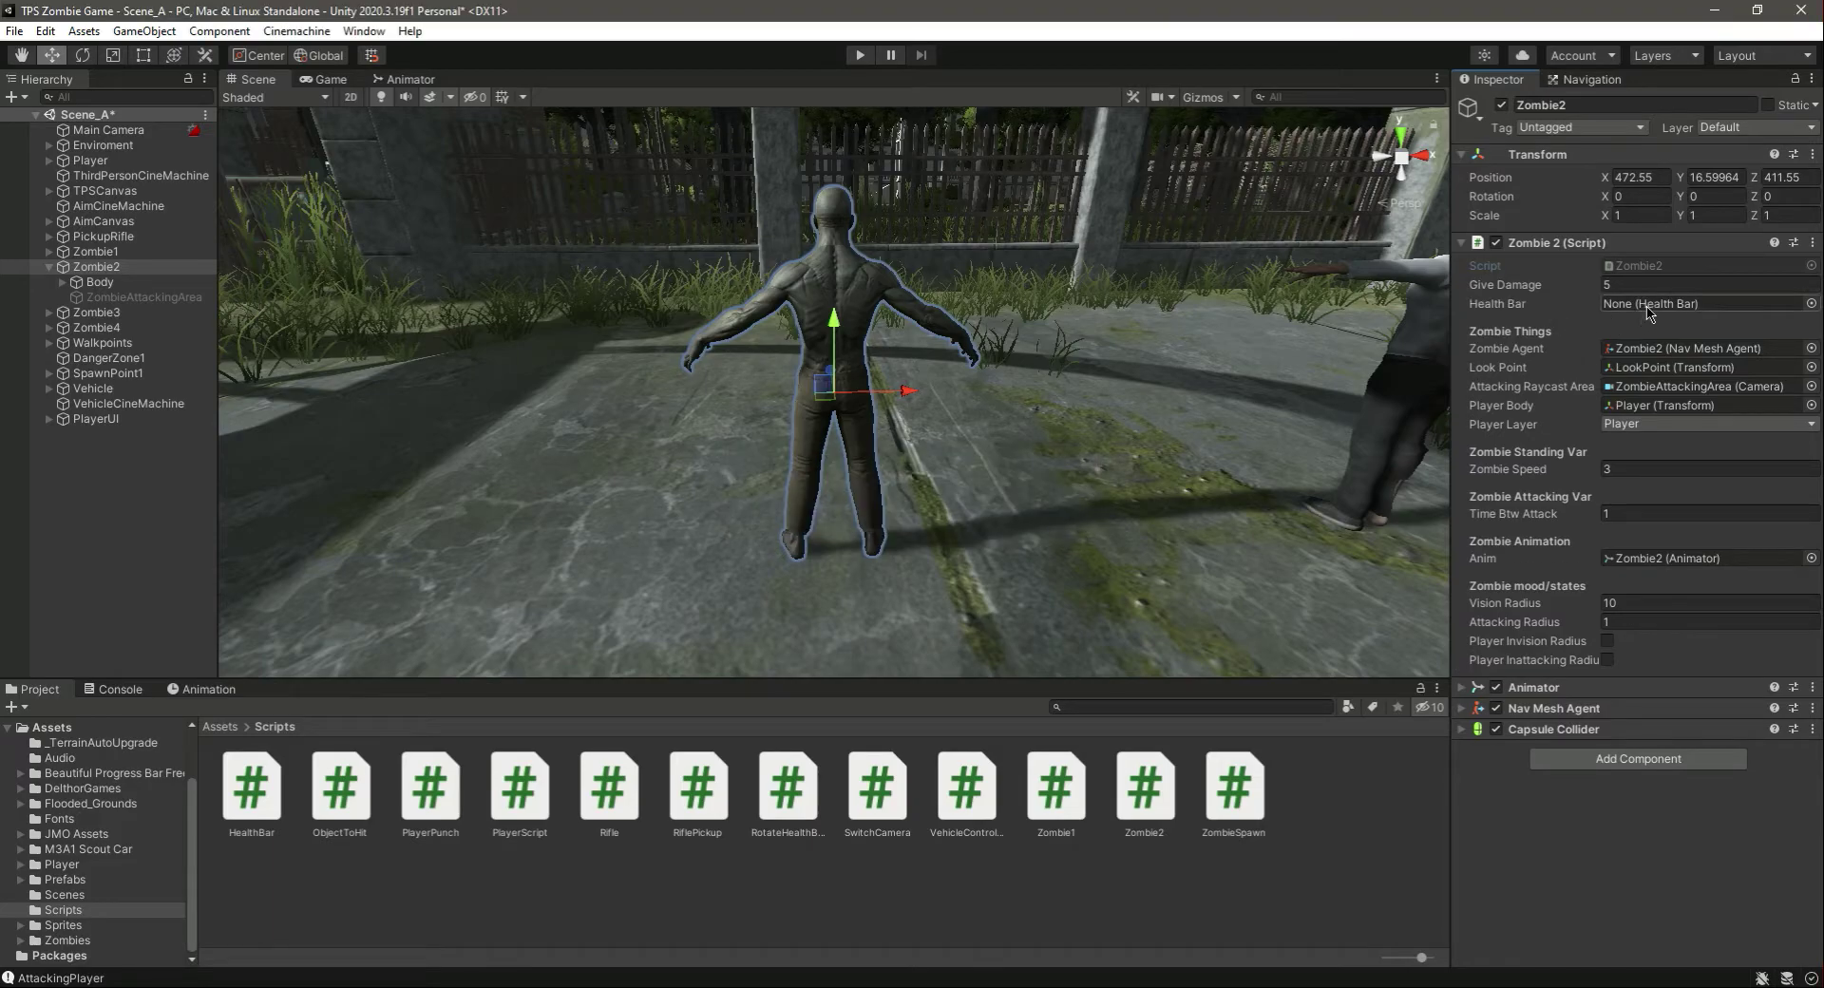
{"action": "left_click", "coordinate": [91, 876]}
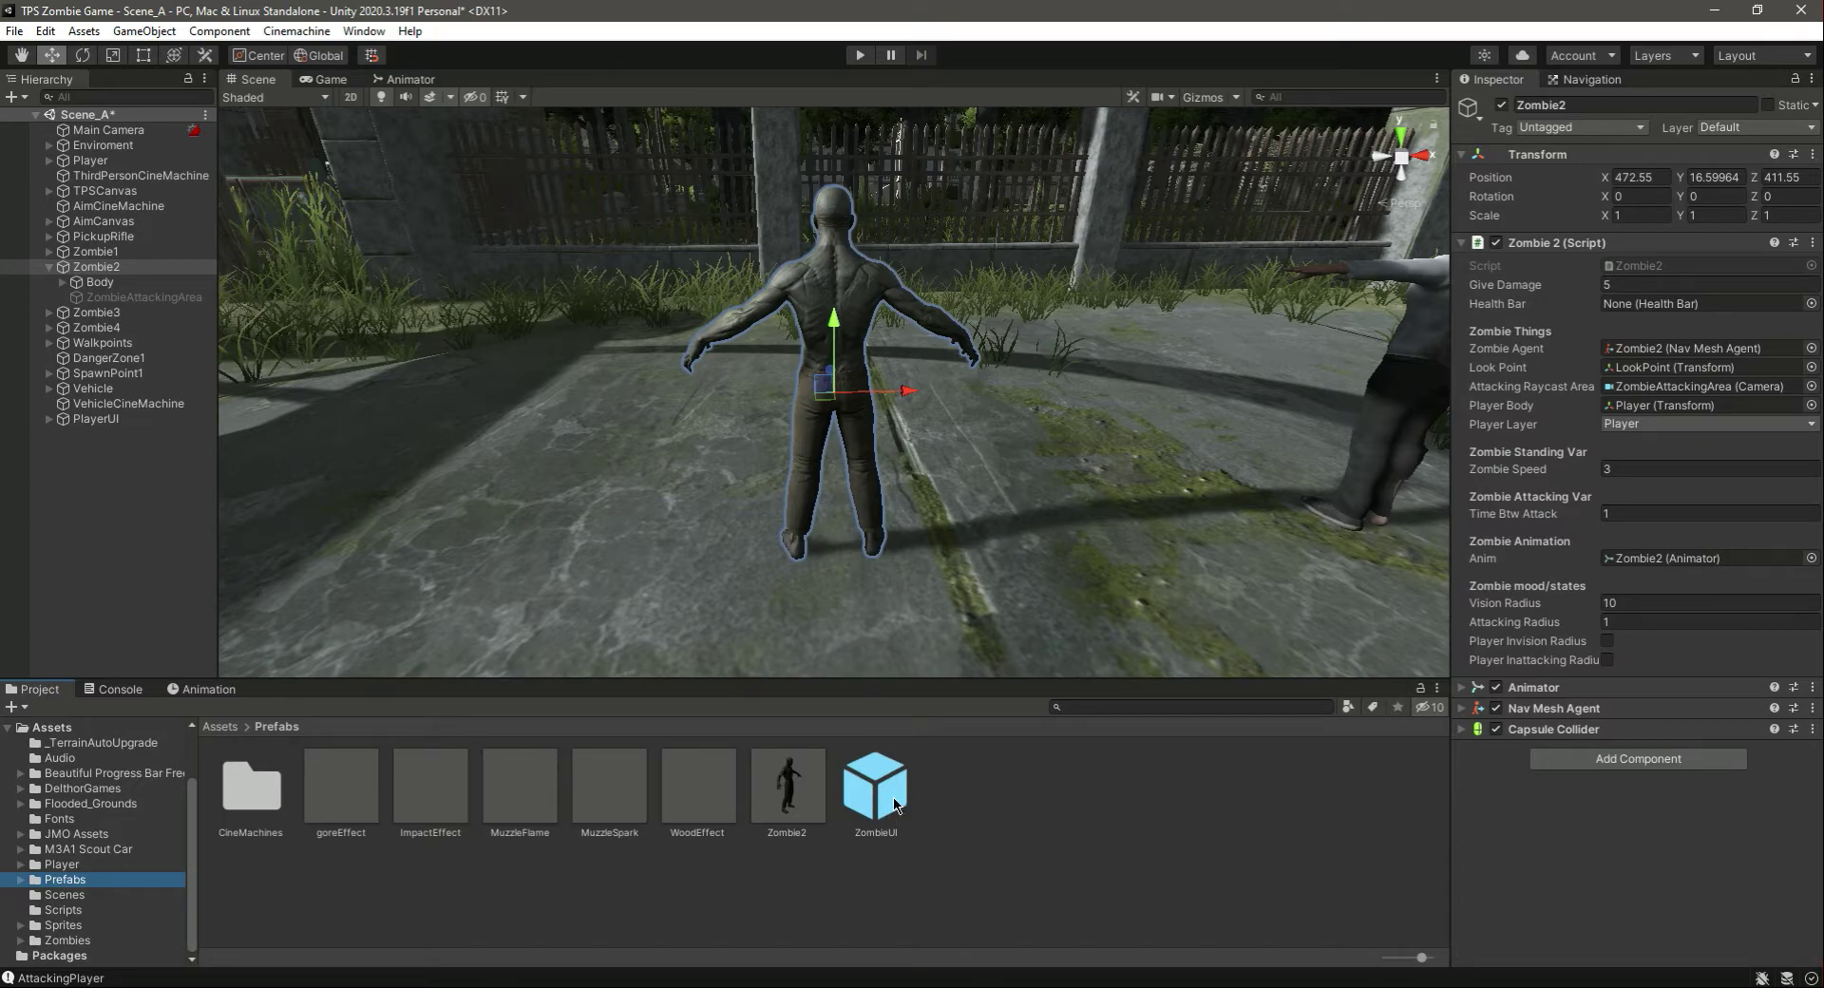
{"action": "left_click_drag", "start_coordinate": [879, 801], "coordinate": [107, 270]}
{"action": "right_click_drag", "start_coordinate": [901, 256], "coordinate": [899, 294]}
{"action": "scroll", "coordinate": [903, 302], "scroll_direction": "down", "scroll_amount": 5}
{"action": "right_click_drag", "start_coordinate": [914, 445], "coordinate": [909, 372]}
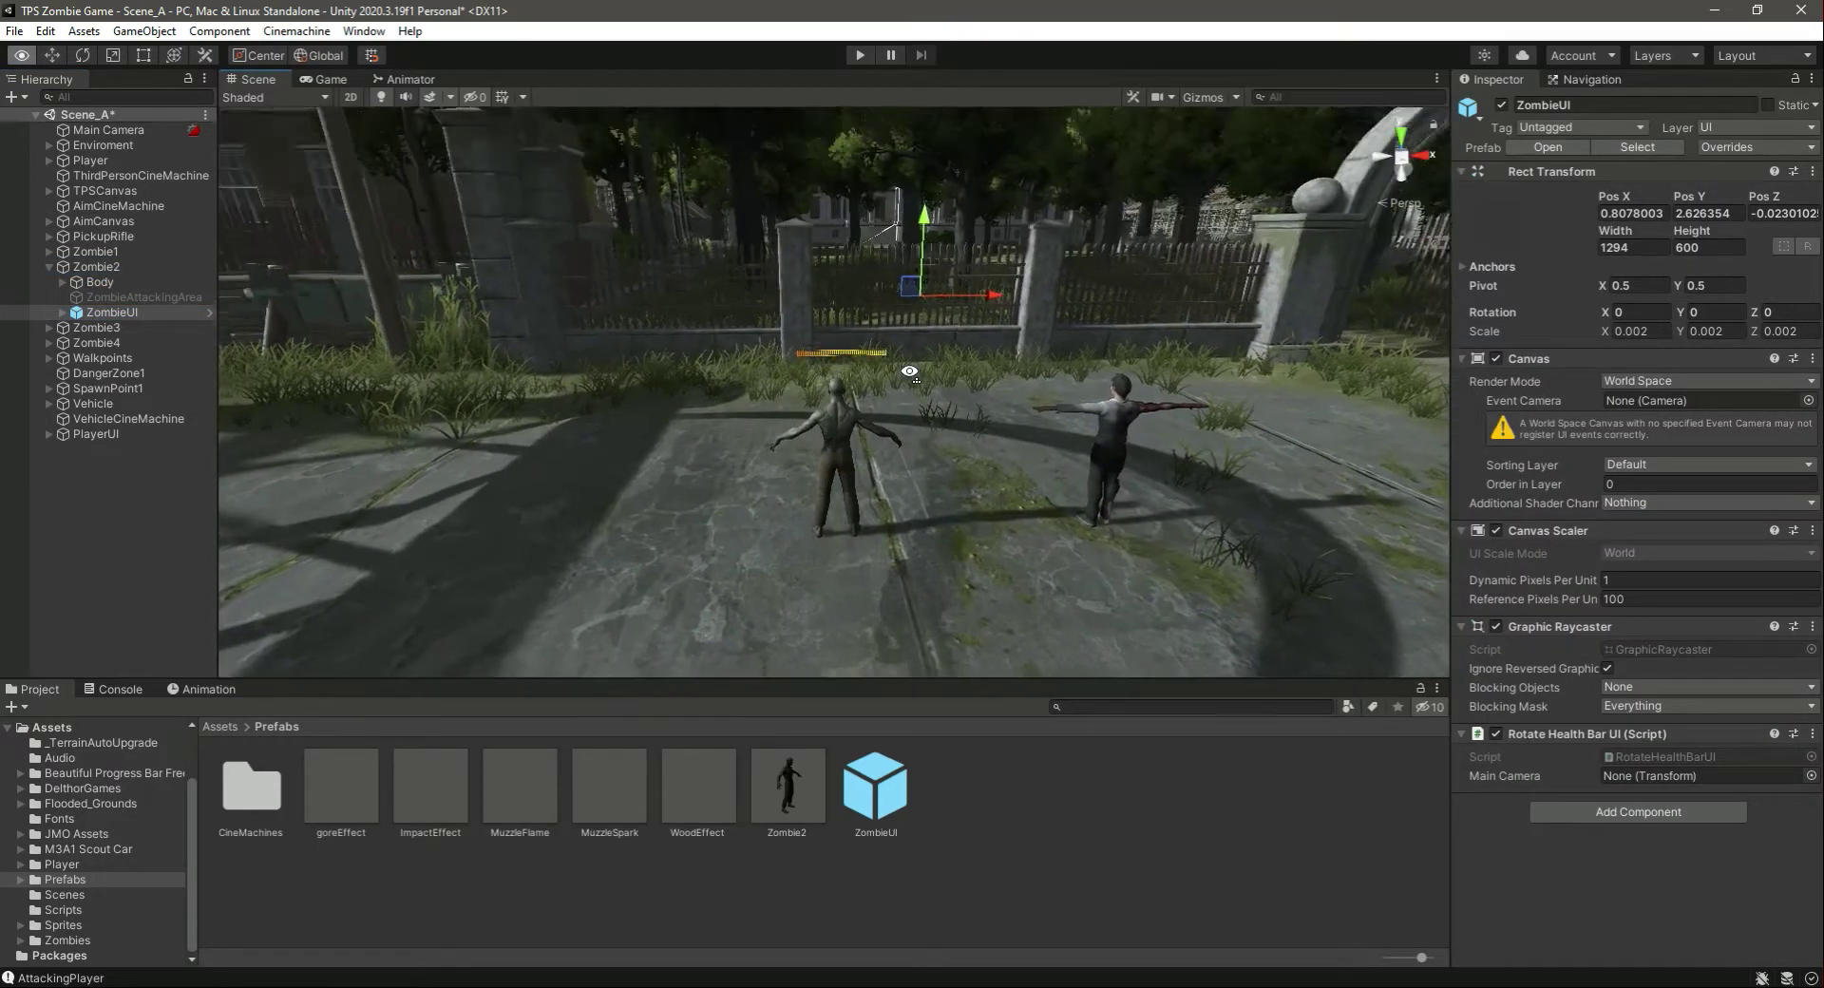
{"action": "scroll", "coordinate": [866, 349], "scroll_direction": "up", "scroll_amount": 5}
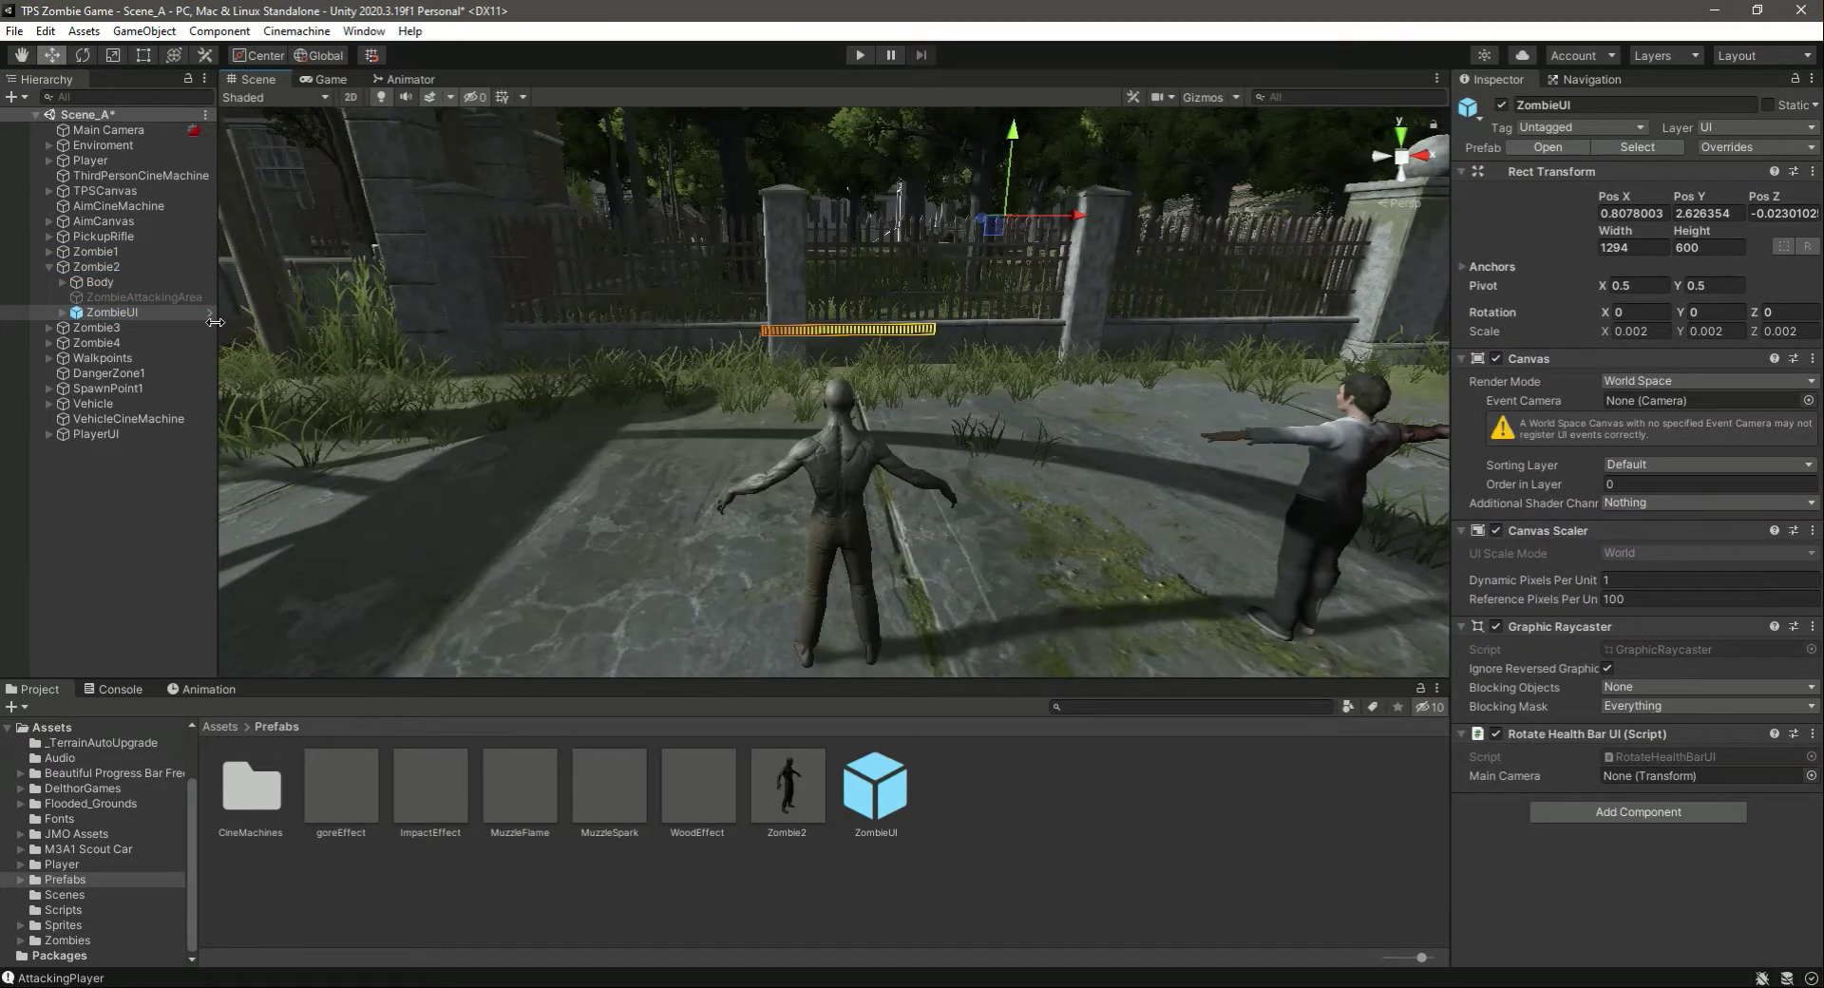
Completely unpack the ZombieUI prefab instance under Zombie2 and save the scene
{"action": "right_click", "coordinate": [133, 311]}
{"action": "mouse_move", "coordinate": [262, 538]}
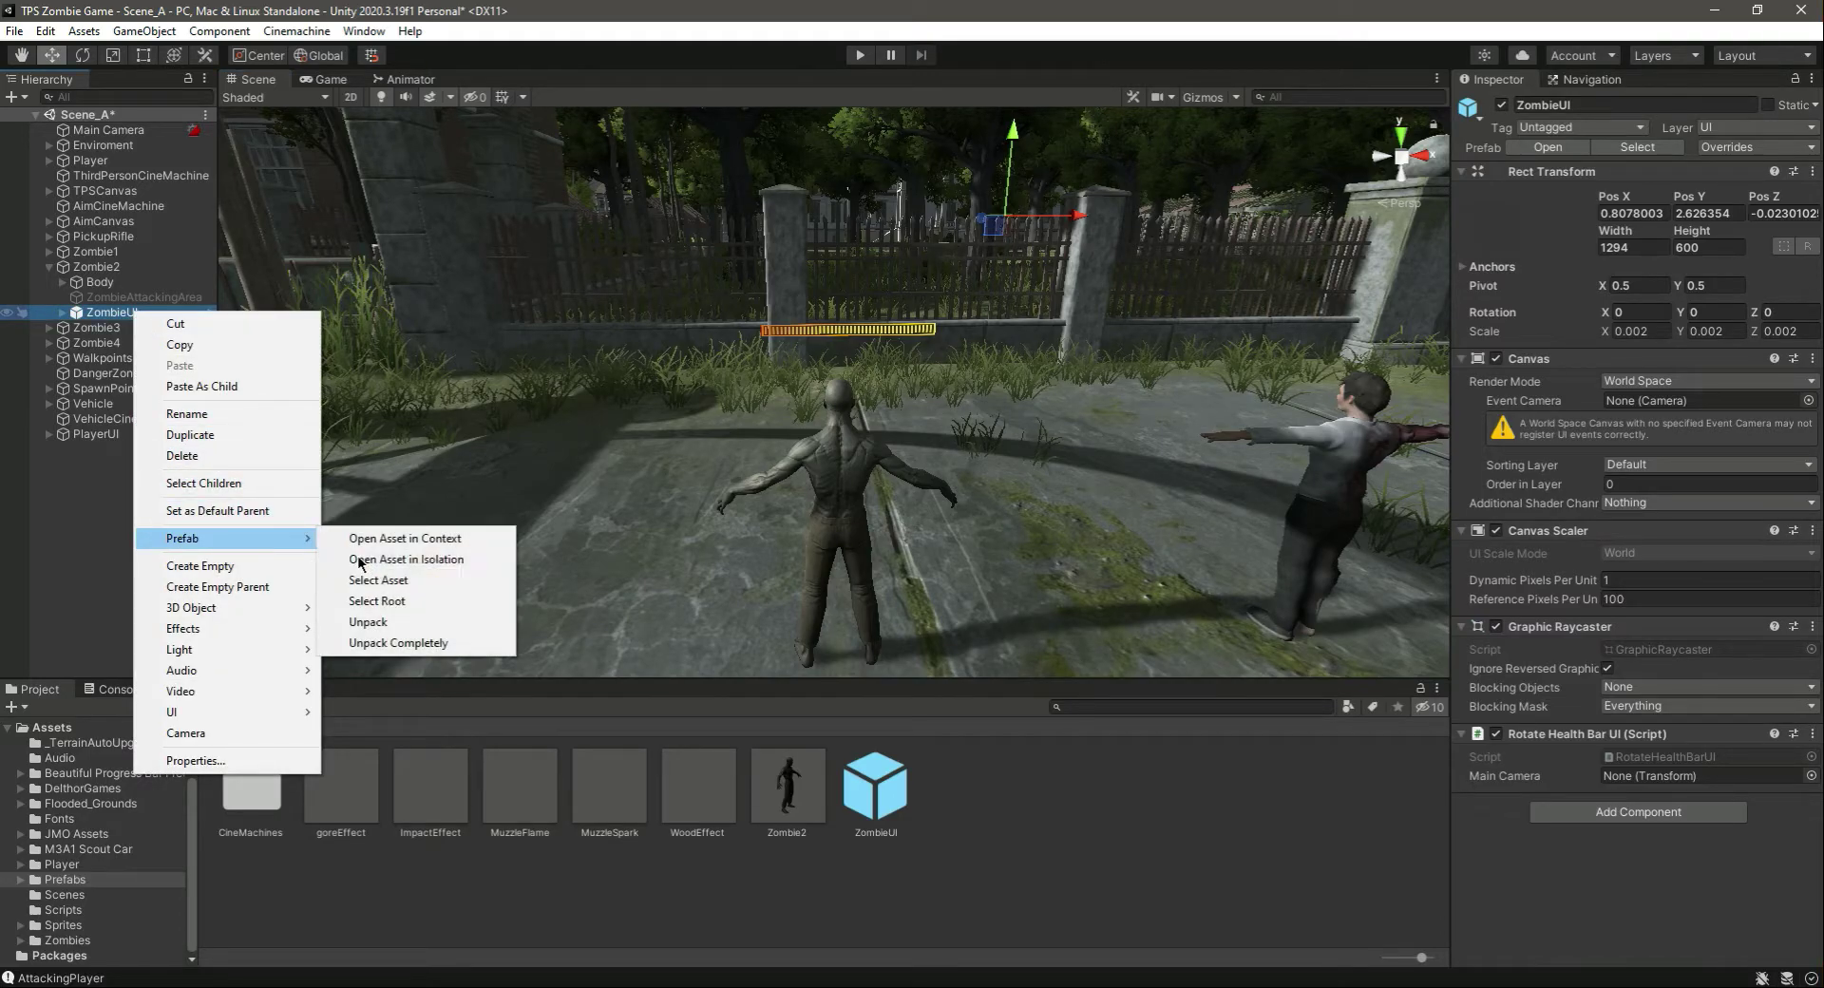
{"action": "left_click", "coordinate": [390, 643]}
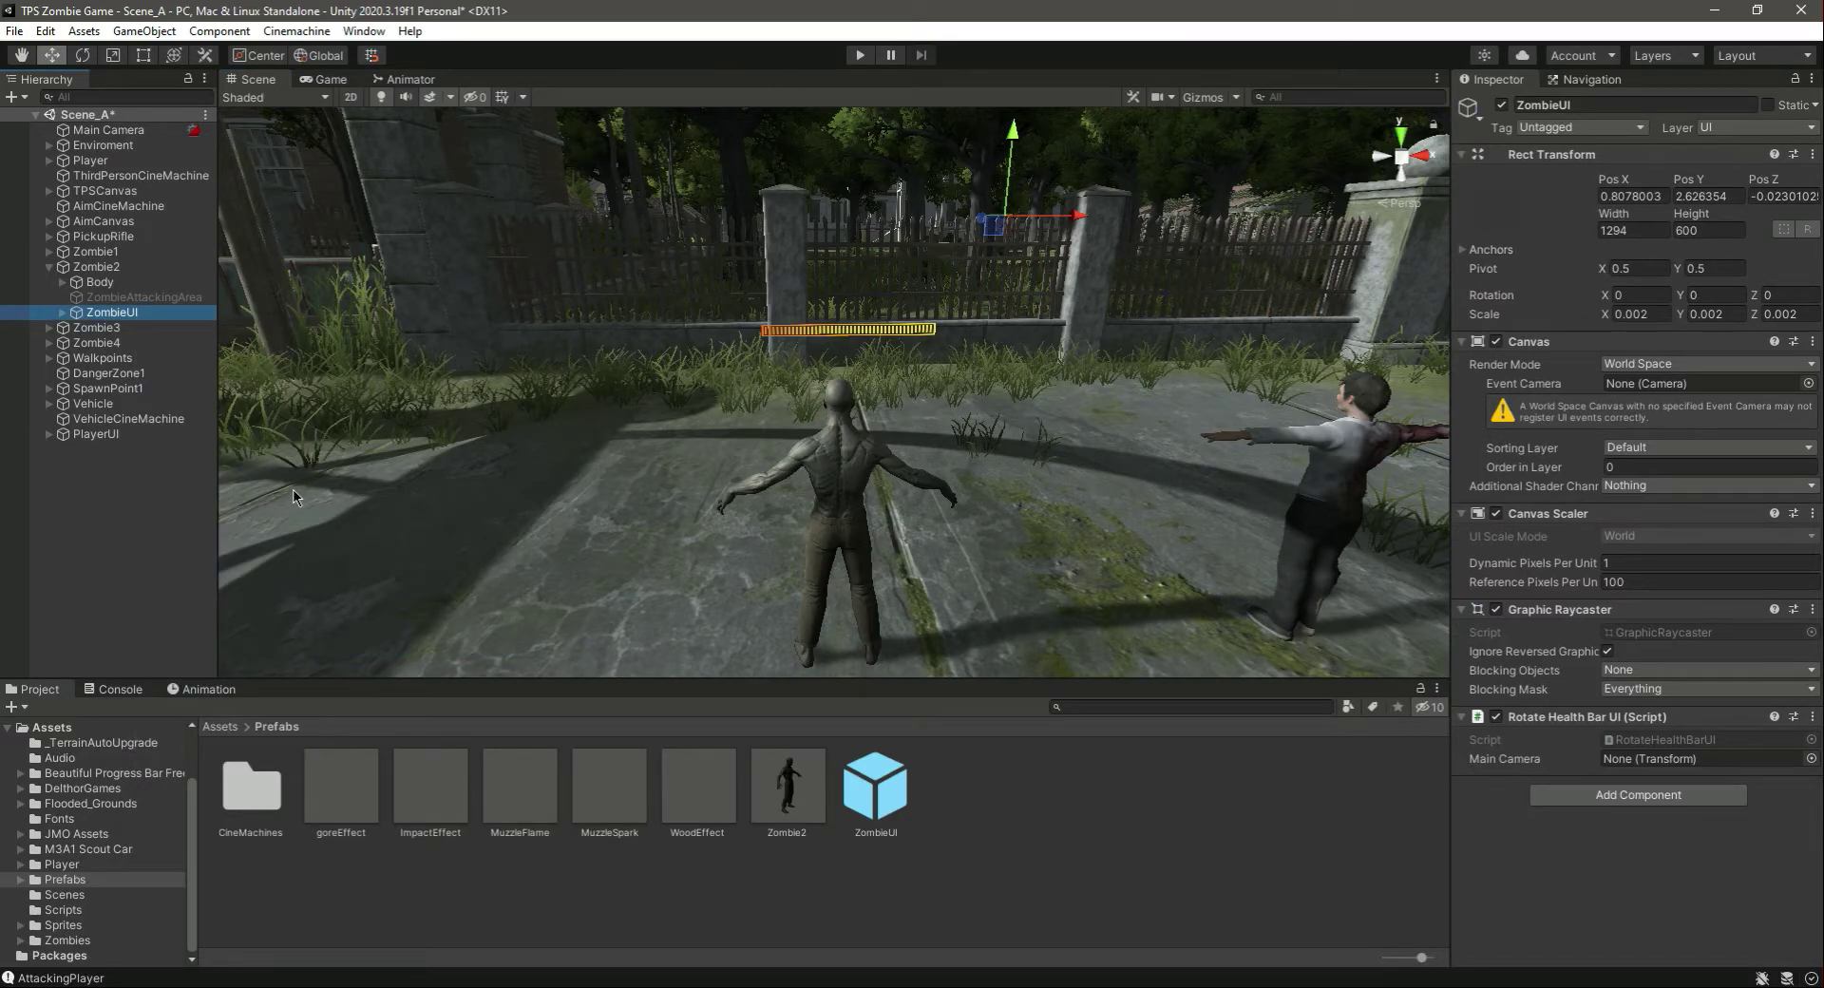
{"action": "key", "text": "ctrl+s"}
{"action": "left_click", "coordinate": [50, 251]}
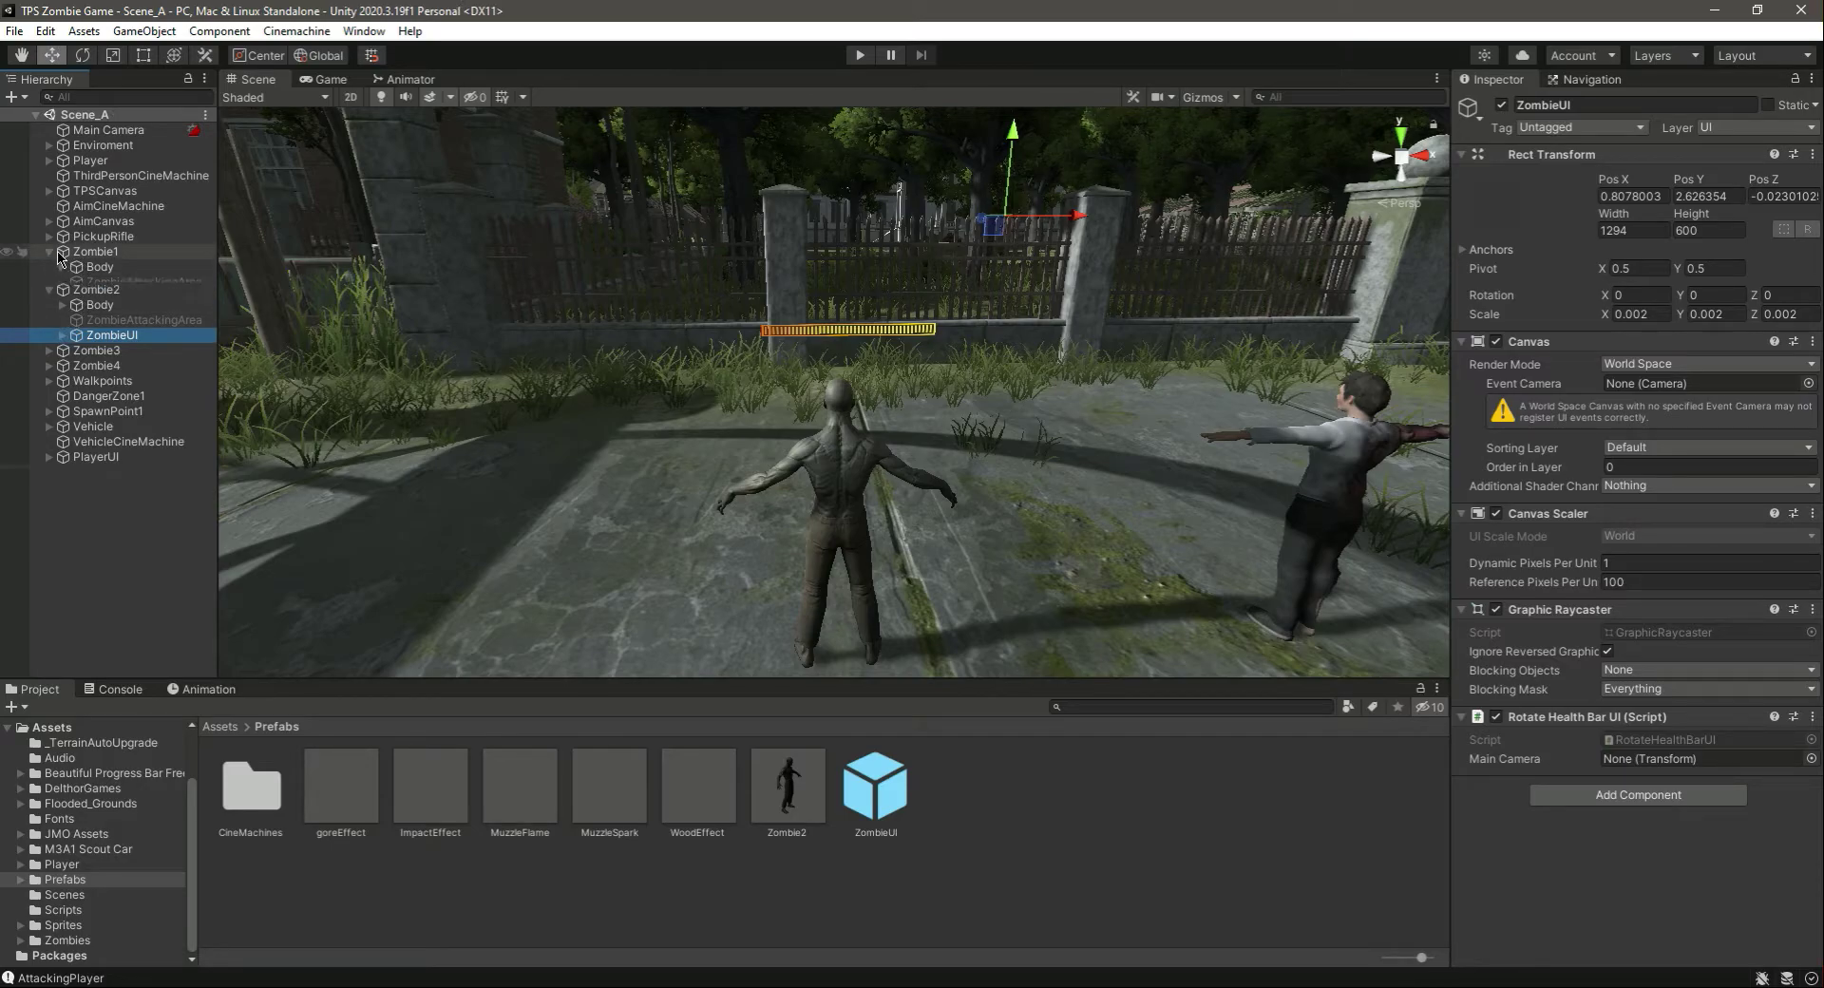
{"action": "left_click", "coordinate": [136, 297]}
{"action": "key", "text": "ctrl+d"}
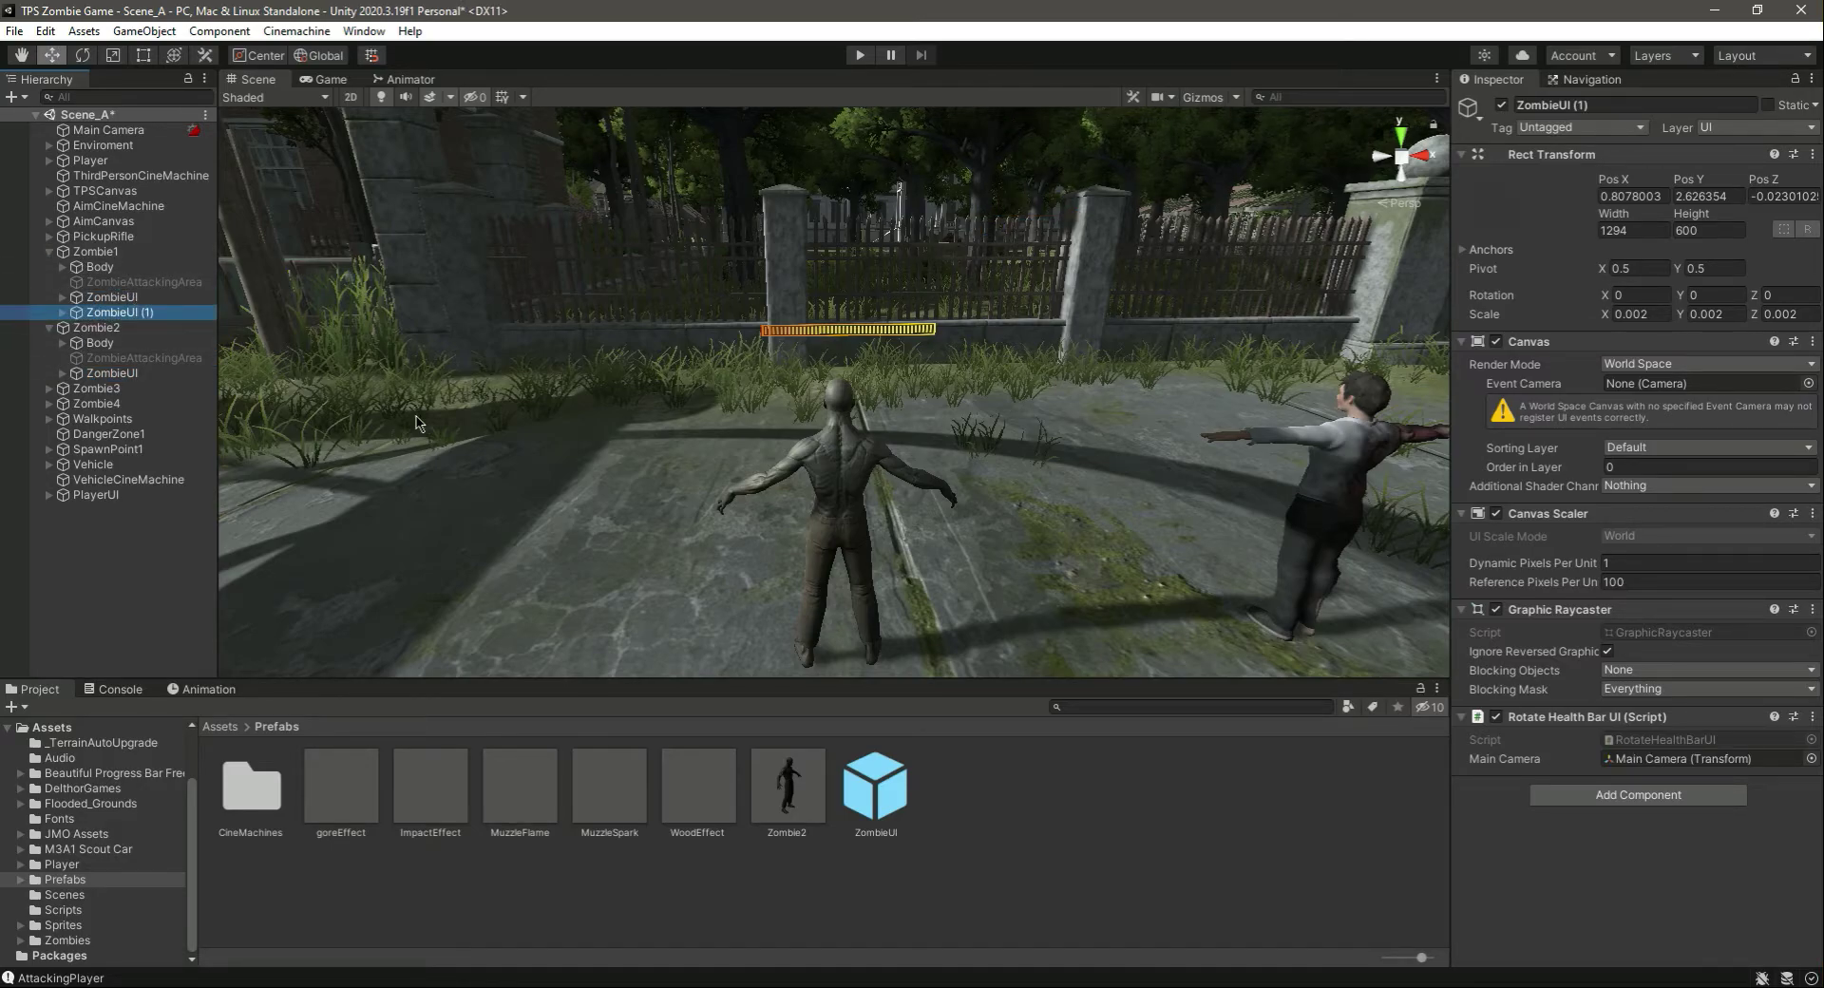
{"action": "key", "text": "f"}
{"action": "left_click_drag", "start_coordinate": [815, 326], "coordinate": [785, 327]}
{"action": "left_click", "coordinate": [131, 317]}
{"action": "key", "text": "Delete"}
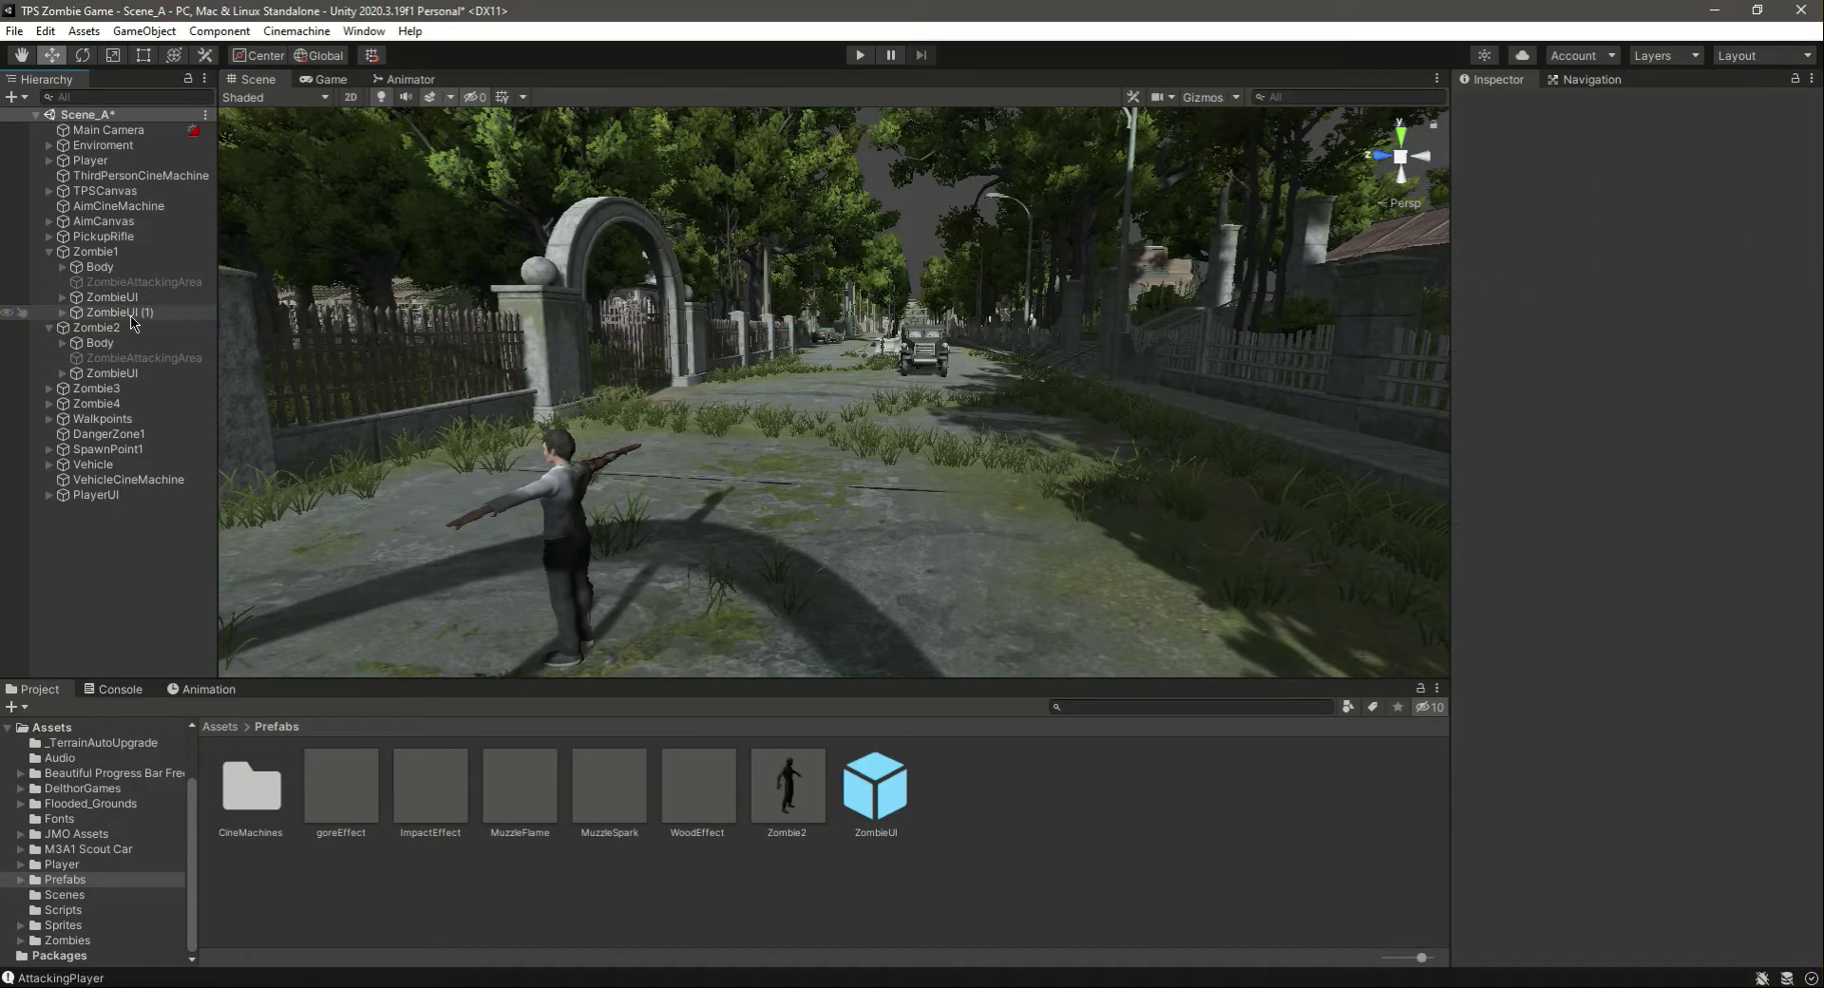
{"action": "left_click", "coordinate": [133, 298]}
{"action": "right_click_drag", "start_coordinate": [671, 483], "coordinate": [549, 505]}
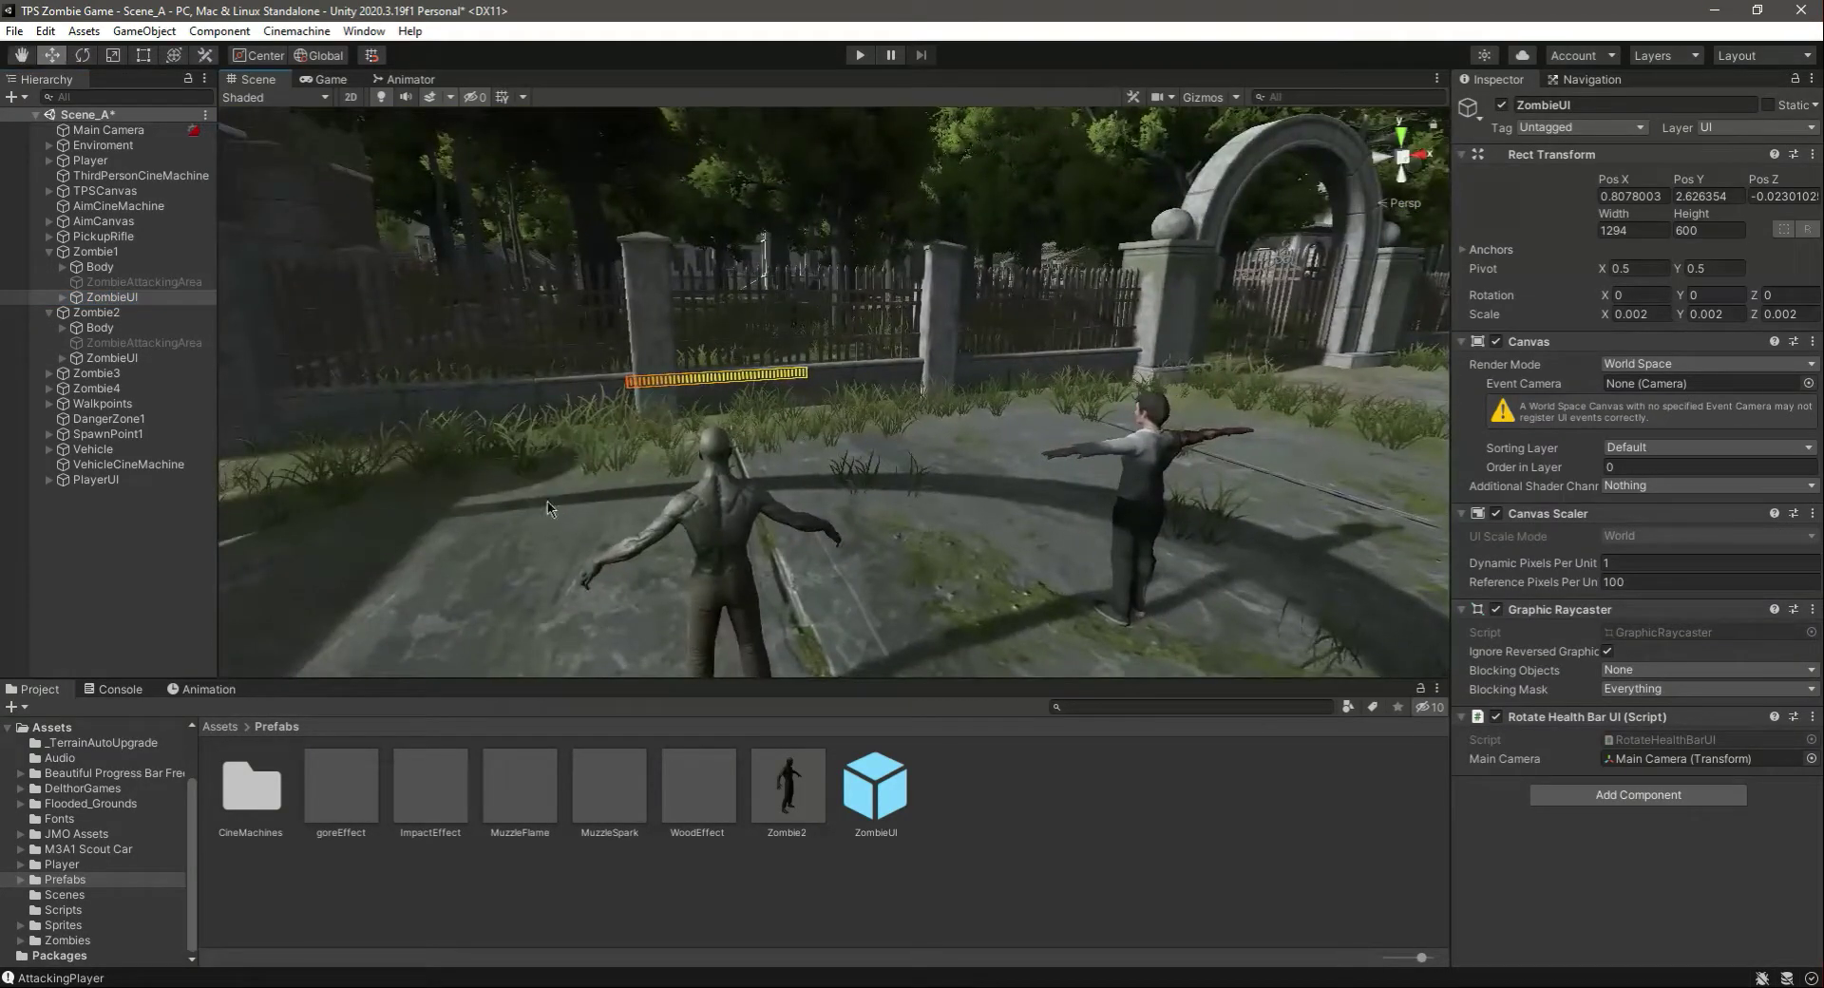
Assign Main Camera to the Rotate Health Bar UI script of Zombie2's ZombieUI, and its HealthBar child to the Zombie 2 script's Health Bar field
{"action": "left_click", "coordinate": [100, 312]}
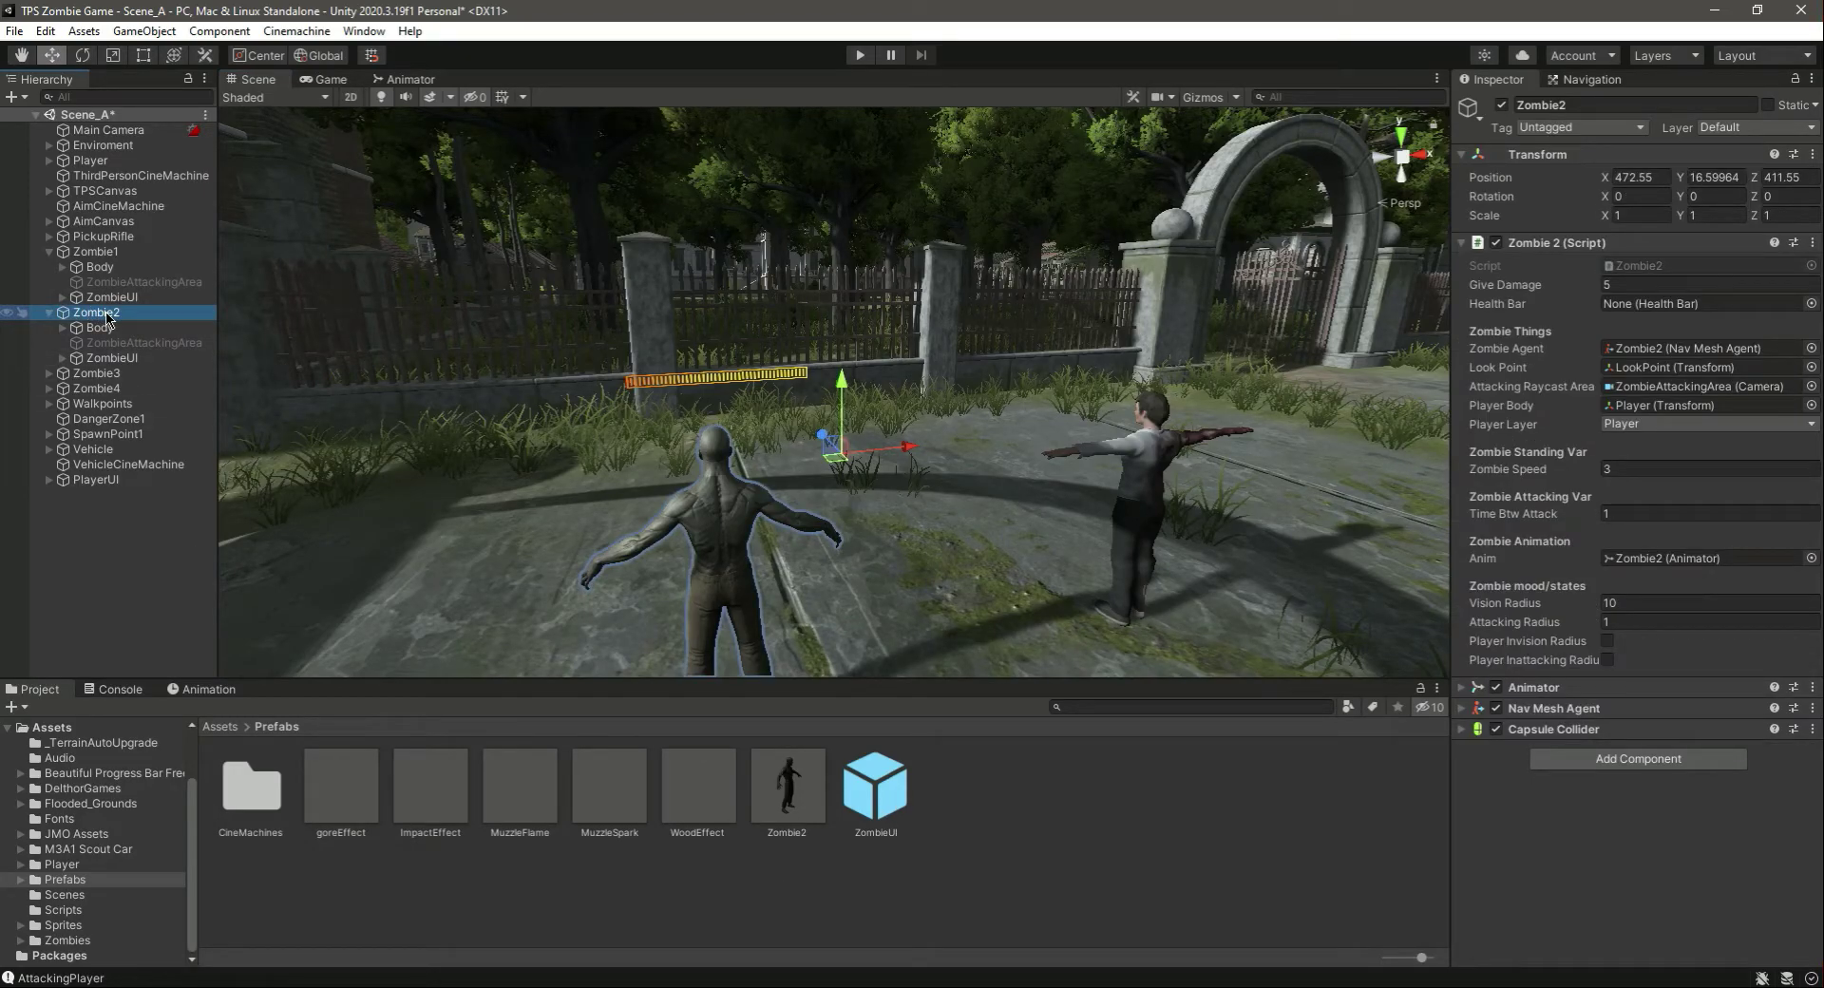
{"action": "left_click", "coordinate": [112, 359]}
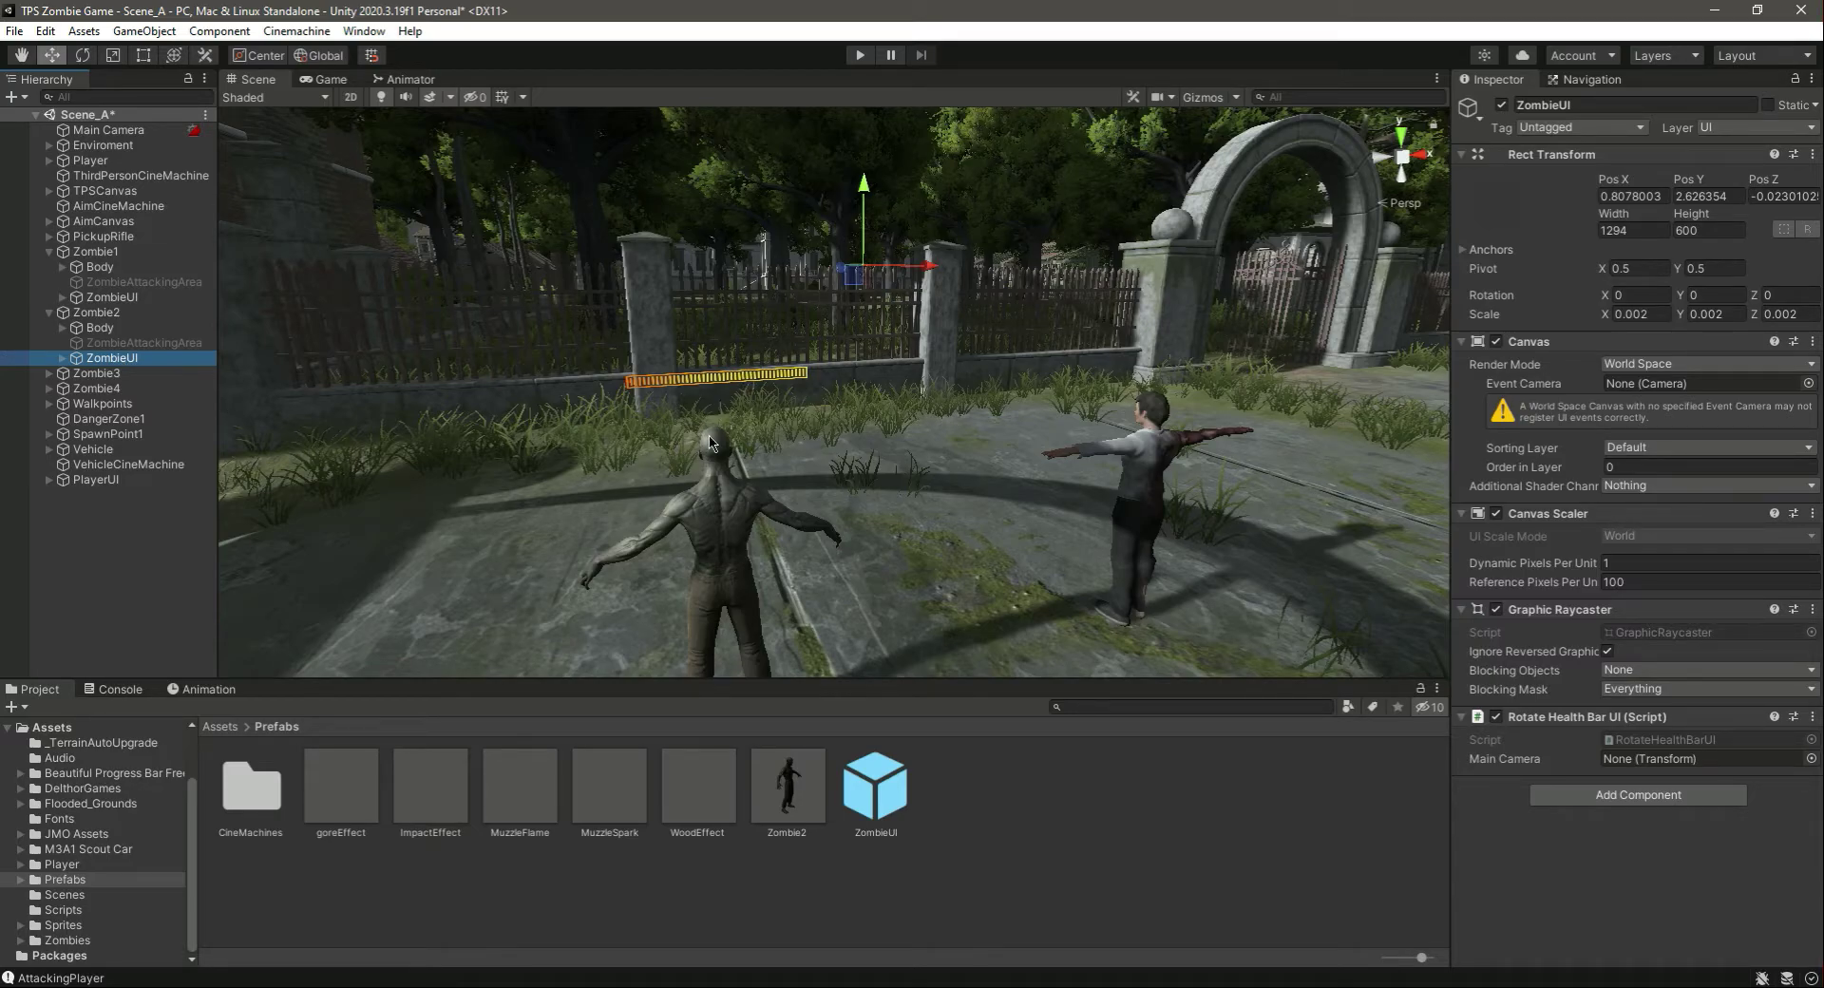
{"action": "mouse_move", "coordinate": [109, 131]}
{"action": "left_mouse_down"}
{"action": "mouse_move", "coordinate": [836, 380]}
{"action": "mouse_move", "coordinate": [1722, 772]}
{"action": "mouse_move", "coordinate": [1686, 759]}
{"action": "left_mouse_up"}
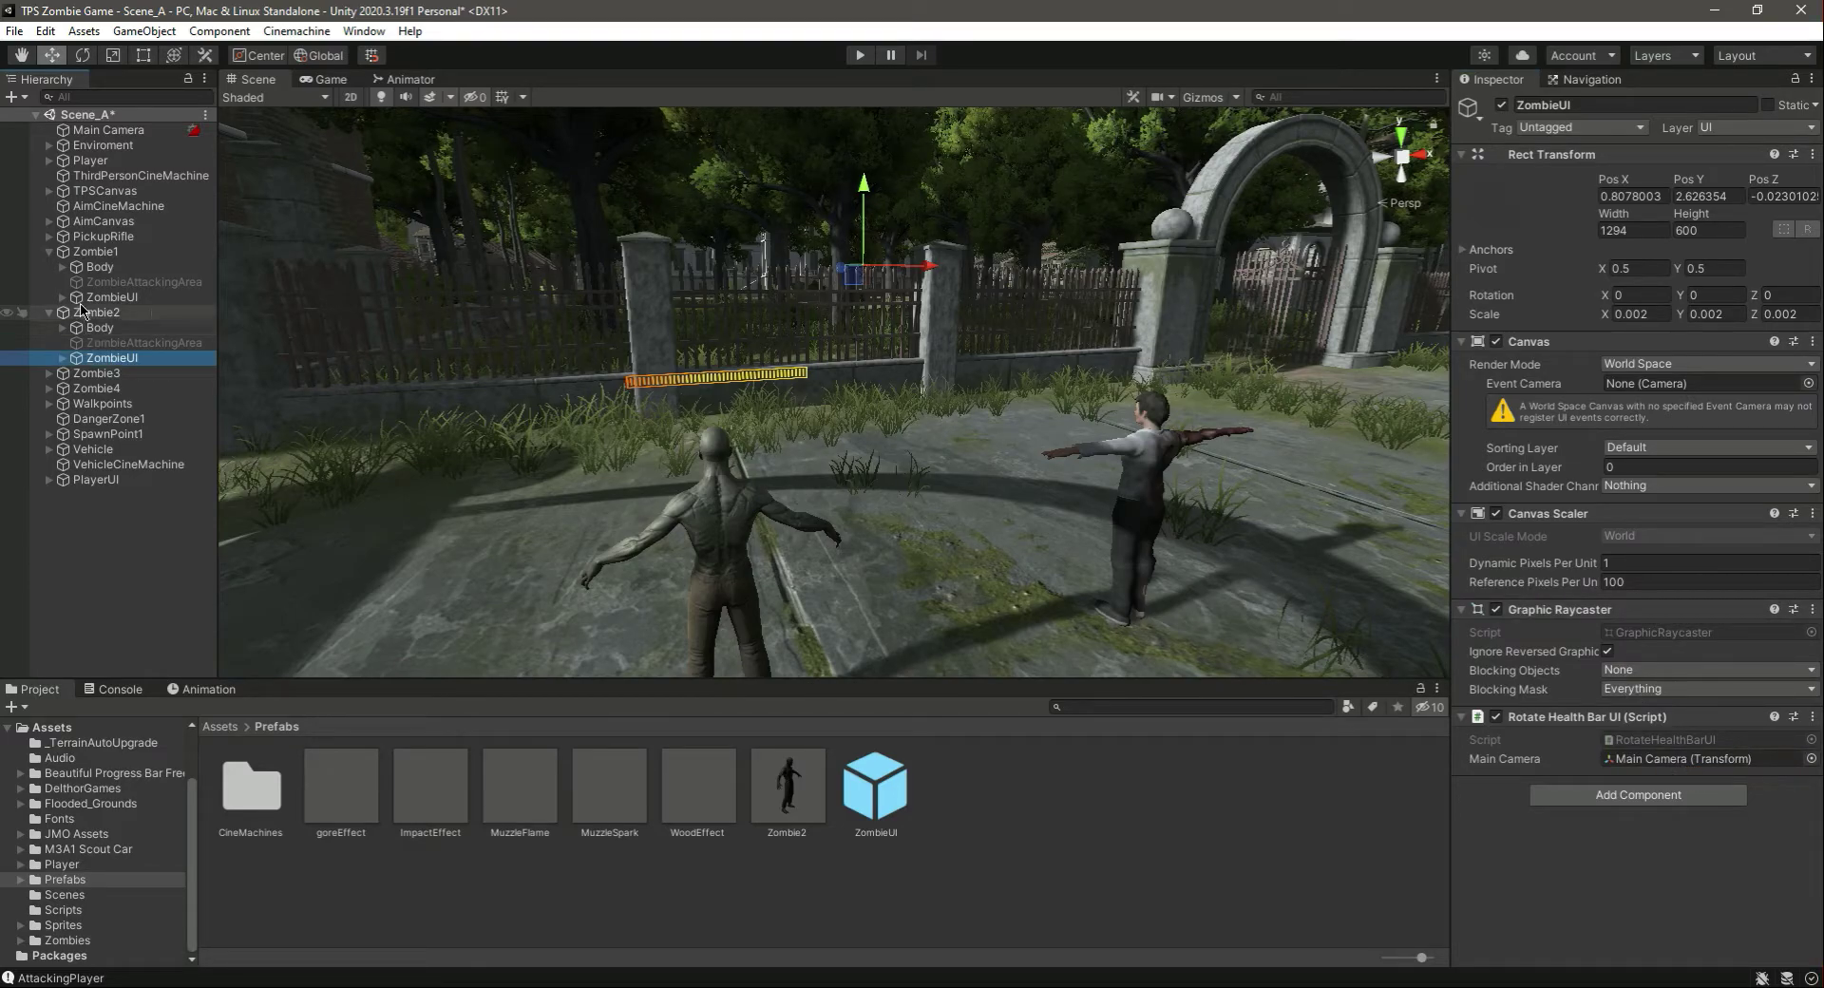
{"action": "left_click", "coordinate": [111, 312]}
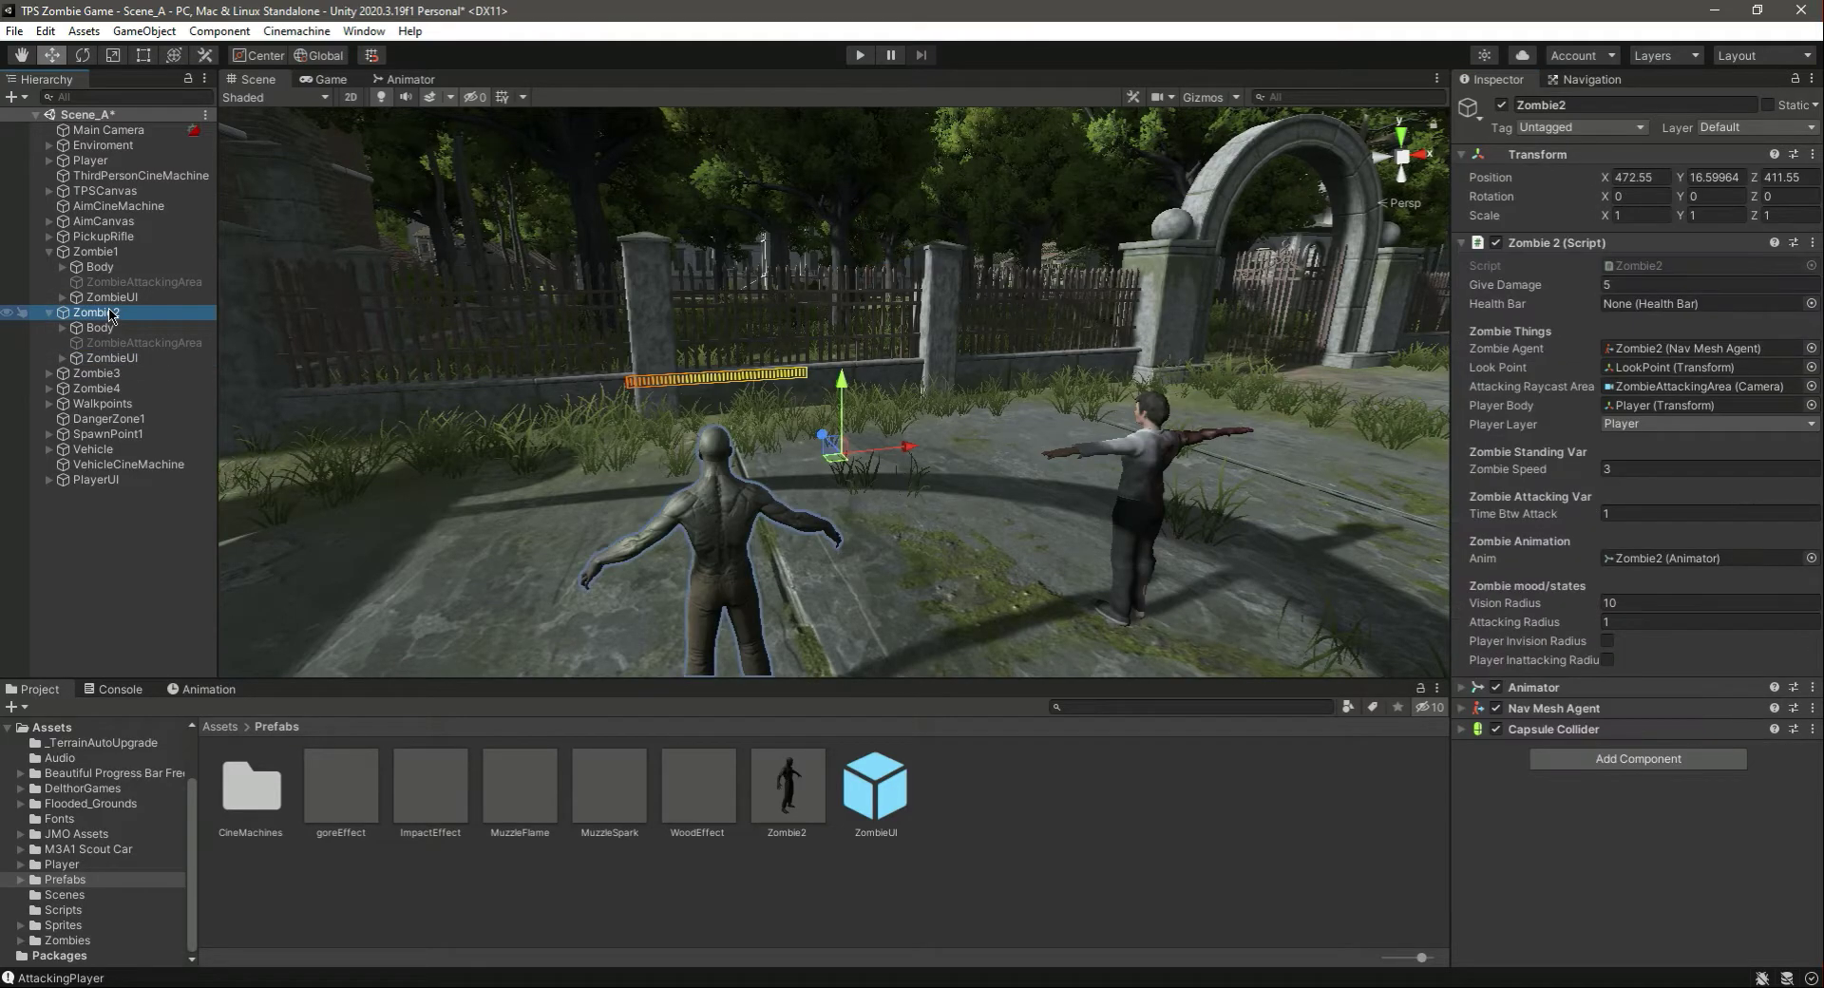
{"action": "left_click", "coordinate": [62, 358]}
{"action": "left_click_drag", "start_coordinate": [126, 373], "coordinate": [1696, 306]}
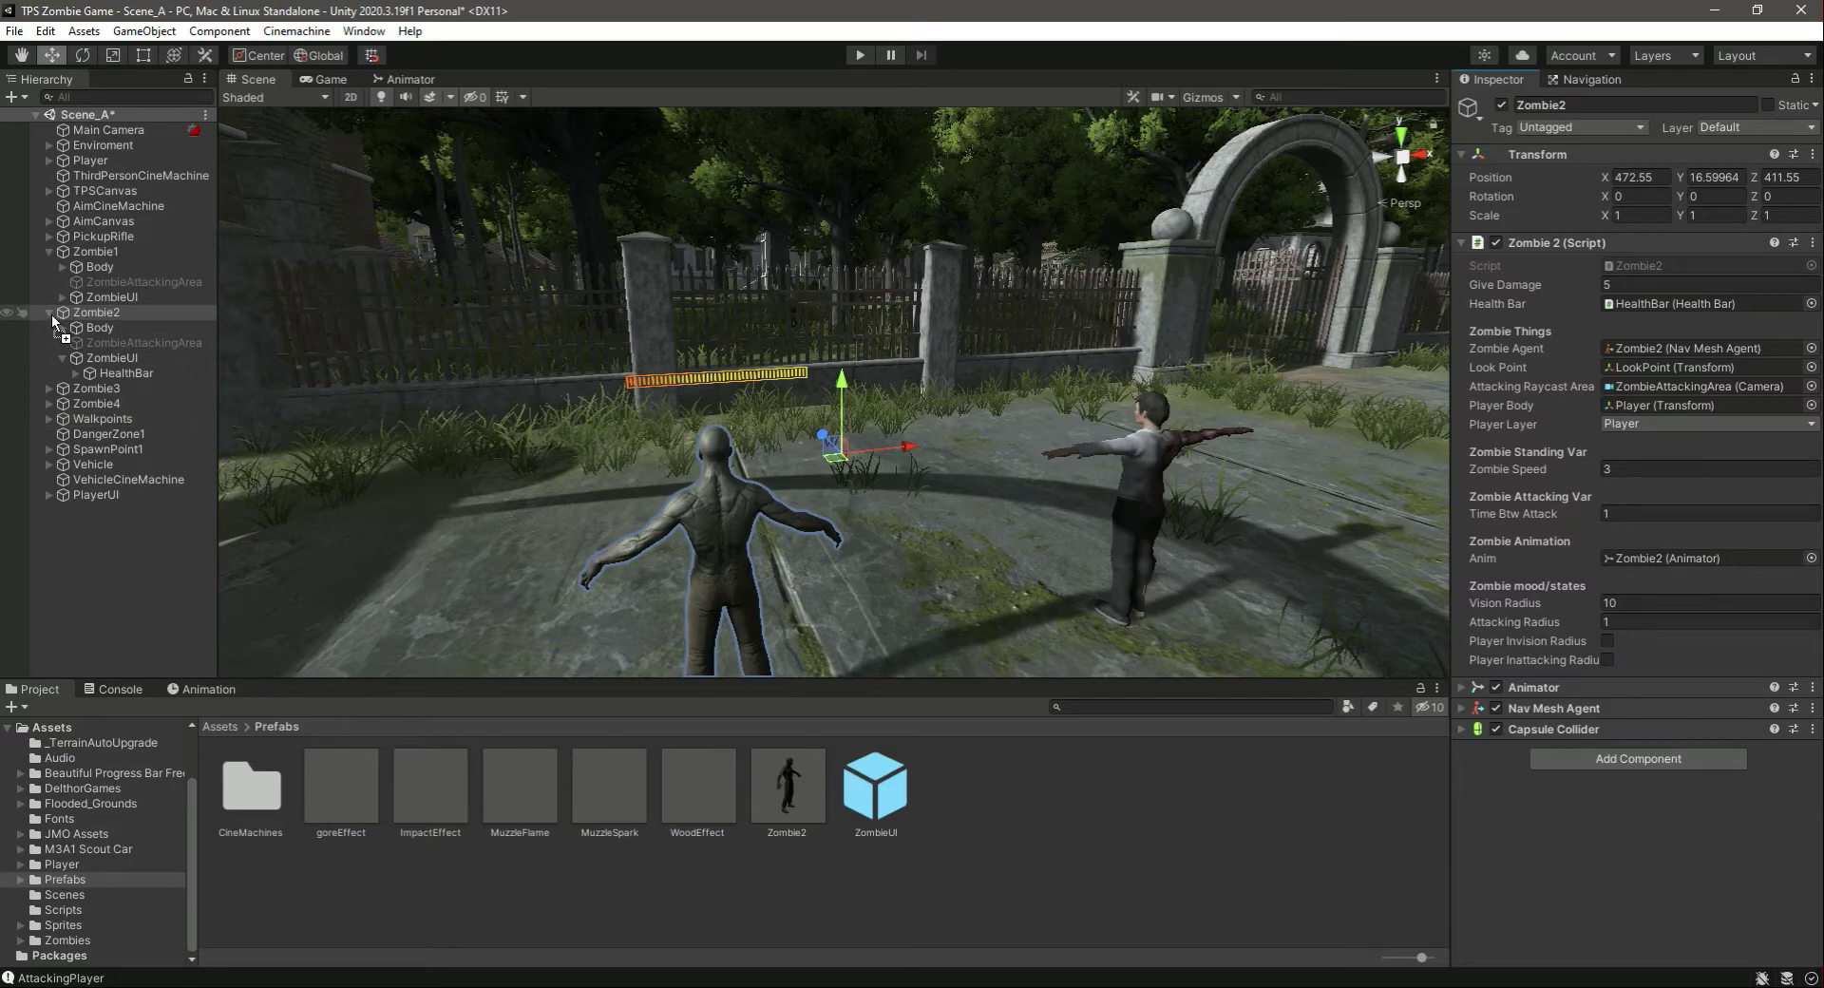
{"action": "left_click", "coordinate": [48, 313]}
{"action": "left_click", "coordinate": [123, 528]}
{"action": "left_click_drag", "start_coordinate": [123, 528], "coordinate": [151, 374]}
Focus on Zombie3 in the scene, add the ZombieUI prefab as its child, and completely unpack the instance
{"action": "double_click", "coordinate": [88, 329]}
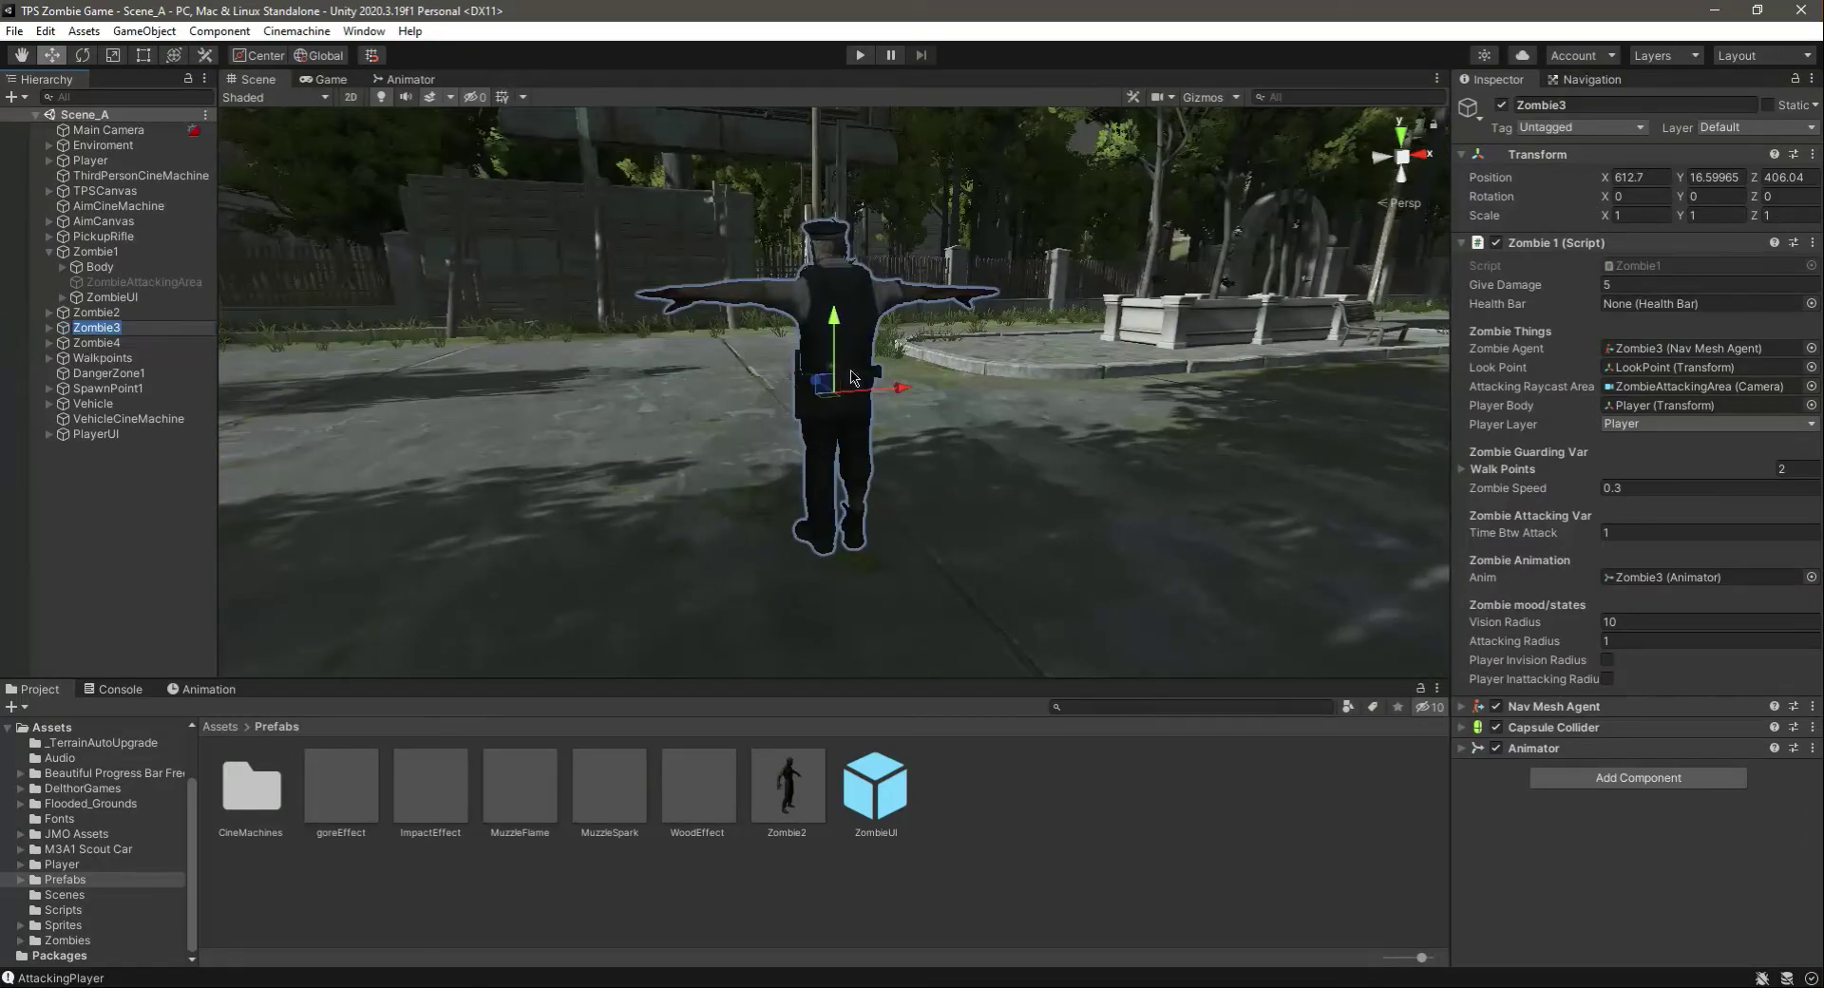
{"action": "left_click", "coordinate": [146, 546]}
{"action": "left_click", "coordinate": [89, 333]}
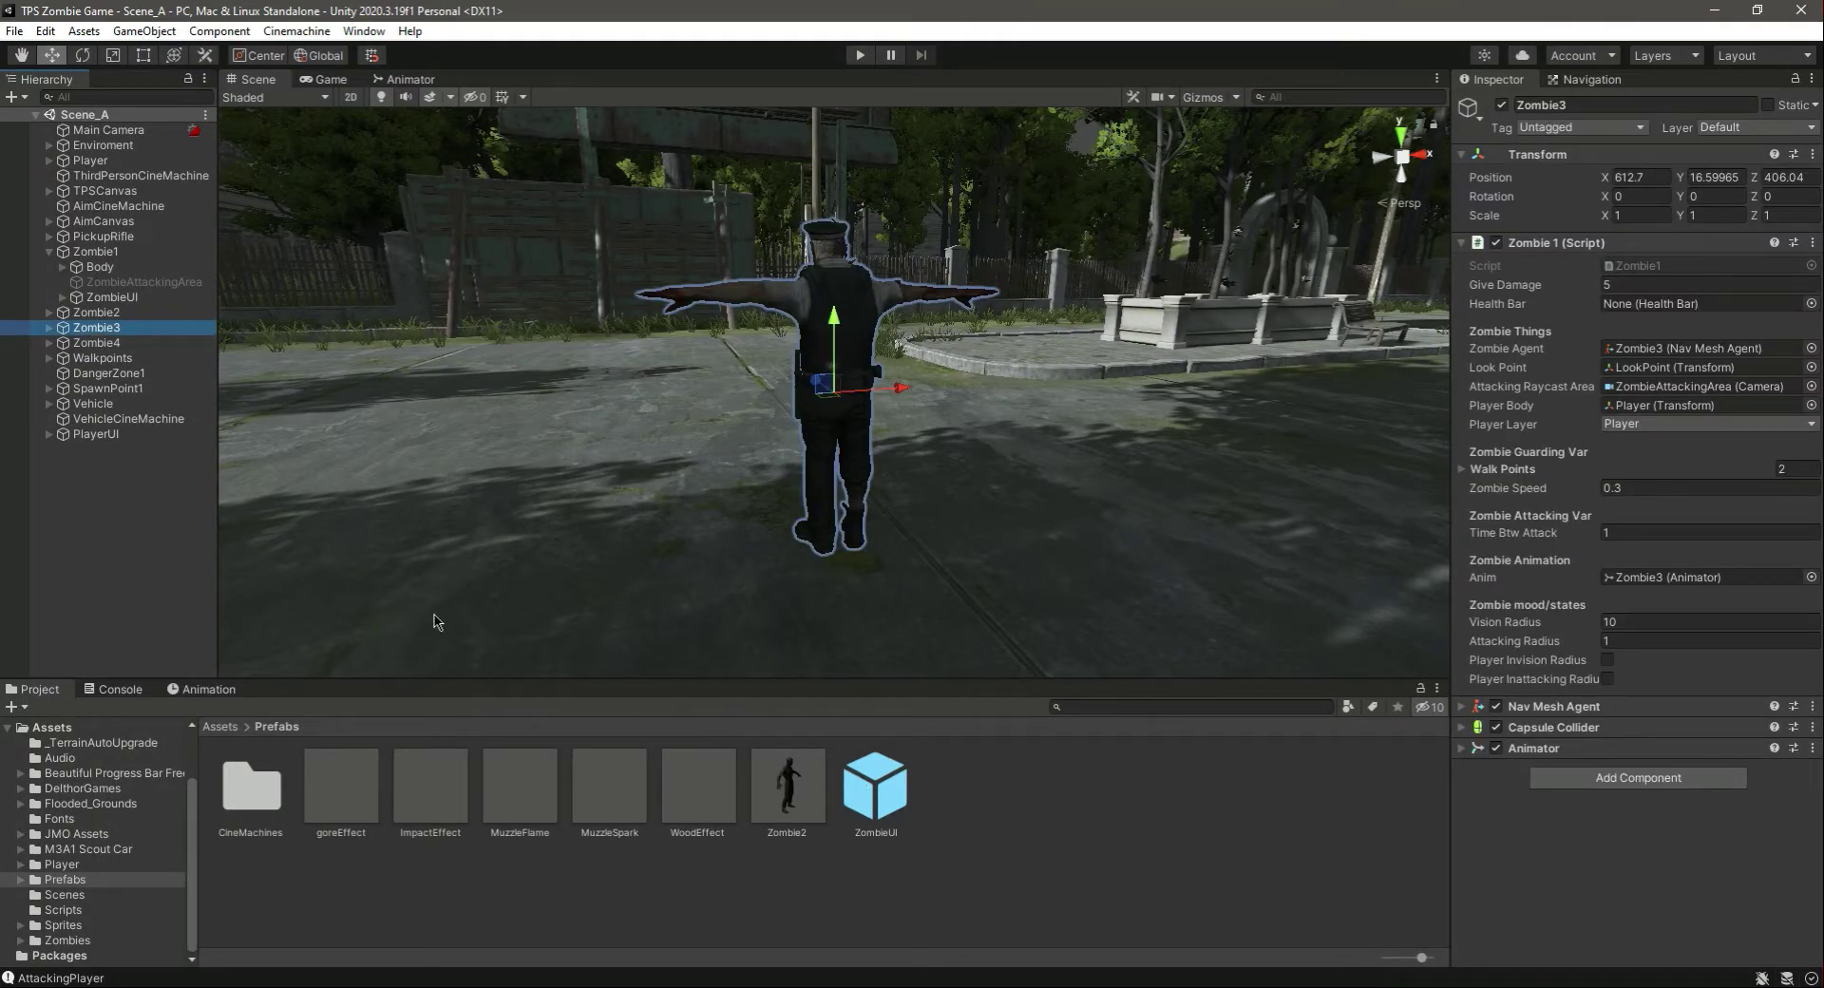
{"action": "left_click", "coordinate": [50, 253]}
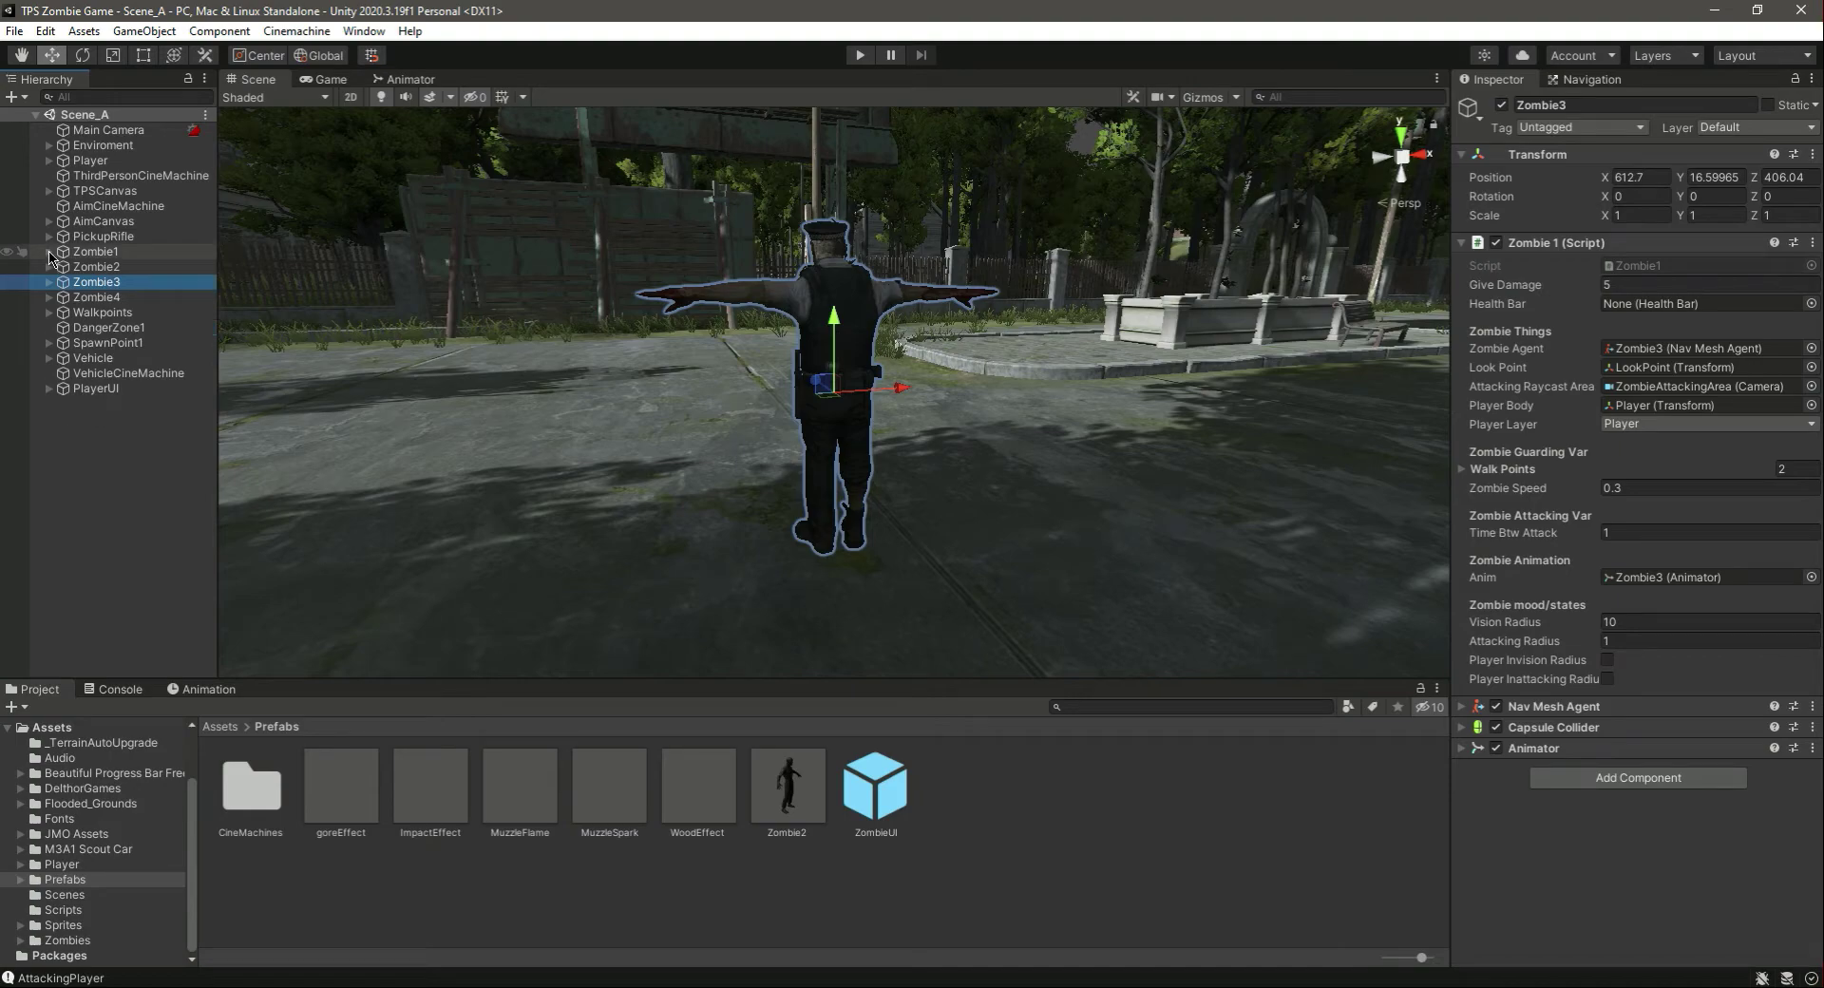
{"action": "left_click", "coordinate": [49, 283]}
{"action": "left_click_drag", "start_coordinate": [873, 812], "coordinate": [122, 287]}
{"action": "right_click", "coordinate": [125, 329]}
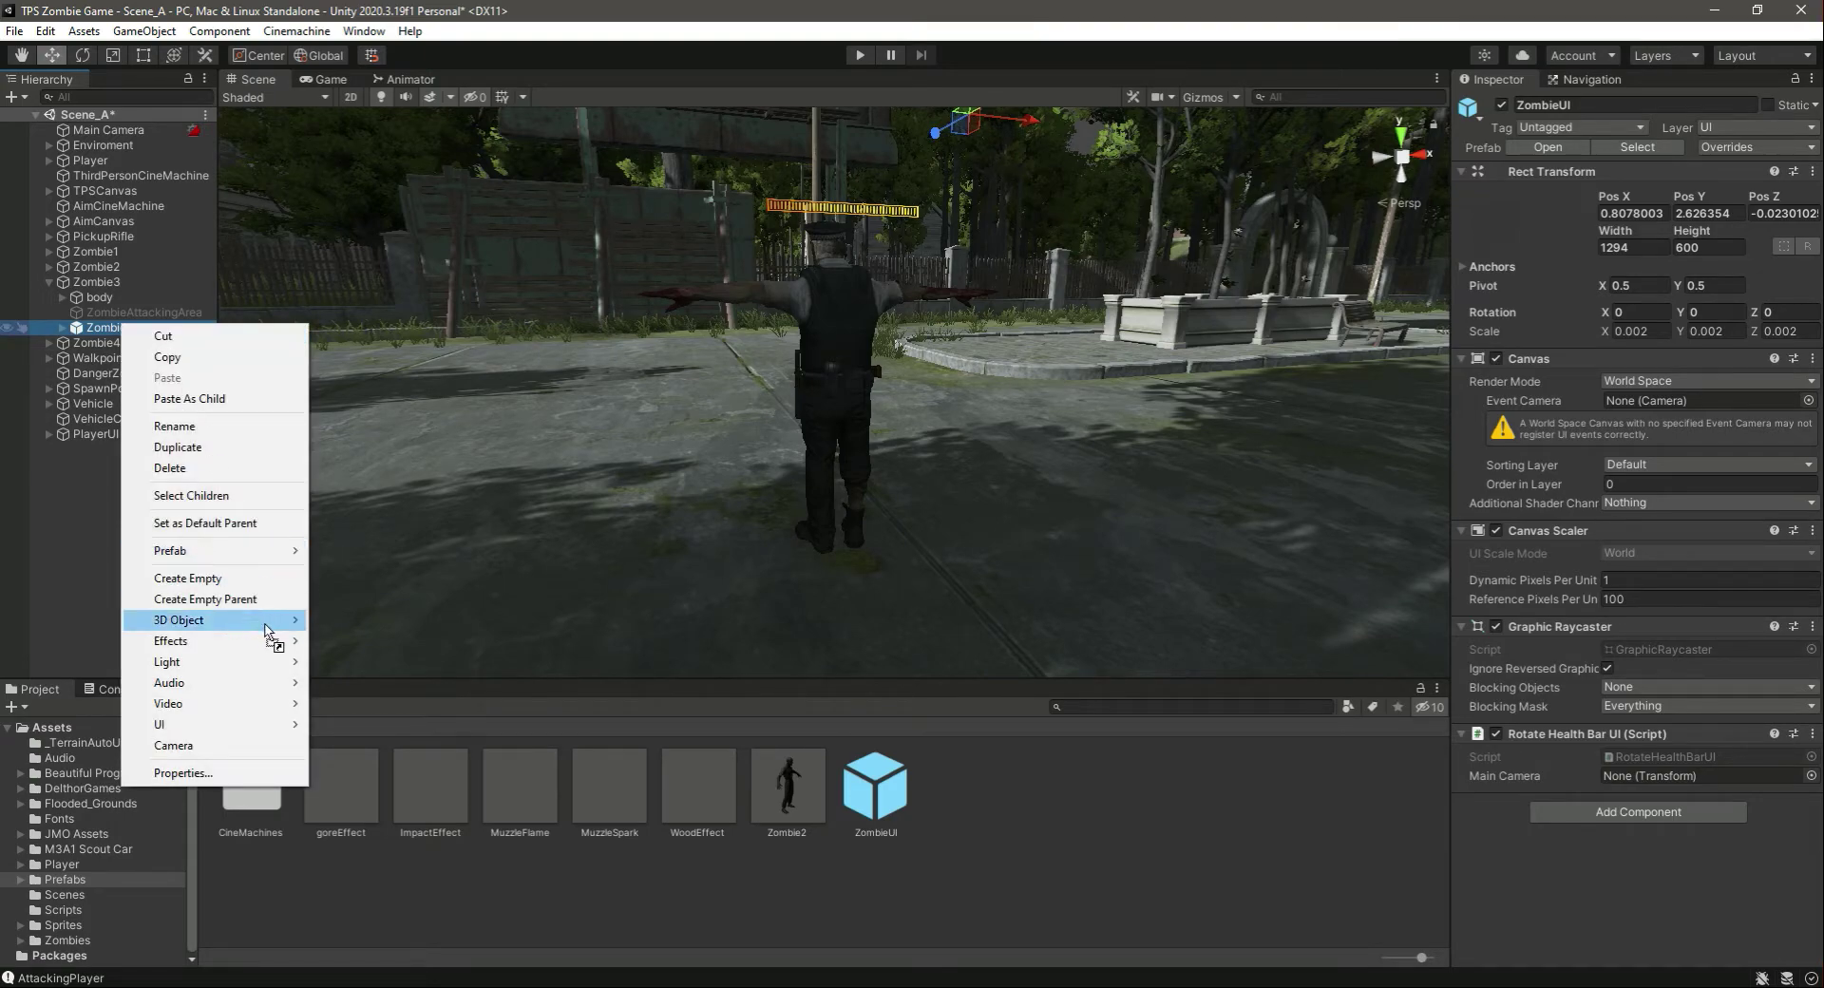
{"action": "mouse_move", "coordinate": [243, 430]}
{"action": "left_click", "coordinate": [385, 655]}
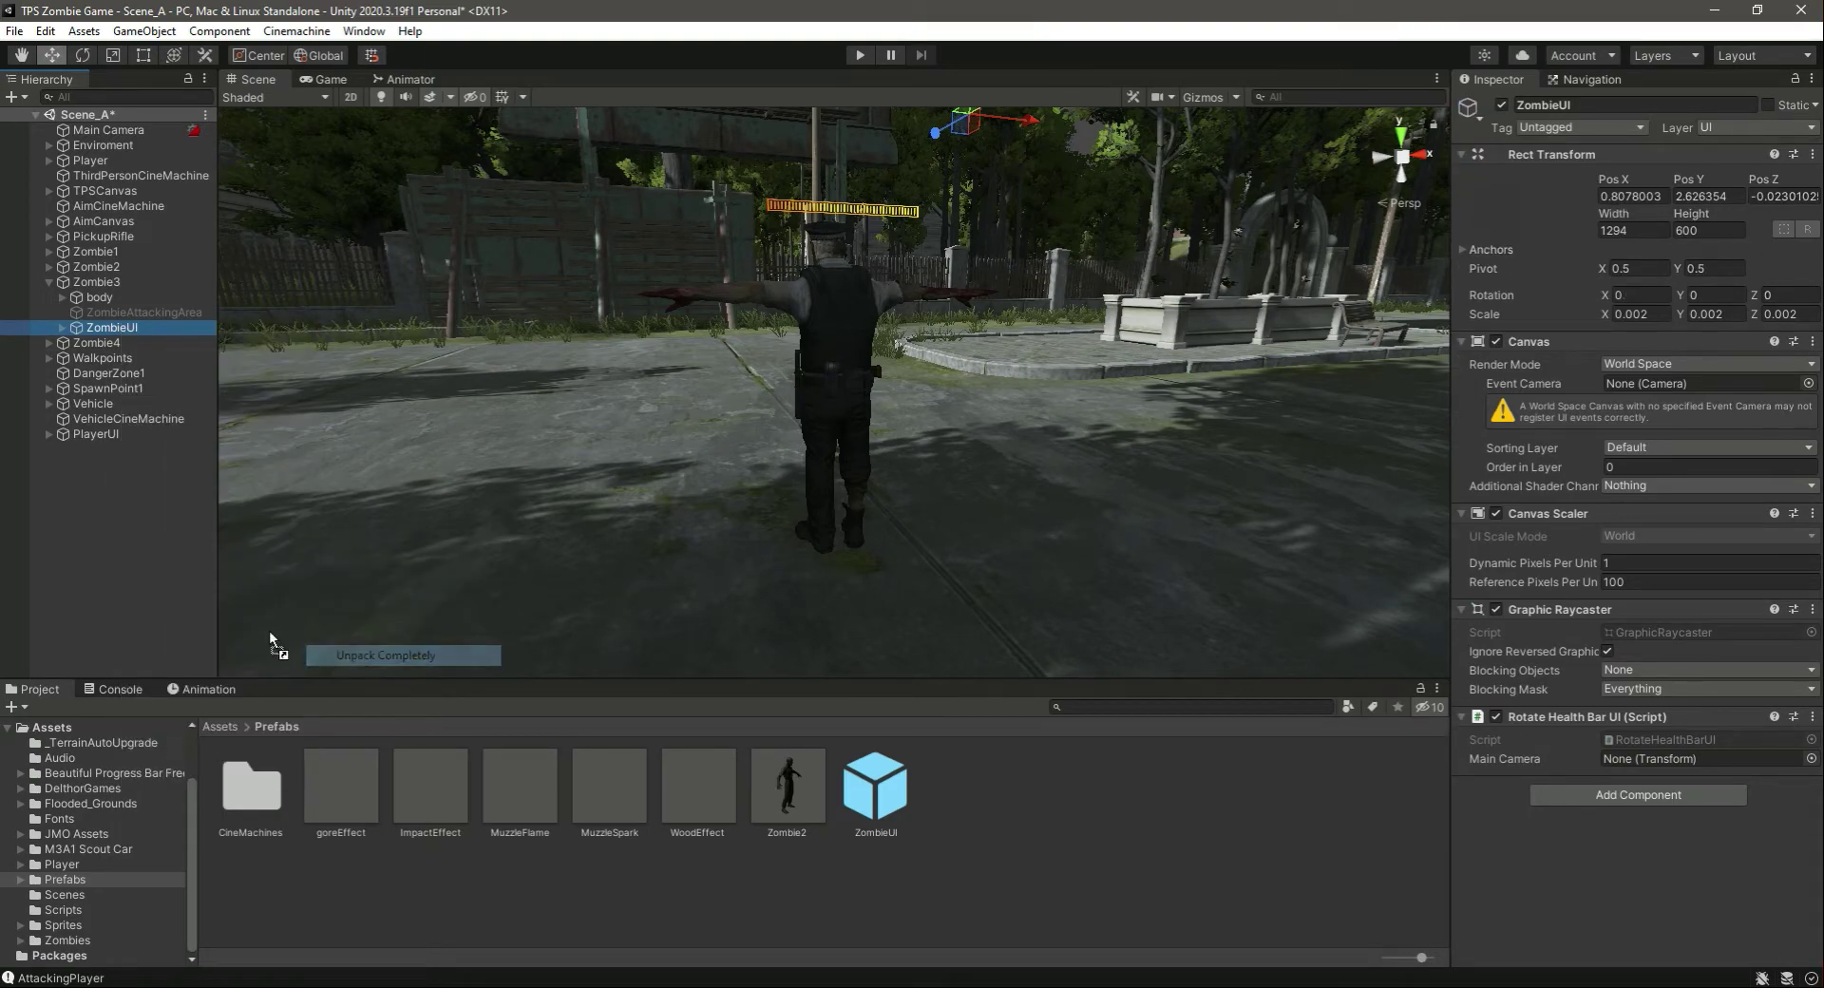
Assign the HealthBar child to Zombie3's Health Bar field, and Main Camera to the Main Camera field of Zombie3's ZombieUI
{"action": "left_click", "coordinate": [104, 282]}
{"action": "left_click", "coordinate": [62, 328]}
{"action": "mouse_move", "coordinate": [124, 342]}
{"action": "left_mouse_down"}
{"action": "mouse_move", "coordinate": [949, 345]}
{"action": "mouse_move", "coordinate": [1701, 304]}
{"action": "left_mouse_up"}
{"action": "left_click", "coordinate": [62, 327]}
{"action": "left_click", "coordinate": [112, 327]}
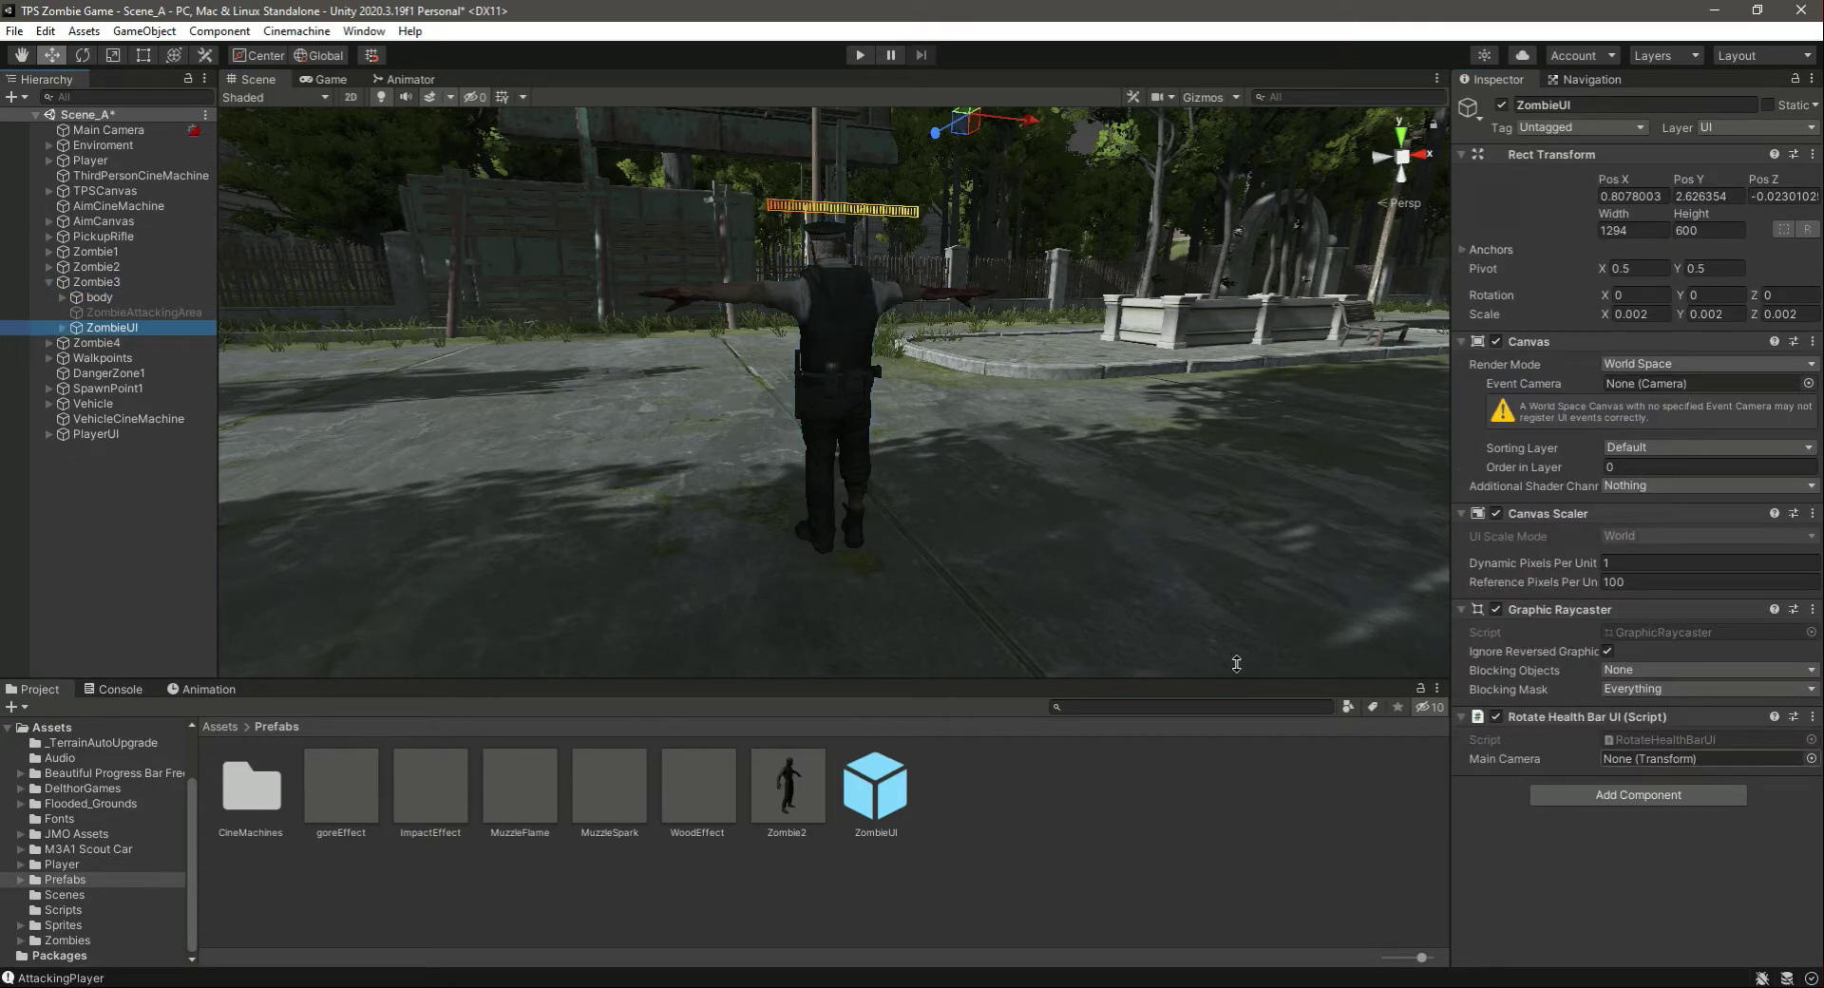
{"action": "left_click_drag", "start_coordinate": [109, 130], "coordinate": [1657, 762]}
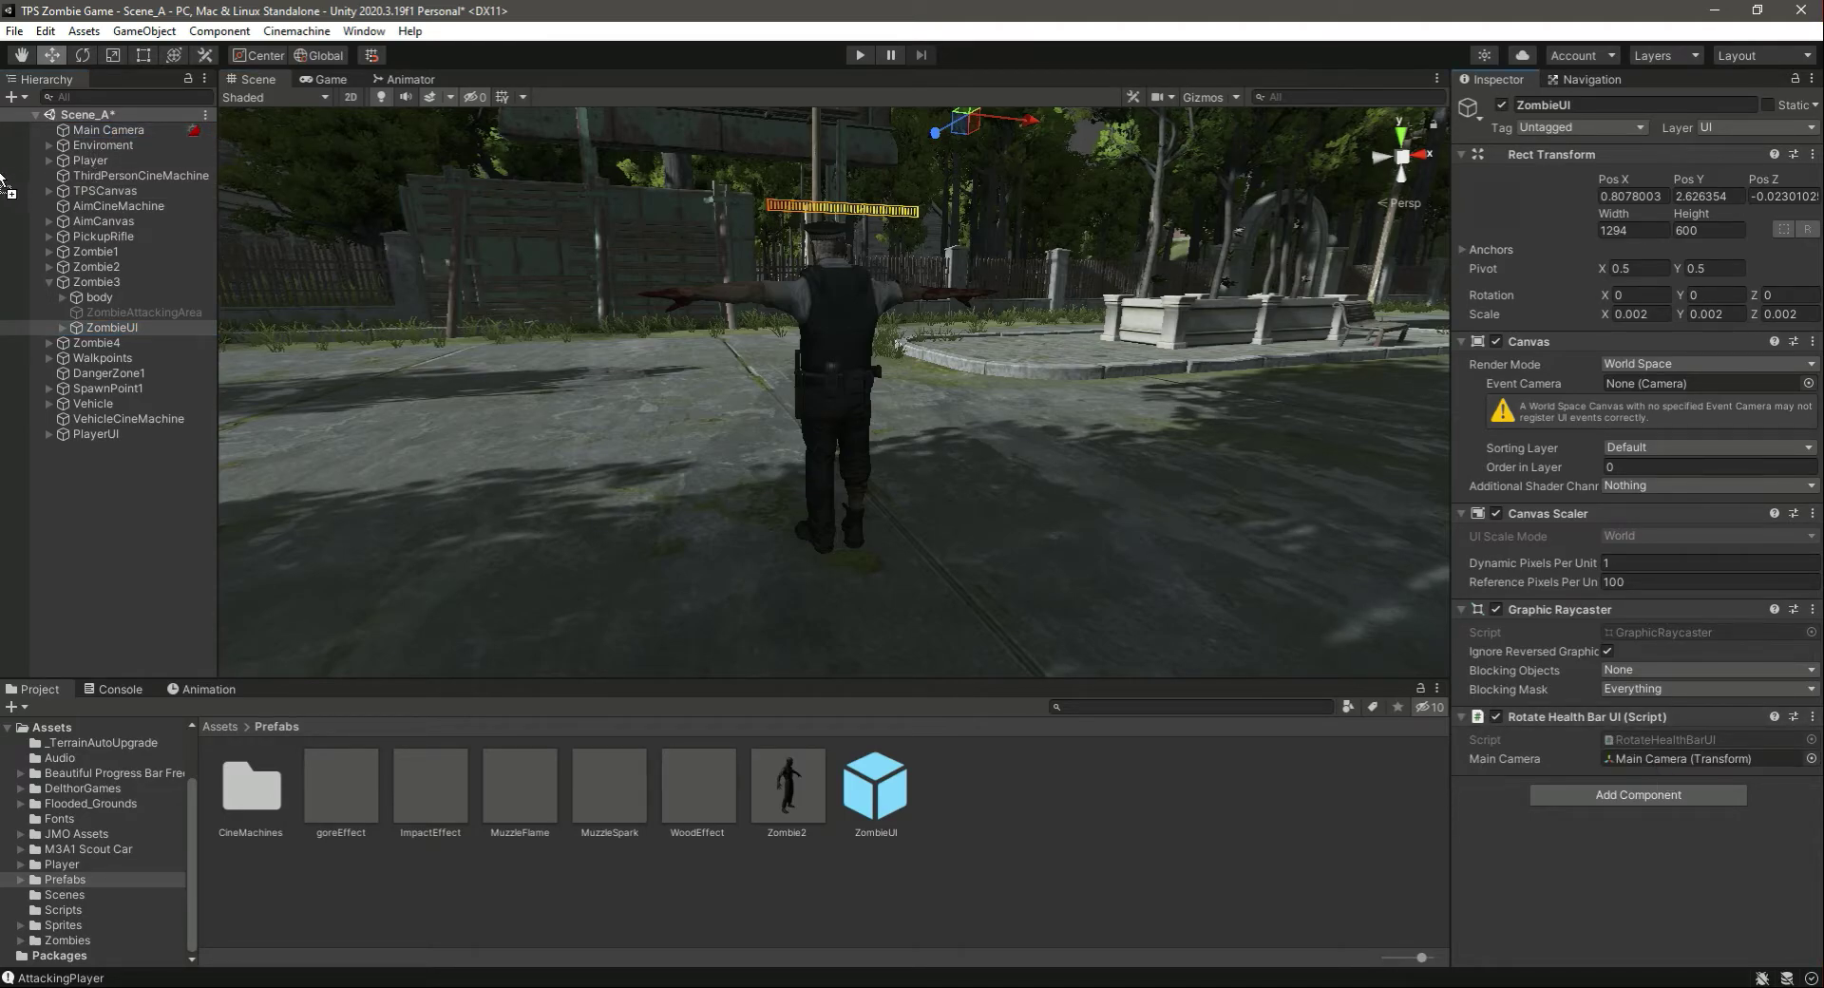
{"action": "left_click", "coordinate": [48, 282]}
Focus on Zombie4 in the scene, add the ZombieUI prefab as its child, and completely unpack the instance
{"action": "left_click", "coordinate": [95, 297]}
{"action": "double_click", "coordinate": [95, 297]}
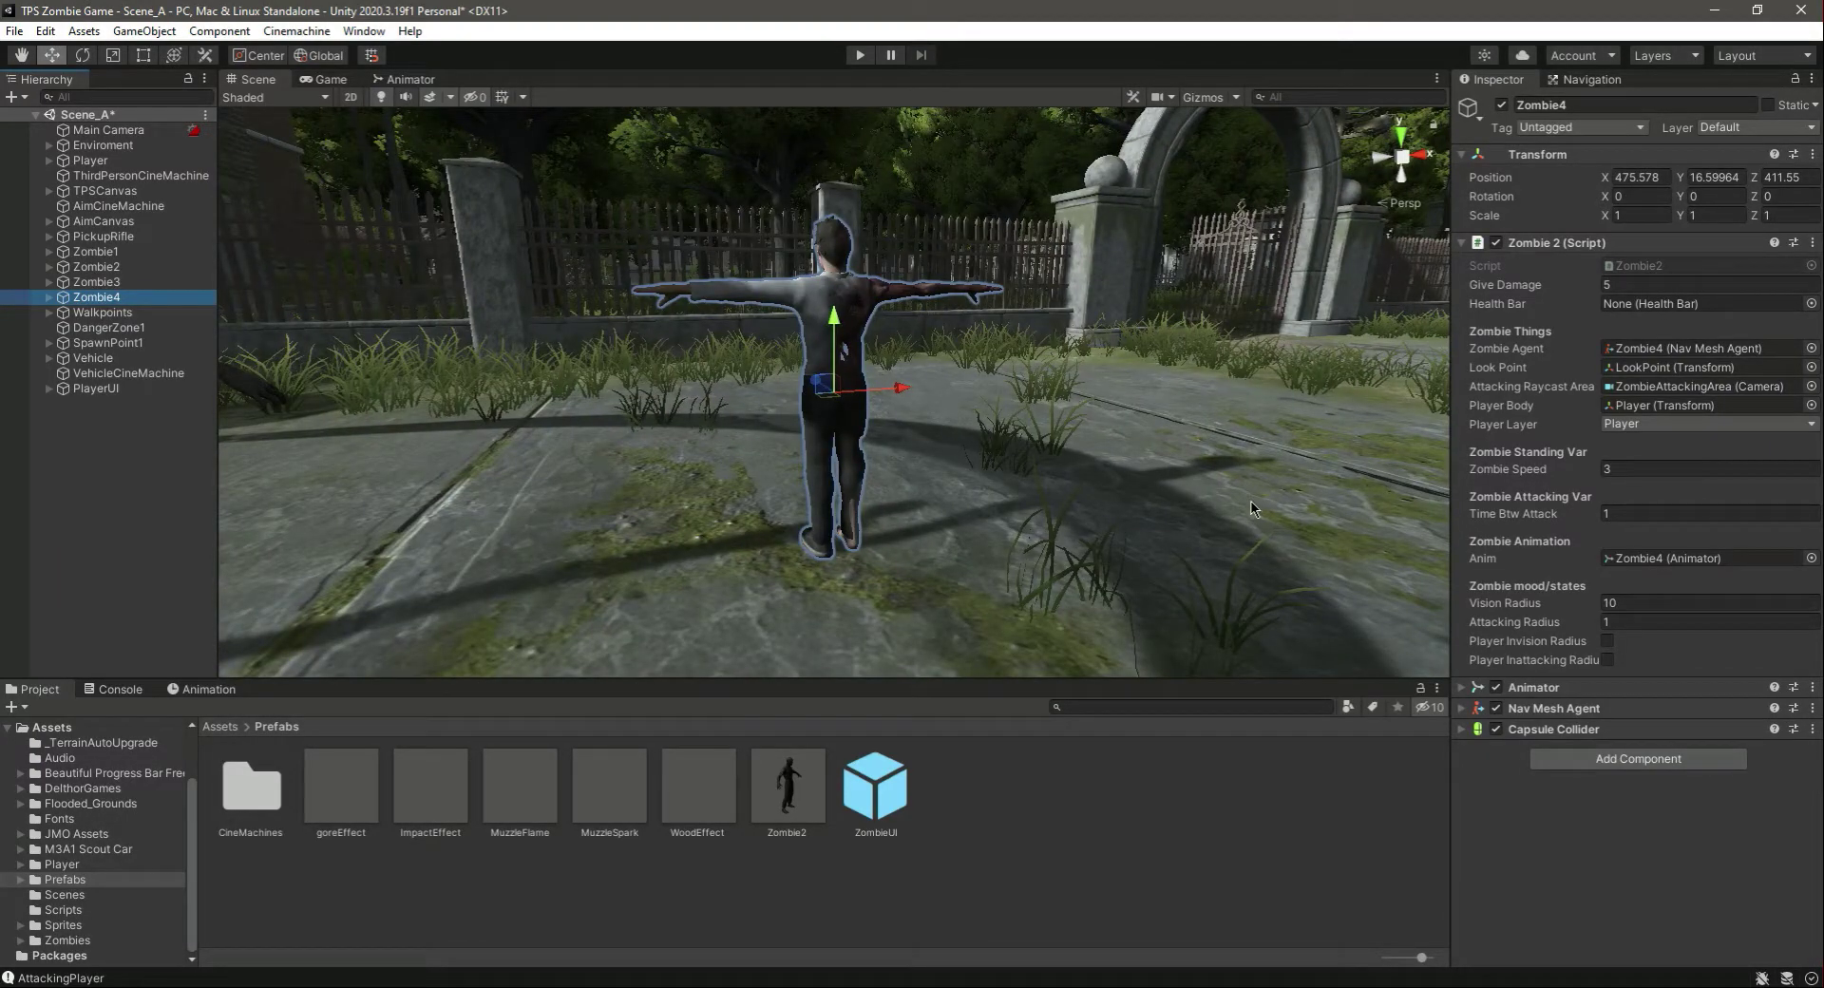
{"action": "left_click_drag", "start_coordinate": [893, 789], "coordinate": [112, 297]}
{"action": "right_click", "coordinate": [140, 344]}
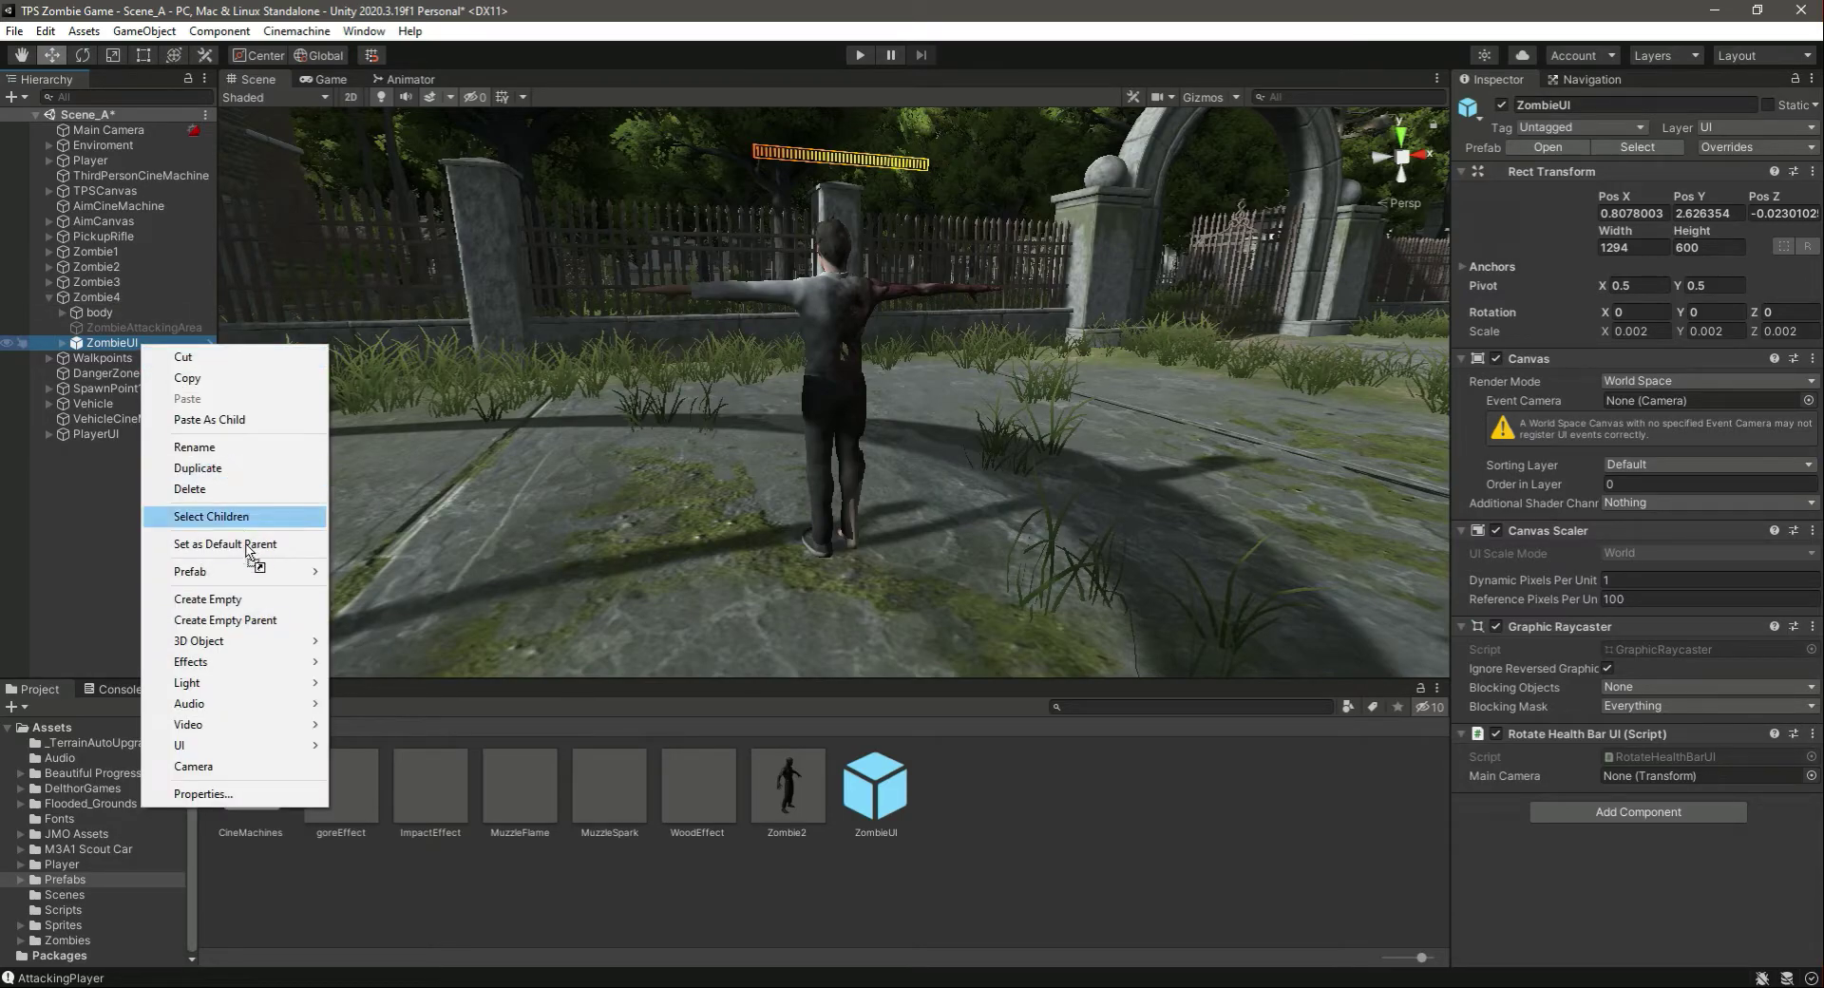
{"action": "mouse_move", "coordinate": [285, 571]}
{"action": "left_click", "coordinate": [402, 666]}
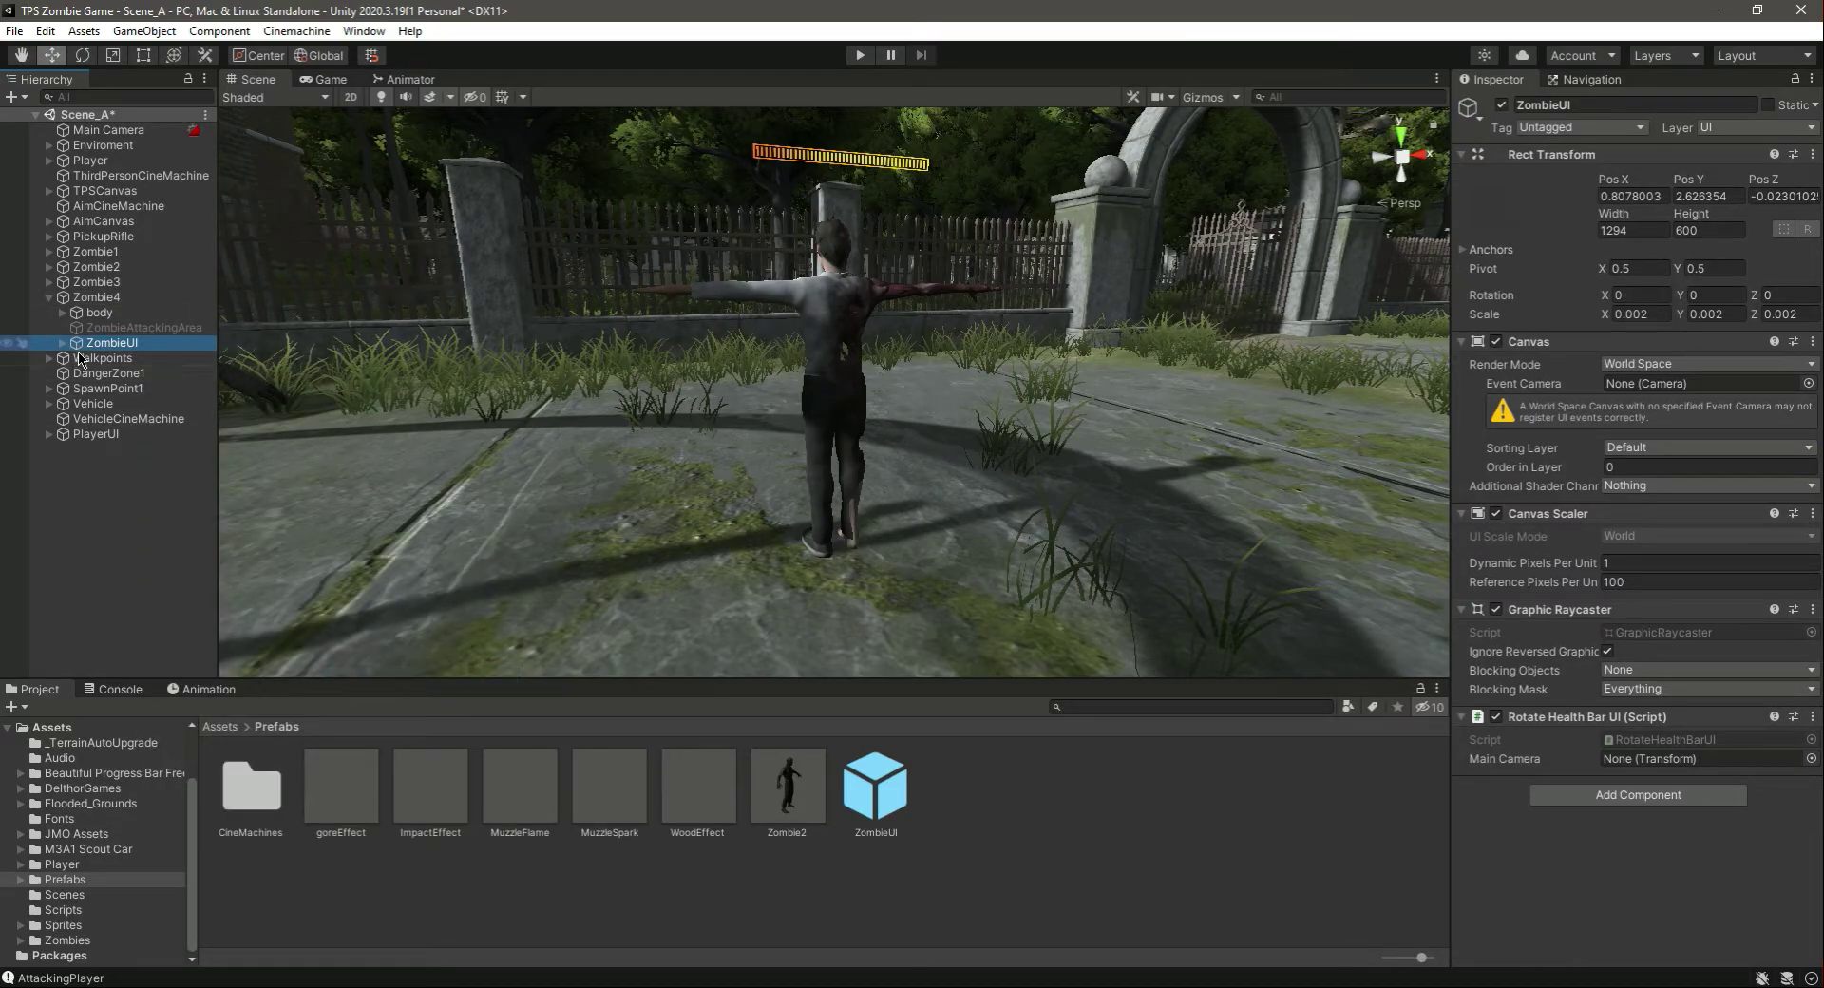
Assign Main Camera to the Main Camera field of Zombie4's ZombieUI, and its HealthBar child to Zombie4's Health Bar field
{"action": "left_click_drag", "start_coordinate": [103, 133], "coordinate": [1627, 765]}
{"action": "left_click", "coordinate": [96, 297]}
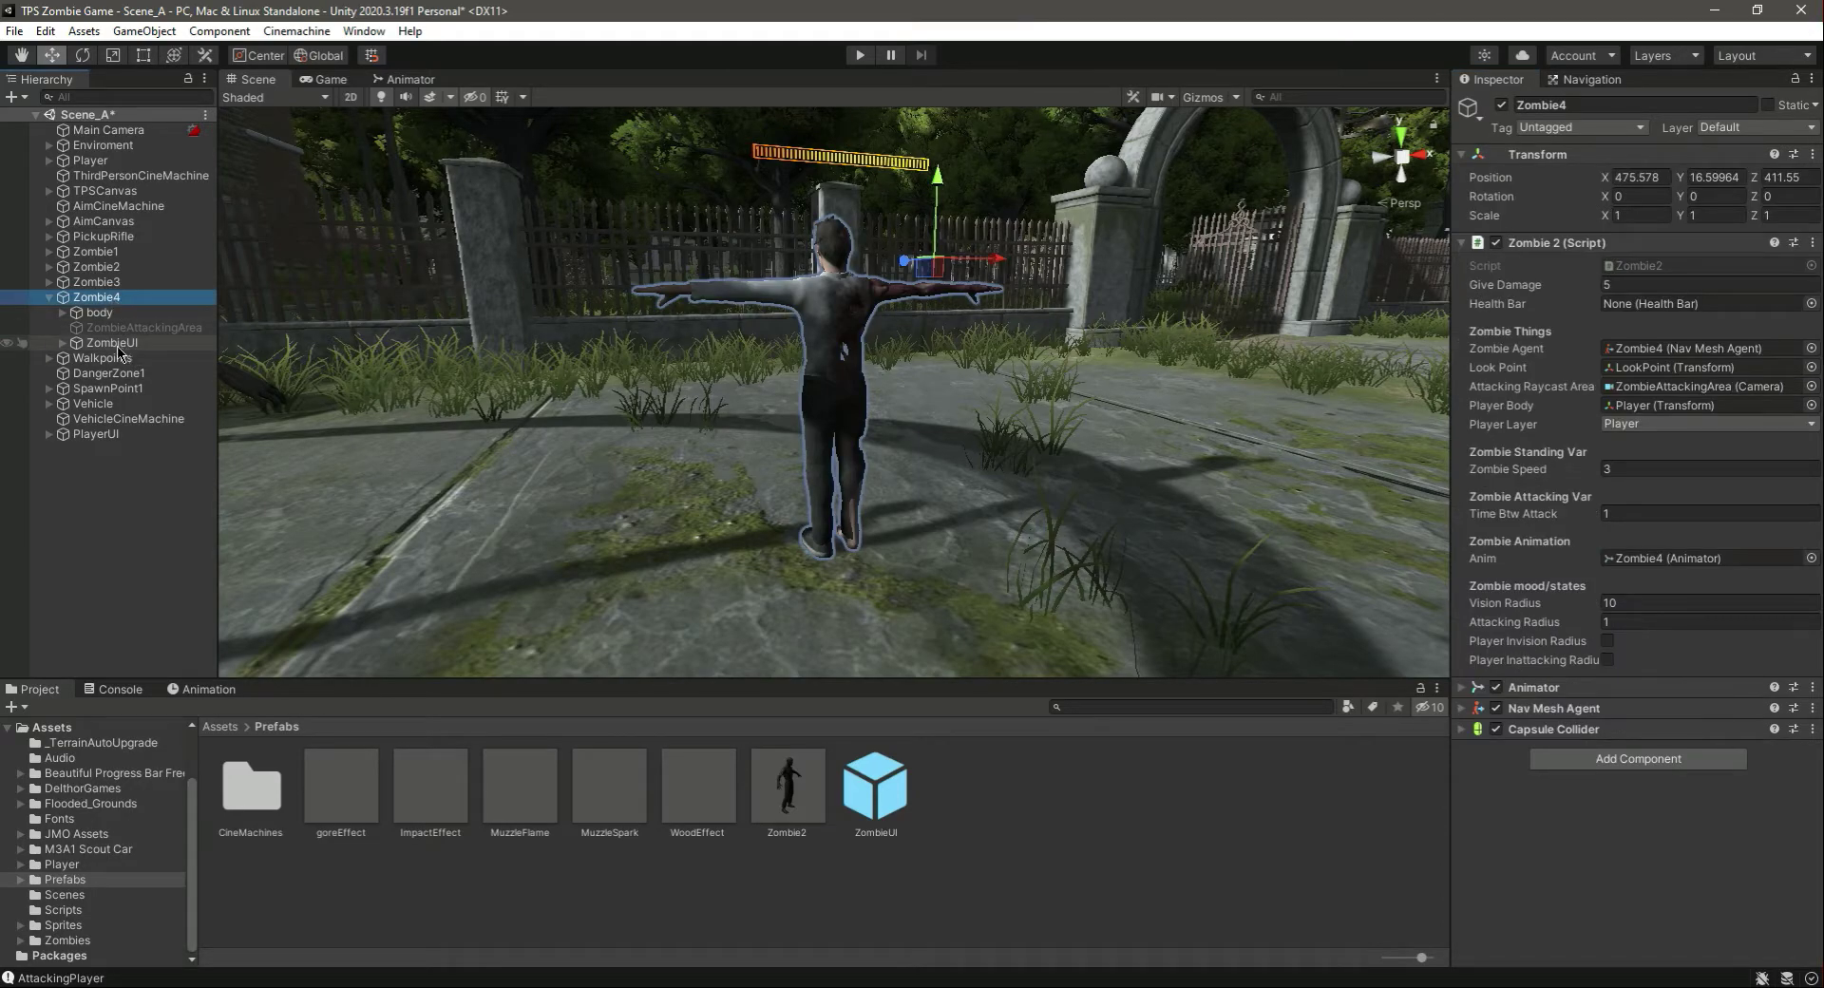
{"action": "left_click", "coordinate": [63, 343]}
{"action": "left_click_drag", "start_coordinate": [126, 358], "coordinate": [1672, 305]}
{"action": "left_click", "coordinate": [49, 298]}
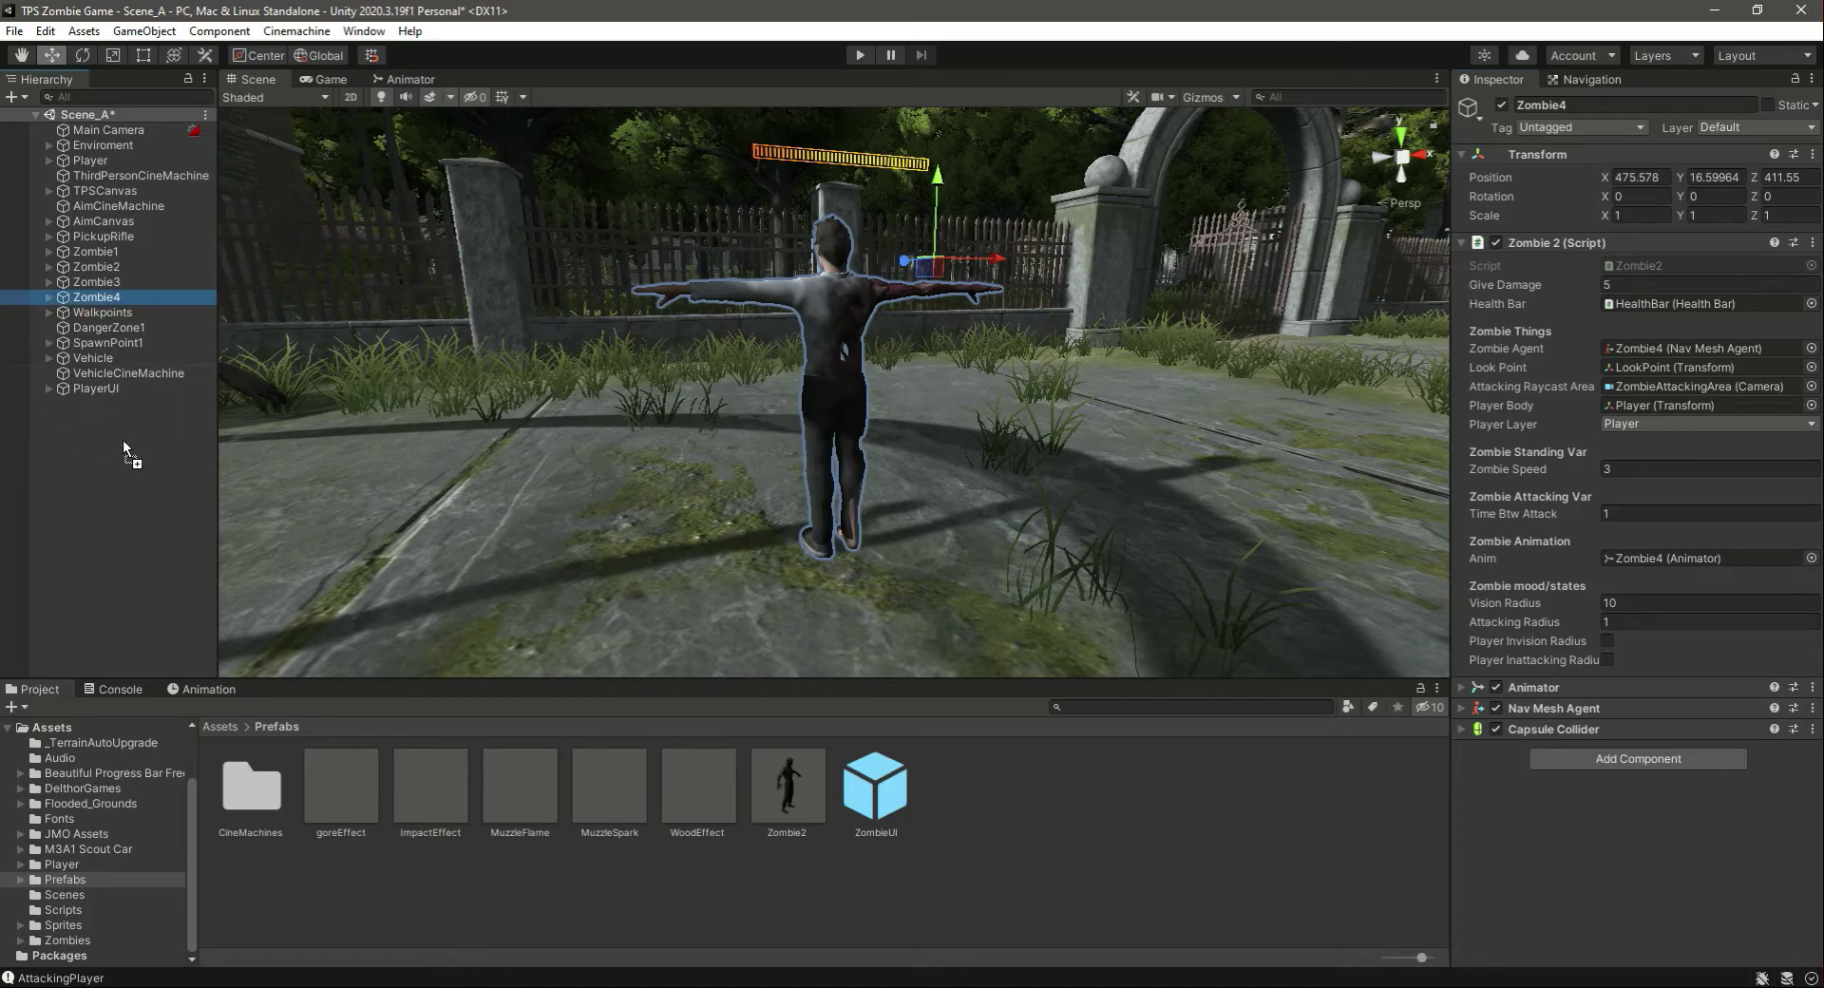
Save the scene and delete the old Zombie2 (1) instance under SpawnPoint1
{"action": "left_click", "coordinate": [119, 498]}
{"action": "key", "text": "ctrl+s"}
{"action": "mouse_move", "coordinate": [91, 348]}
{"action": "left_mouse_down"}
{"action": "mouse_move", "coordinate": [81, 328]}
{"action": "mouse_move", "coordinate": [47, 342]}
{"action": "mouse_move", "coordinate": [105, 345]}
{"action": "left_mouse_up"}
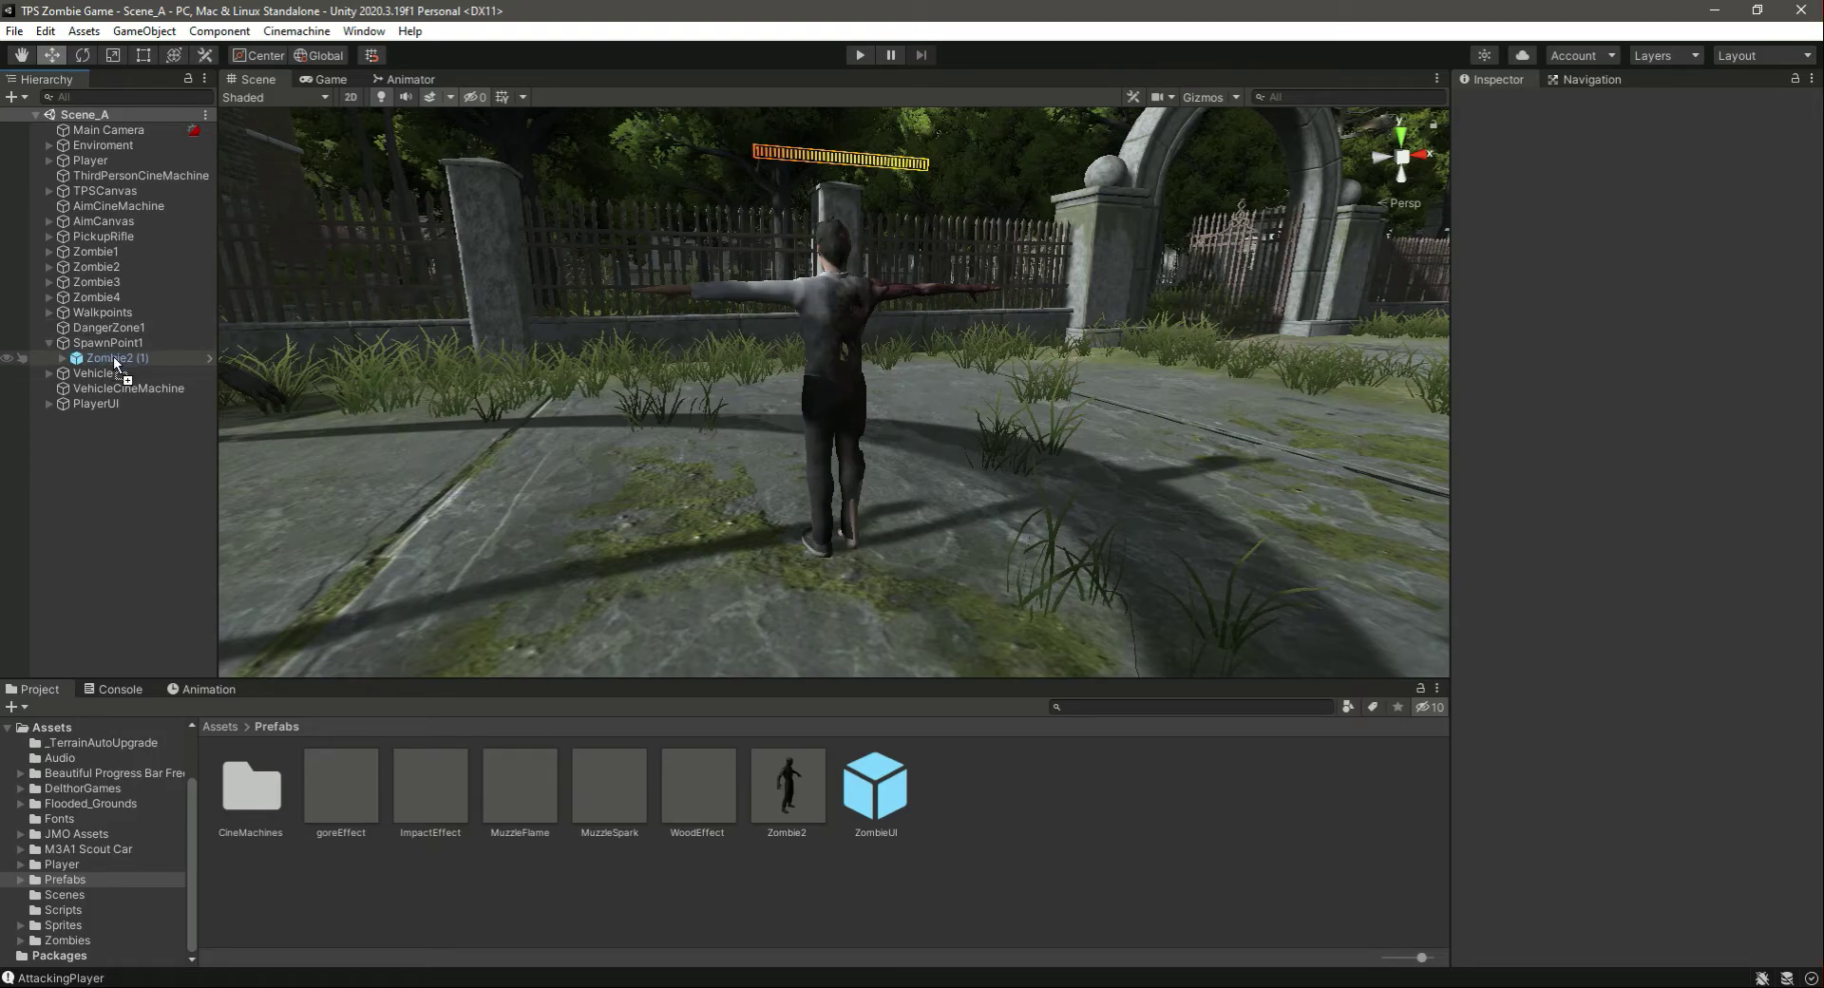
{"action": "double_click", "coordinate": [112, 358]}
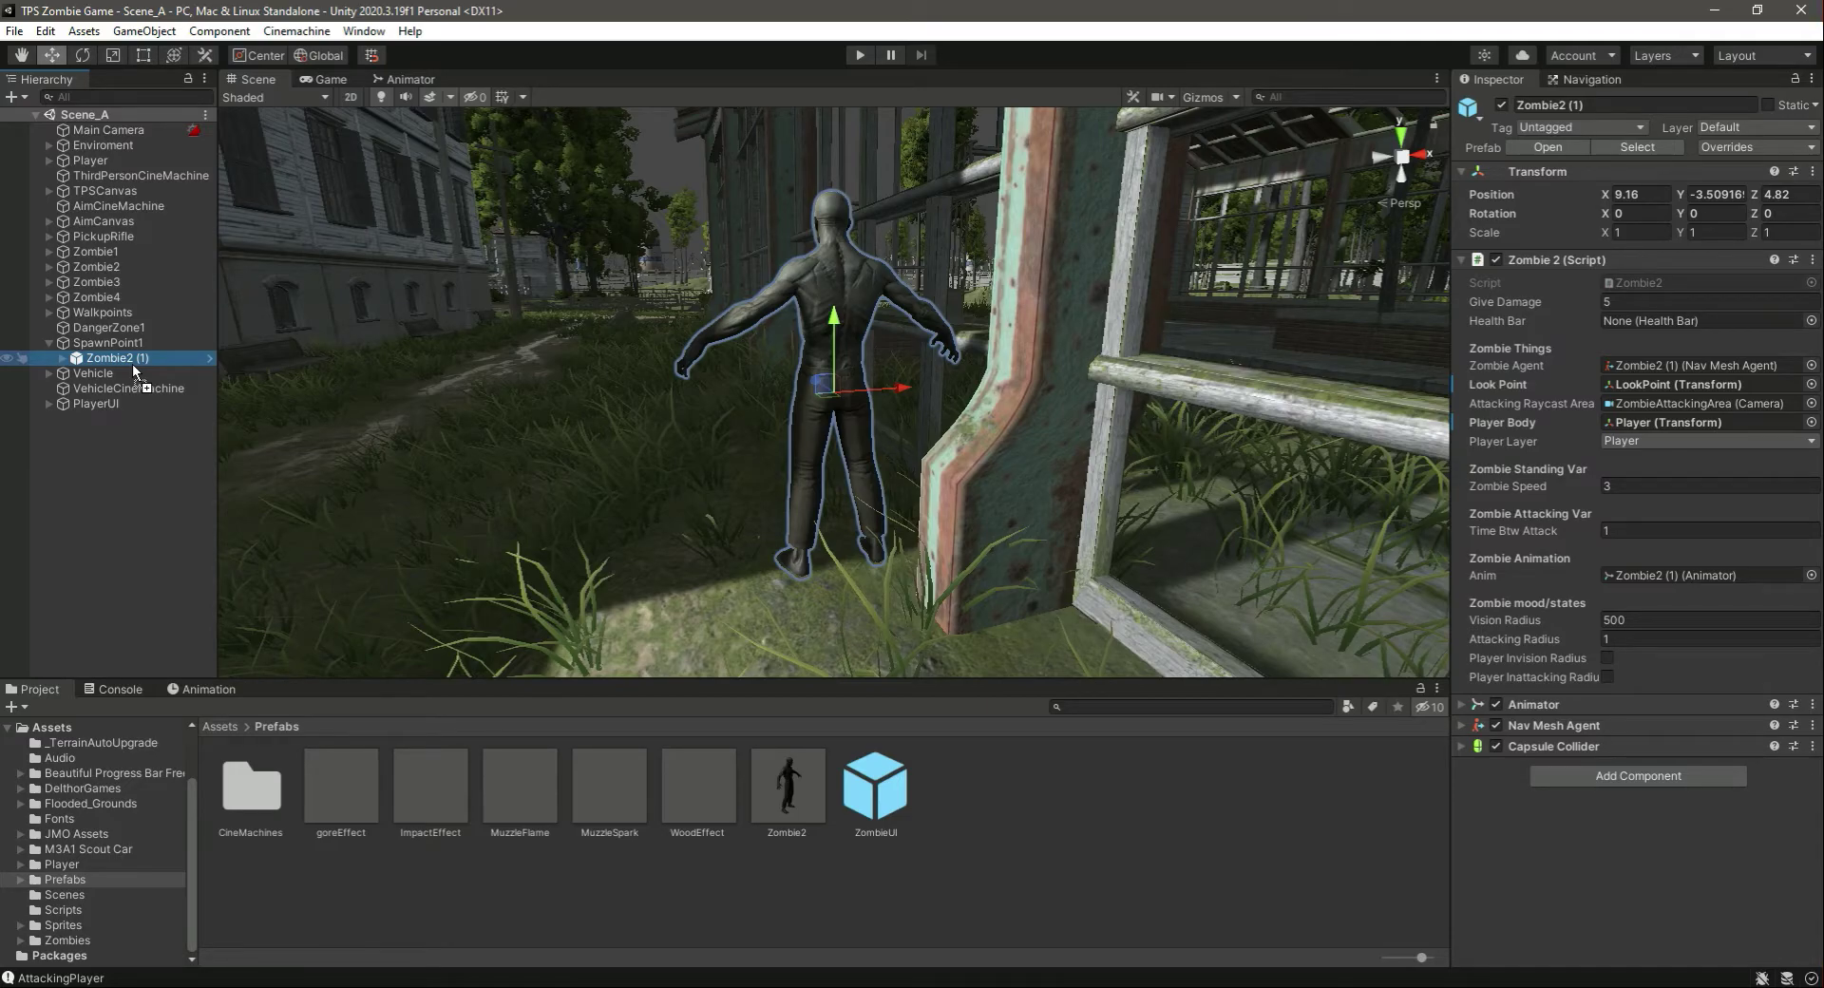
{"action": "key", "text": "Delete"}
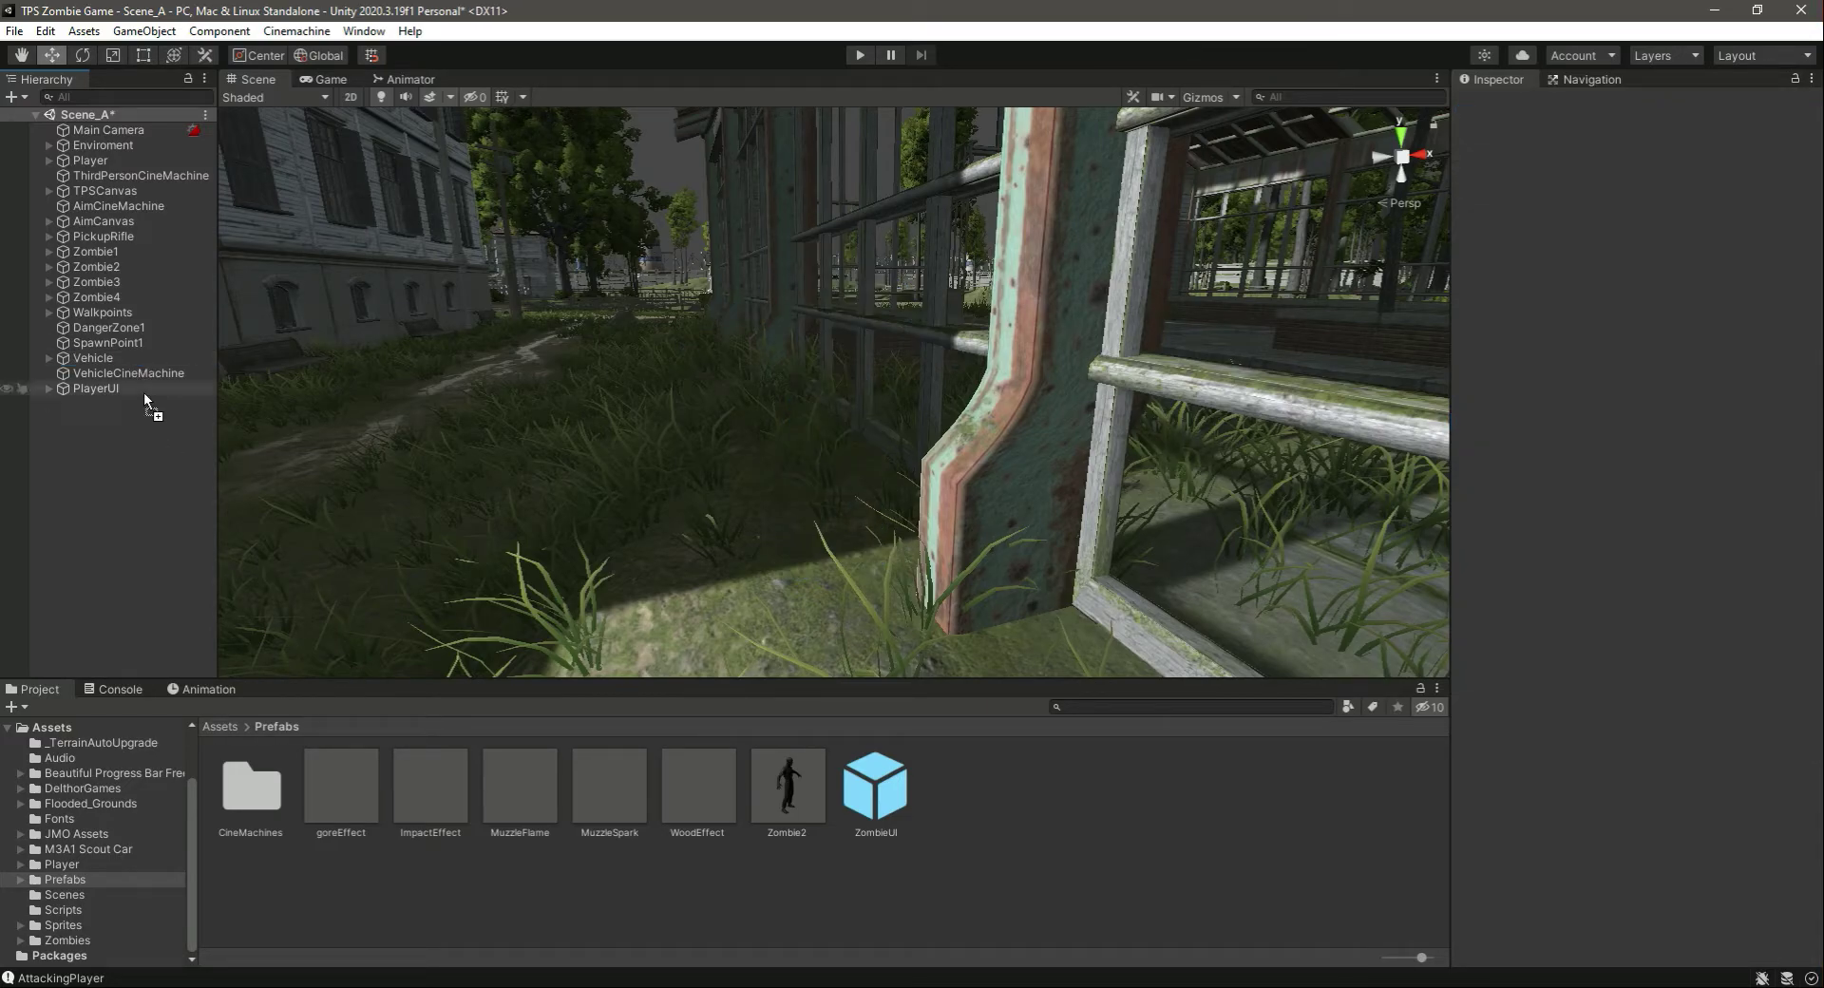
Delete the old Zombie2 prefab asset from the Prefabs folder
{"action": "left_click", "coordinate": [80, 882]}
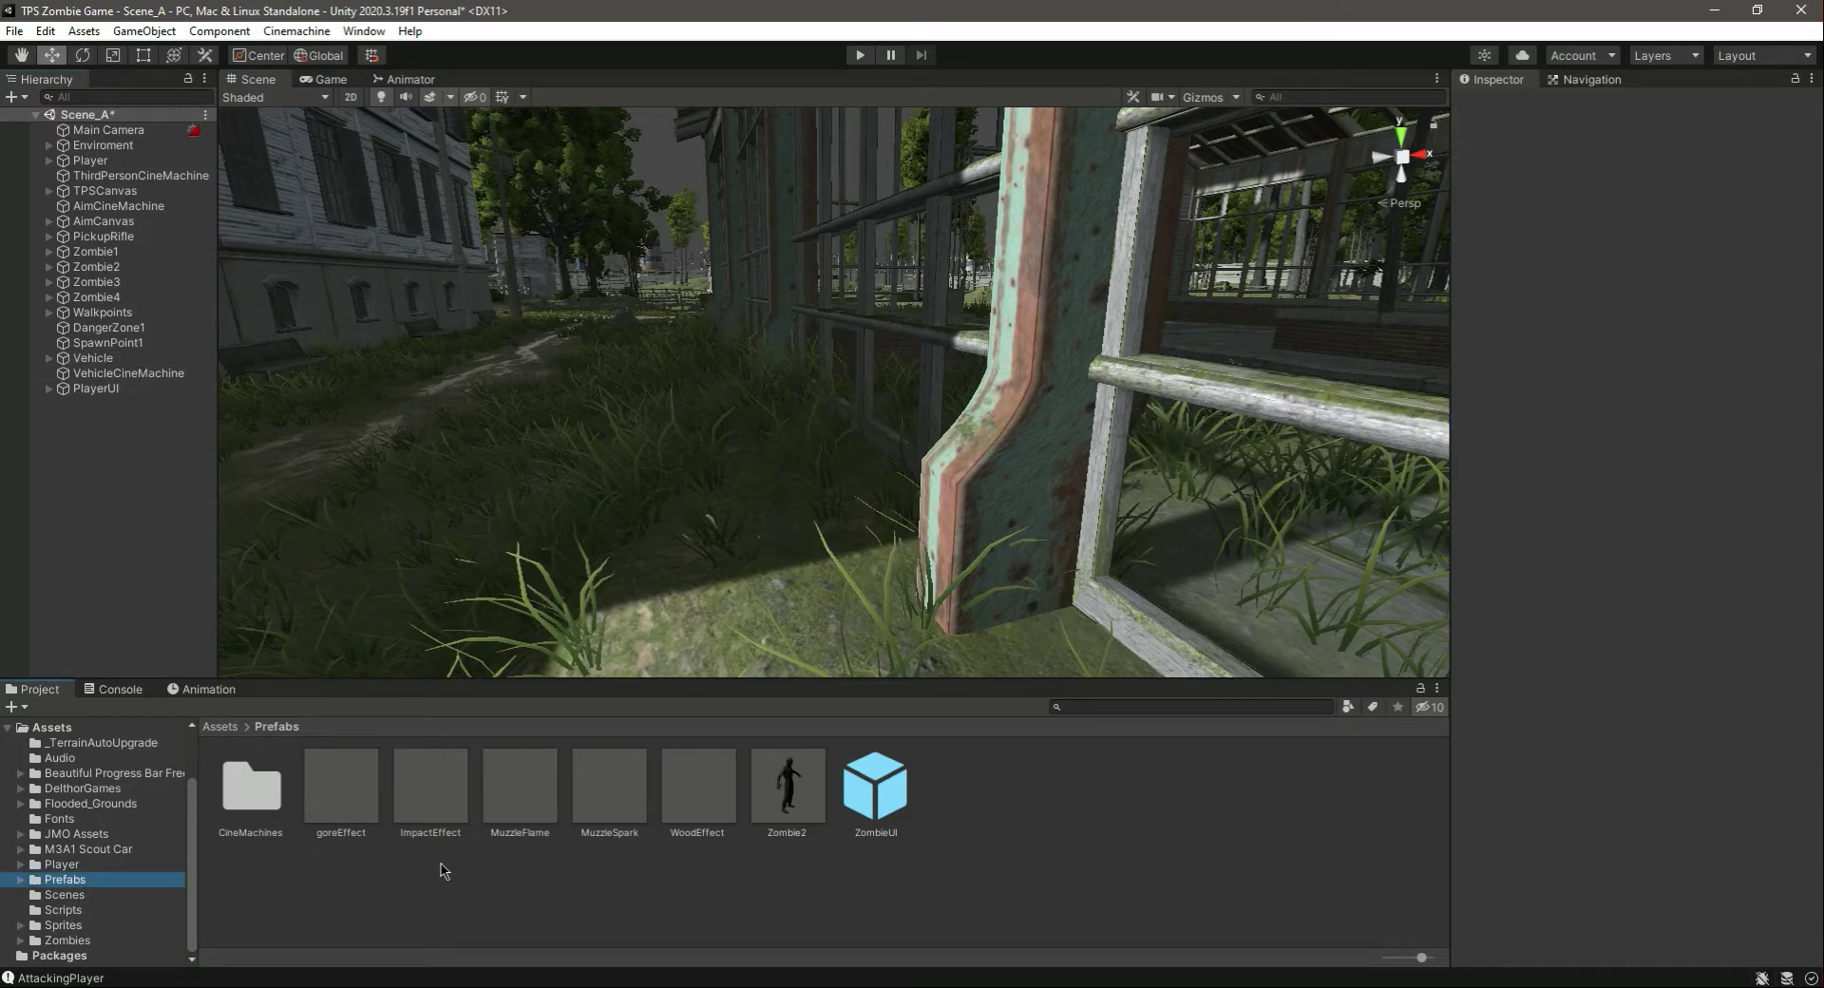
{"action": "left_click", "coordinate": [788, 788]}
{"action": "key", "text": "Delete"}
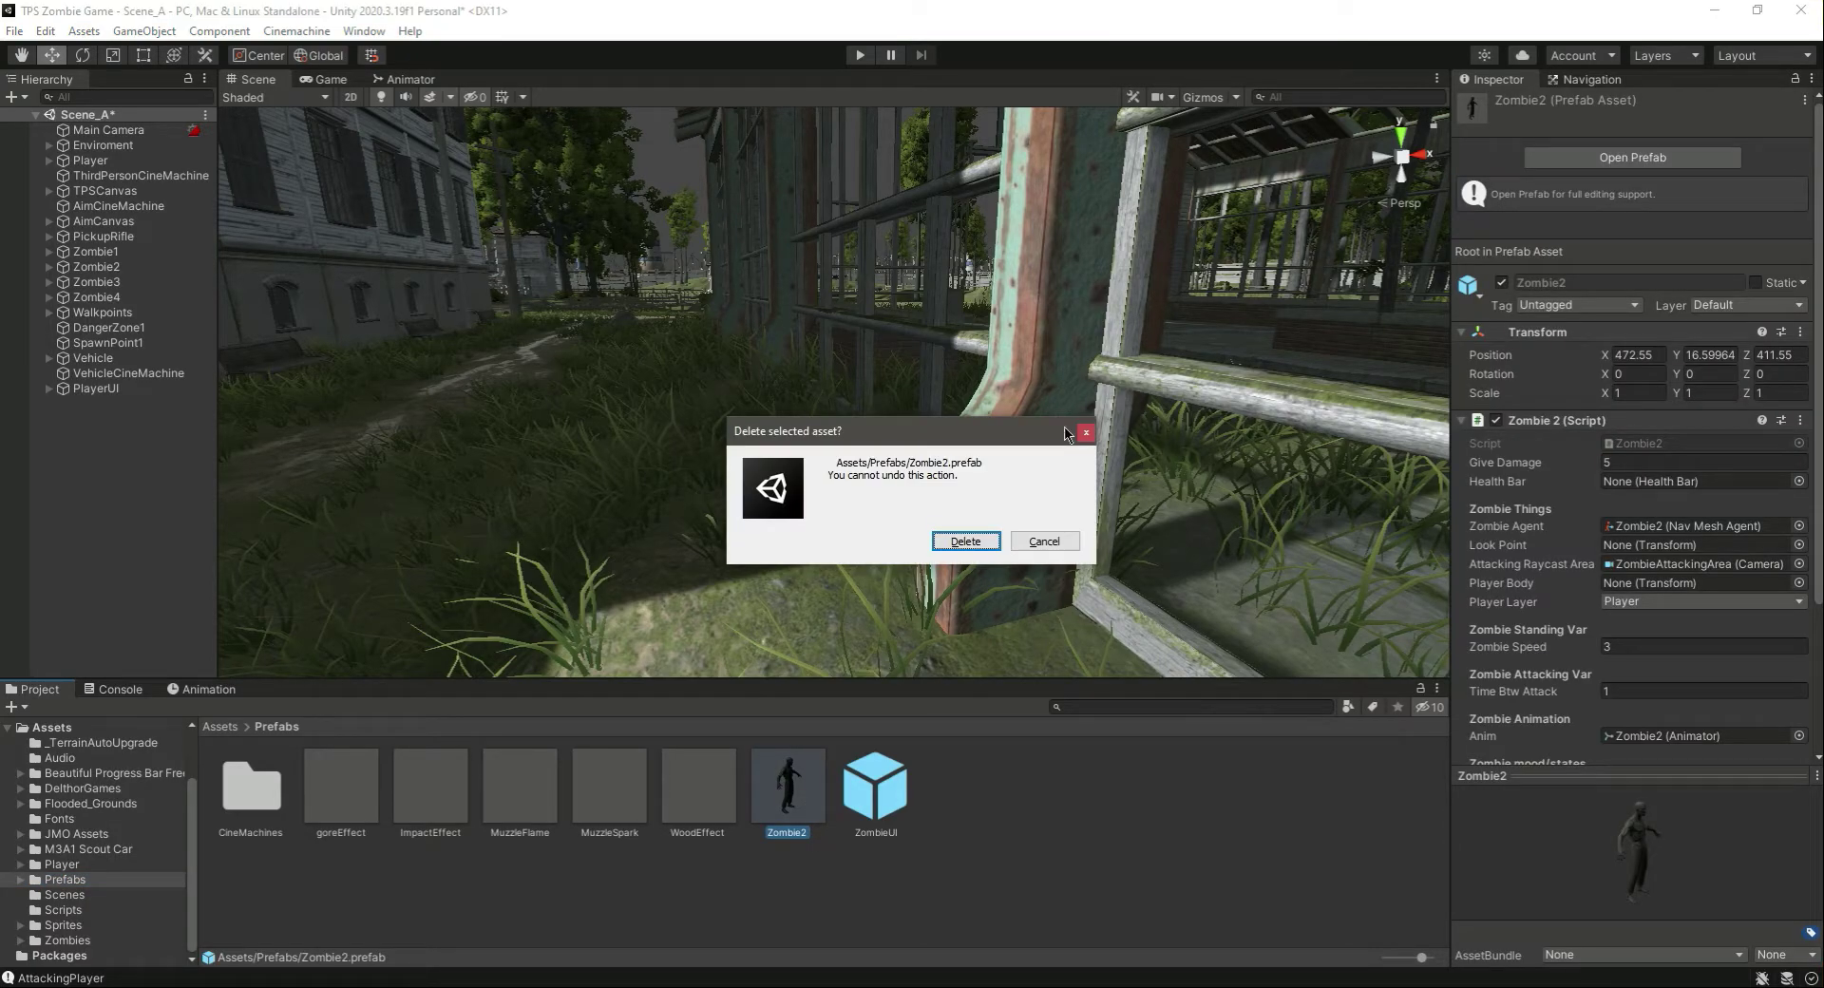
{"action": "left_click", "coordinate": [969, 544]}
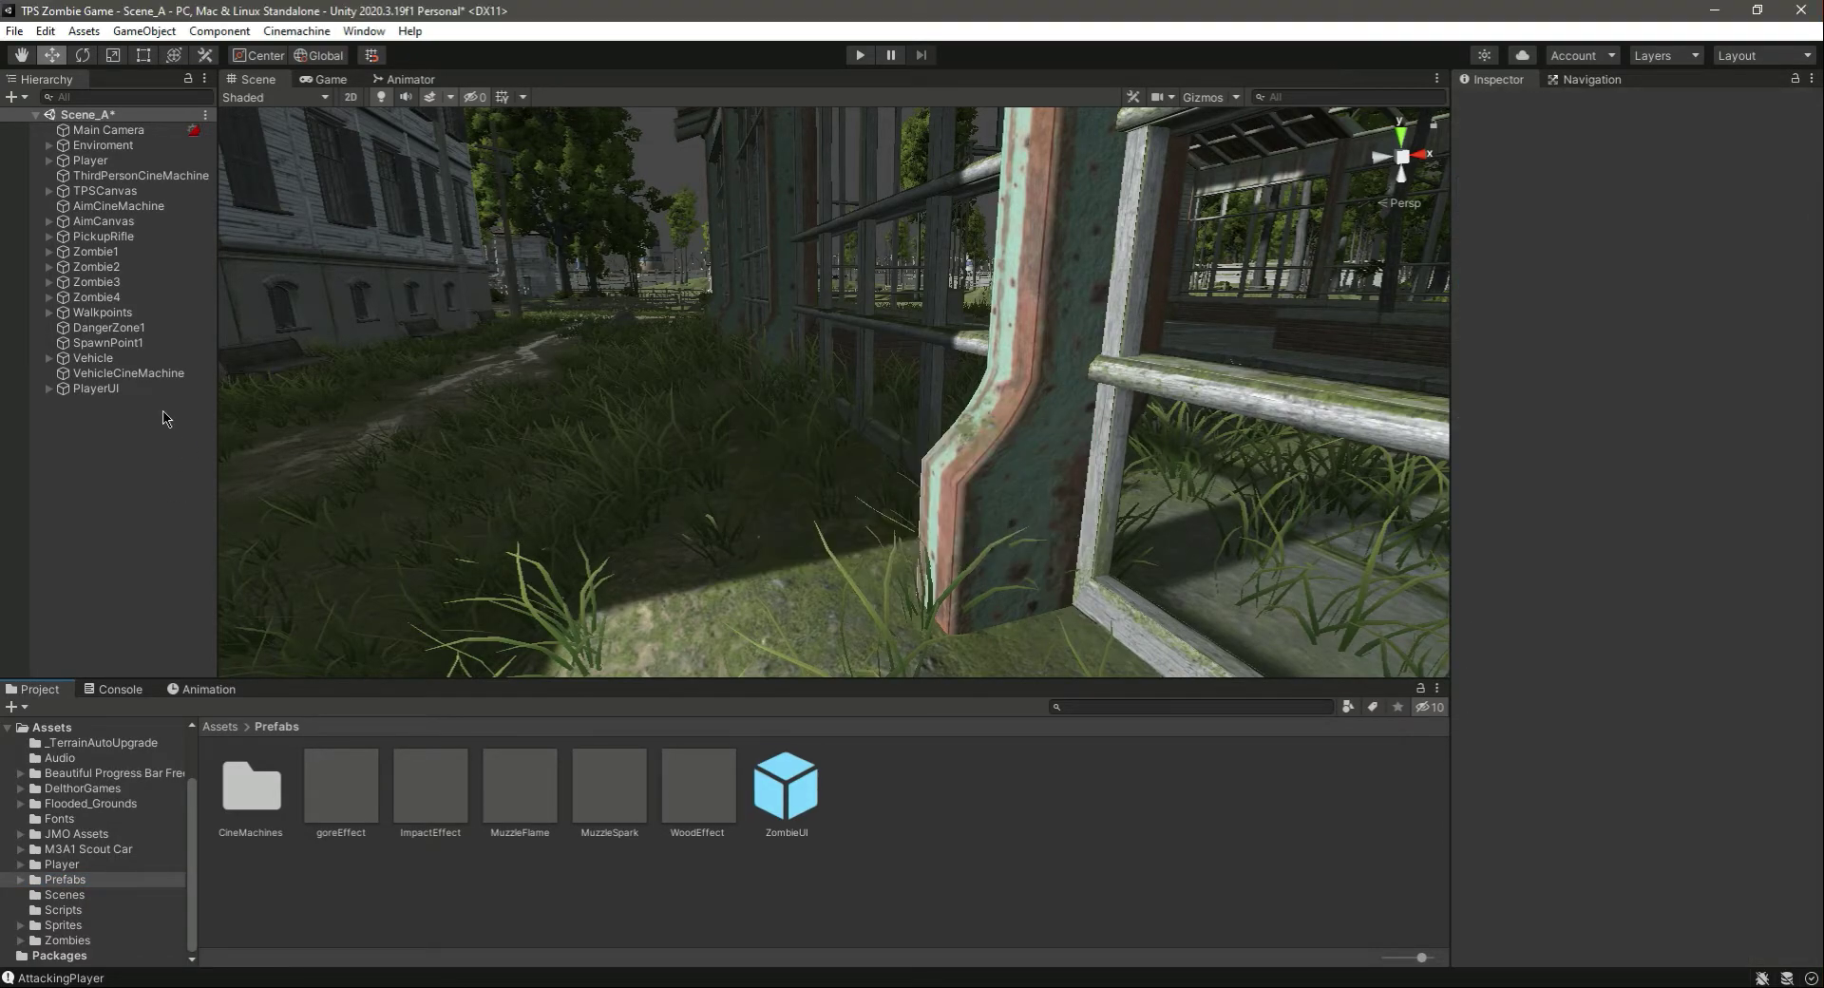
Create a new prefab from the scene's Zombie2 in the Prefabs folder, set its Vision Radius to 500, and save
{"action": "left_click", "coordinate": [124, 269]}
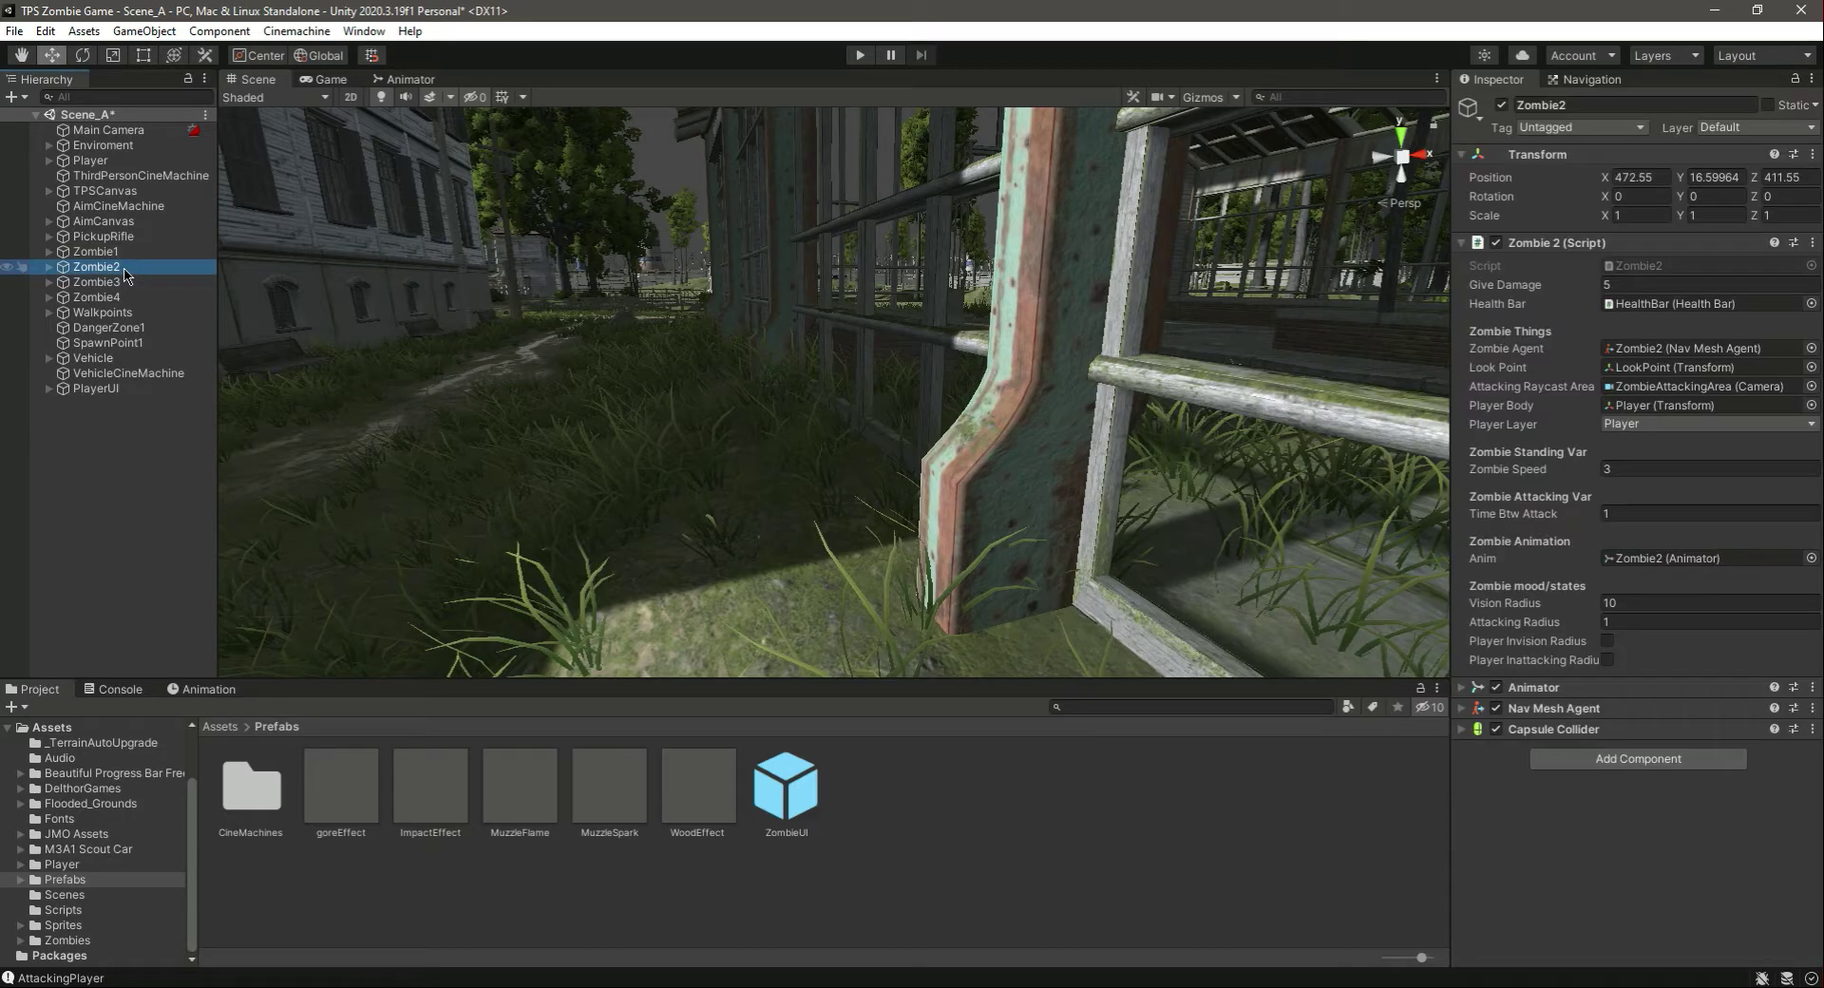
{"action": "double_click", "coordinate": [125, 270]}
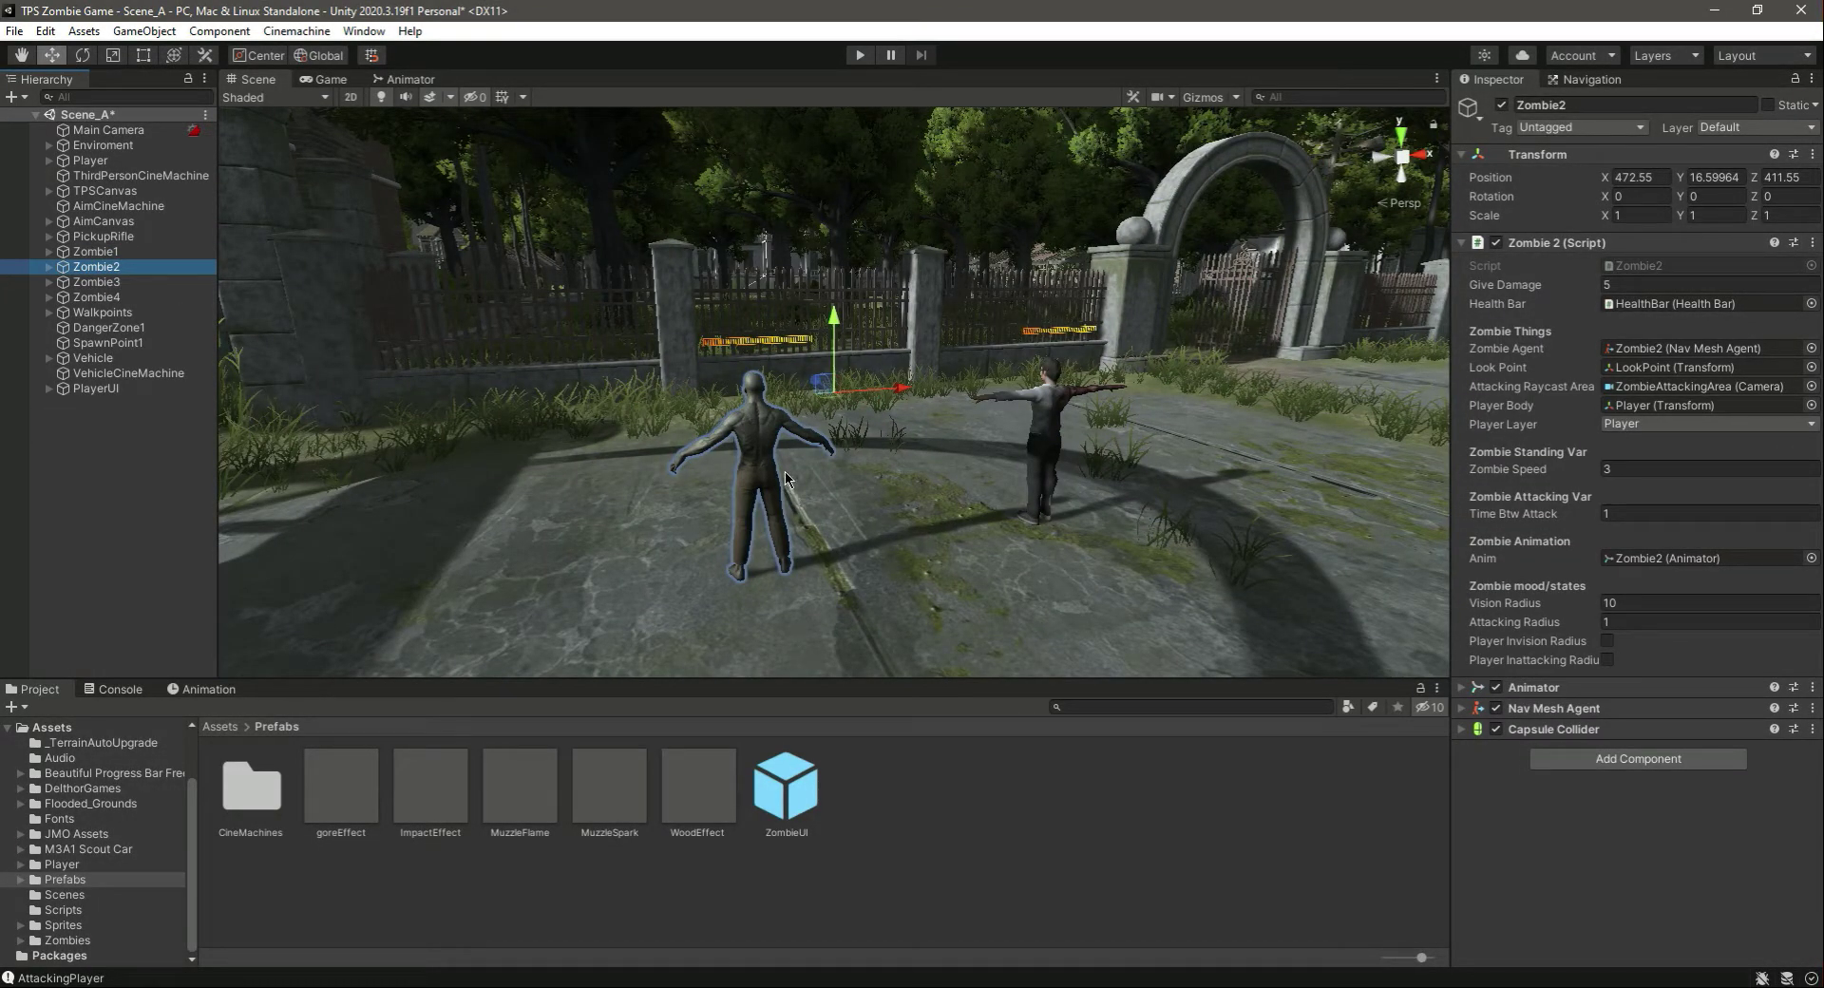
{"action": "left_click_drag", "start_coordinate": [111, 267], "coordinate": [948, 718]}
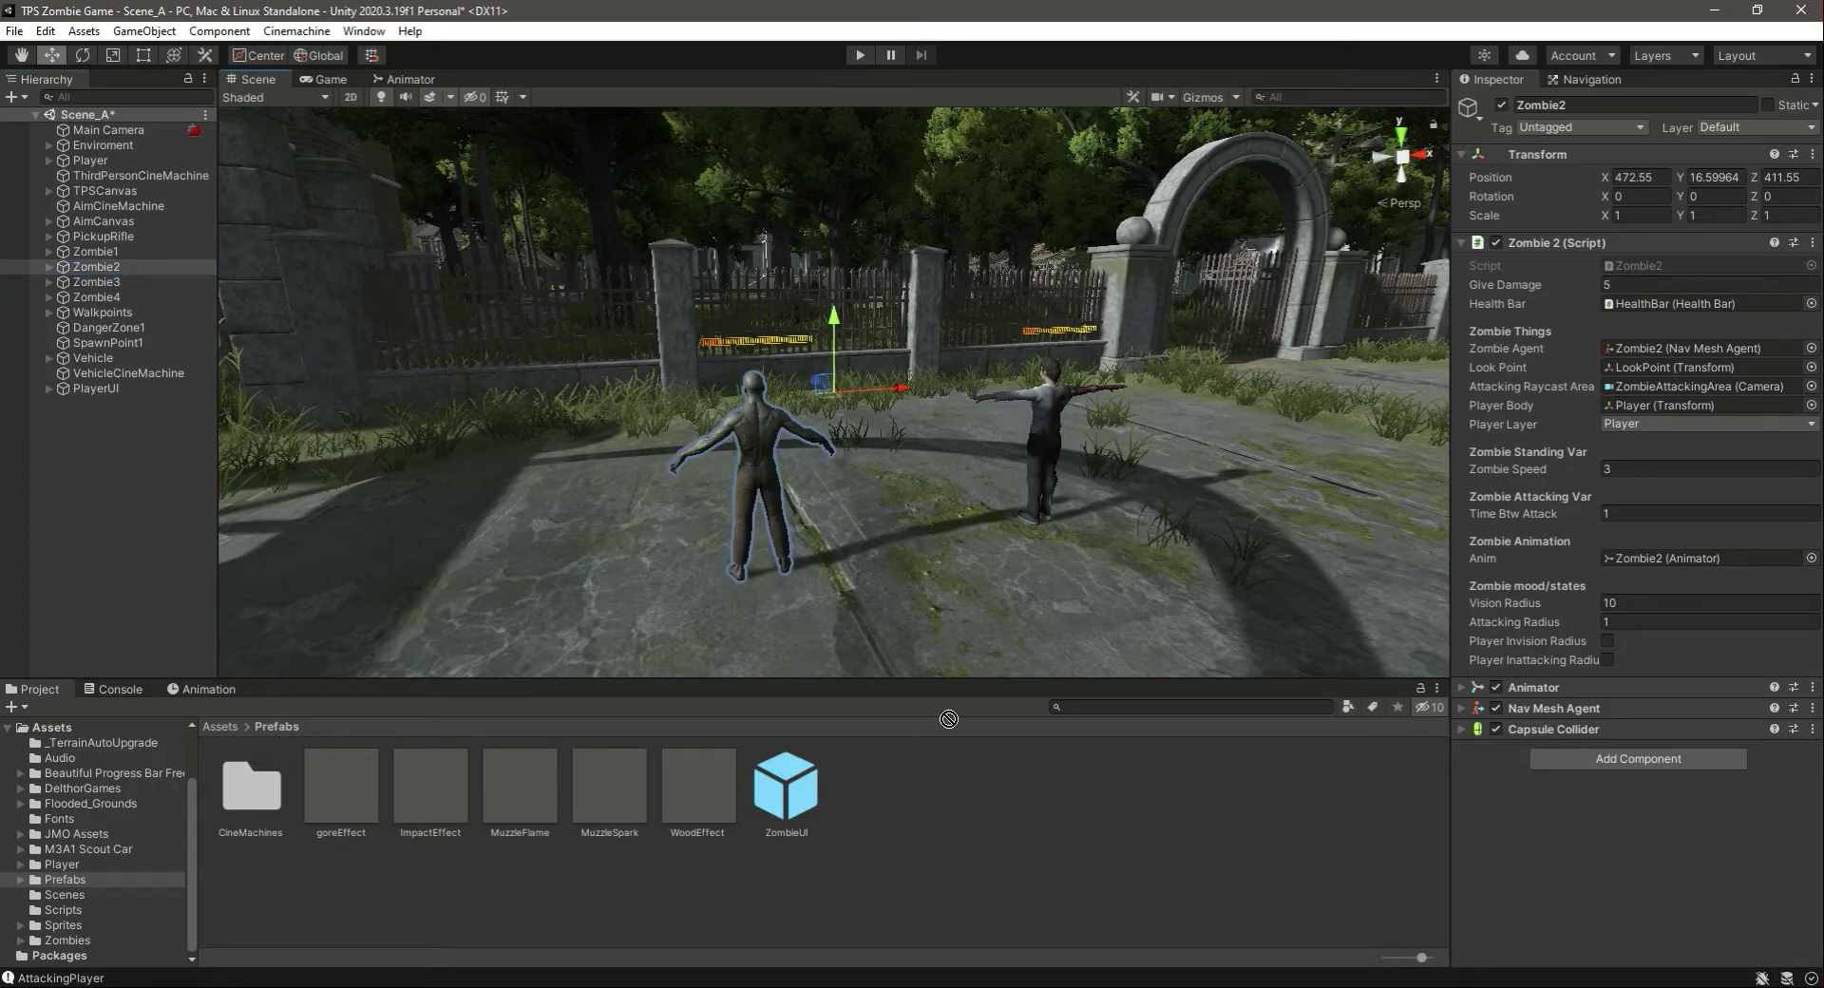
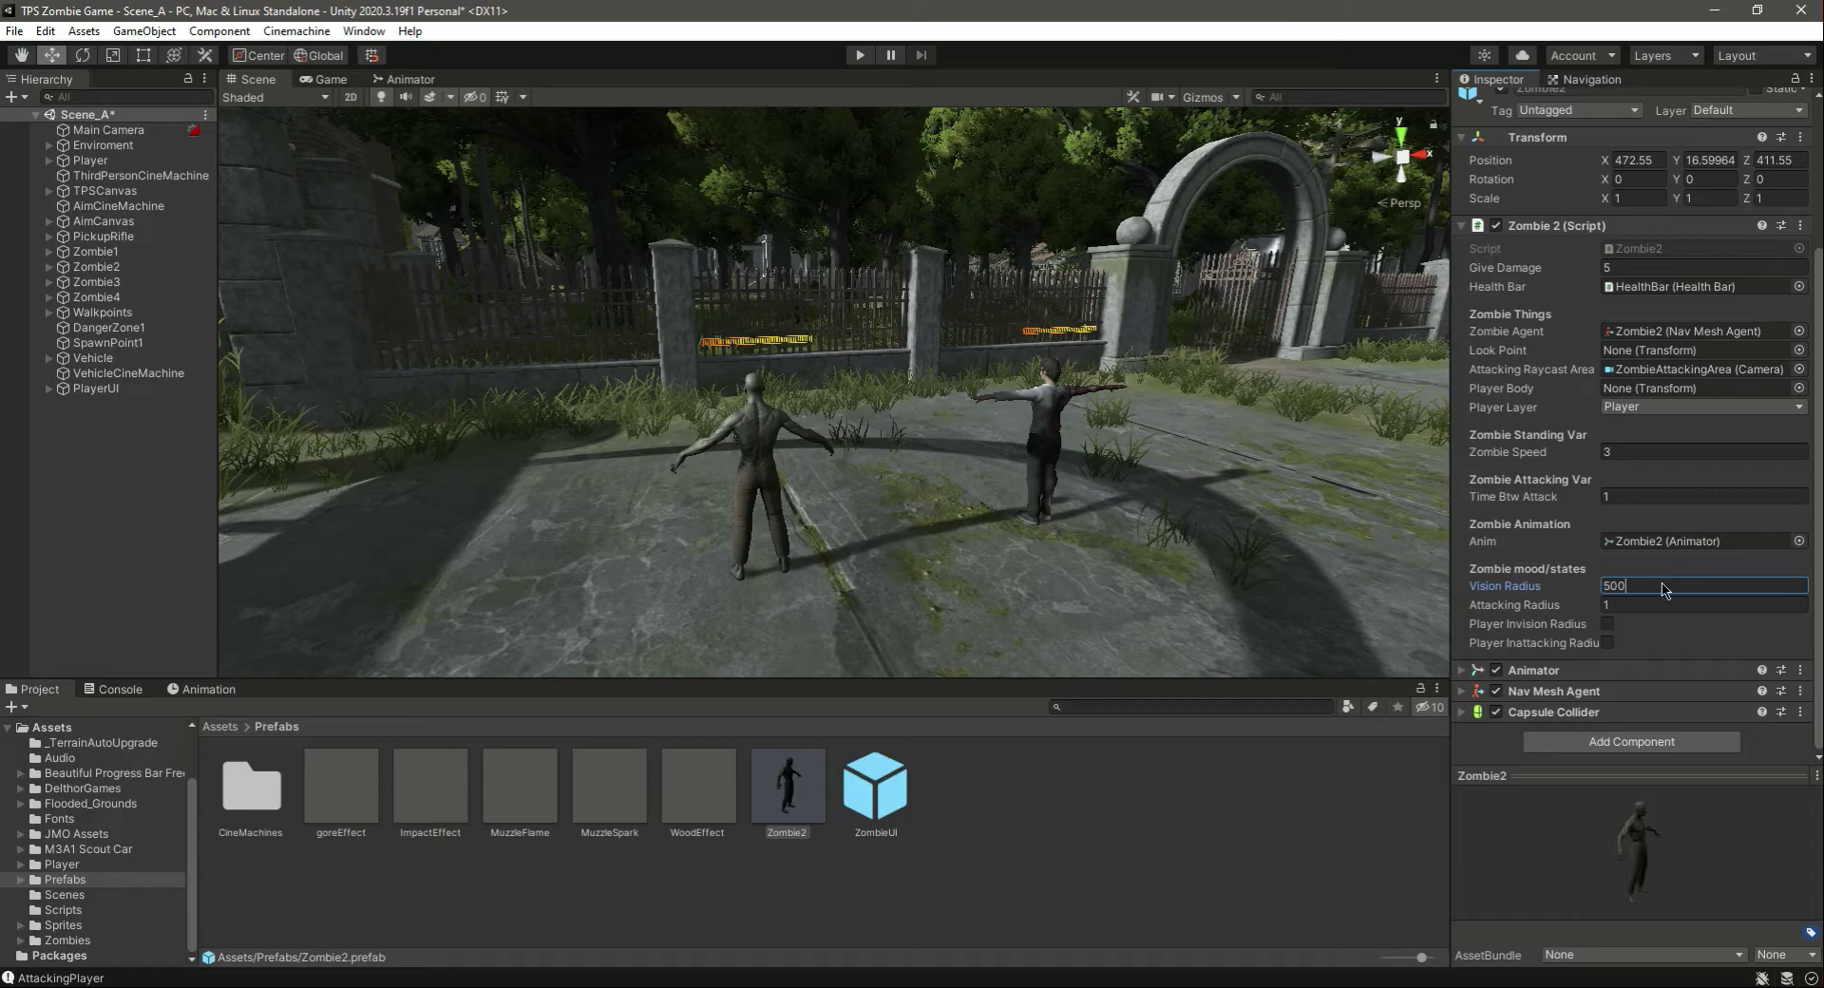
{"action": "key", "text": "ctrl+s"}
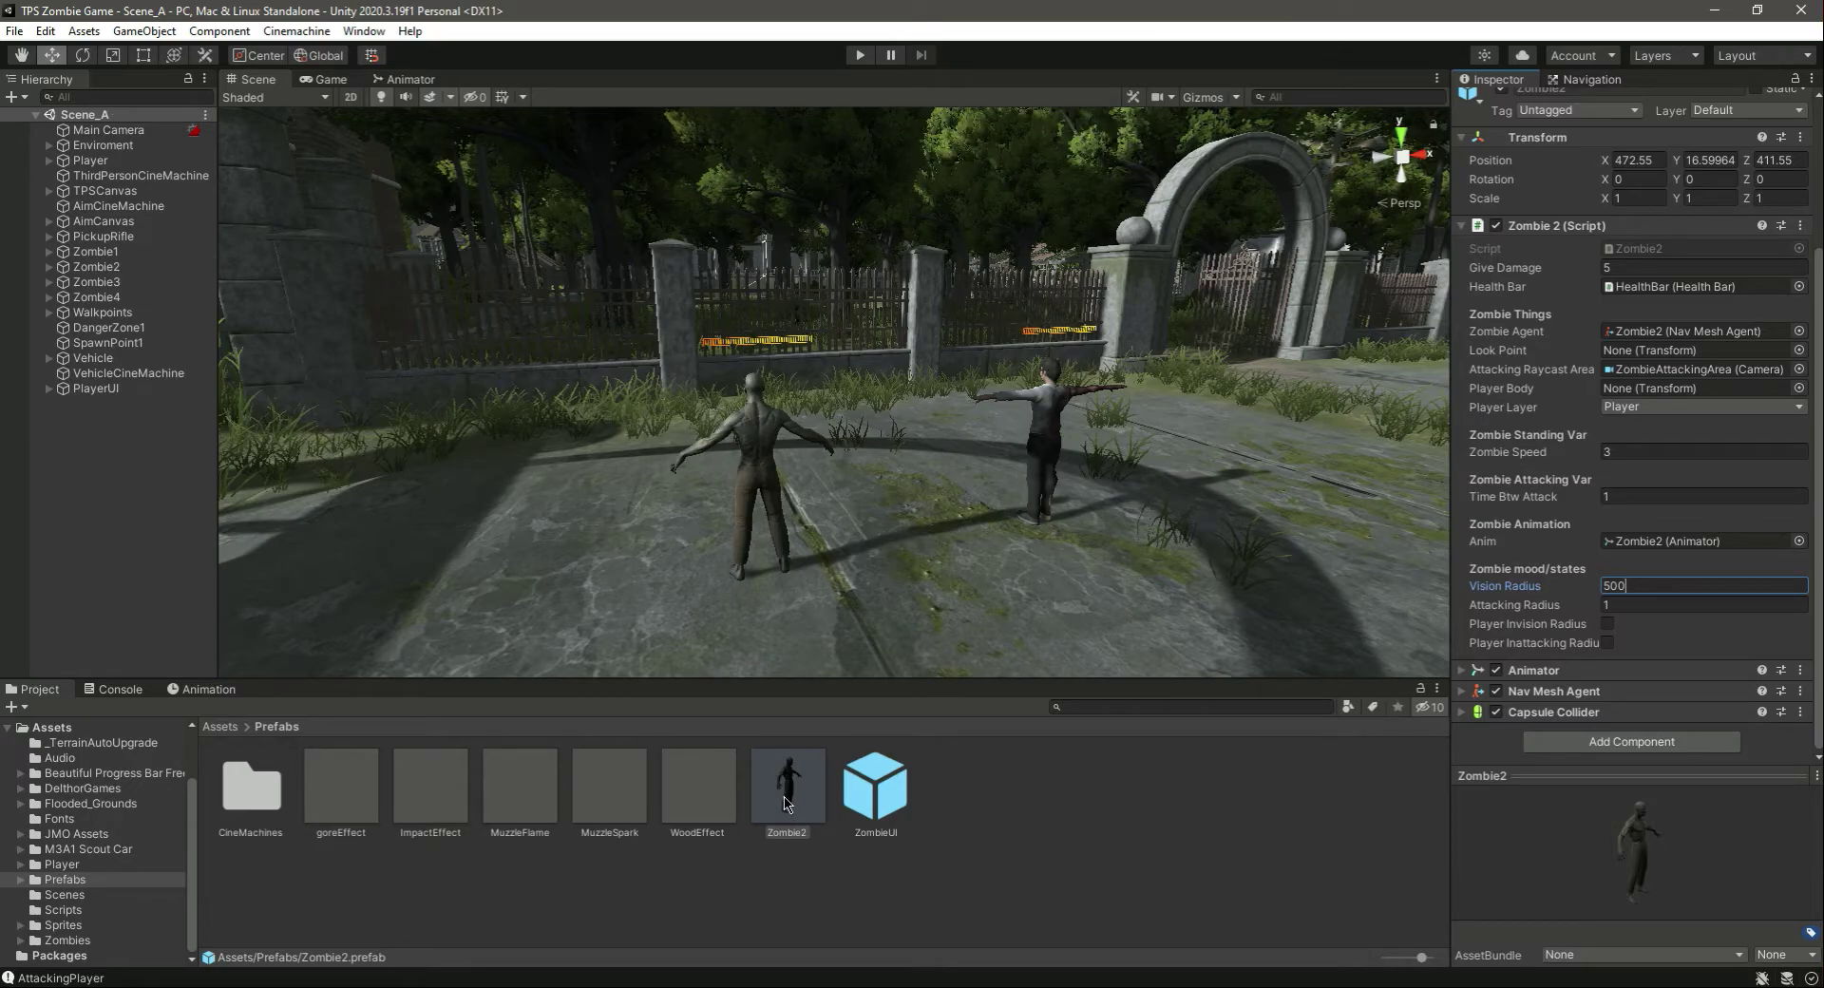
Try adding the new Zombie2 prefab directly under SpawnPoint1 in the hierarchy, and delete that instance
{"action": "double_click", "coordinate": [133, 342]}
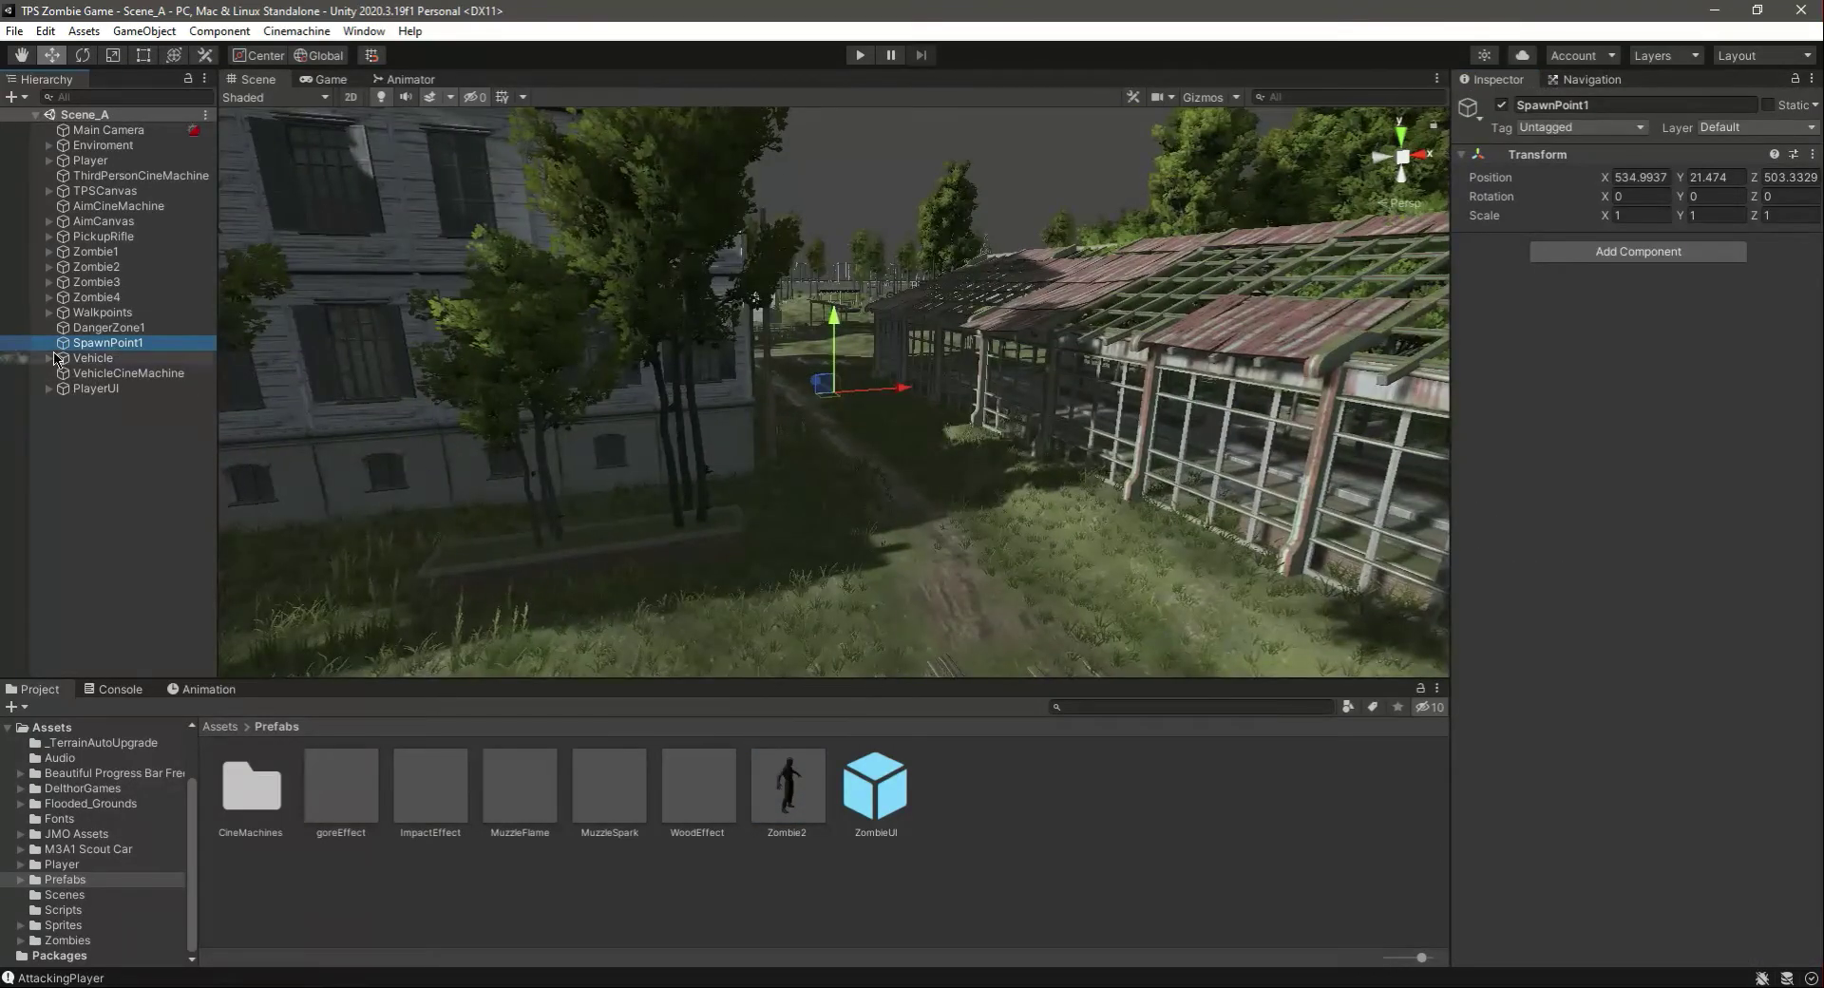
{"action": "left_click", "coordinate": [790, 791]}
{"action": "left_click_drag", "start_coordinate": [610, 848], "coordinate": [118, 343]}
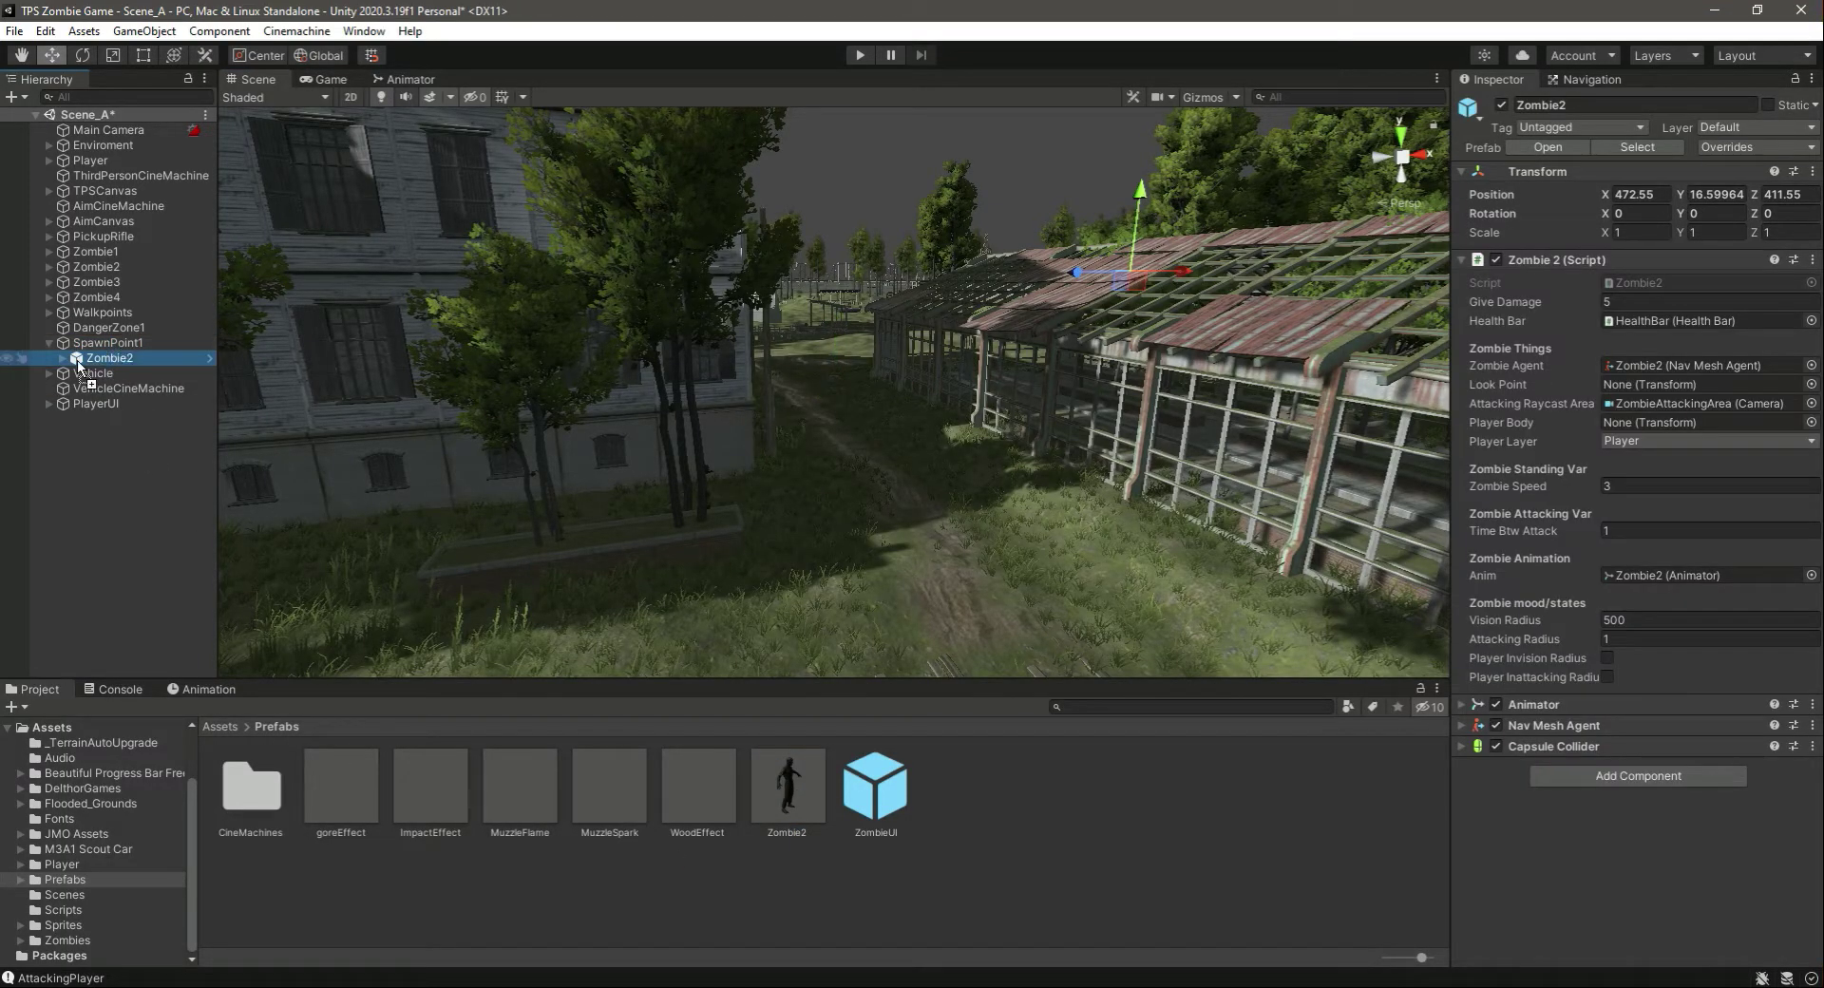
{"action": "left_click", "coordinate": [137, 459]}
{"action": "left_click", "coordinate": [120, 357]}
{"action": "double_click", "coordinate": [162, 359]}
{"action": "scroll", "coordinate": [827, 330], "scroll_direction": "down", "scroll_amount": 10}
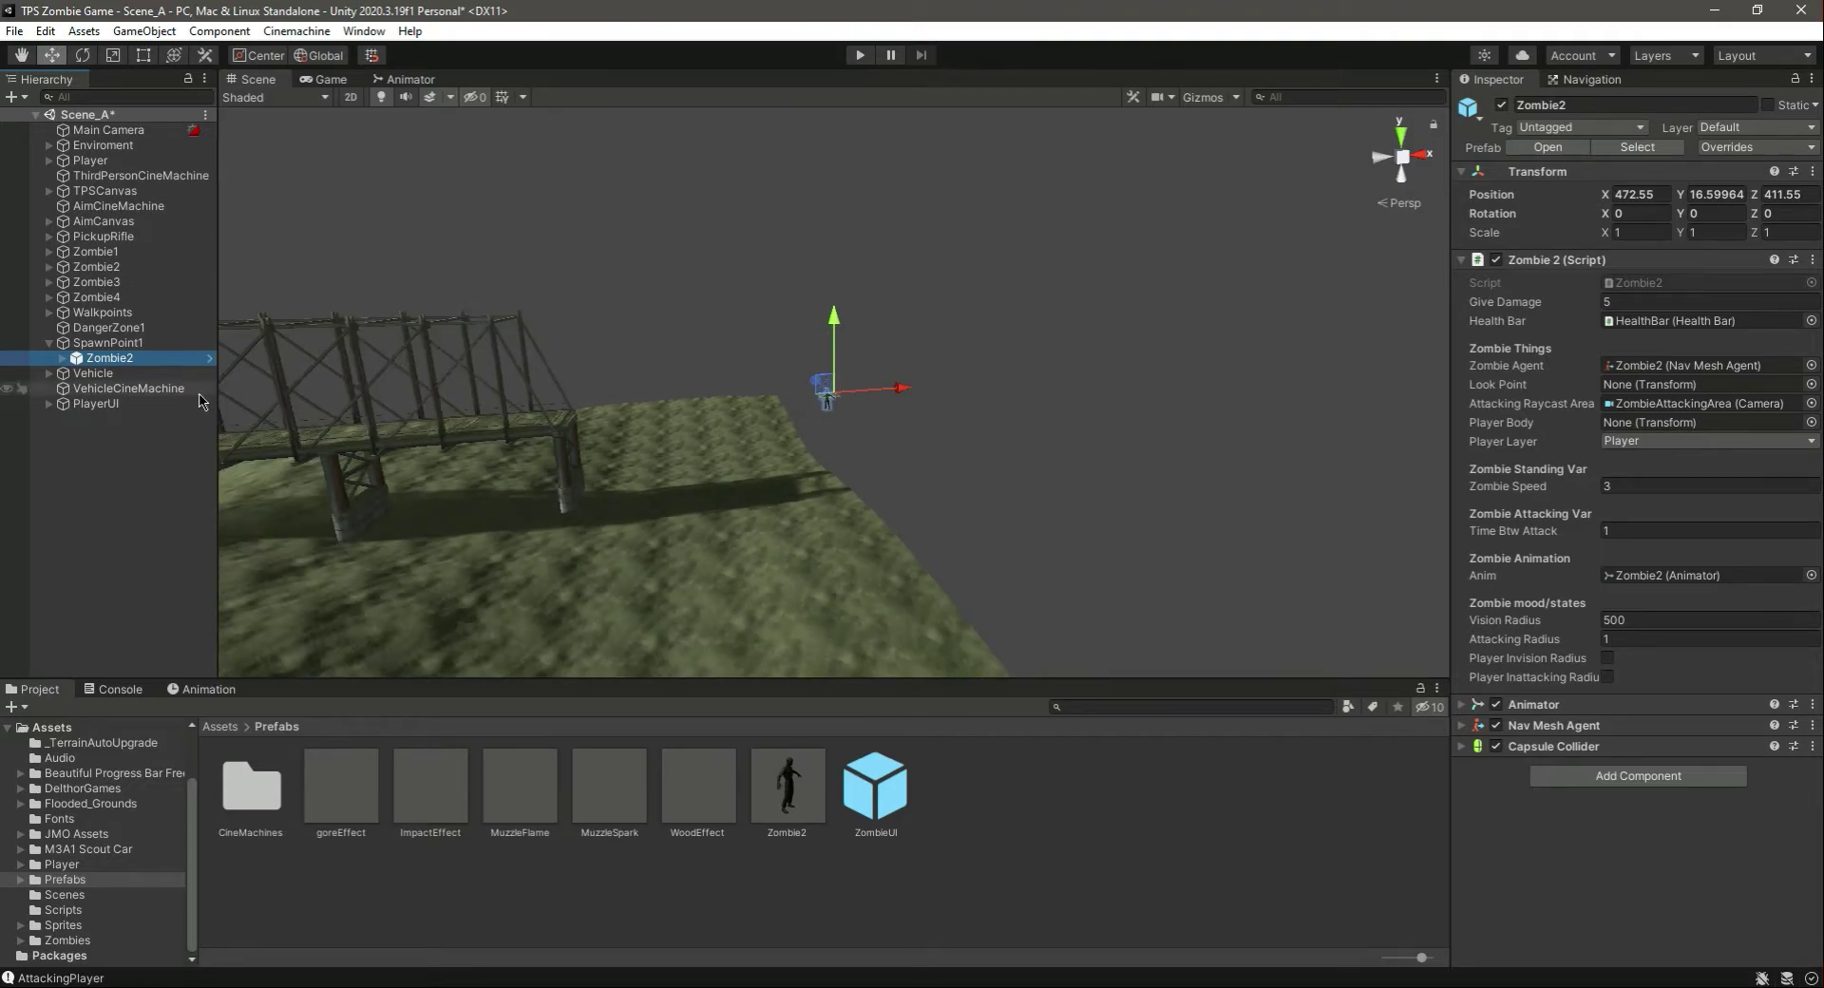
{"action": "double_click", "coordinate": [145, 344]}
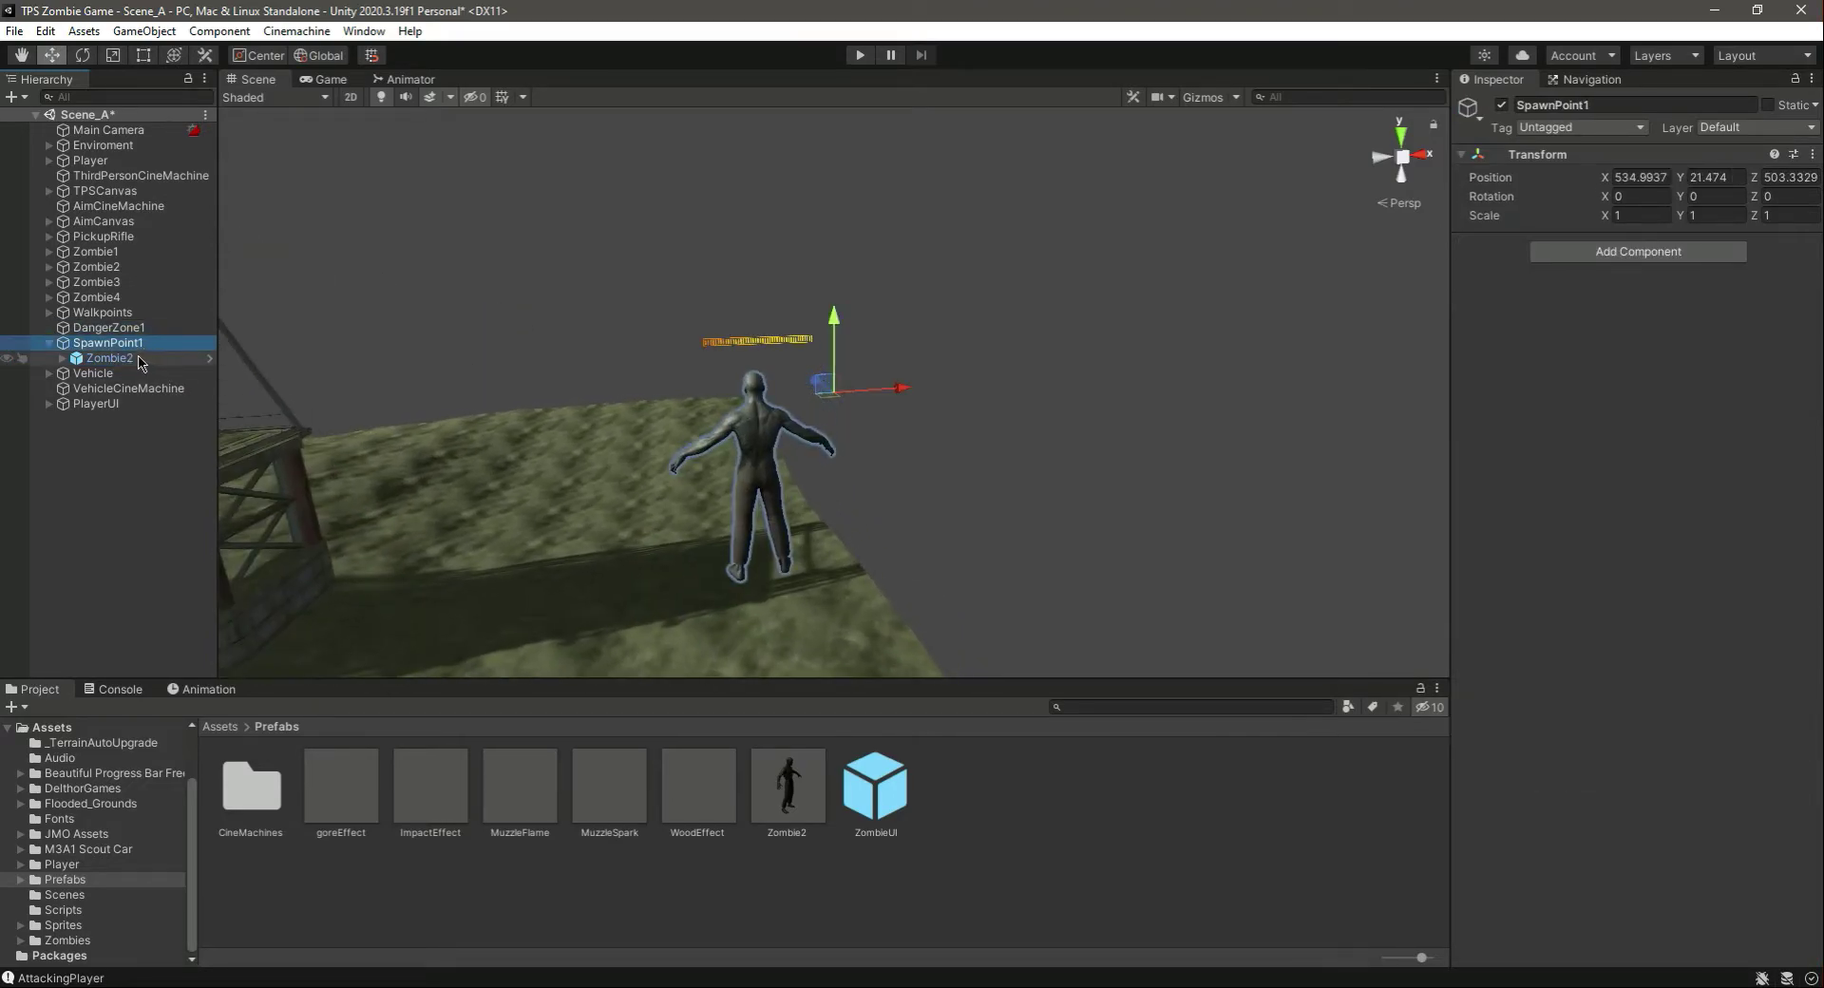
{"action": "left_click", "coordinate": [133, 359]}
{"action": "key", "text": "Delete"}
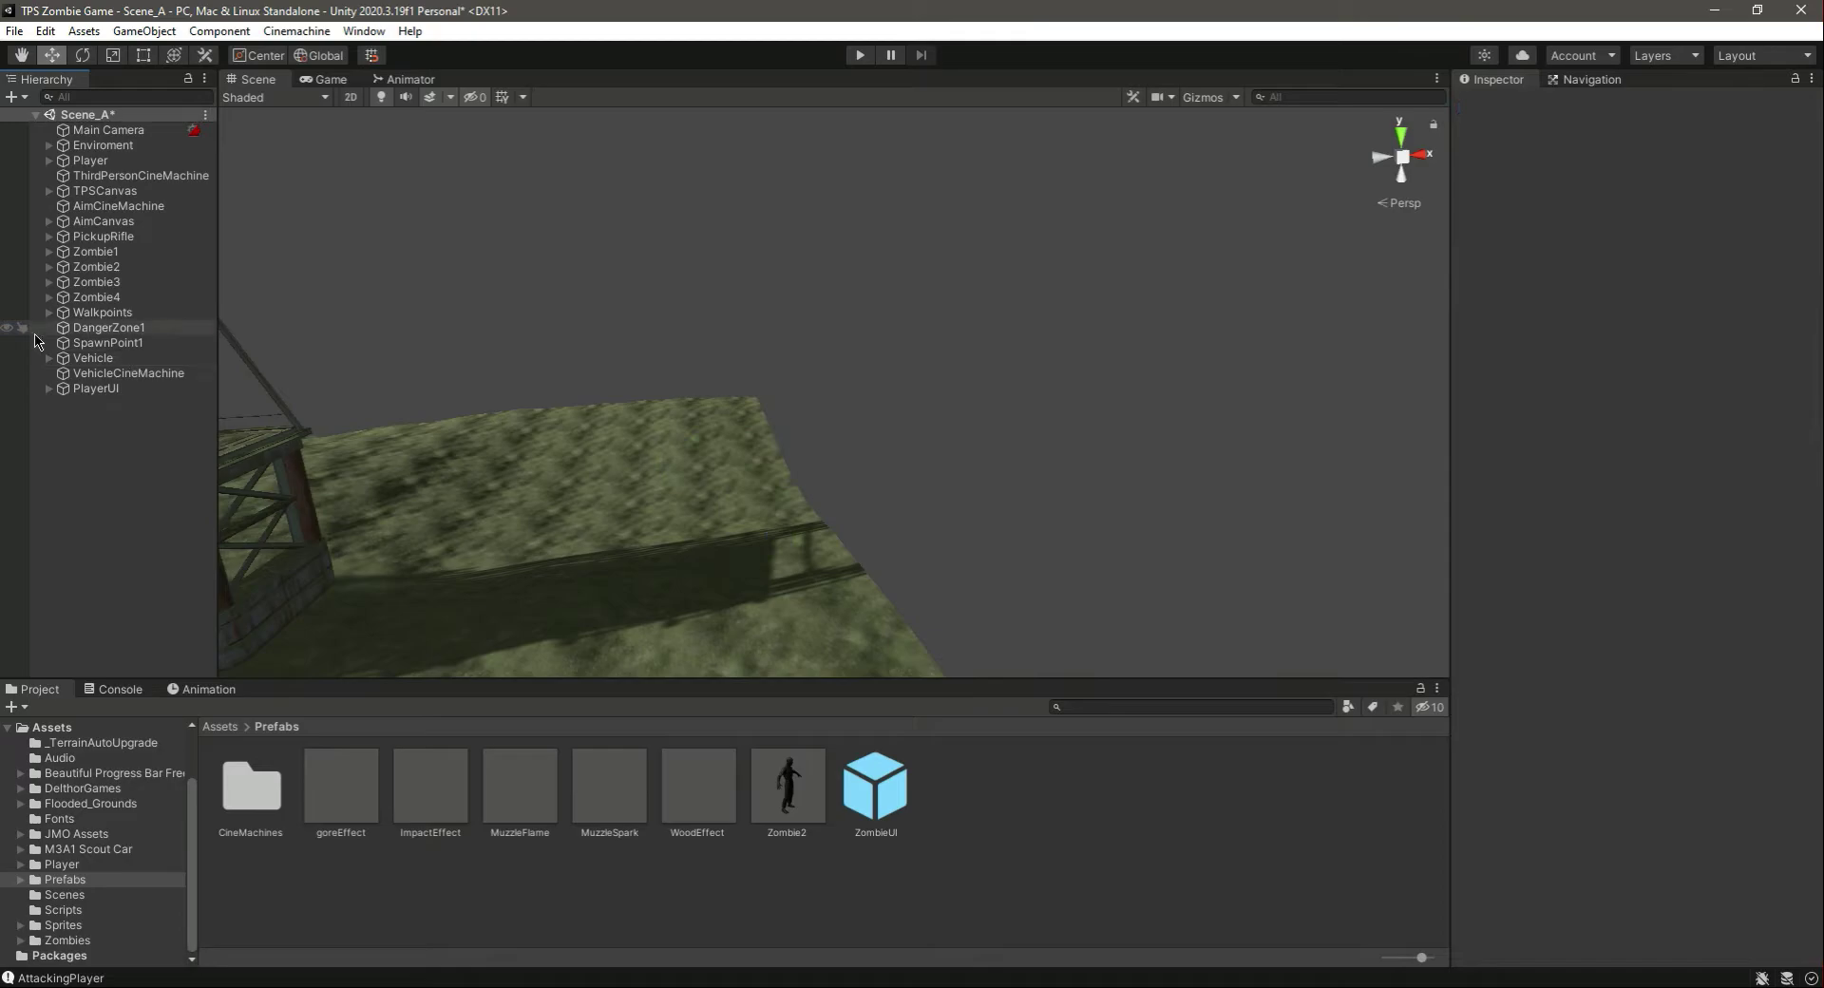
Place the Zombie2 prefab on the grassy path near SpawnPoint1 and make it a child of SpawnPoint1
{"action": "double_click", "coordinate": [108, 343]}
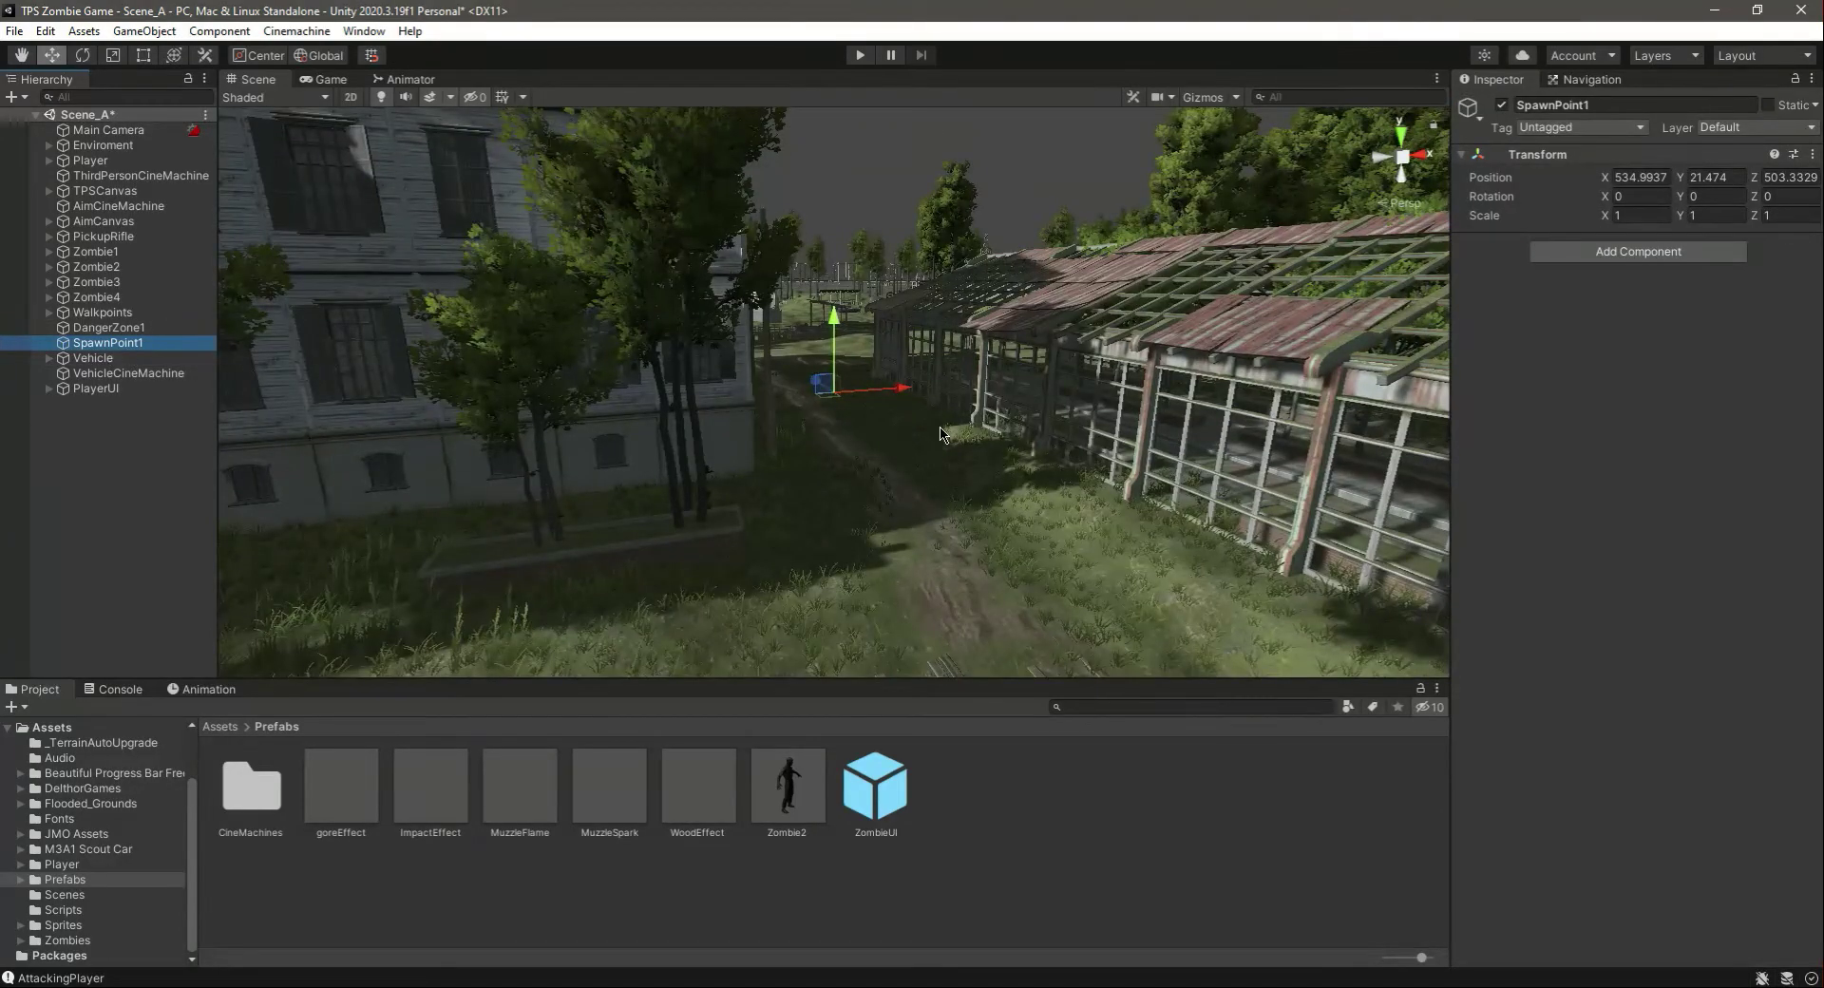
{"action": "scroll", "coordinate": [941, 440], "scroll_direction": "up", "scroll_amount": 8}
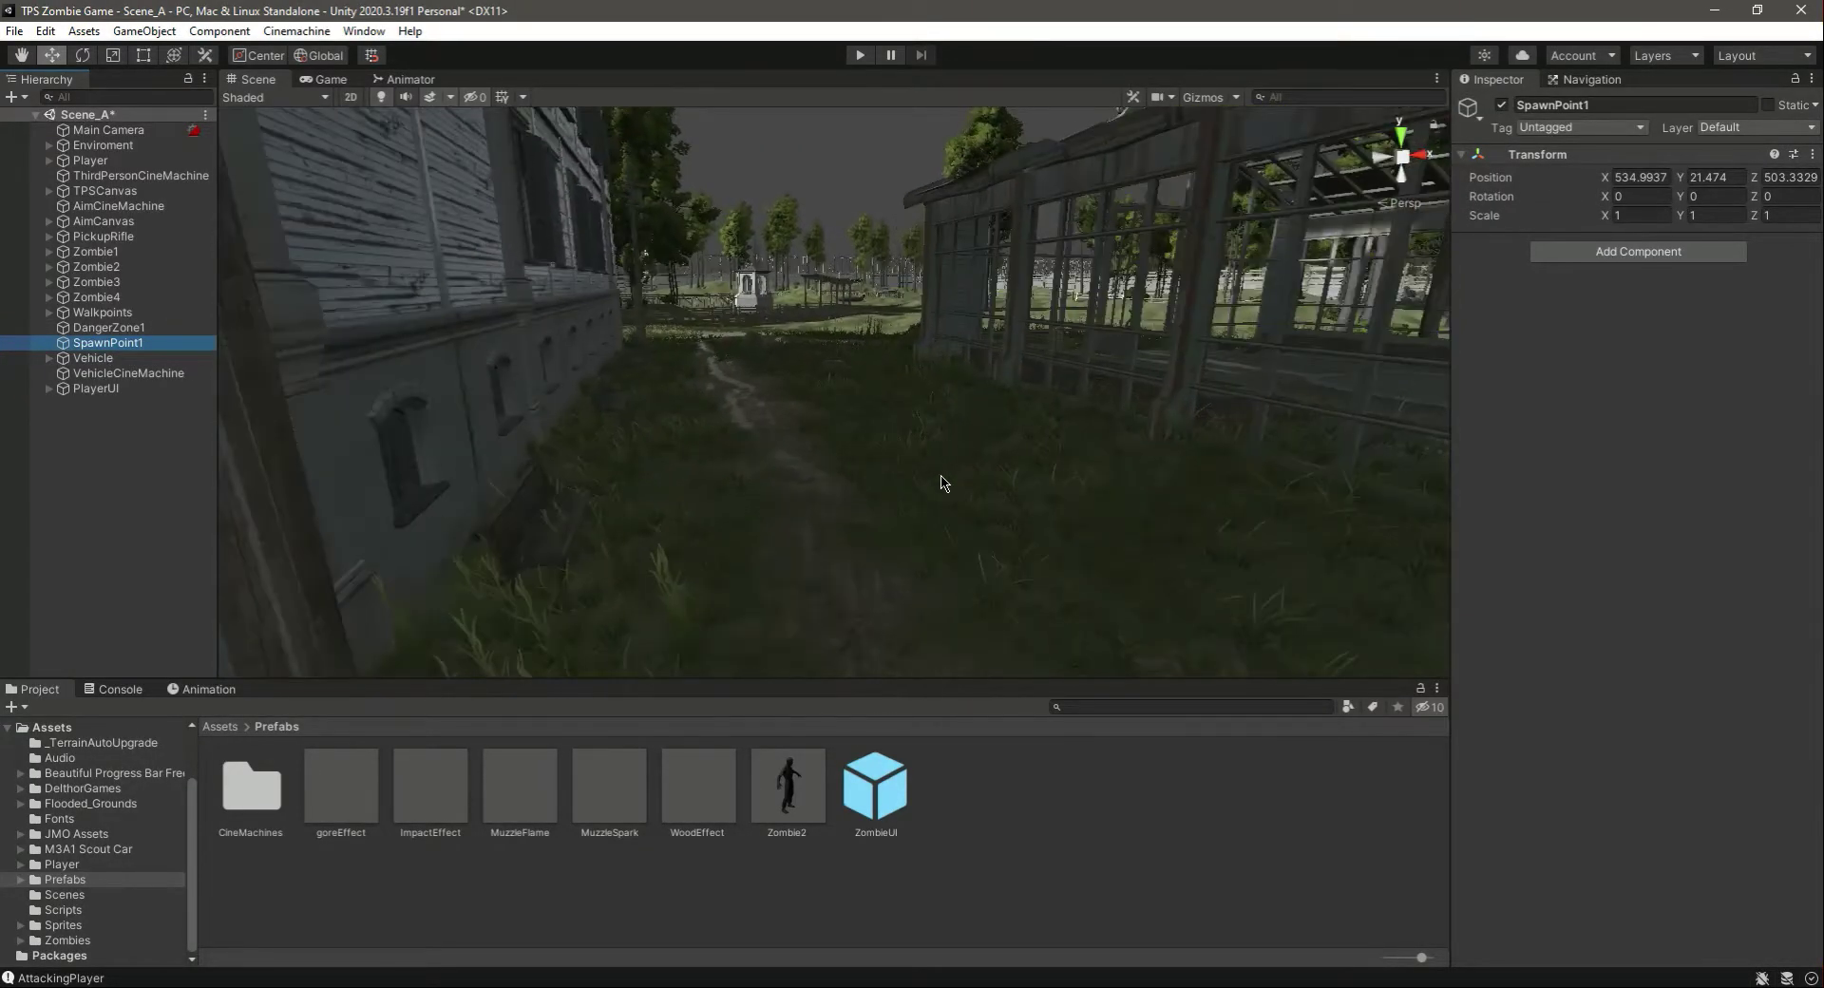
{"action": "scroll", "coordinate": [855, 652], "scroll_direction": "down", "scroll_amount": 5}
{"action": "left_click_drag", "start_coordinate": [789, 788], "coordinate": [865, 483]}
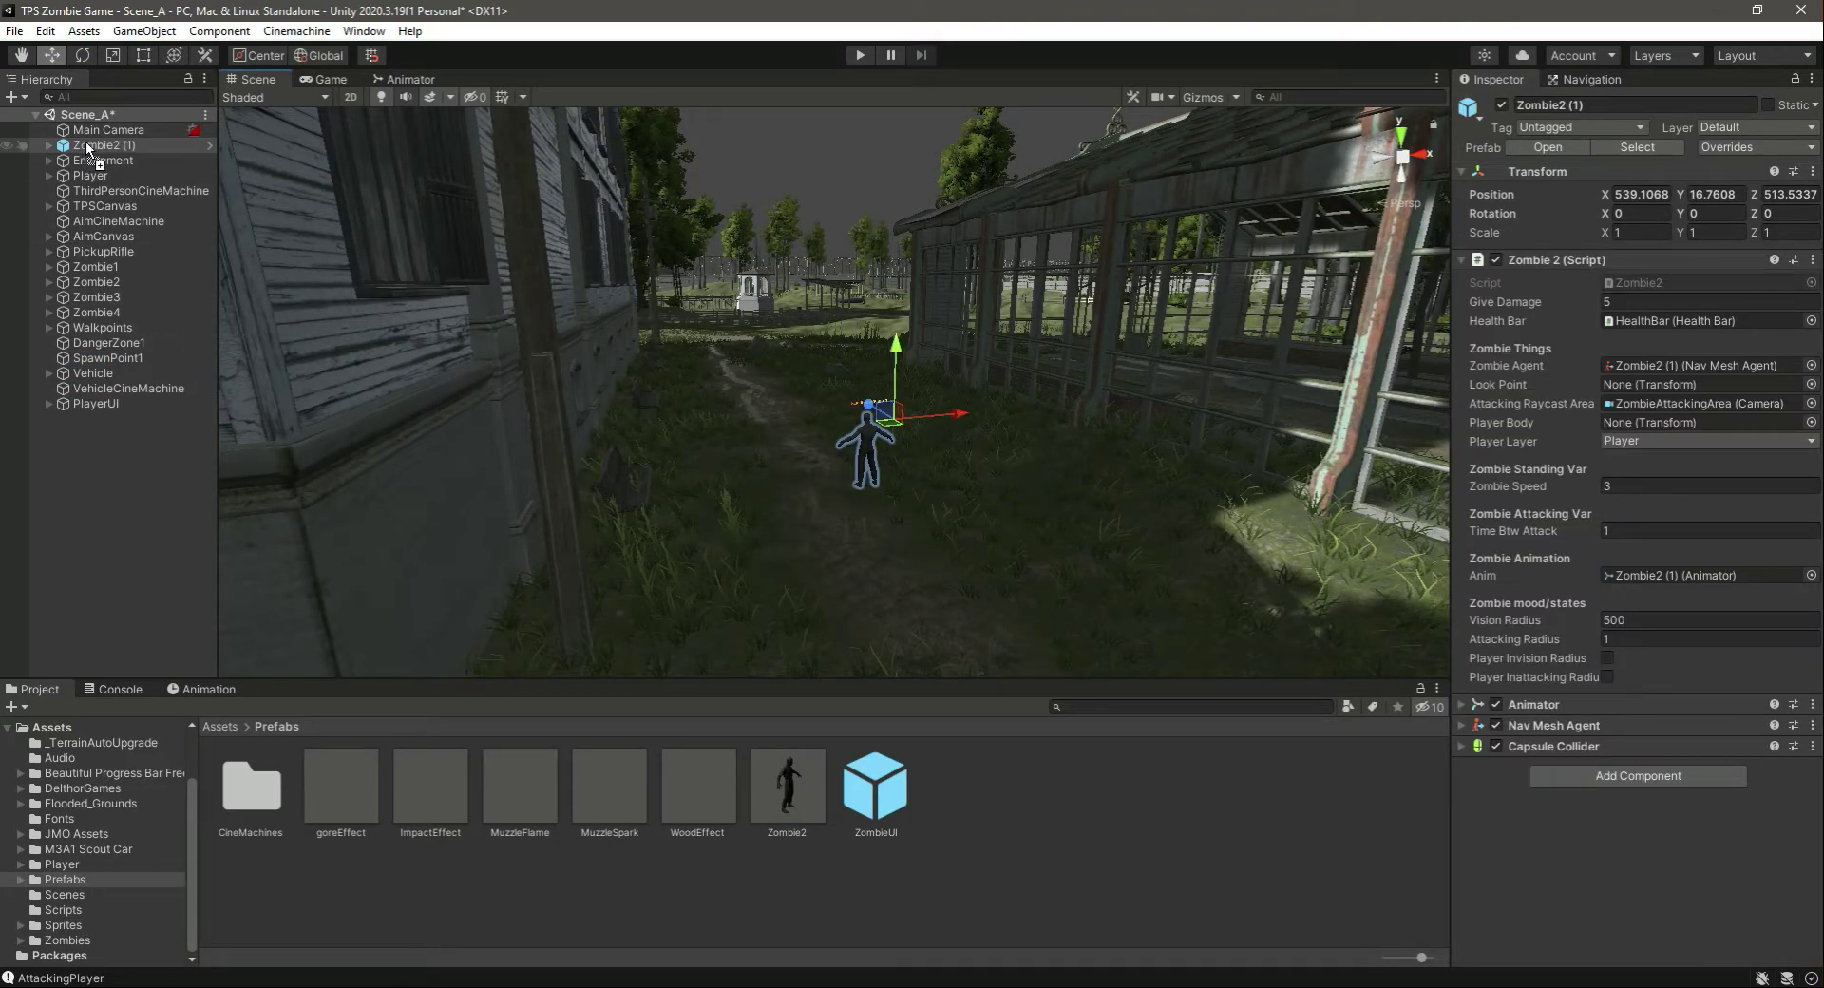
{"action": "left_click", "coordinate": [85, 142]}
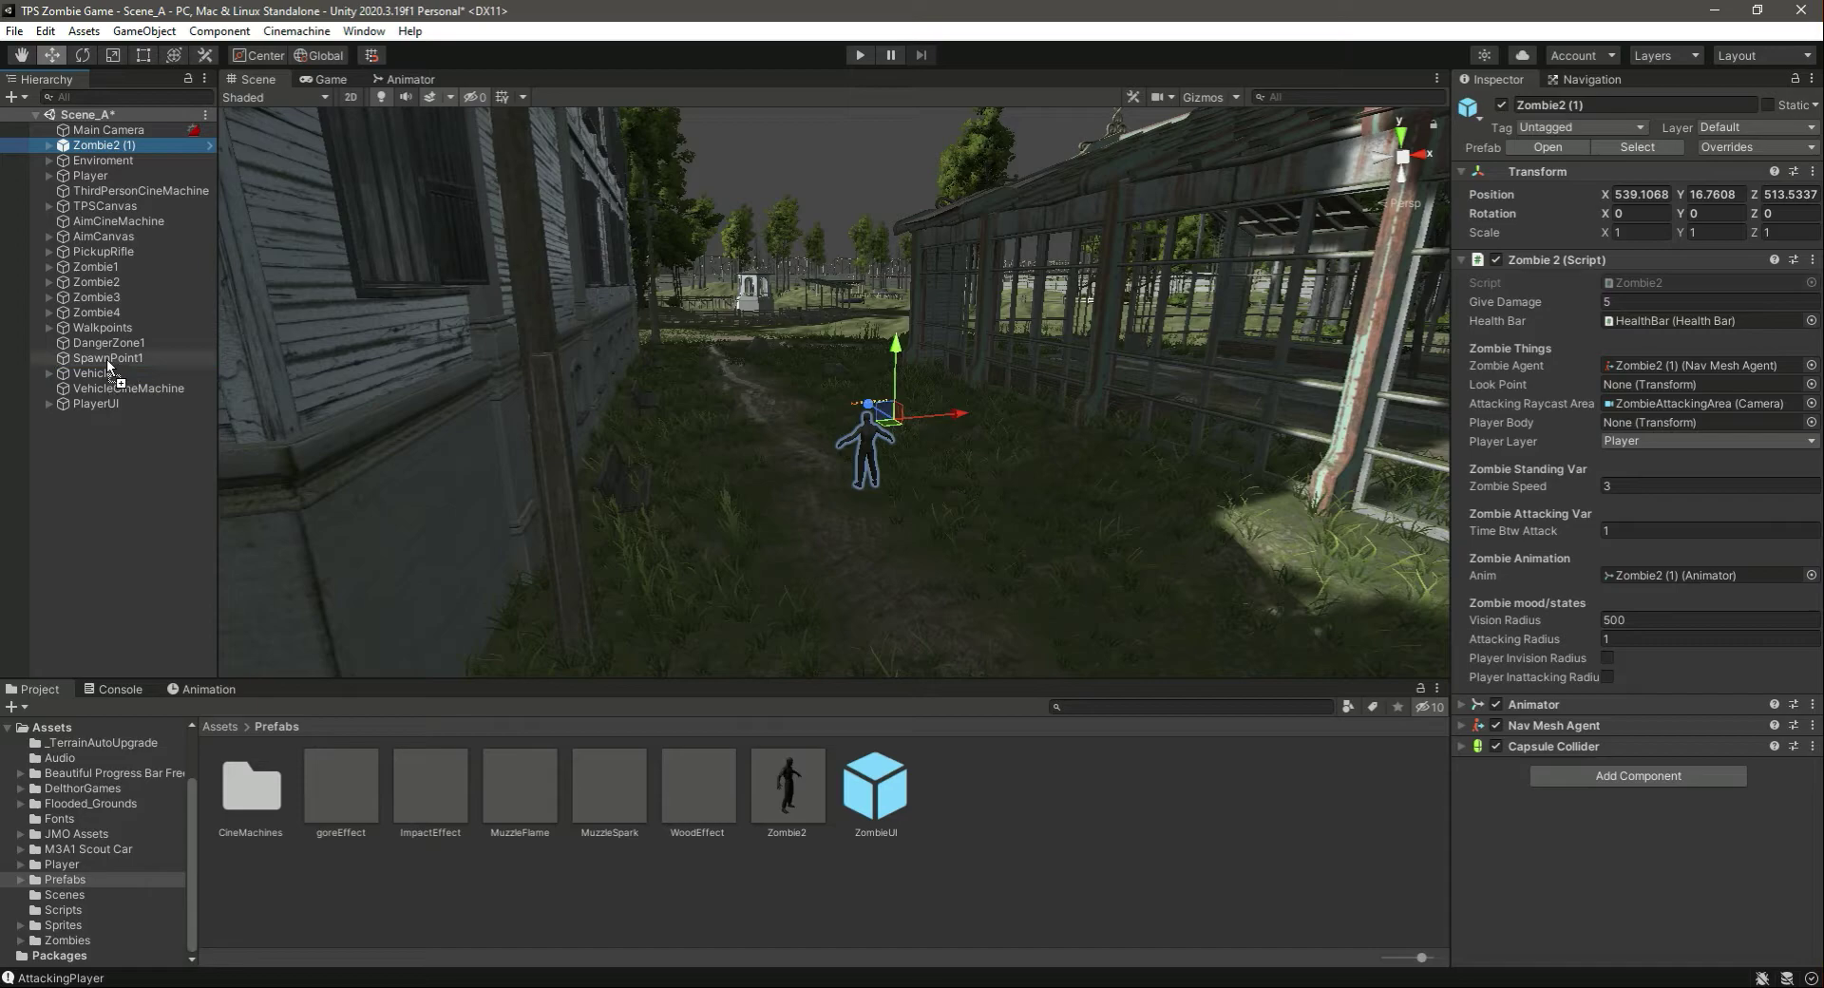
{"action": "left_click_drag", "start_coordinate": [107, 357], "coordinate": [106, 357]}
Assign Zombie2 (1) under SpawnPoint1 to the Zombie Prefab field of DangerZone1's Zombie Spawn script
{"action": "left_click", "coordinate": [105, 326]}
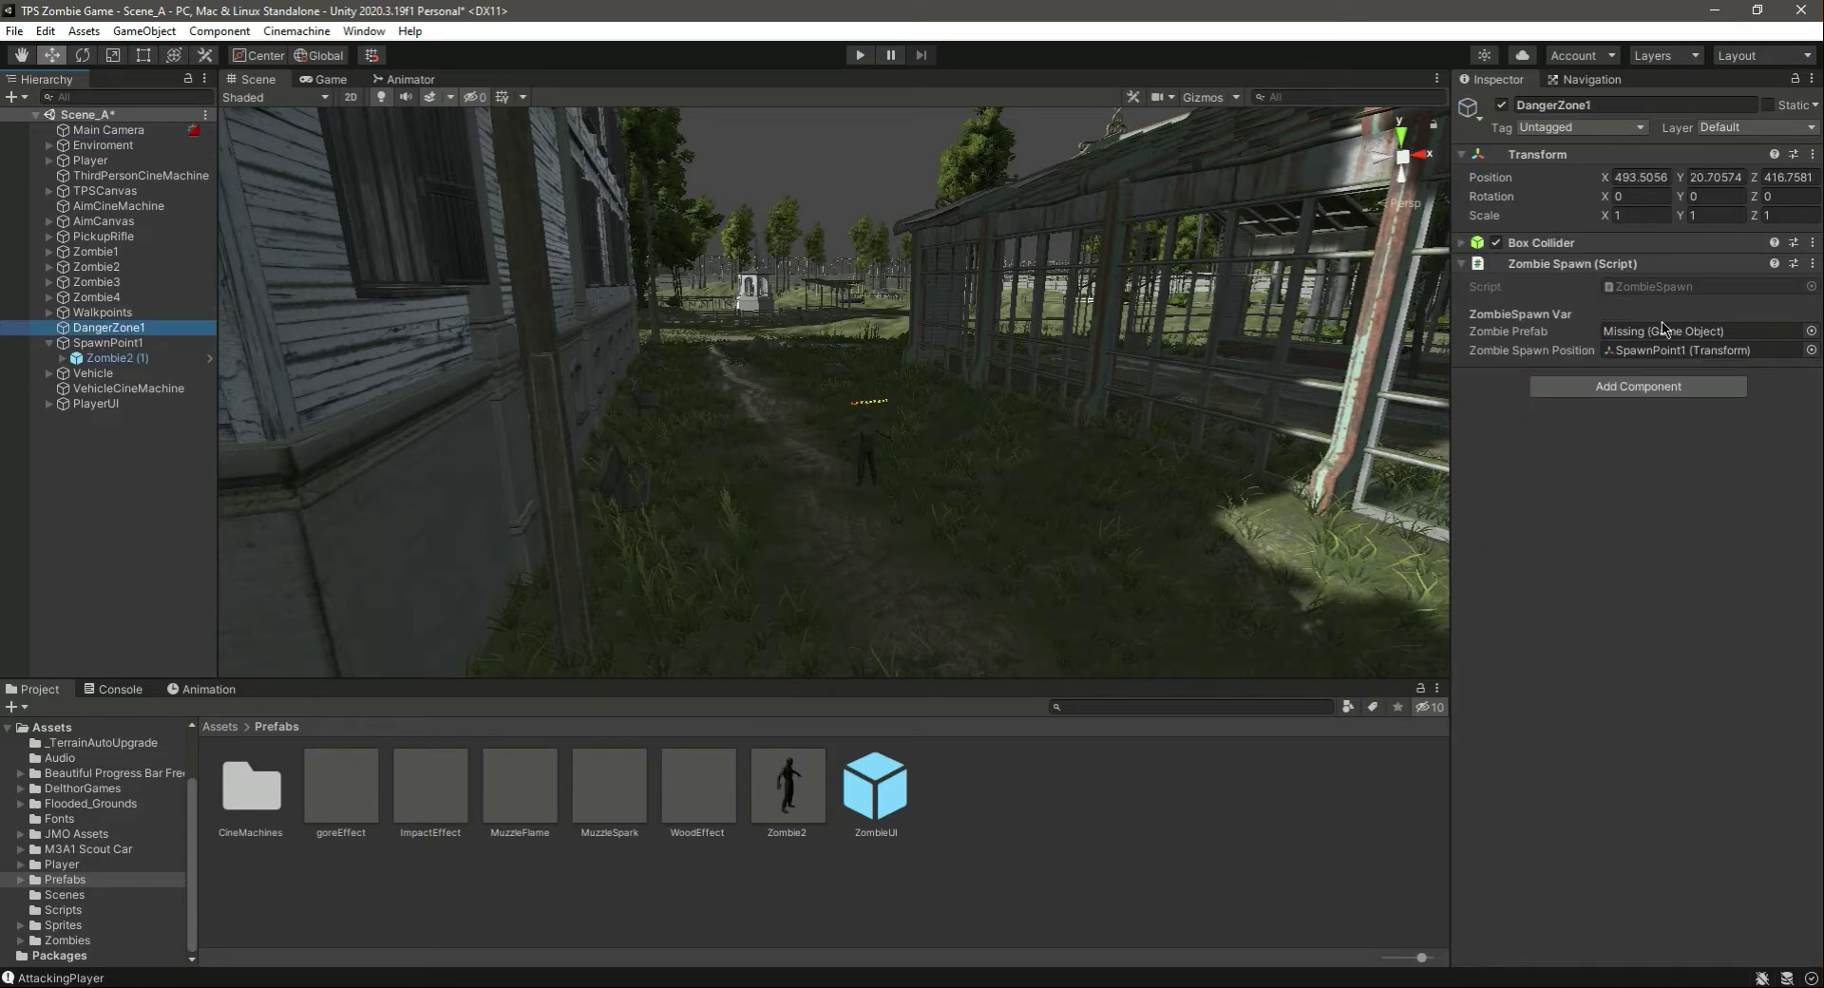
{"action": "left_click_drag", "start_coordinate": [115, 357], "coordinate": [1099, 374]}
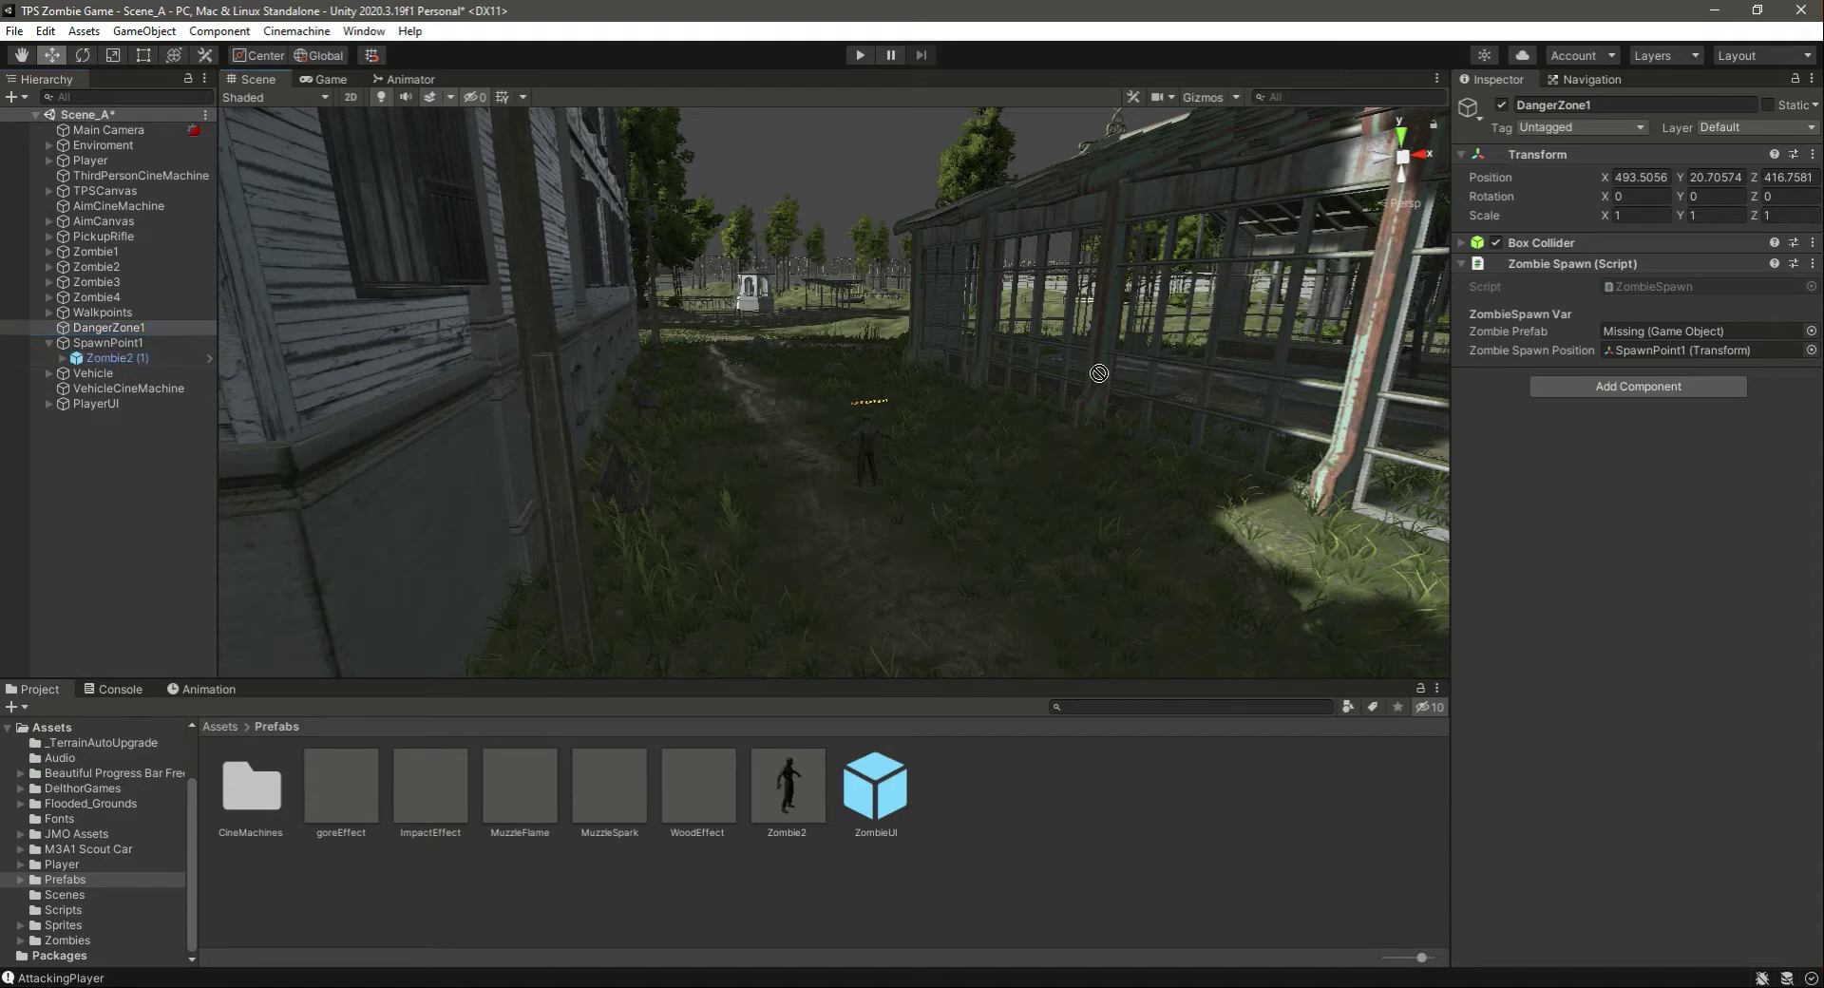
{"action": "left_click_drag", "start_coordinate": [1606, 336], "coordinate": [1633, 335]}
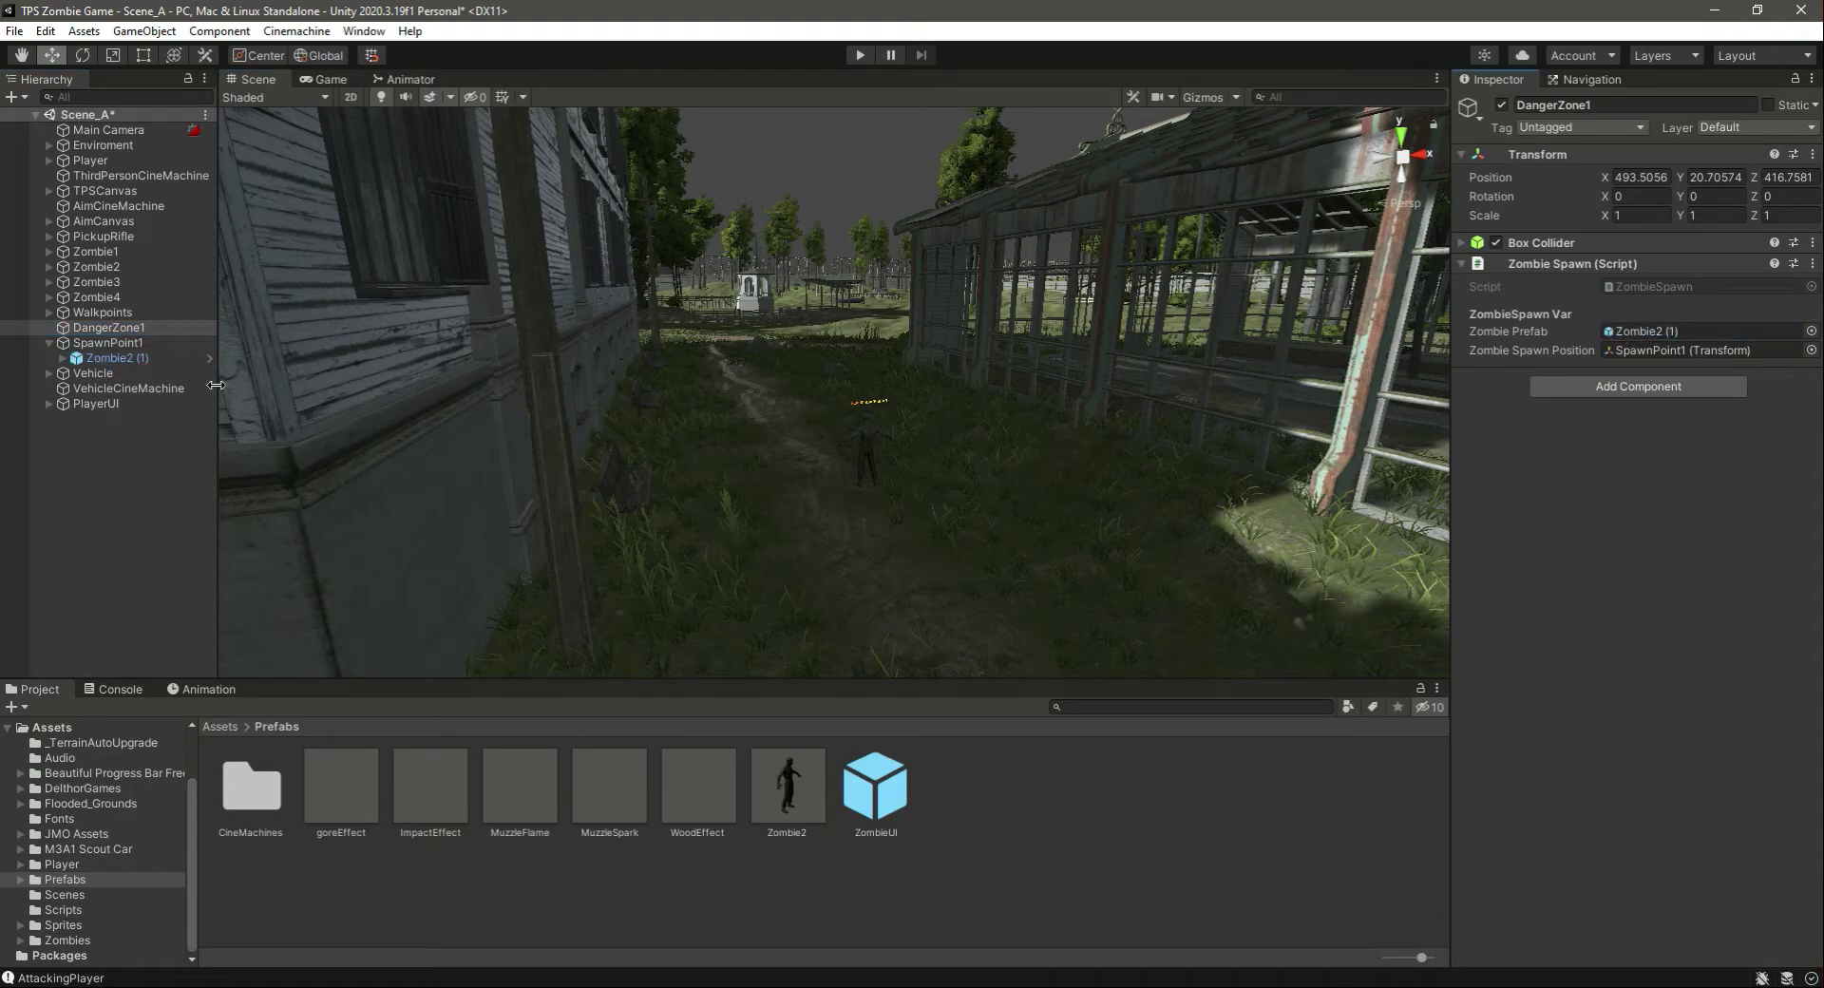
Assign Player to Zombie2 (1)'s Player Body and the Player's LookPoint to its Look Point, and save the scene
{"action": "left_click", "coordinate": [180, 358]}
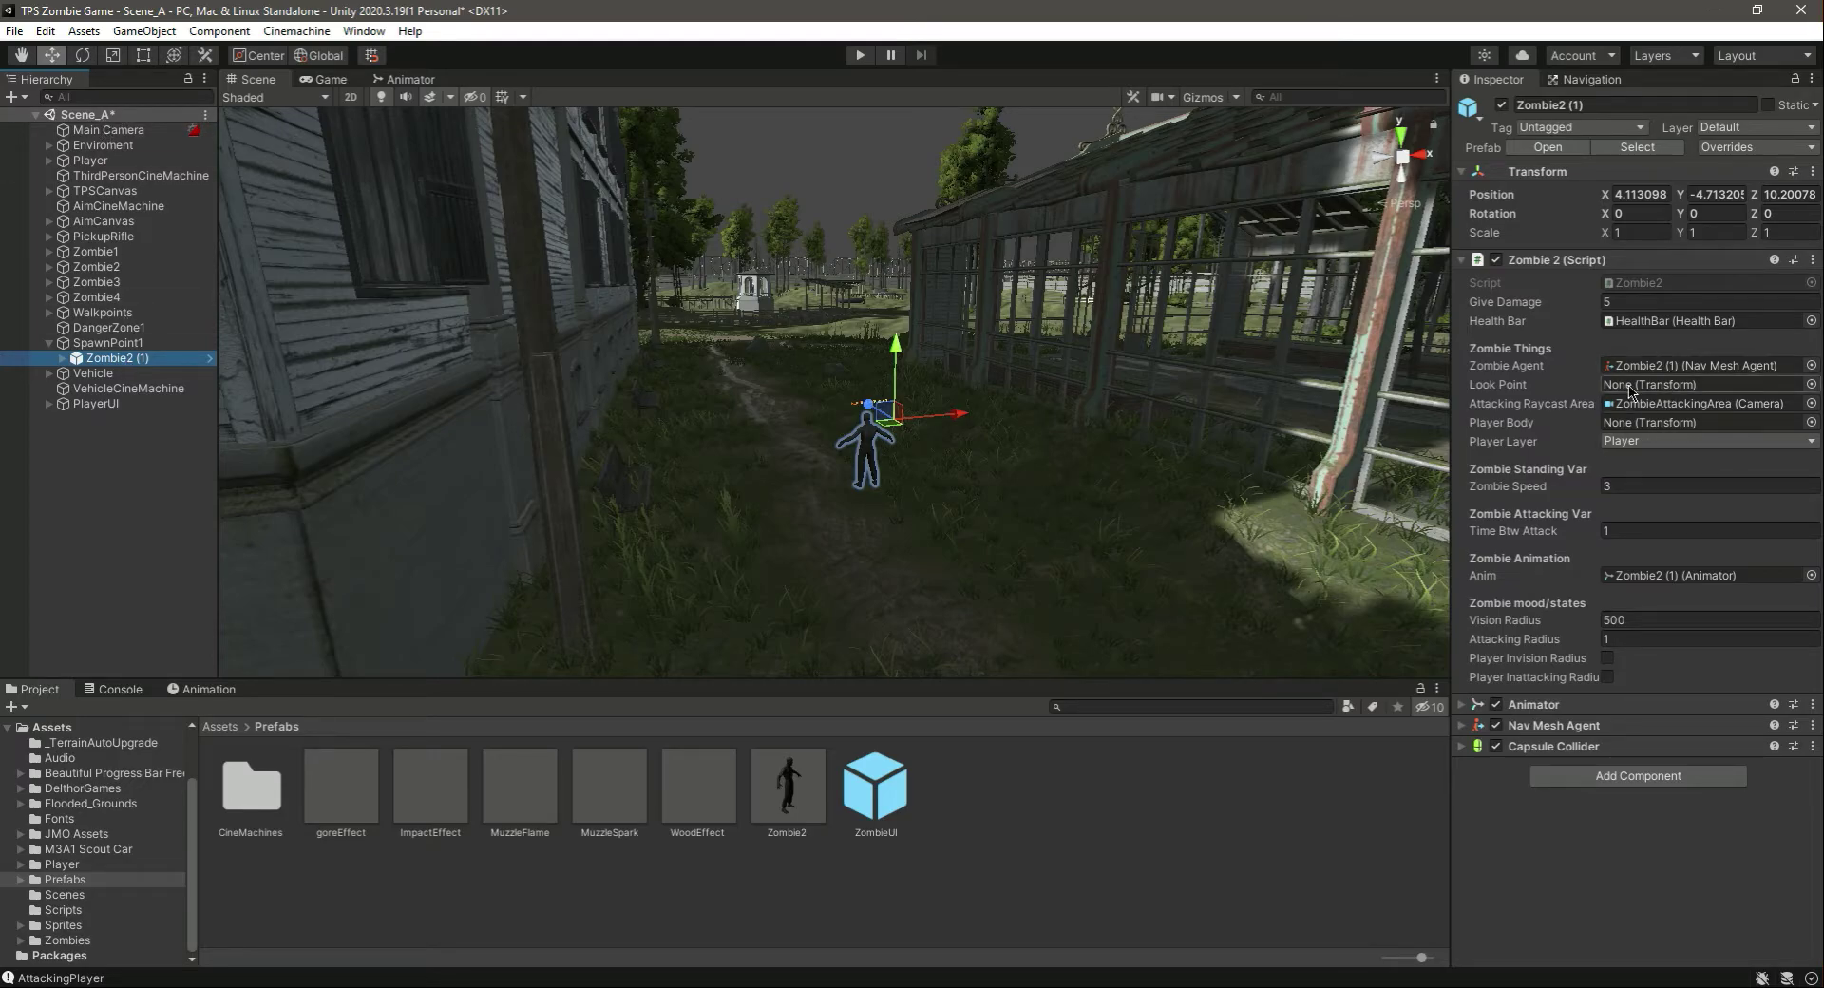
{"action": "left_click", "coordinate": [799, 795]}
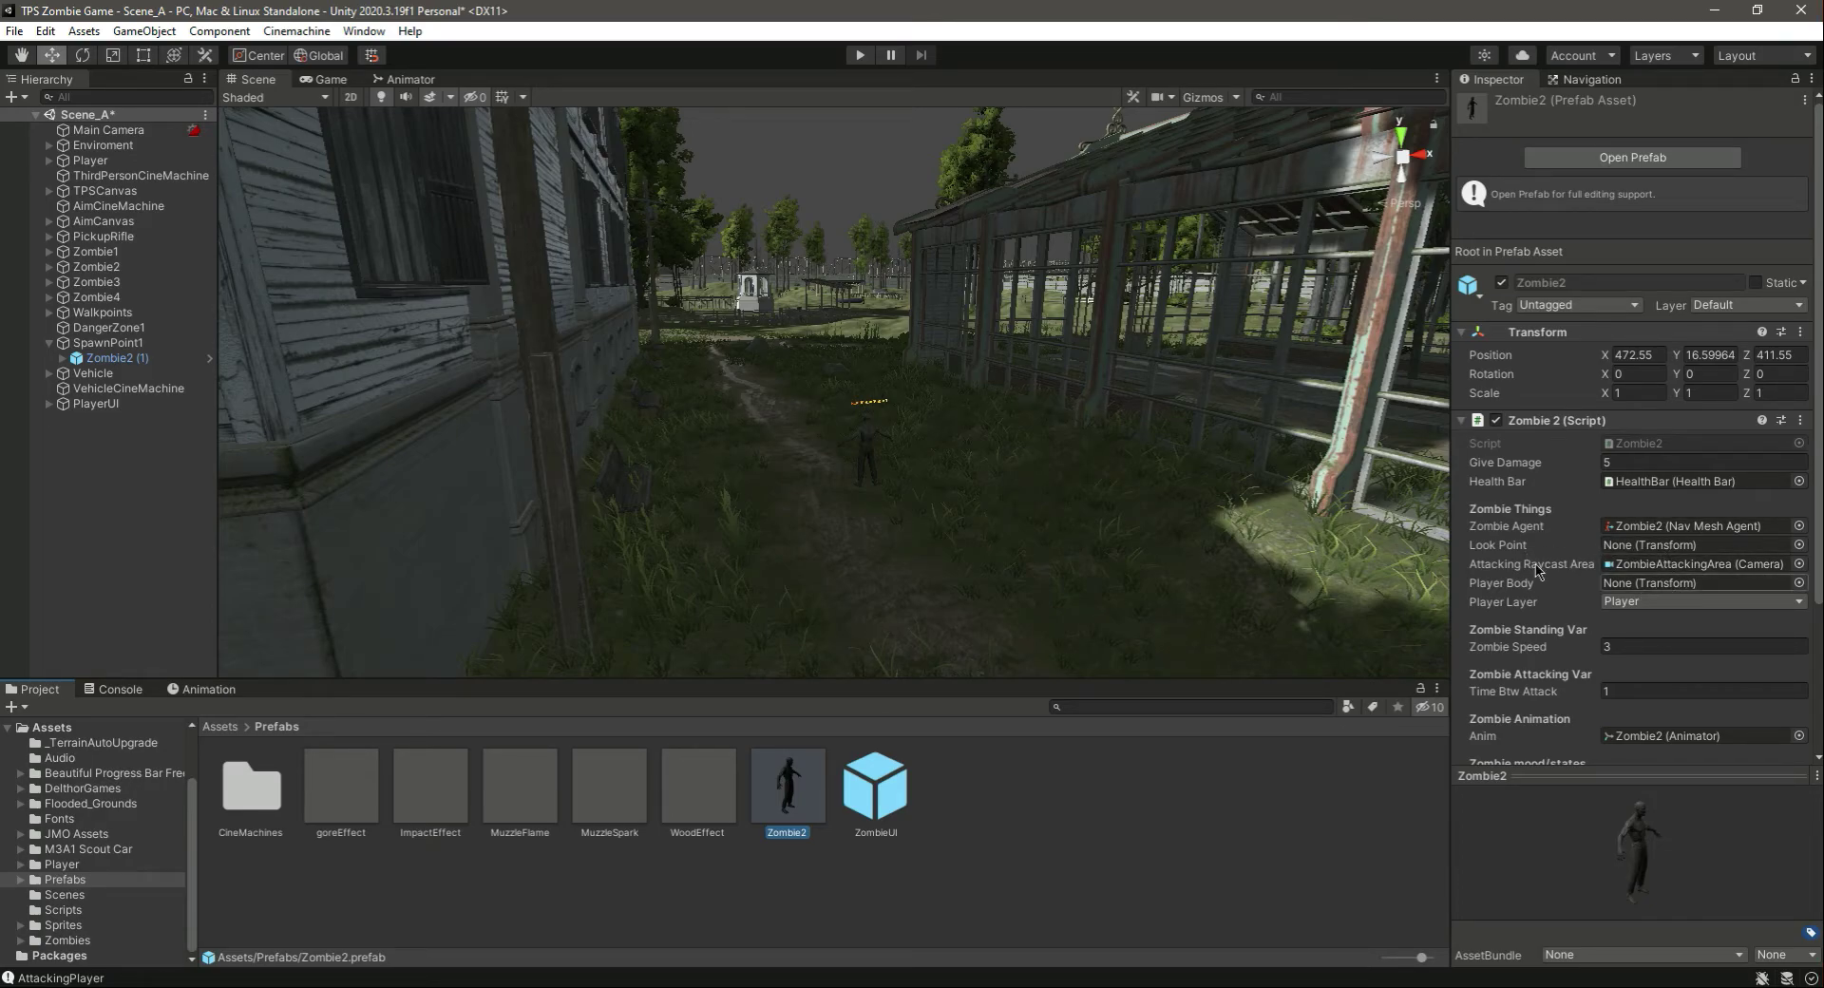
{"action": "left_click", "coordinate": [114, 358]}
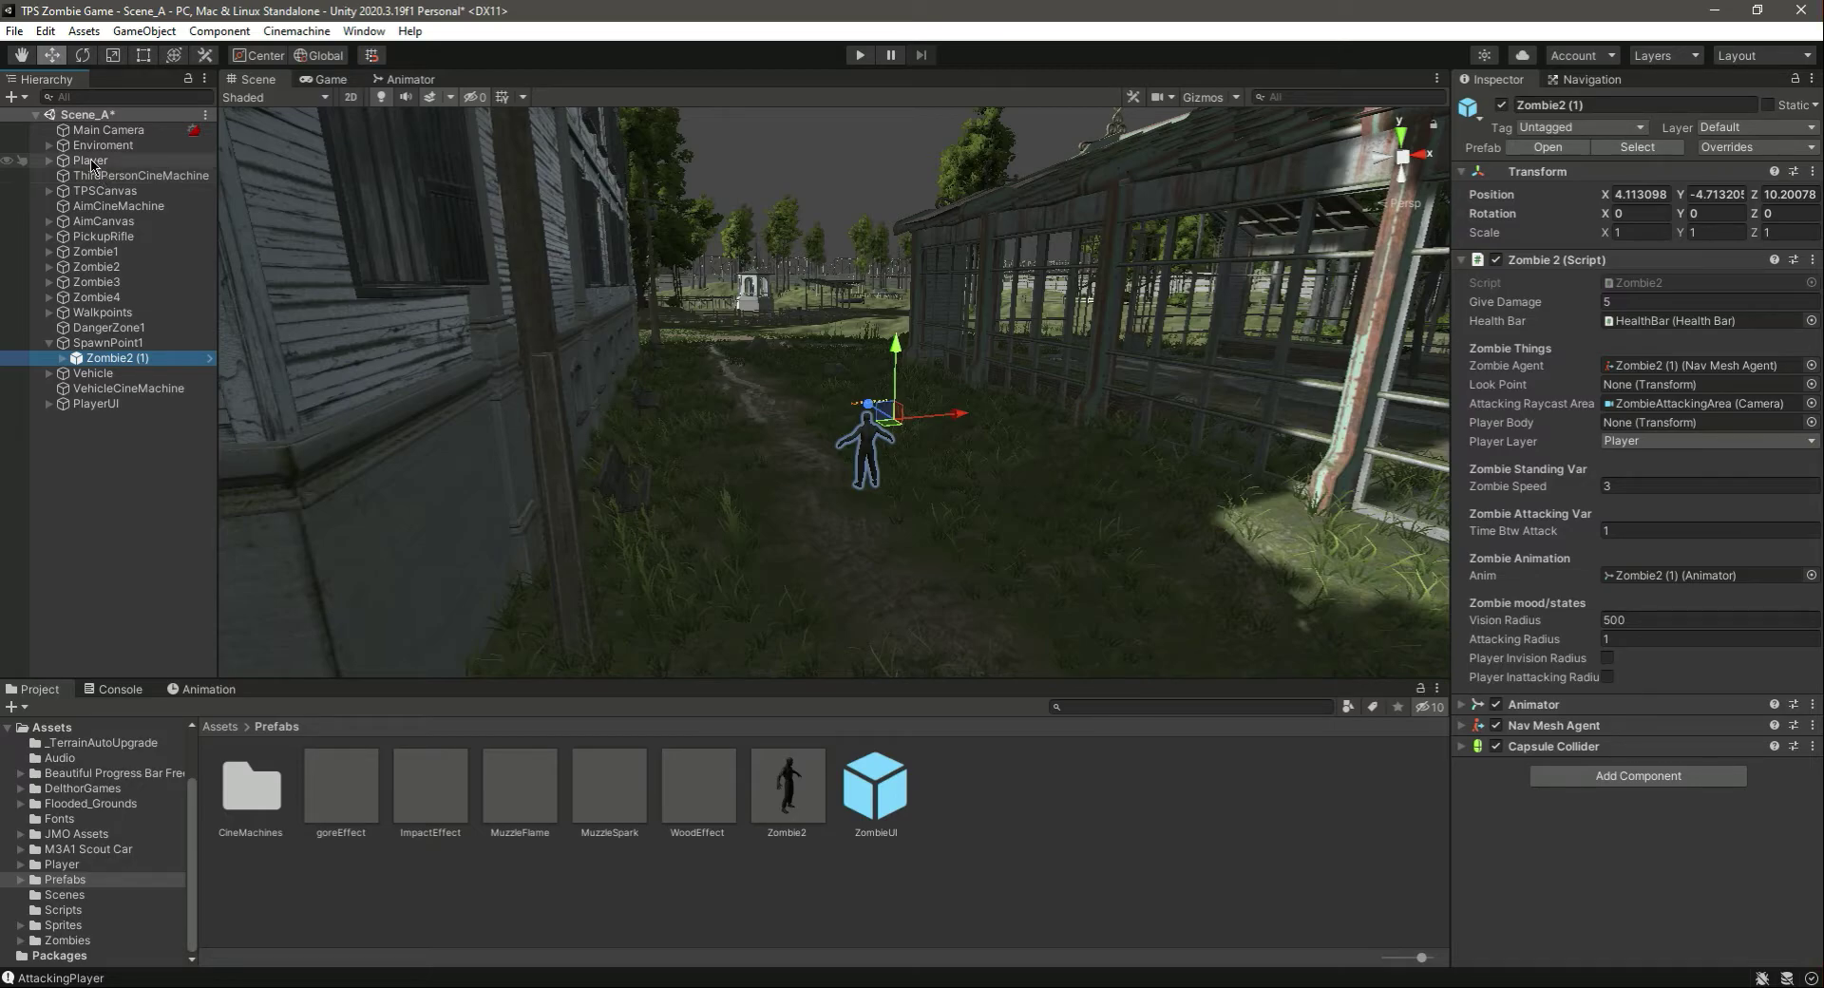
{"action": "left_click_drag", "start_coordinate": [91, 163], "coordinate": [1652, 408]}
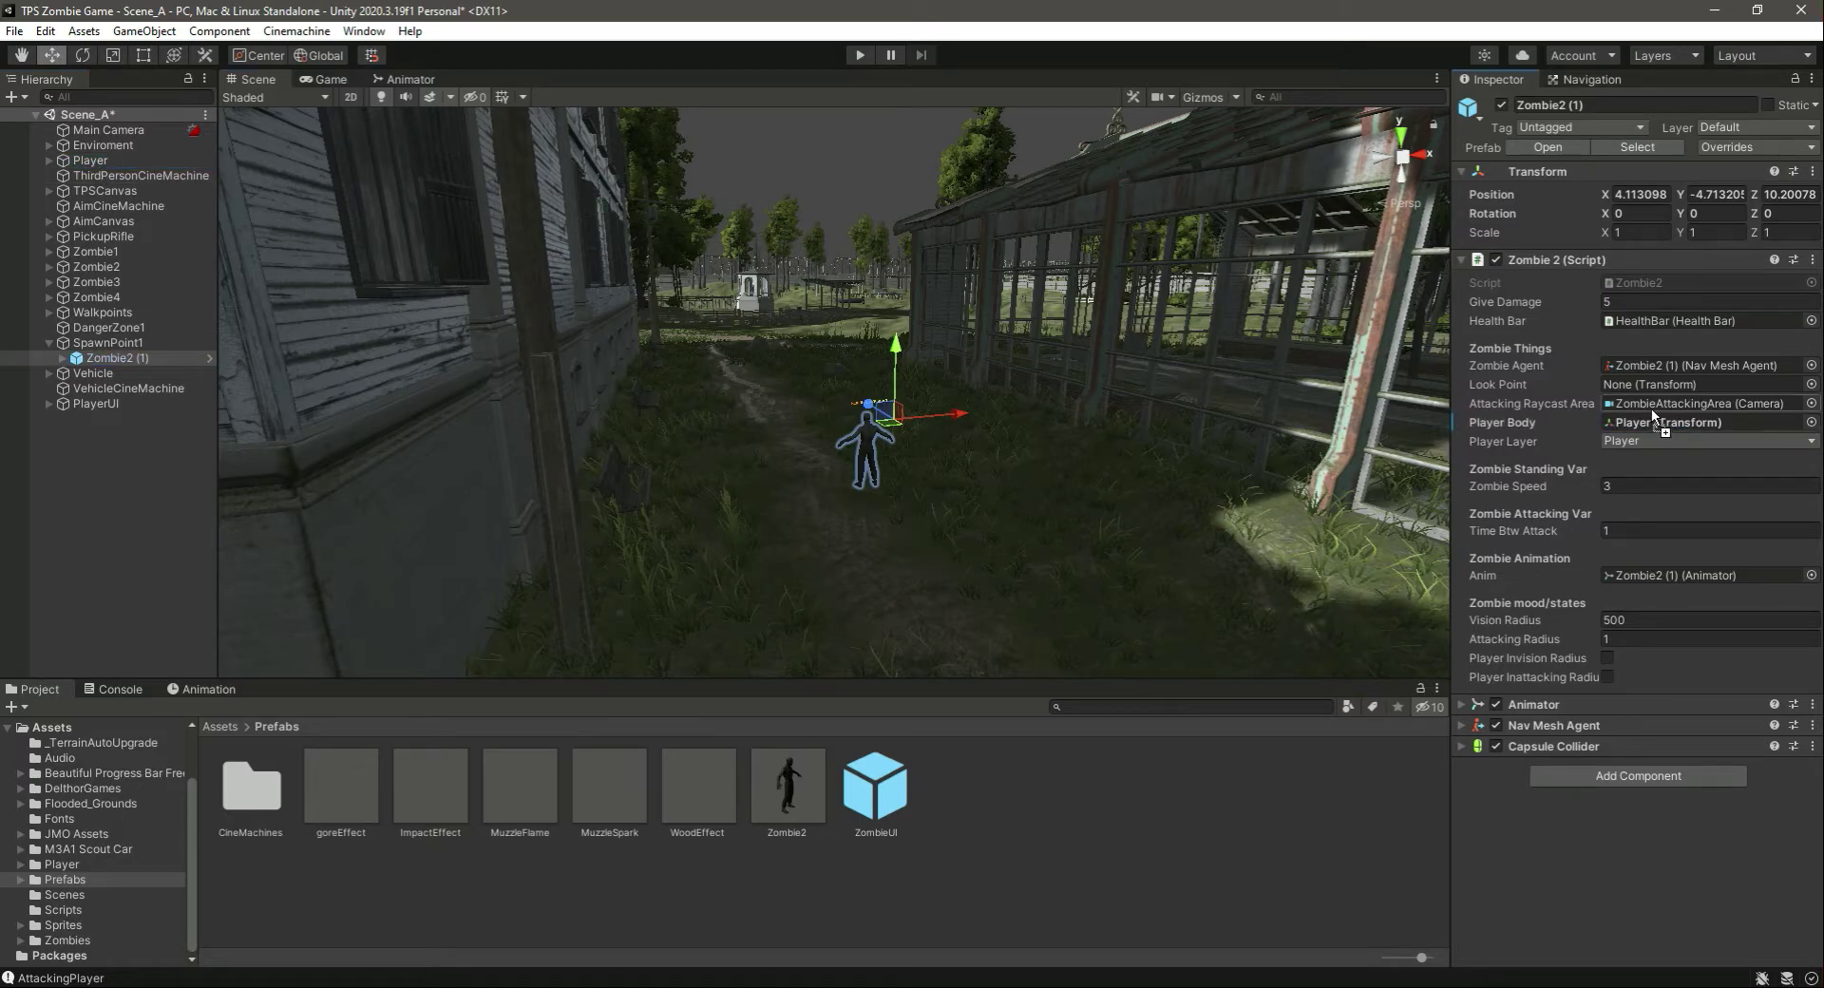
{"action": "left_click", "coordinate": [49, 160]}
{"action": "mouse_move", "coordinate": [112, 220]}
{"action": "left_mouse_down"}
{"action": "mouse_move", "coordinate": [99, 203]}
{"action": "mouse_move", "coordinate": [1628, 333]}
{"action": "mouse_move", "coordinate": [1682, 385]}
{"action": "left_mouse_up"}
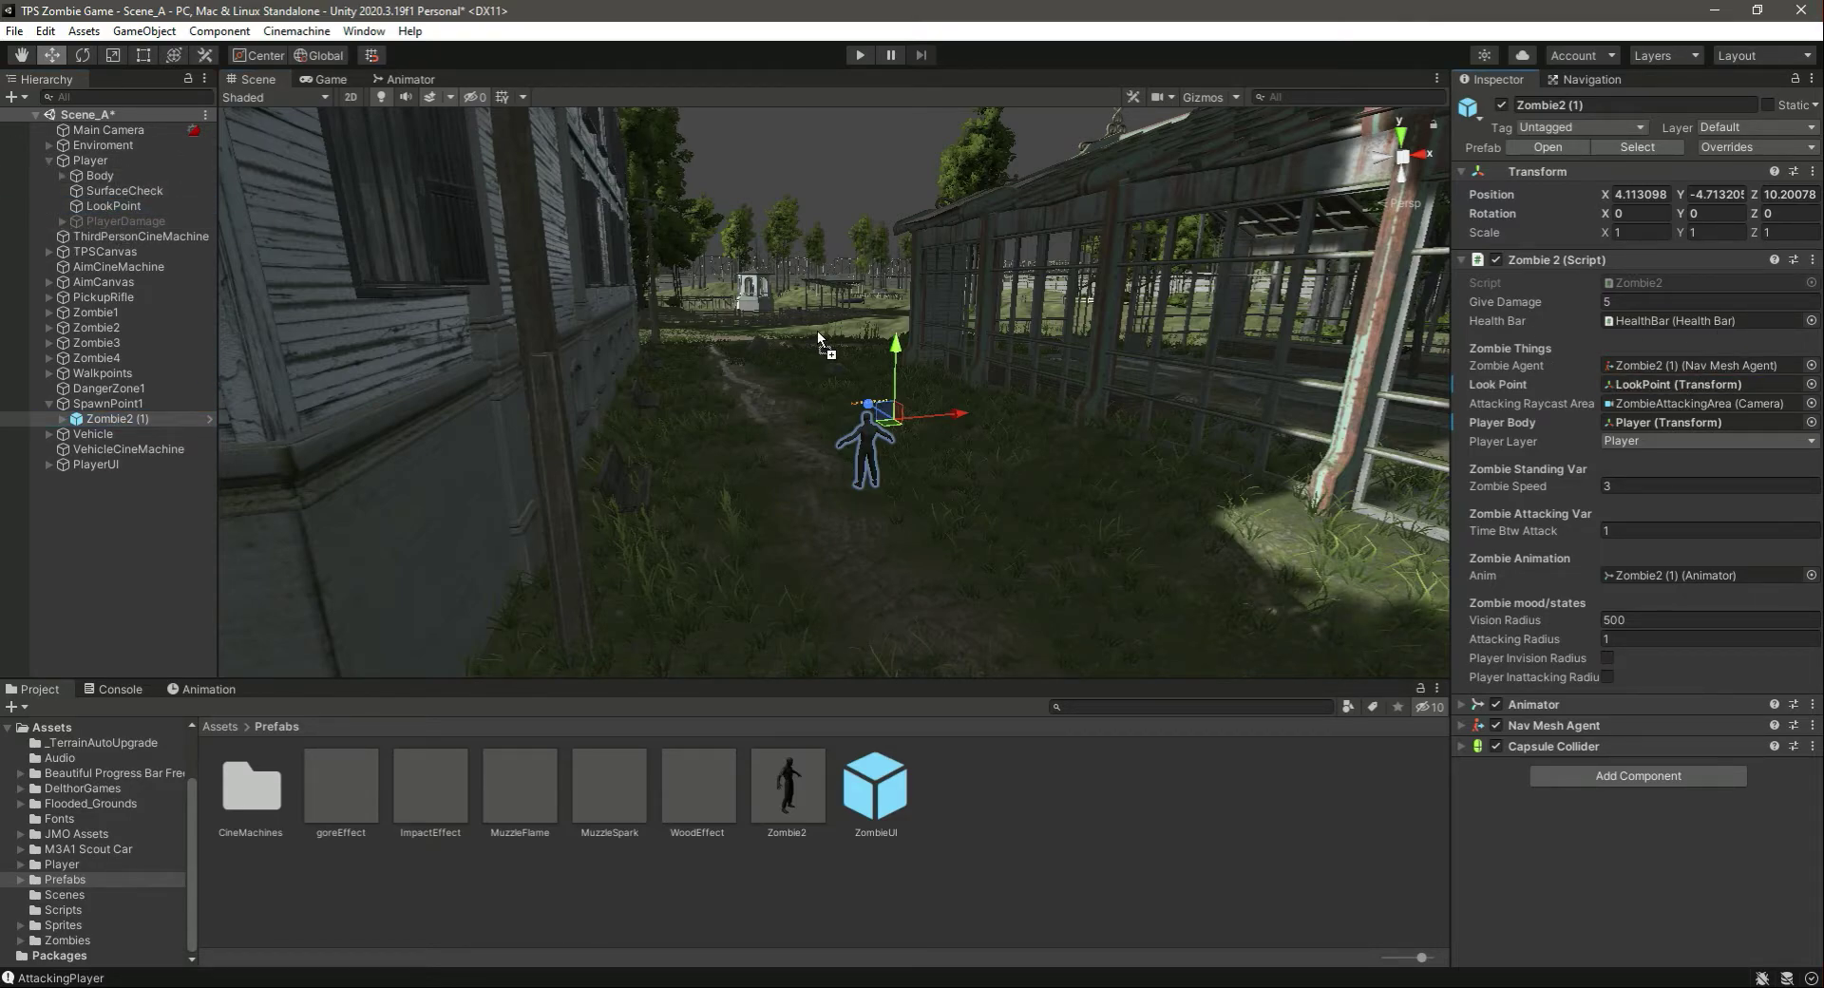
{"action": "key", "text": "ctrl+s"}
{"action": "left_click", "coordinate": [49, 159]}
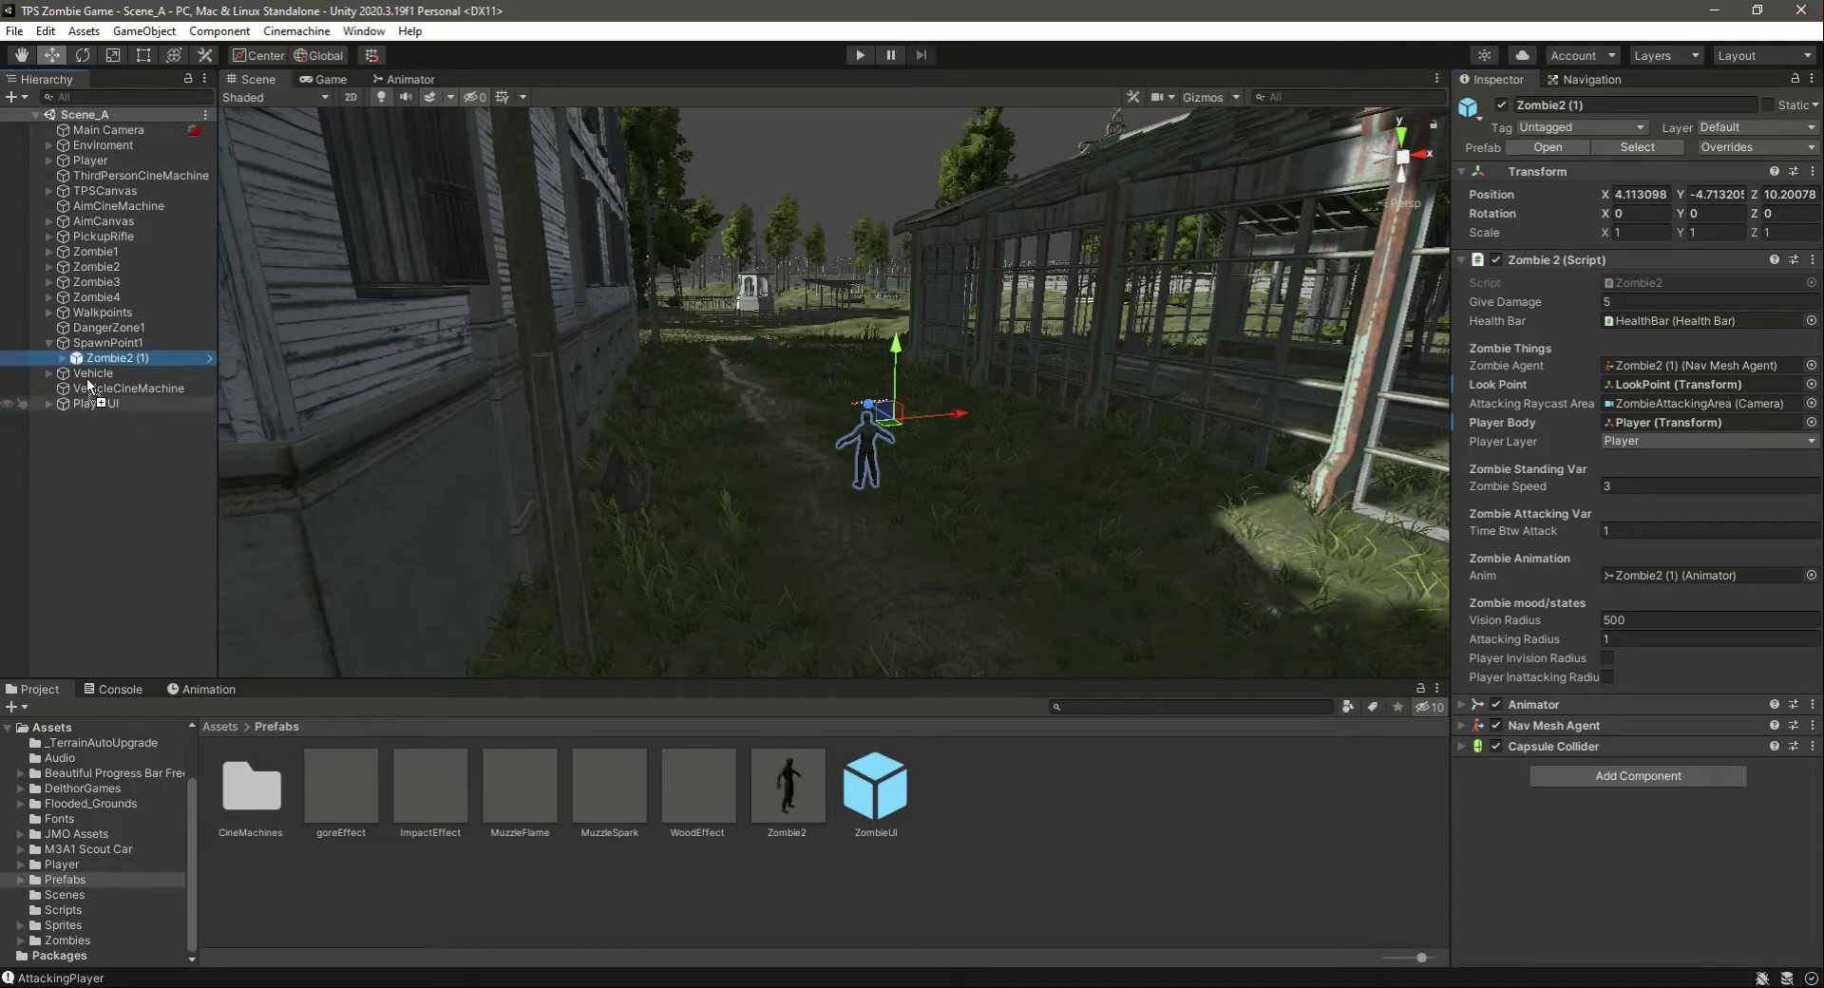
{"action": "left_click", "coordinate": [48, 343]}
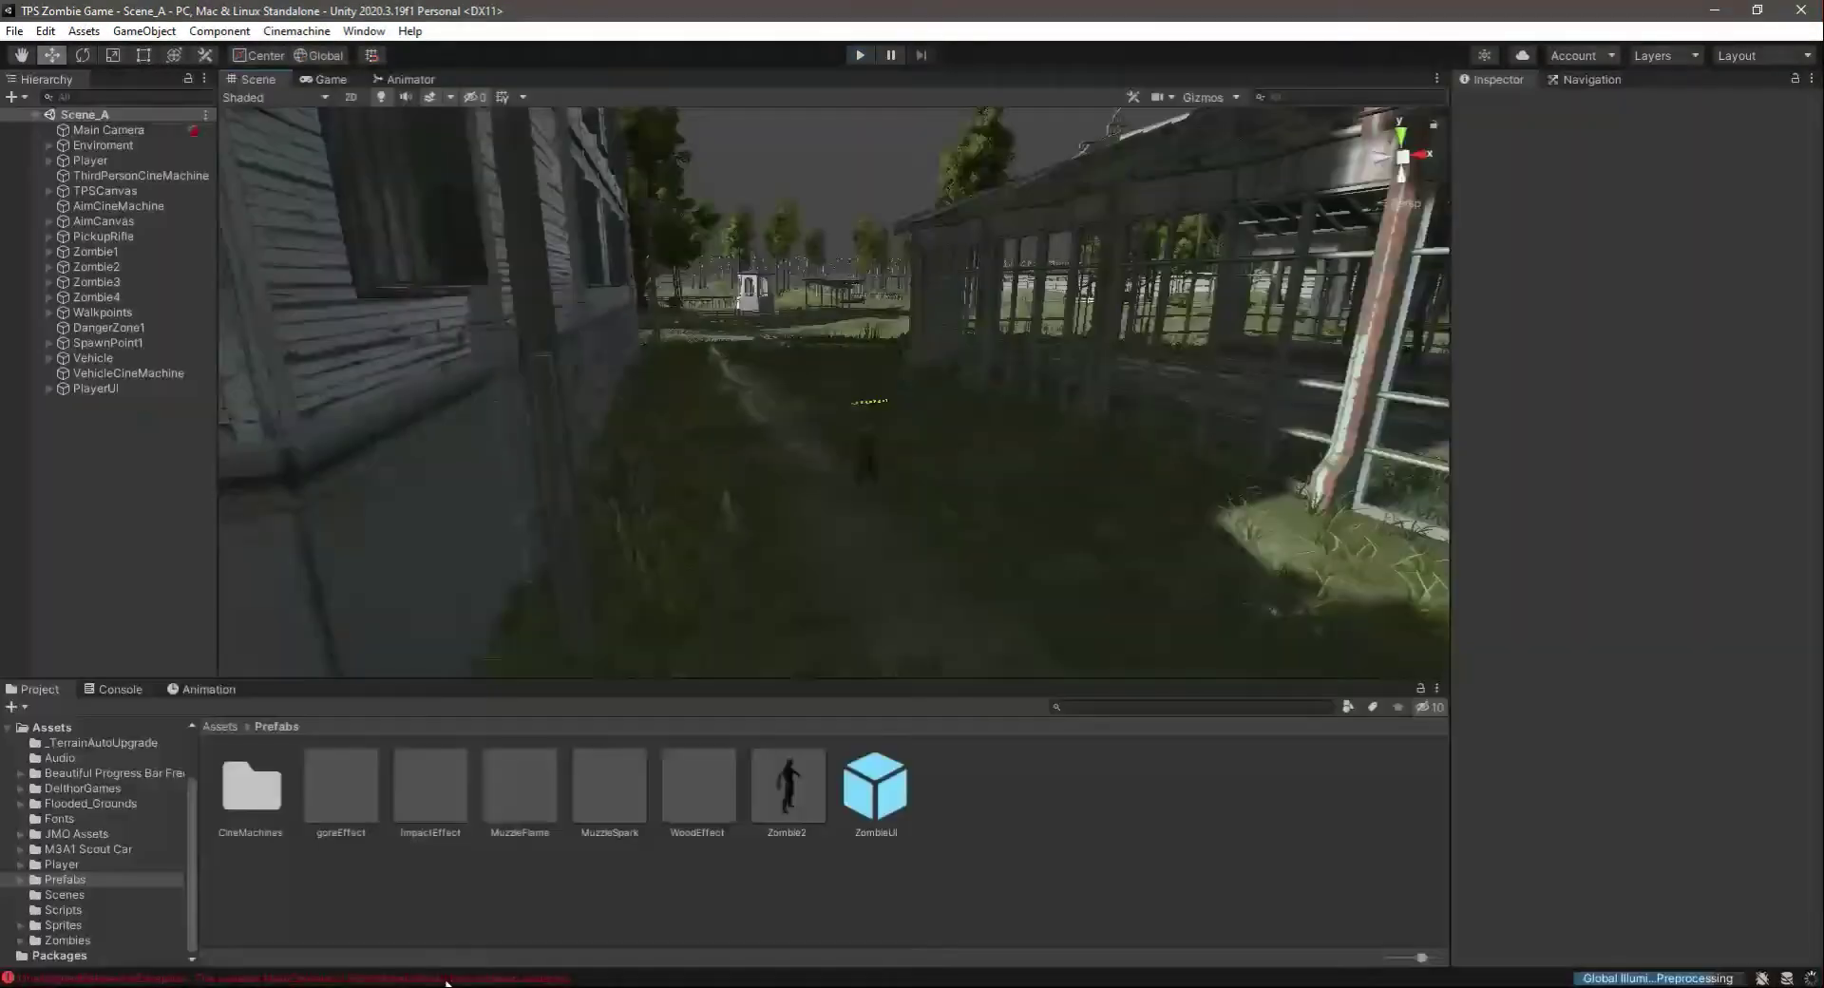
Inspect the console error and assign Main Camera to the Main Camera field of the ZombieUI under Zombie2 (1)
{"action": "left_click", "coordinate": [444, 978]}
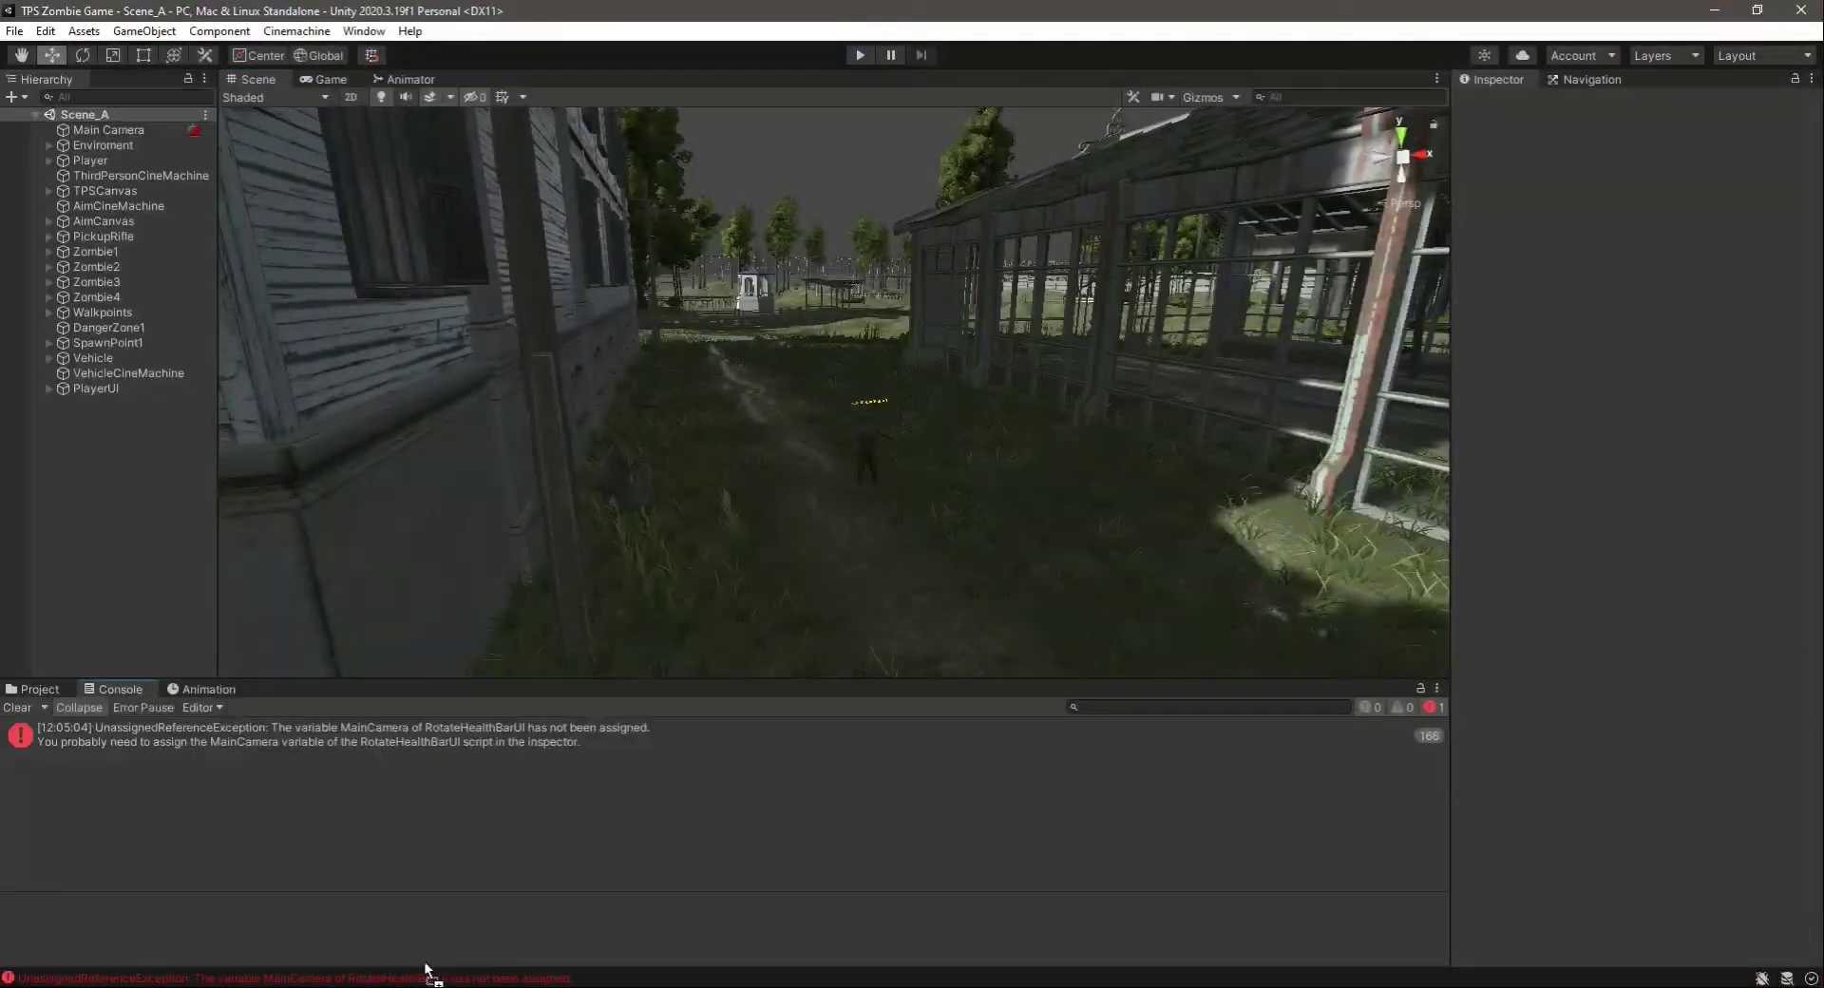
{"action": "left_click", "coordinate": [281, 742]}
{"action": "left_click", "coordinate": [126, 407]}
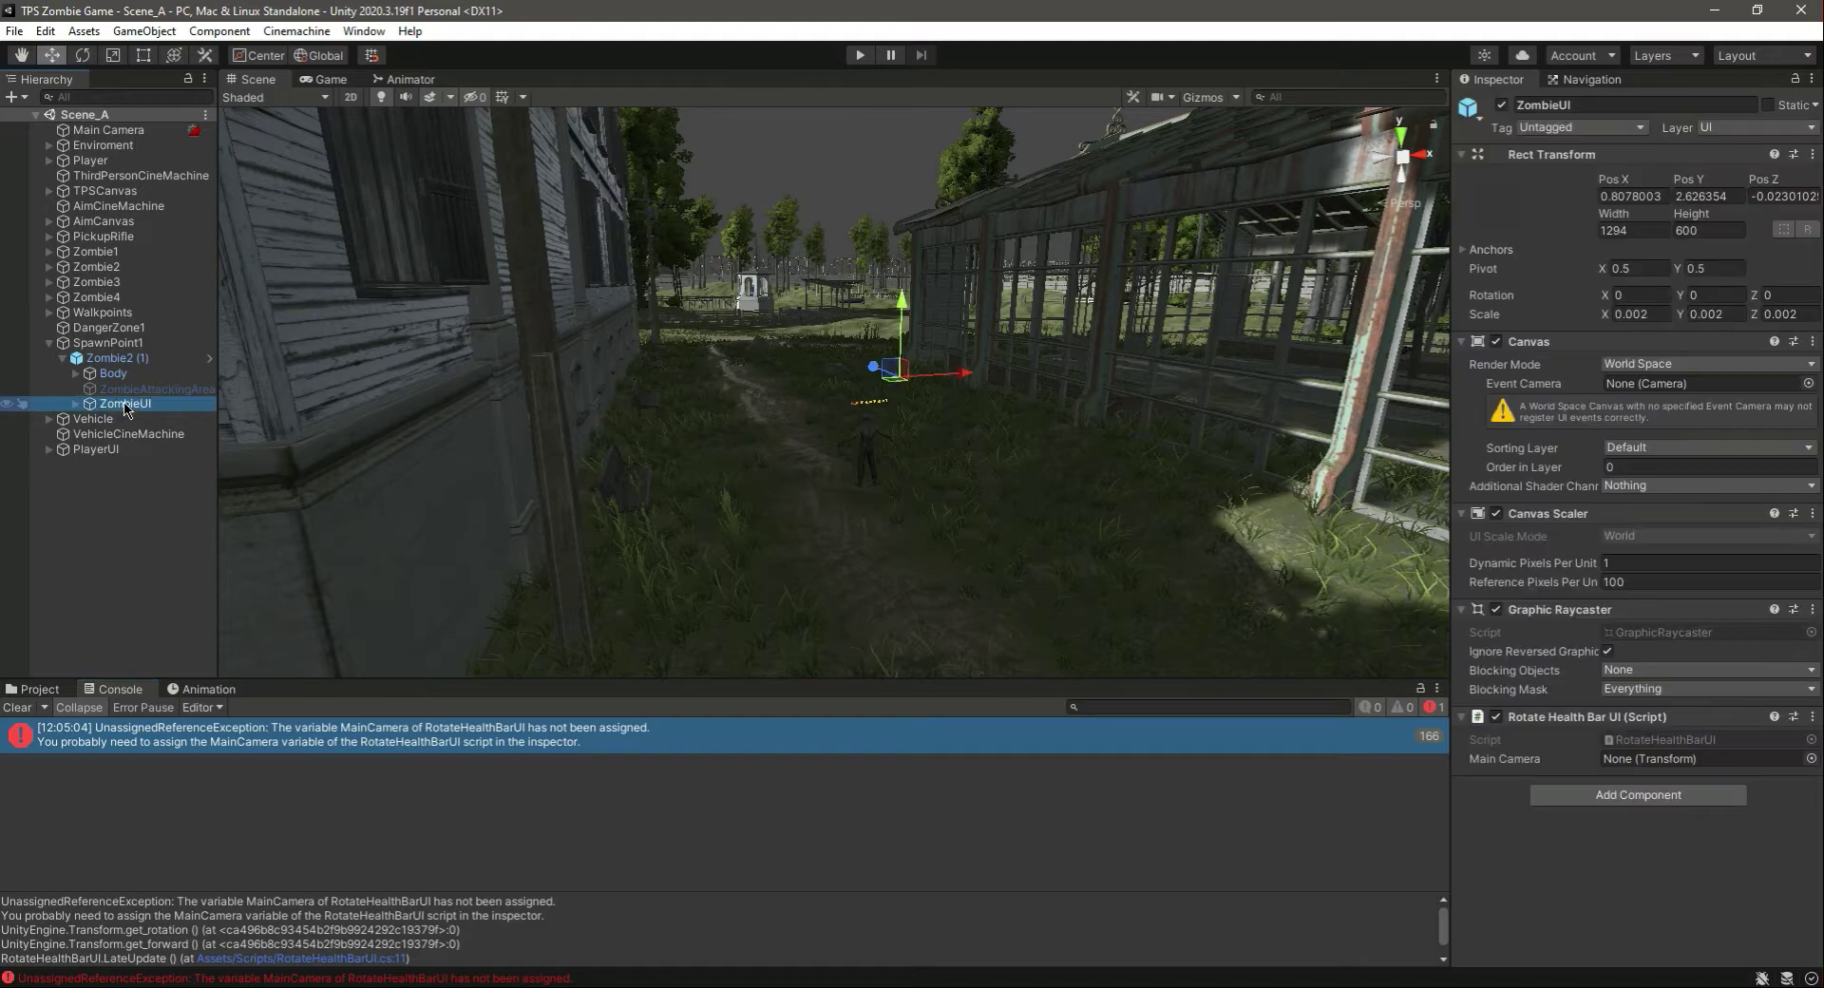
{"action": "left_click", "coordinate": [34, 690]}
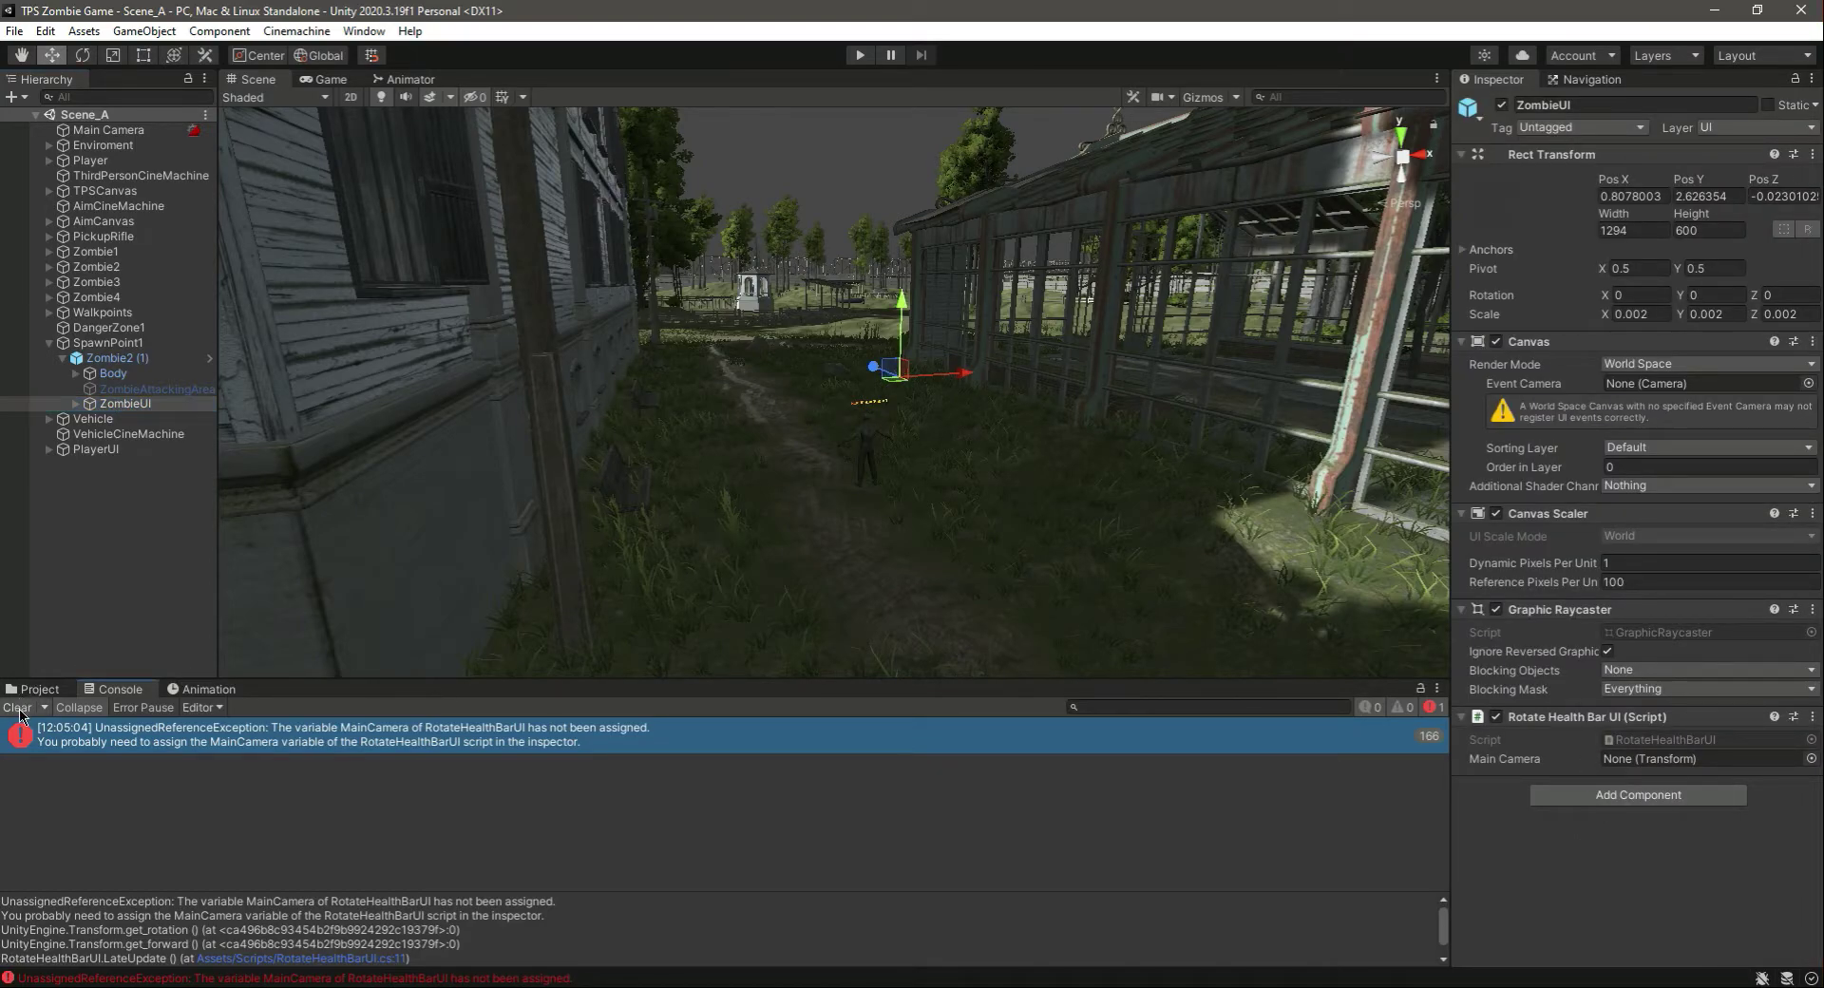
{"action": "left_click", "coordinate": [138, 403]}
{"action": "left_click_drag", "start_coordinate": [106, 130], "coordinate": [1672, 765]}
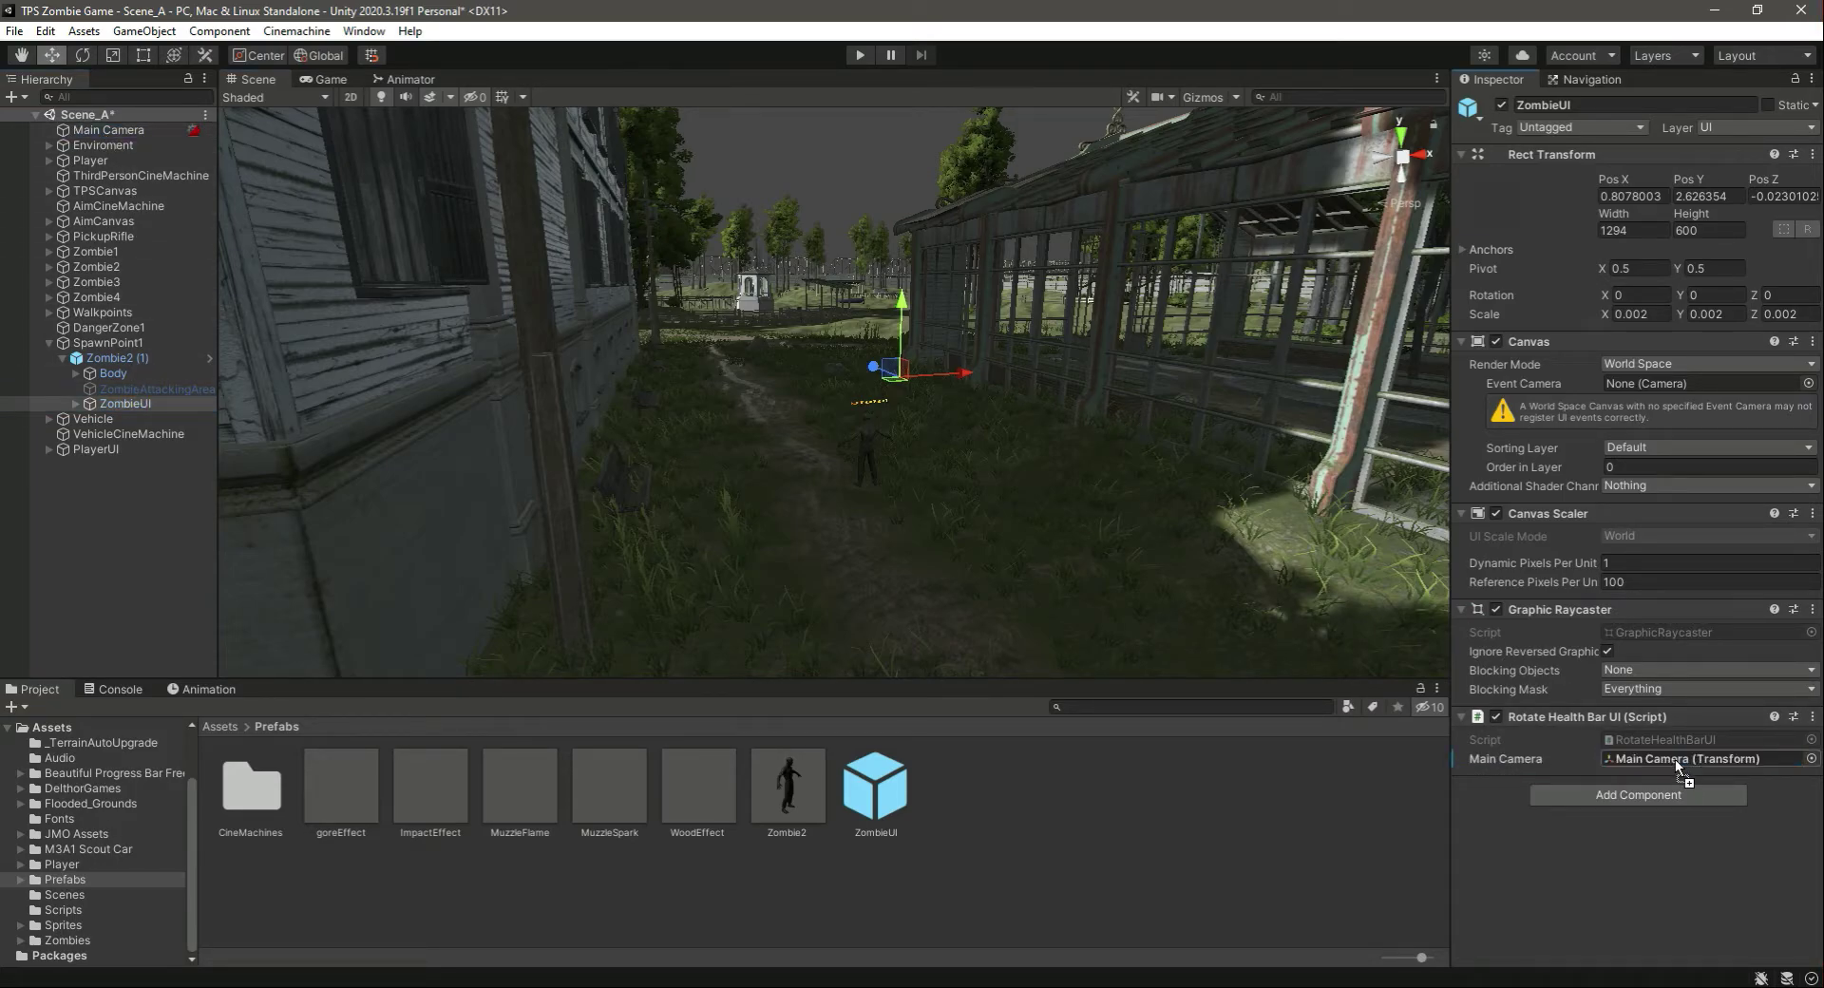
{"action": "left_click", "coordinate": [116, 359]}
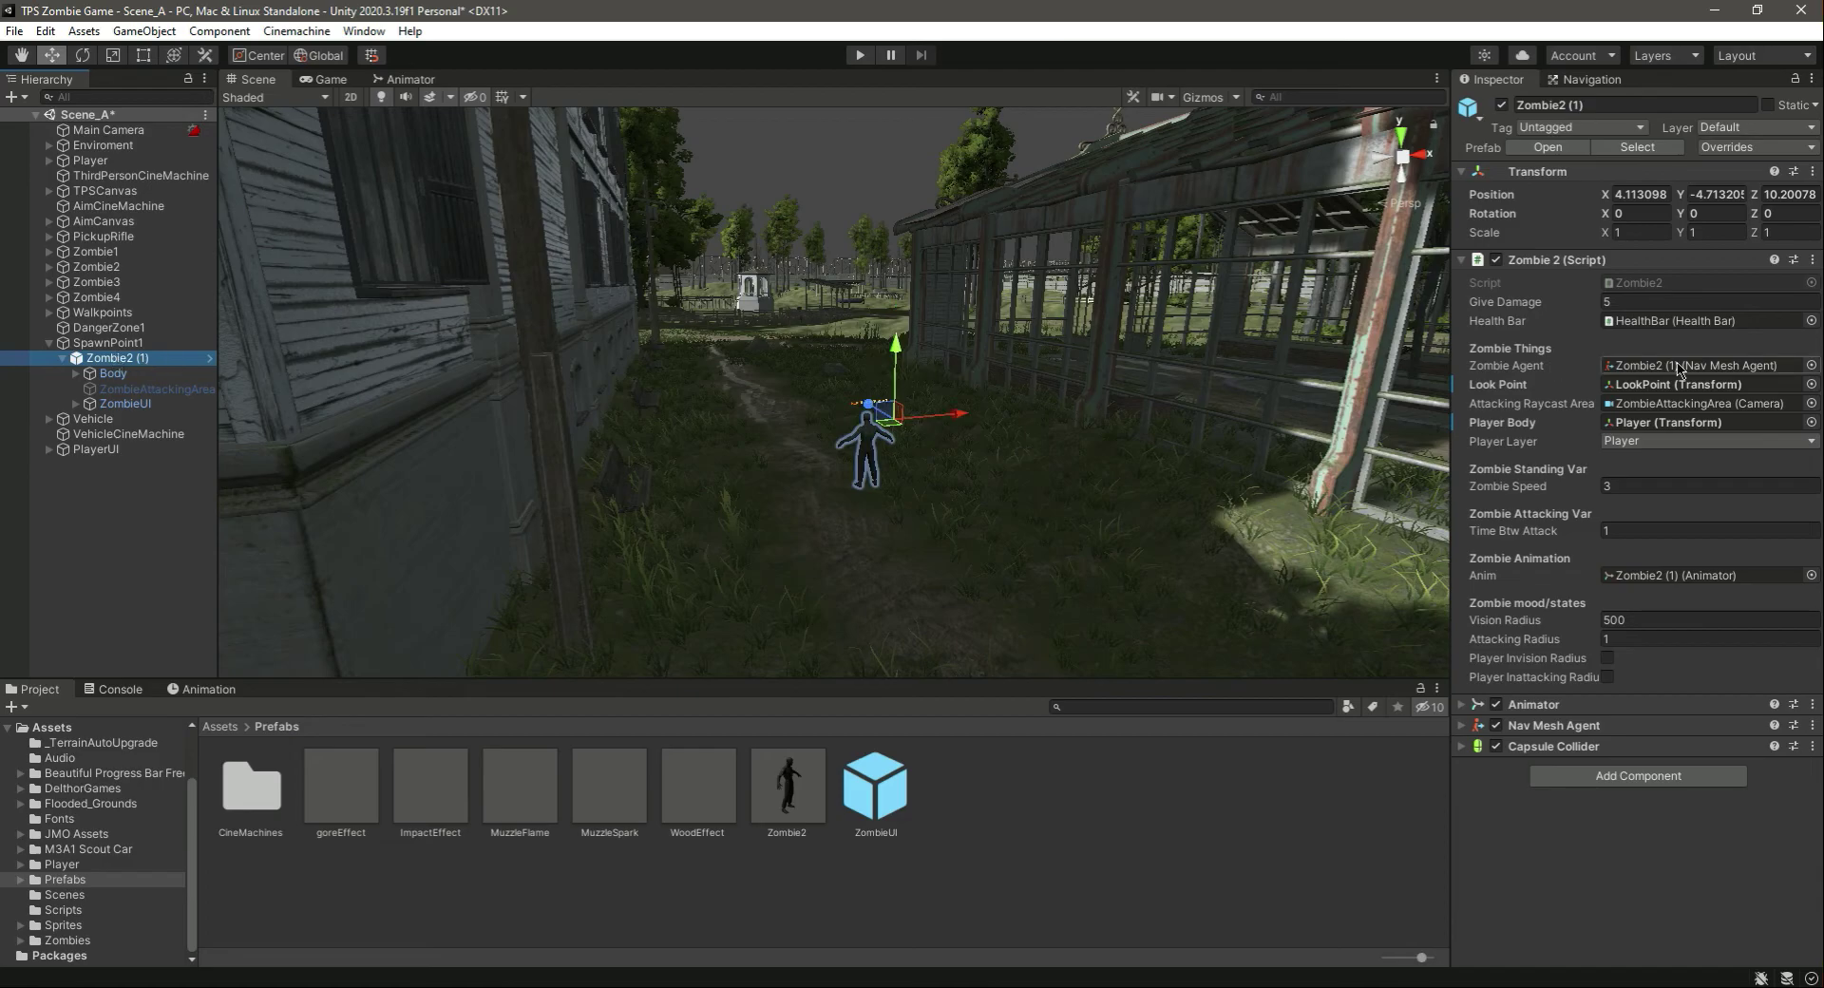
Collapse SpawnPoint1 in the hierarchy, save the scene and start the game in Play mode
{"action": "left_click", "coordinate": [60, 358]}
{"action": "left_click", "coordinate": [49, 343]}
{"action": "left_click", "coordinate": [141, 474]}
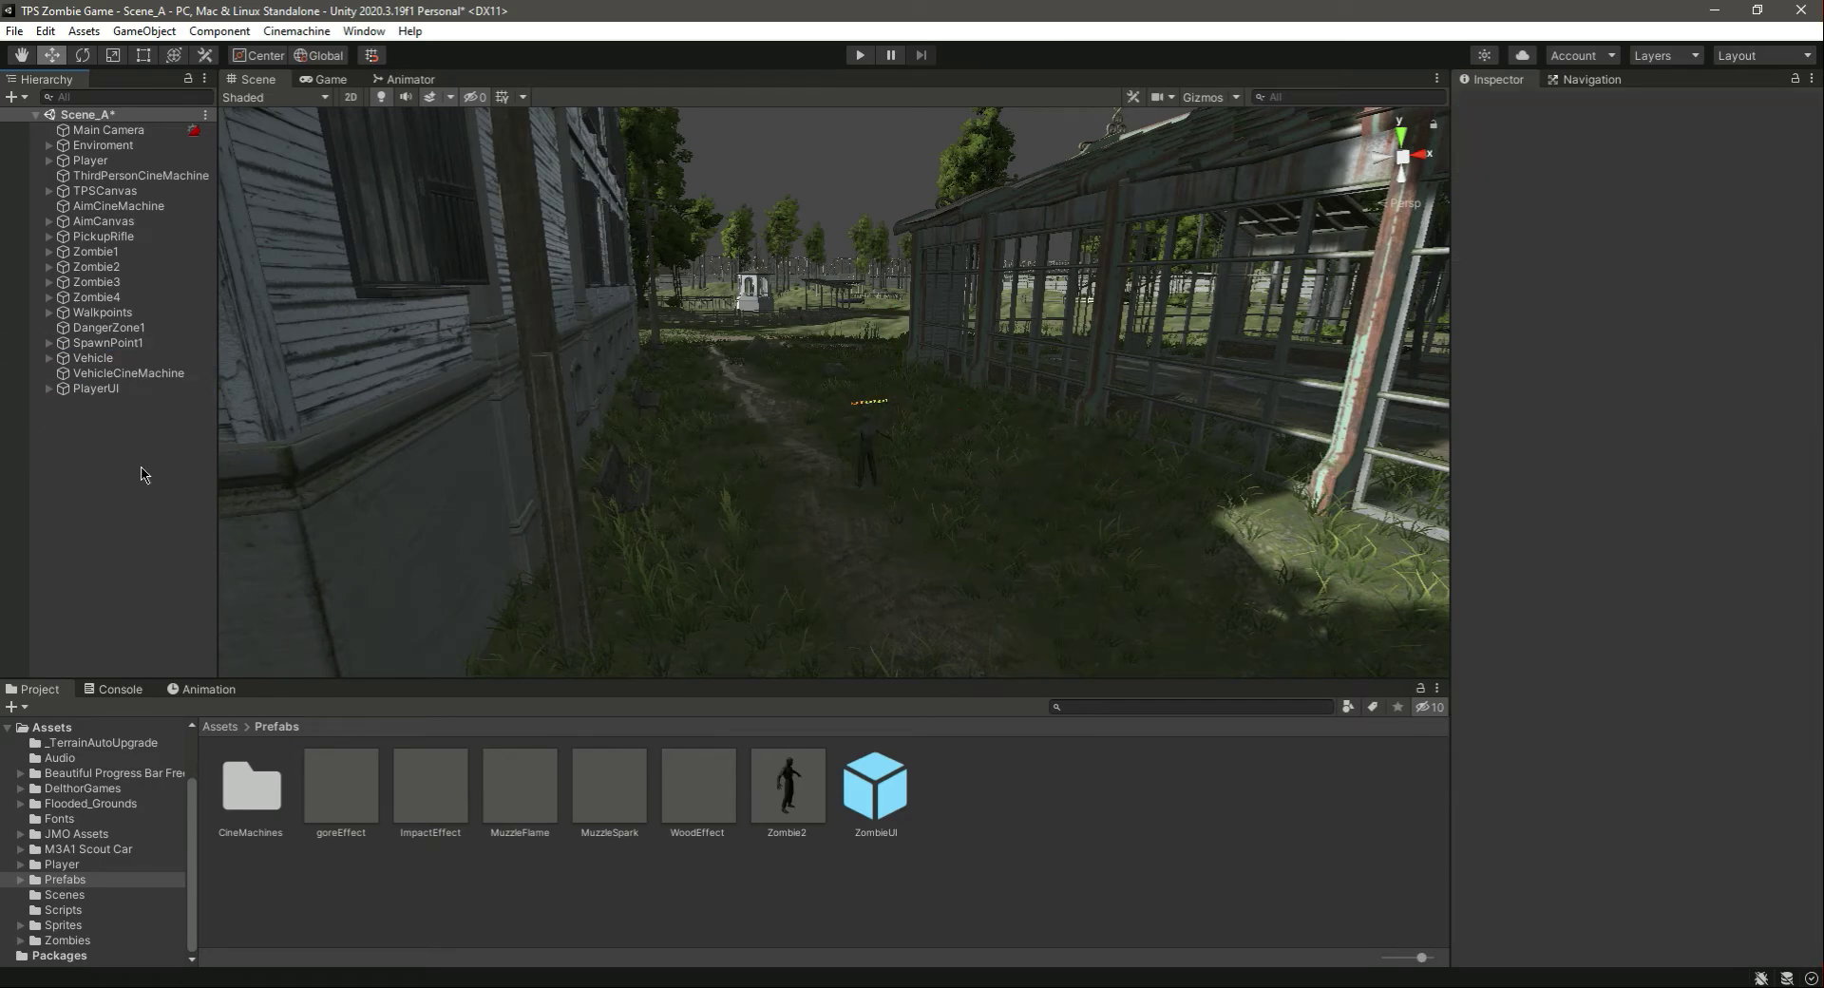
{"action": "left_click", "coordinate": [865, 64]}
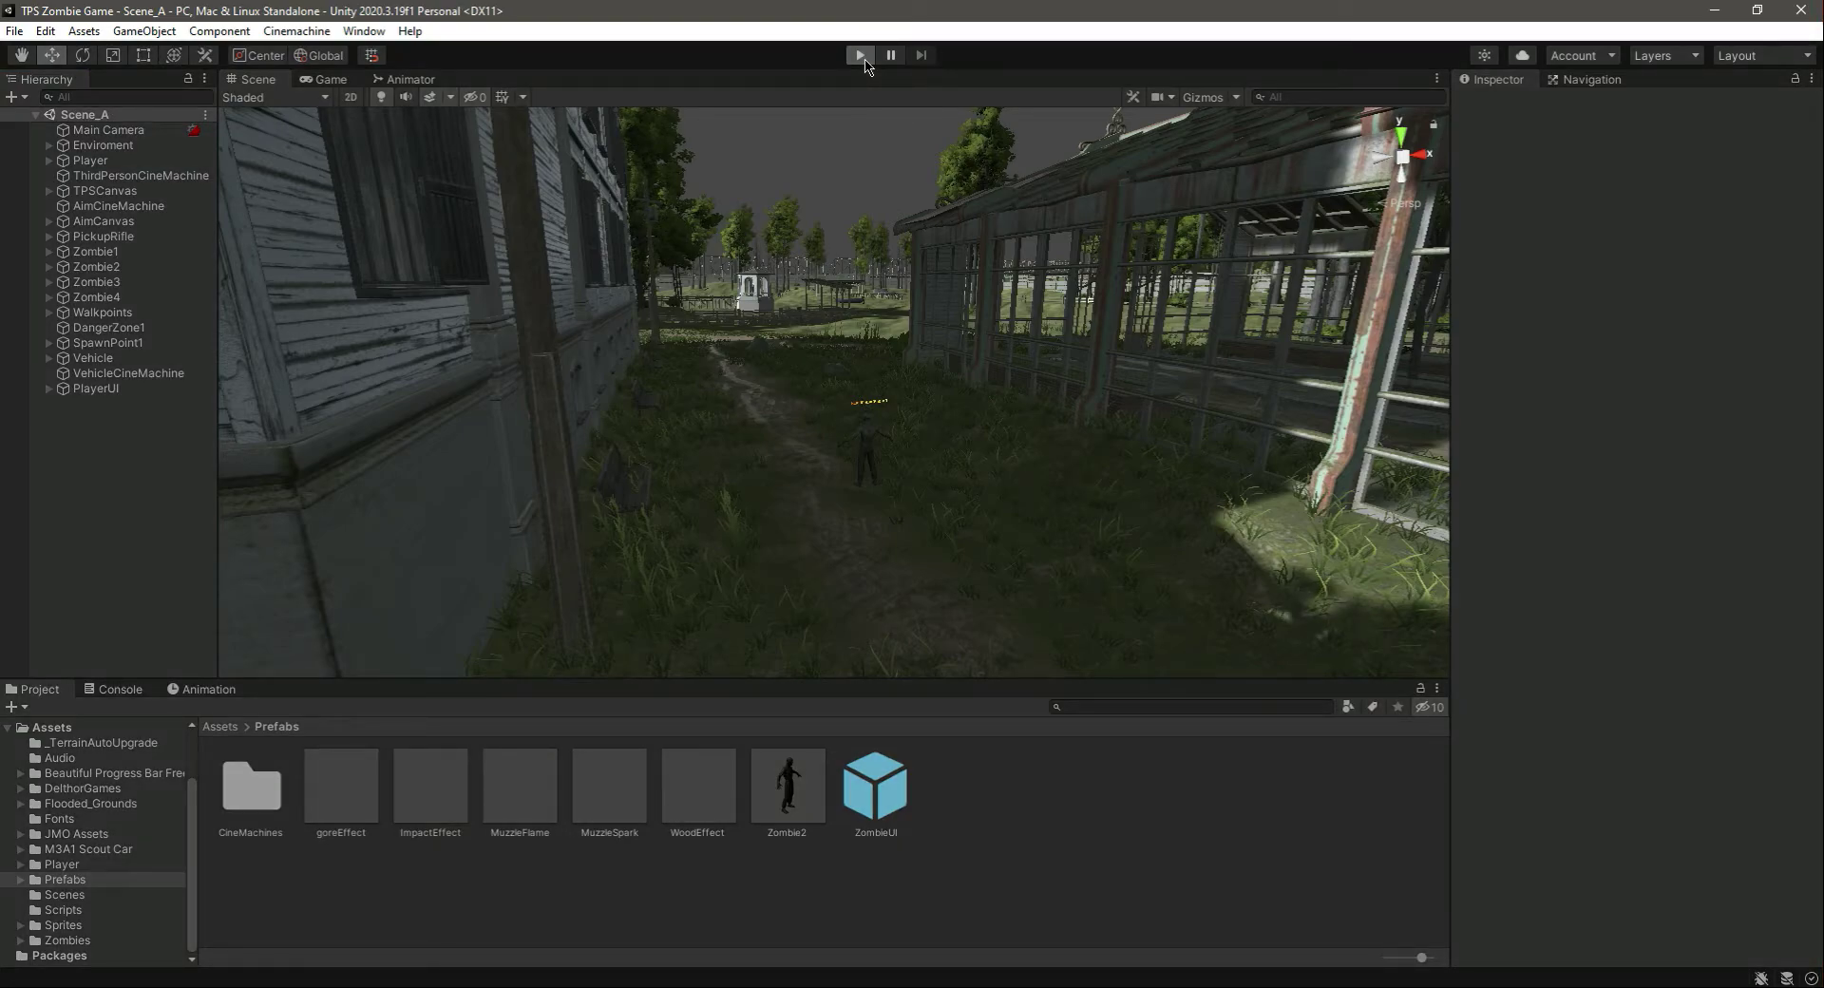
{"action": "left_click", "coordinate": [861, 57]}
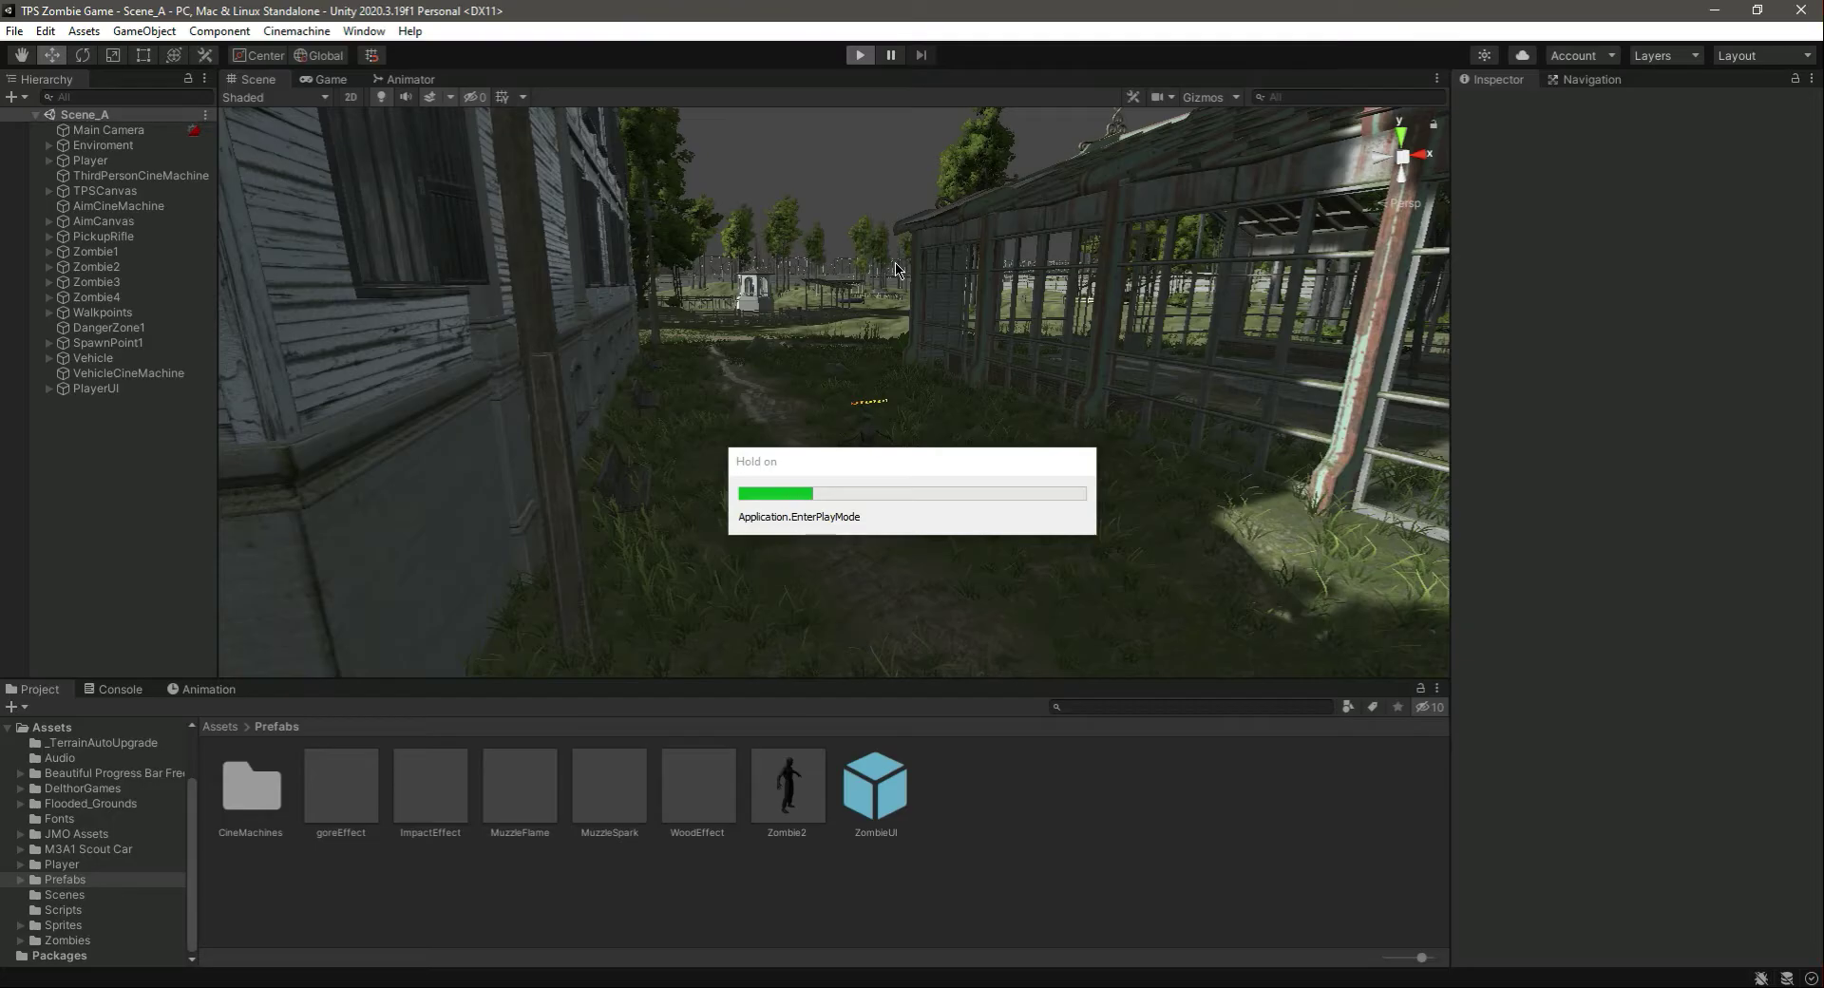
Run the player into the wooden cabin to collect the rifle and head back outside
{"action": "key", "text": "w"}
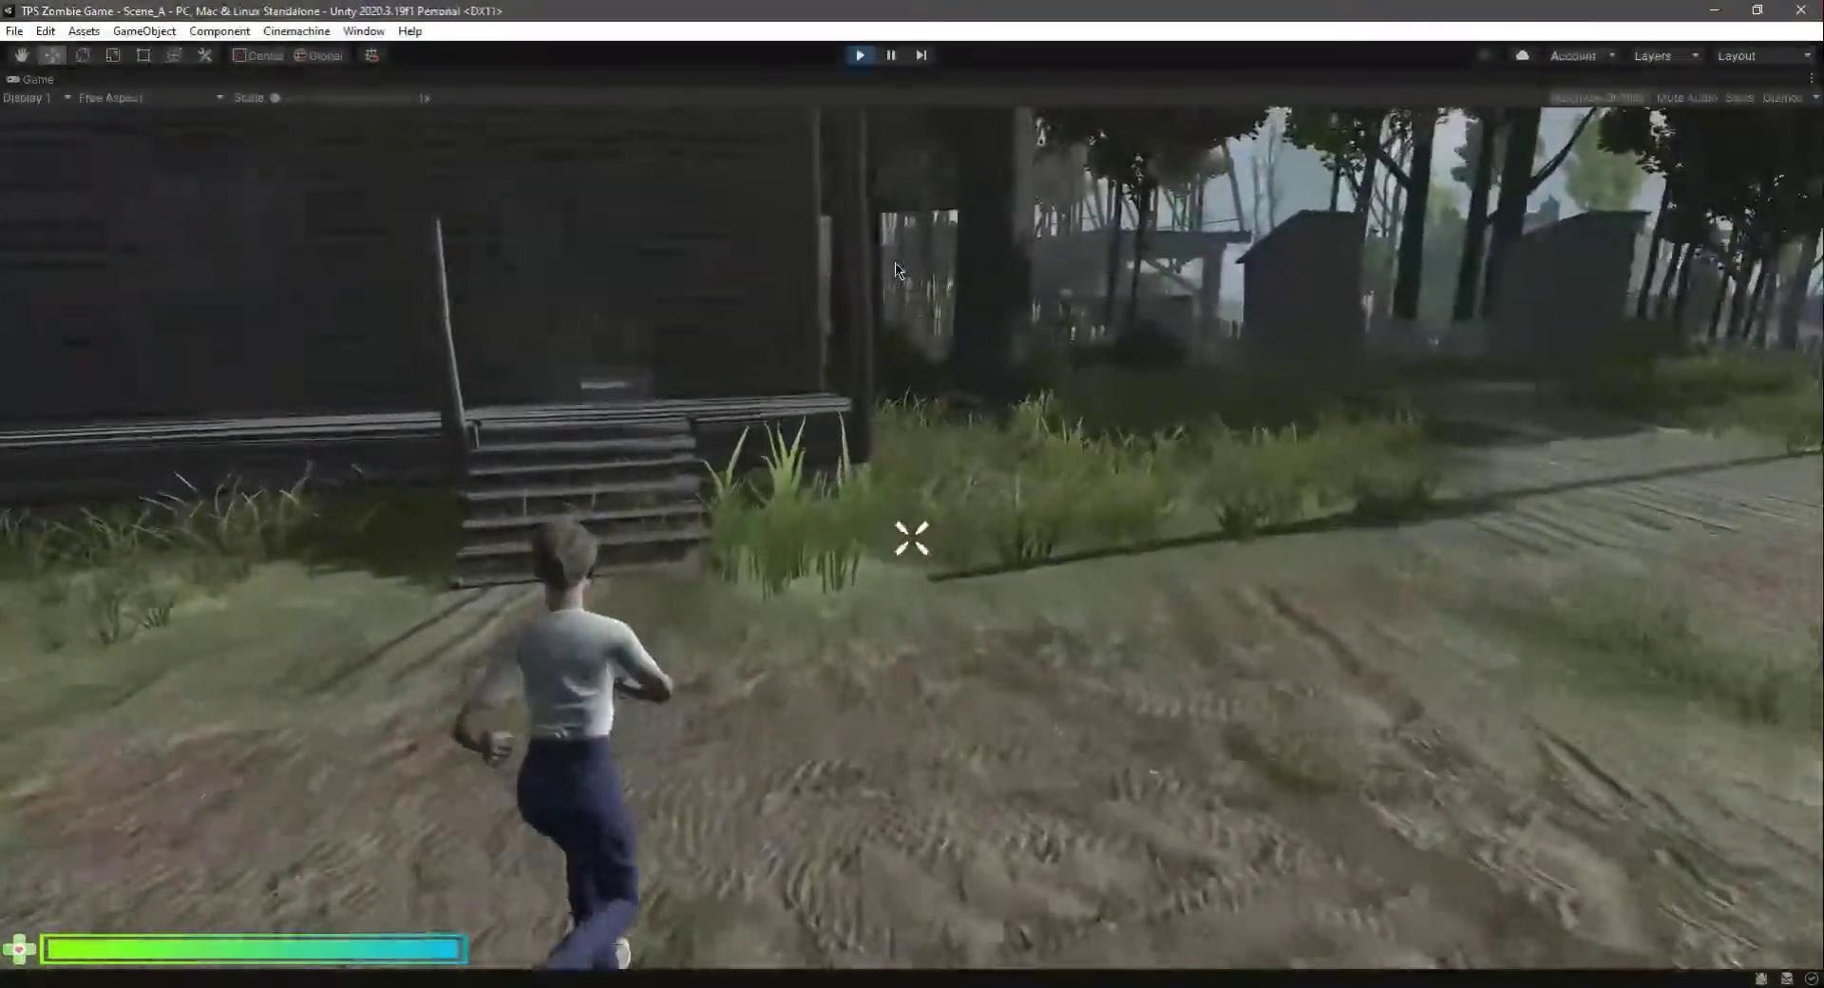
{"action": "key", "text": "w"}
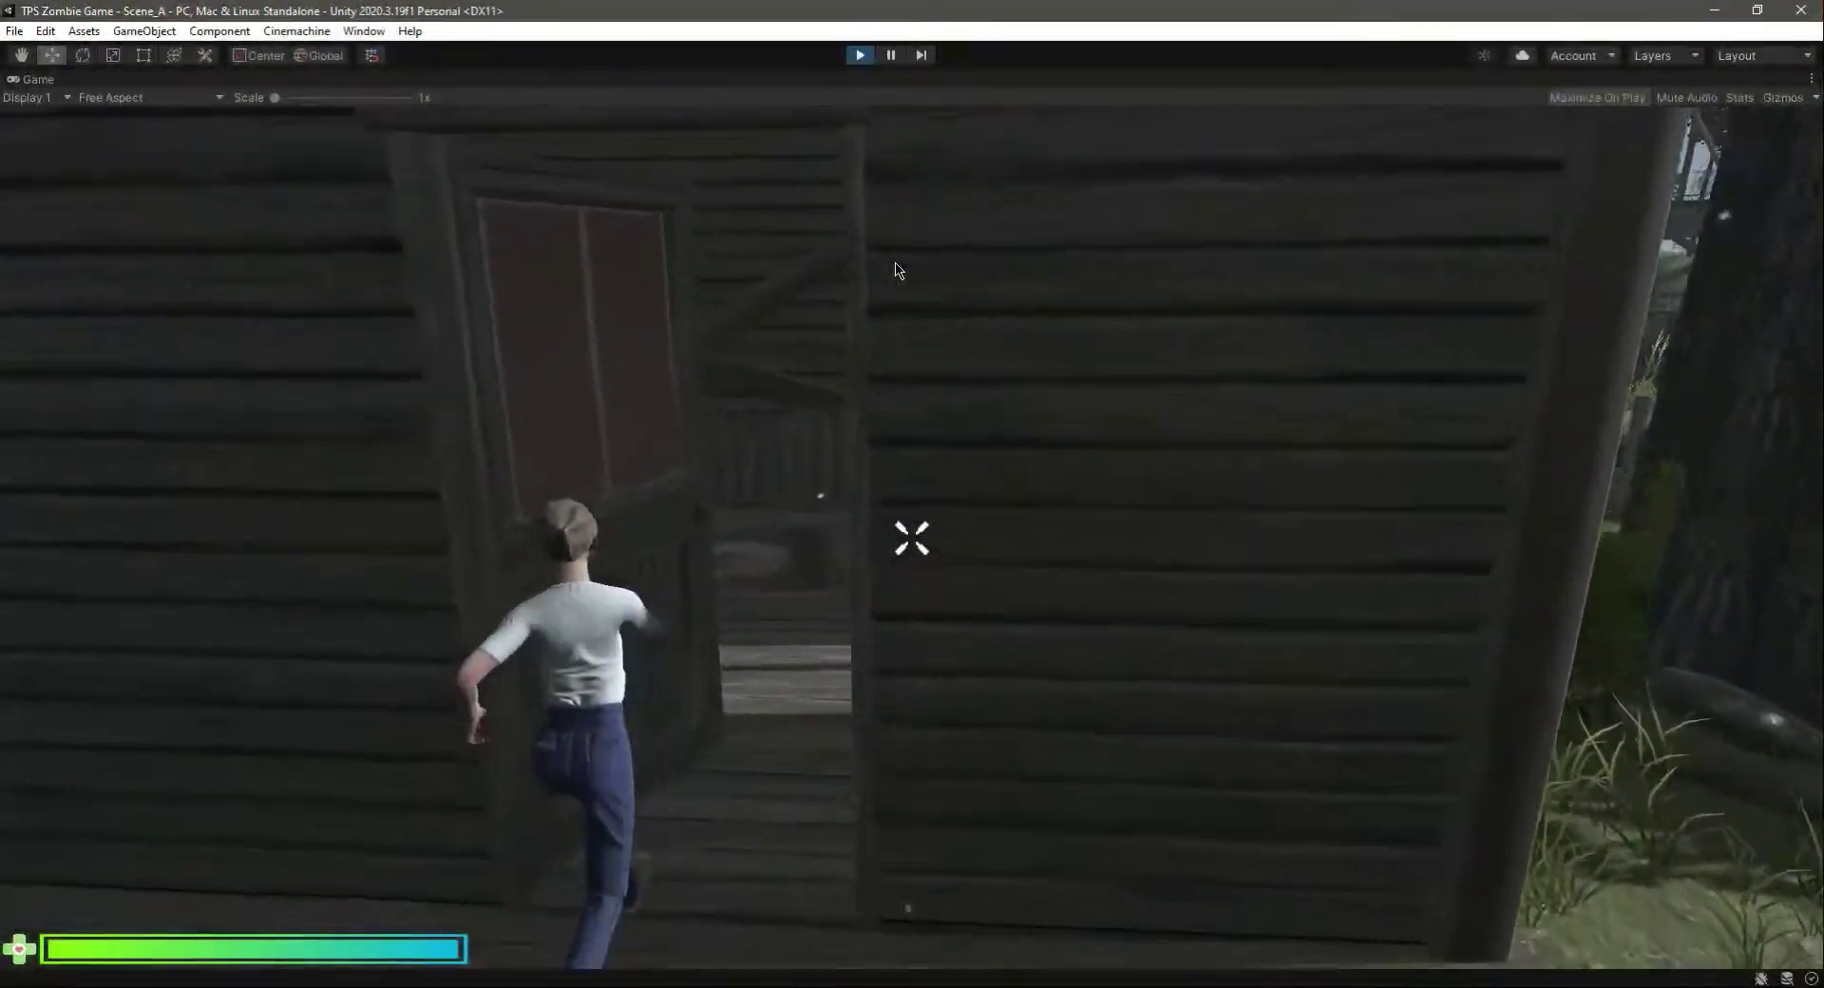
{"action": "key", "text": "w"}
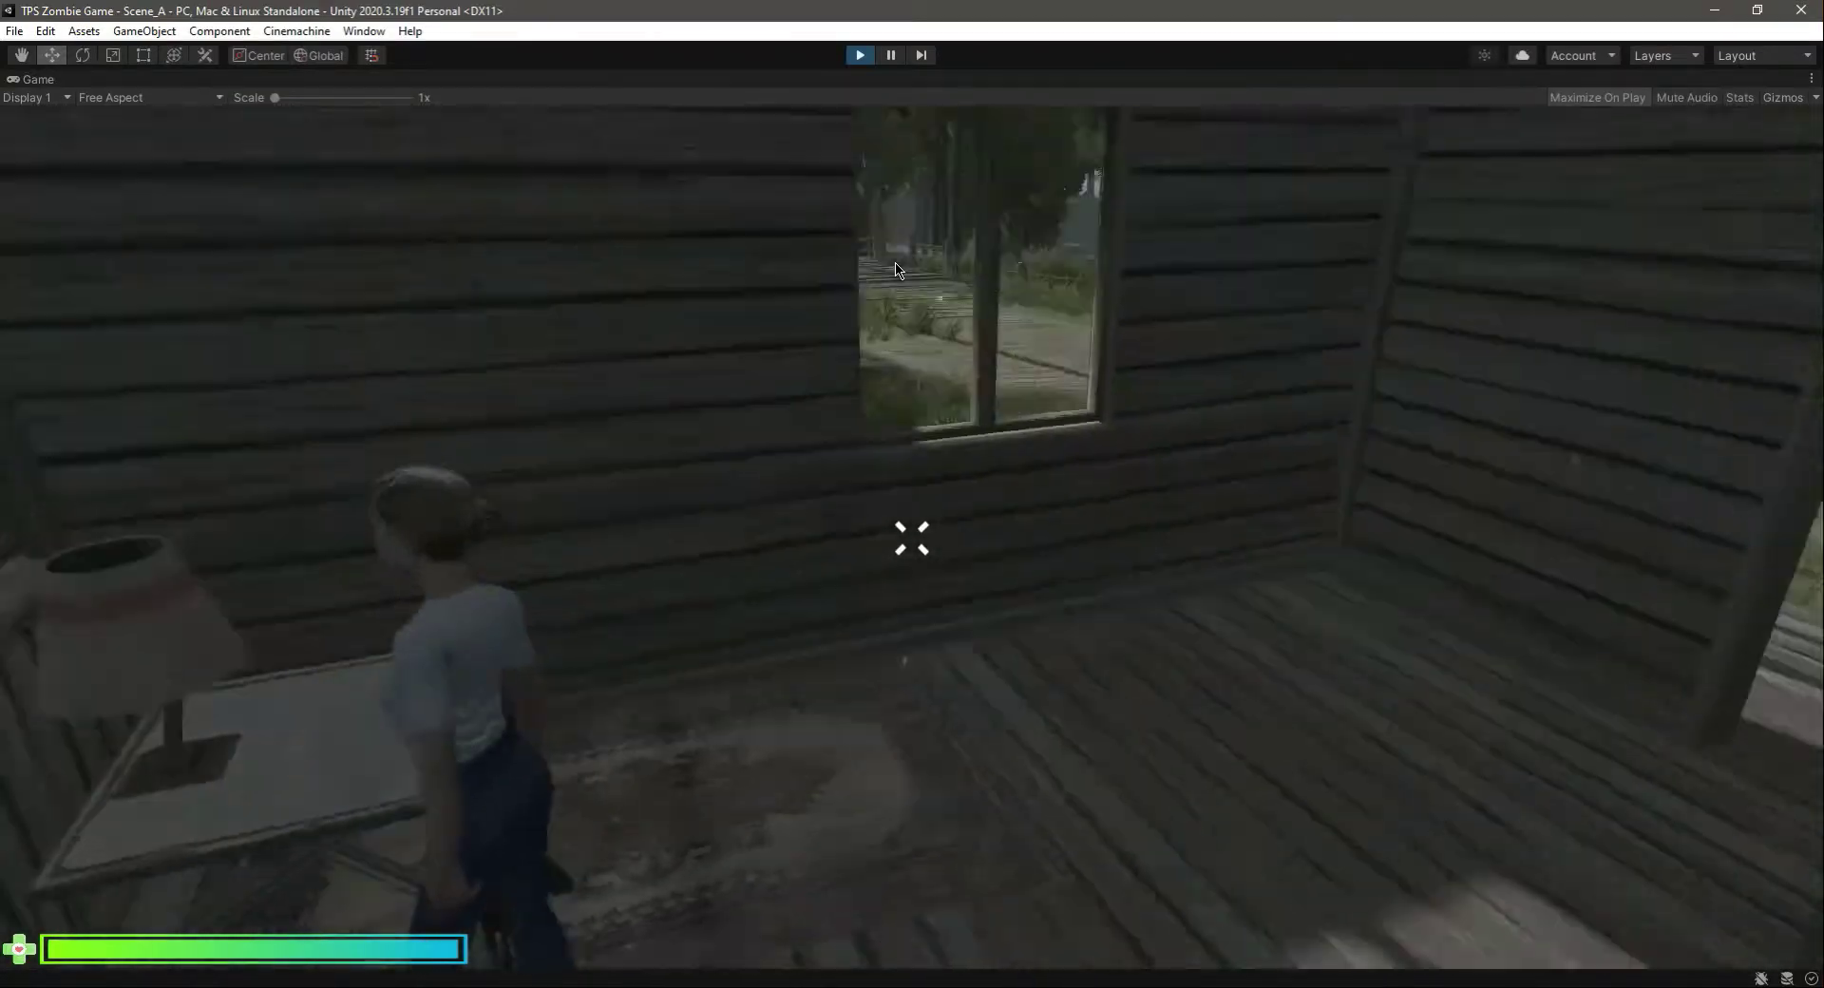
{"action": "key", "text": "w"}
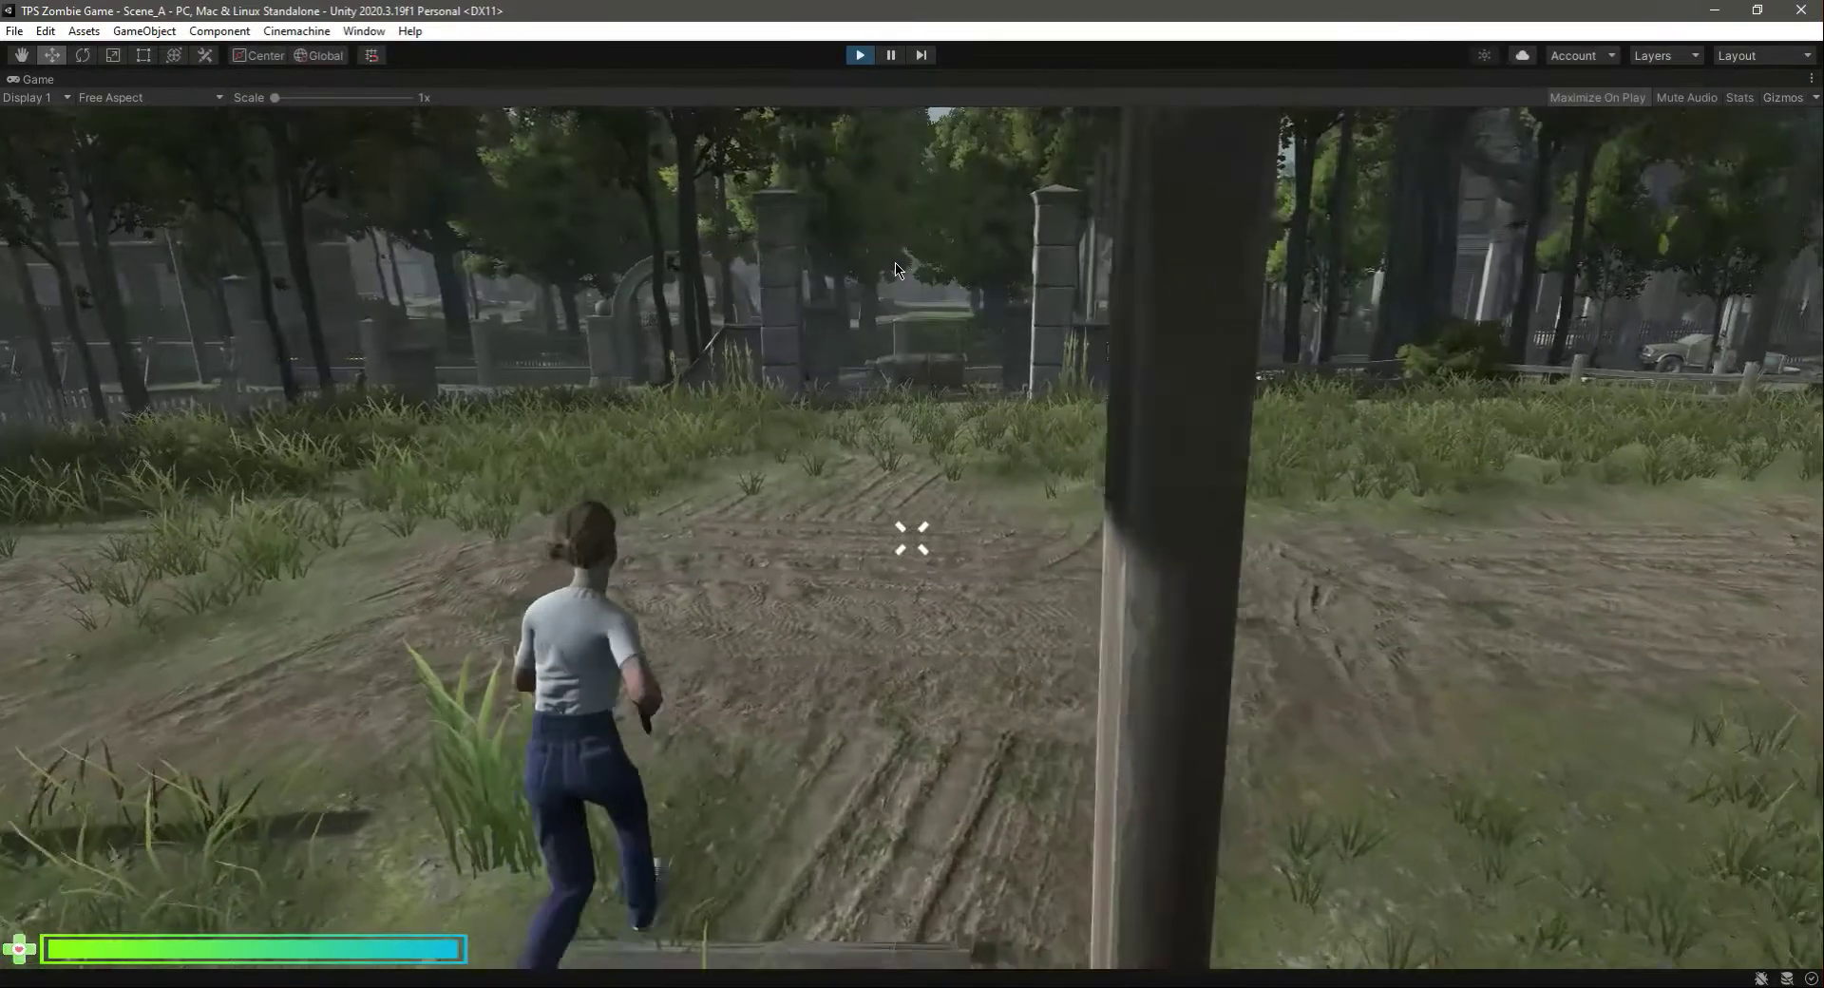
Run the player through the stone gateway and down to the street, around the front of the army truck
{"action": "key", "text": "w"}
{"action": "key", "text": "w"}
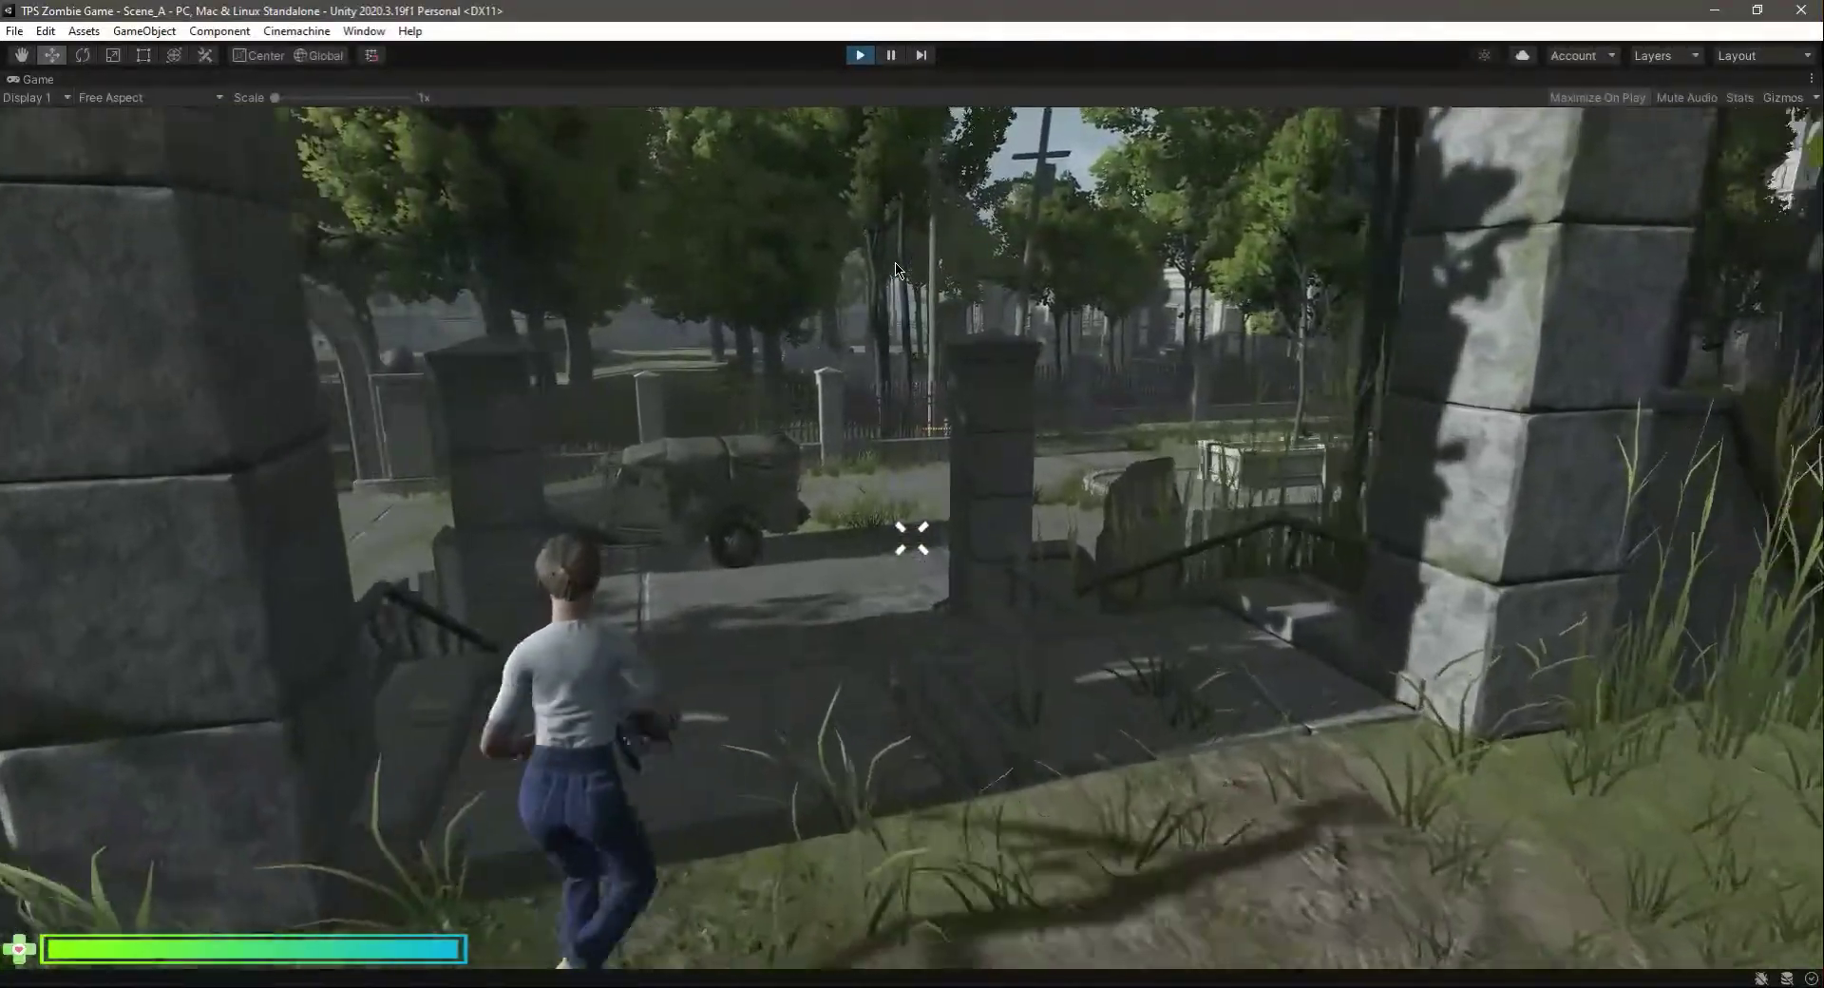
{"action": "key", "text": "w"}
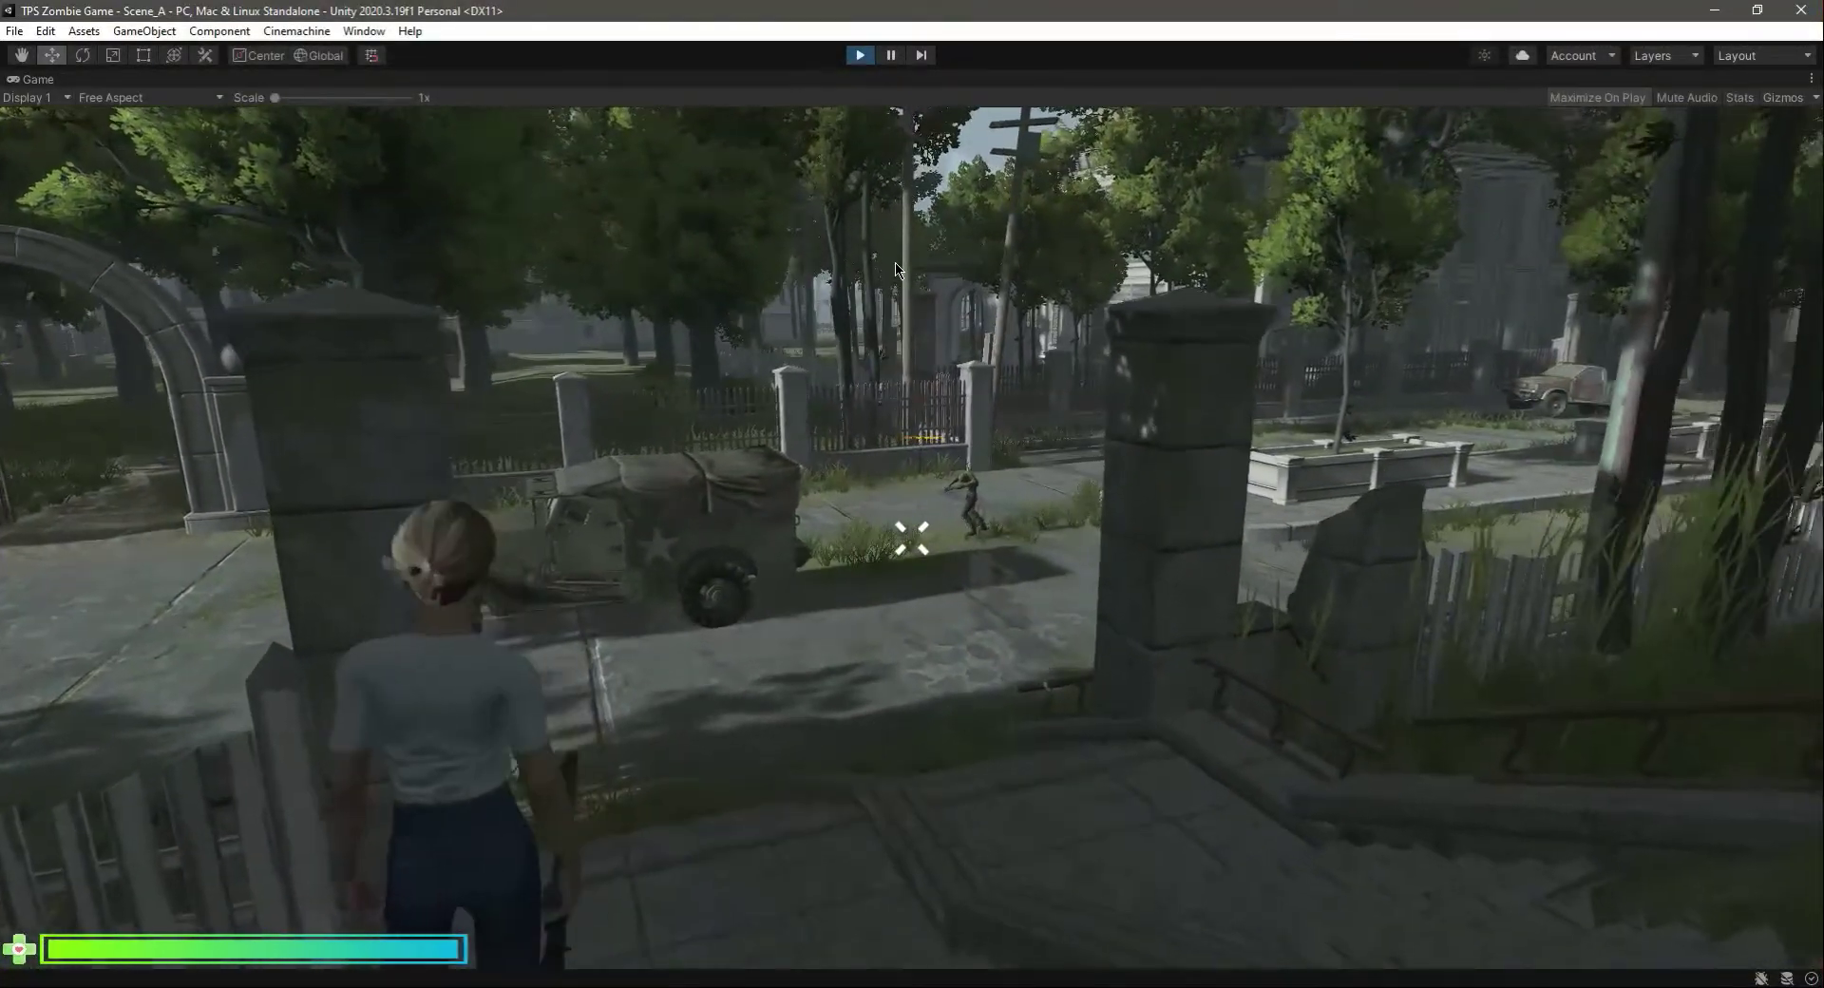
{"action": "key", "text": "w"}
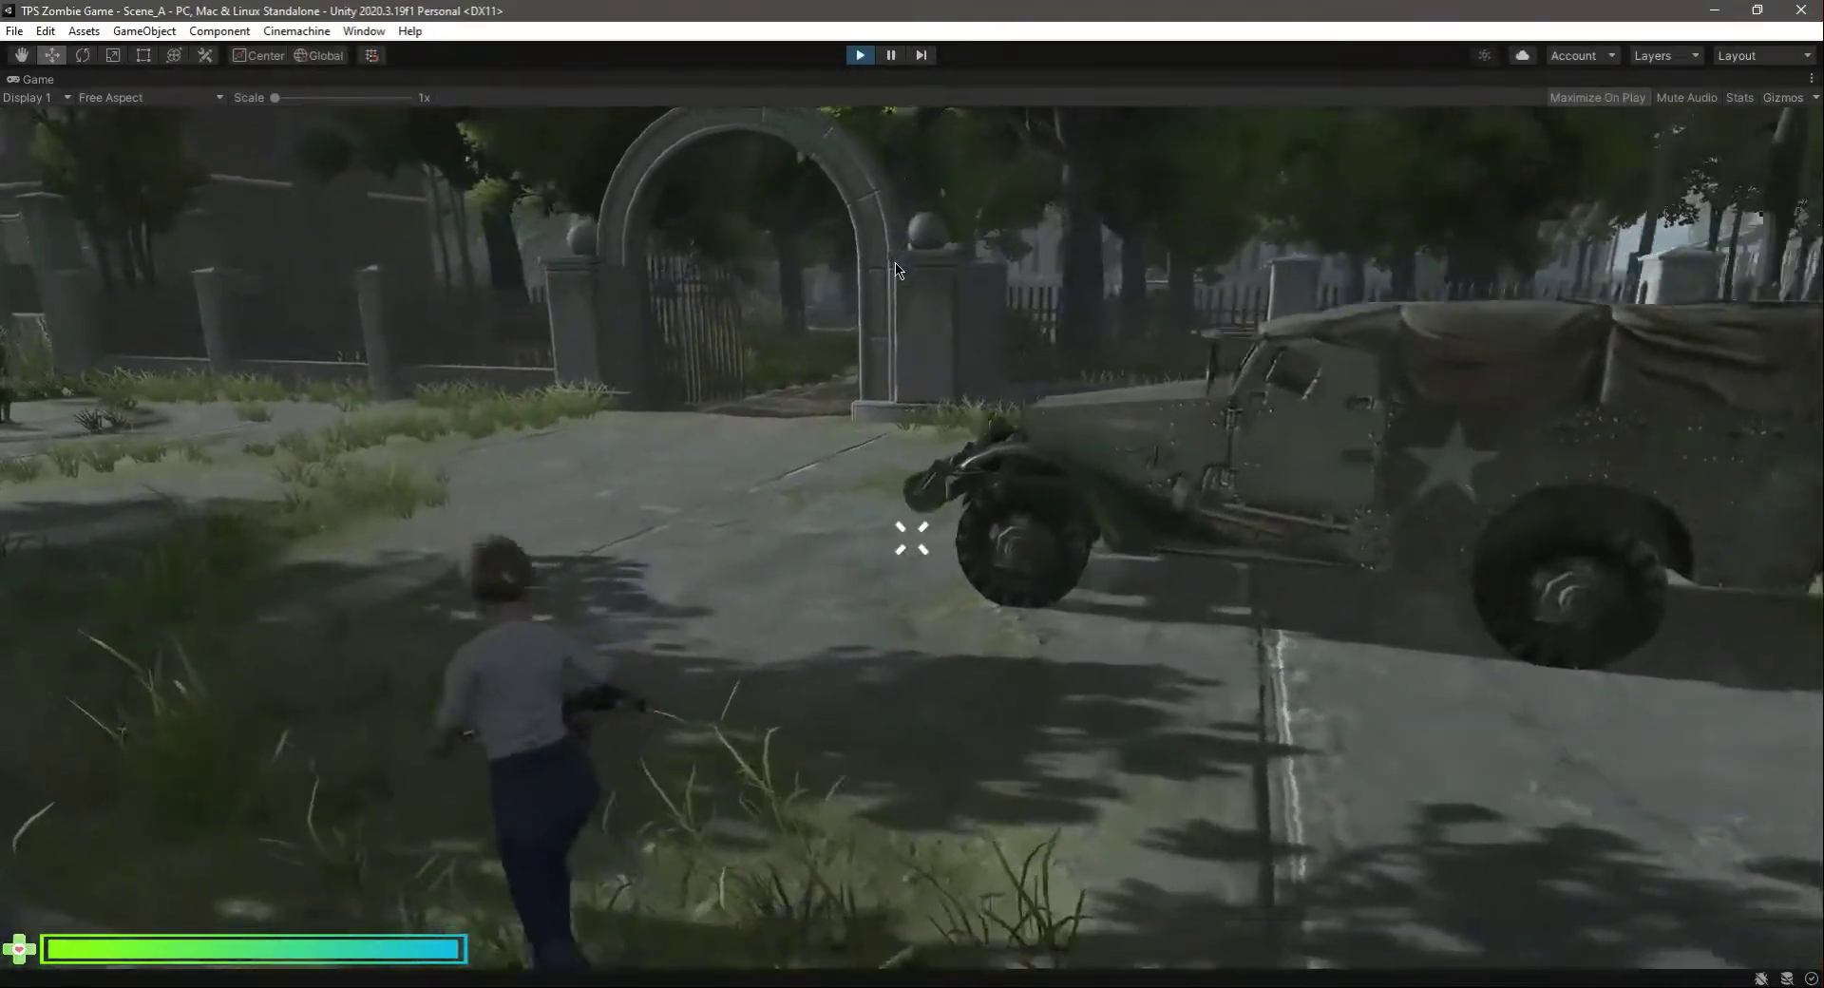
{"action": "key", "text": "w"}
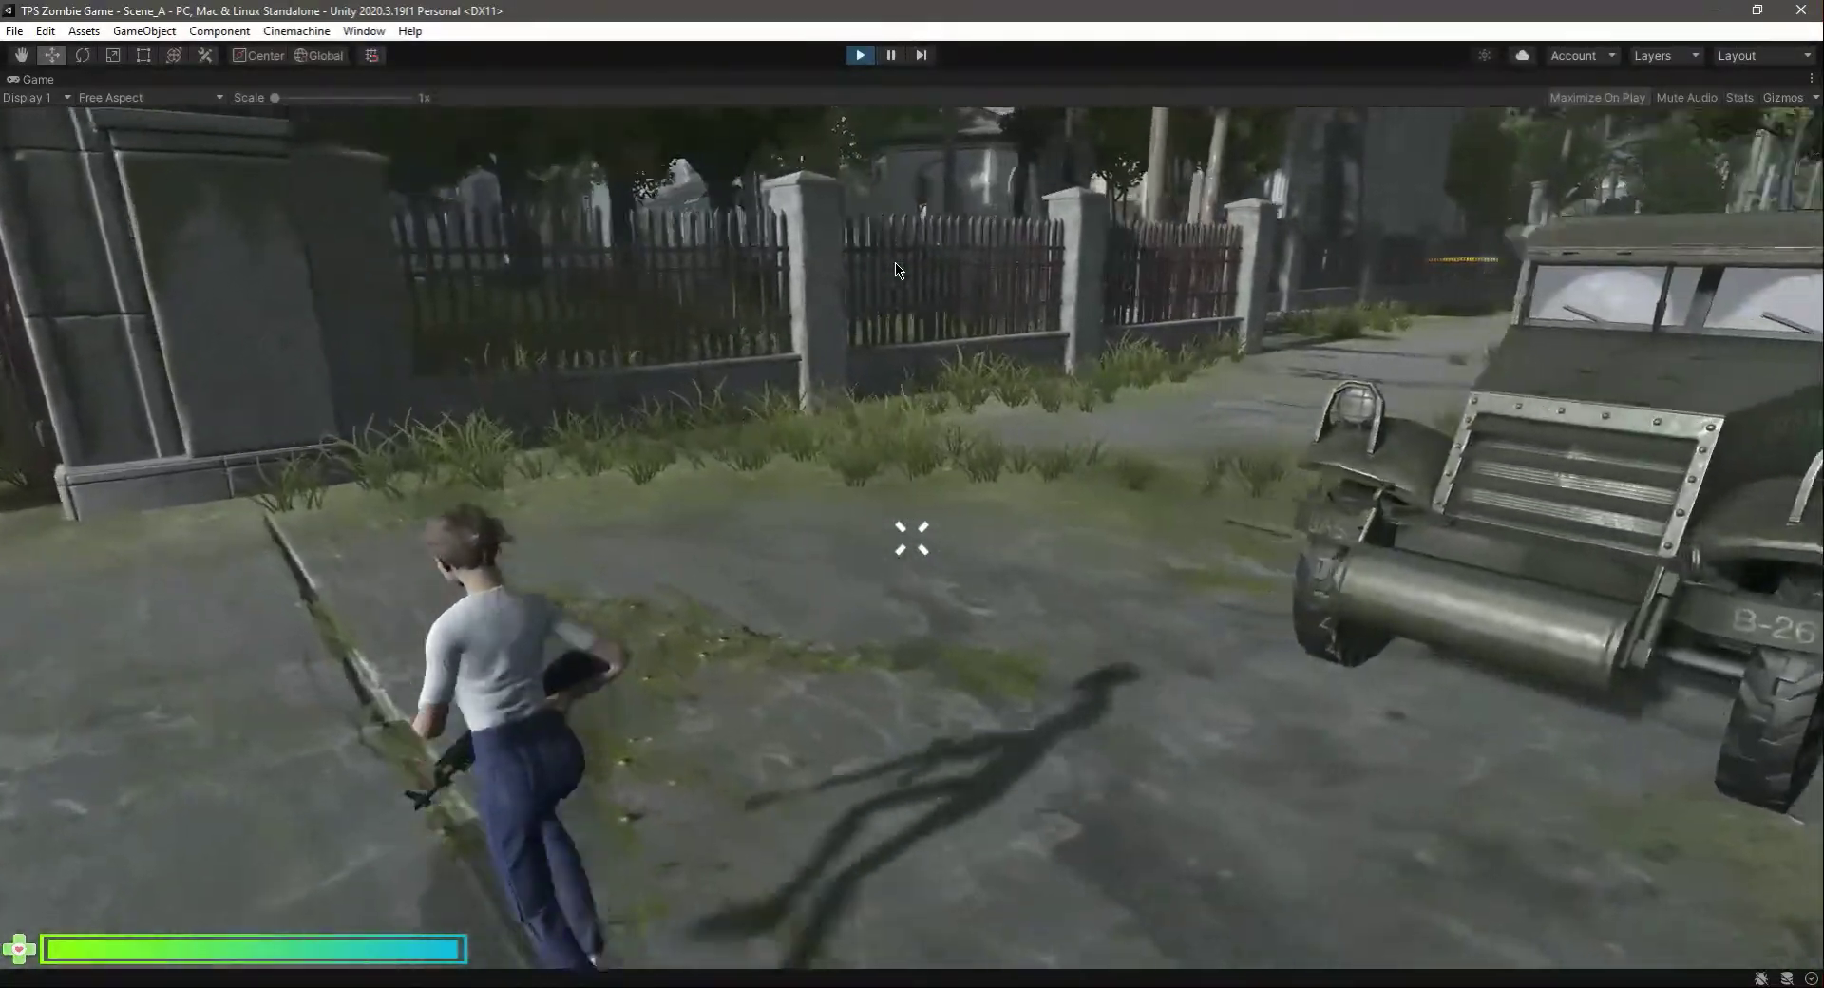
Move the player around the chasing zombie on the street to check that its health bar faces the camera
{"action": "key", "text": "w"}
{"action": "key", "text": "w"}
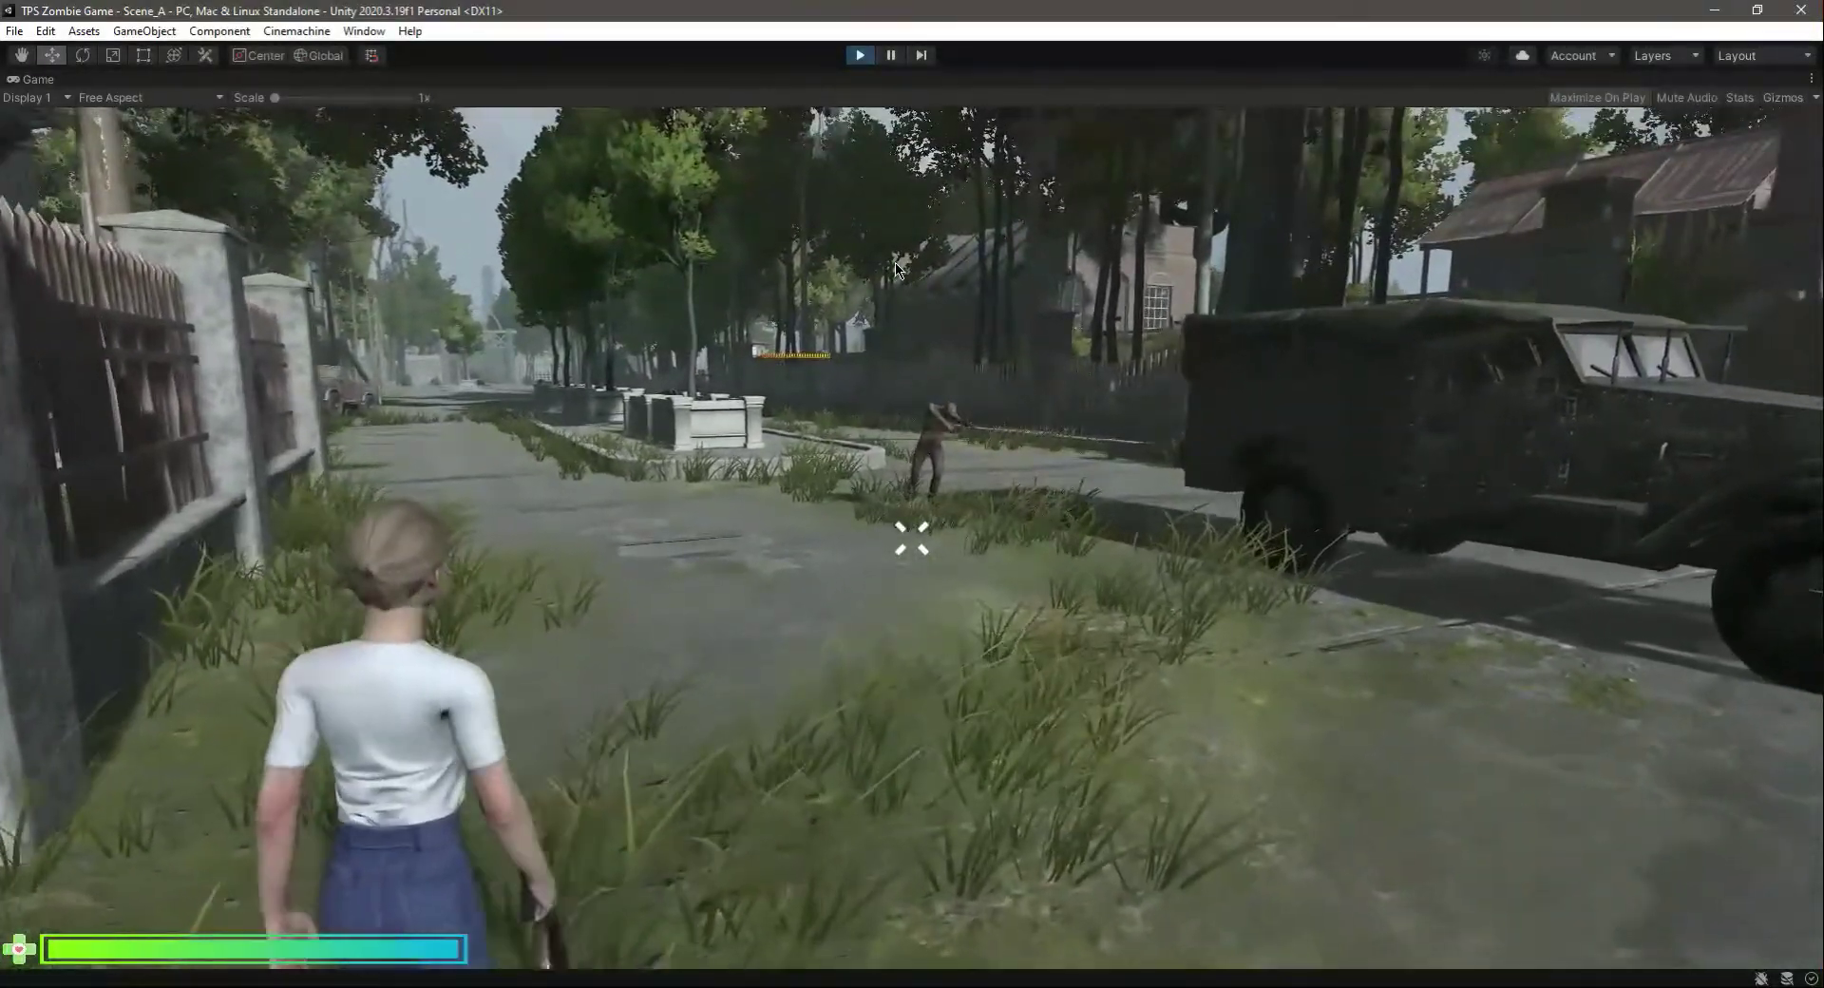
{"action": "key", "text": "w"}
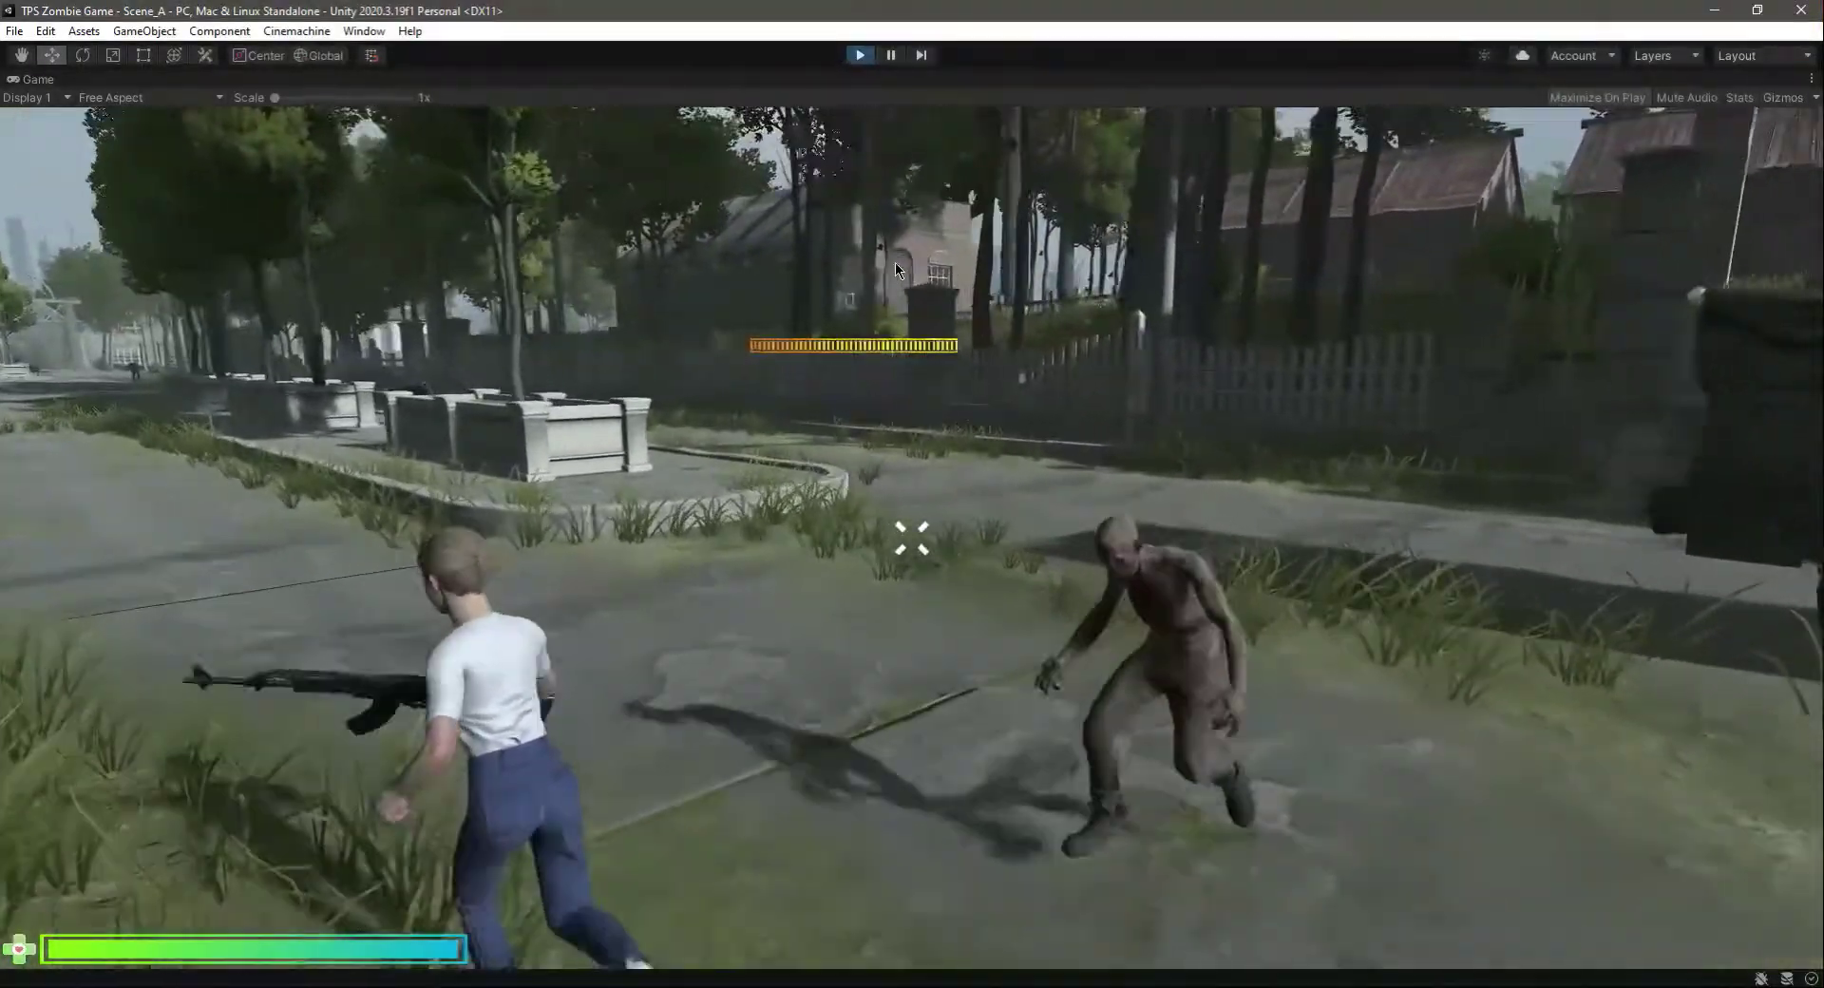
{"action": "key", "text": "w"}
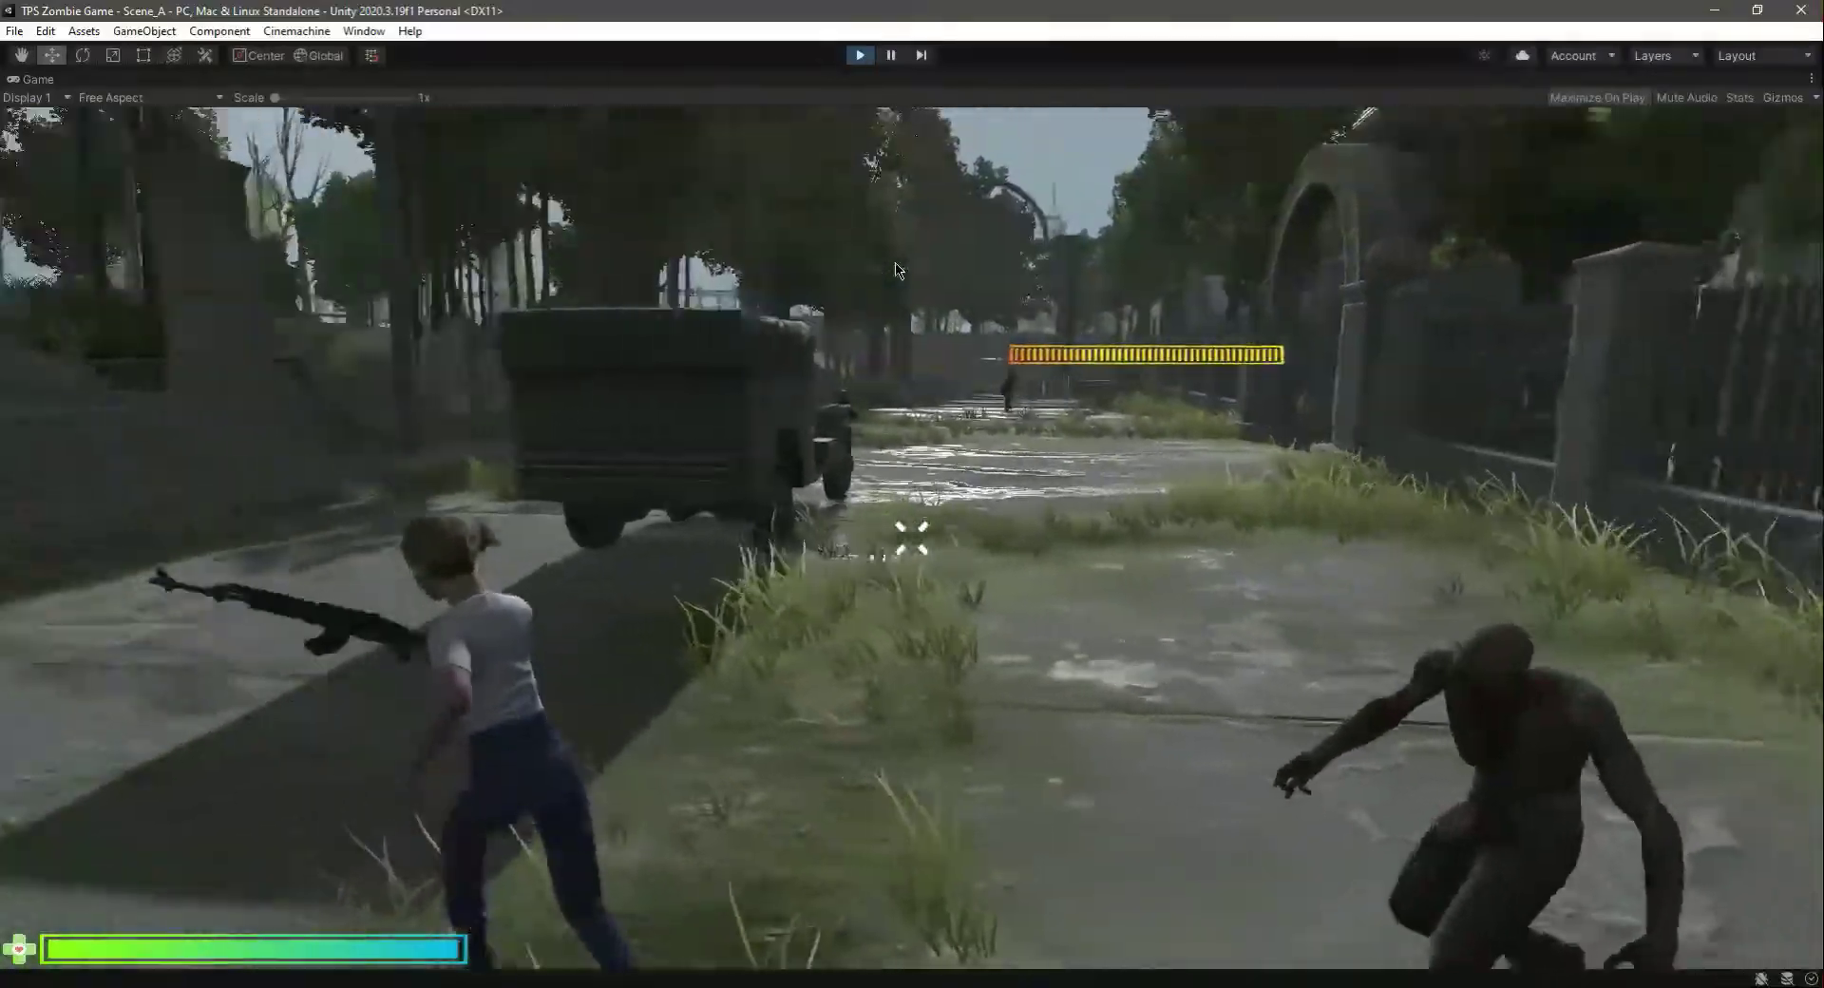
{"action": "key", "text": "w"}
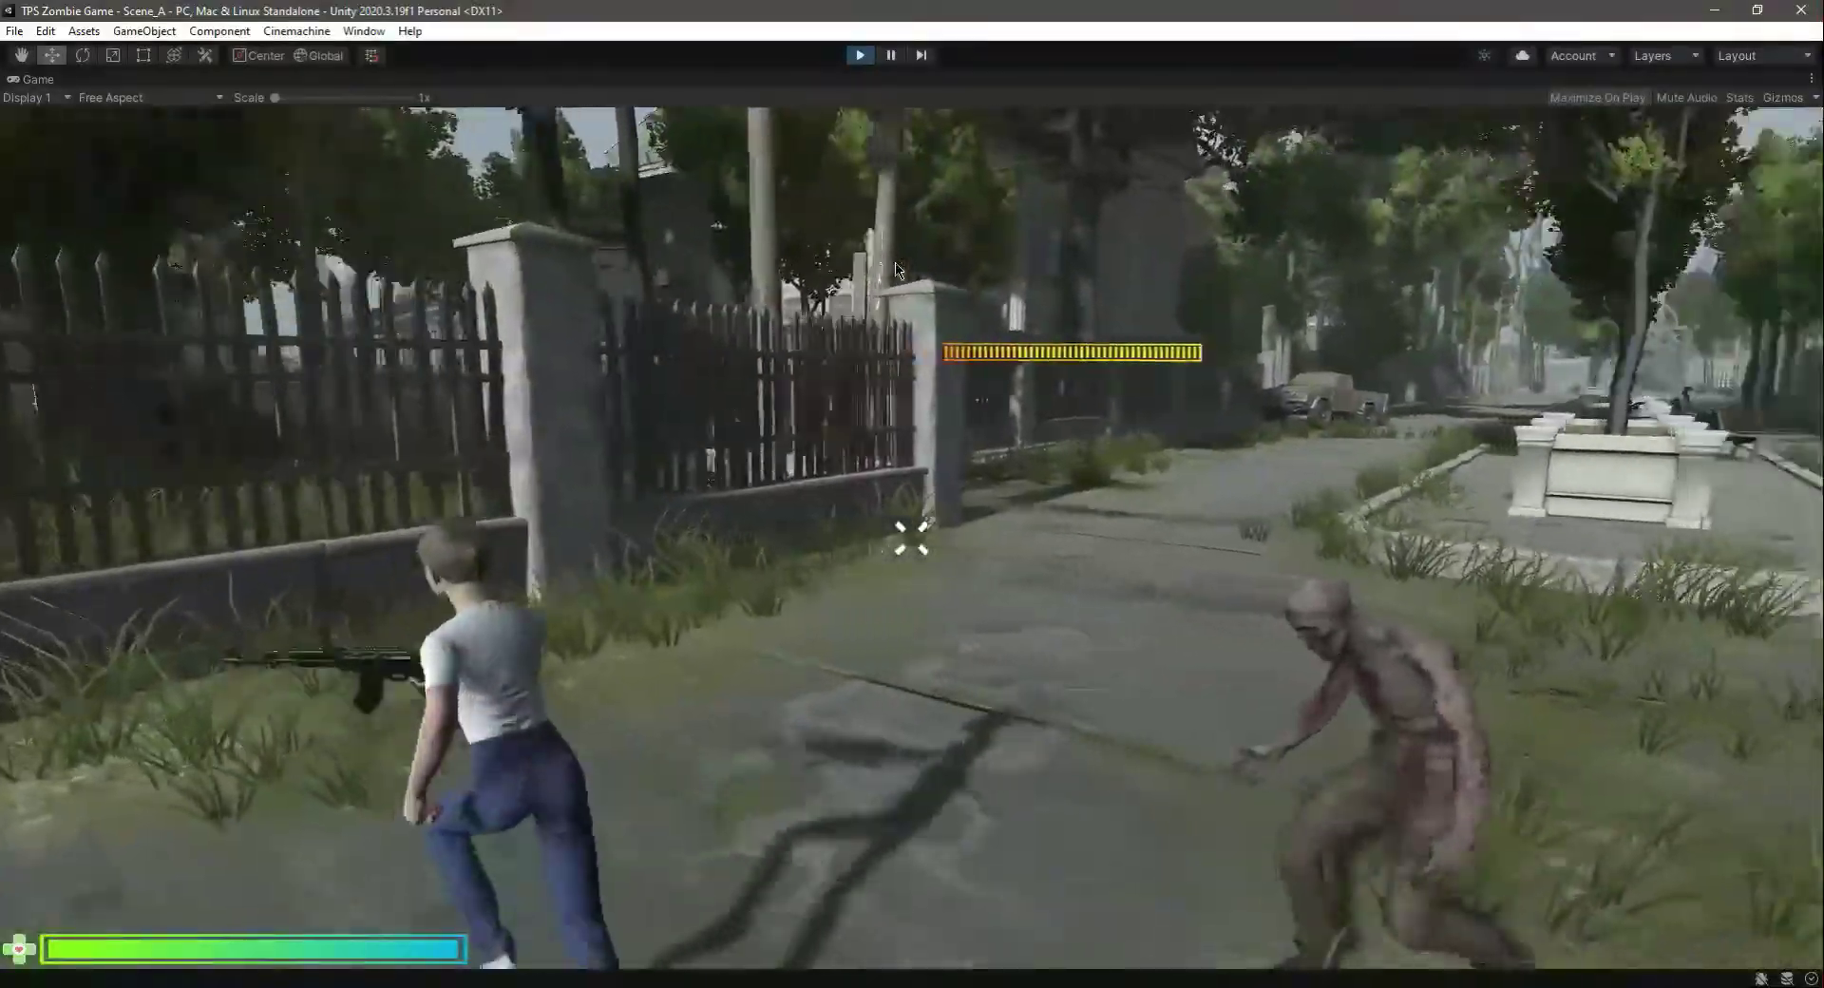
Lead the zombie back up the stone steps to the cabin and aim the rifle at it
{"action": "key", "text": "w"}
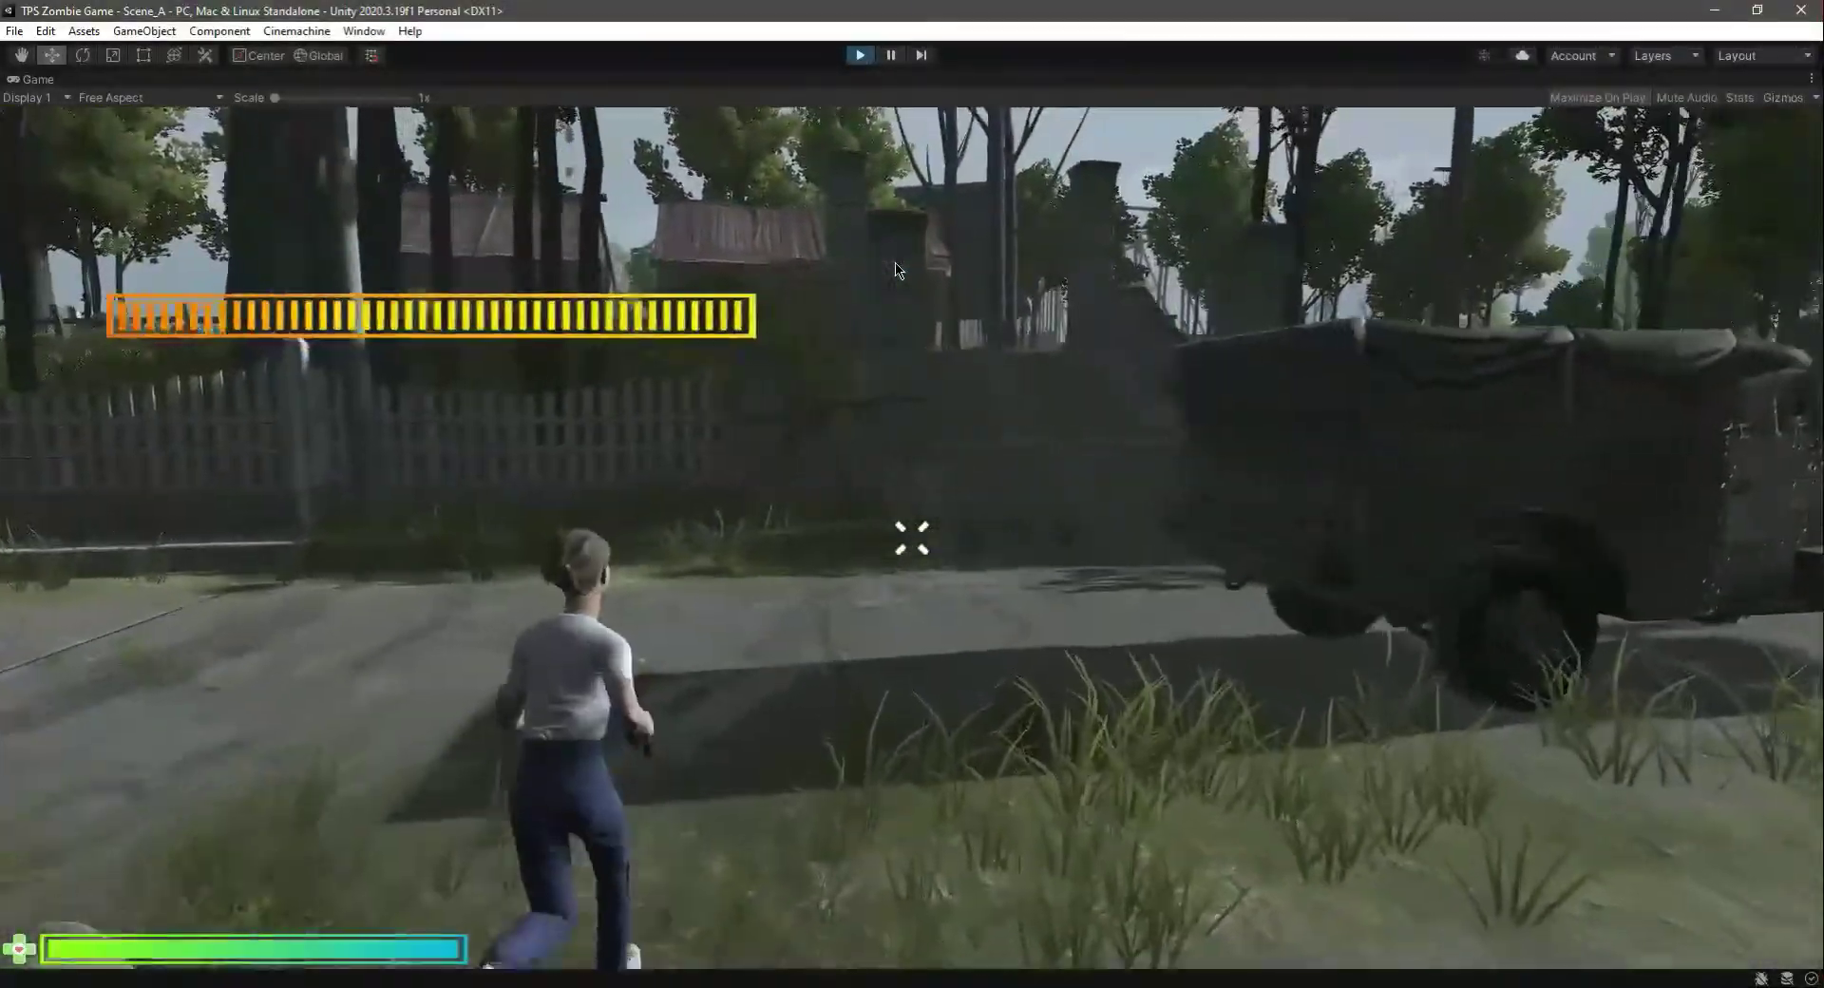
{"action": "key", "text": "w"}
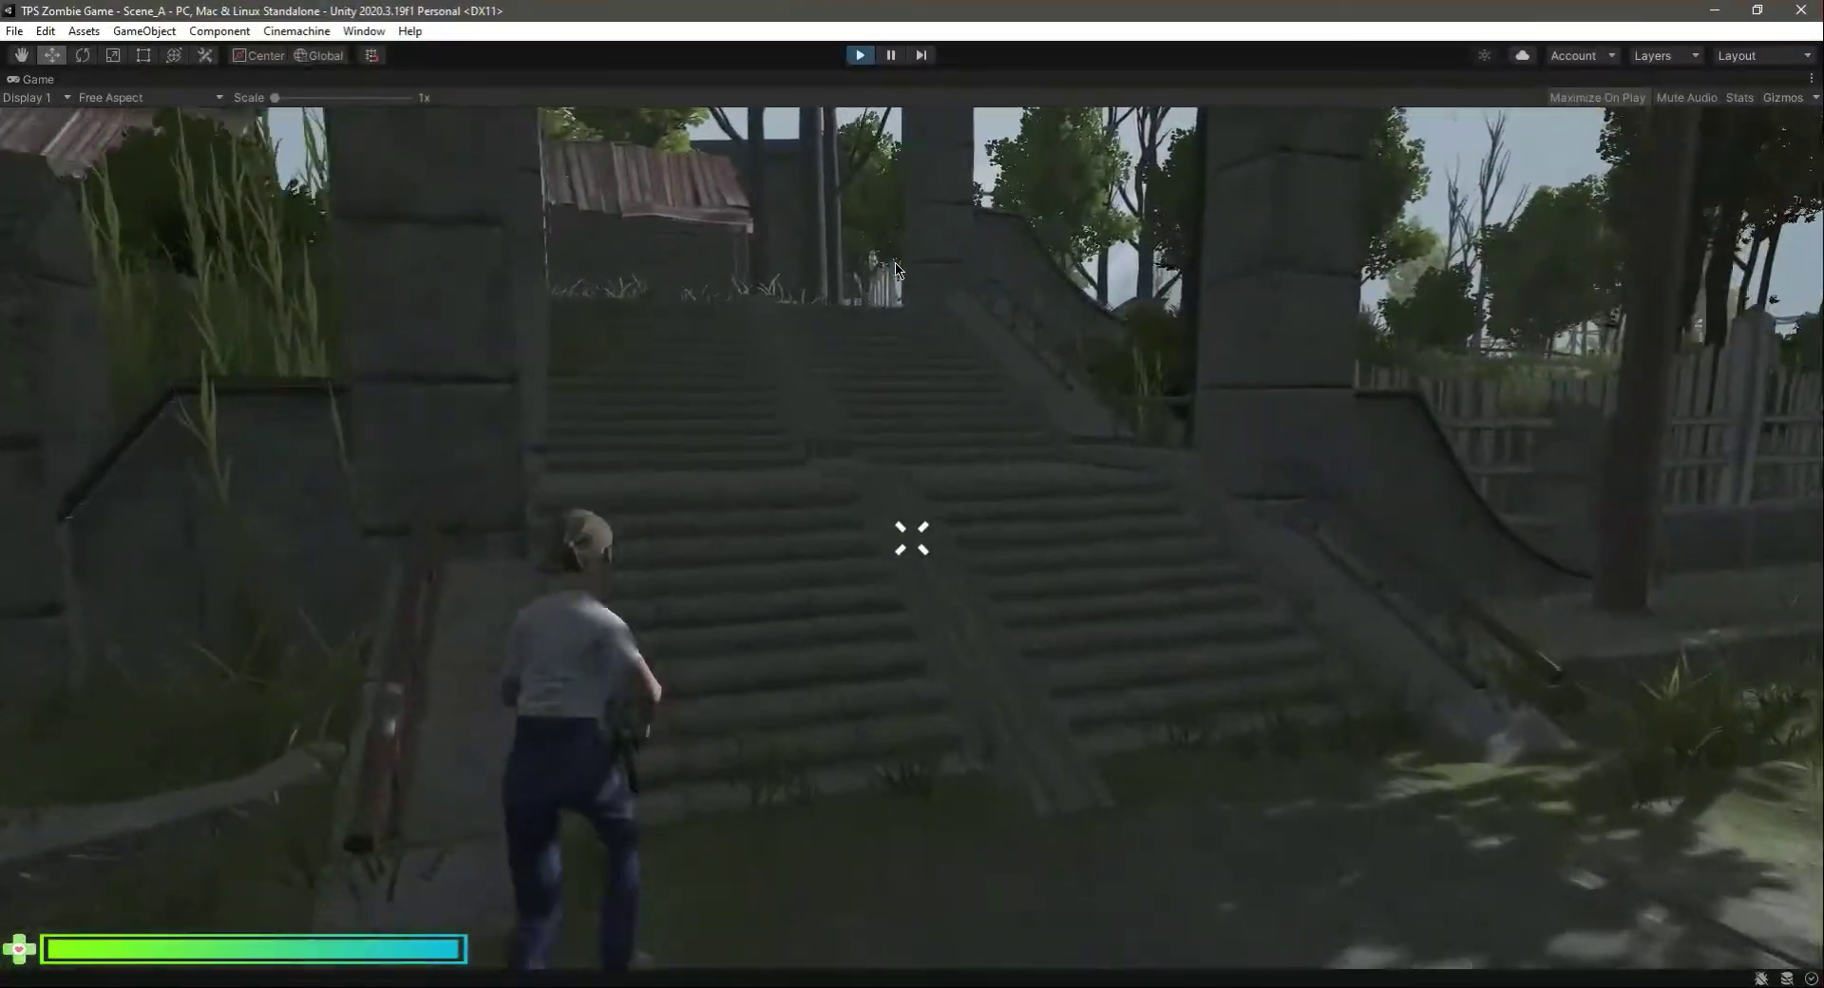
{"action": "key", "text": "w"}
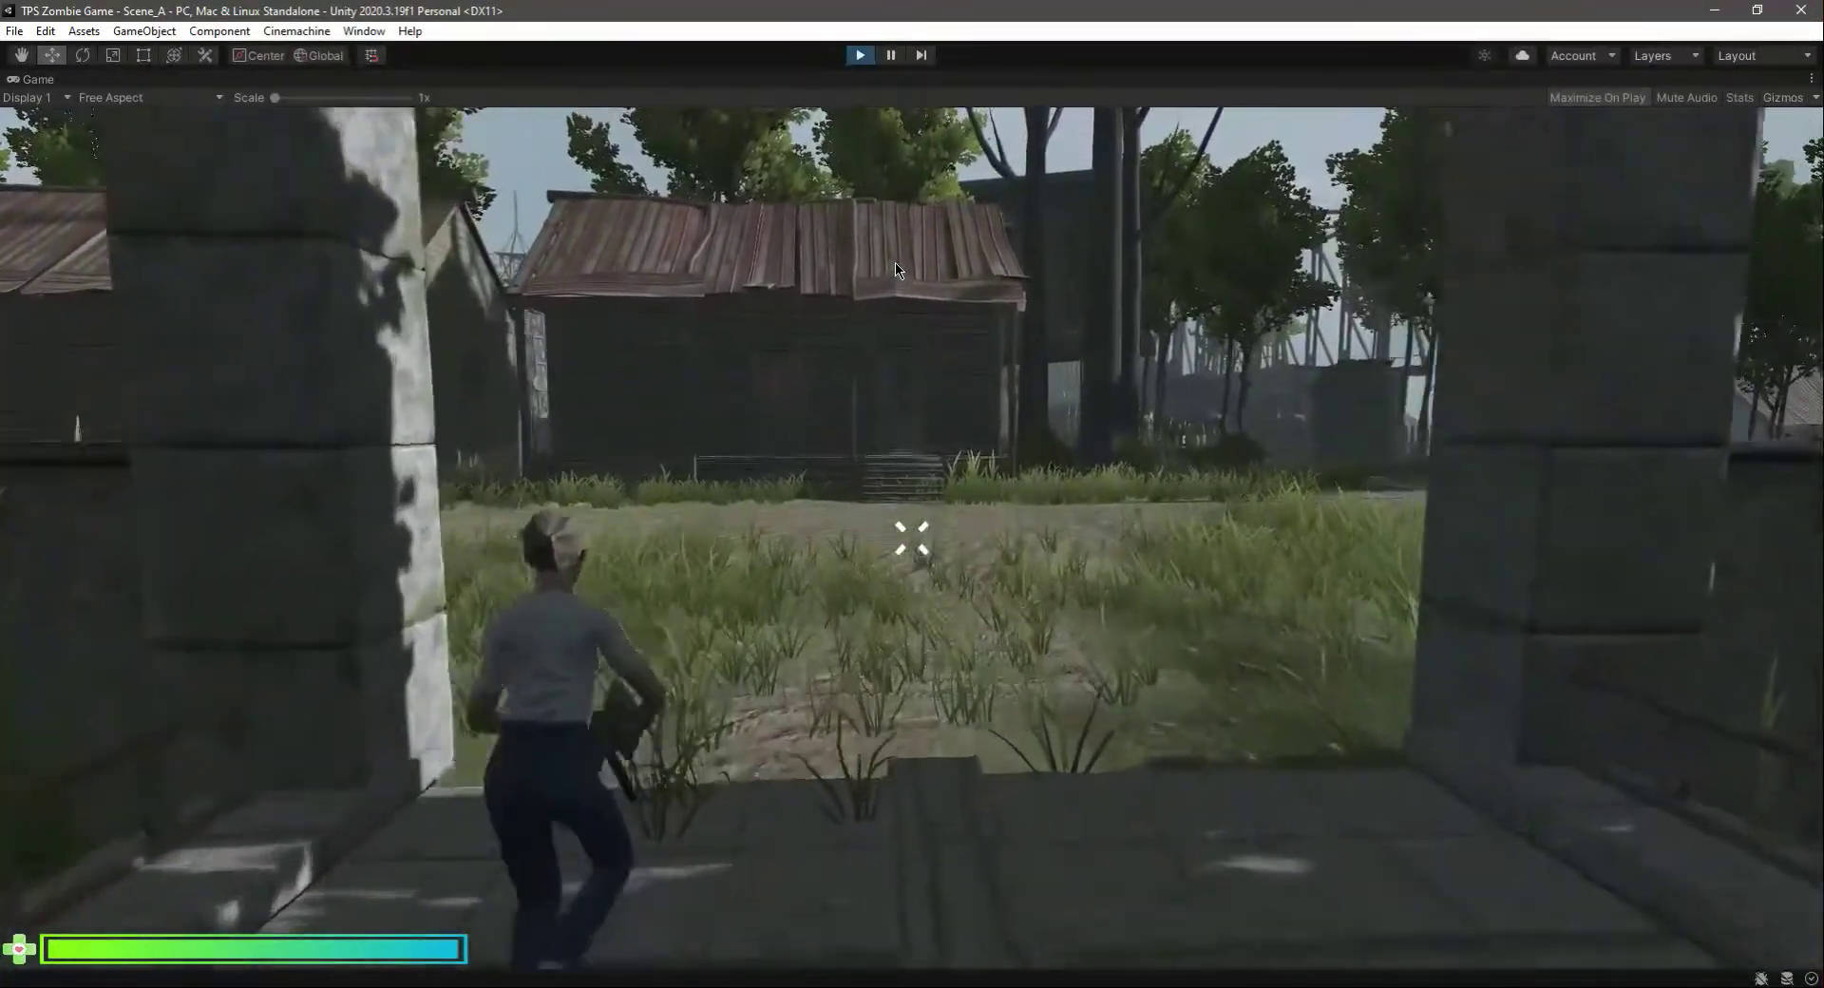
{"action": "key", "text": "w"}
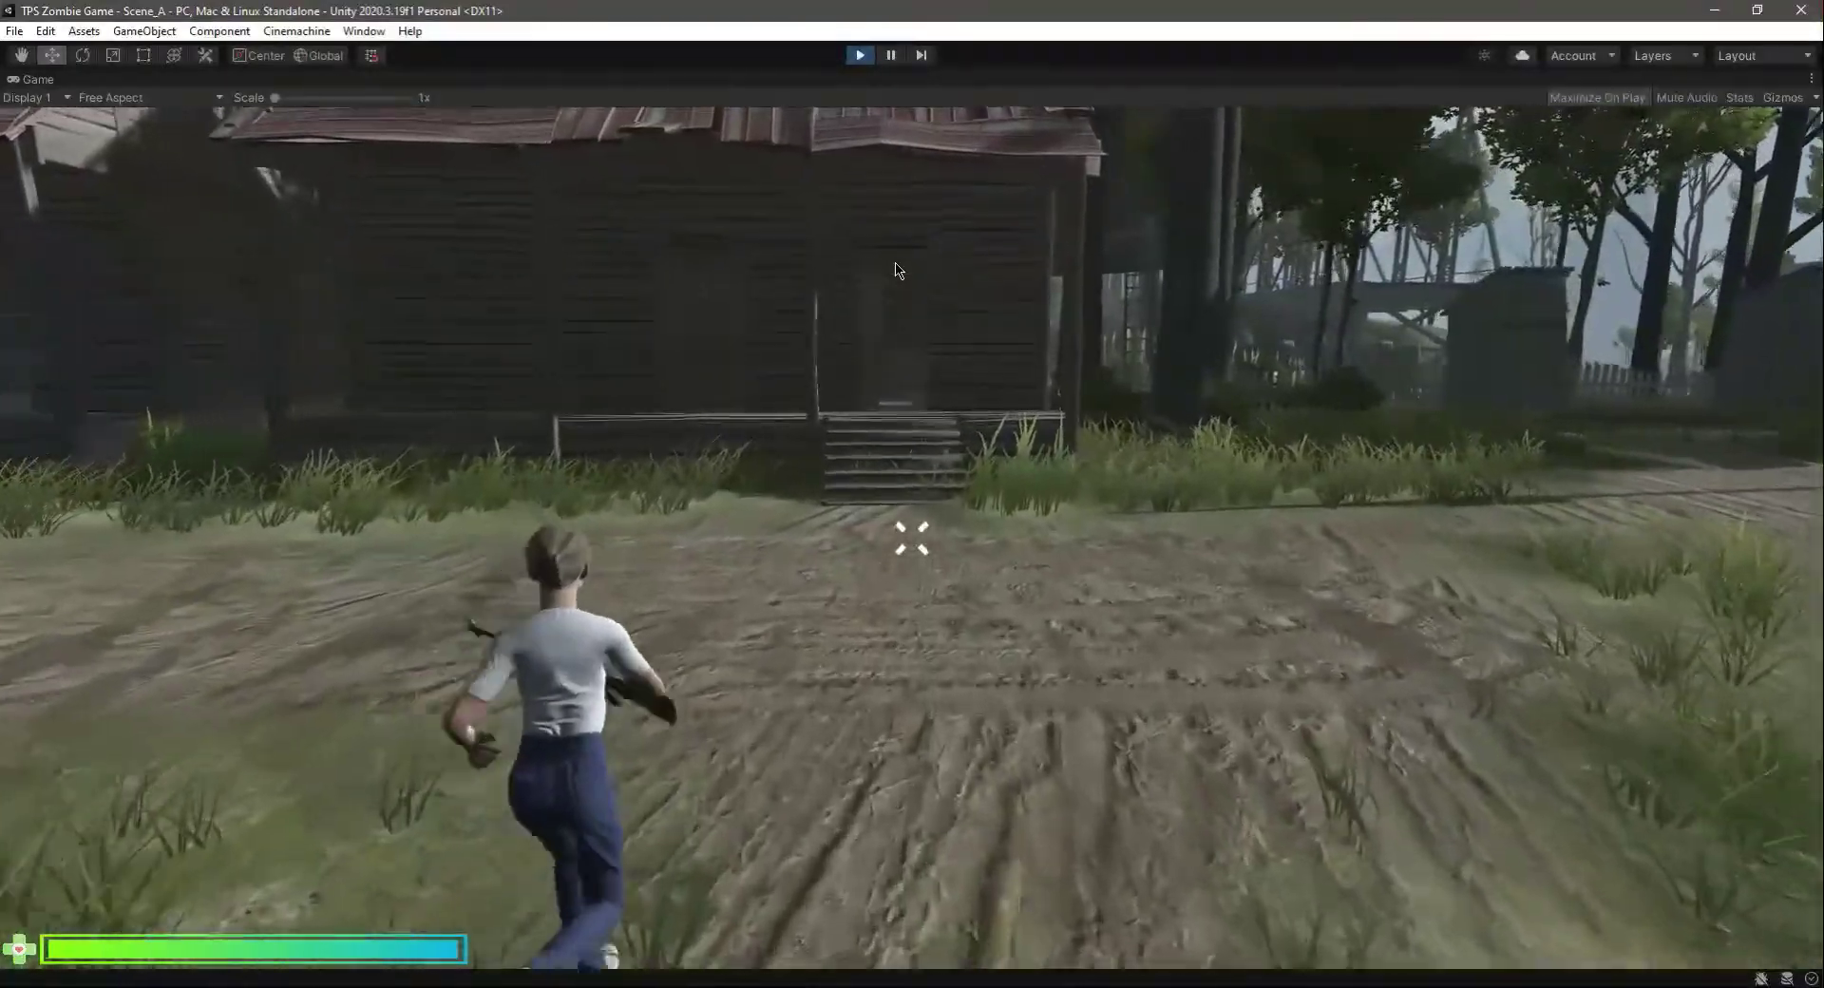
{"action": "key", "text": "w"}
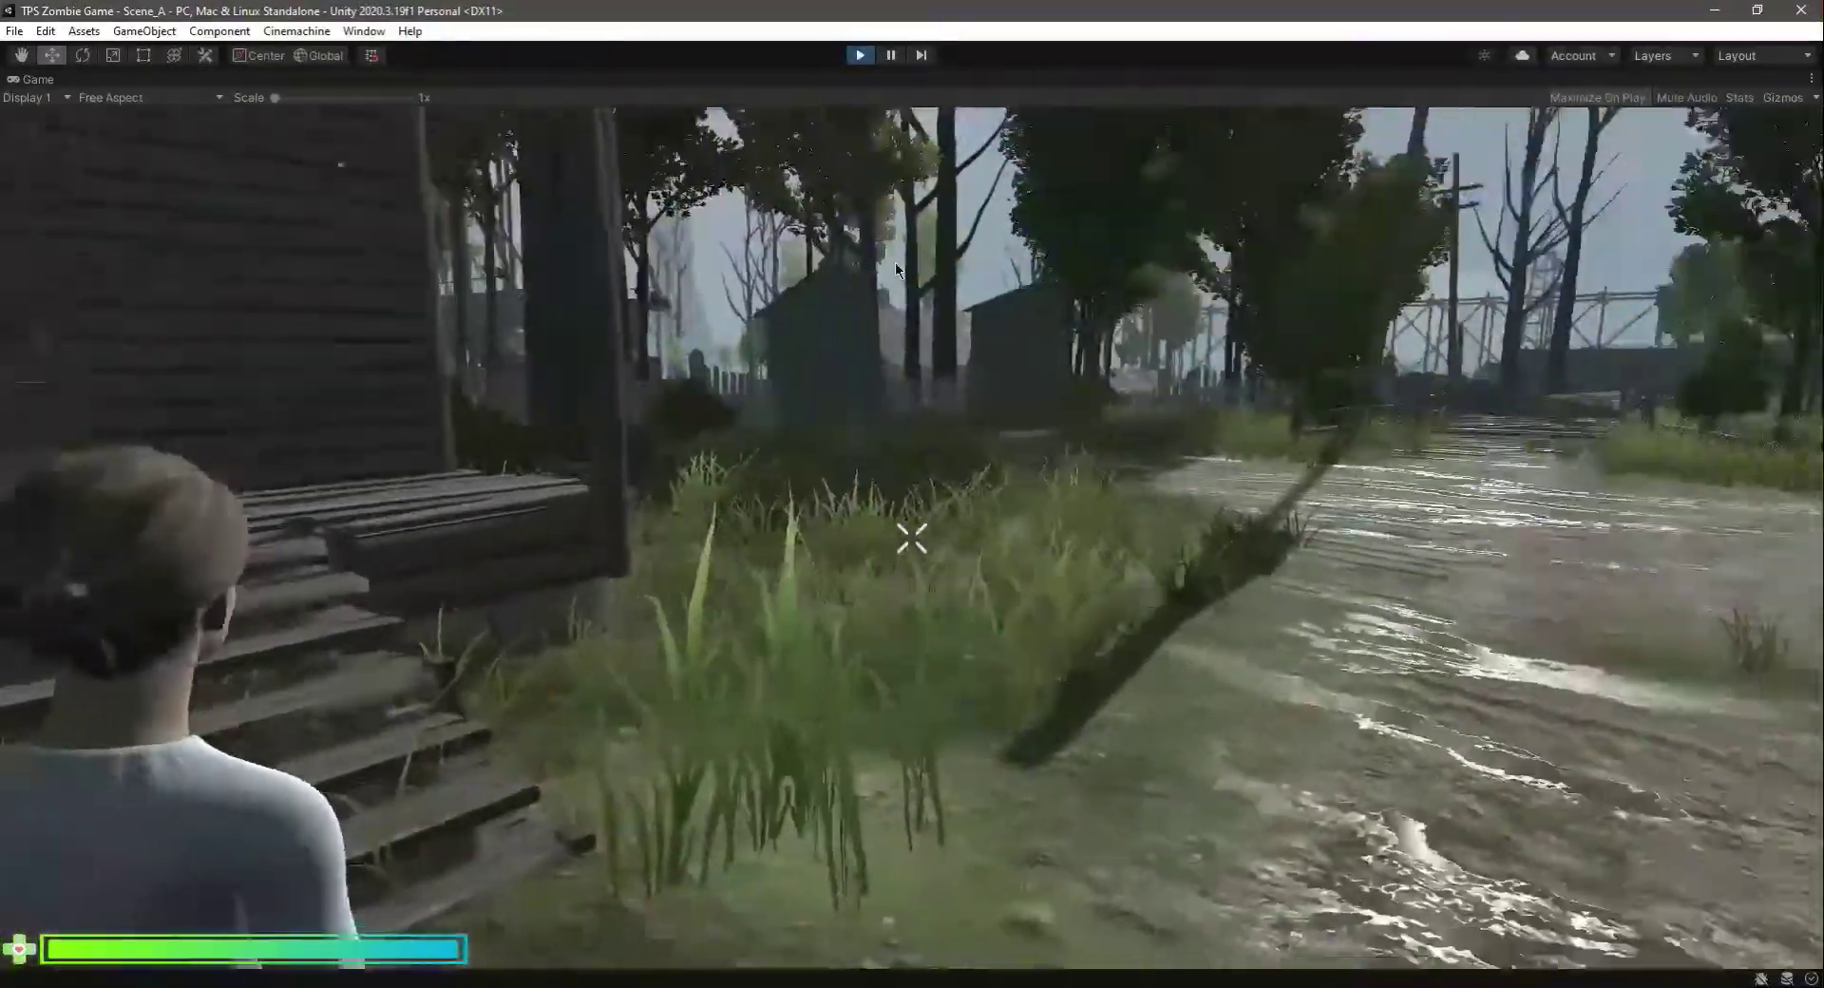
{"action": "key", "text": "w"}
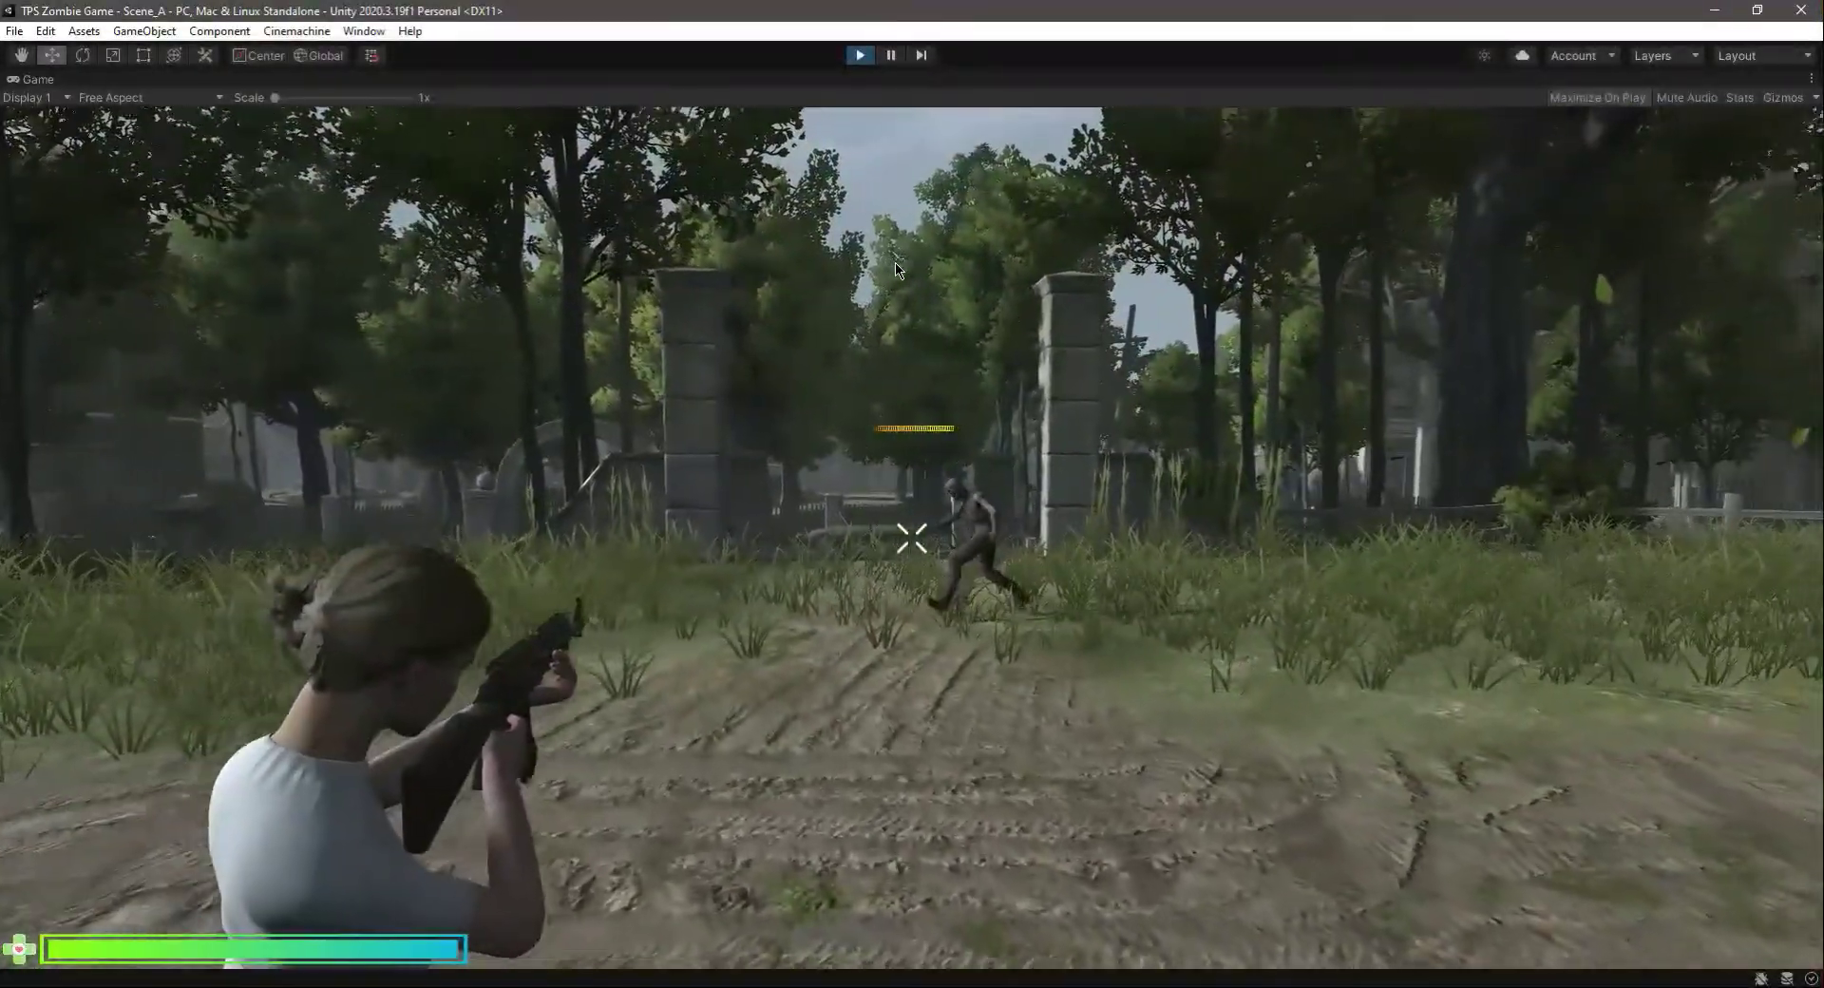
Shoot the approaching zombie to test its health bar, look for the next zombie near the gateway, and exit Play mode
{"action": "left_click", "coordinate": [912, 544]}
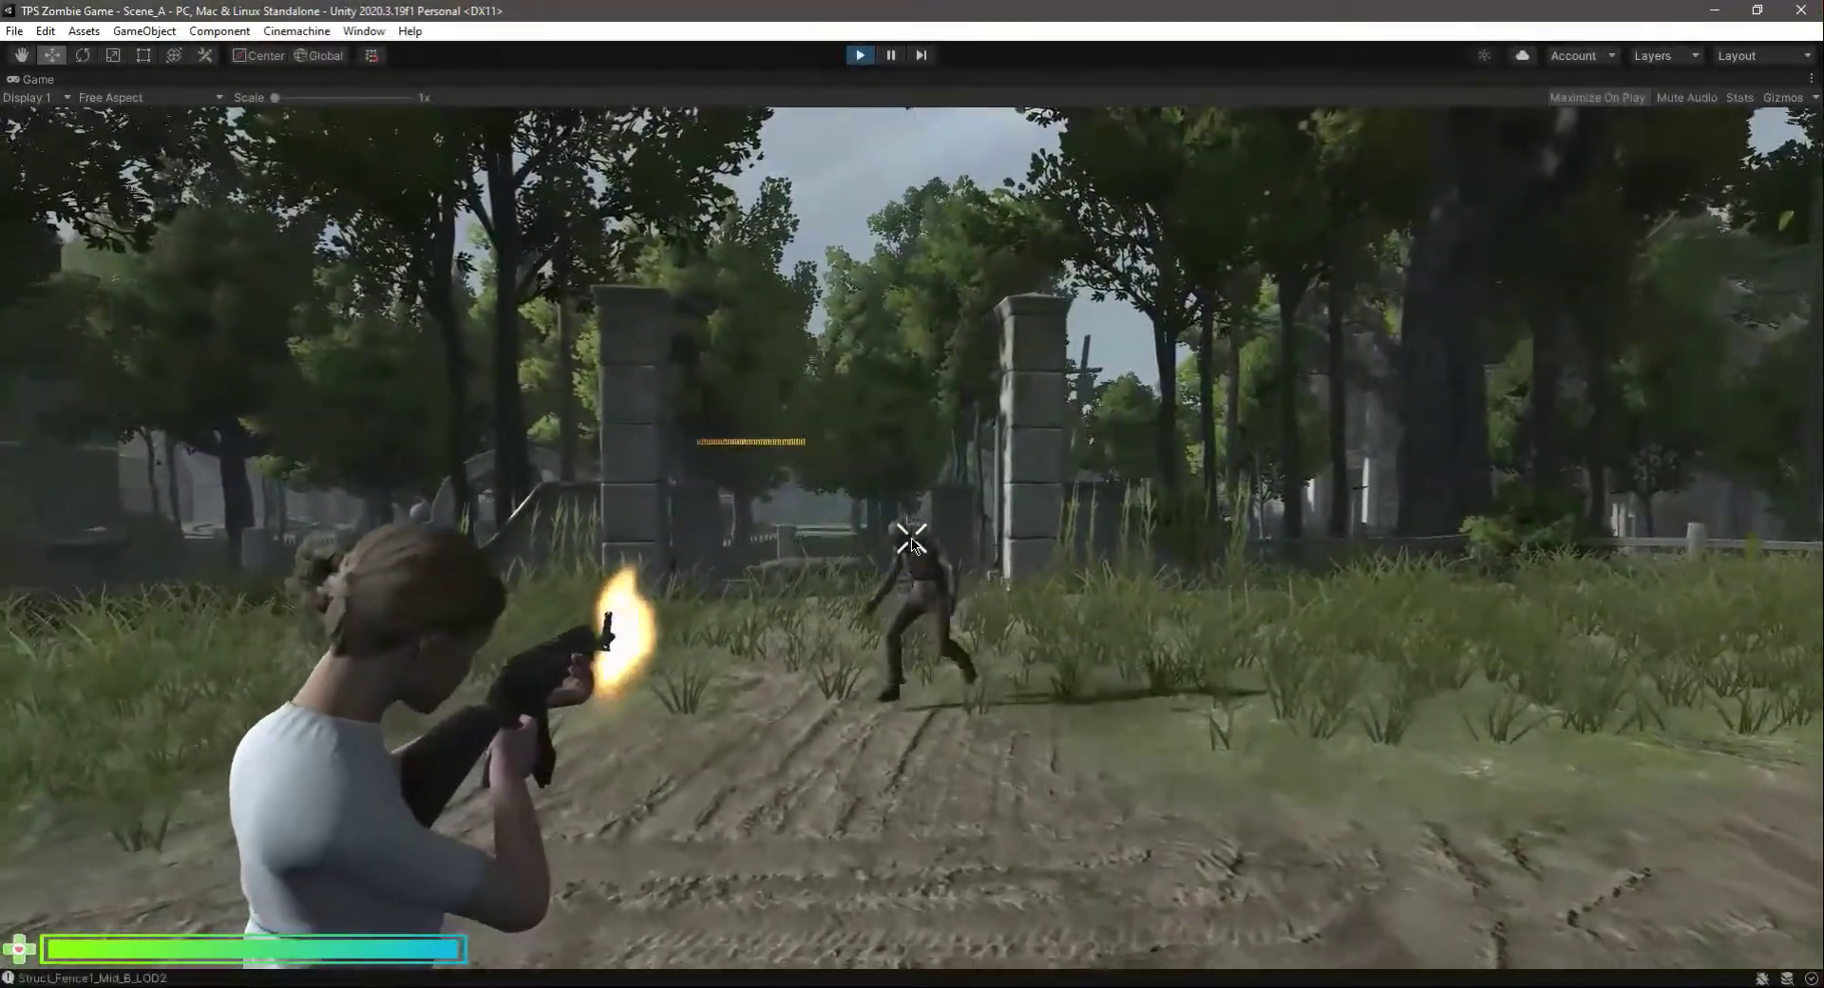
{"action": "left_click", "coordinate": [911, 538]}
{"action": "left_click", "coordinate": [911, 538]}
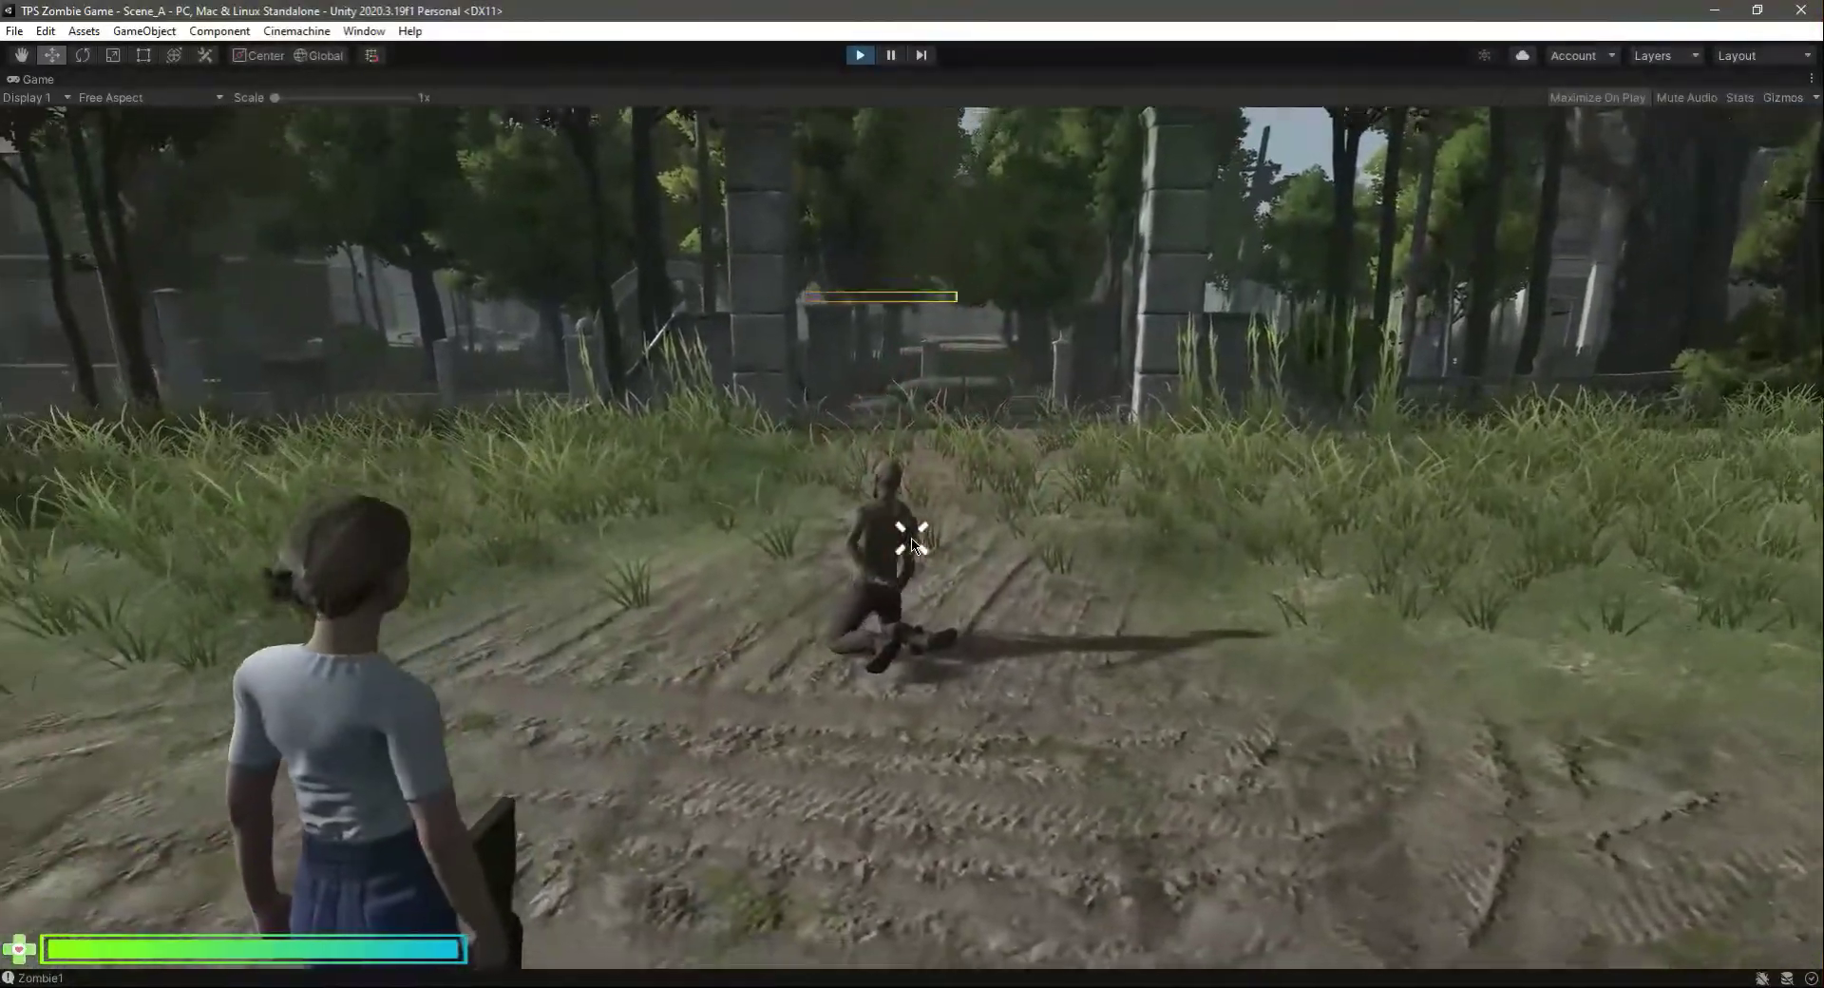
{"action": "key", "text": "w"}
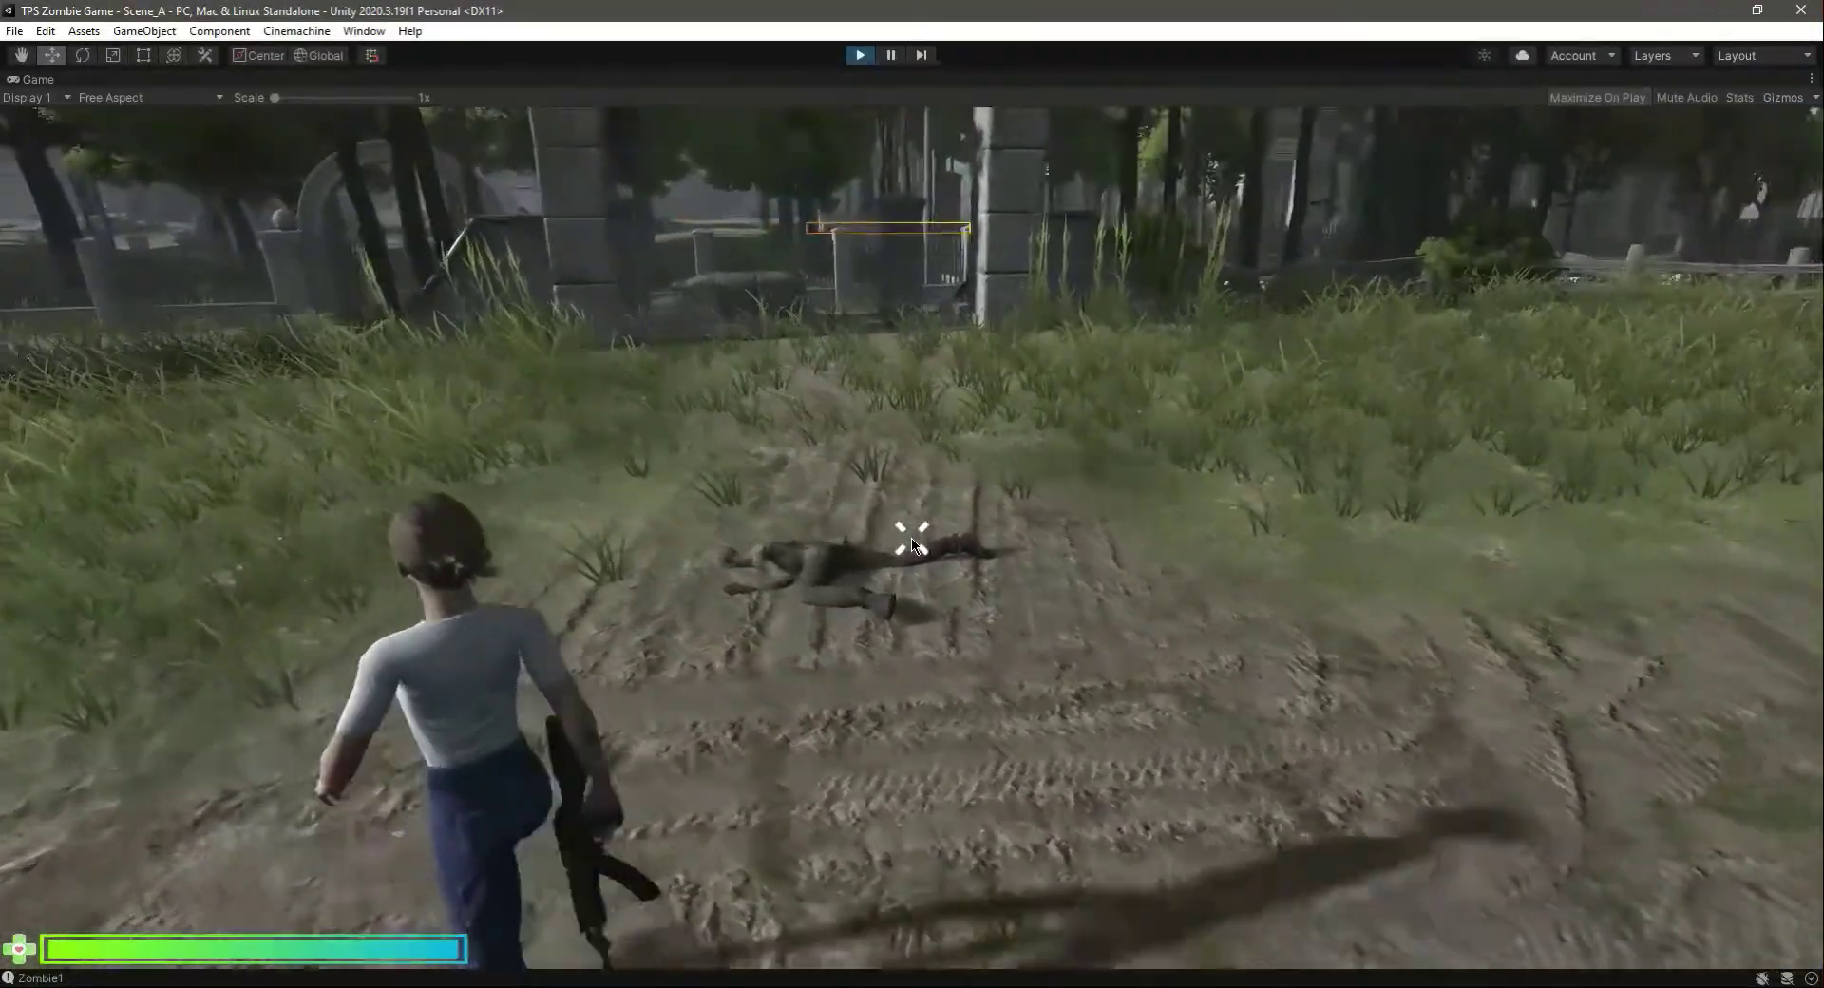
{"action": "key", "text": "w"}
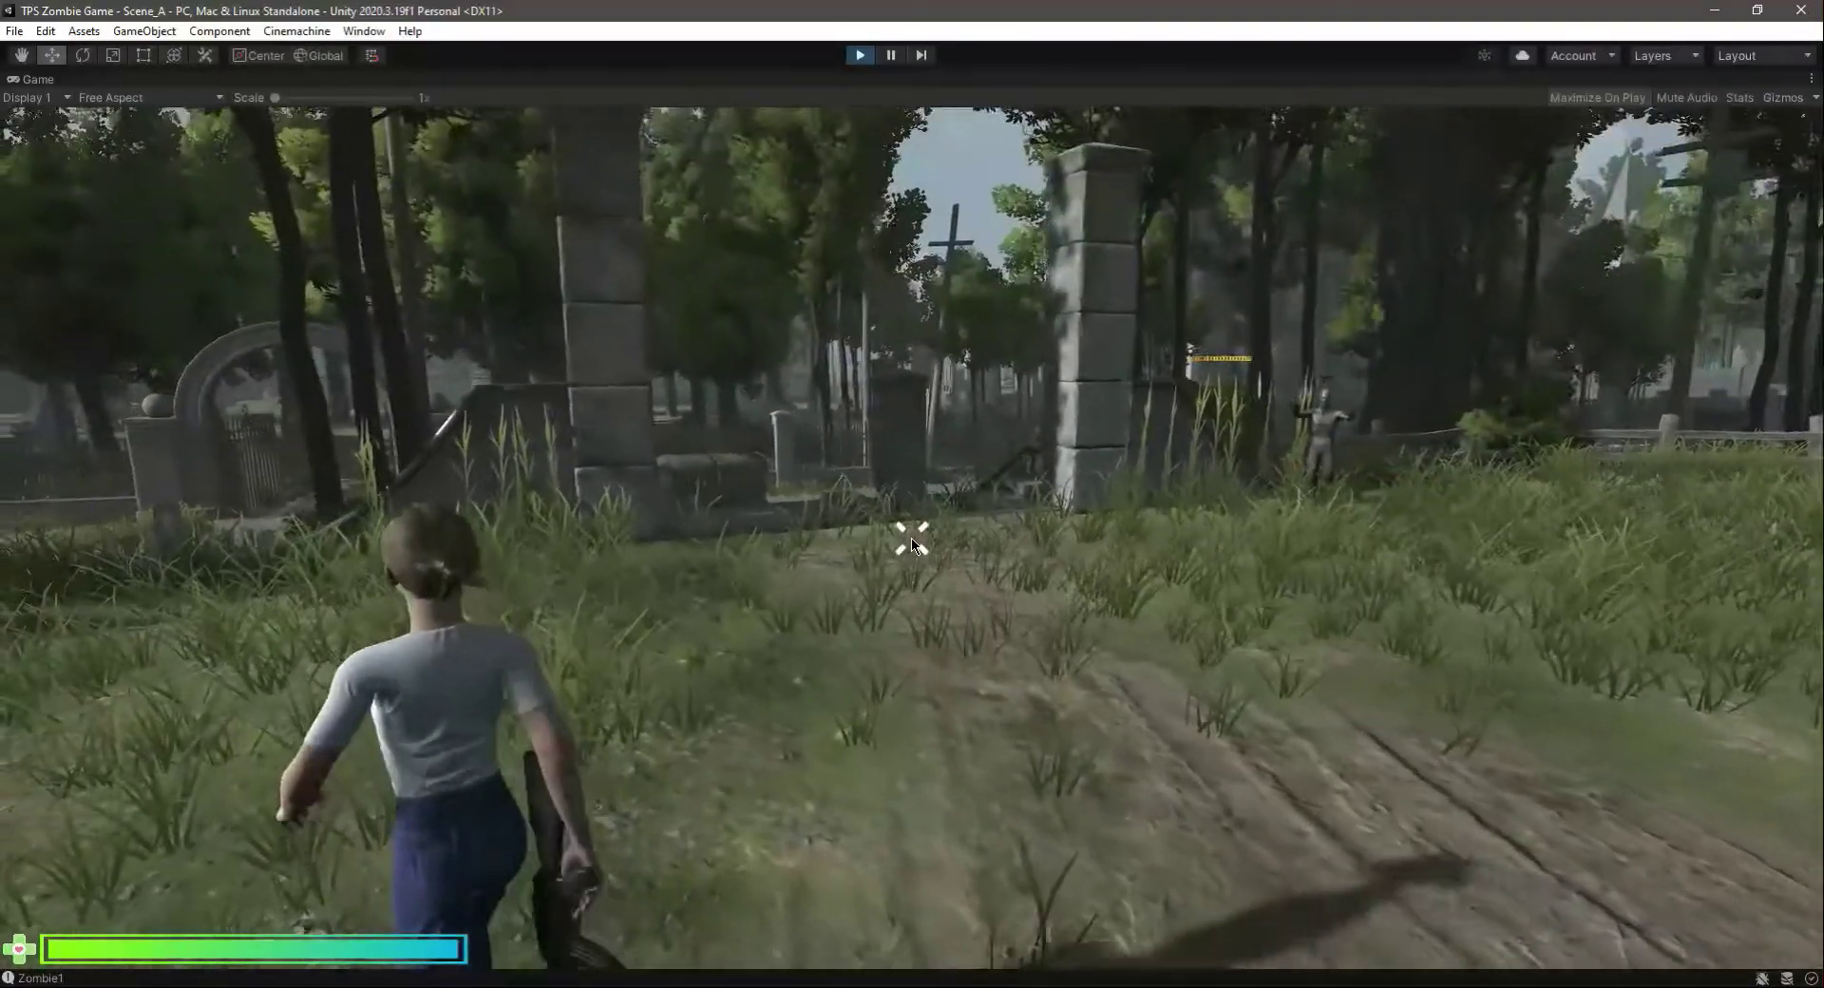
{"action": "key", "text": "w"}
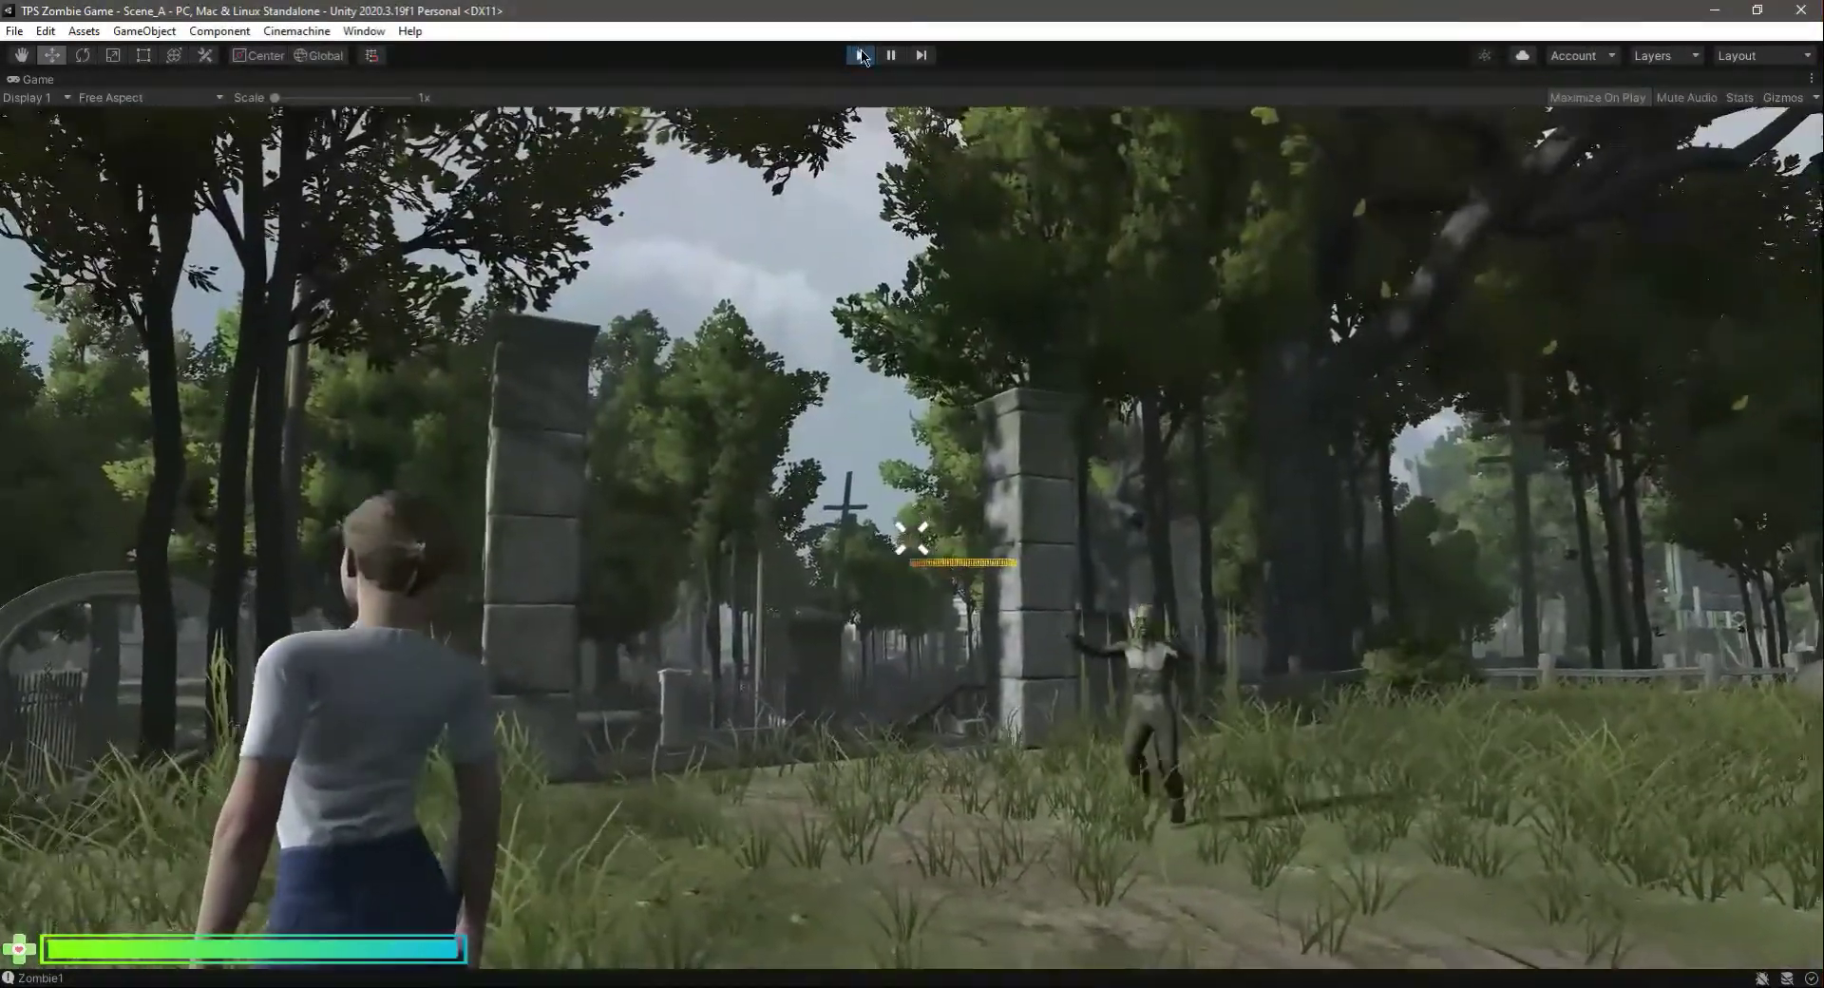
{"action": "left_click", "coordinate": [862, 55]}
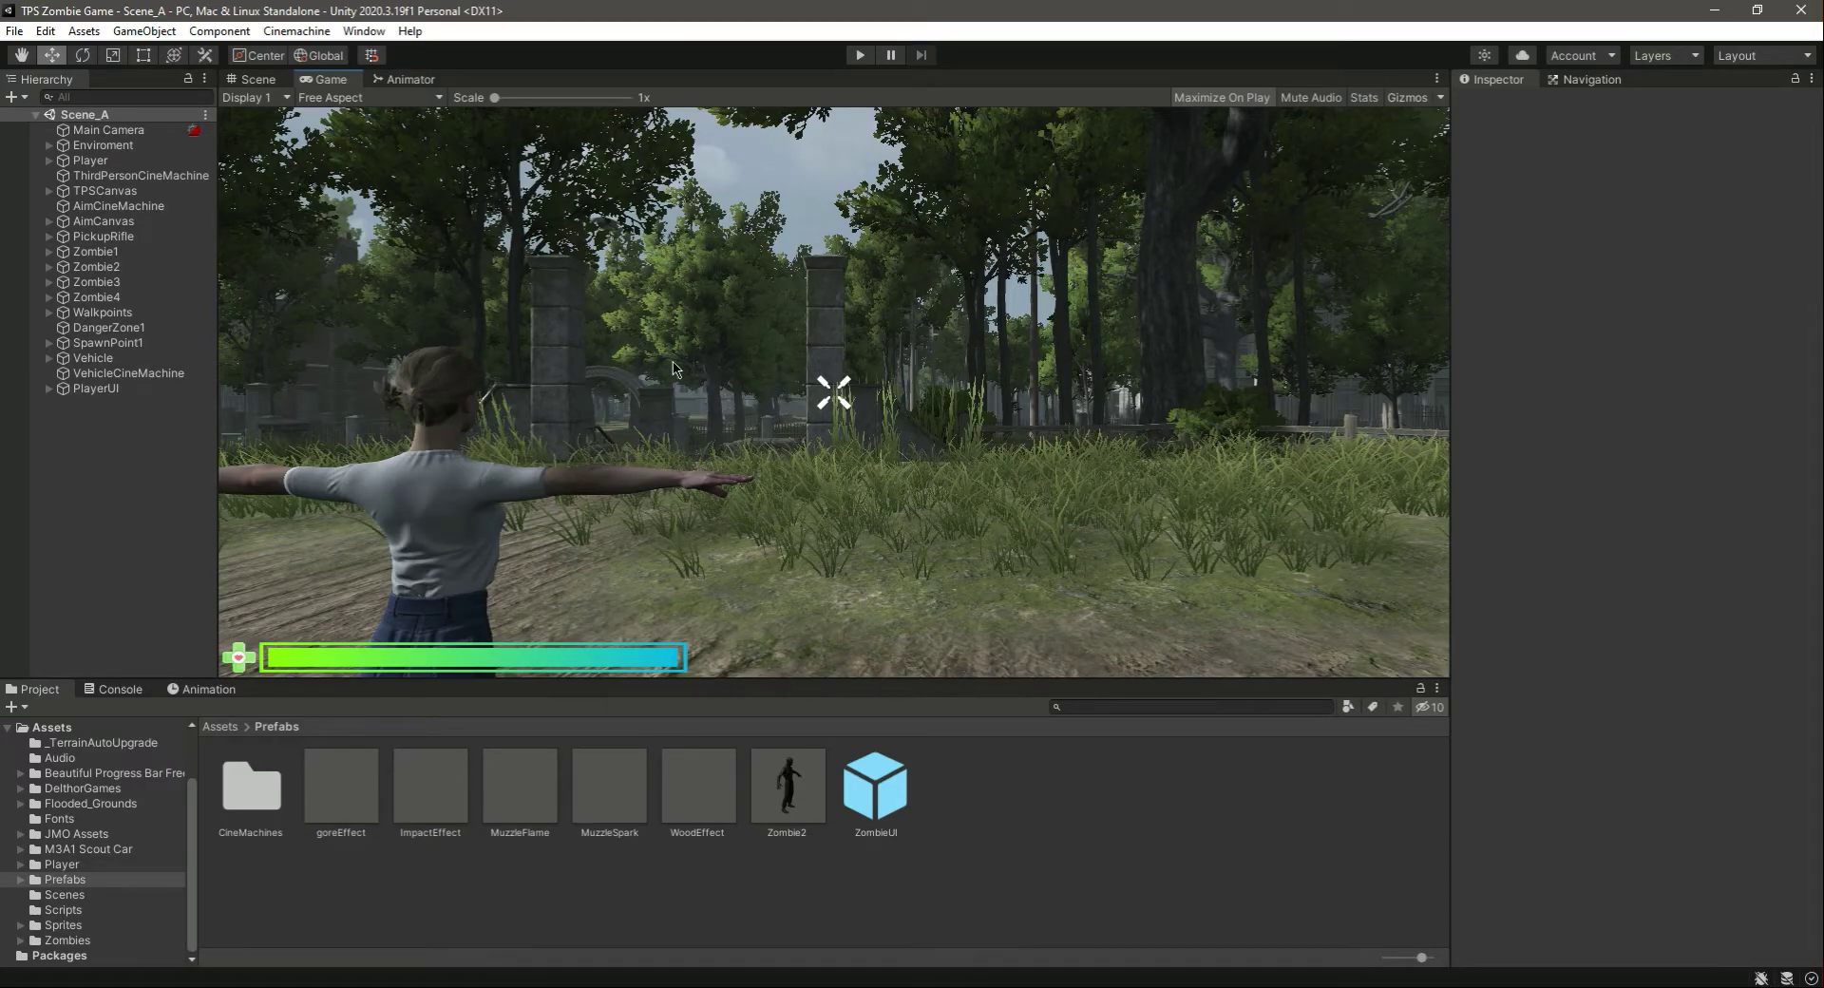
Focus the Scene view on Zombie2 and examine the settings of its ZombieUI canvas and HealthBar
{"action": "left_click", "coordinate": [96, 267]}
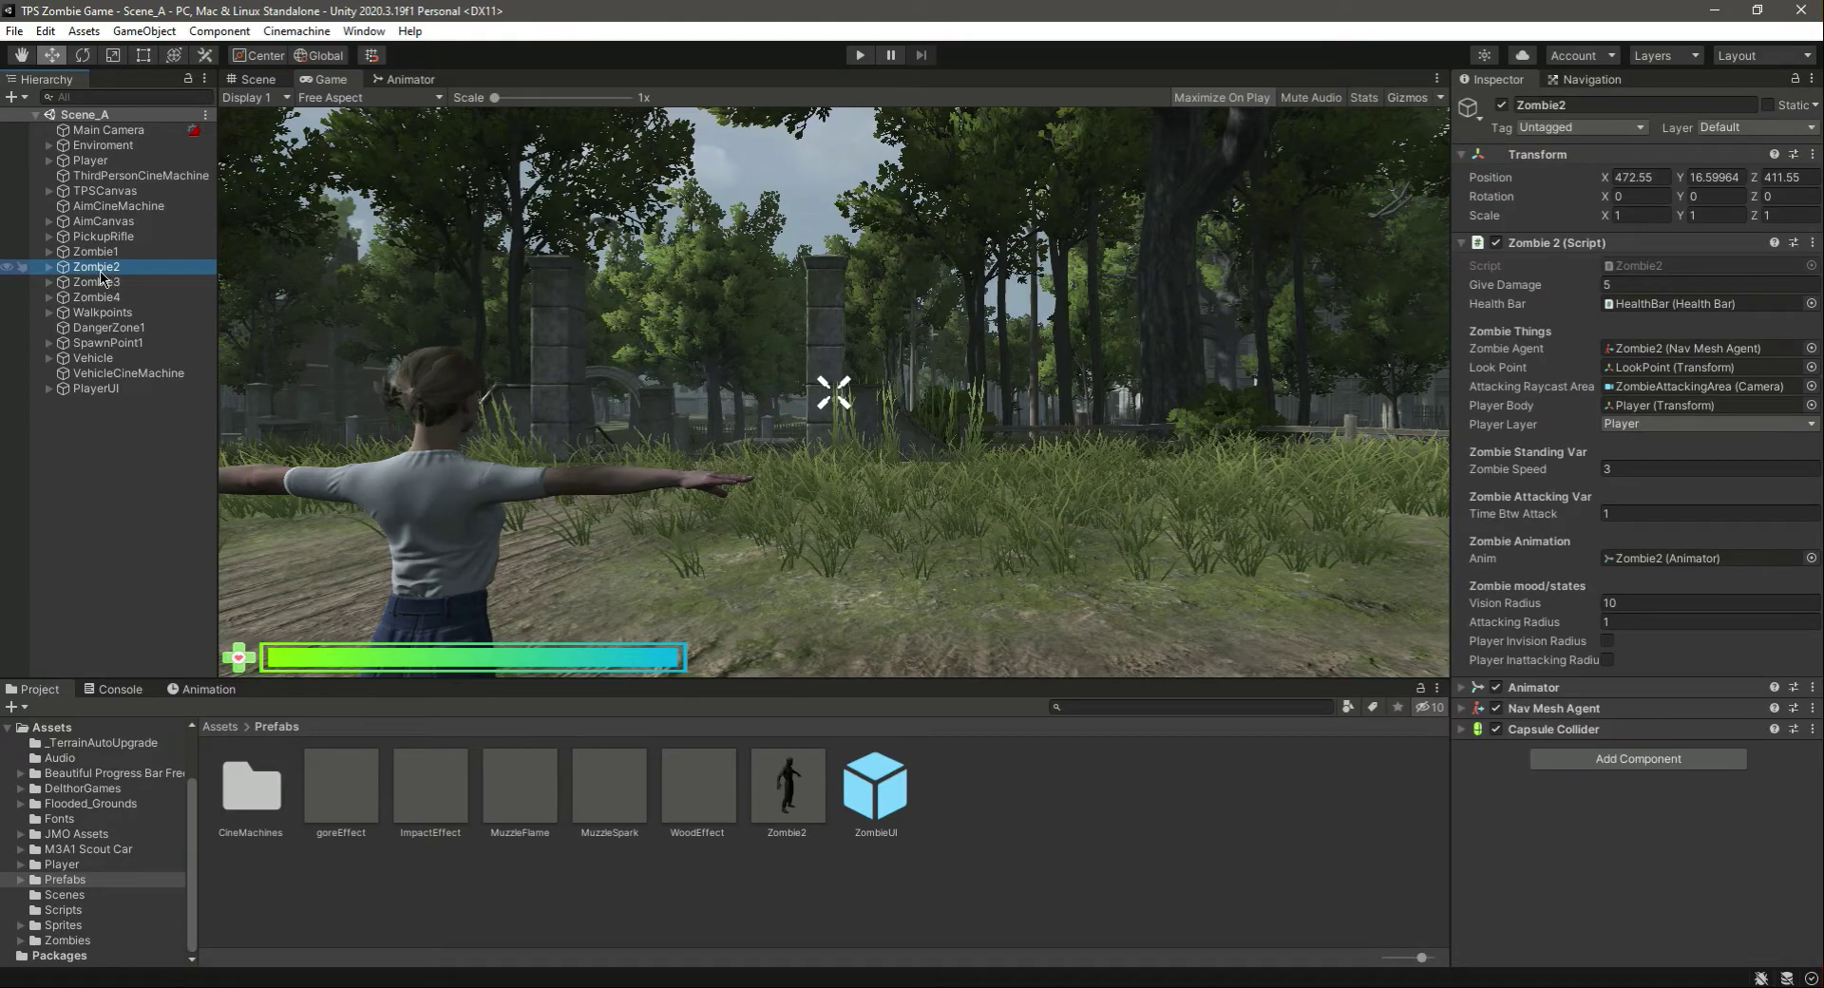
{"action": "left_click", "coordinate": [252, 79]}
{"action": "double_click", "coordinate": [106, 267]}
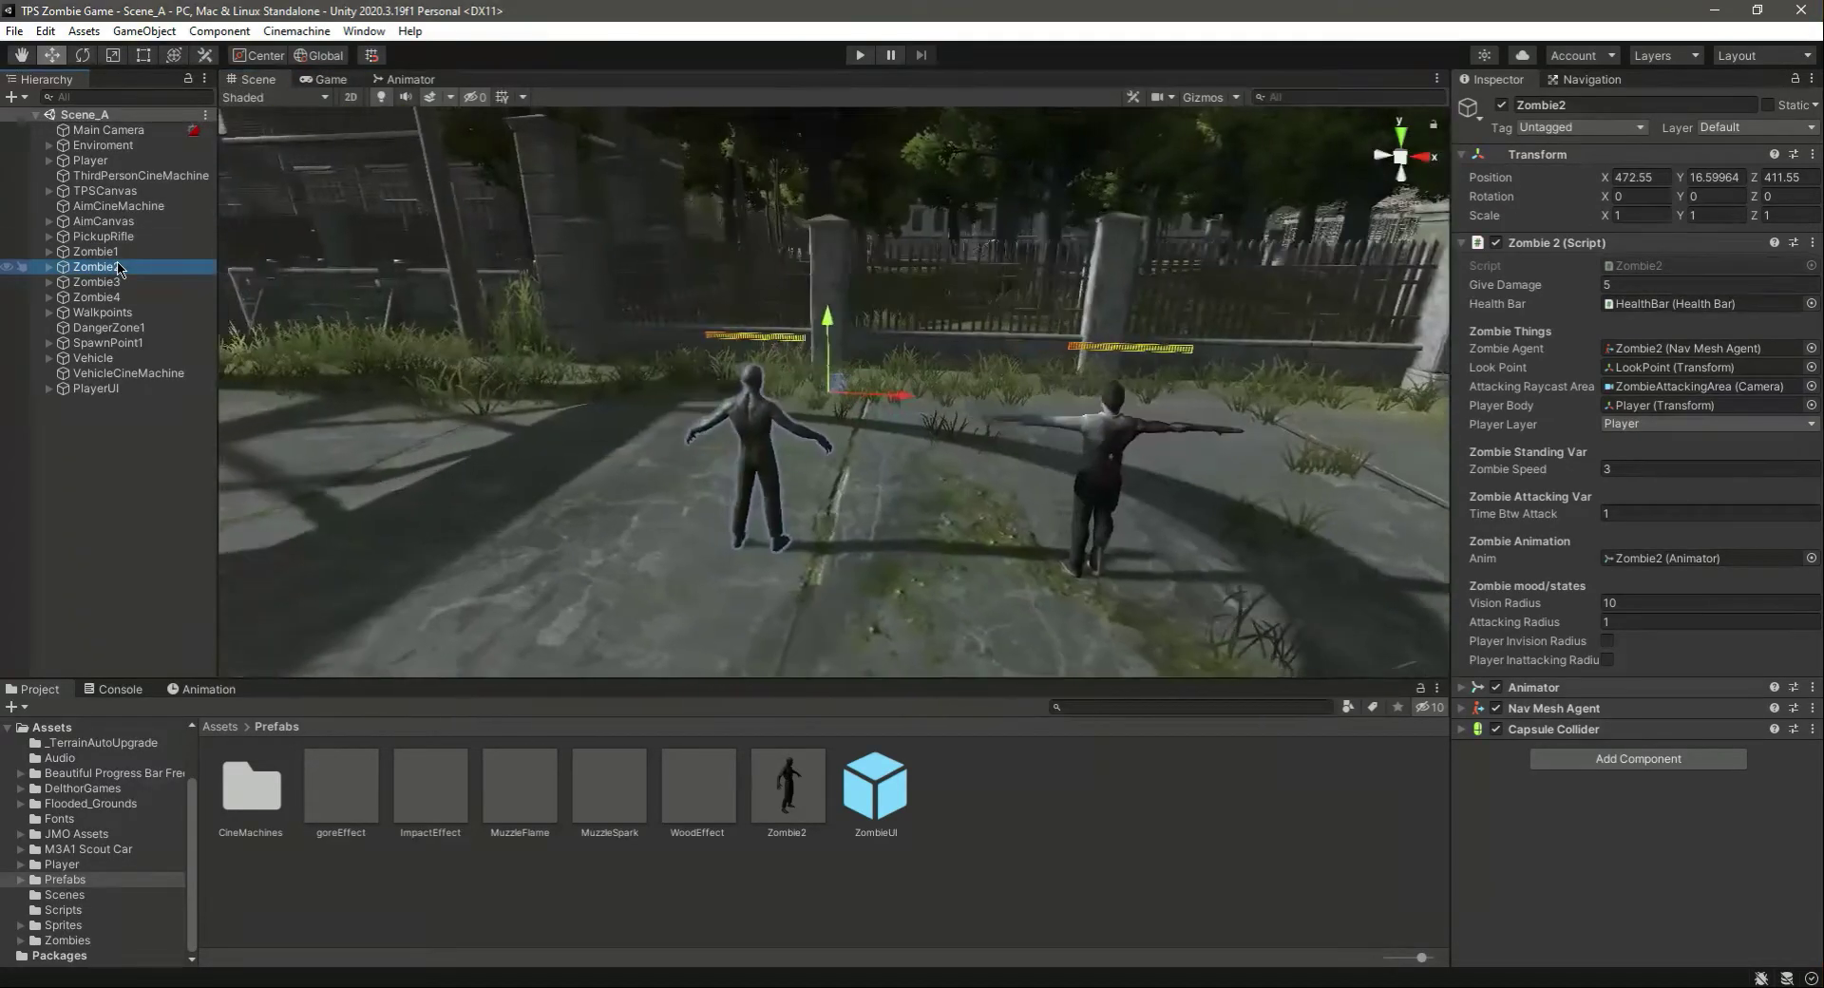
{"action": "left_click", "coordinate": [51, 268]}
{"action": "left_click", "coordinate": [129, 314]}
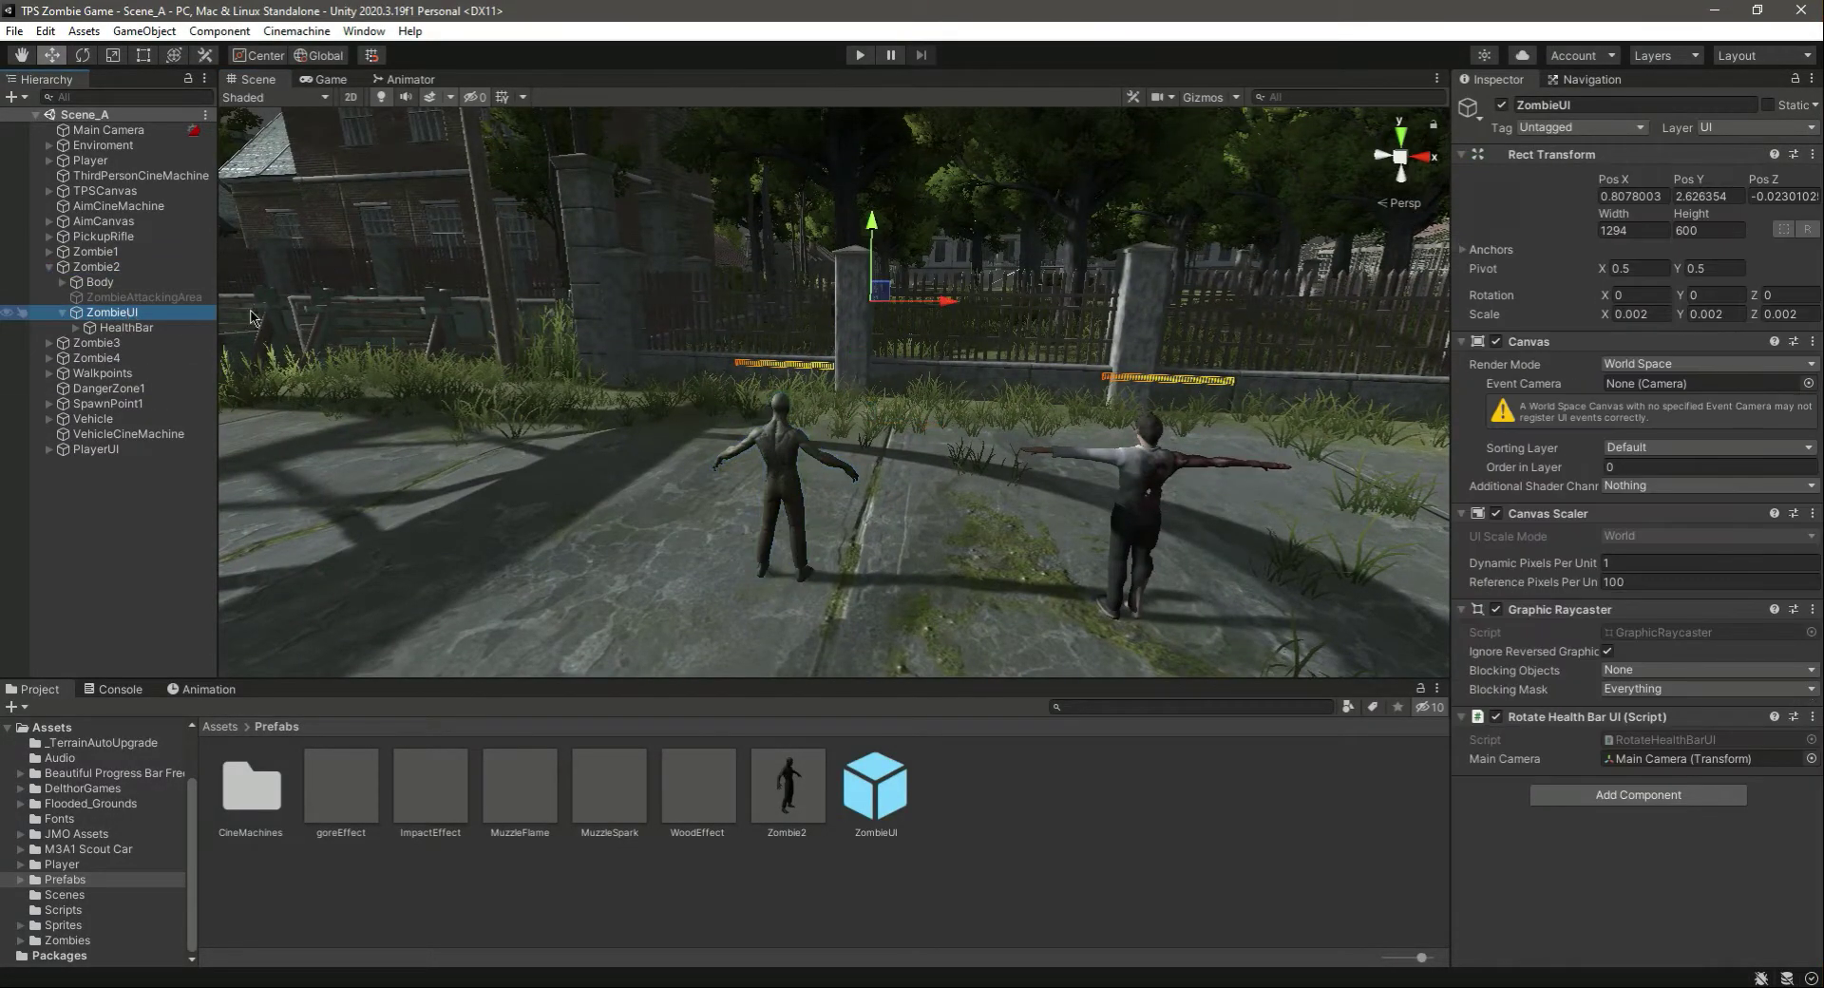
{"action": "left_click", "coordinate": [124, 327]}
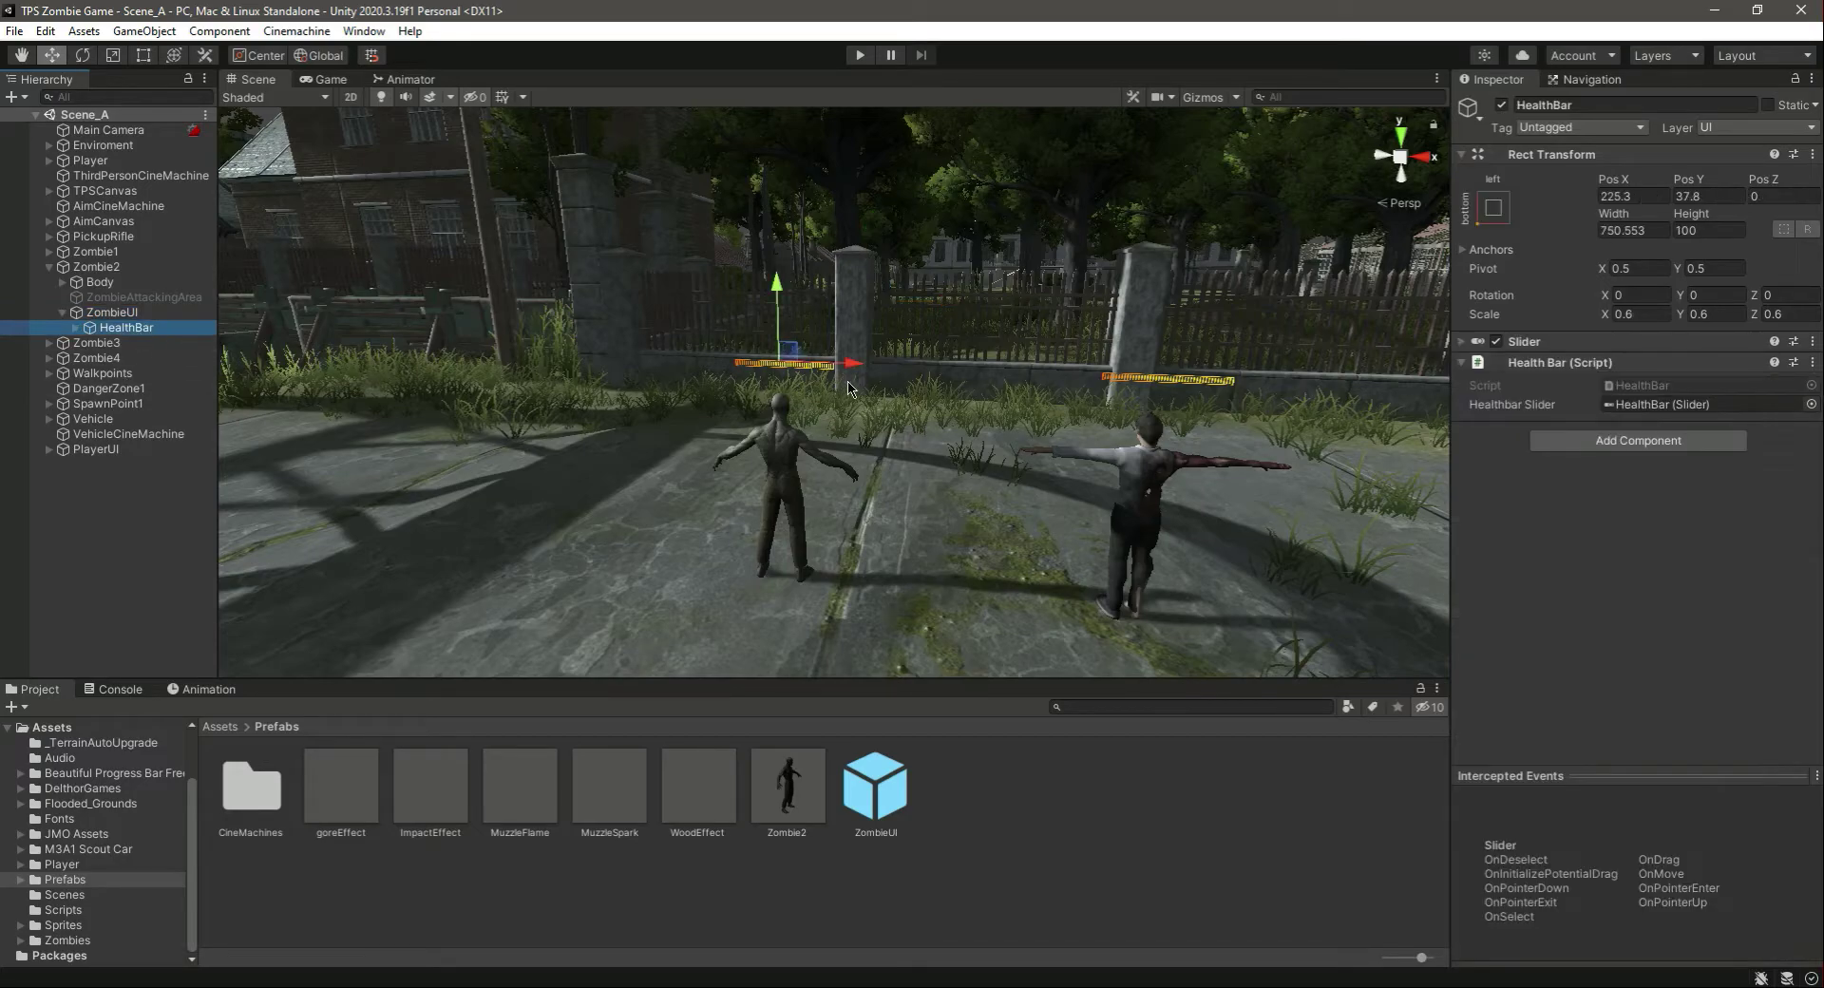
{"action": "left_click", "coordinate": [126, 313]}
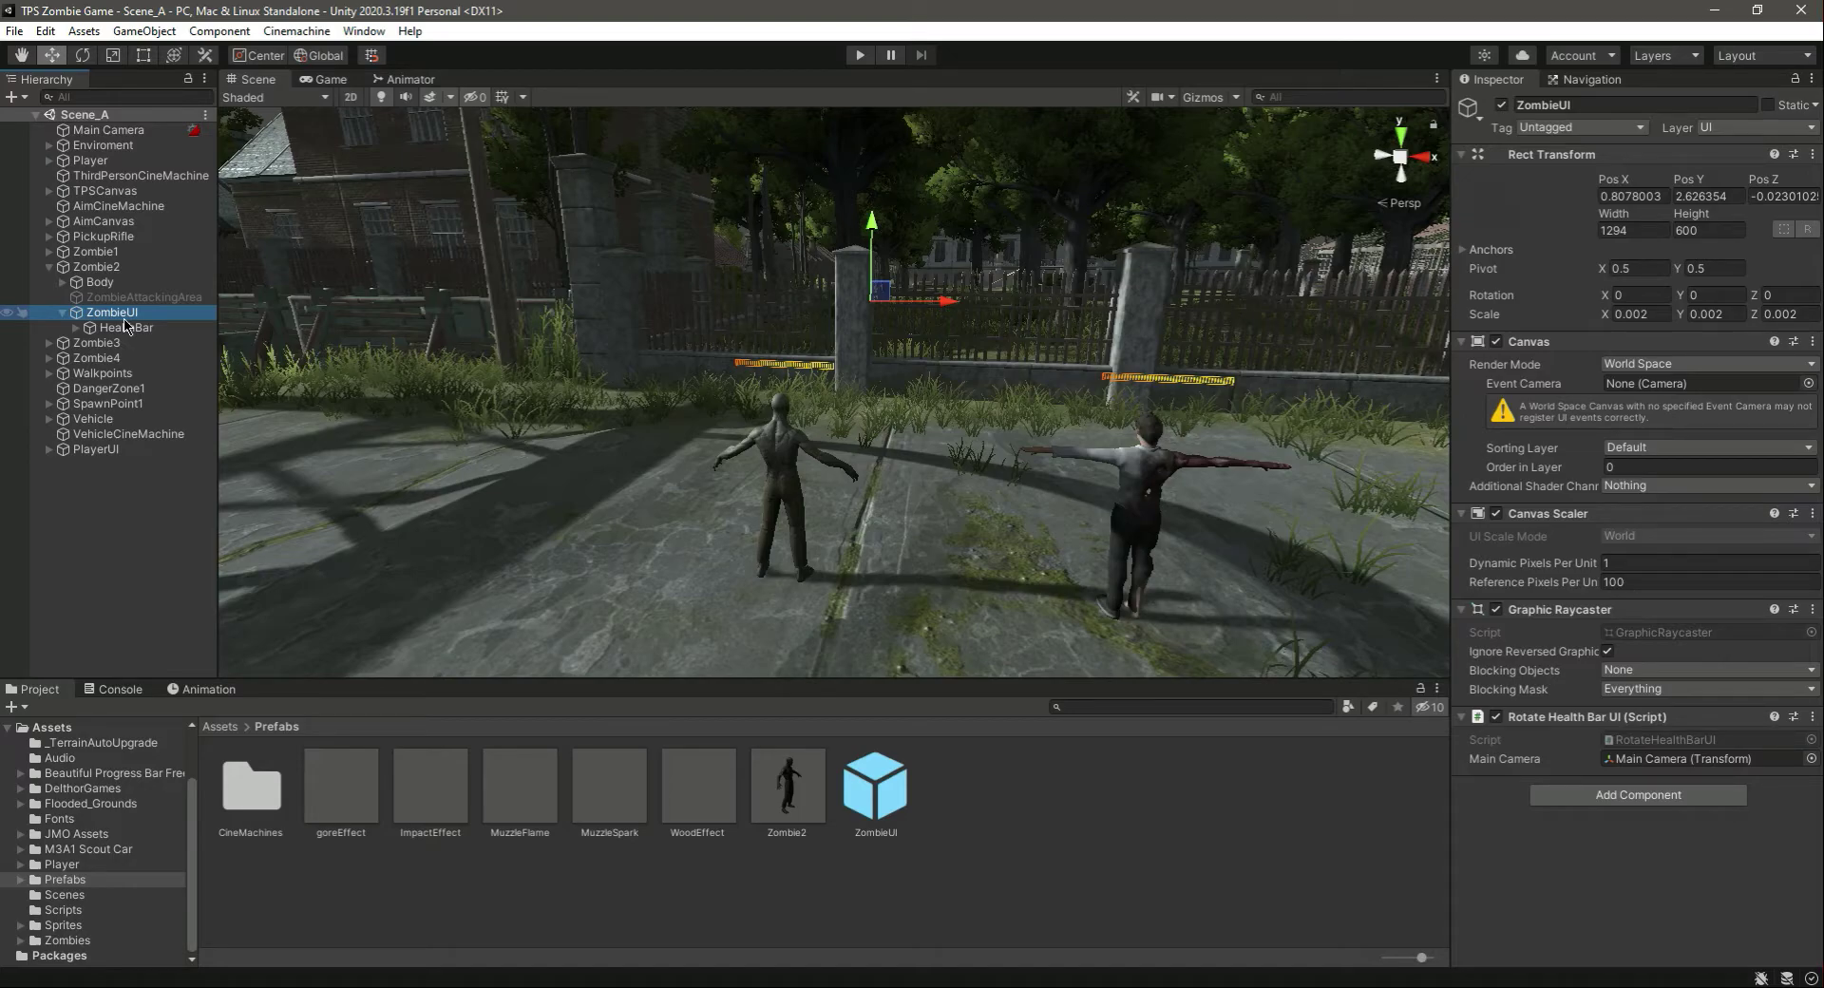
Add a new UI Canvas at the root of Scene_A
{"action": "right_click", "coordinate": [109, 488]}
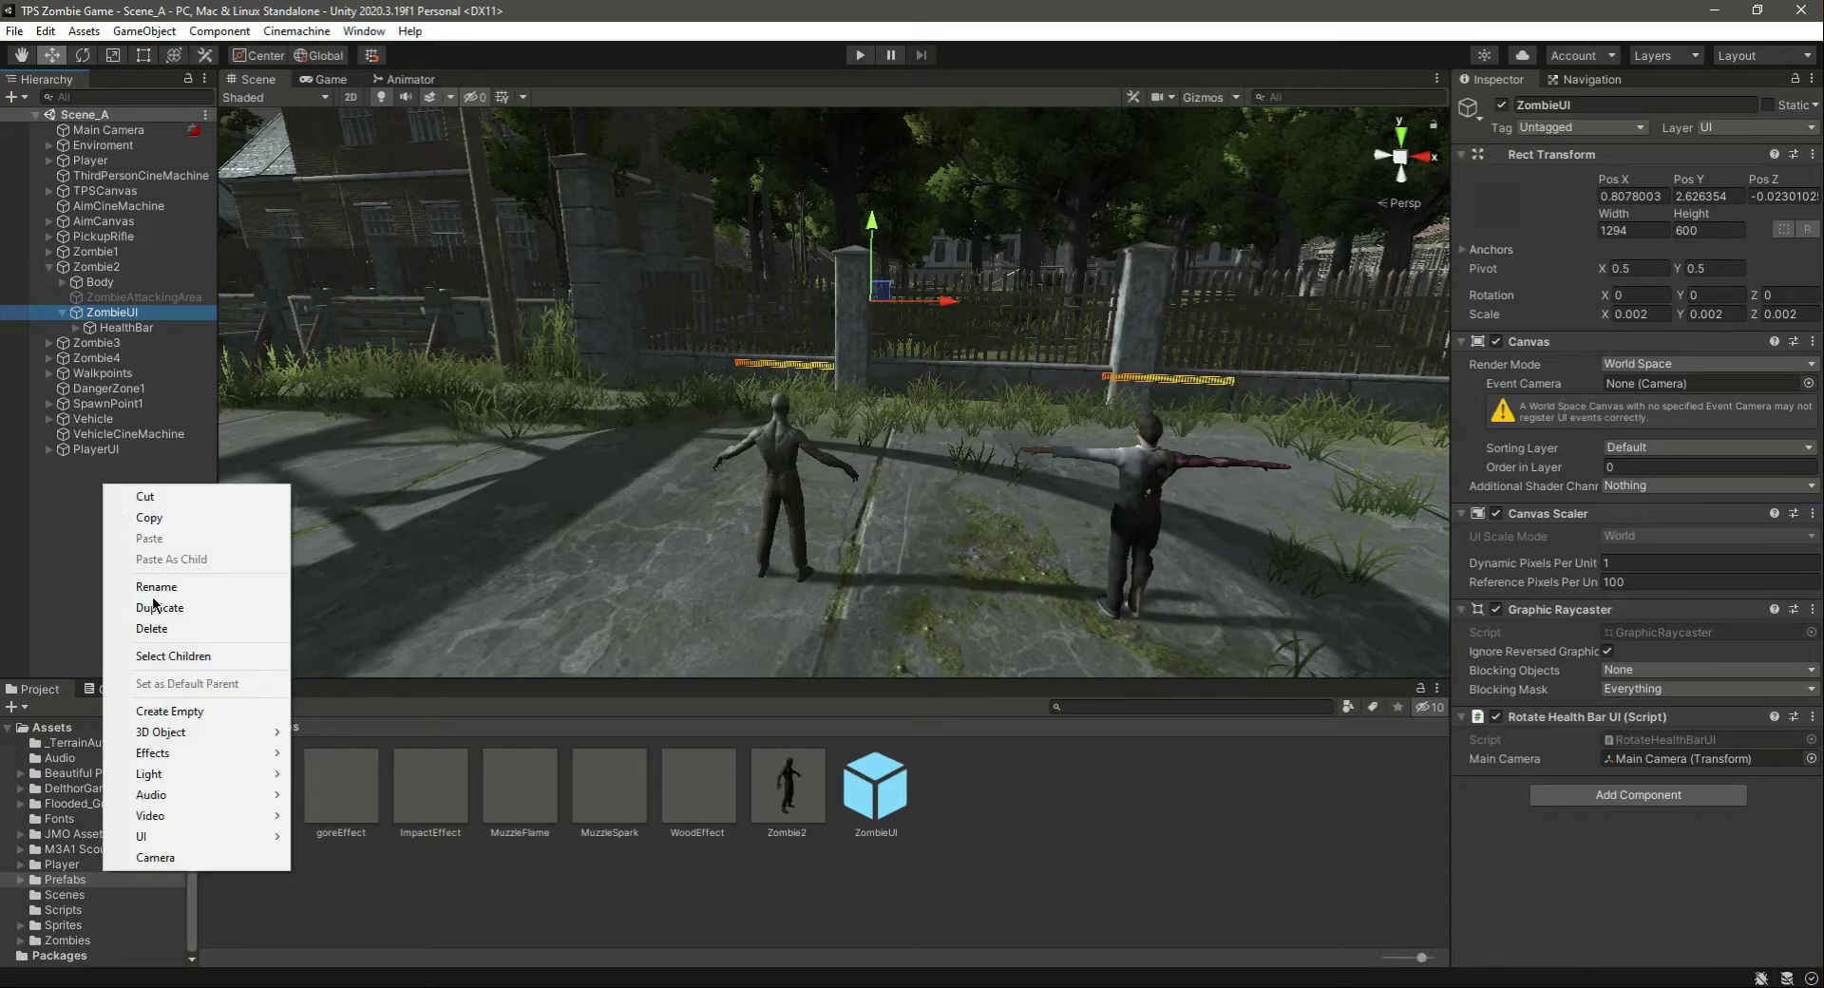
{"action": "mouse_move", "coordinate": [207, 838]}
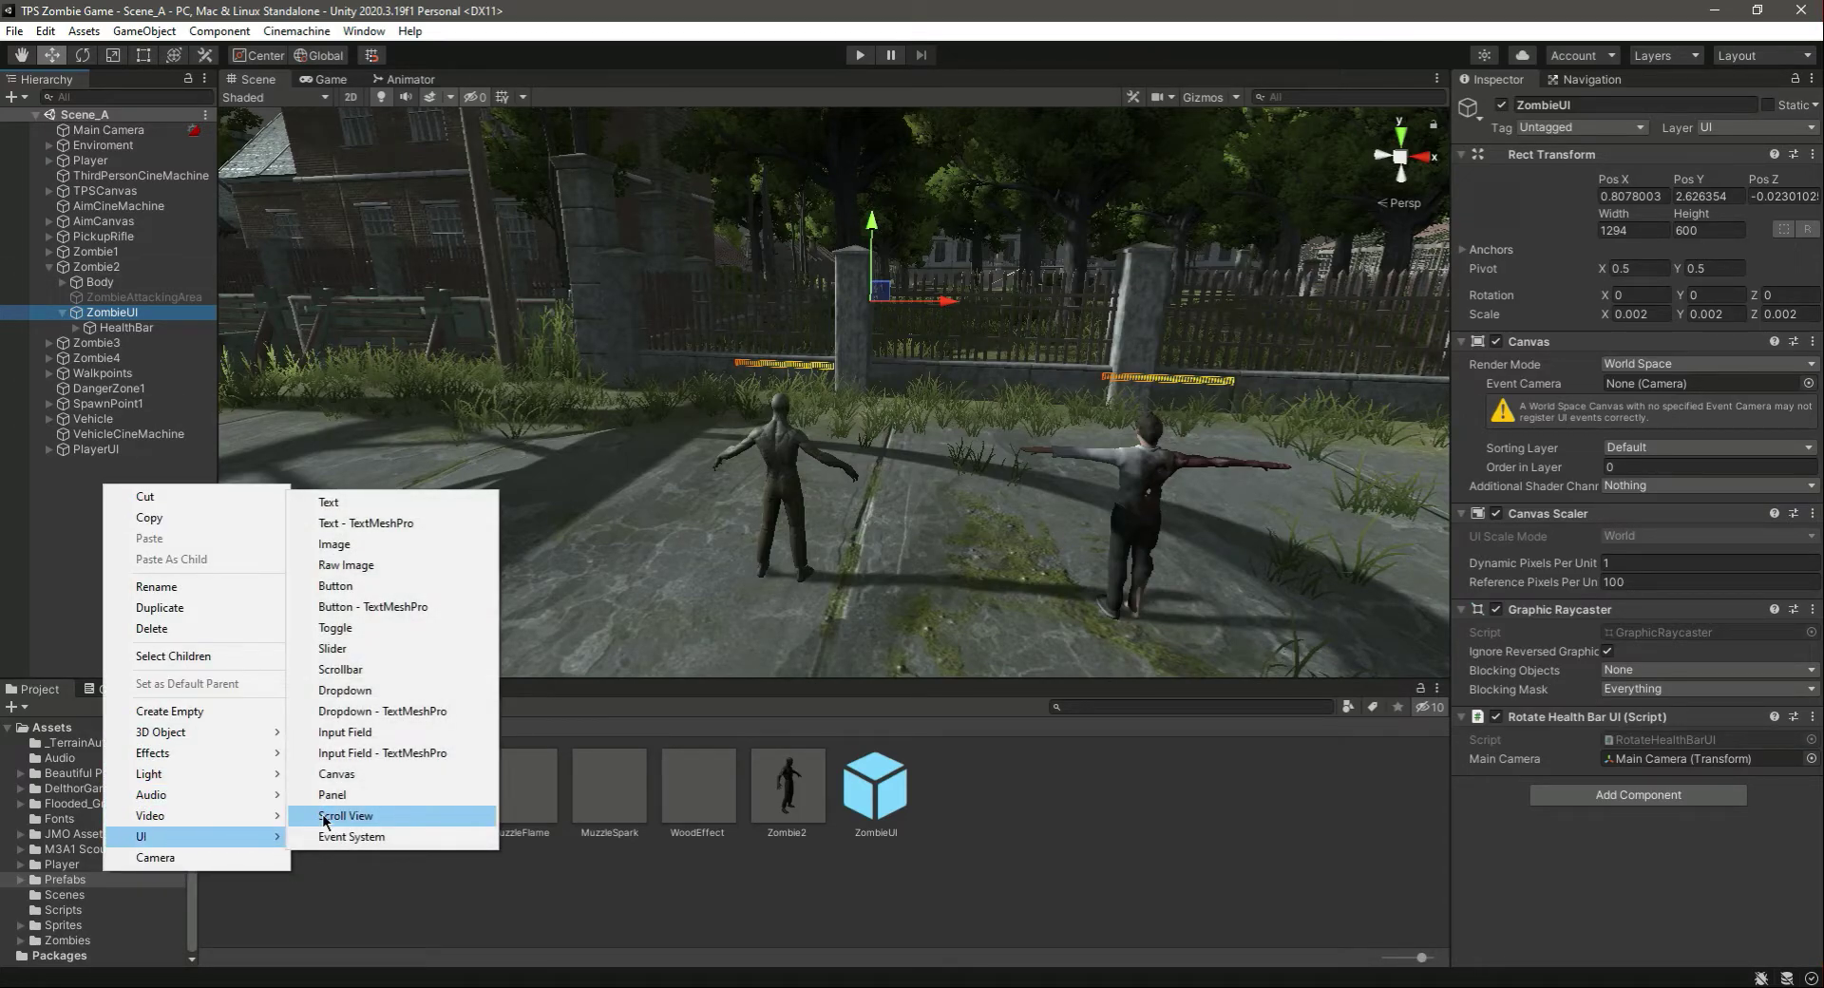
{"action": "left_click", "coordinate": [358, 773]}
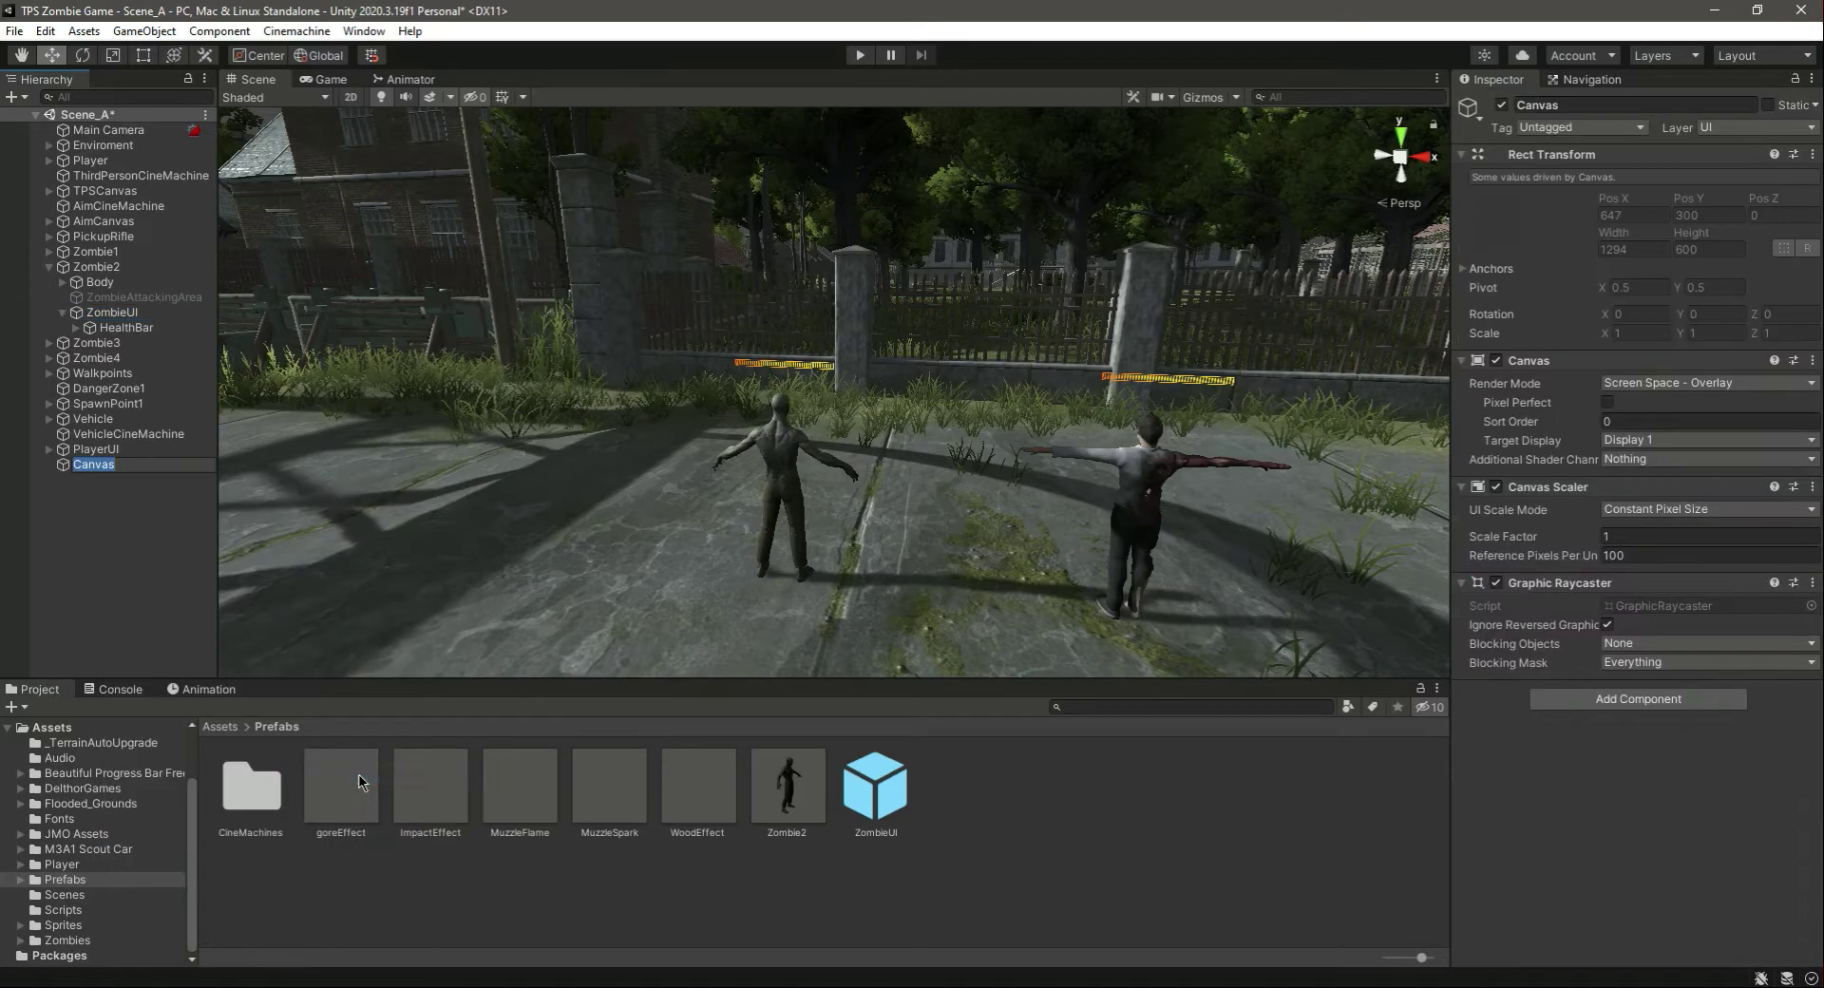
Set the new Canvas's render mode to World Space and make it a child of Zombie2
{"action": "left_click", "coordinate": [1661, 383]}
{"action": "left_click", "coordinate": [1658, 444]}
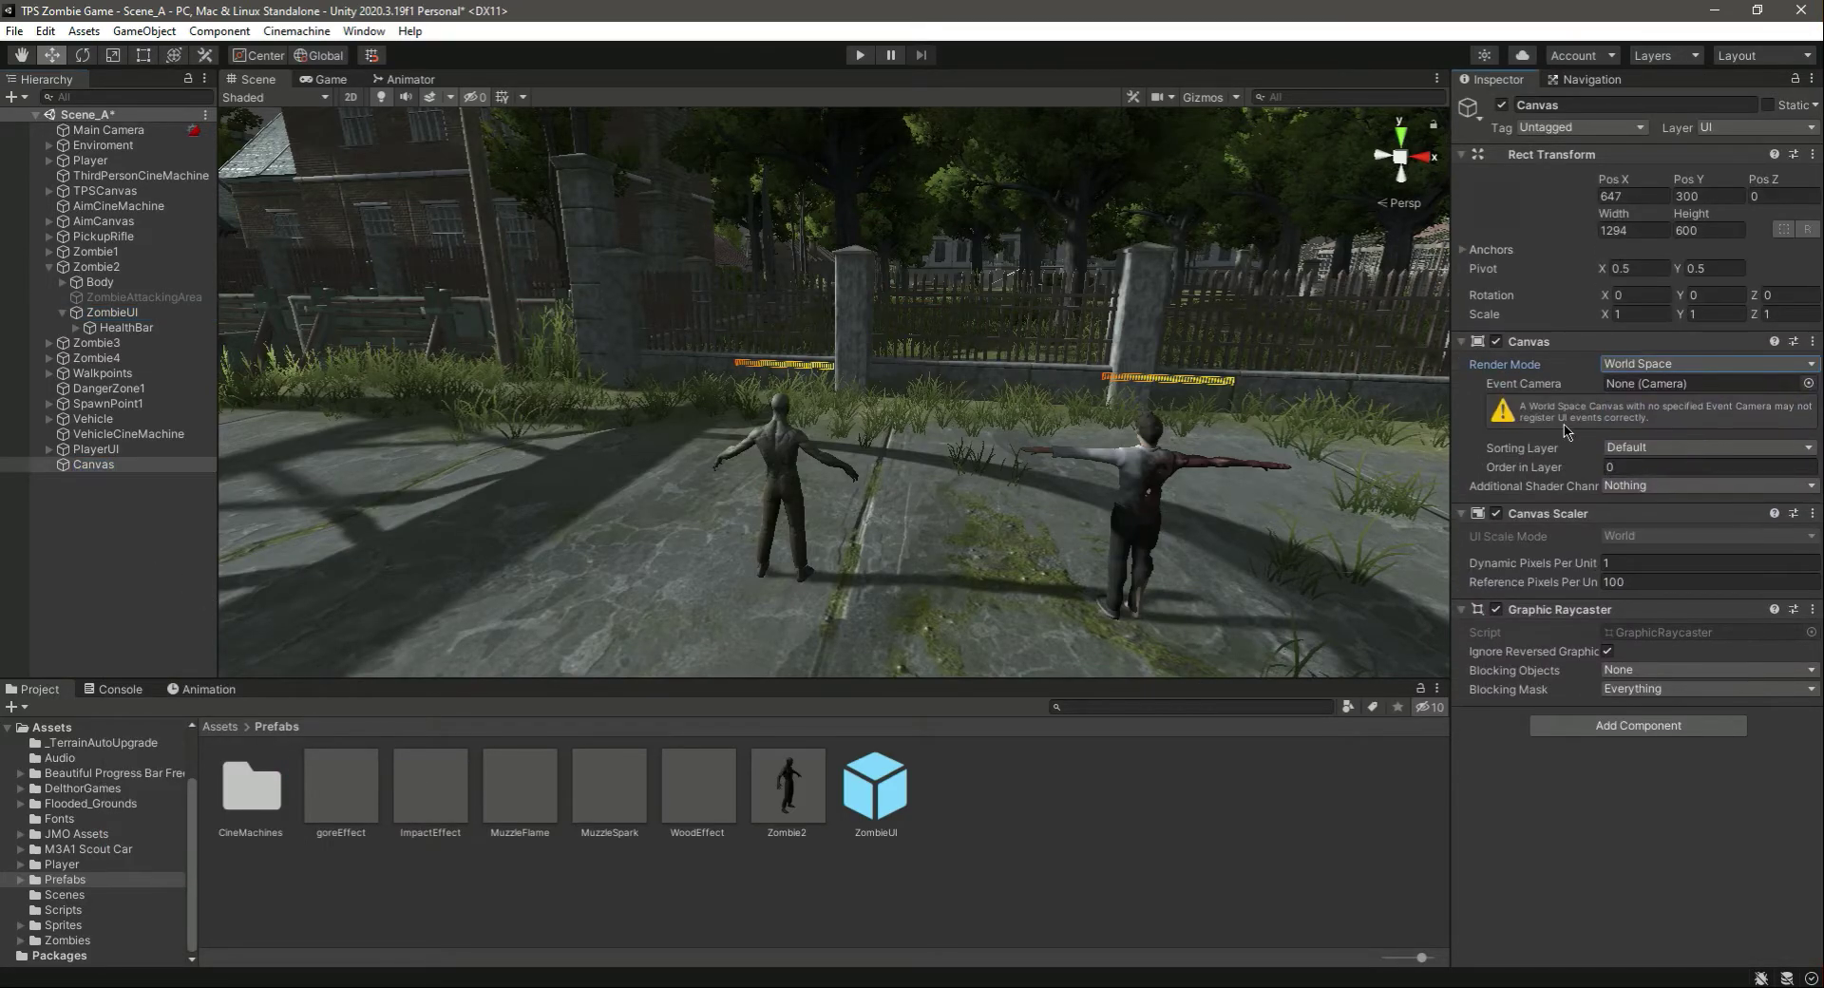
{"action": "double_click", "coordinate": [104, 464]}
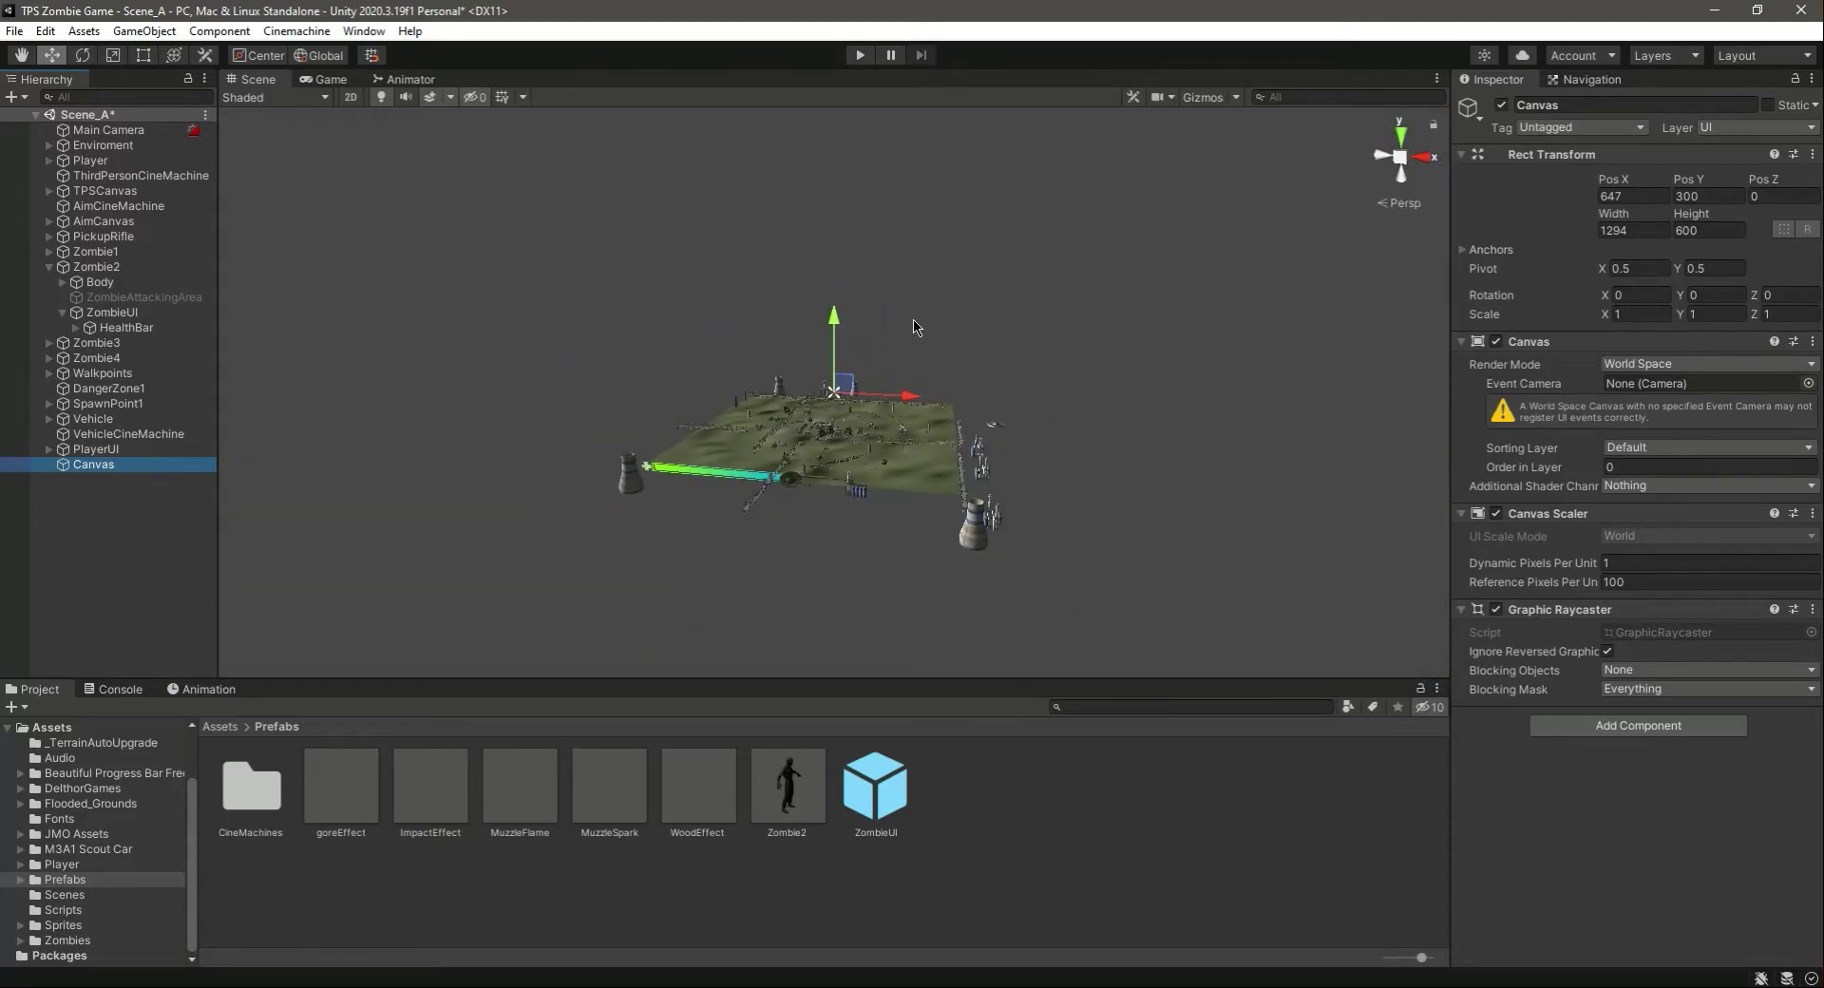
{"action": "scroll", "coordinate": [917, 332], "scroll_direction": "up", "scroll_amount": 5}
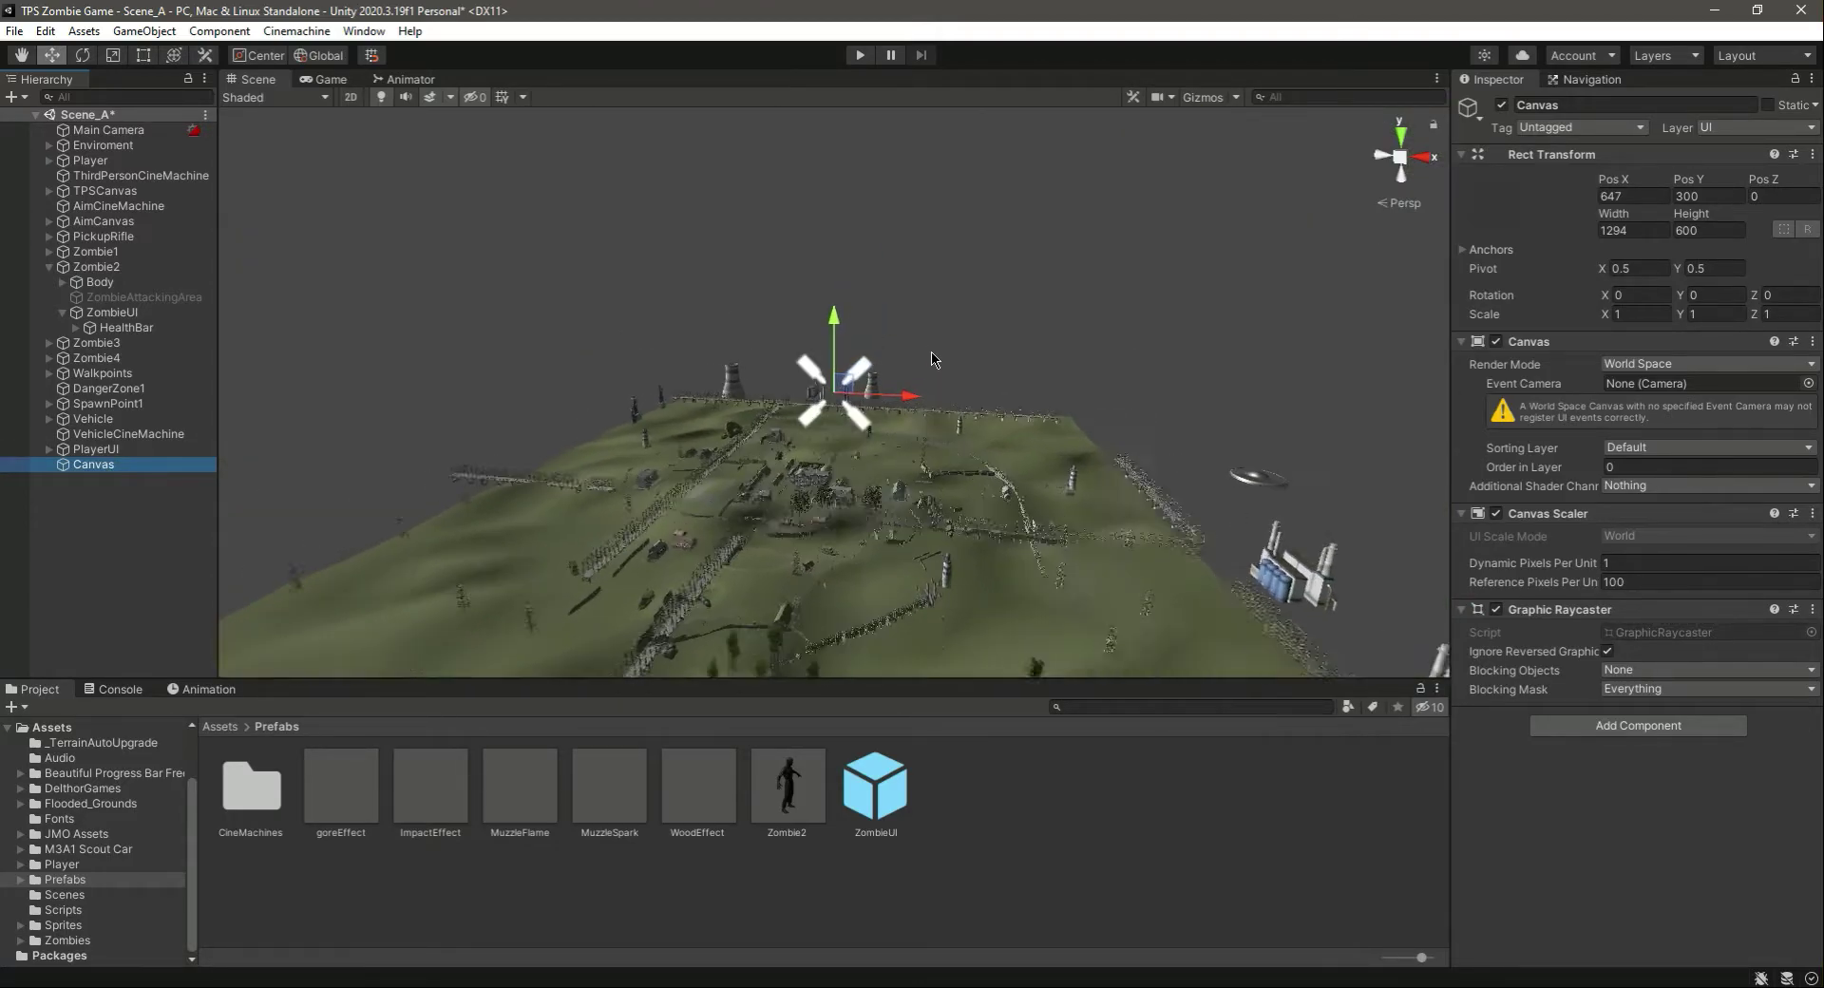
{"action": "scroll", "coordinate": [932, 360], "scroll_direction": "up", "scroll_amount": 1}
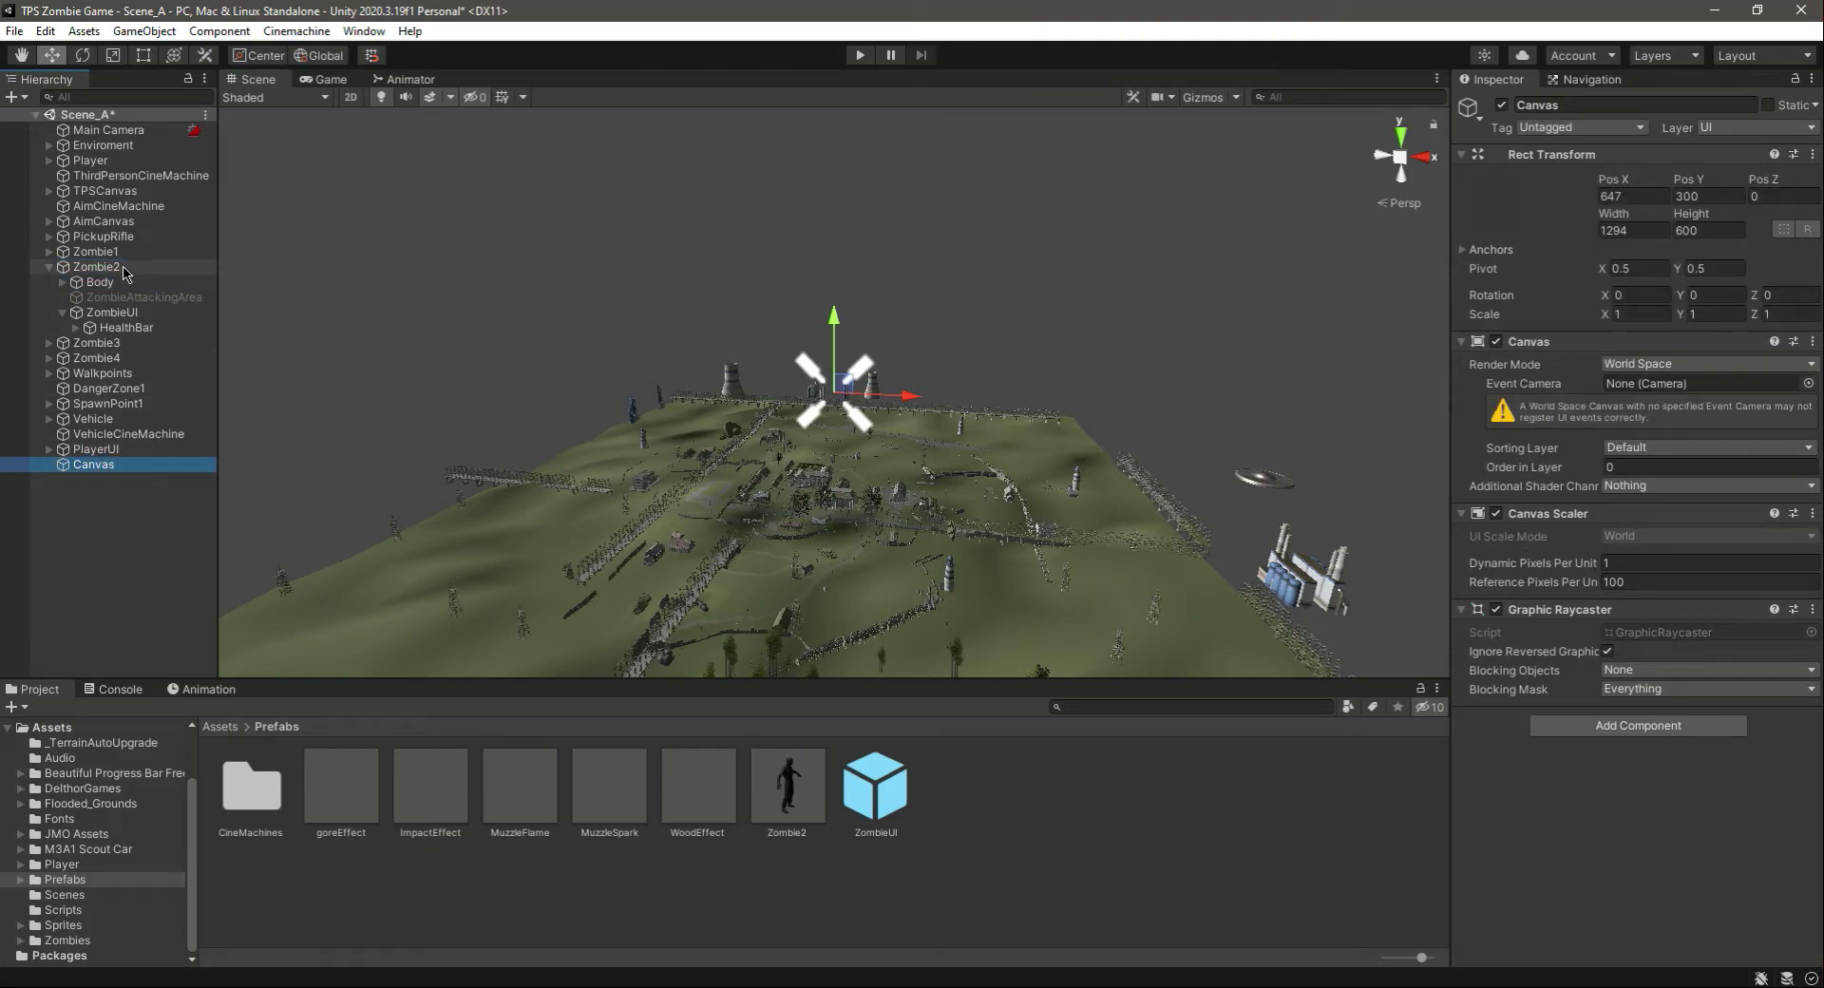
{"action": "left_click_drag", "start_coordinate": [123, 273], "coordinate": [124, 274]}
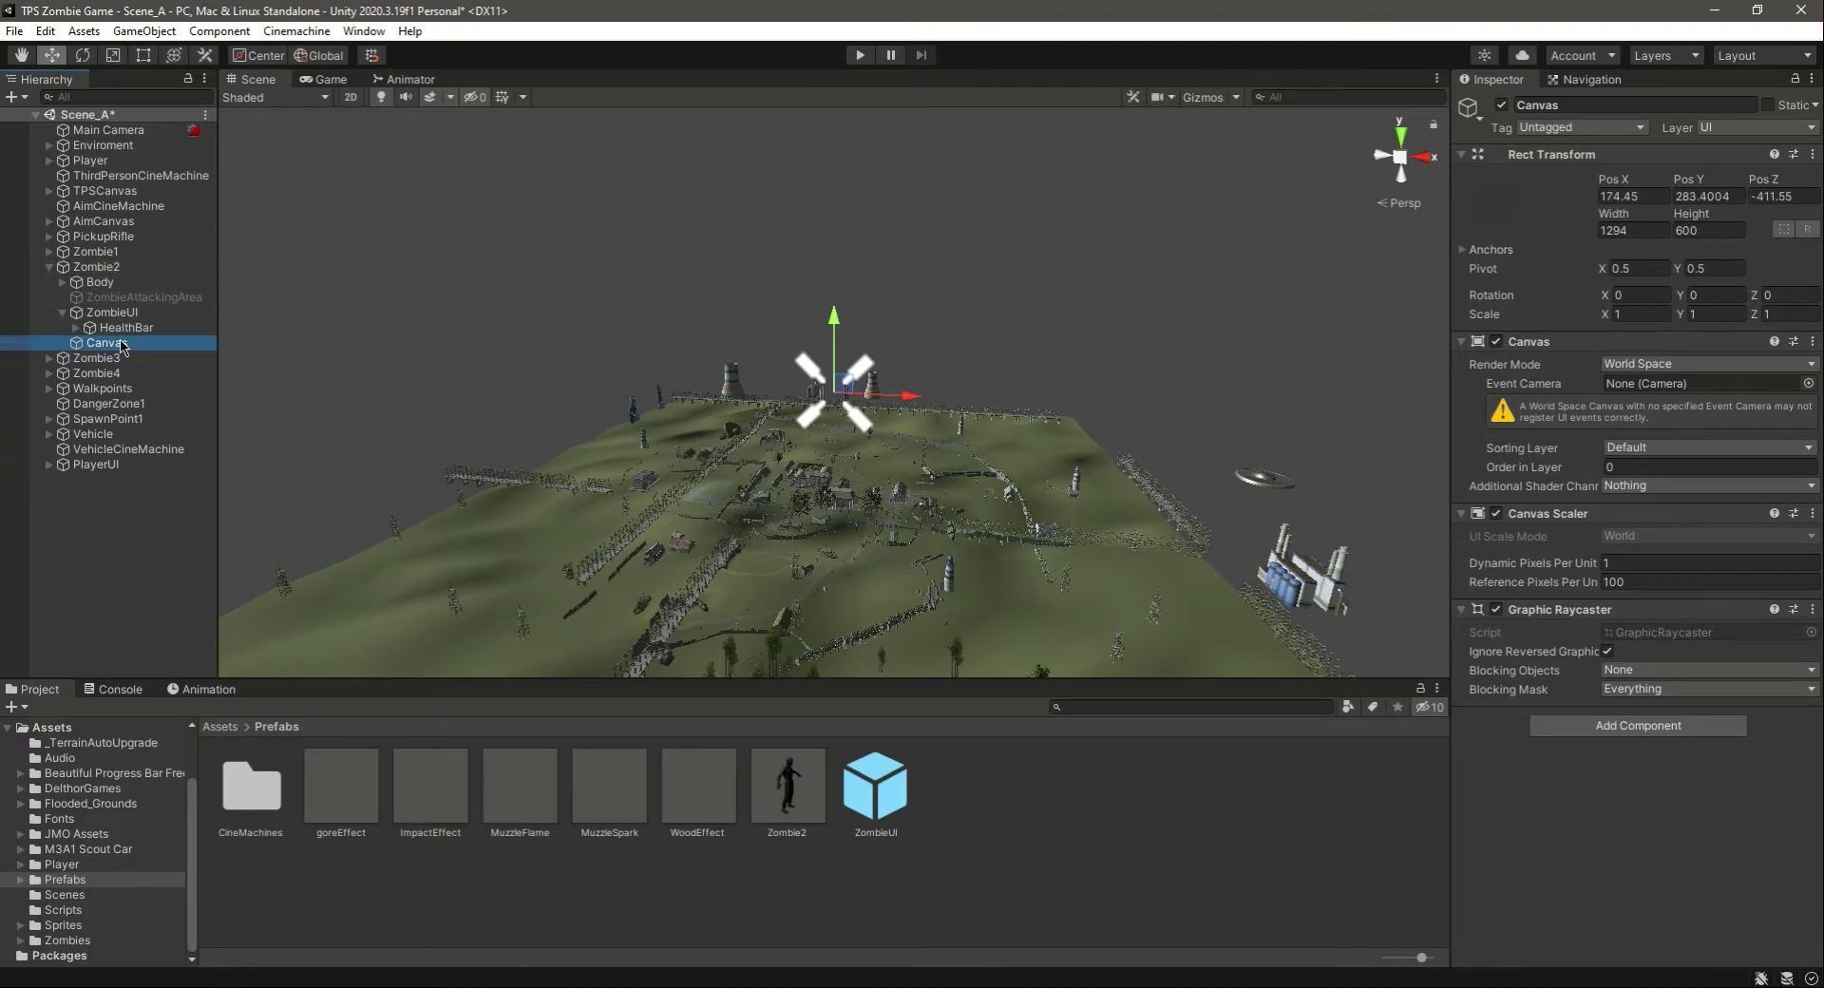
Lower the Canvas from high above the terrain toward Zombie2's street, to about Y -5.2 and Z -150
{"action": "double_click", "coordinate": [121, 347]}
{"action": "double_click", "coordinate": [121, 347]}
{"action": "double_click", "coordinate": [115, 273]}
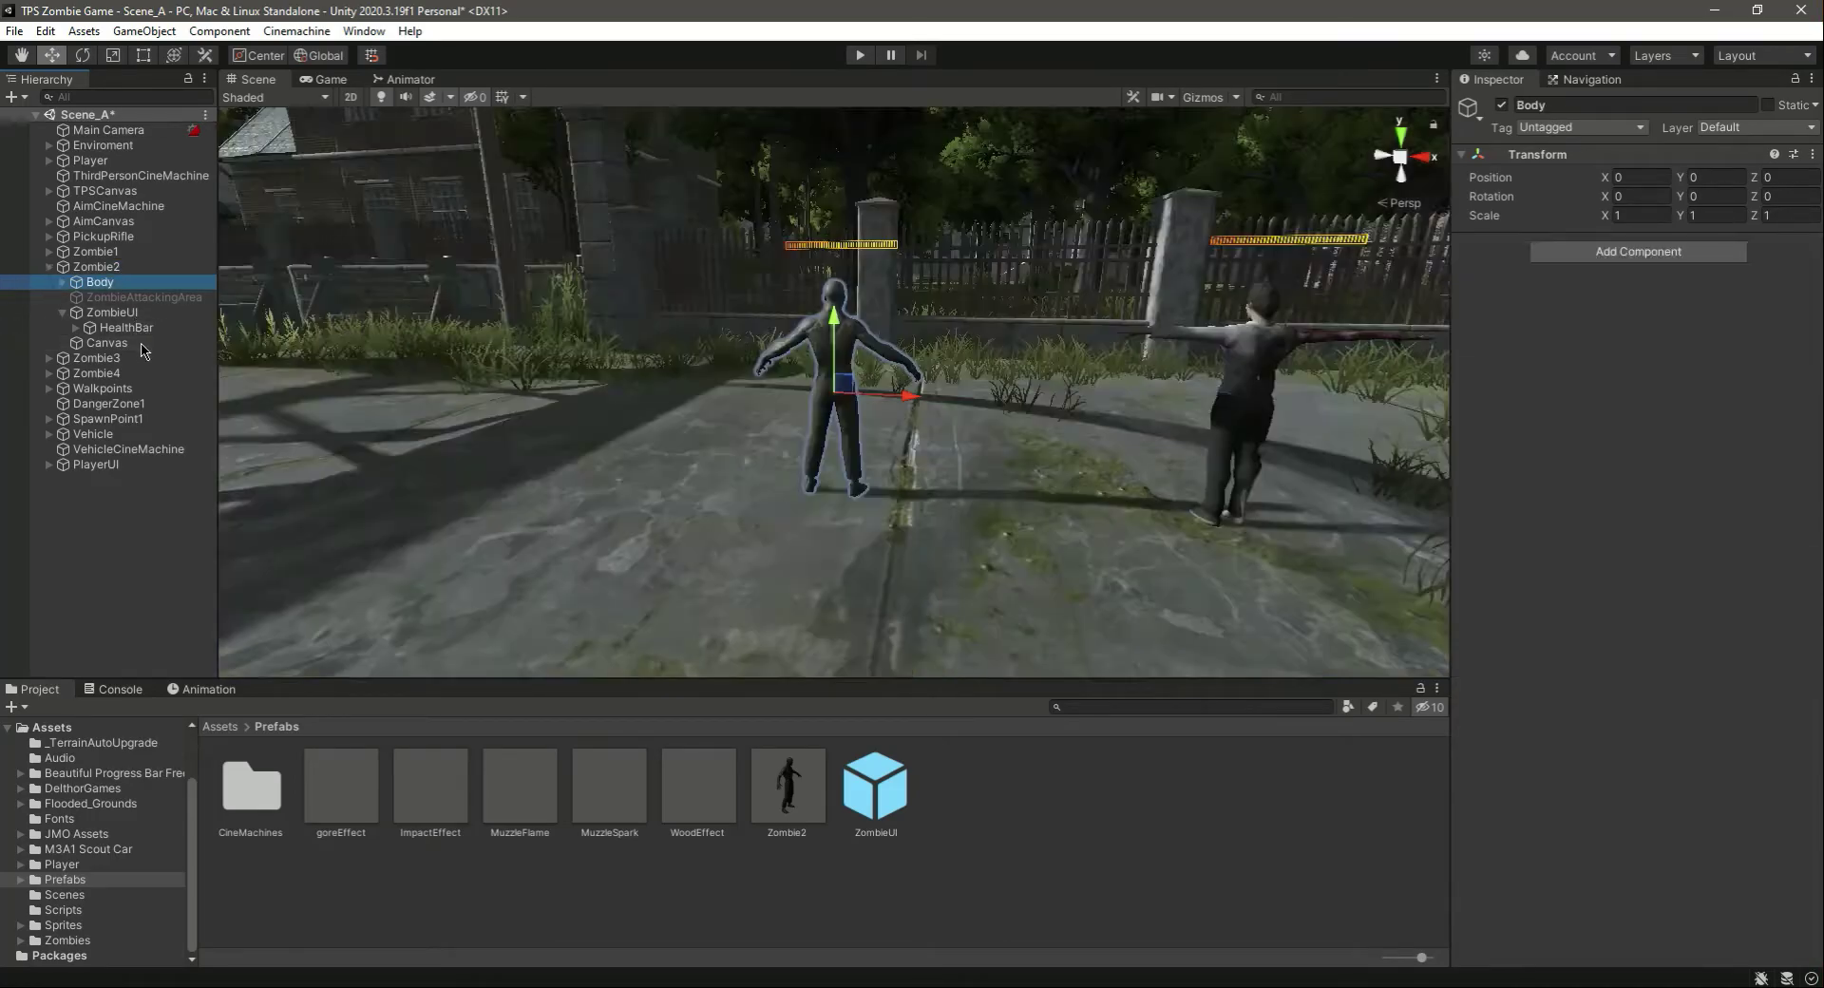
{"action": "double_click", "coordinate": [105, 343]}
{"action": "left_click_drag", "start_coordinate": [637, 560], "coordinate": [1502, 366], "text": "alt"}
{"action": "left_click_drag", "start_coordinate": [730, 225], "coordinate": [694, 589]}
{"action": "left_click_drag", "start_coordinate": [804, 494], "coordinate": [546, 581]}
{"action": "right_click_drag", "start_coordinate": [1050, 449], "coordinate": [725, 545]}
{"action": "left_click_drag", "start_coordinate": [1138, 334], "coordinate": [1162, 189]}
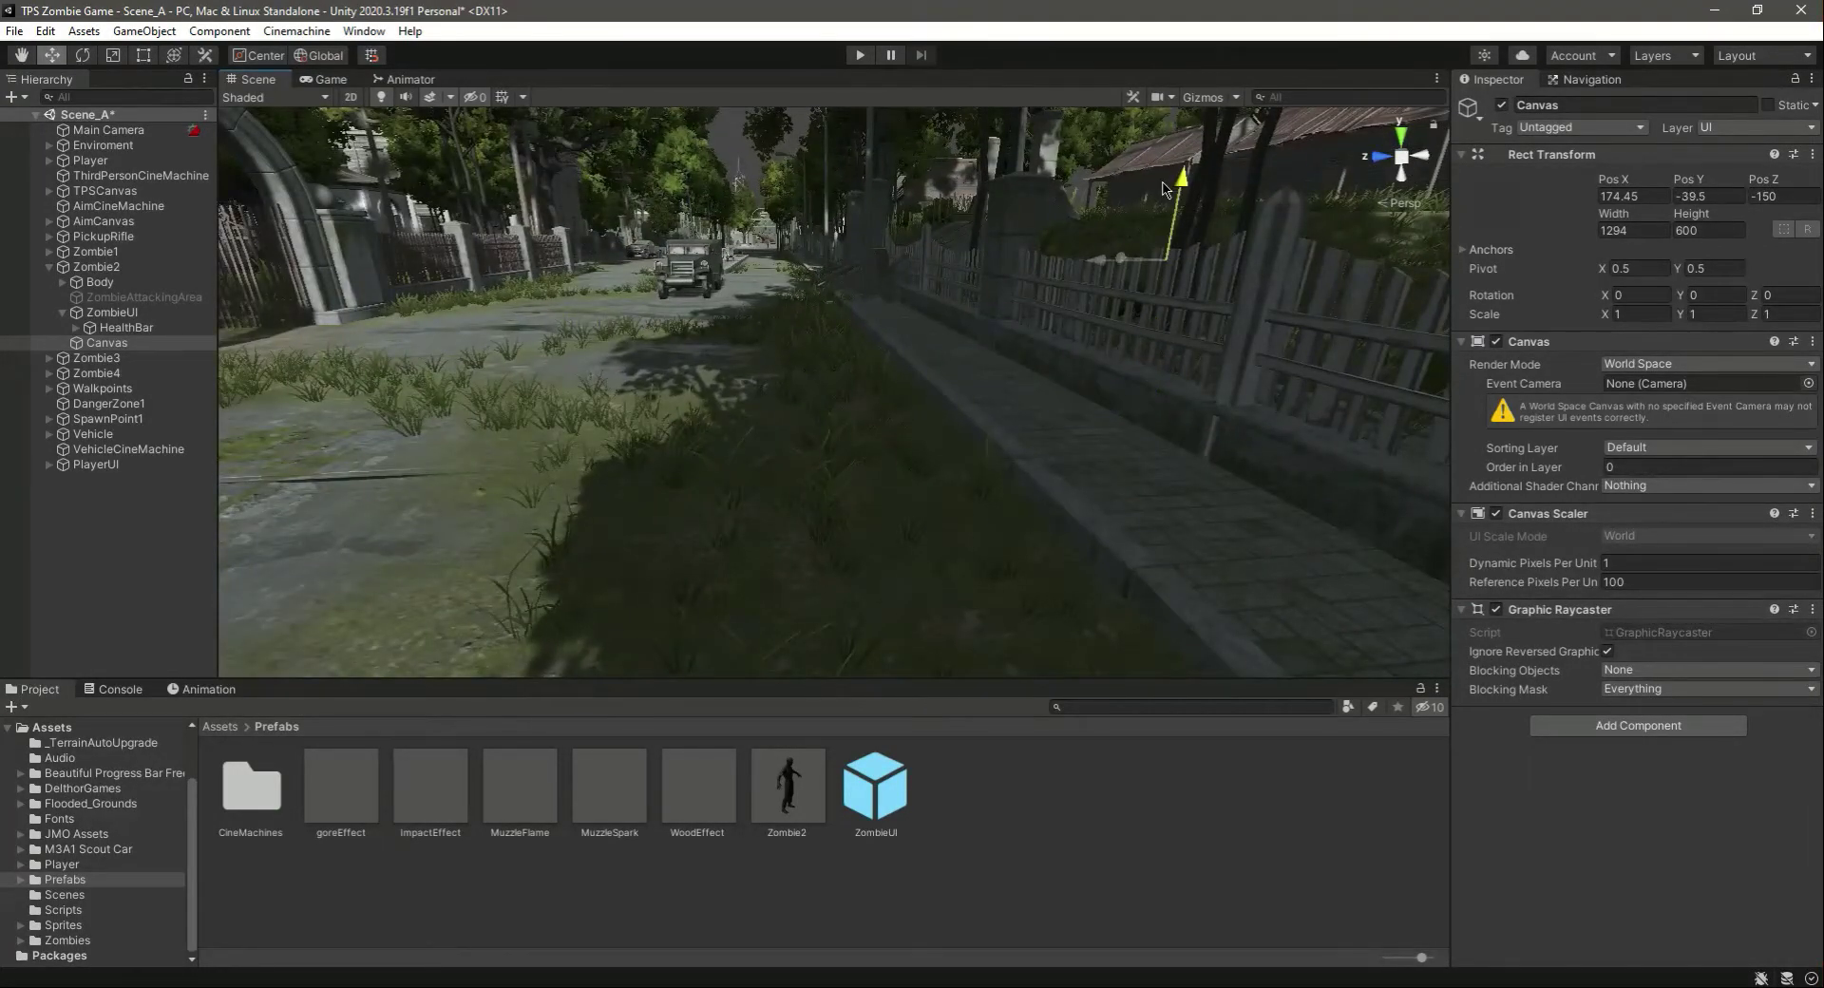
Move the Canvas horizontally toward the zombies, to about X 10.8 and Z 99.5
{"action": "mouse_move", "coordinate": [1102, 263]}
{"action": "left_mouse_down"}
{"action": "mouse_move", "coordinate": [634, 314]}
{"action": "mouse_move", "coordinate": [399, 432]}
{"action": "left_mouse_up"}
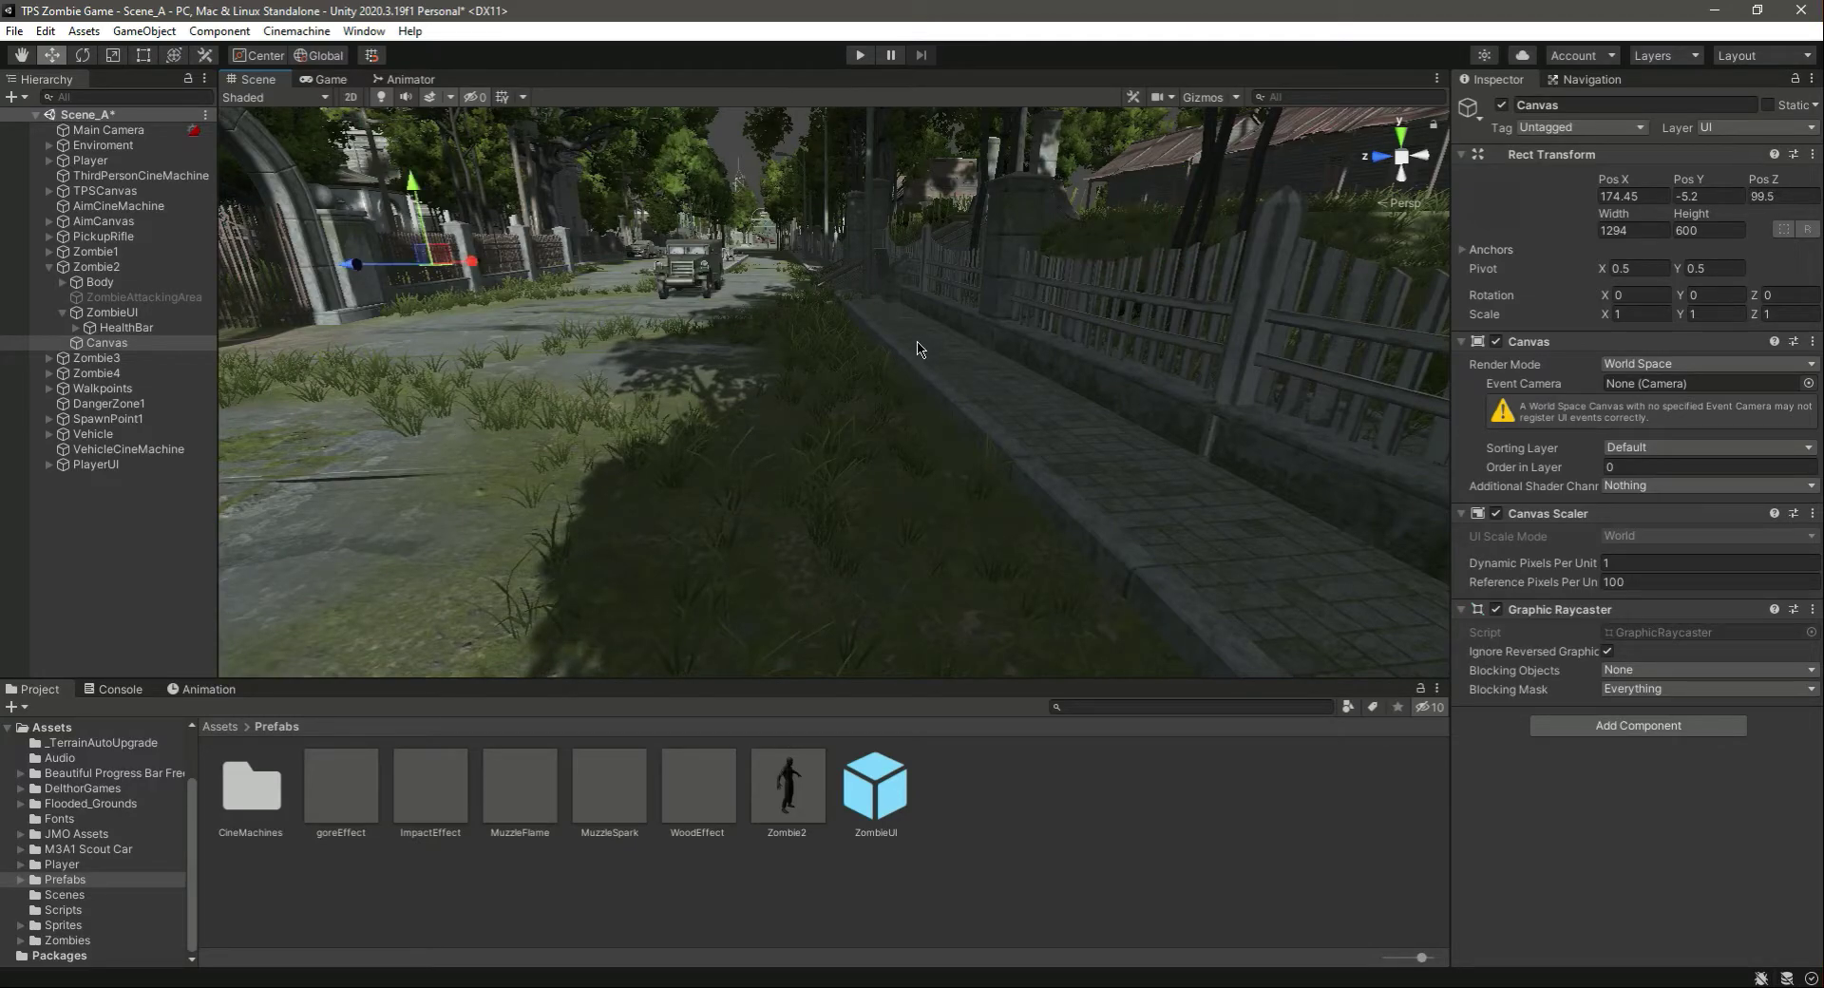
{"action": "right_click_drag", "start_coordinate": [920, 345], "coordinate": [670, 319]}
{"action": "left_click_drag", "start_coordinate": [927, 298], "coordinate": [712, 309]}
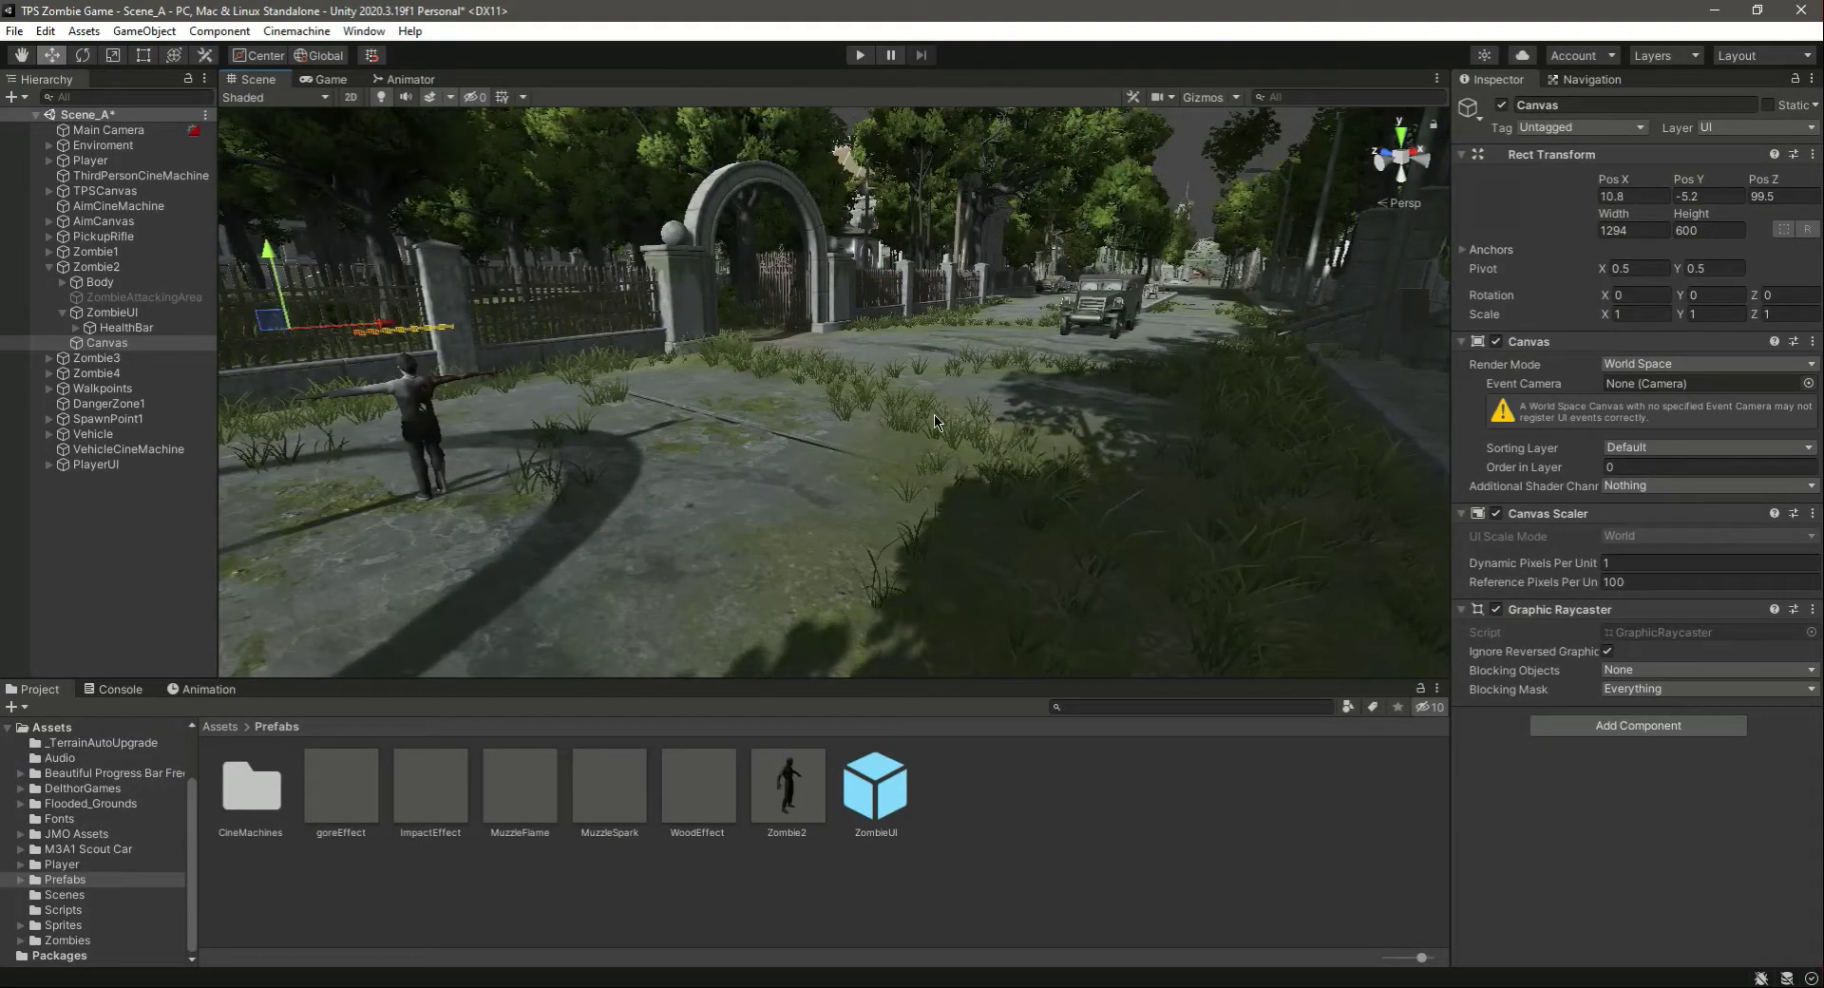
{"action": "right_click_drag", "start_coordinate": [1236, 321], "coordinate": [925, 342]}
Bring Zombie2 into view and lower its Canvas to about Y -24.8
{"action": "double_click", "coordinate": [104, 342]}
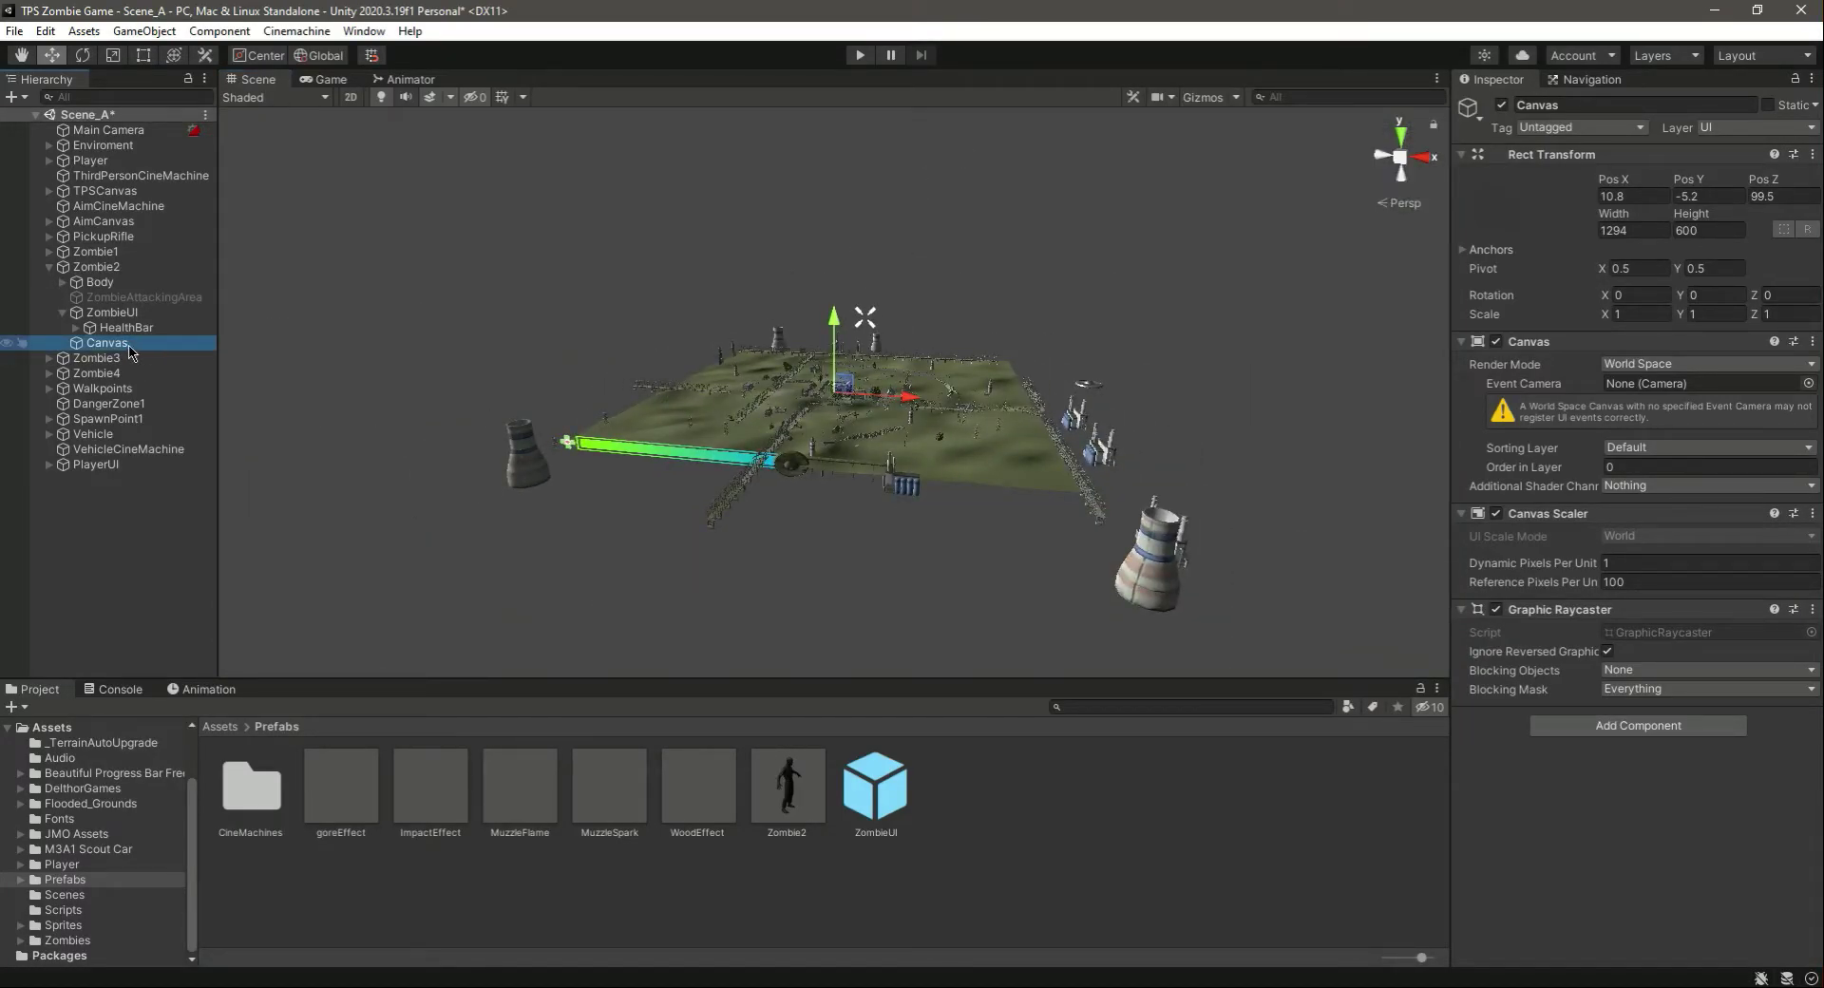
{"action": "double_click", "coordinate": [102, 282]}
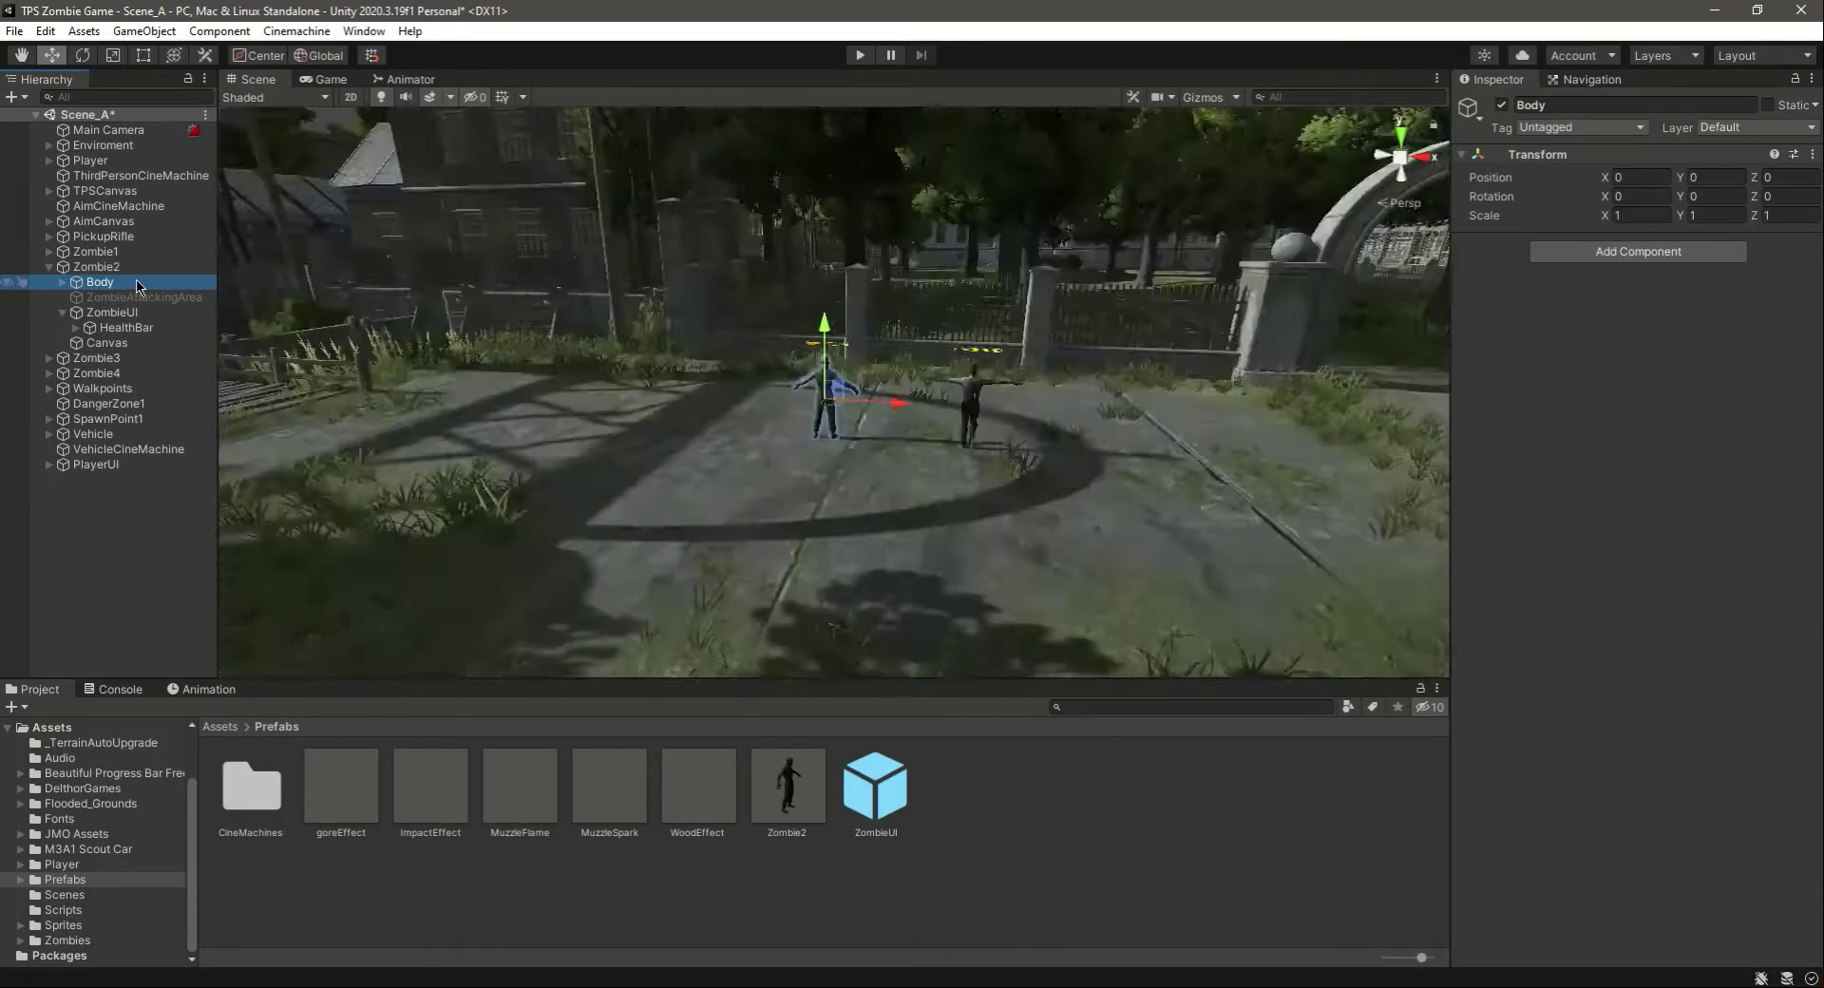
{"action": "left_click", "coordinate": [106, 342]}
{"action": "key", "text": "f"}
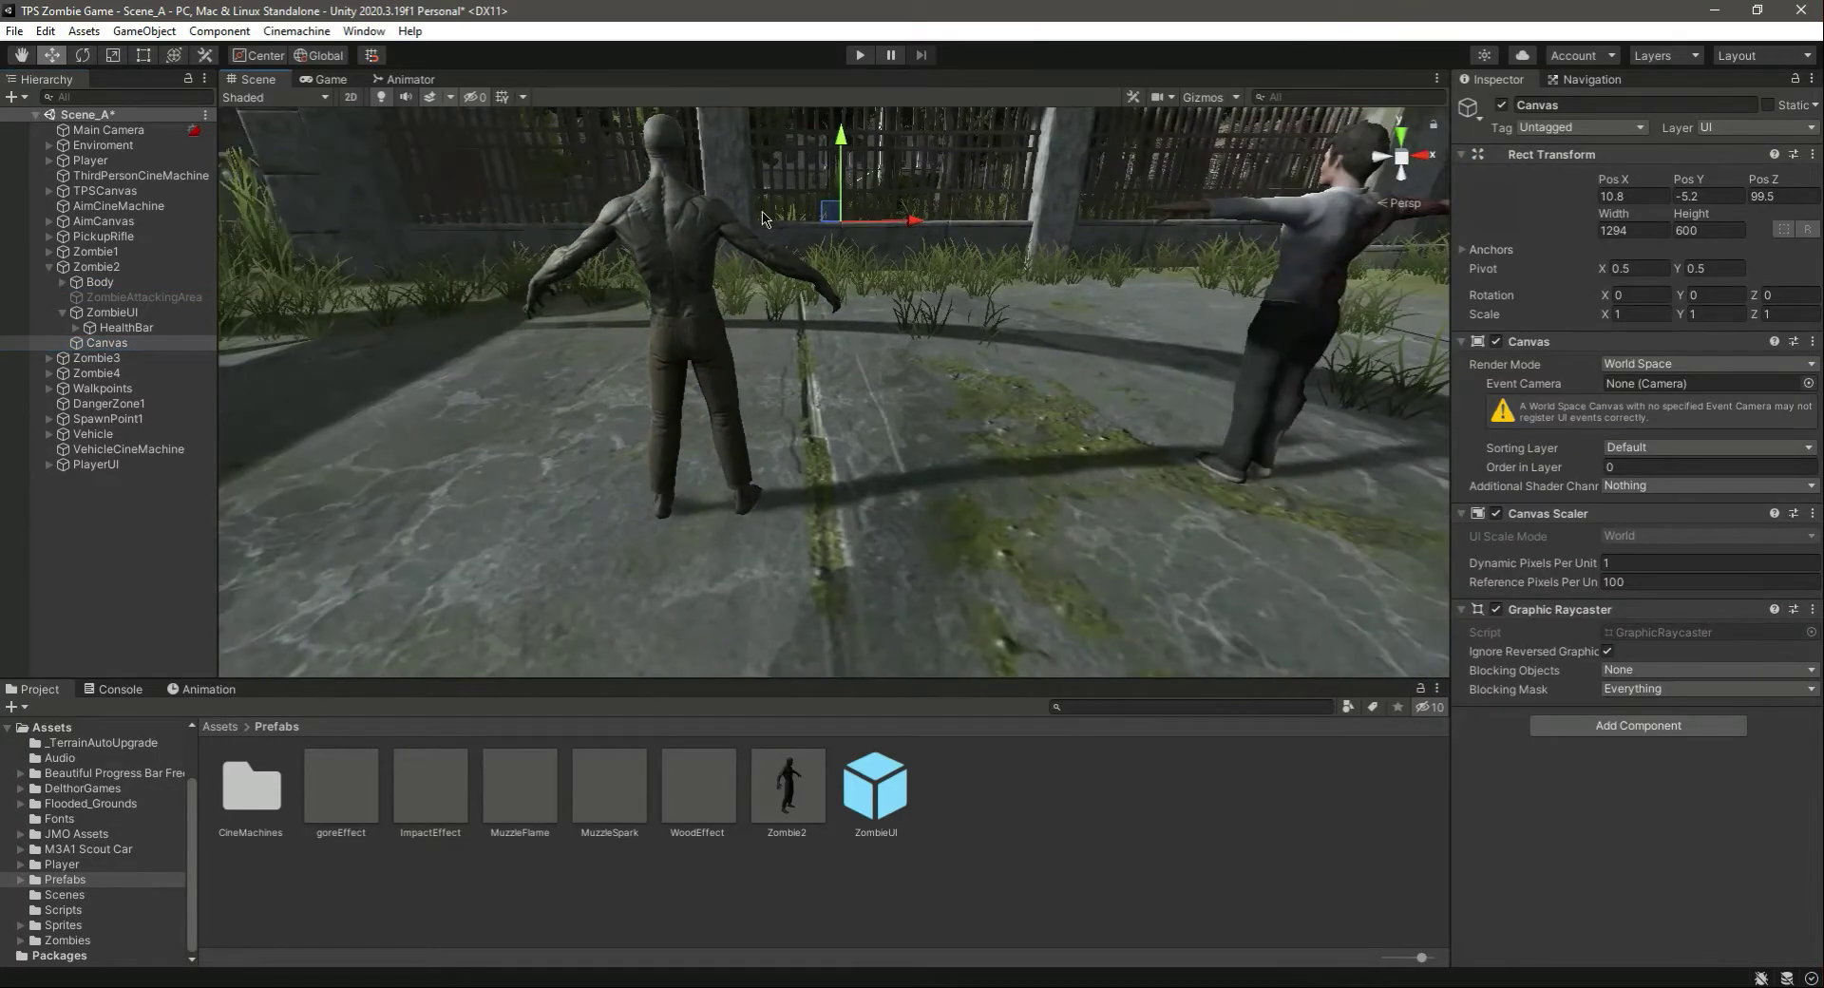
{"action": "left_click_drag", "start_coordinate": [839, 147], "coordinate": [844, 253]}
{"action": "key", "text": "f"}
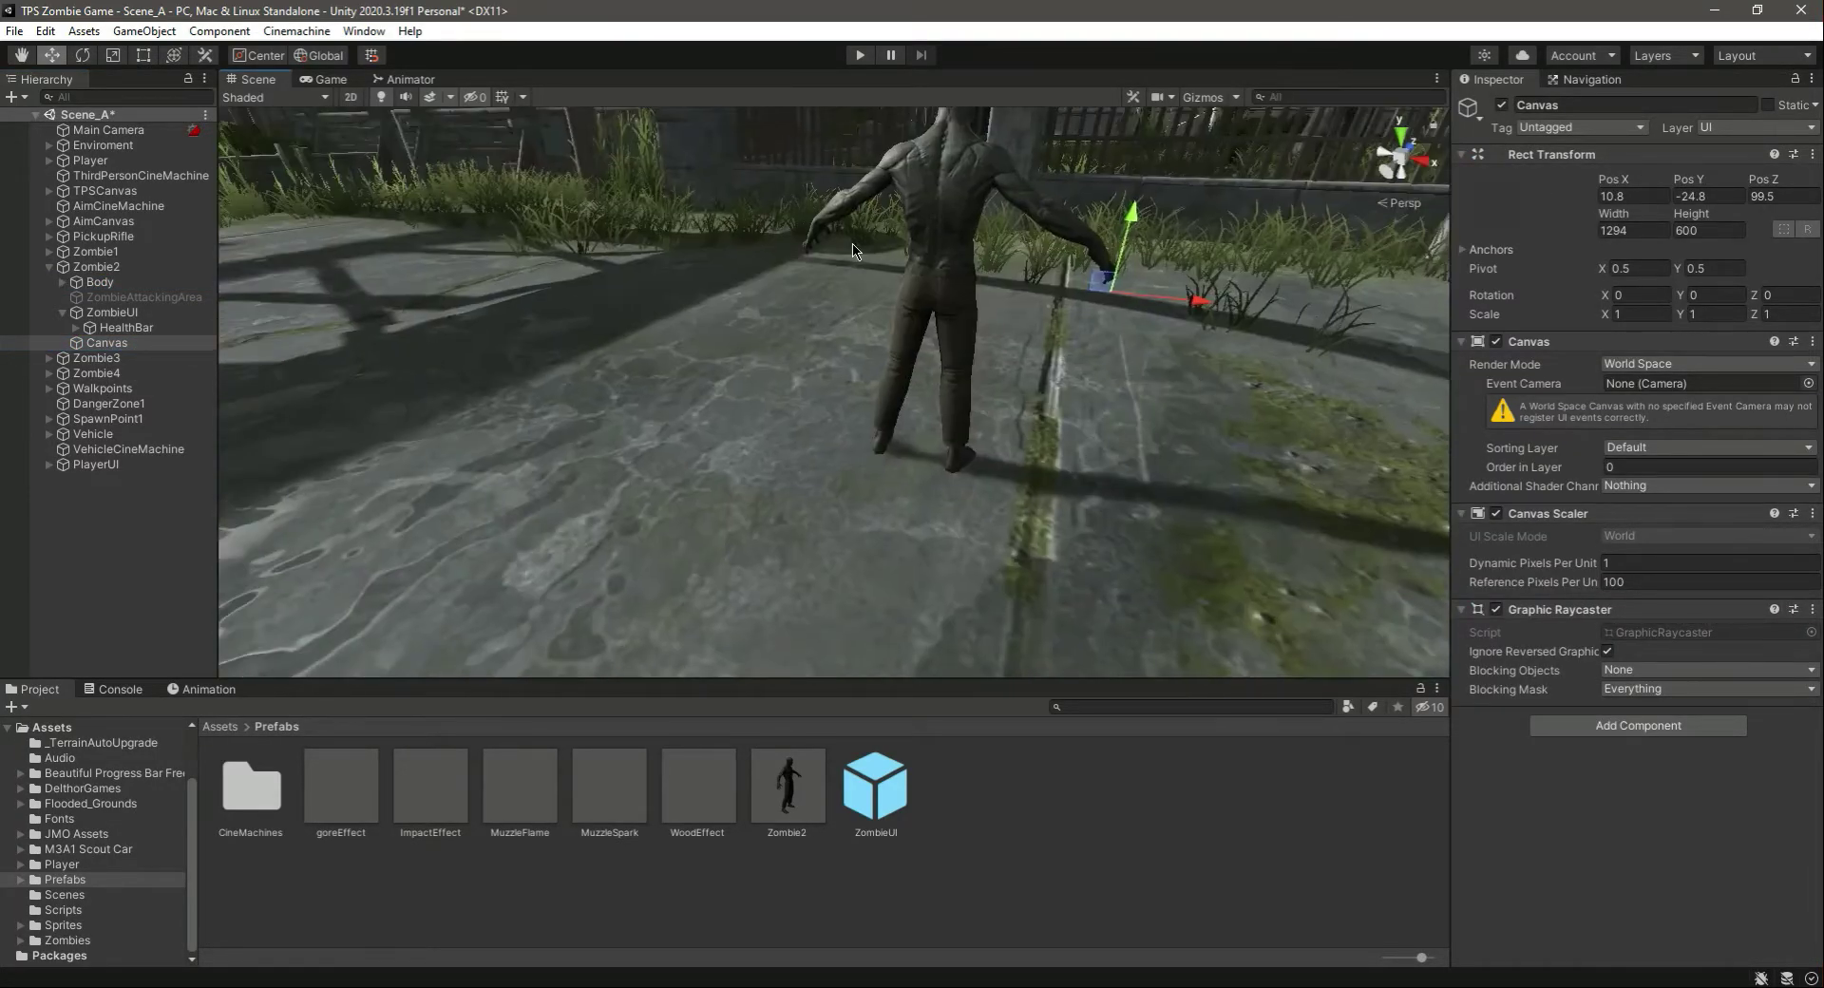
Raise Zombie2's Canvas to a height of about Y 2.8
{"action": "scroll", "coordinate": [853, 251], "scroll_direction": "up", "scroll_amount": 10}
{"action": "mouse_move", "coordinate": [1112, 249]}
{"action": "left_mouse_down"}
{"action": "mouse_move", "coordinate": [1133, 152]}
{"action": "mouse_move", "coordinate": [1109, 250]}
{"action": "left_mouse_up"}
{"action": "left_click_drag", "start_coordinate": [1051, 171], "coordinate": [1048, 143]}
{"action": "left_click_drag", "start_coordinate": [1055, 237], "coordinate": [1116, 647], "text": "alt"}
{"action": "scroll", "coordinate": [1071, 464], "scroll_direction": "down", "scroll_amount": 5}
{"action": "left_click_drag", "start_coordinate": [1071, 465], "coordinate": [993, 269], "text": "alt"}
{"action": "scroll", "coordinate": [993, 269], "scroll_direction": "down", "scroll_amount": 3}
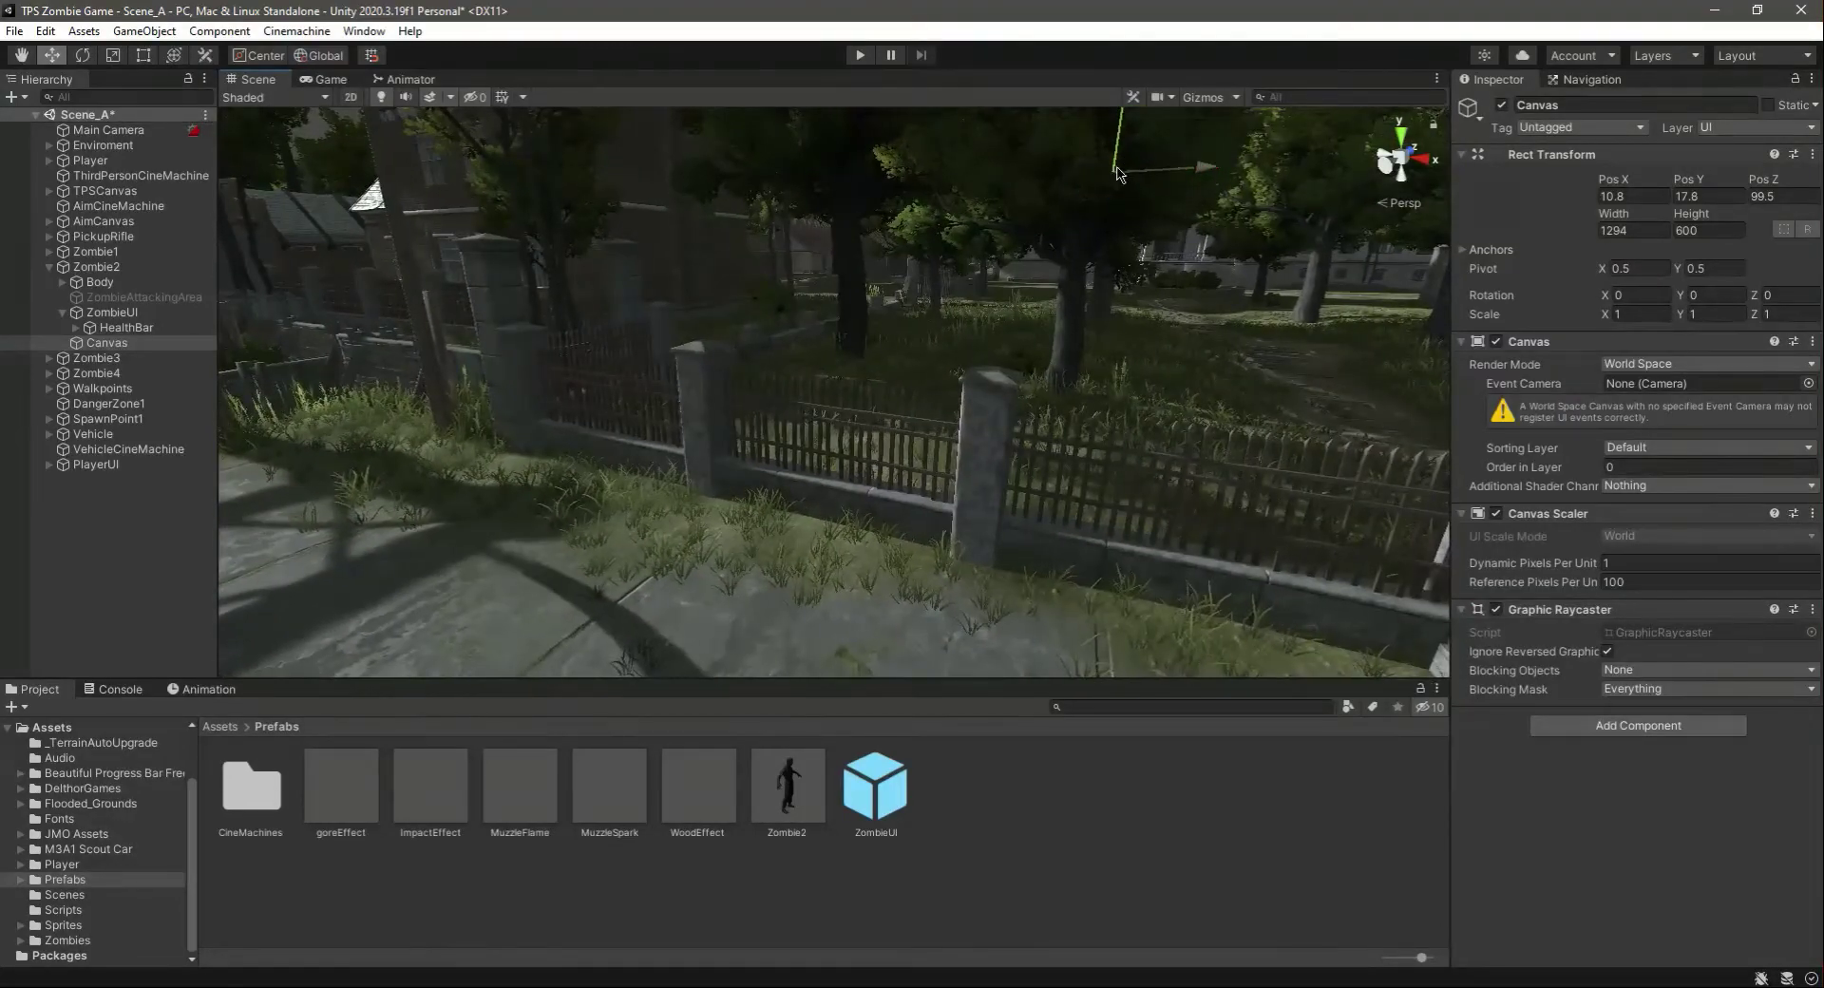
{"action": "key", "text": "w"}
{"action": "right_click_drag", "start_coordinate": [1139, 289], "coordinate": [1128, 338]}
{"action": "scroll", "coordinate": [1129, 337], "scroll_direction": "up", "scroll_amount": 3}
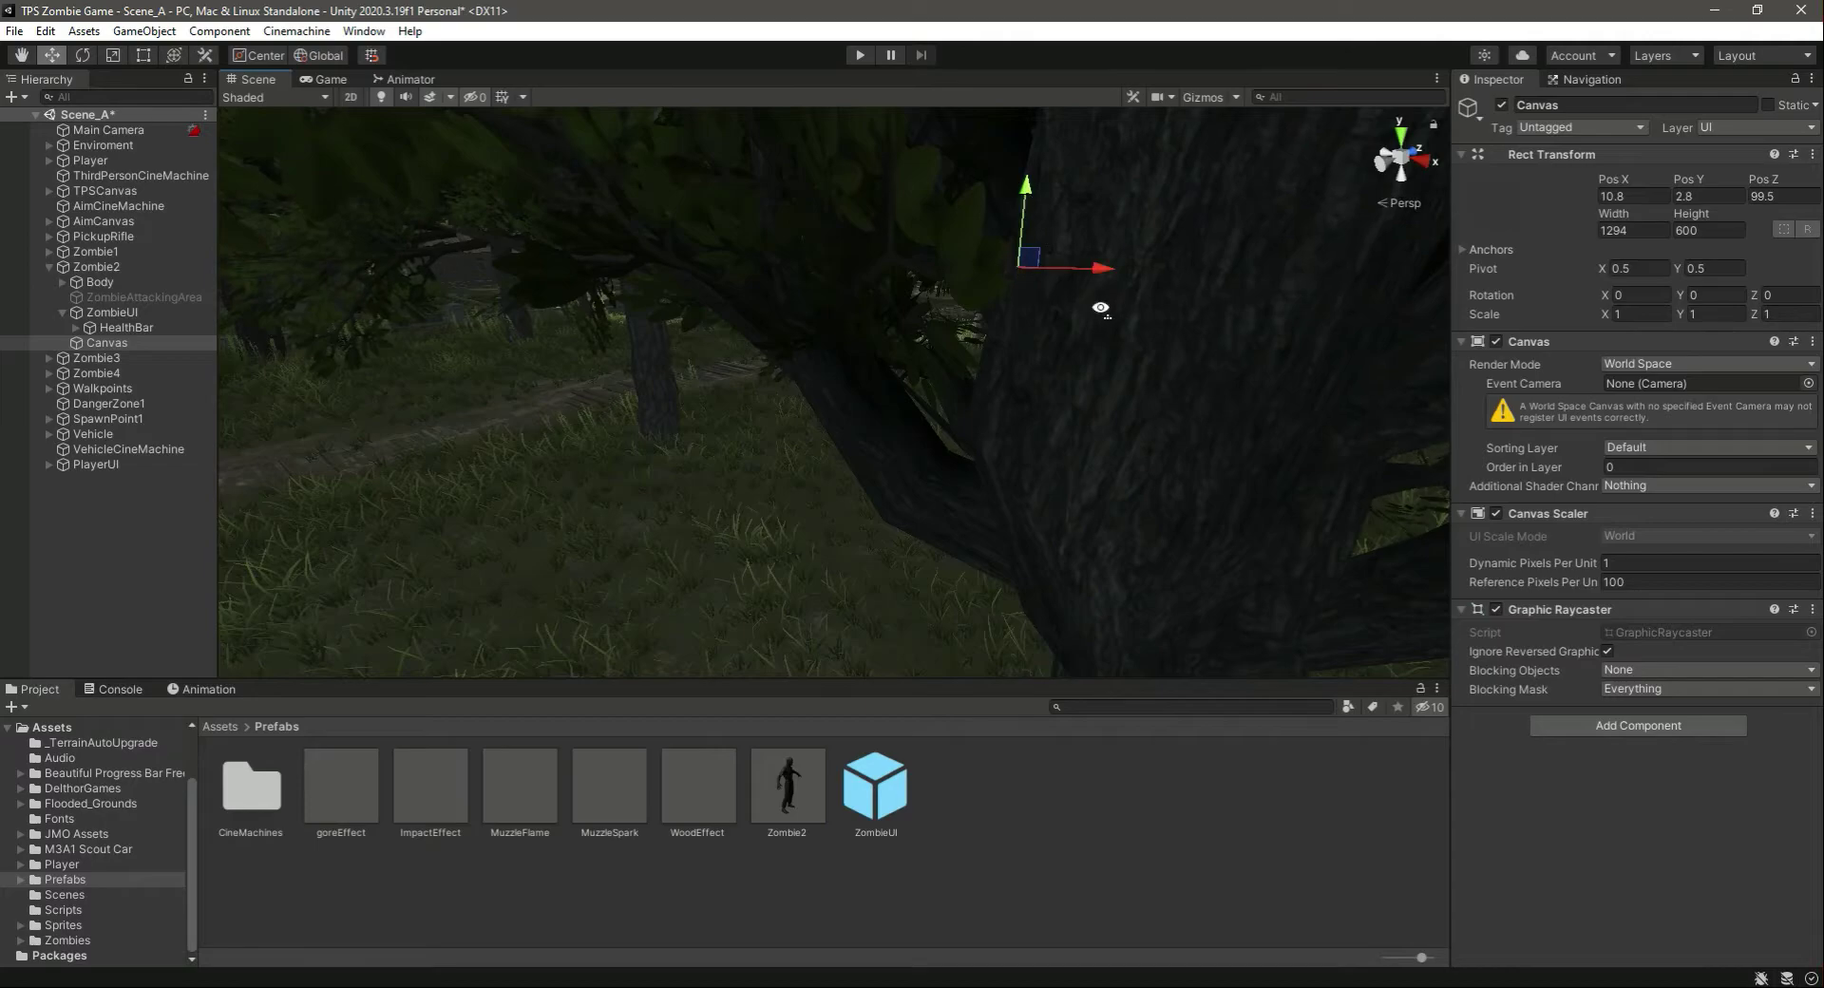
{"action": "scroll", "coordinate": [1066, 299], "scroll_direction": "down", "scroll_amount": 8}
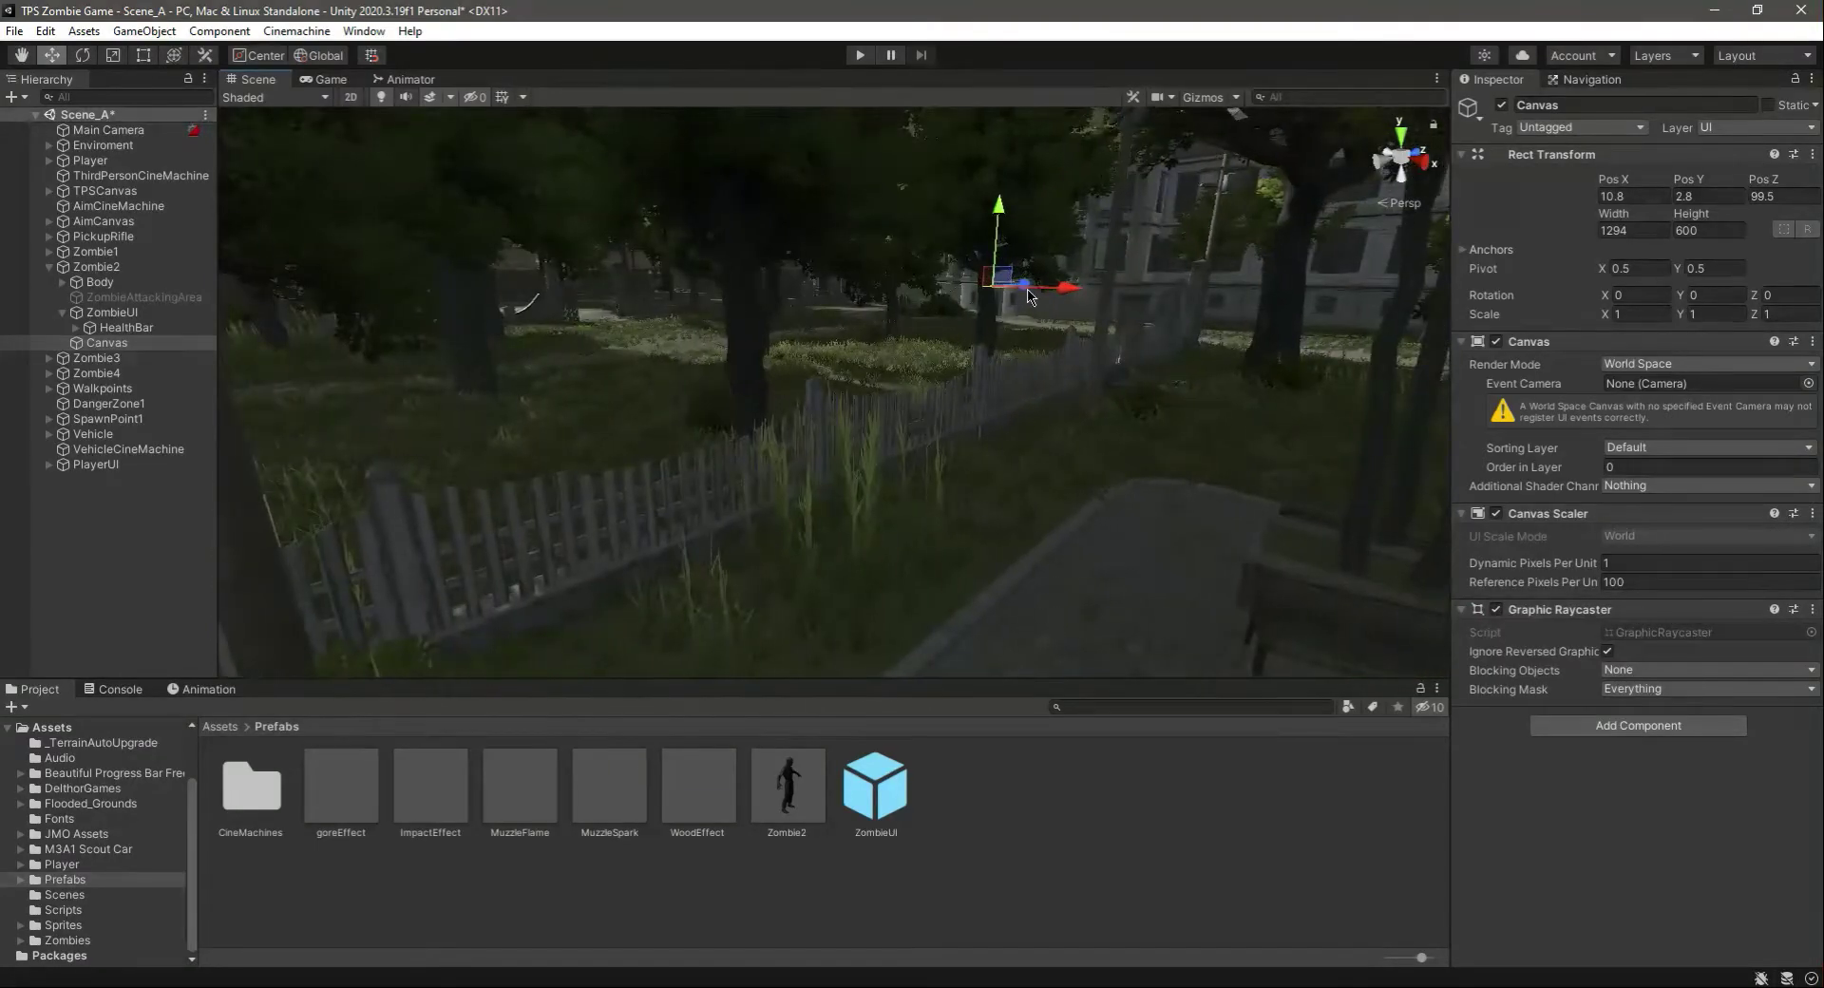
Move the Canvas along its Z axis back toward Zombie2, to about Z 0.46
{"action": "left_click_drag", "start_coordinate": [394, 499], "coordinate": [314, 496]}
{"action": "right_click_drag", "start_coordinate": [970, 388], "coordinate": [668, 379]}
{"action": "scroll", "coordinate": [1104, 320], "scroll_direction": "up", "scroll_amount": 3}
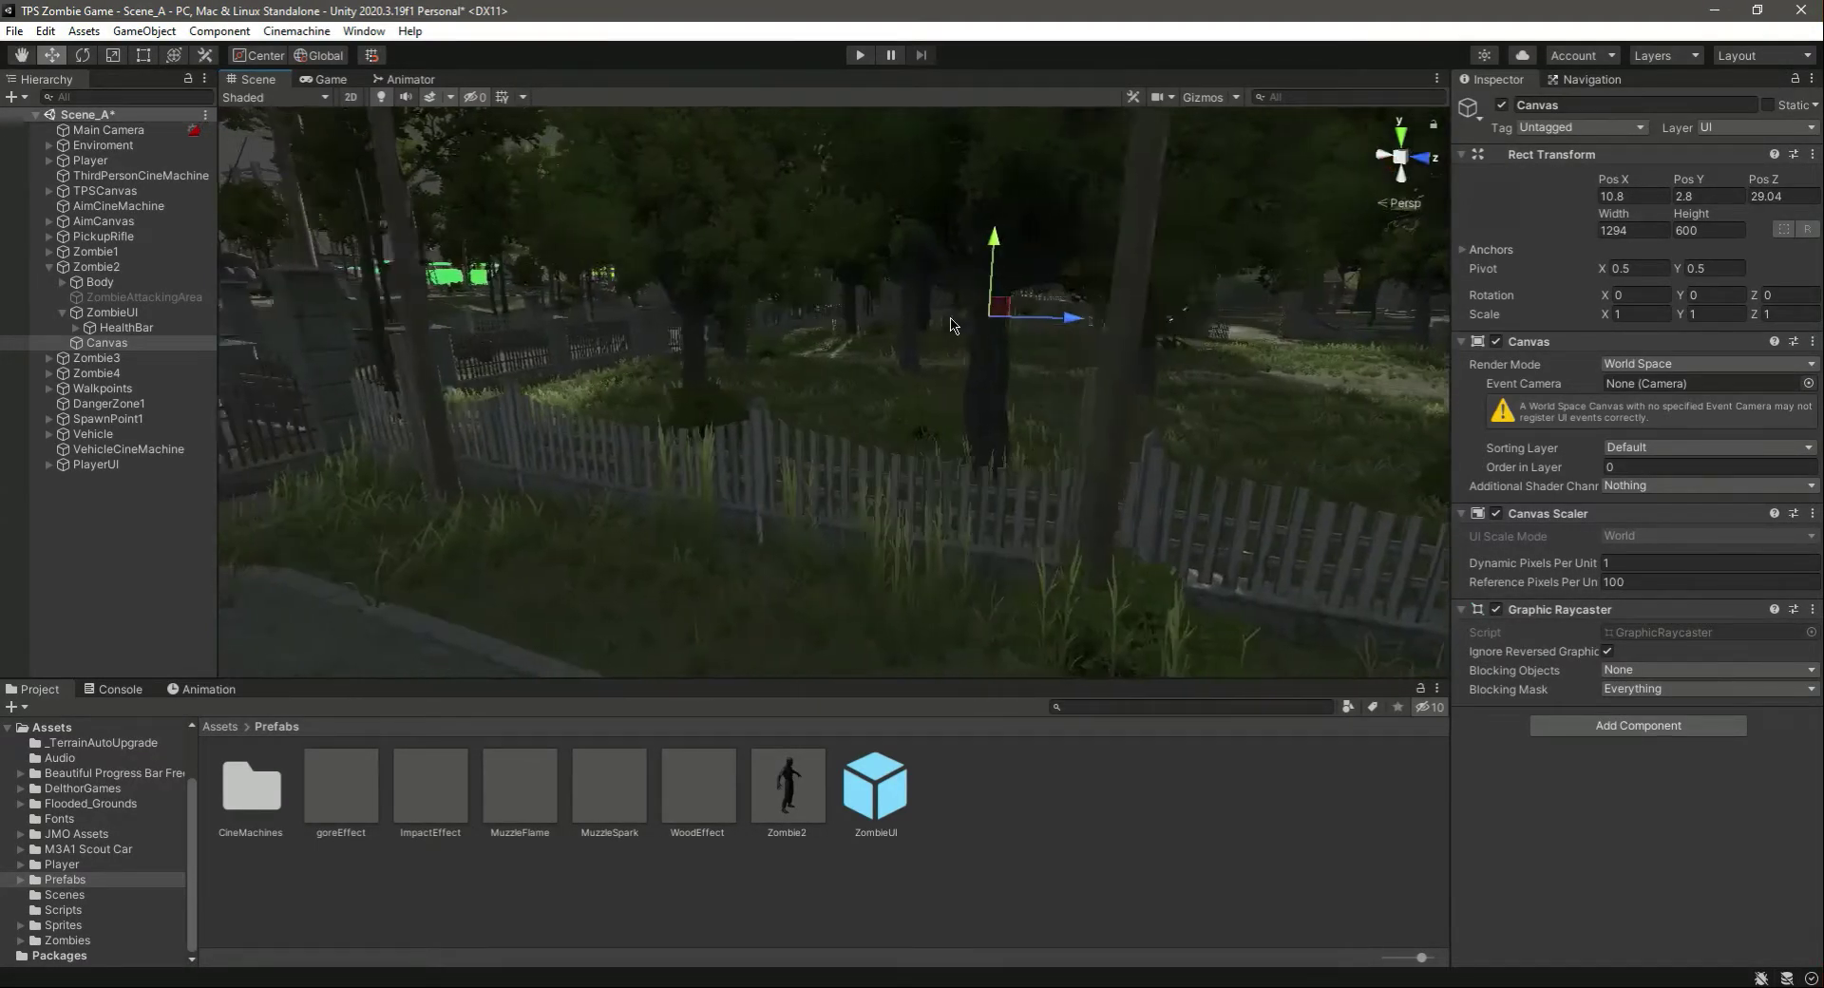
{"action": "right_click_drag", "start_coordinate": [847, 432], "coordinate": [946, 453]}
{"action": "key", "text": "w"}
{"action": "scroll", "coordinate": [947, 453], "scroll_direction": "up", "scroll_amount": 4}
{"action": "right_click_drag", "start_coordinate": [946, 370], "coordinate": [1075, 454]}
{"action": "scroll", "coordinate": [1097, 366], "scroll_direction": "up", "scroll_amount": 2}
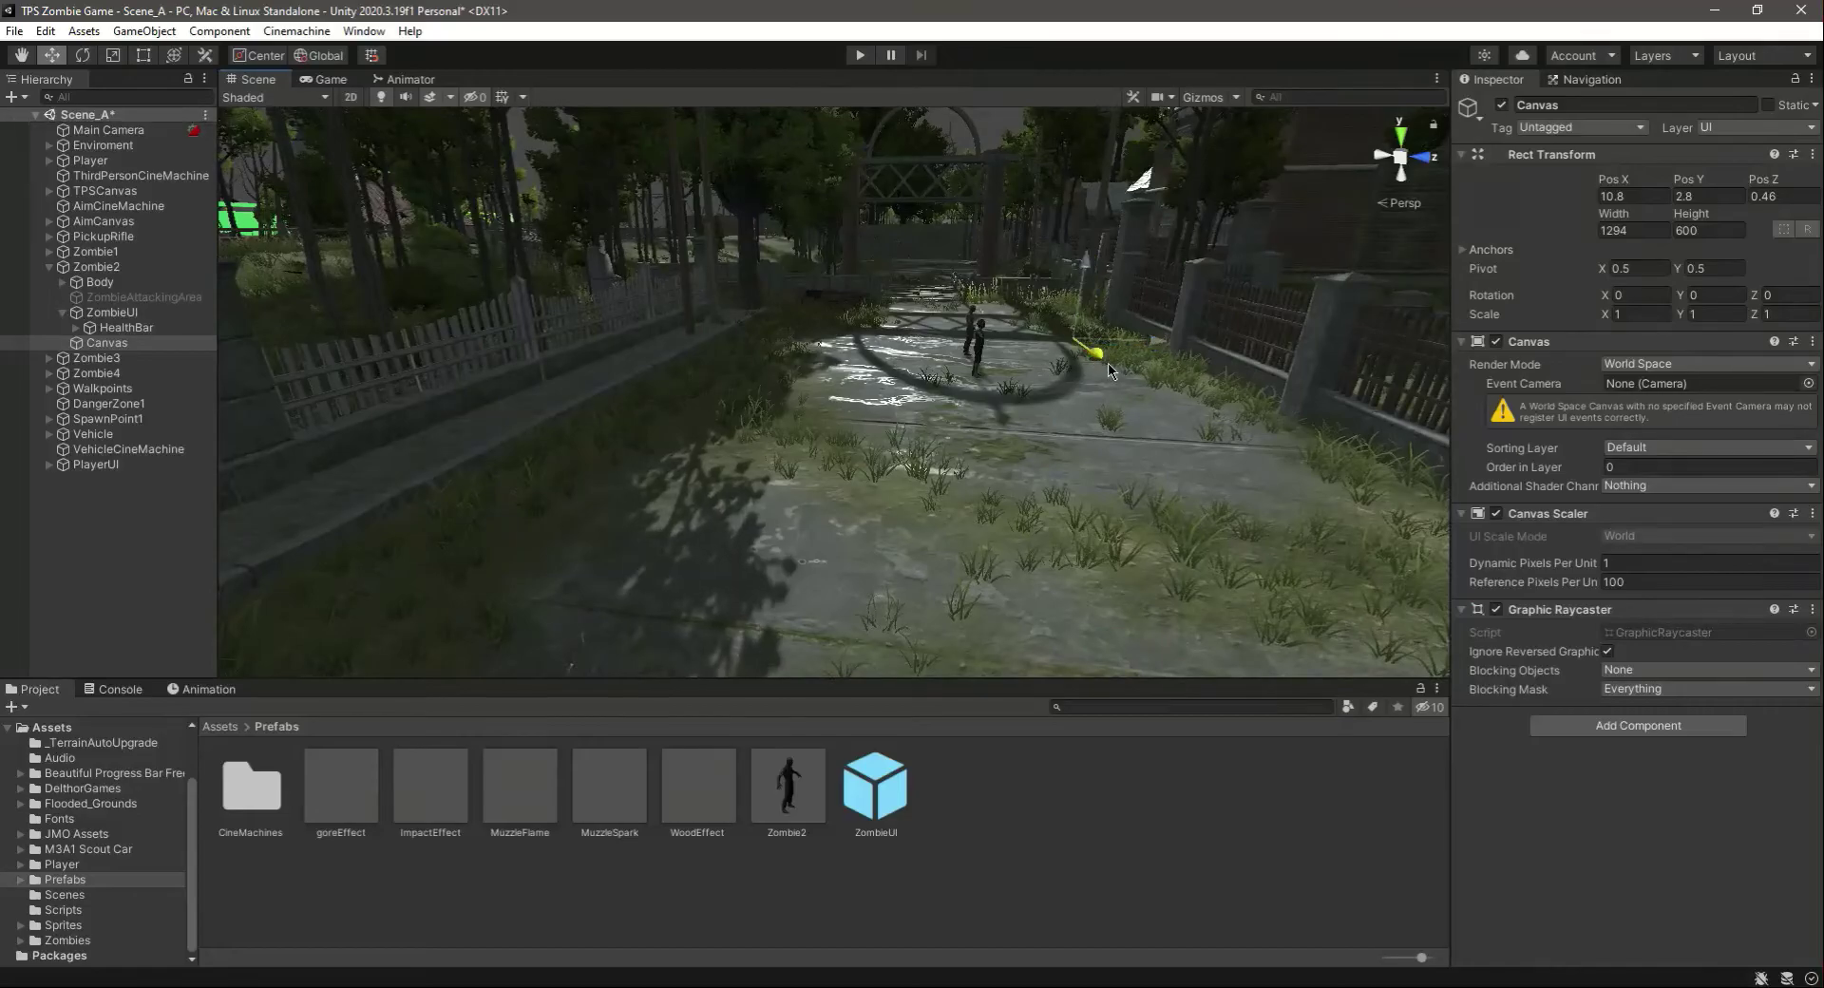
Move the Canvas along its X axis toward Zombie2, to about X 0.44
{"action": "right_click_drag", "start_coordinate": [1025, 333], "coordinate": [961, 532]}
{"action": "scroll", "coordinate": [962, 532], "scroll_direction": "up", "scroll_amount": 6}
{"action": "mouse_move", "coordinate": [1131, 527]}
{"action": "right_mouse_down"}
{"action": "mouse_move", "coordinate": [1080, 556]}
{"action": "mouse_move", "coordinate": [1133, 506]}
{"action": "right_mouse_up"}
{"action": "left_click_drag", "start_coordinate": [1131, 497], "coordinate": [1031, 475]}
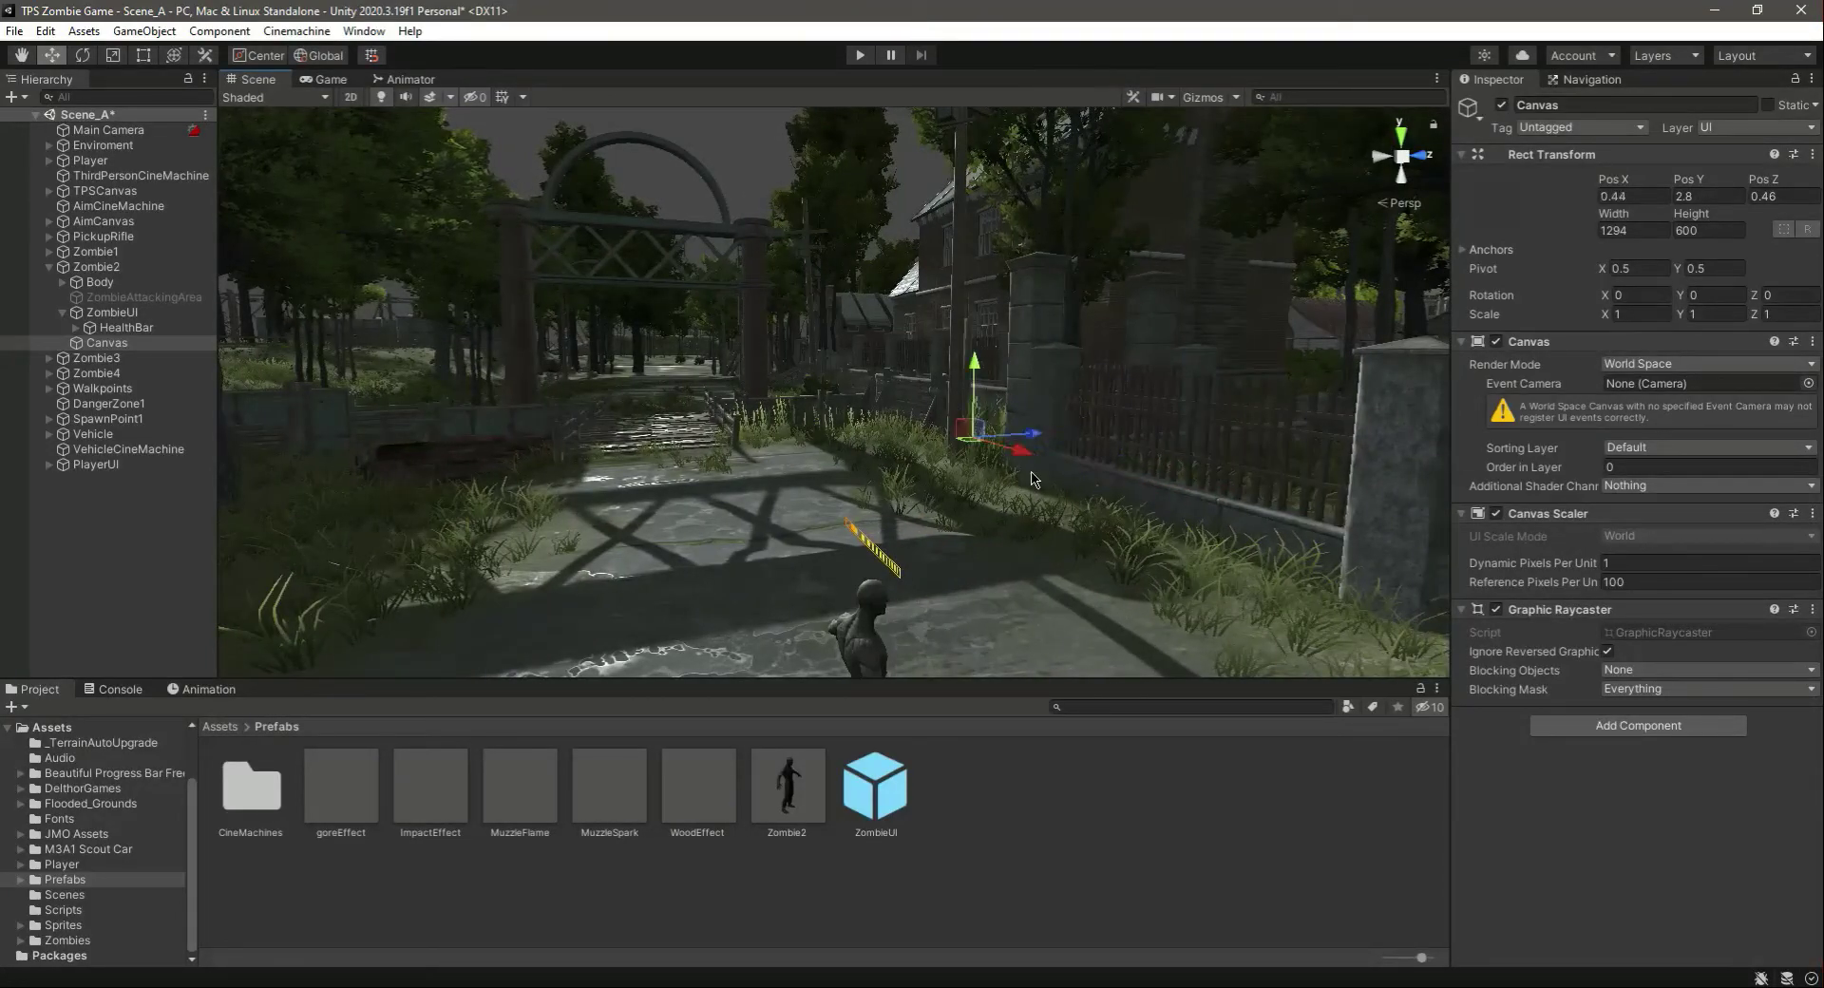
Place the Canvas just over Zombie2's head at about Y 2.189 and Z 0
{"action": "right_click_drag", "start_coordinate": [1136, 471], "coordinate": [1074, 440]}
{"action": "left_click_drag", "start_coordinate": [1079, 419], "coordinate": [1084, 526]}
{"action": "right_click_drag", "start_coordinate": [1084, 526], "coordinate": [1046, 422]}
{"action": "left_click_drag", "start_coordinate": [1046, 418], "coordinate": [986, 419]}
{"action": "left_click", "coordinate": [925, 329]}
{"action": "left_click", "coordinate": [106, 343]}
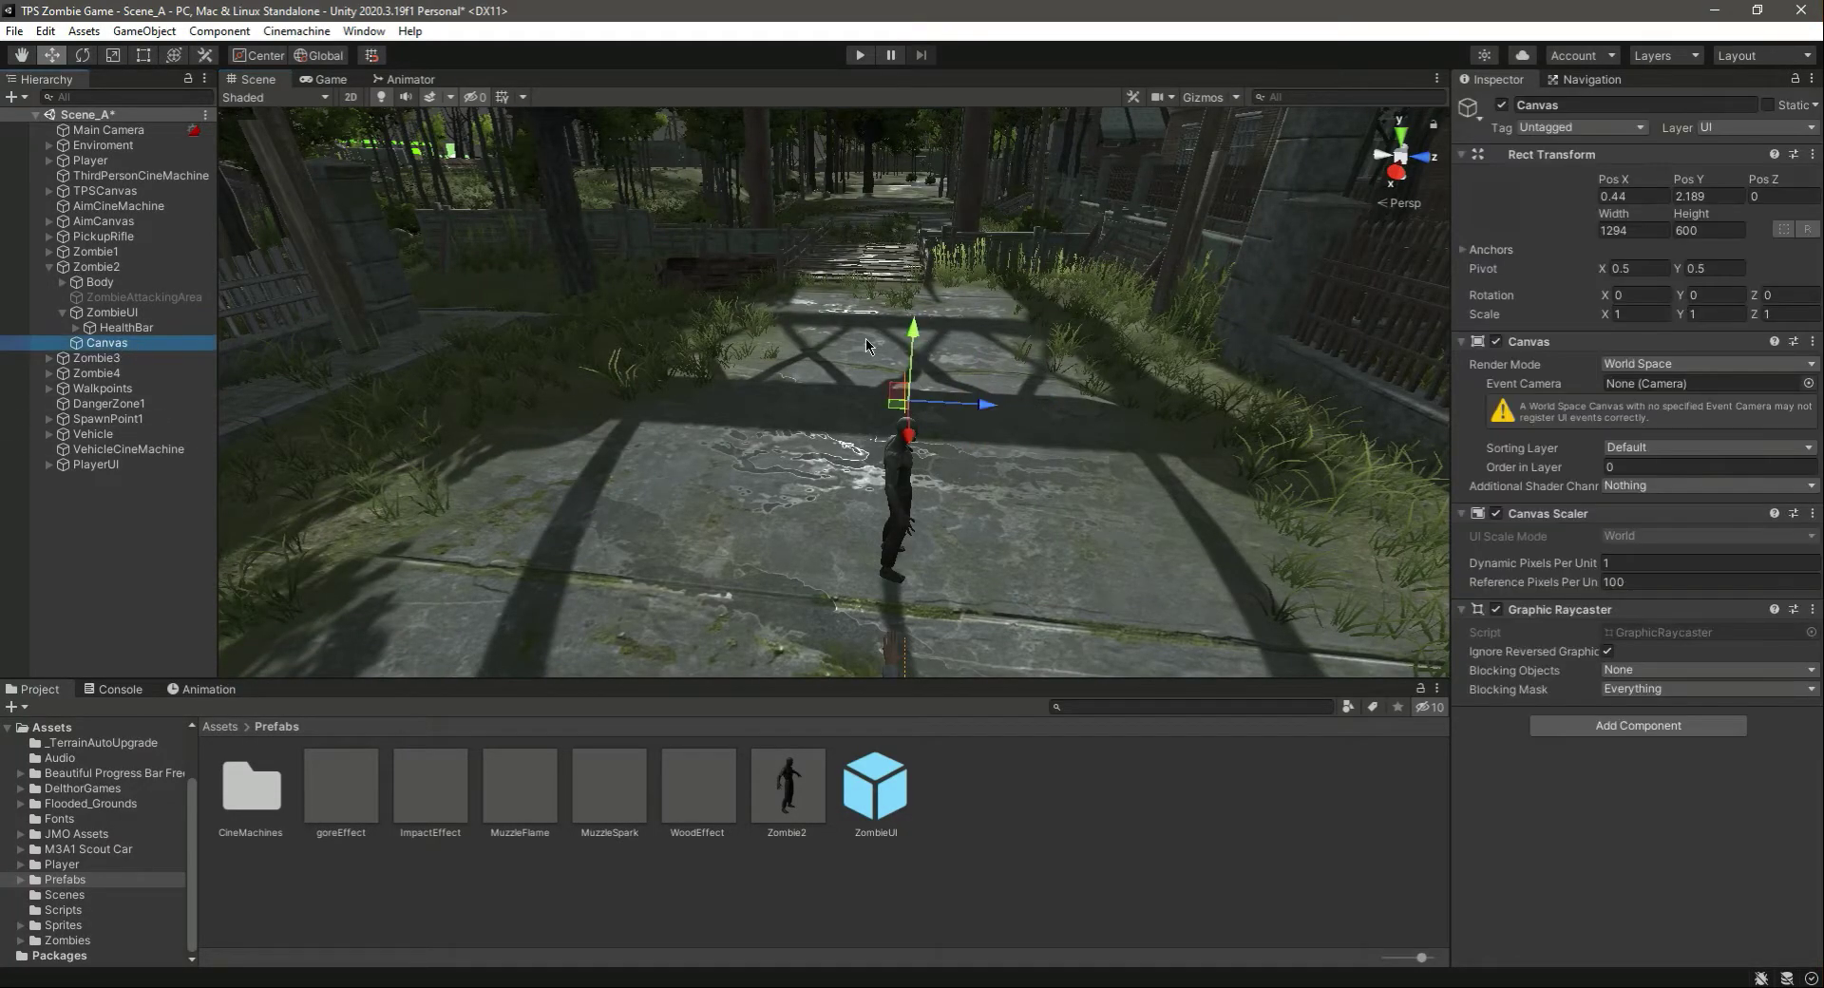
Center the Canvas above Zombie2's head at about X 0.007, Y 2.063 and Z -0.029
{"action": "left_click_drag", "start_coordinate": [913, 333], "coordinate": [910, 392]}
{"action": "right_click_drag", "start_coordinate": [932, 389], "coordinate": [1018, 463]}
{"action": "left_click_drag", "start_coordinate": [1028, 396], "coordinate": [1002, 304]}
{"action": "left_click_drag", "start_coordinate": [1003, 304], "coordinate": [875, 310], "text": "alt"}
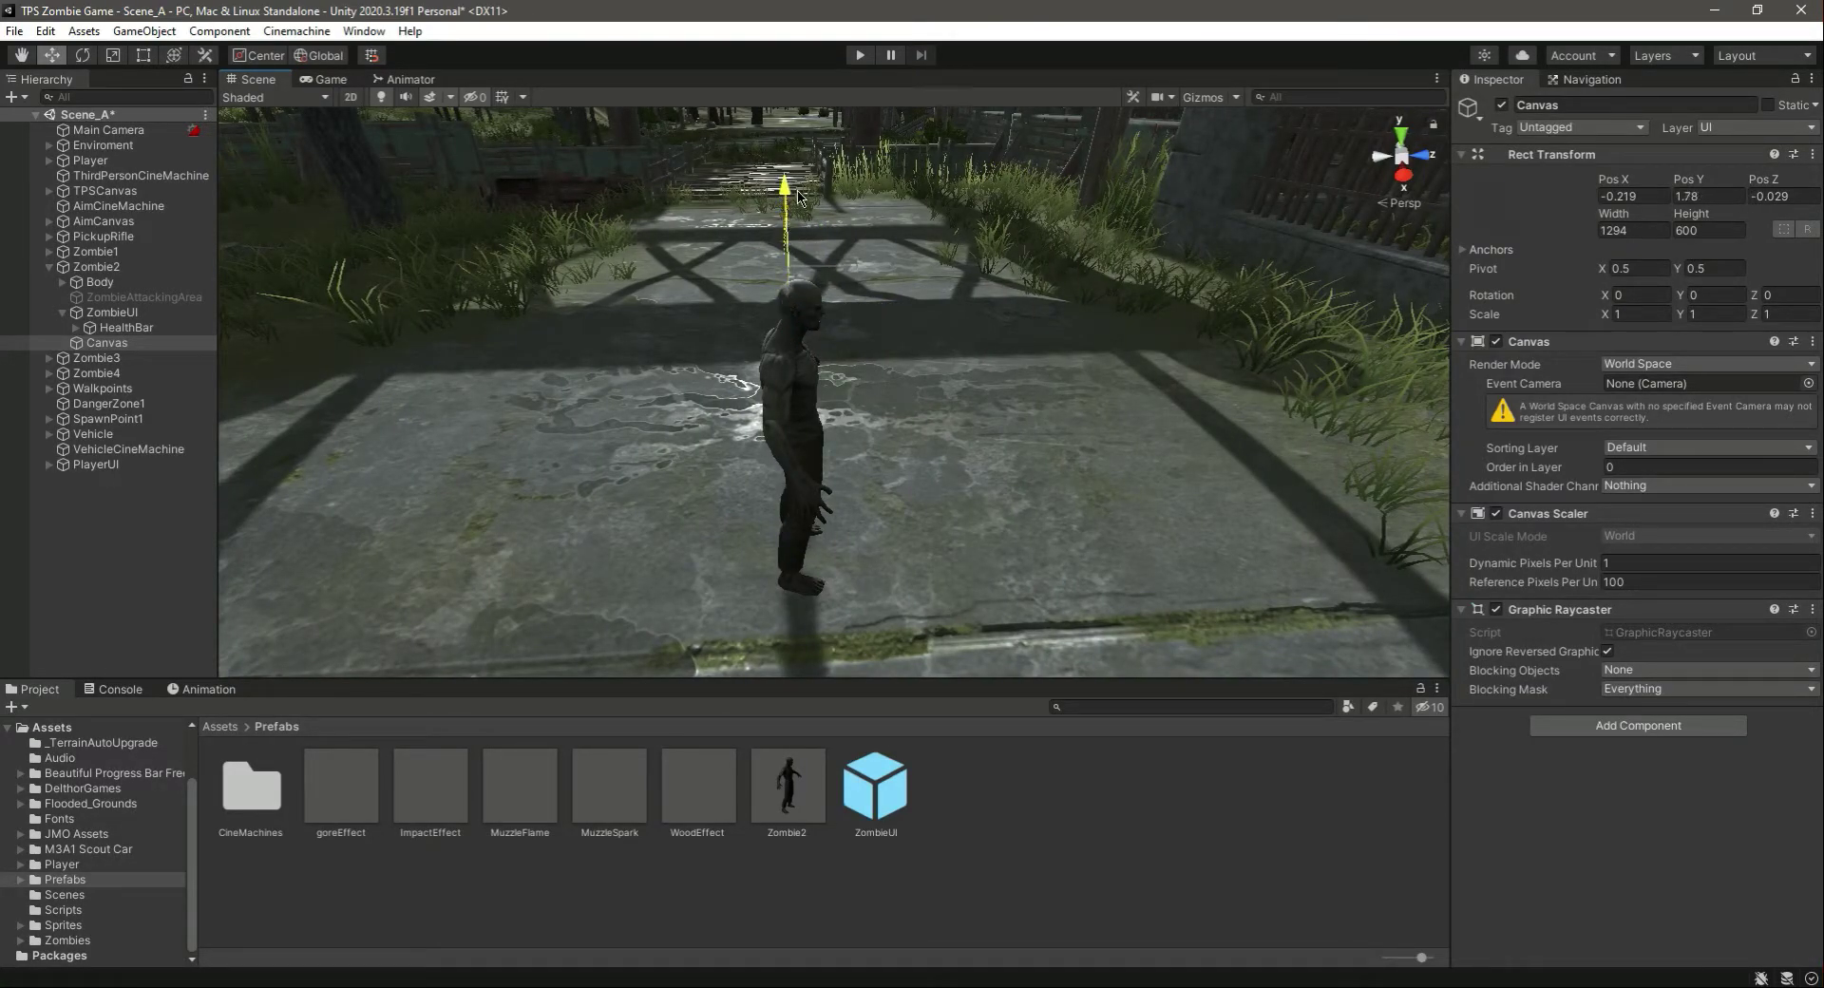
{"action": "left_click_drag", "start_coordinate": [807, 167], "coordinate": [983, 372], "text": "alt"}
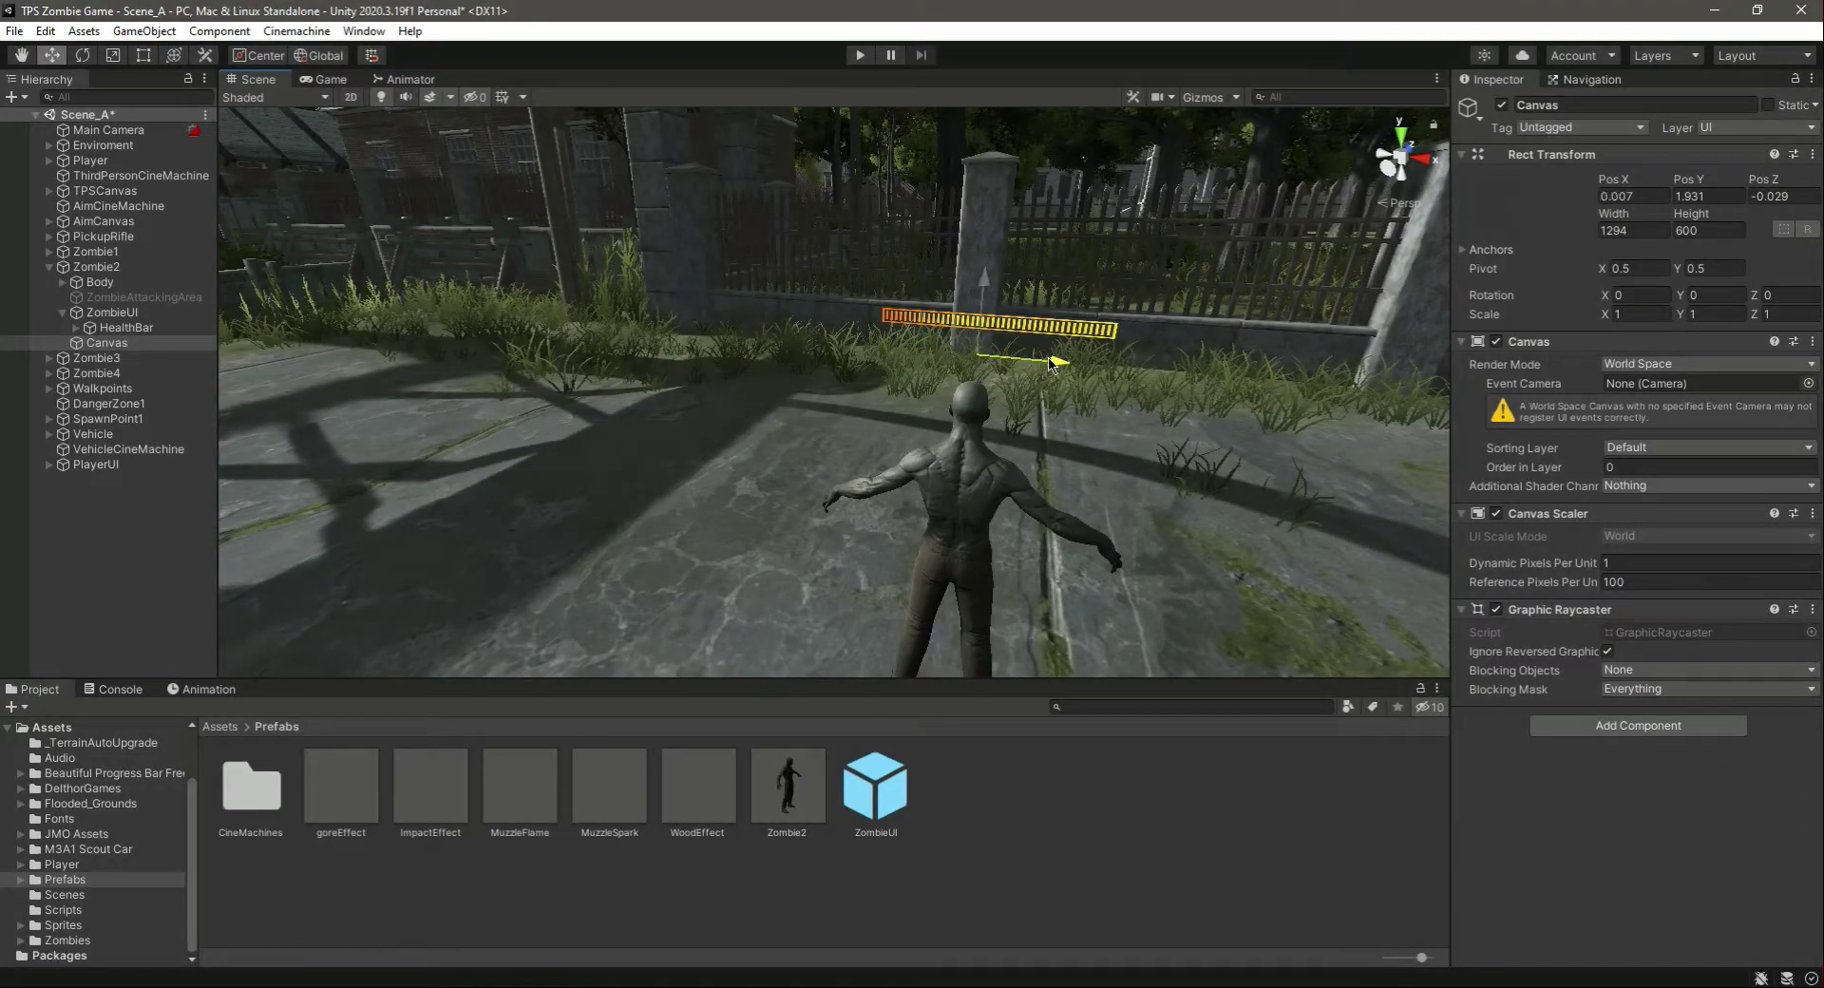
{"action": "left_click_drag", "start_coordinate": [989, 331], "coordinate": [992, 376]}
Move HealthBar from the old ZombieUI into the new Canvas and rename that Canvas ZombieUI
{"action": "left_click", "coordinate": [121, 329]}
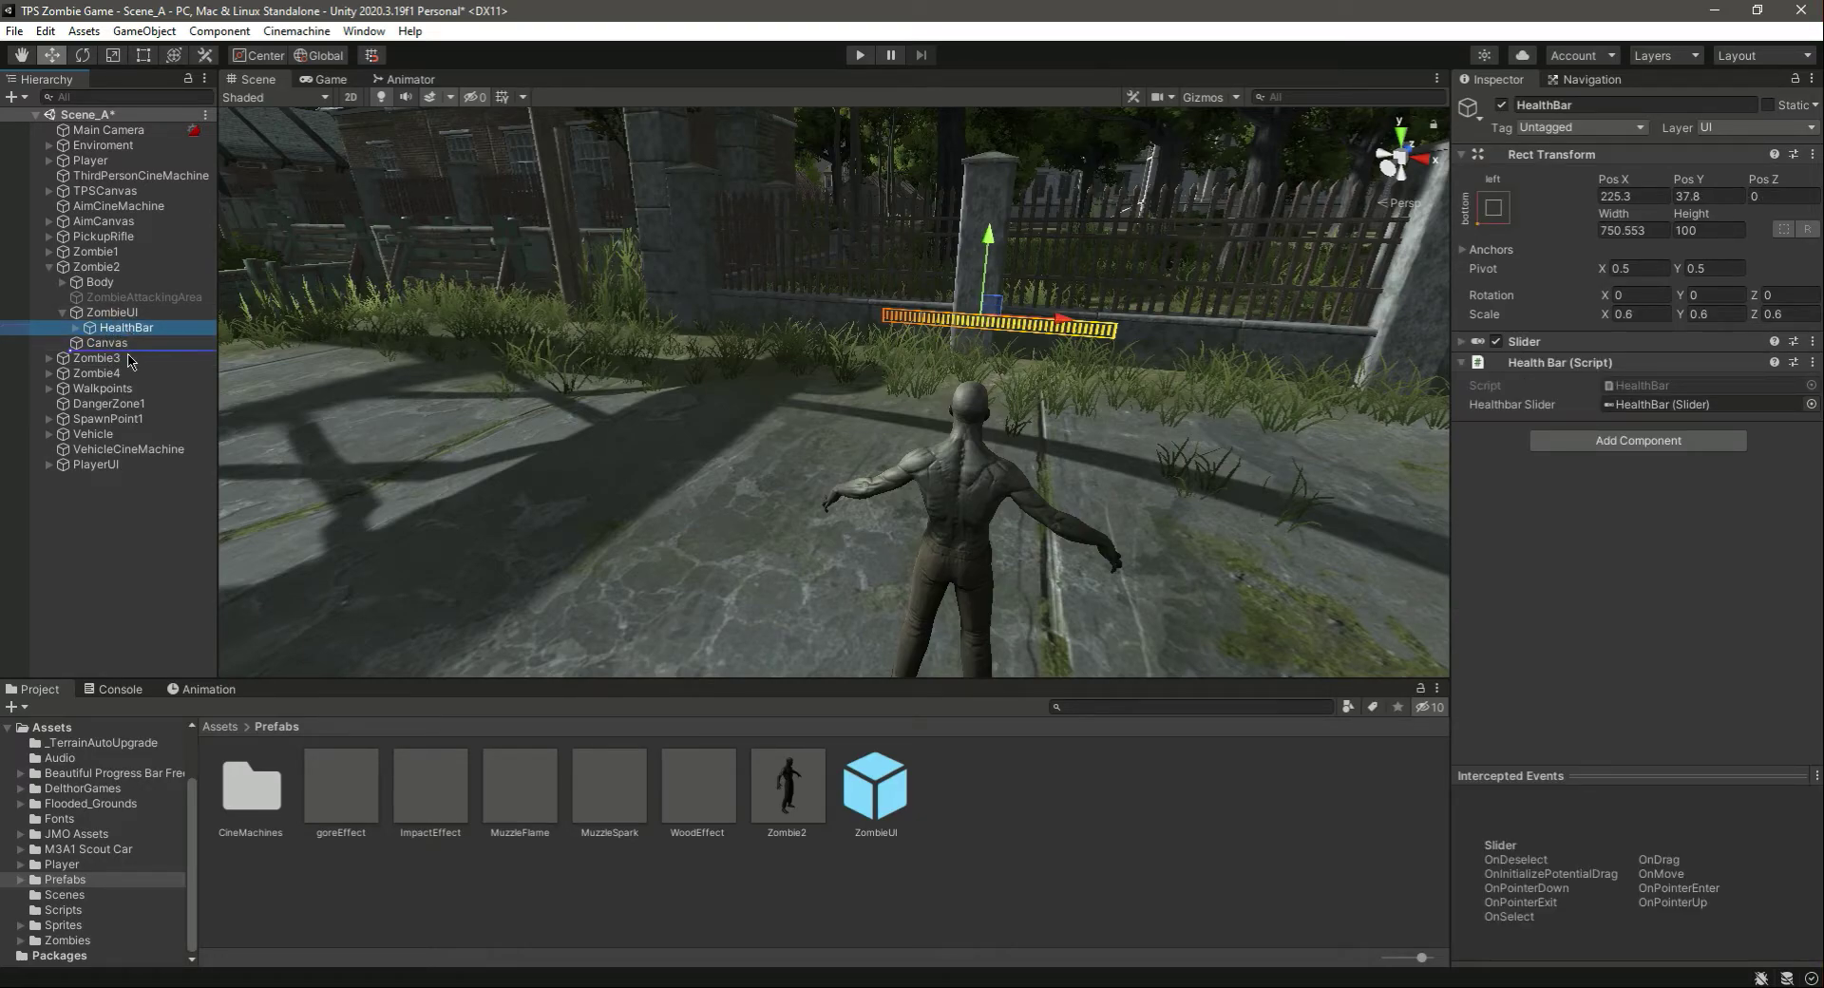
{"action": "left_click_drag", "start_coordinate": [113, 344], "coordinate": [111, 342]}
{"action": "left_click", "coordinate": [112, 328]}
{"action": "left_click", "coordinate": [1597, 104]}
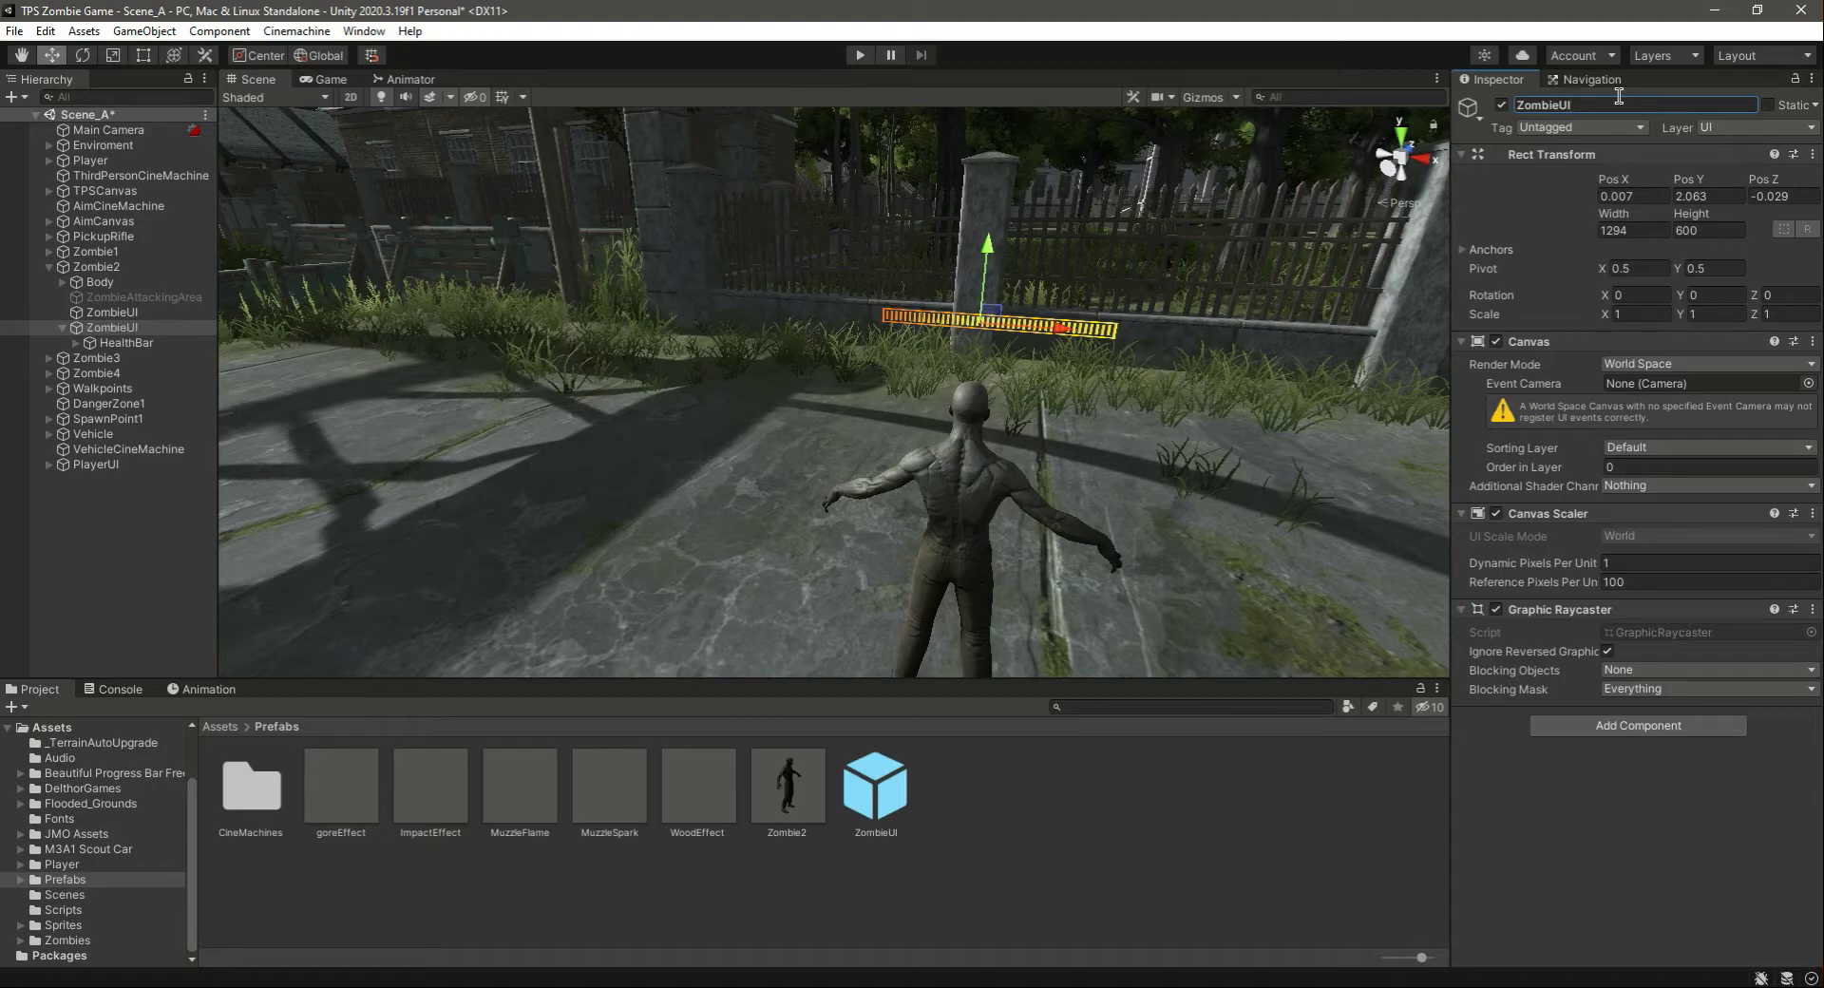
Copy the Rotate Health Bar UI script component from Zombie2's old, empty ZombieUI and delete that old canvas
{"action": "left_click", "coordinate": [112, 311]}
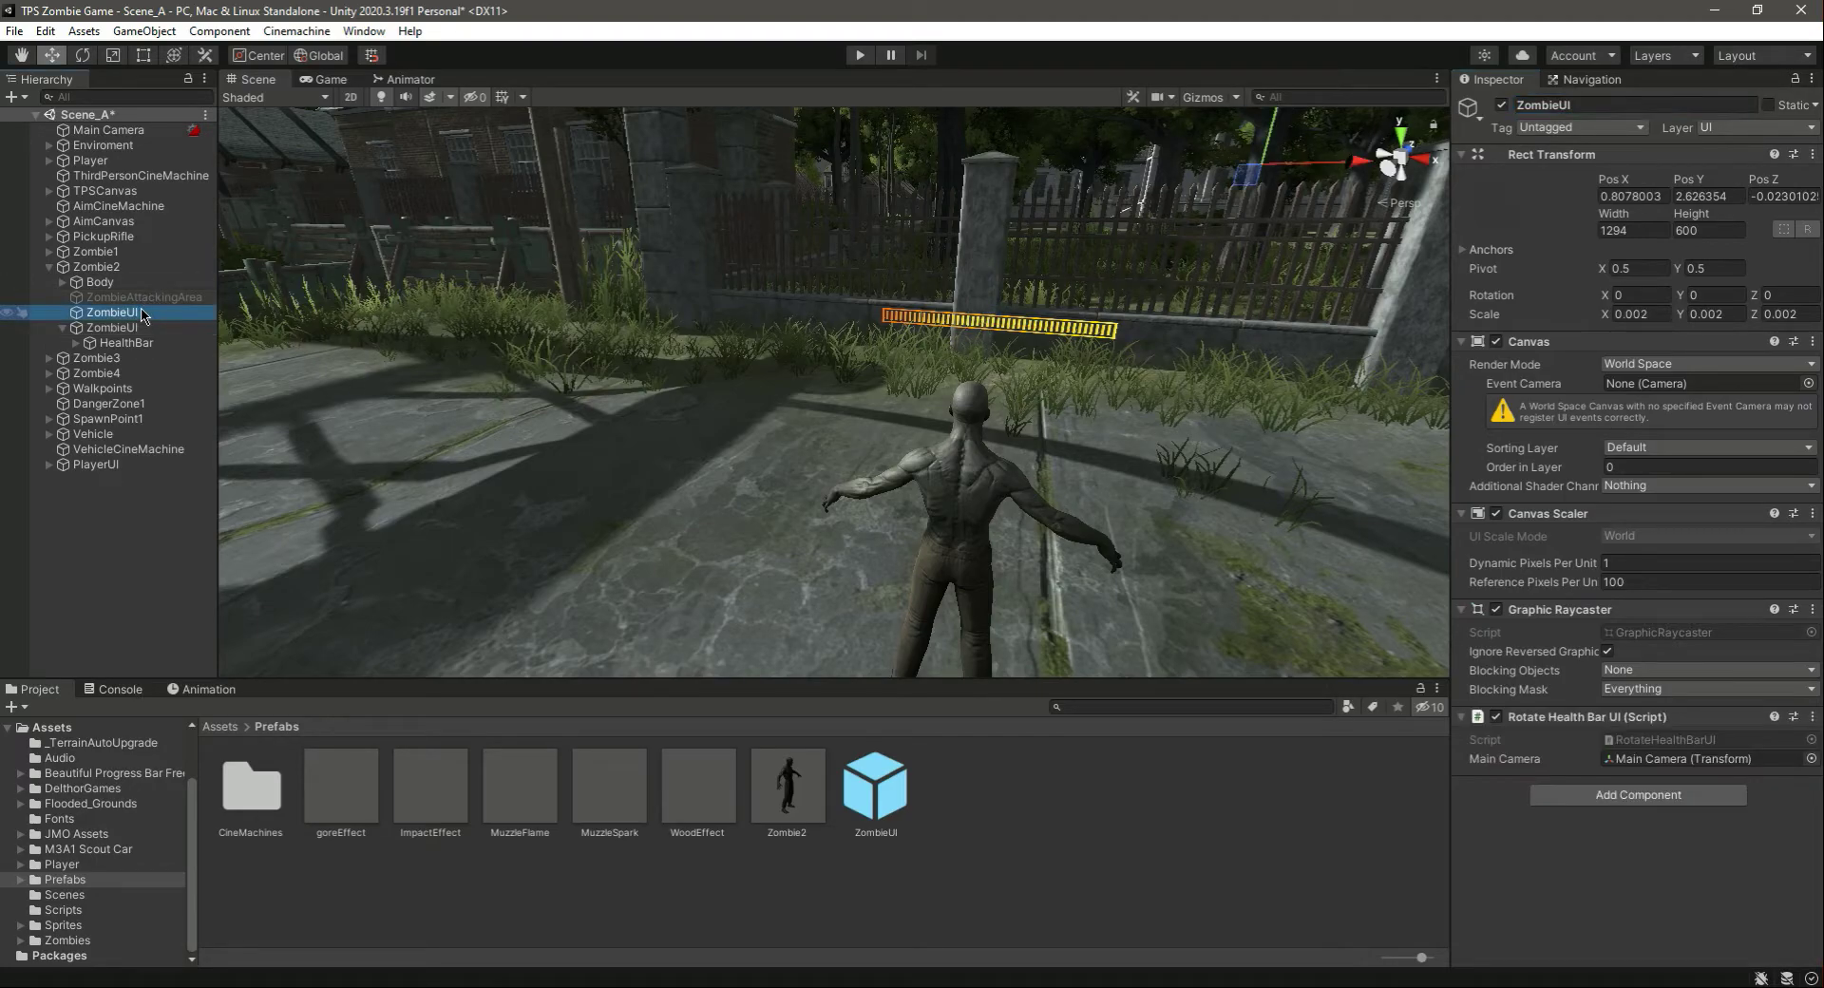
{"action": "left_click", "coordinate": [1812, 717]}
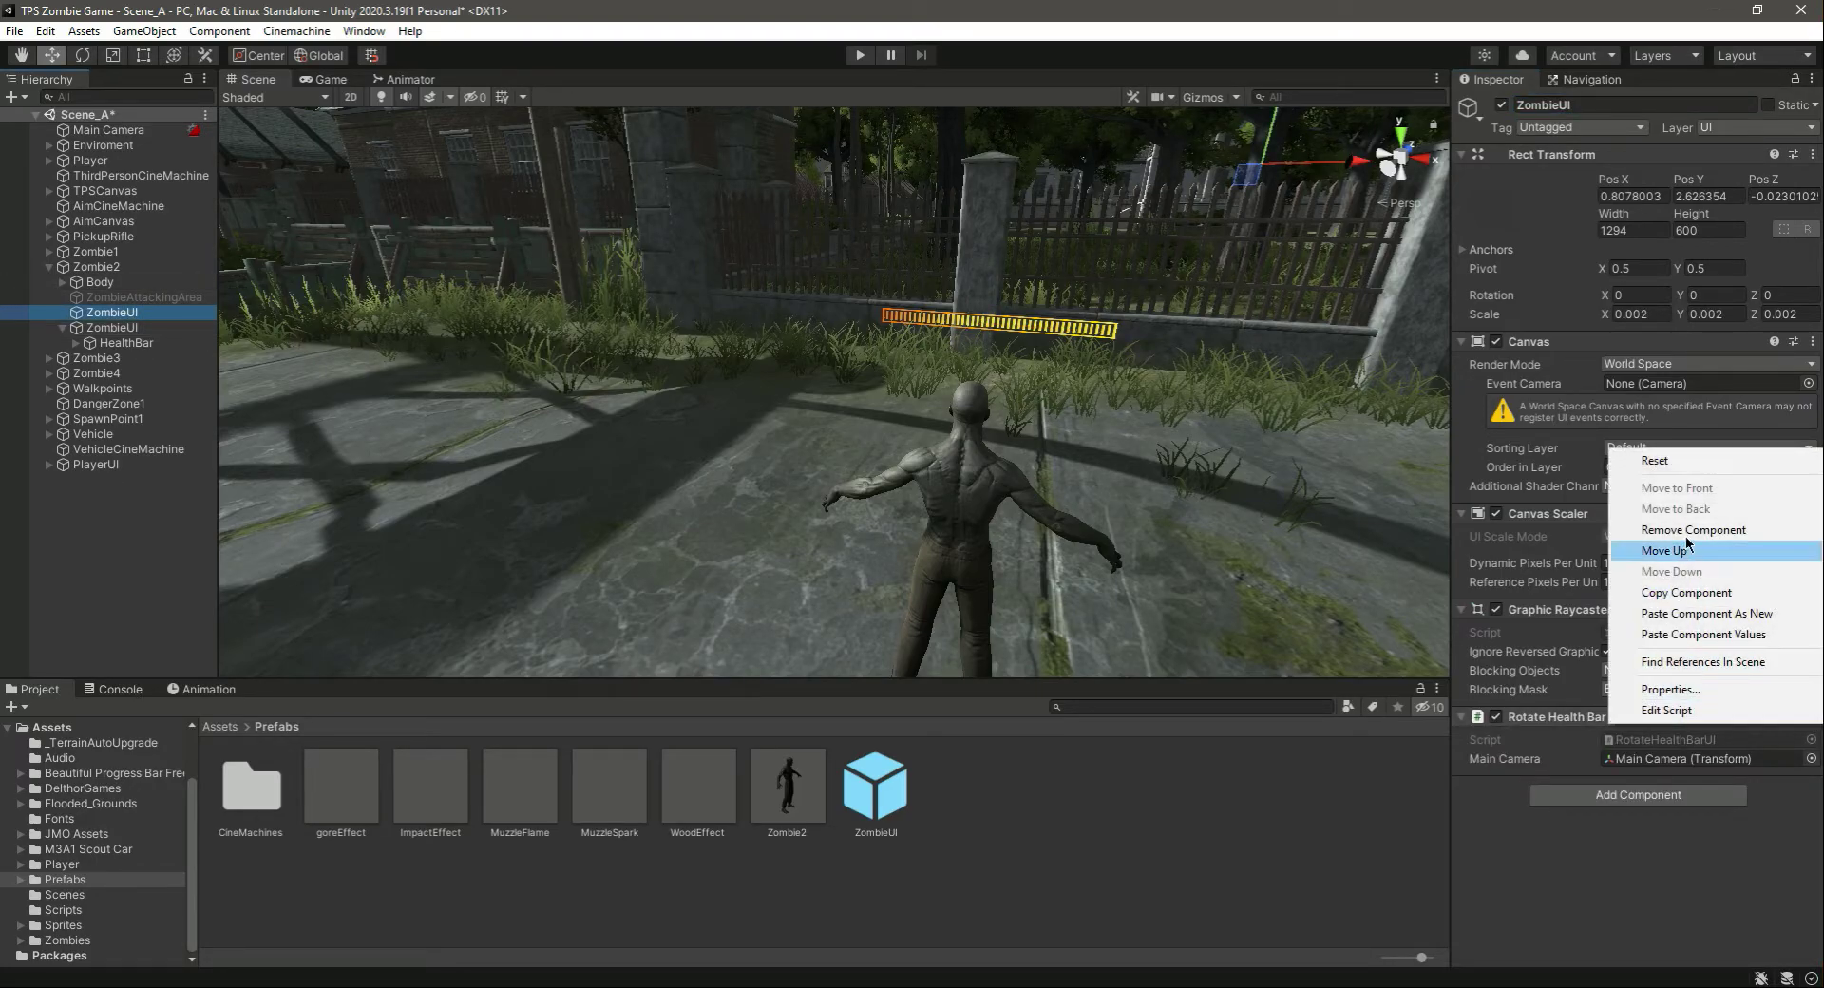
{"action": "left_click", "coordinate": [1703, 601]}
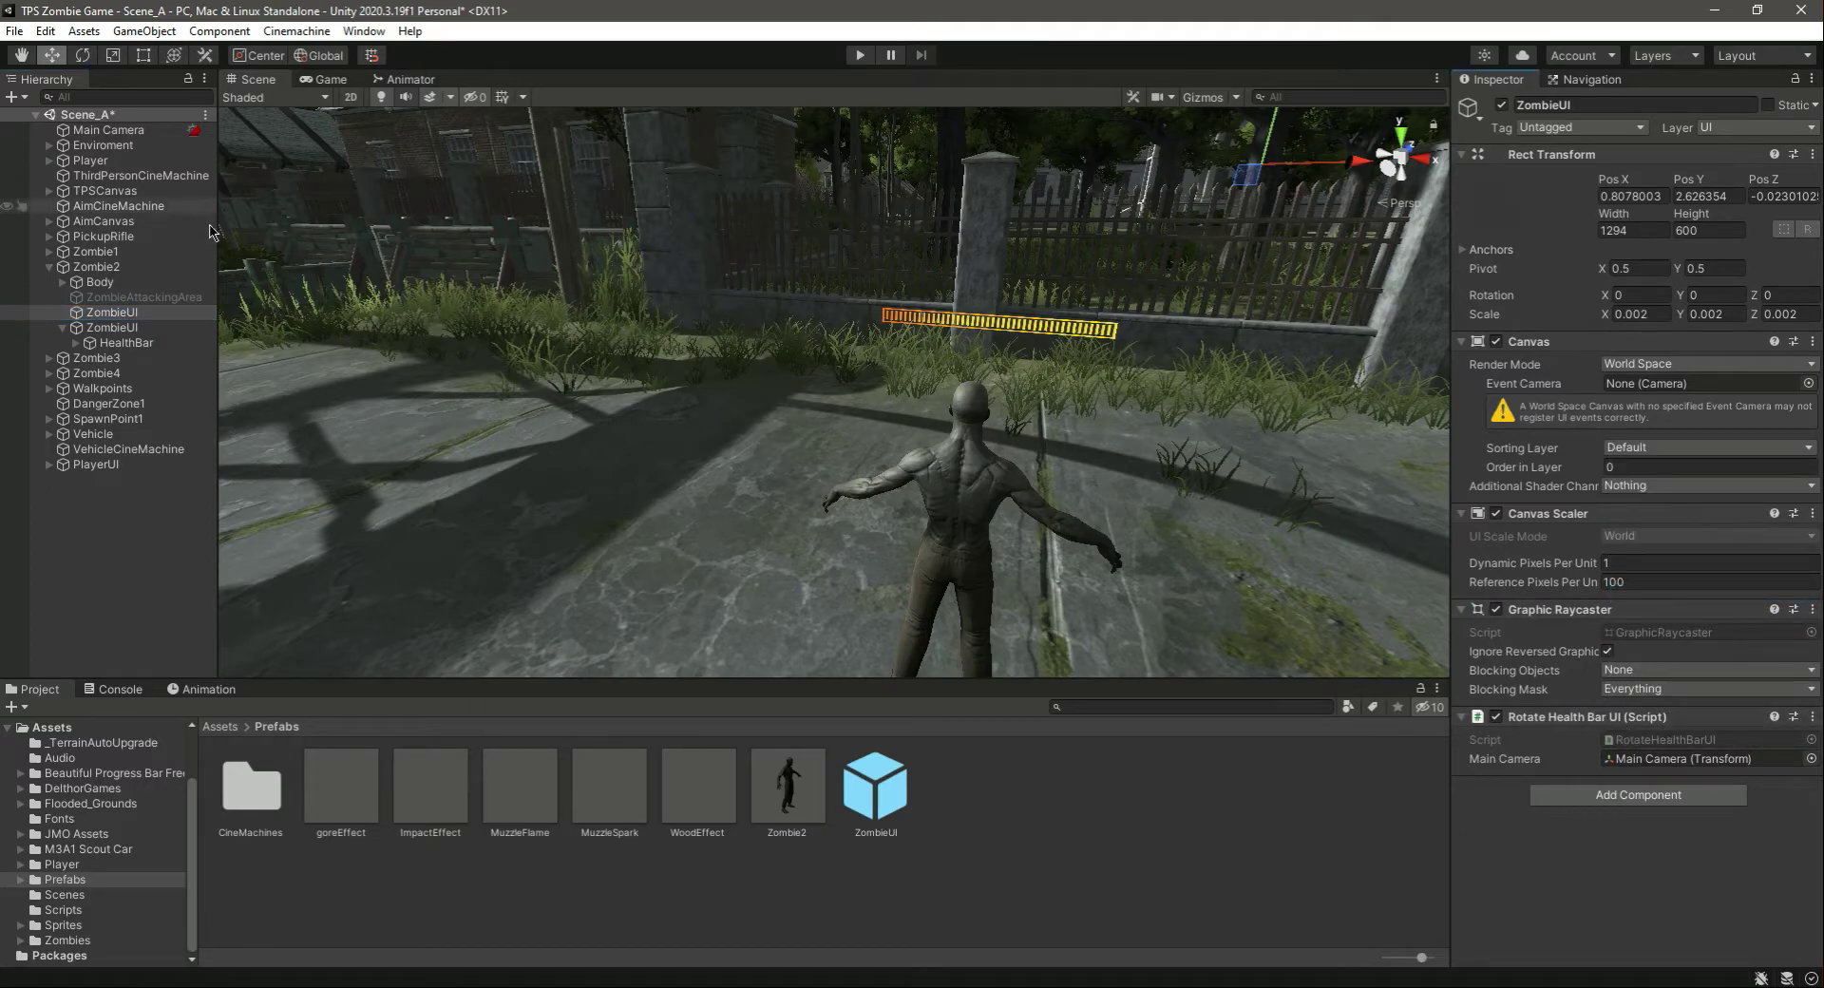
{"action": "left_click", "coordinate": [112, 313]}
{"action": "key", "text": "Delete"}
Paste the Rotate Health Bar UI script as a new component on the remaining ZombieUI and save the scene
{"action": "left_click", "coordinate": [112, 313]}
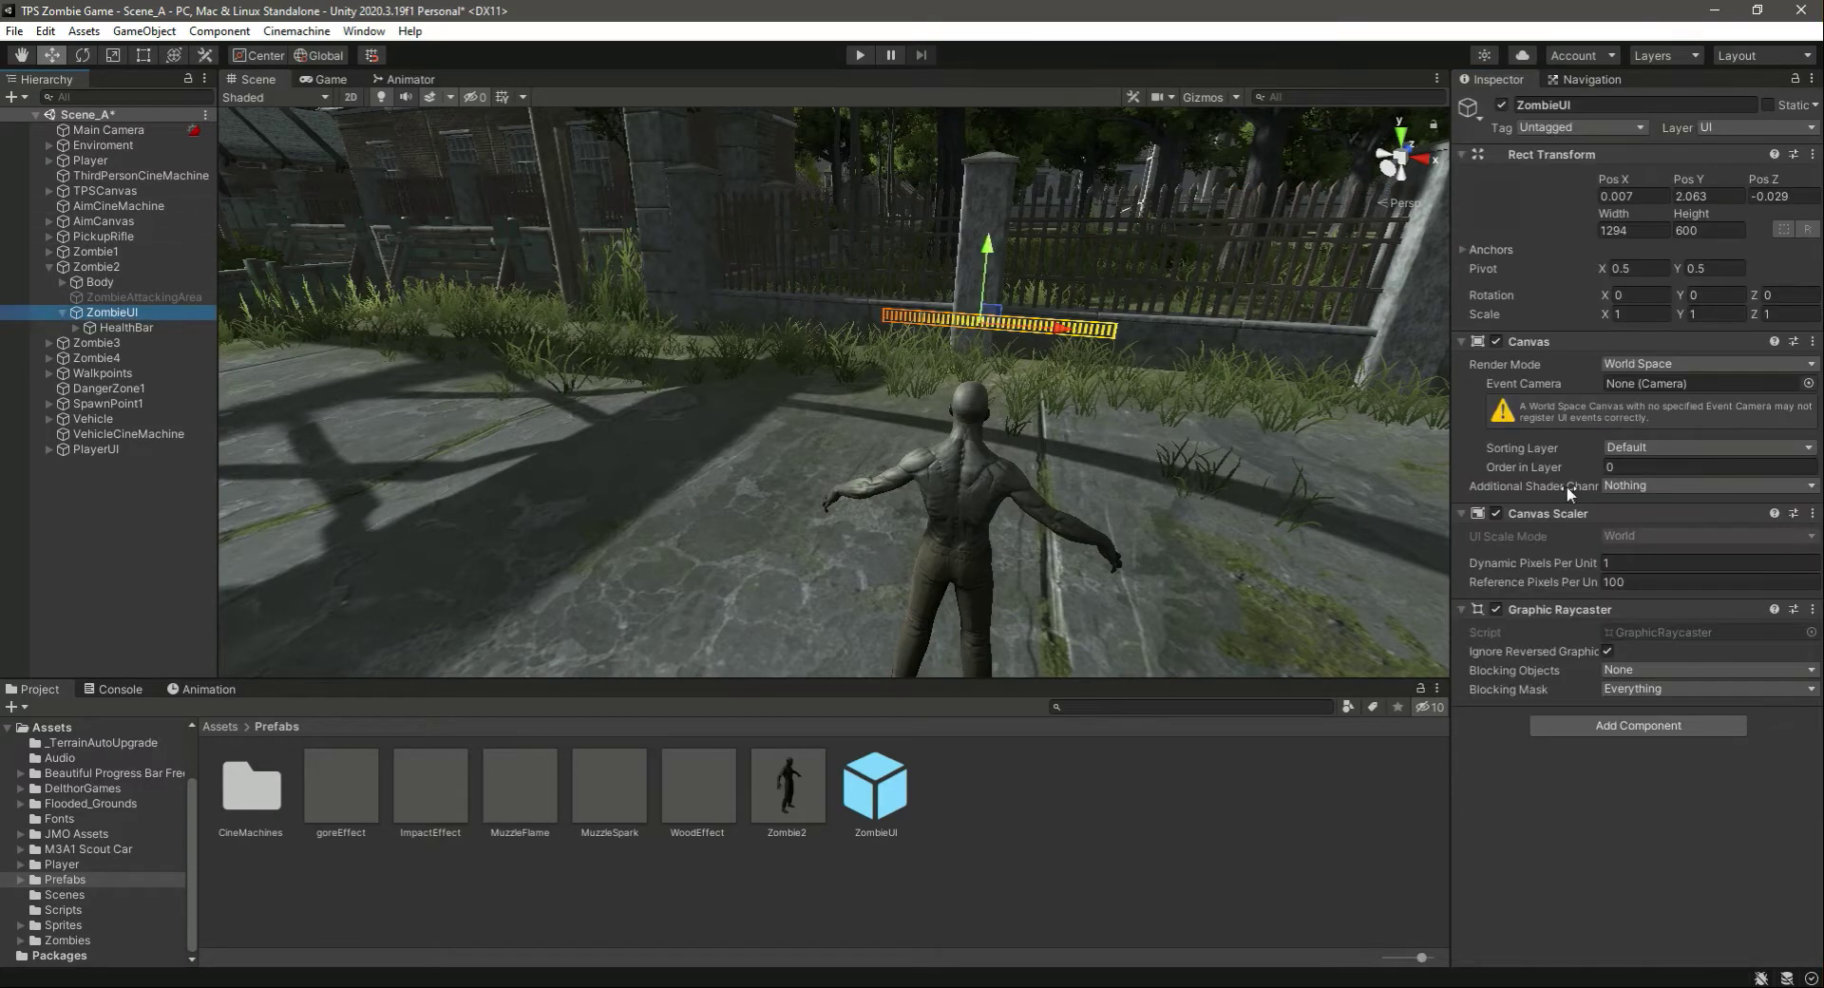
{"action": "left_click", "coordinate": [1812, 609]}
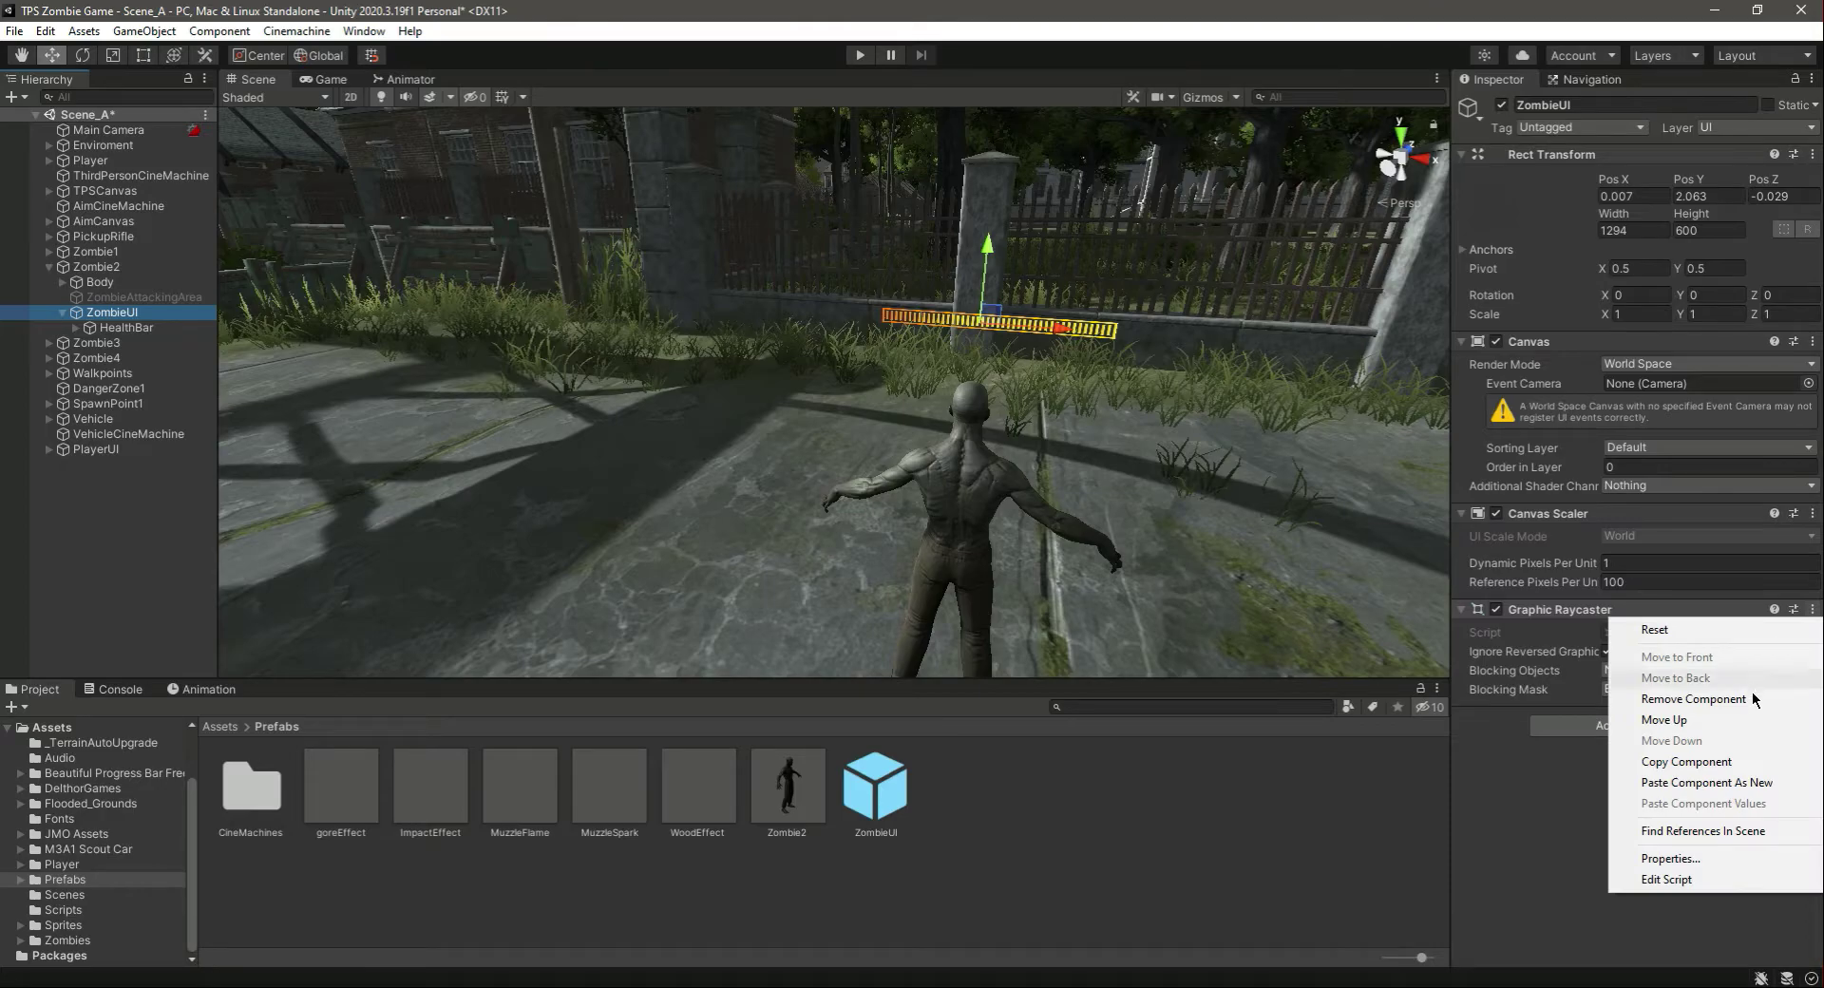
{"action": "left_click", "coordinate": [1748, 781]}
{"action": "key", "text": "ctrl+s"}
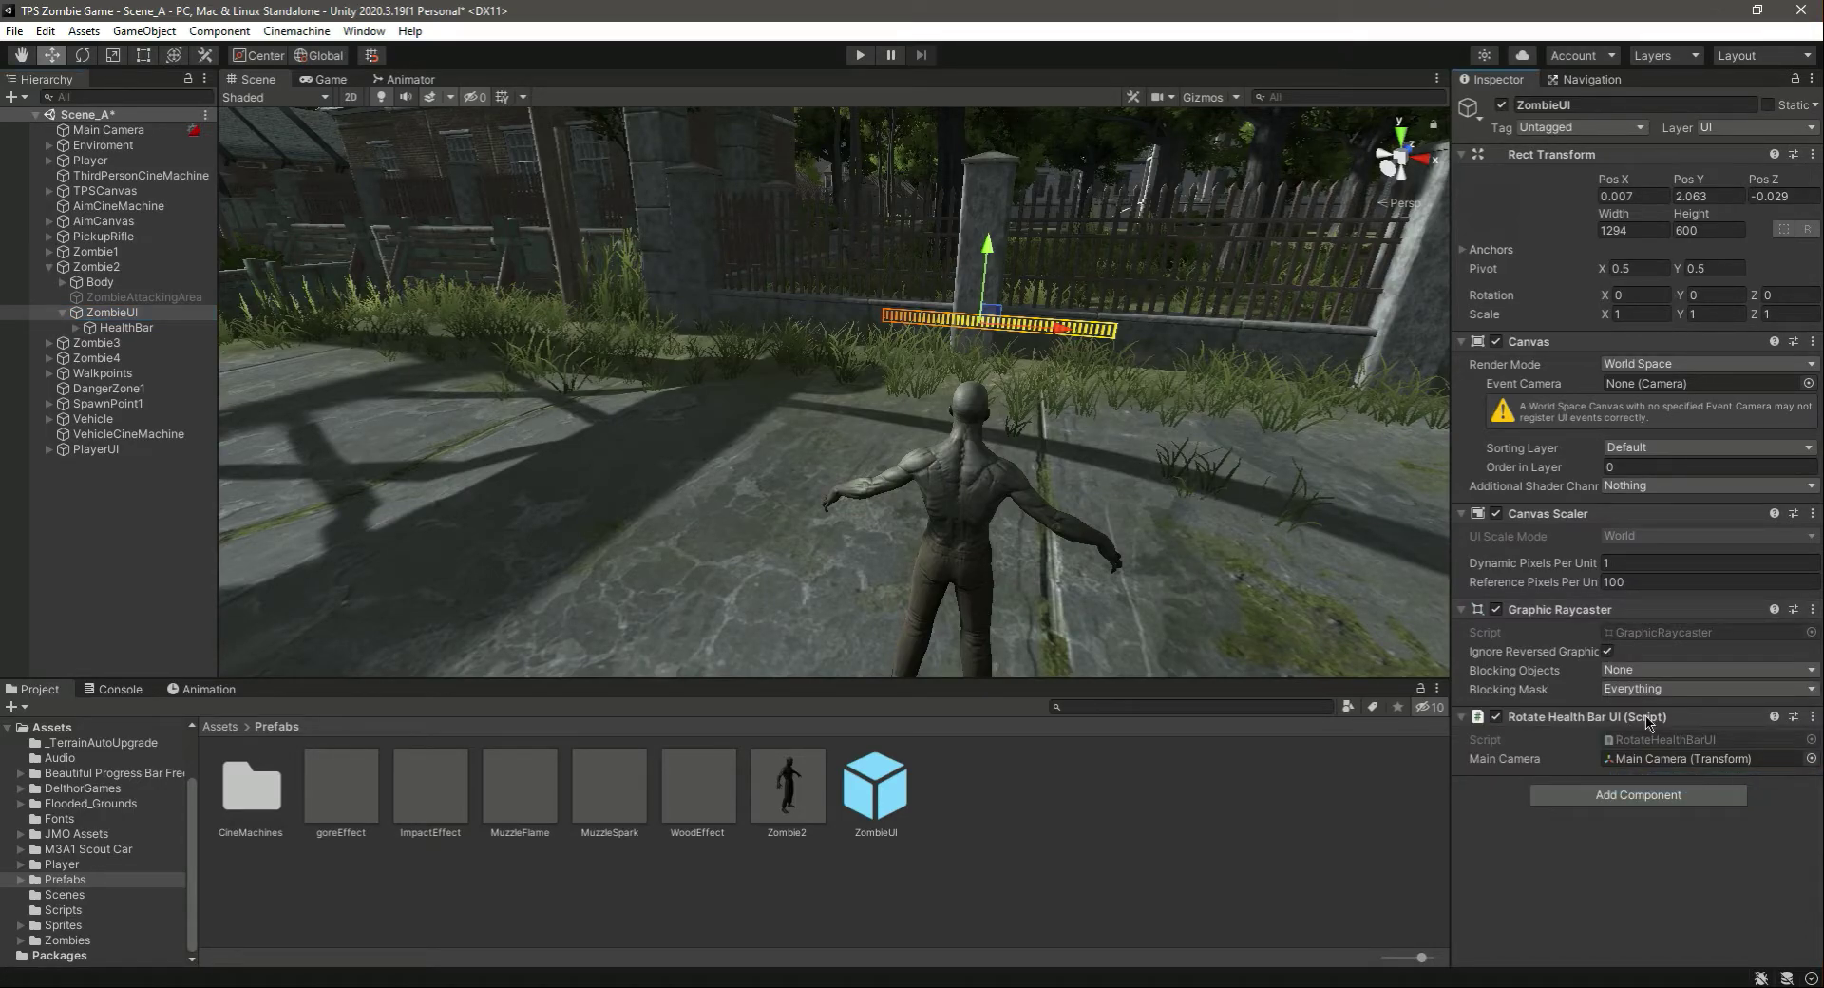
Examine the settings of the rebuilt ZombieUI canvas, its HealthBar and the parent Zombie2
{"action": "left_click", "coordinate": [117, 329]}
{"action": "left_click", "coordinate": [118, 314]}
{"action": "left_click", "coordinate": [126, 328]}
{"action": "left_click", "coordinate": [131, 316]}
{"action": "left_click", "coordinate": [131, 325]}
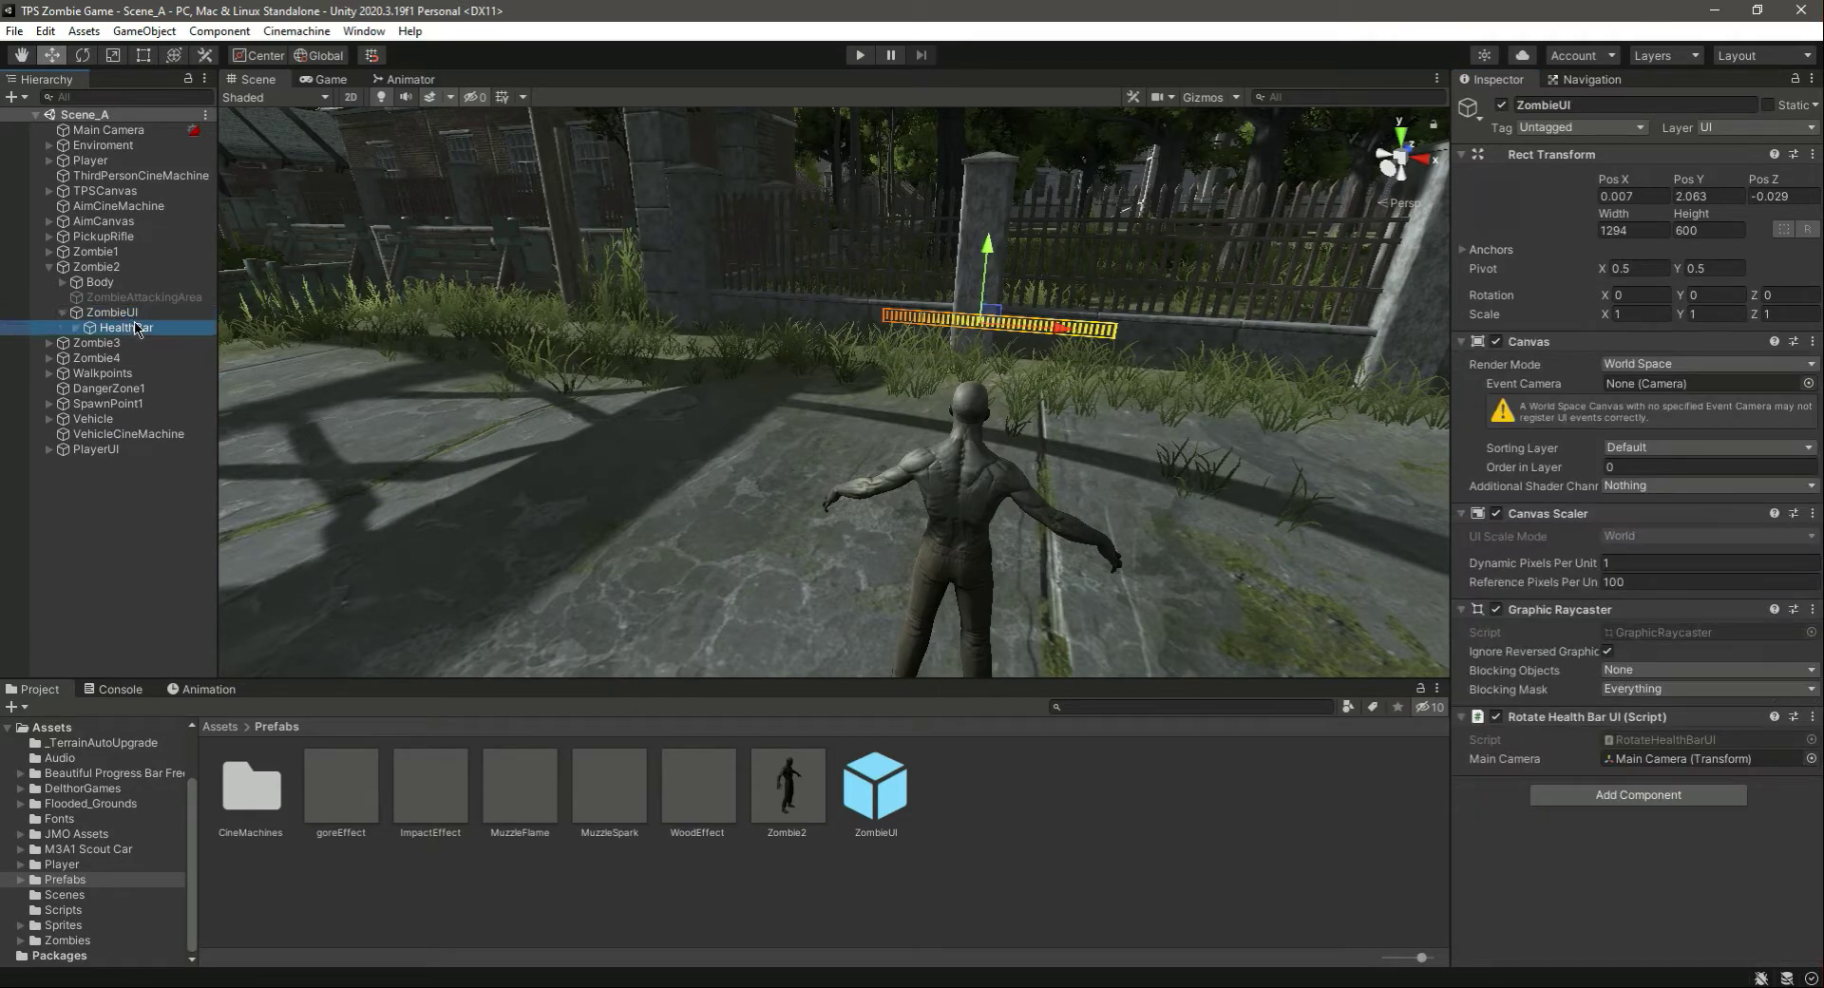
{"action": "left_click", "coordinate": [140, 314]}
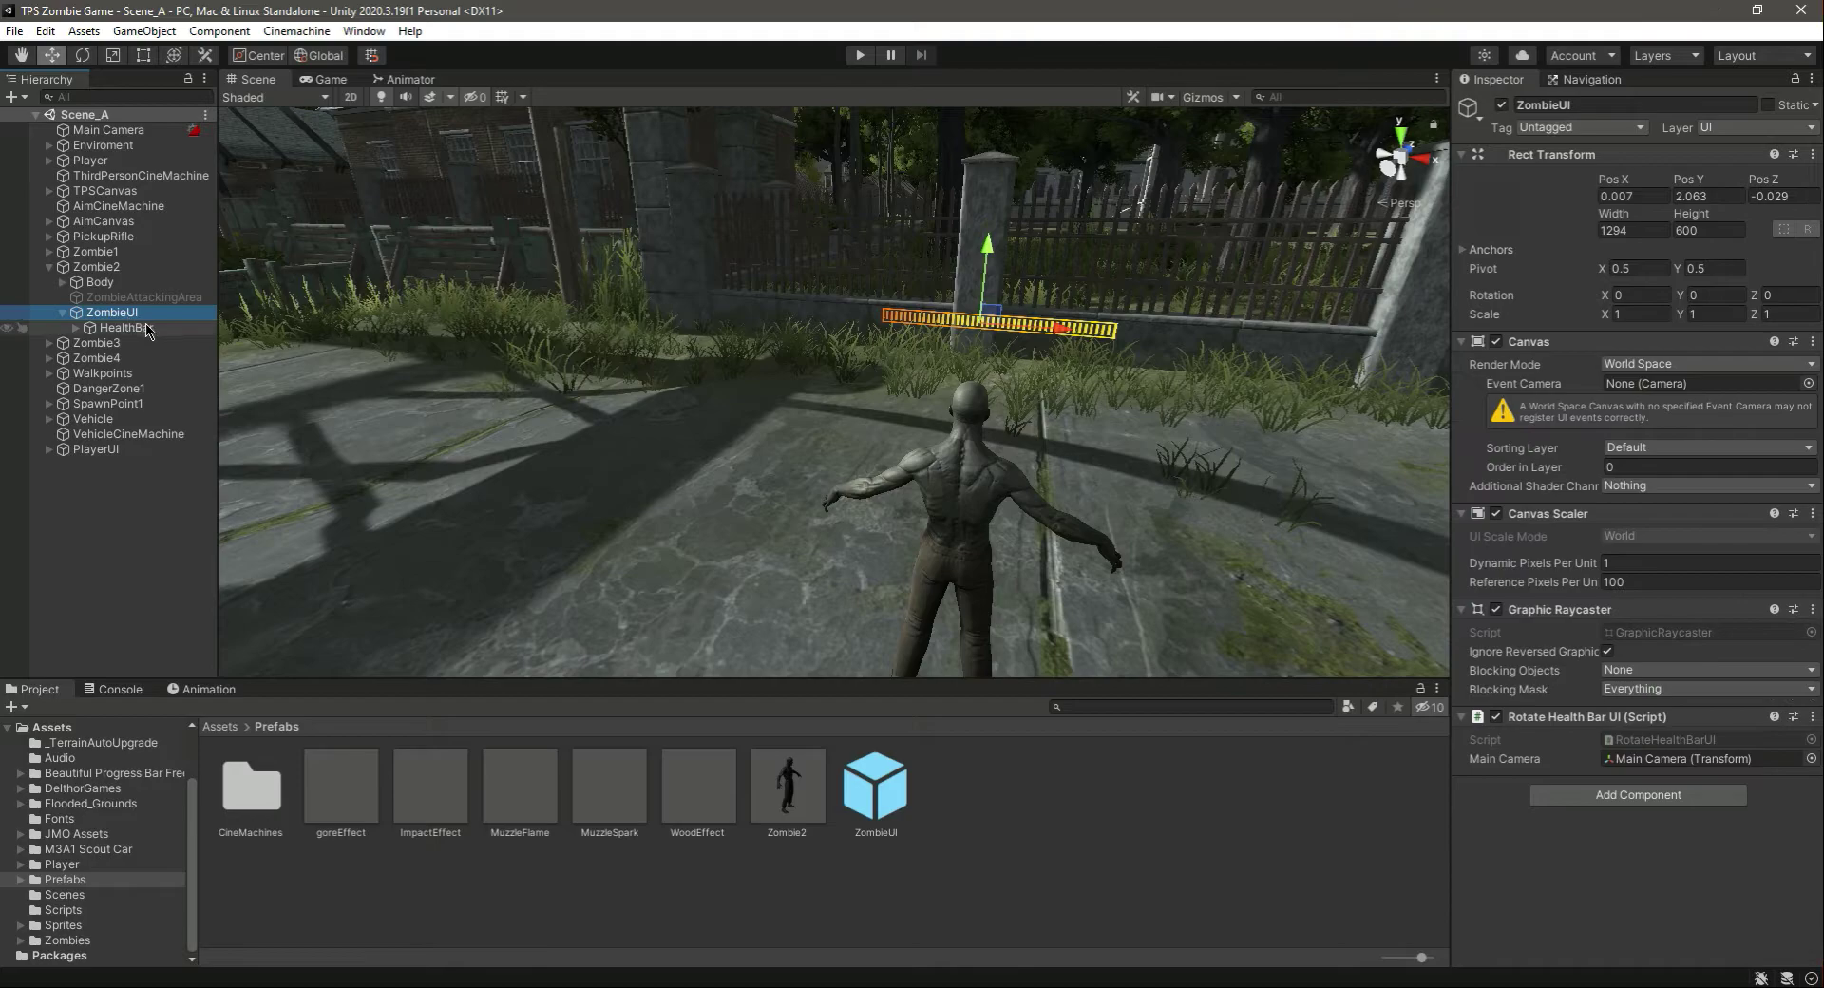
{"action": "left_click", "coordinate": [144, 328]}
{"action": "left_click", "coordinate": [123, 316]}
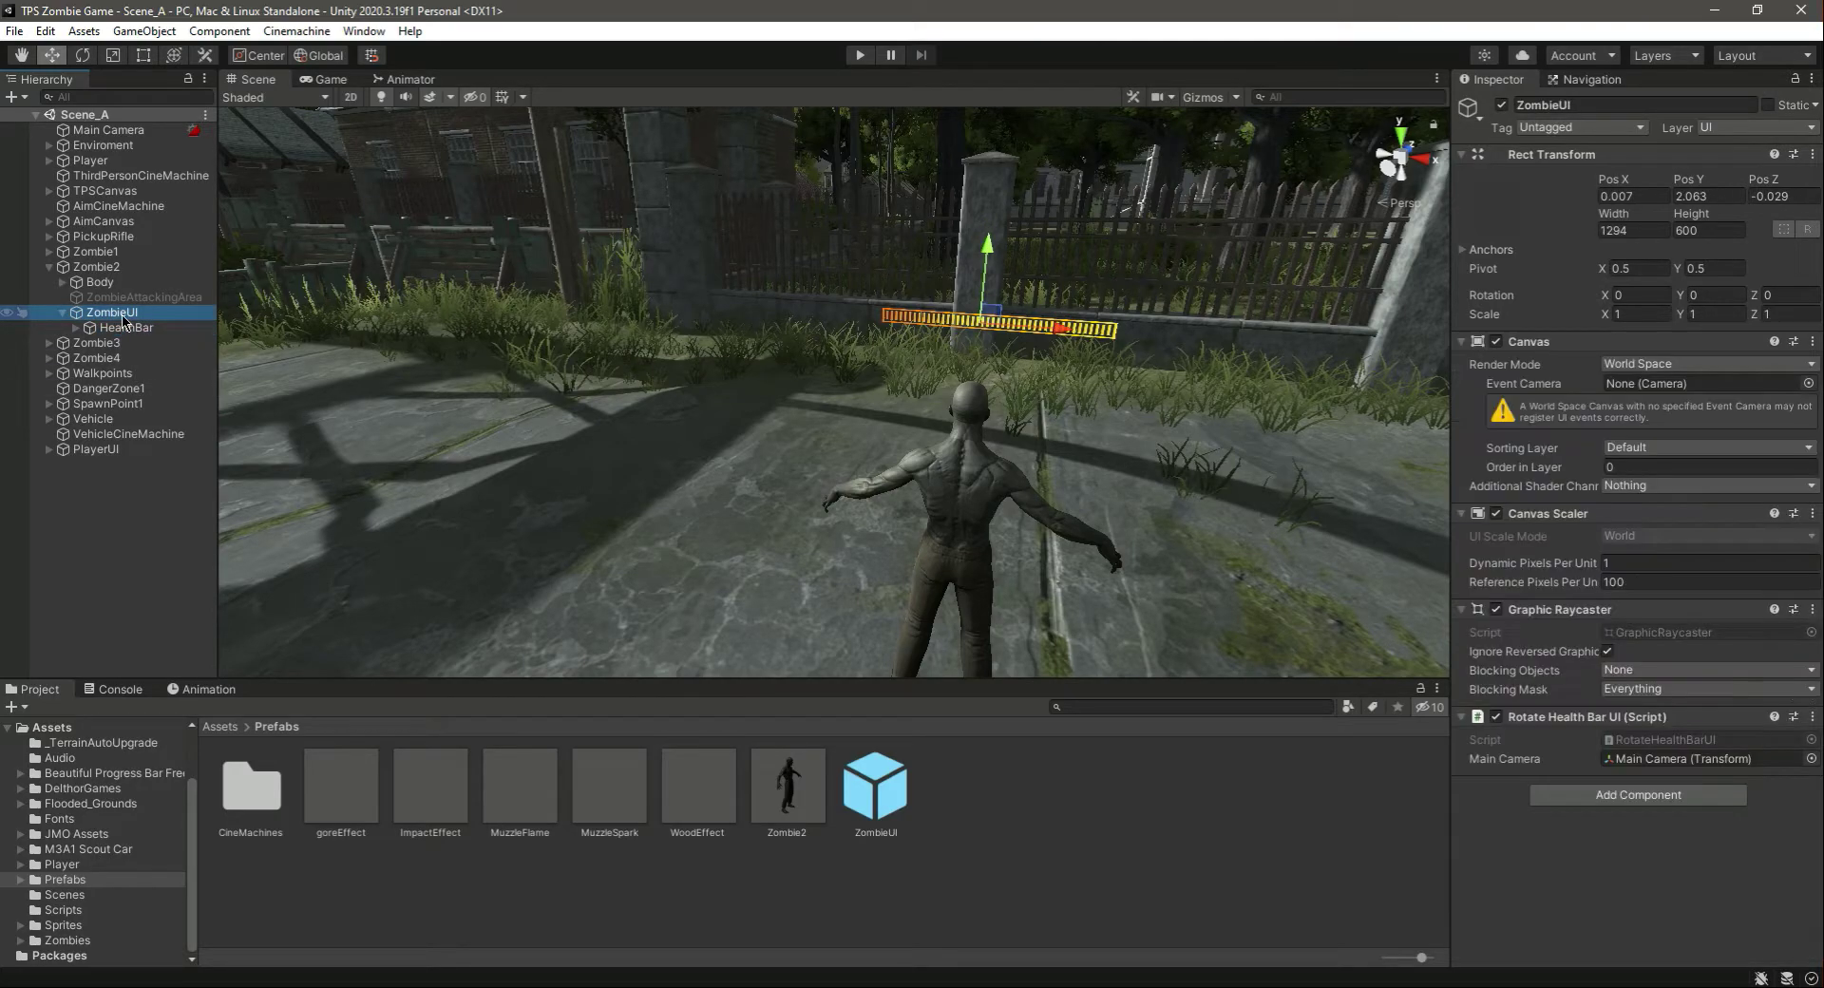
{"action": "left_click", "coordinate": [158, 556]}
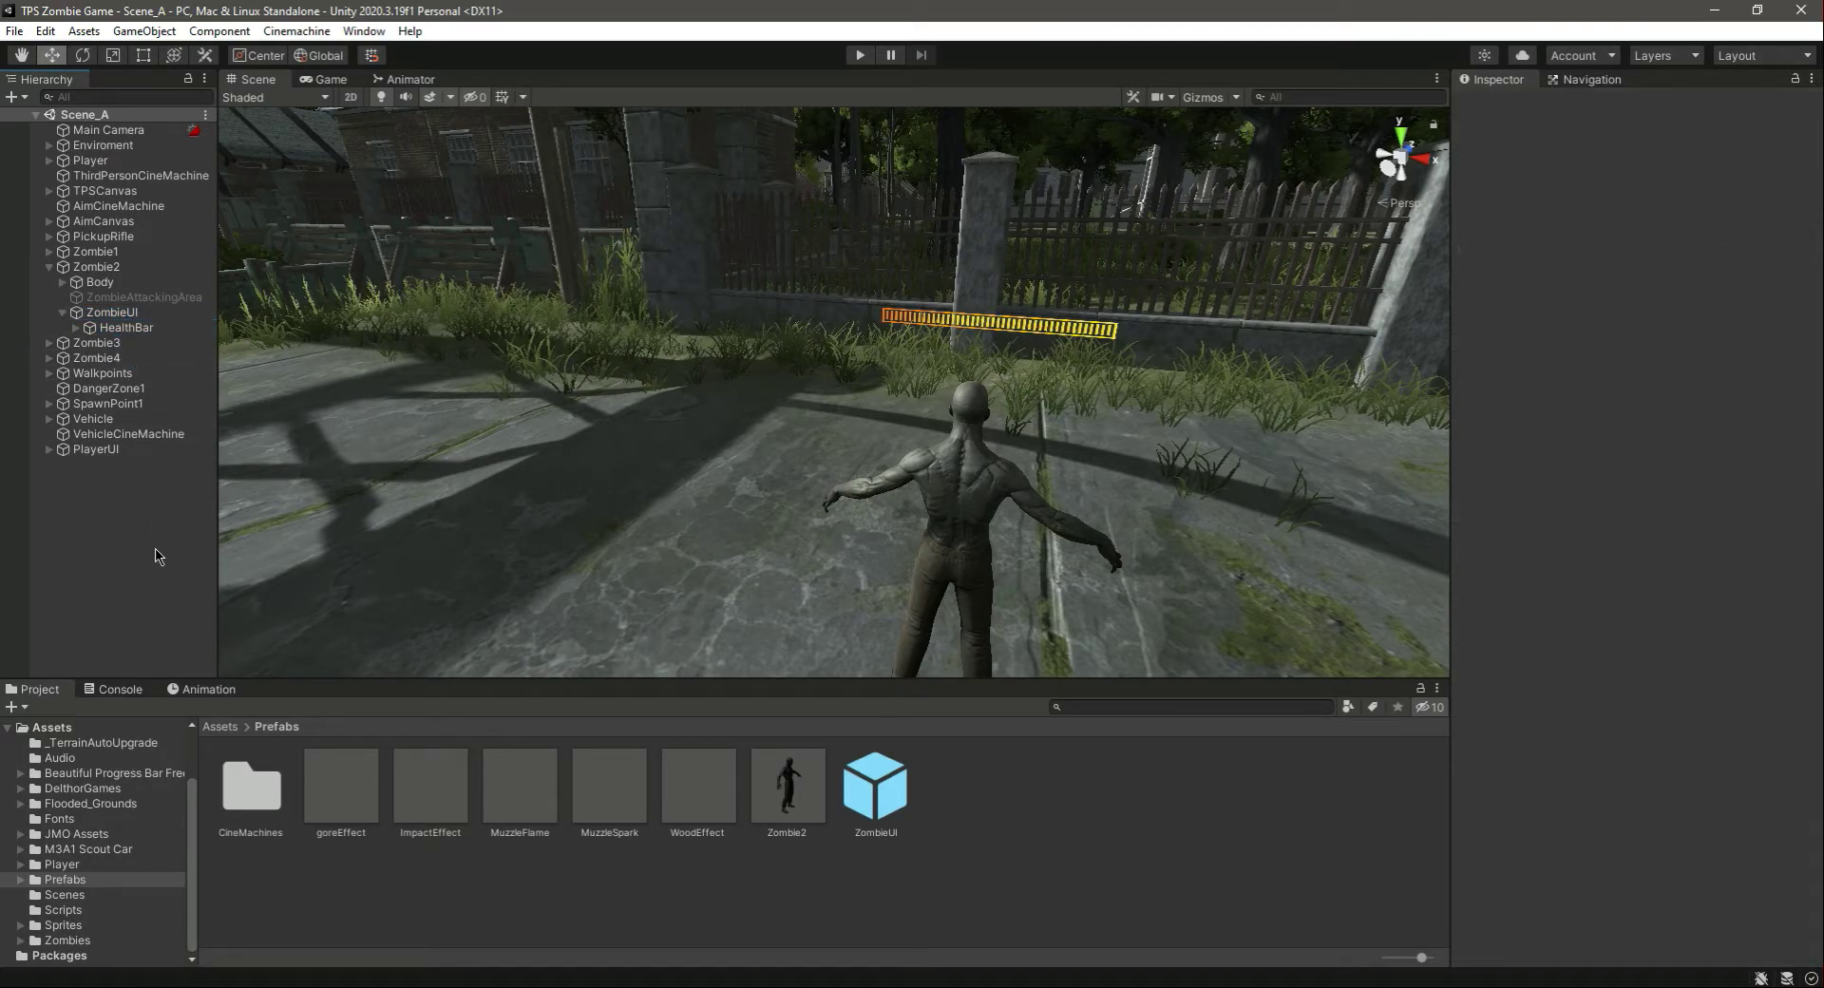
{"action": "left_click", "coordinate": [100, 267]}
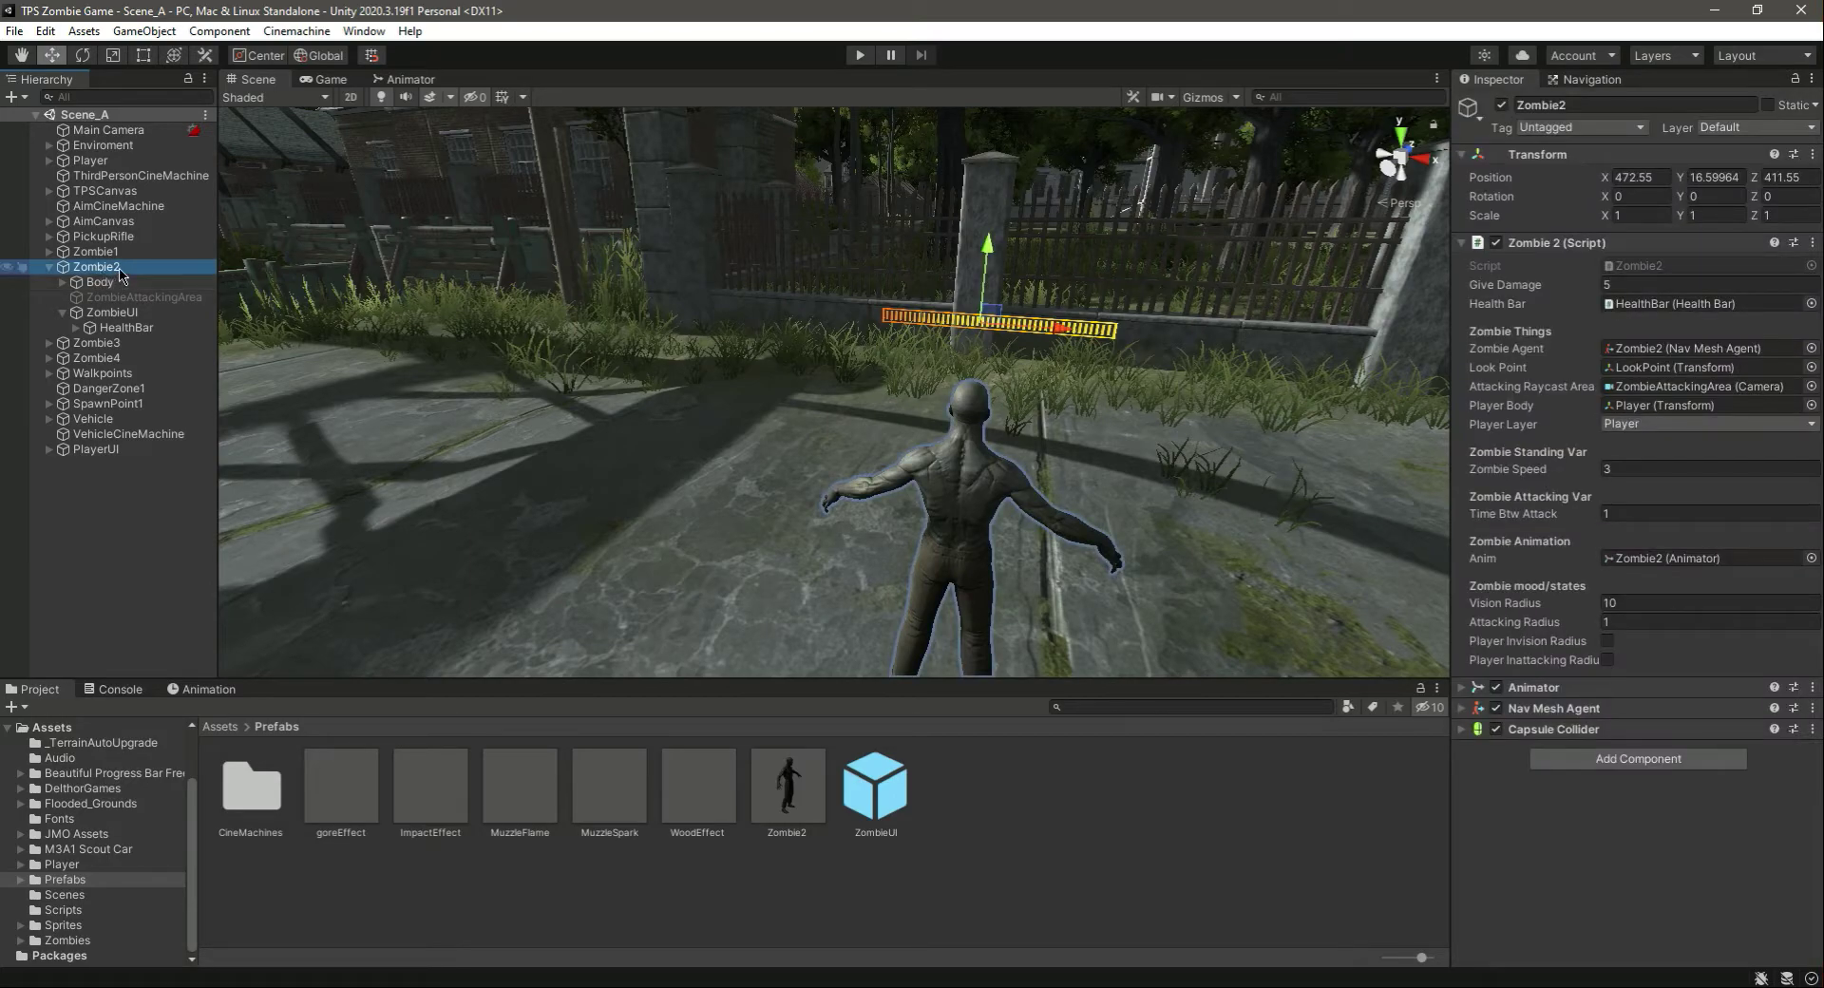
Playtest the scene by running up to the zombies and checking how their health bars face the camera
{"action": "left_click", "coordinate": [100, 282]}
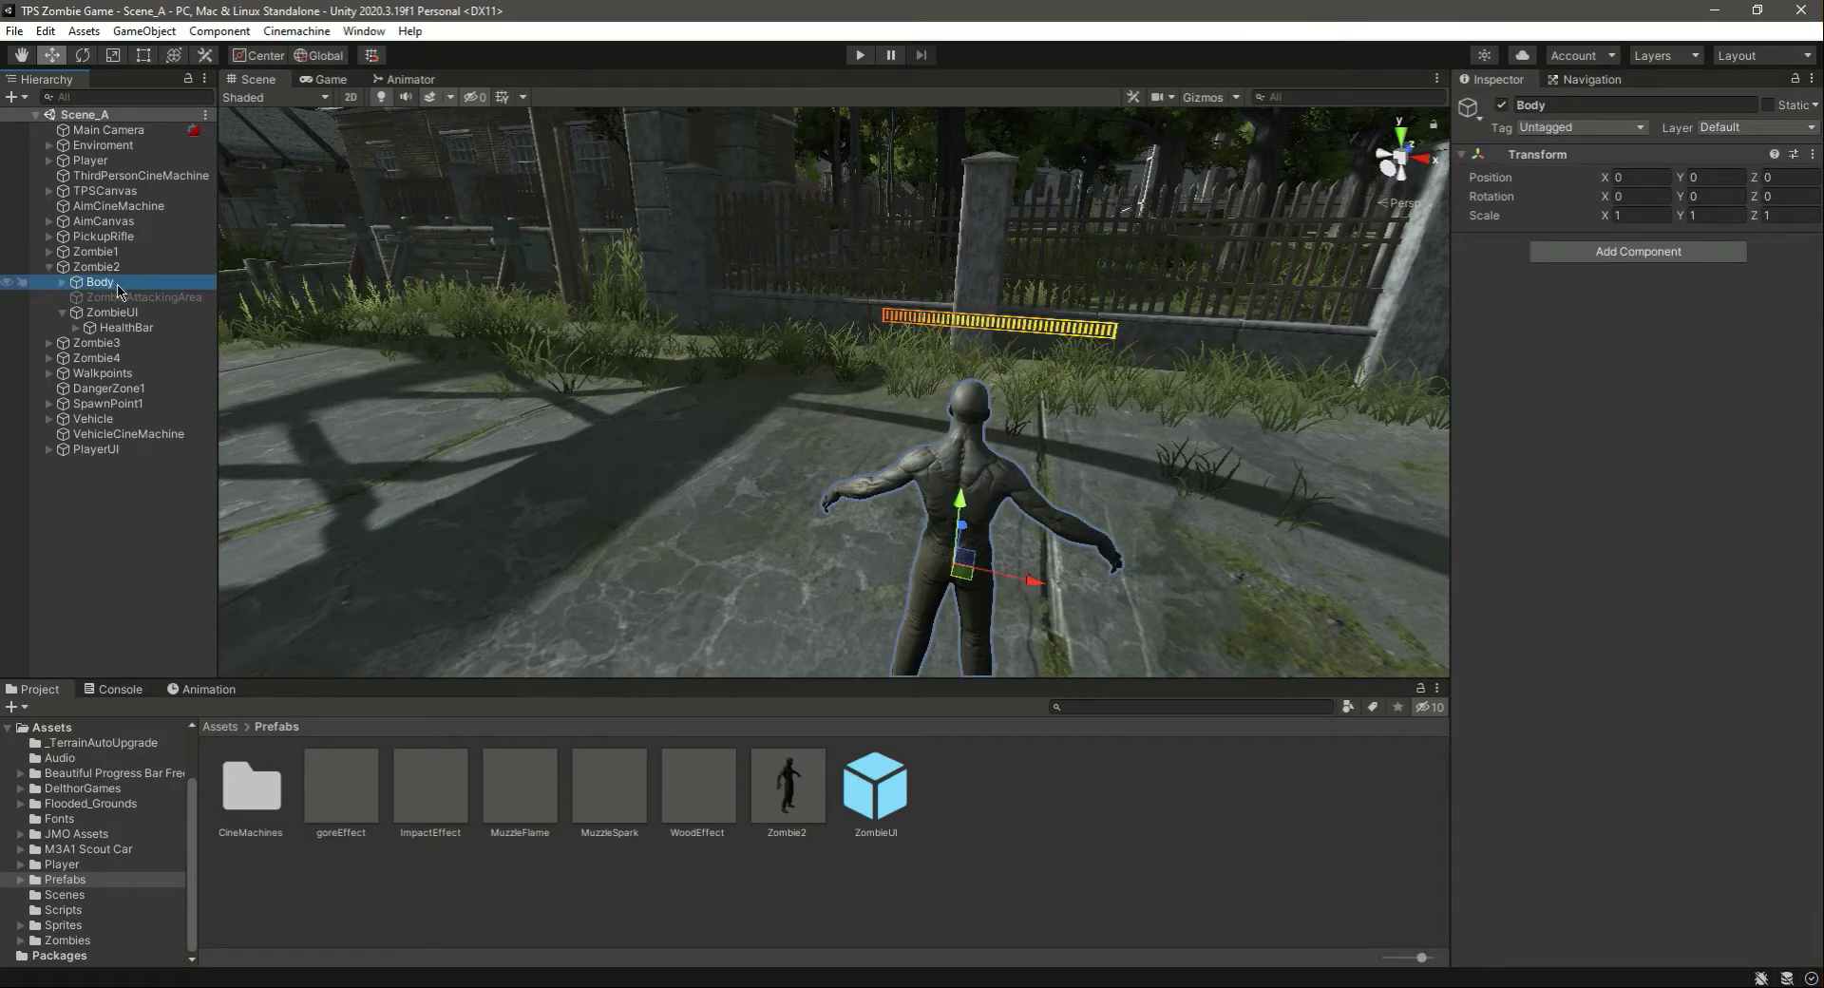
{"action": "left_click", "coordinate": [50, 267]}
{"action": "left_click", "coordinate": [145, 476]}
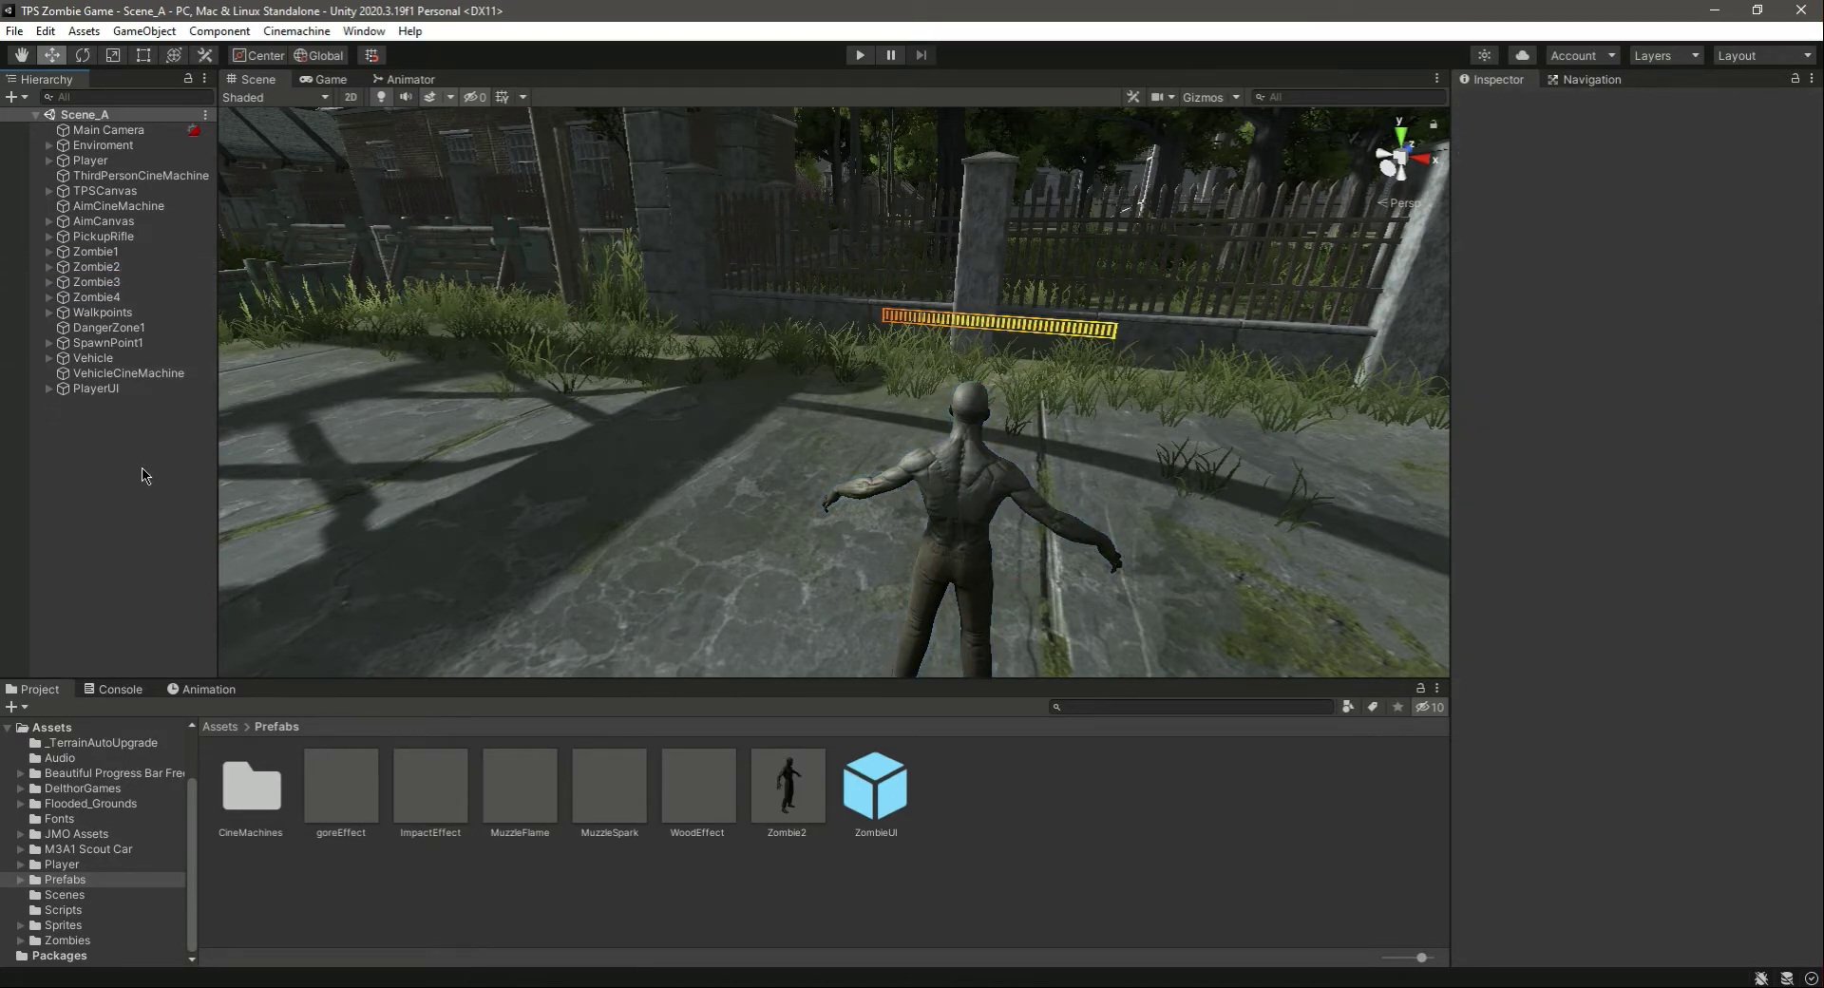
{"action": "left_click", "coordinate": [861, 57]}
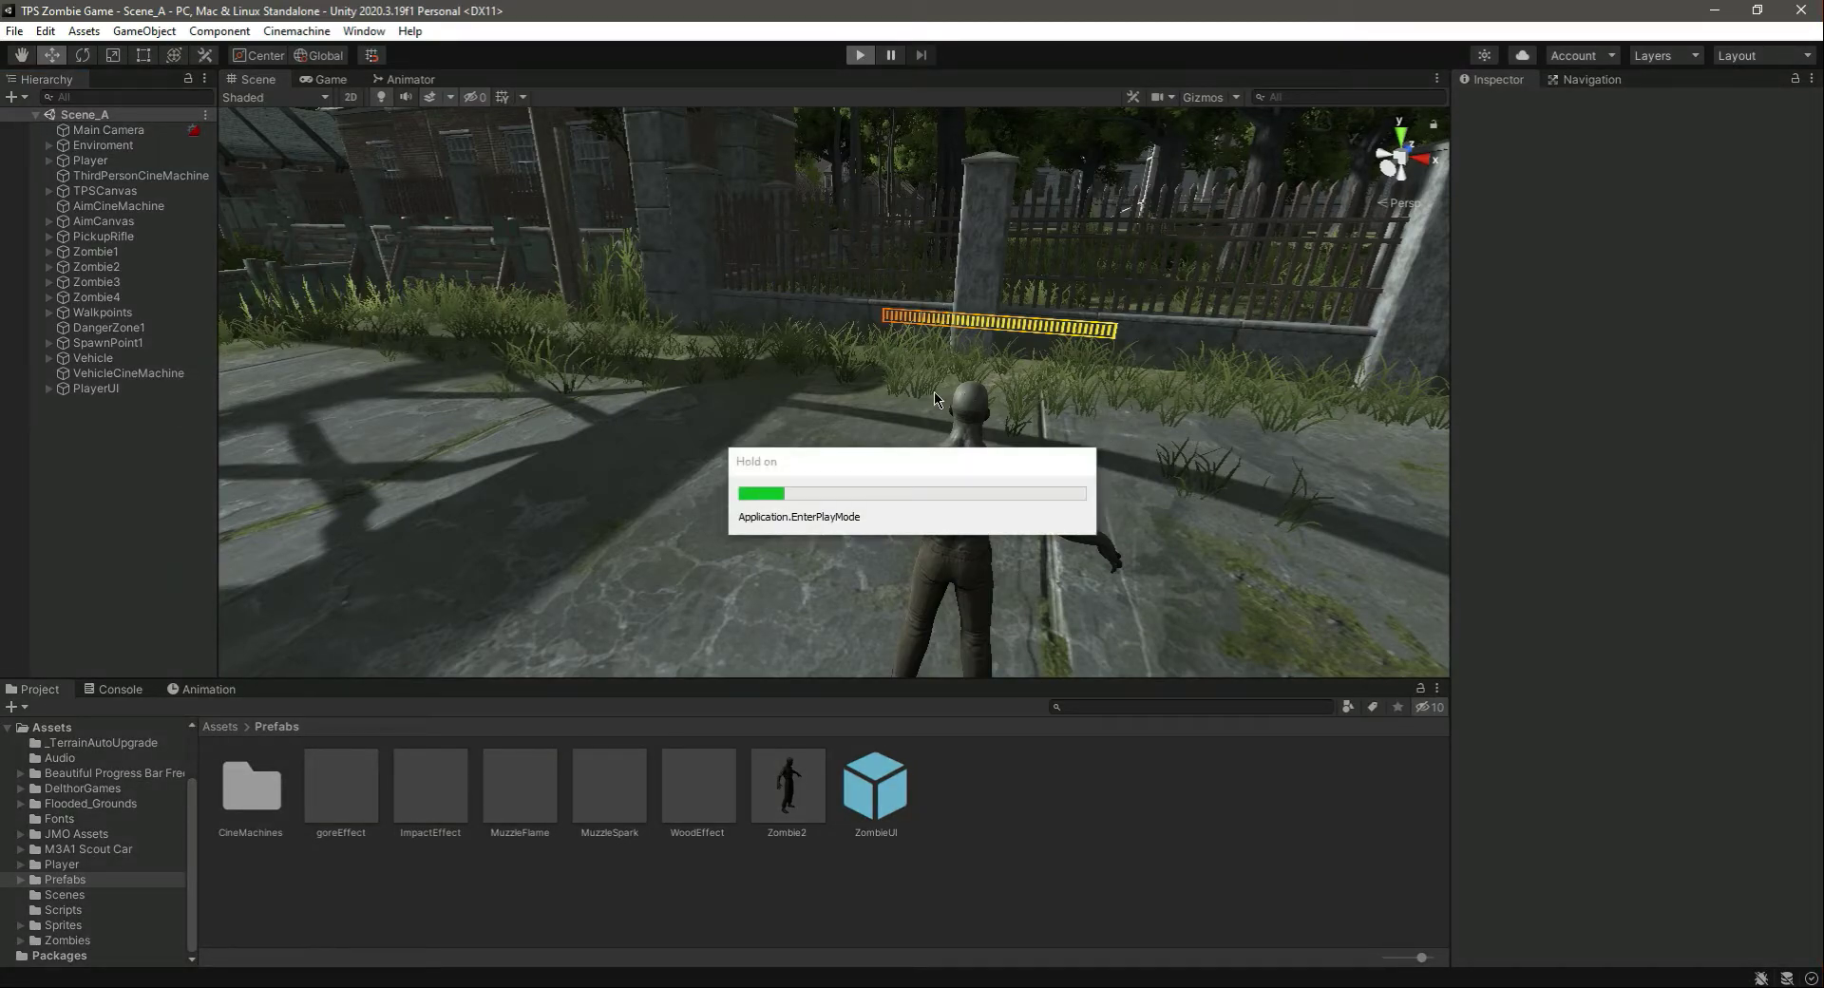
{"action": "key", "text": "w"}
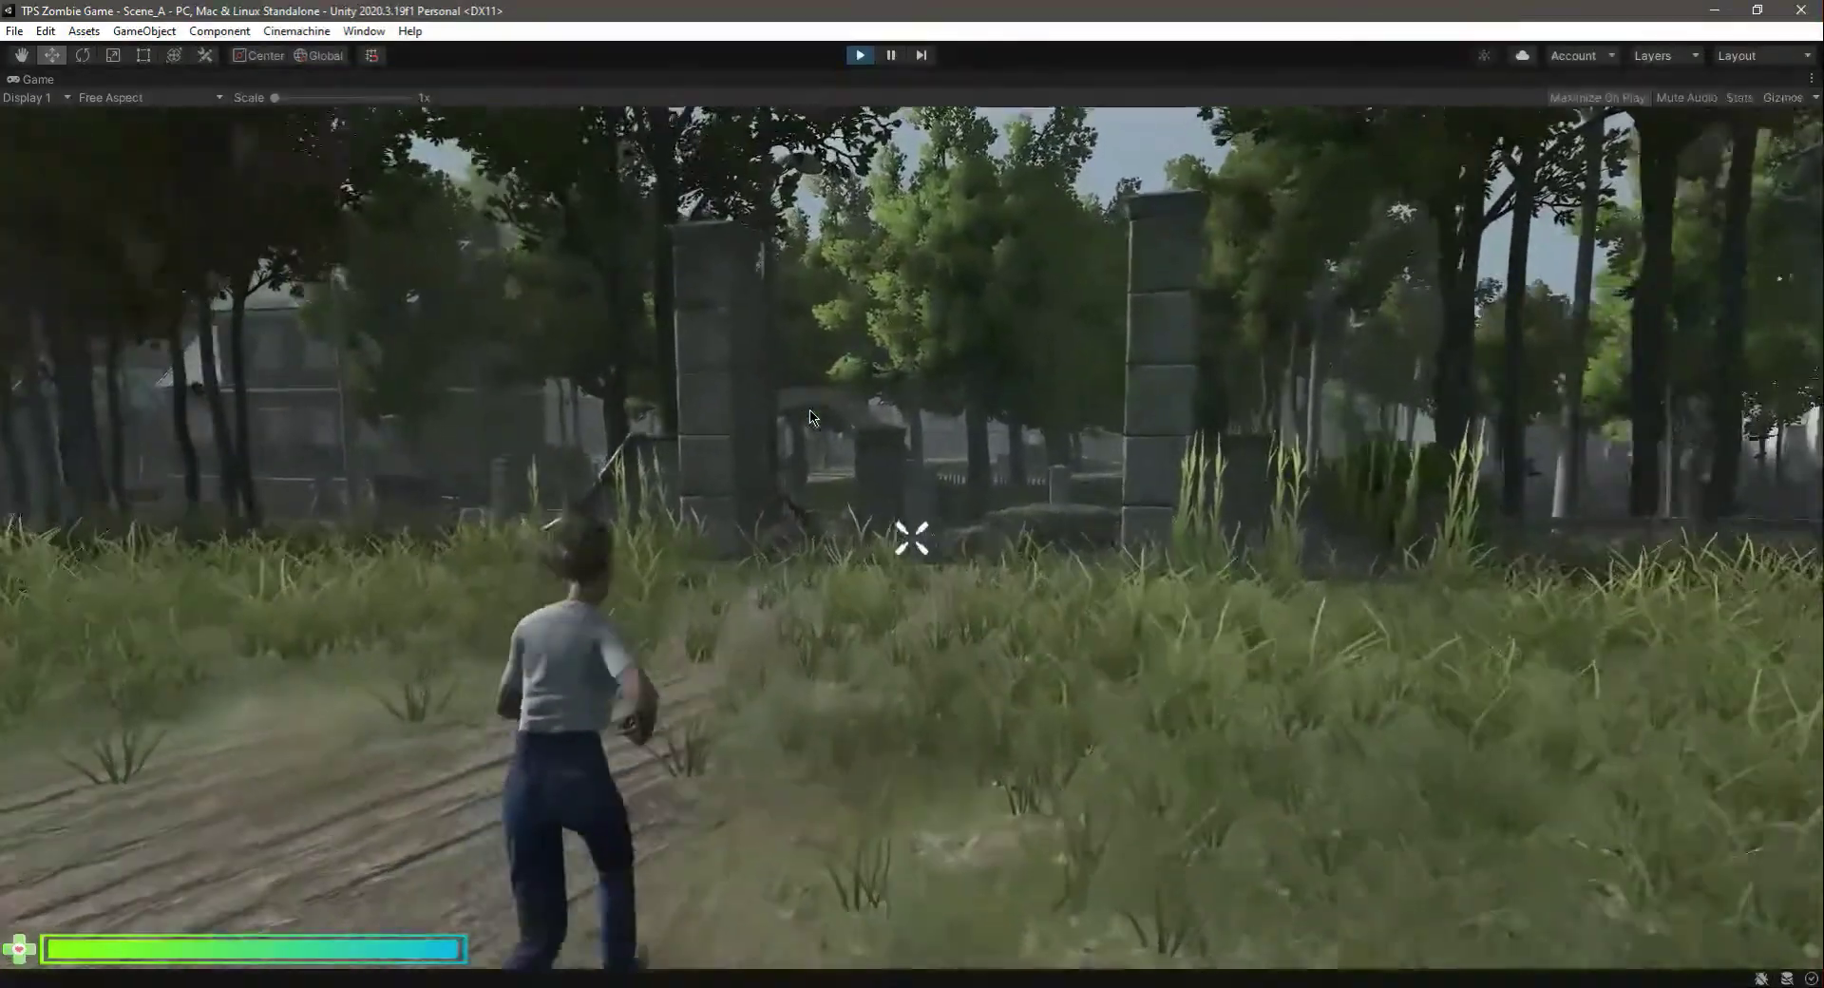
{"action": "key", "text": "w"}
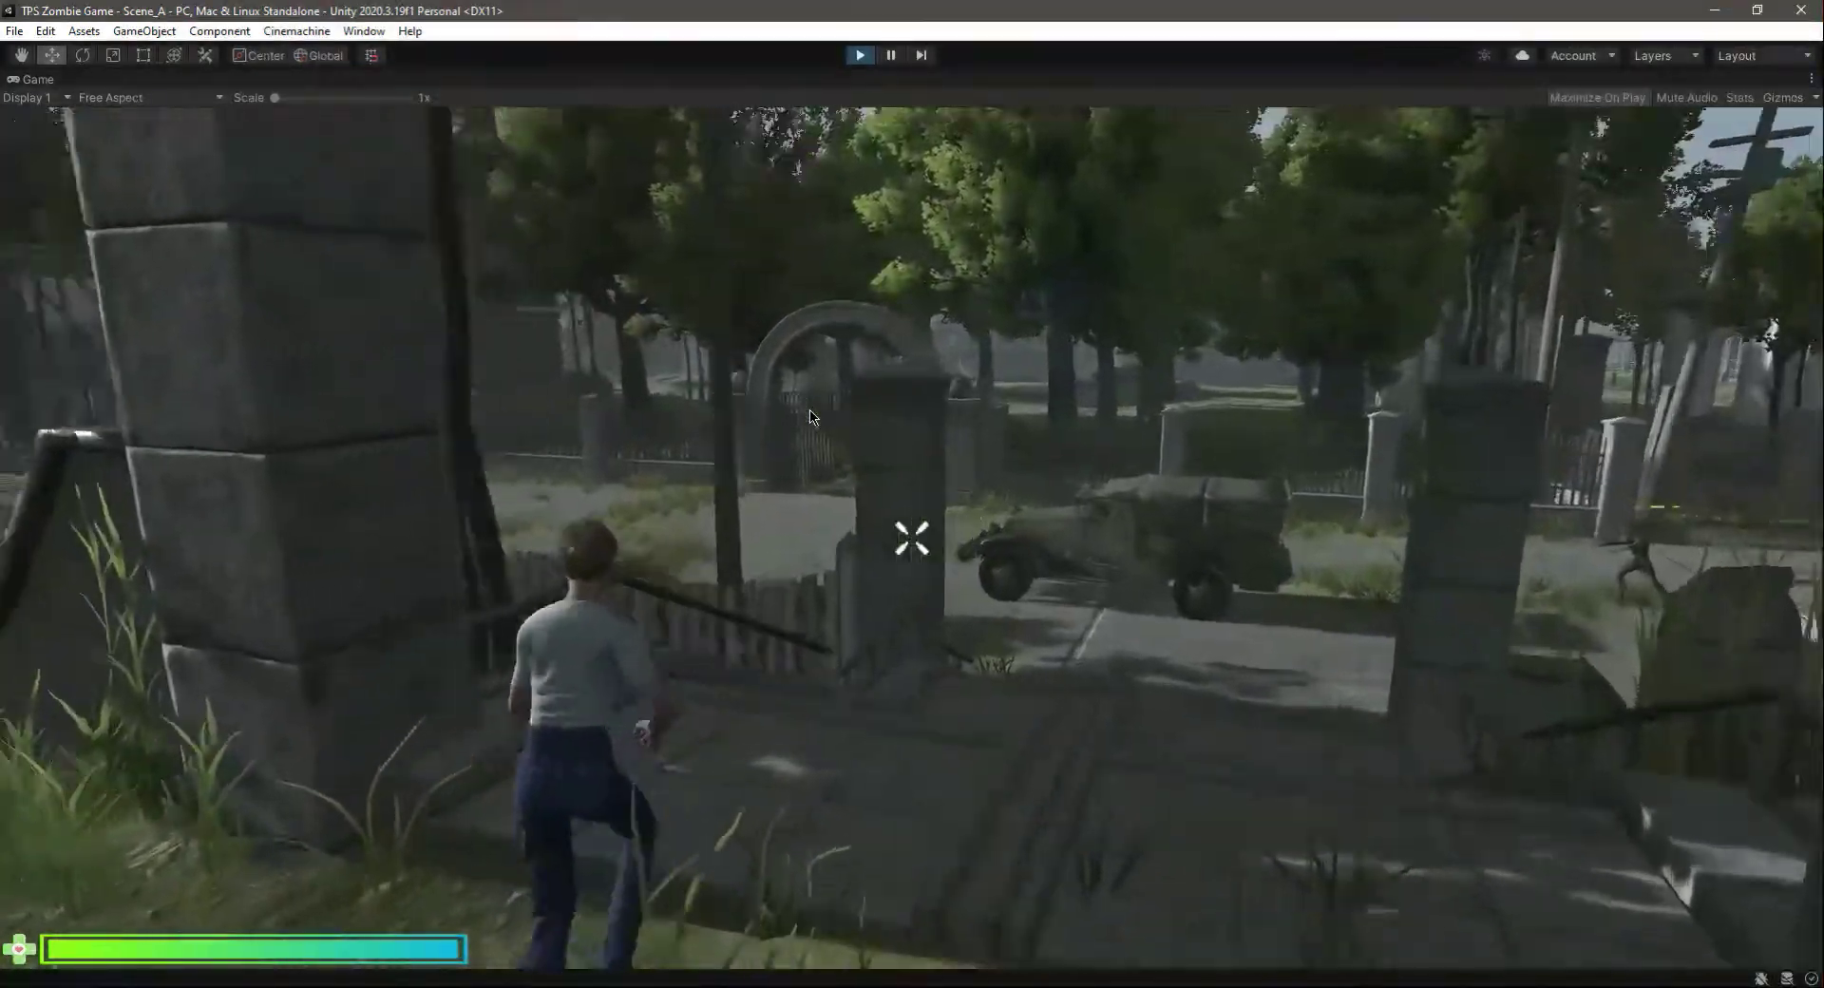
{"action": "key", "text": "w"}
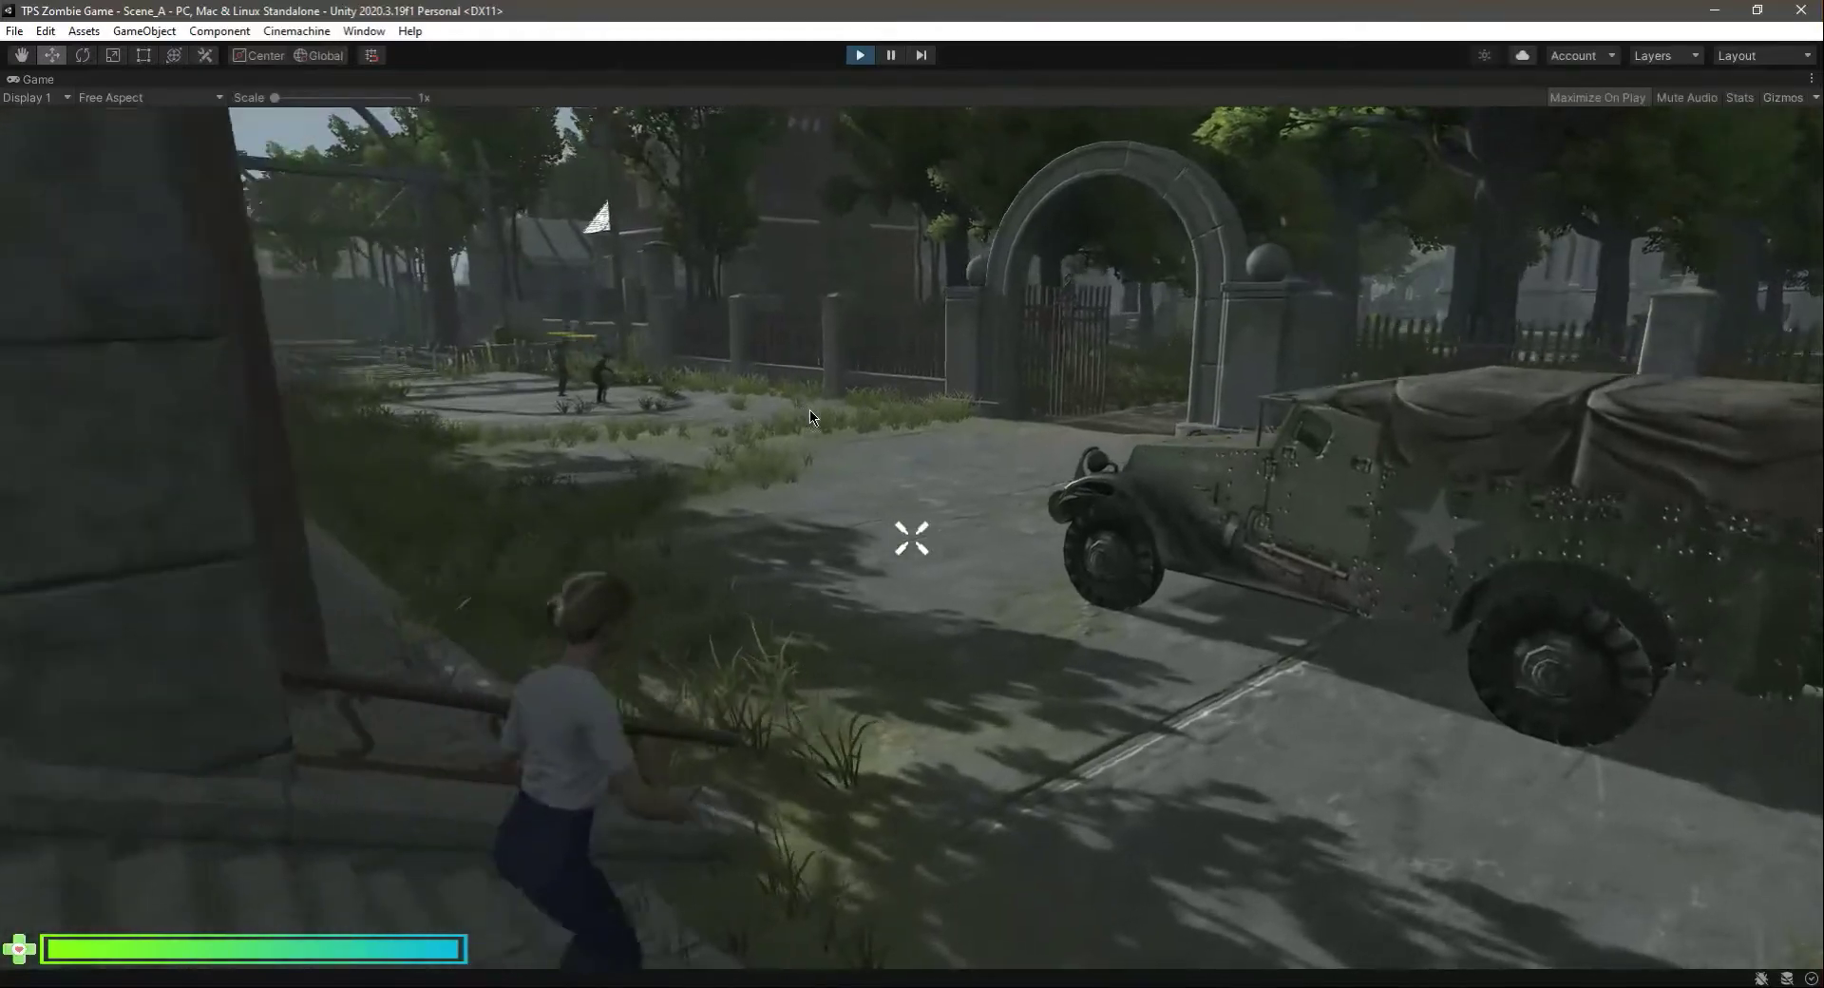
{"action": "key", "text": "w"}
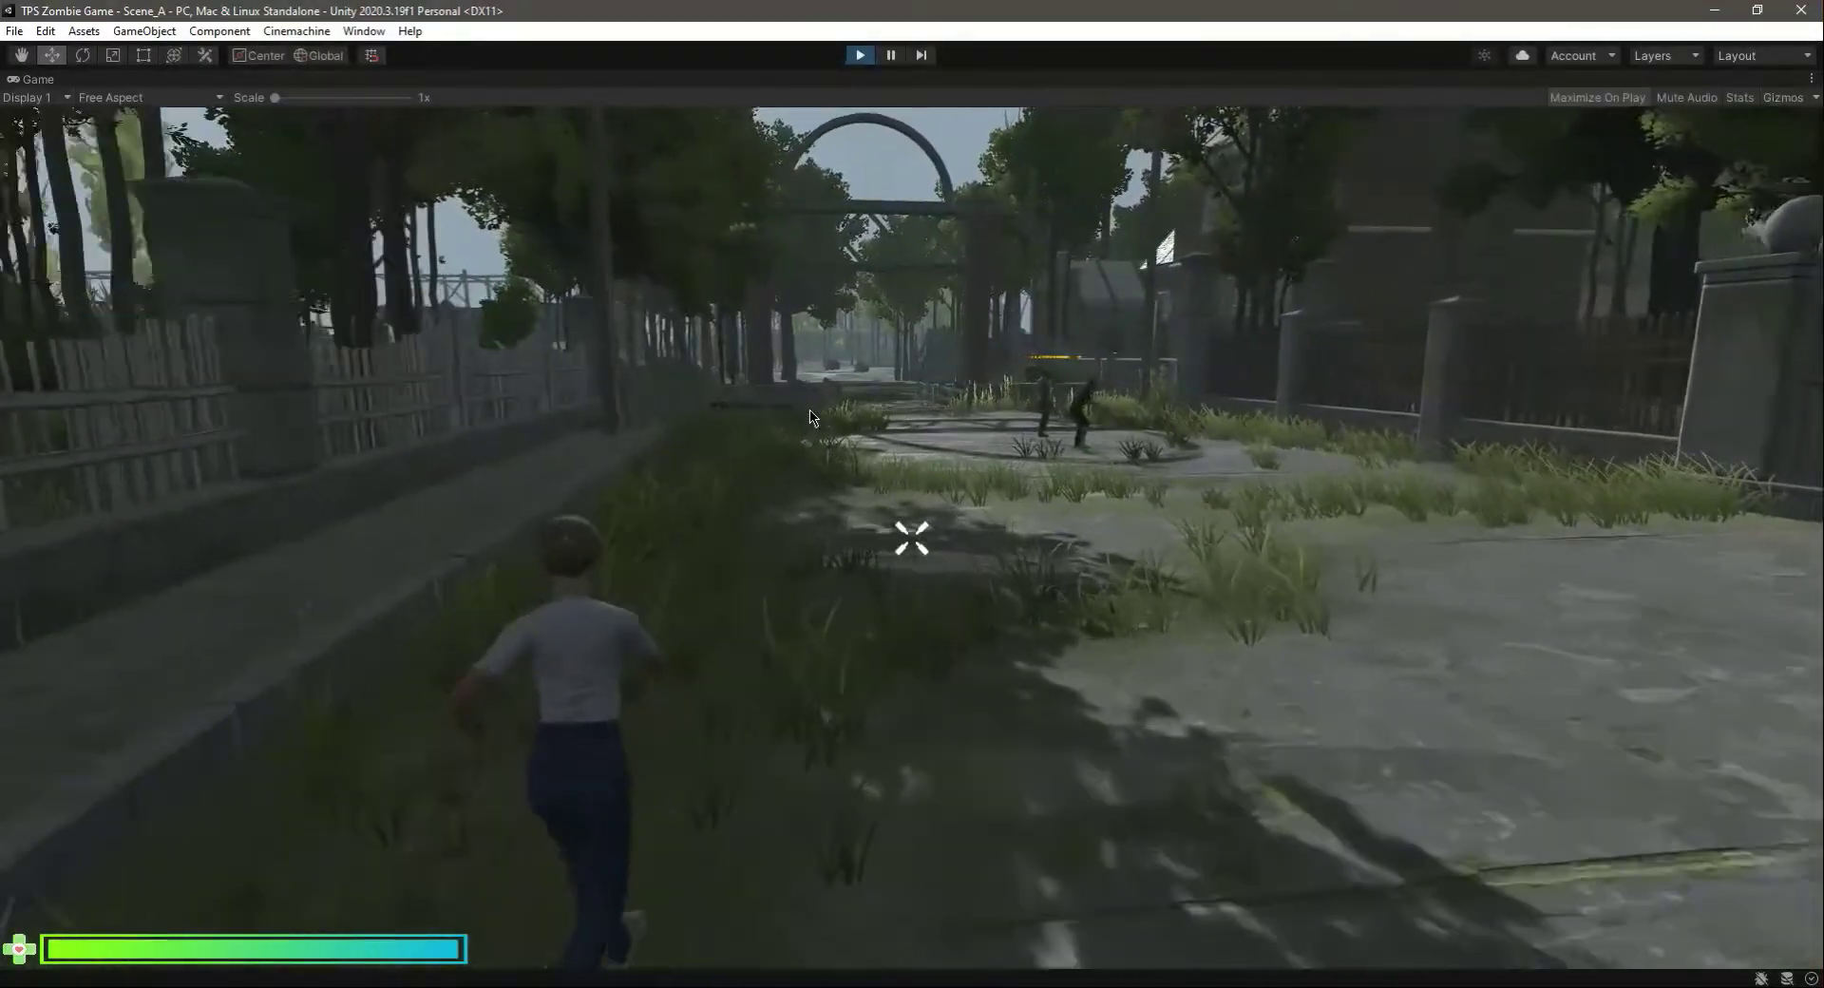
{"action": "key", "text": "w"}
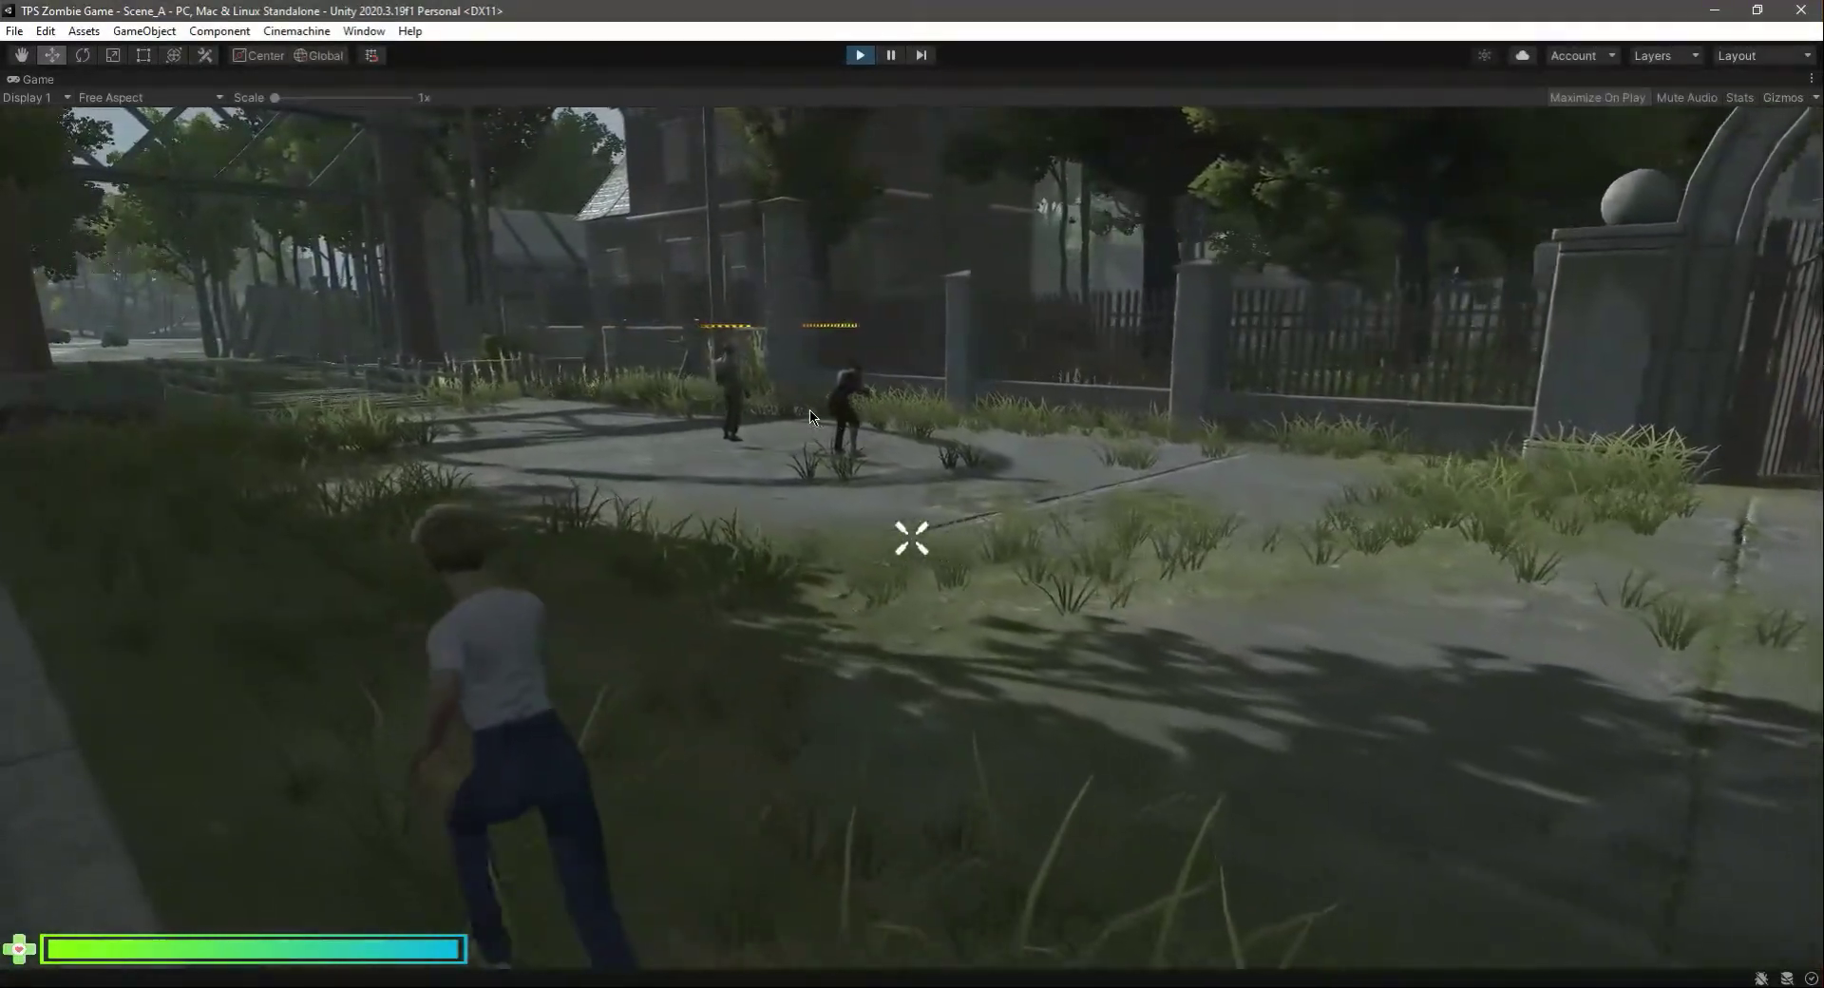
{"action": "key", "text": "w"}
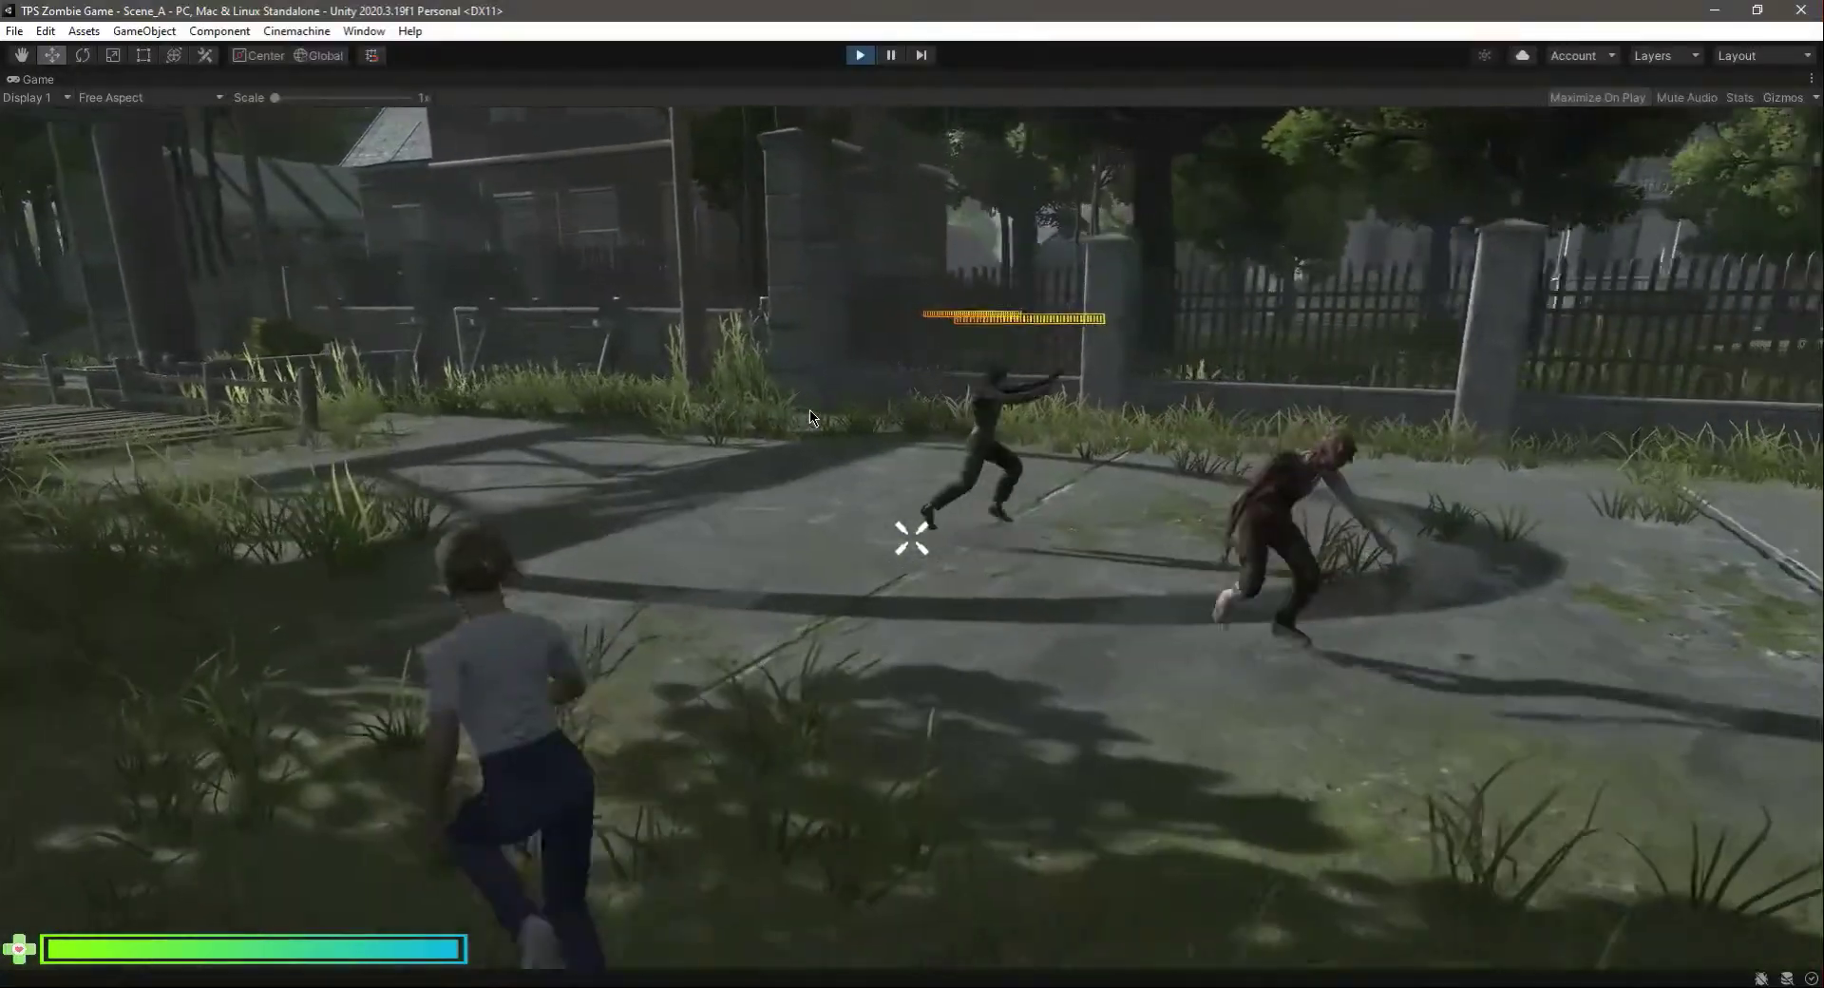
{"action": "key", "text": "w"}
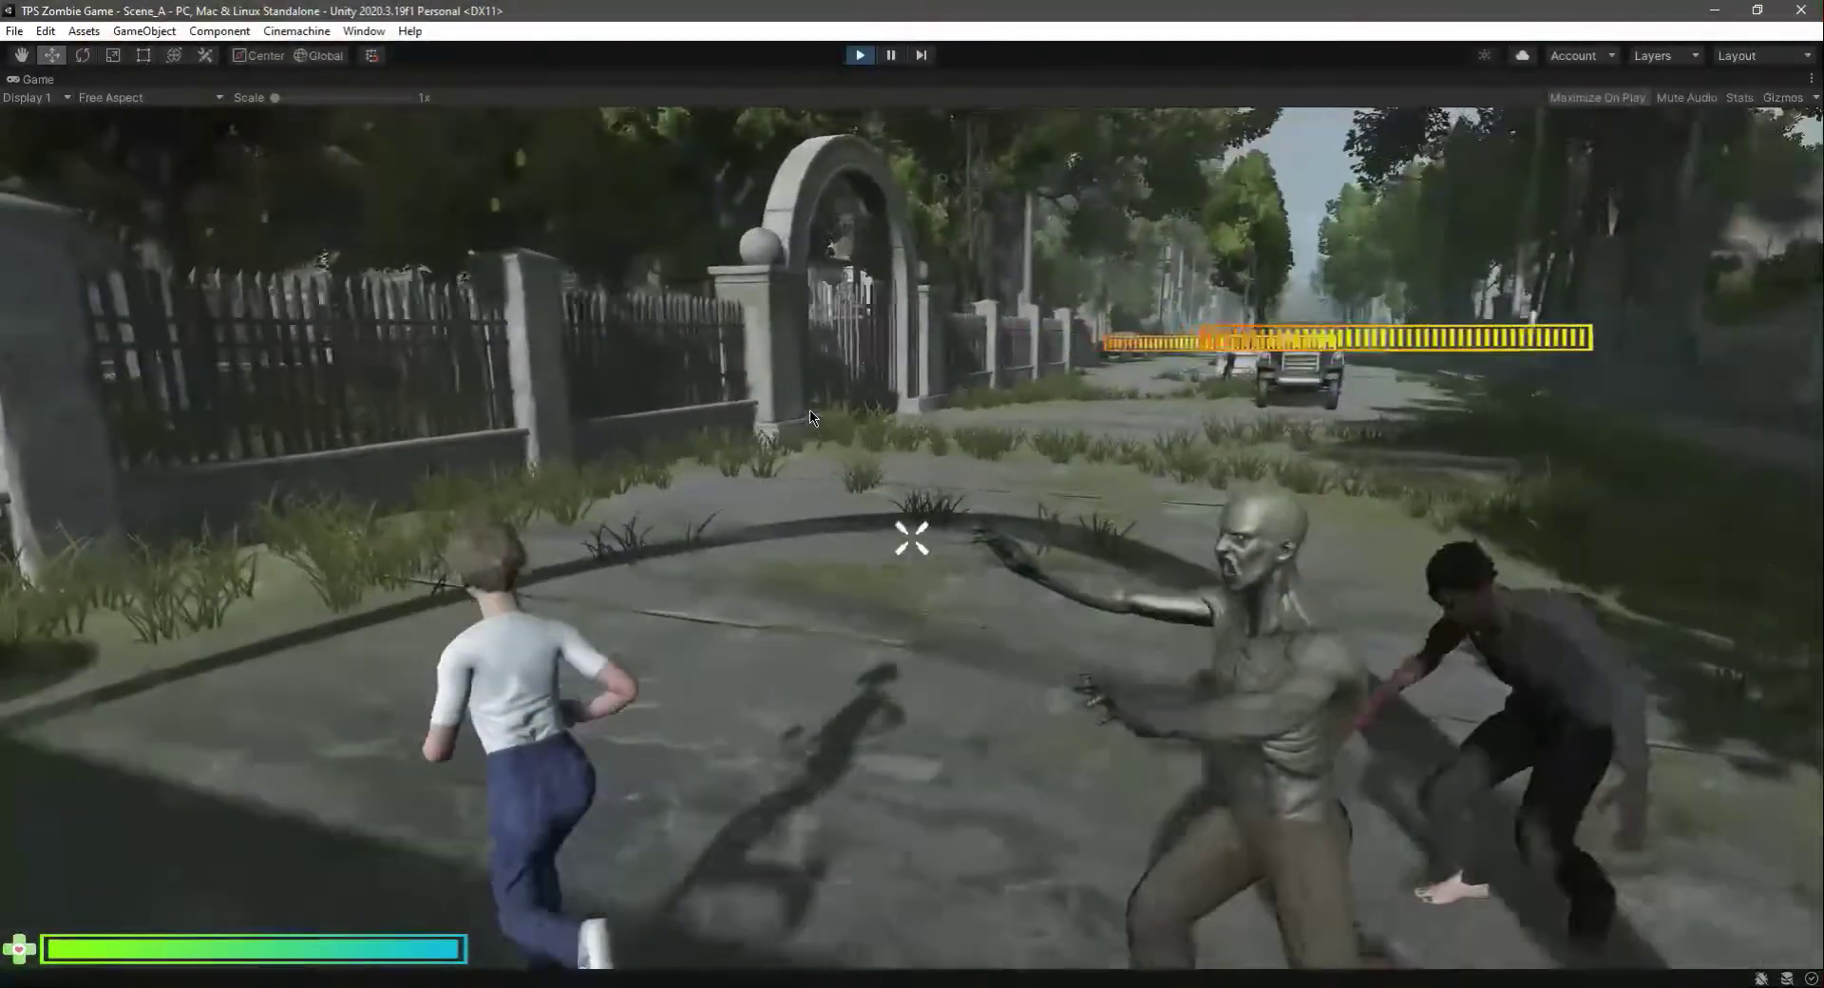
{"action": "key", "text": "w"}
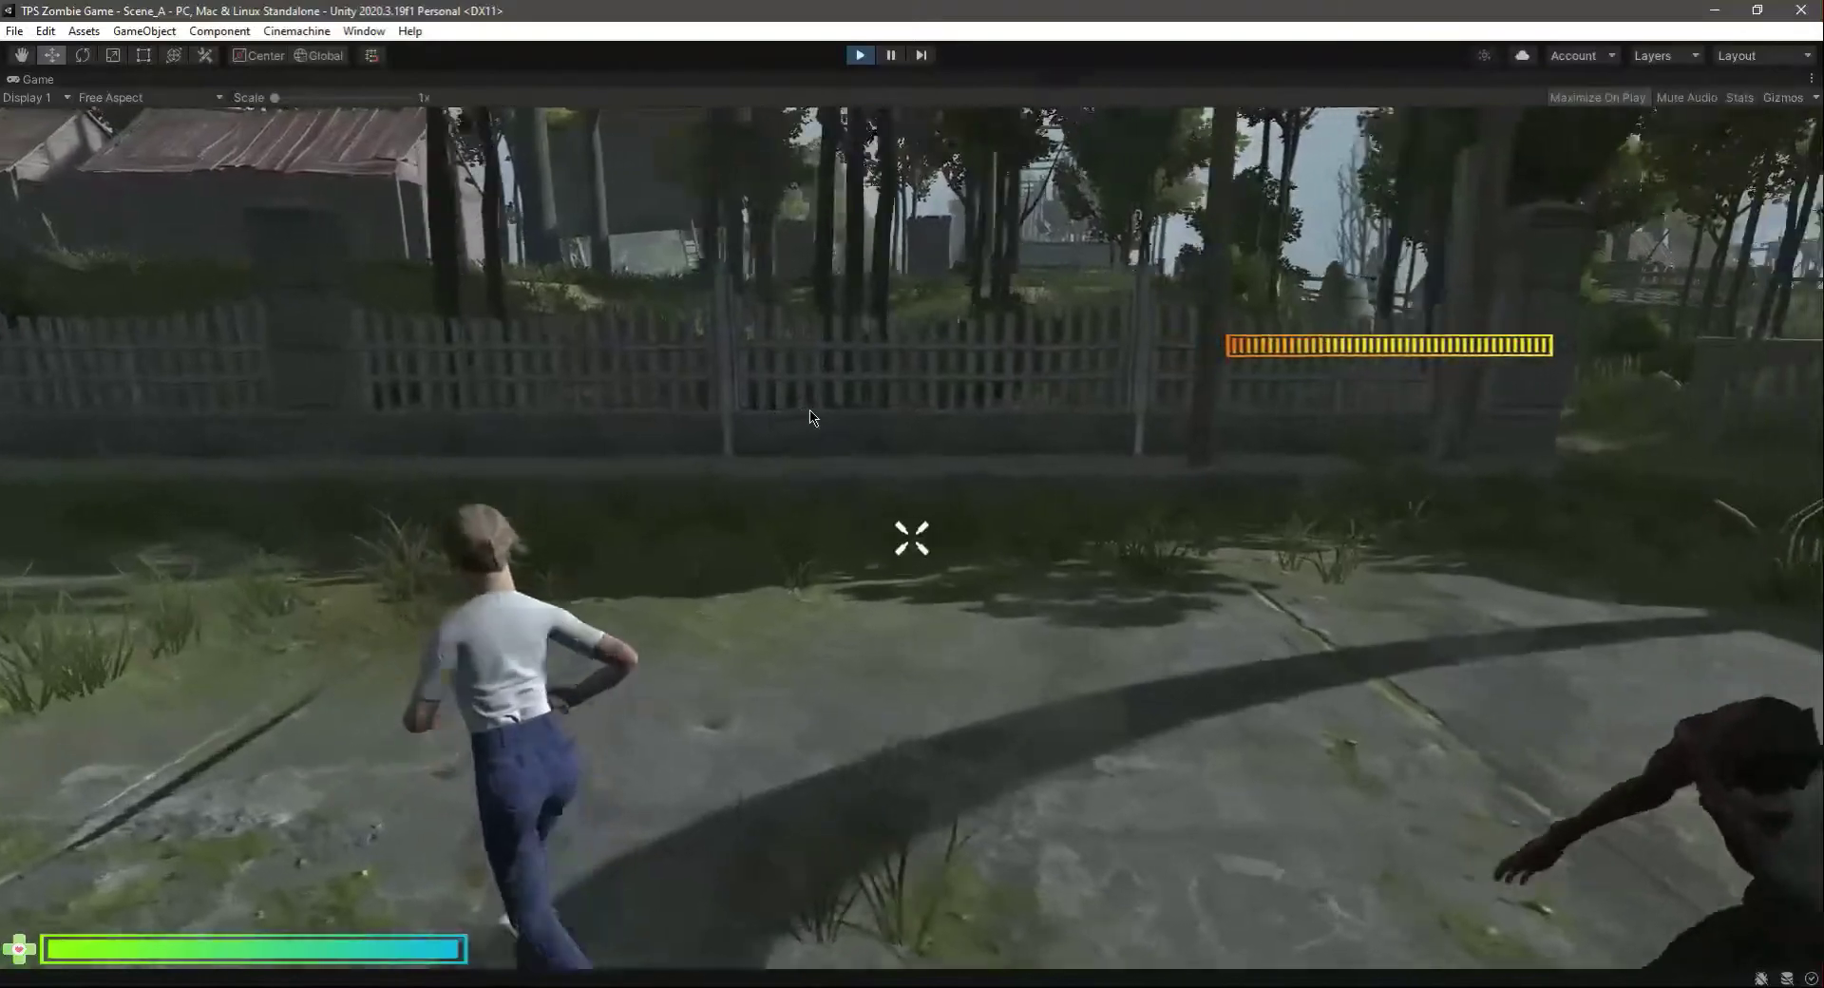
{"action": "key", "text": "w"}
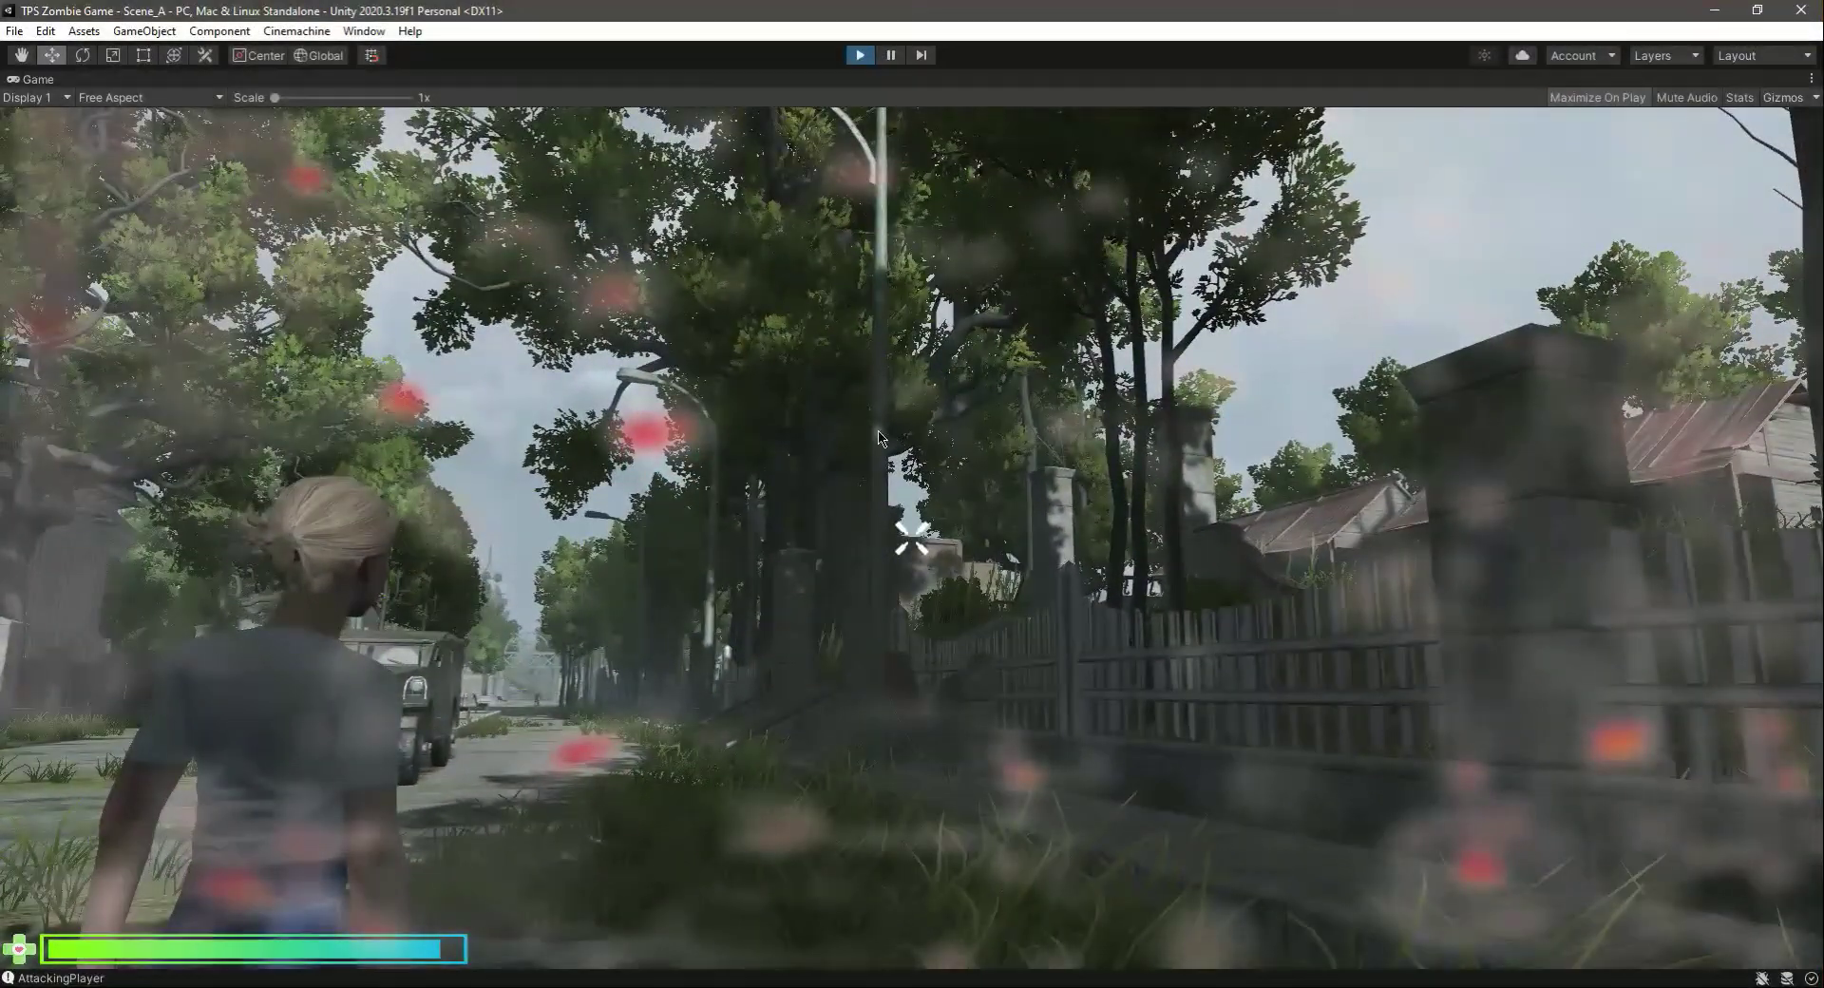
{"action": "left_click", "coordinate": [860, 54]}
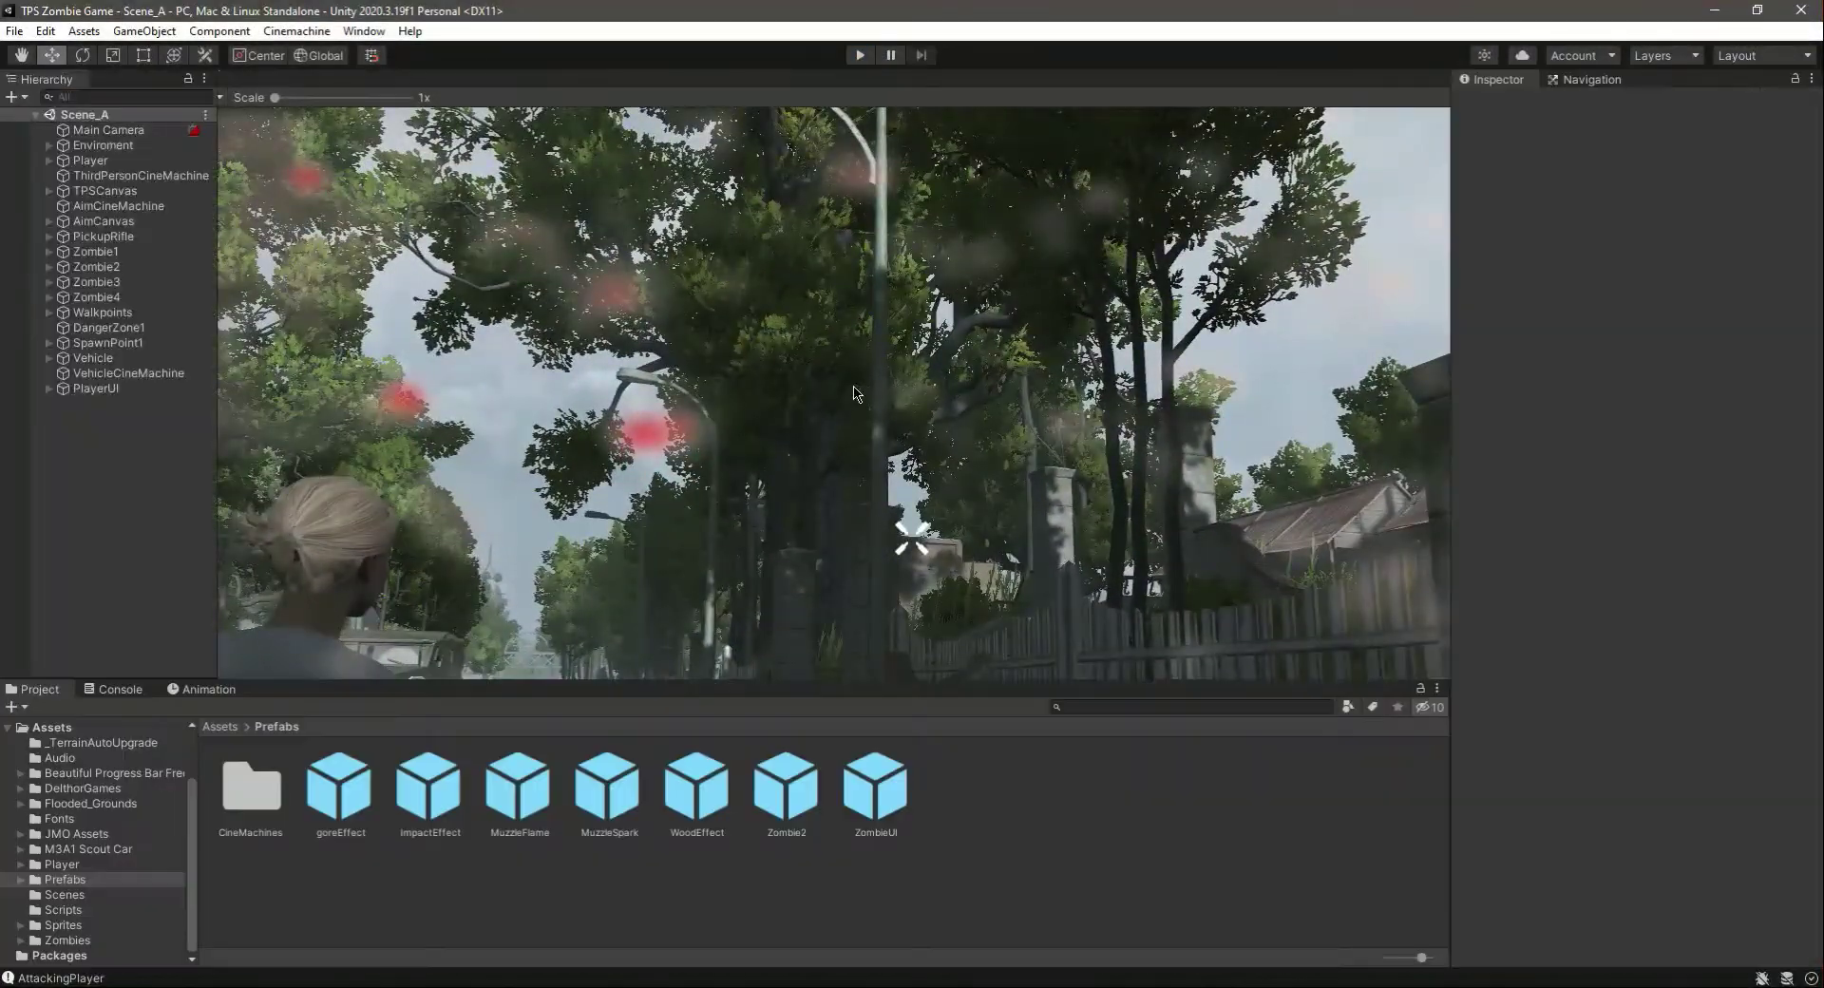
Delete the old ZombieUI prefab from the Prefabs folder
{"action": "double_click", "coordinate": [130, 267]}
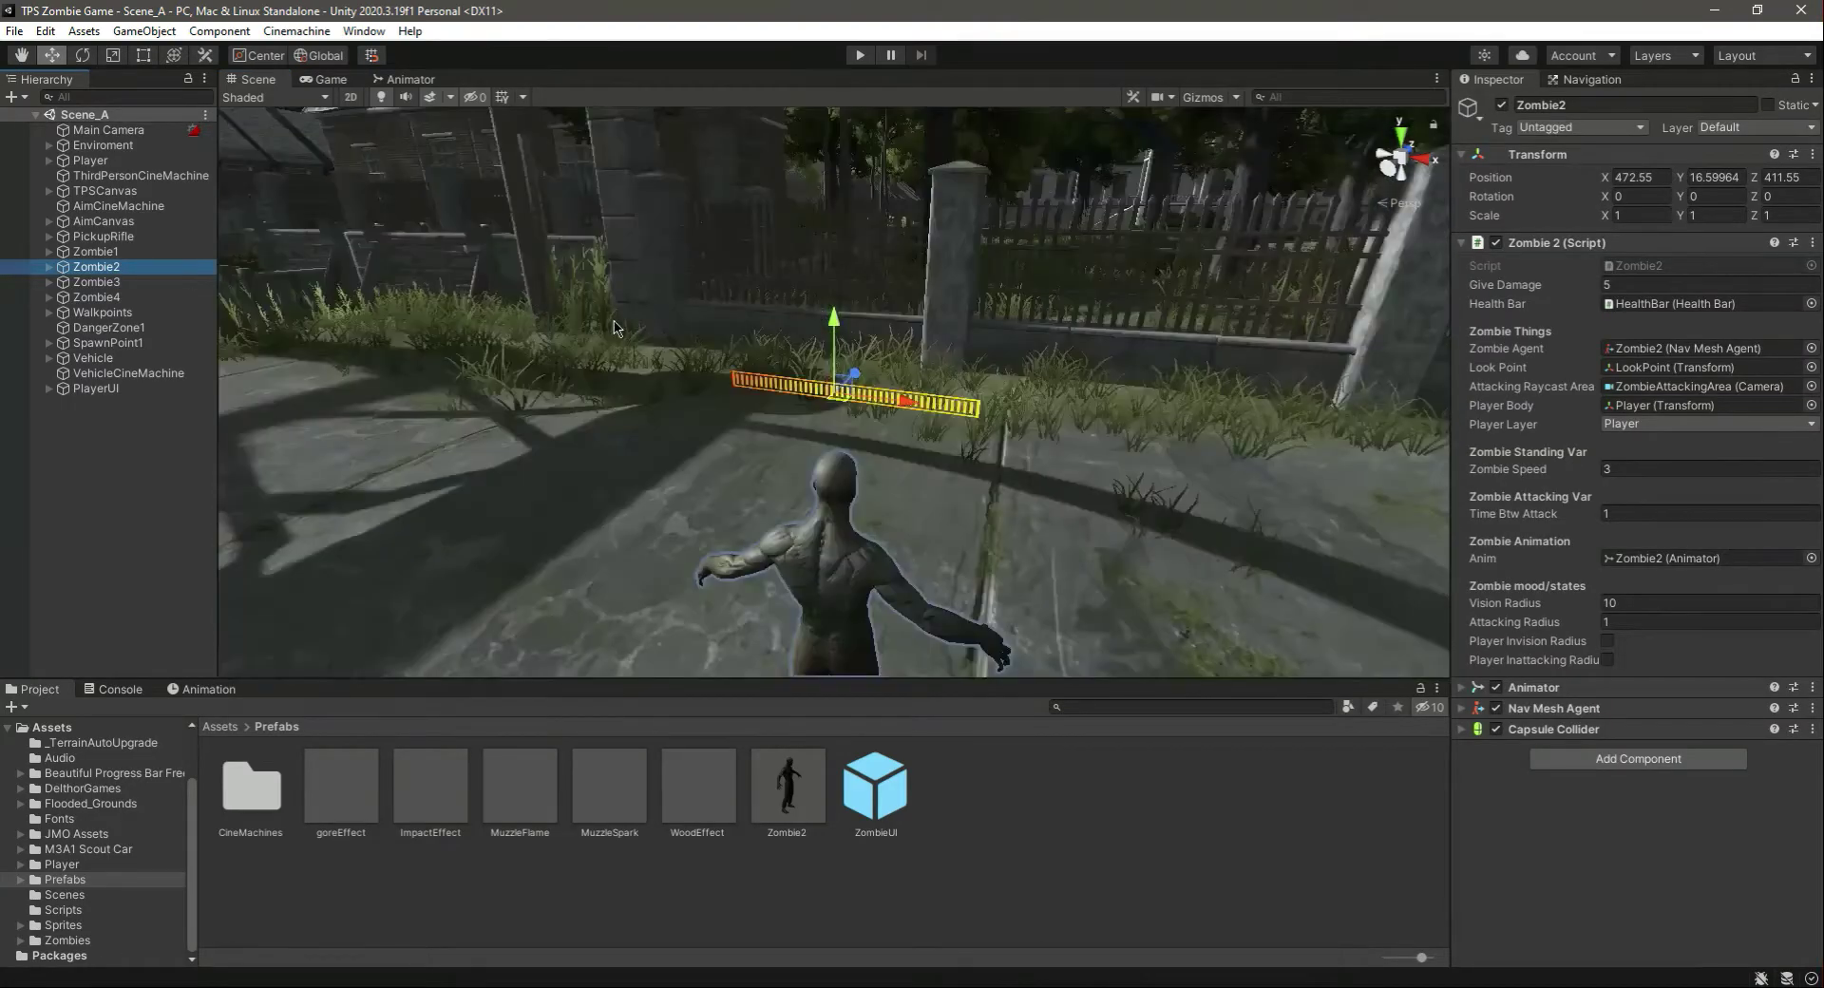
{"action": "left_click", "coordinate": [64, 880]}
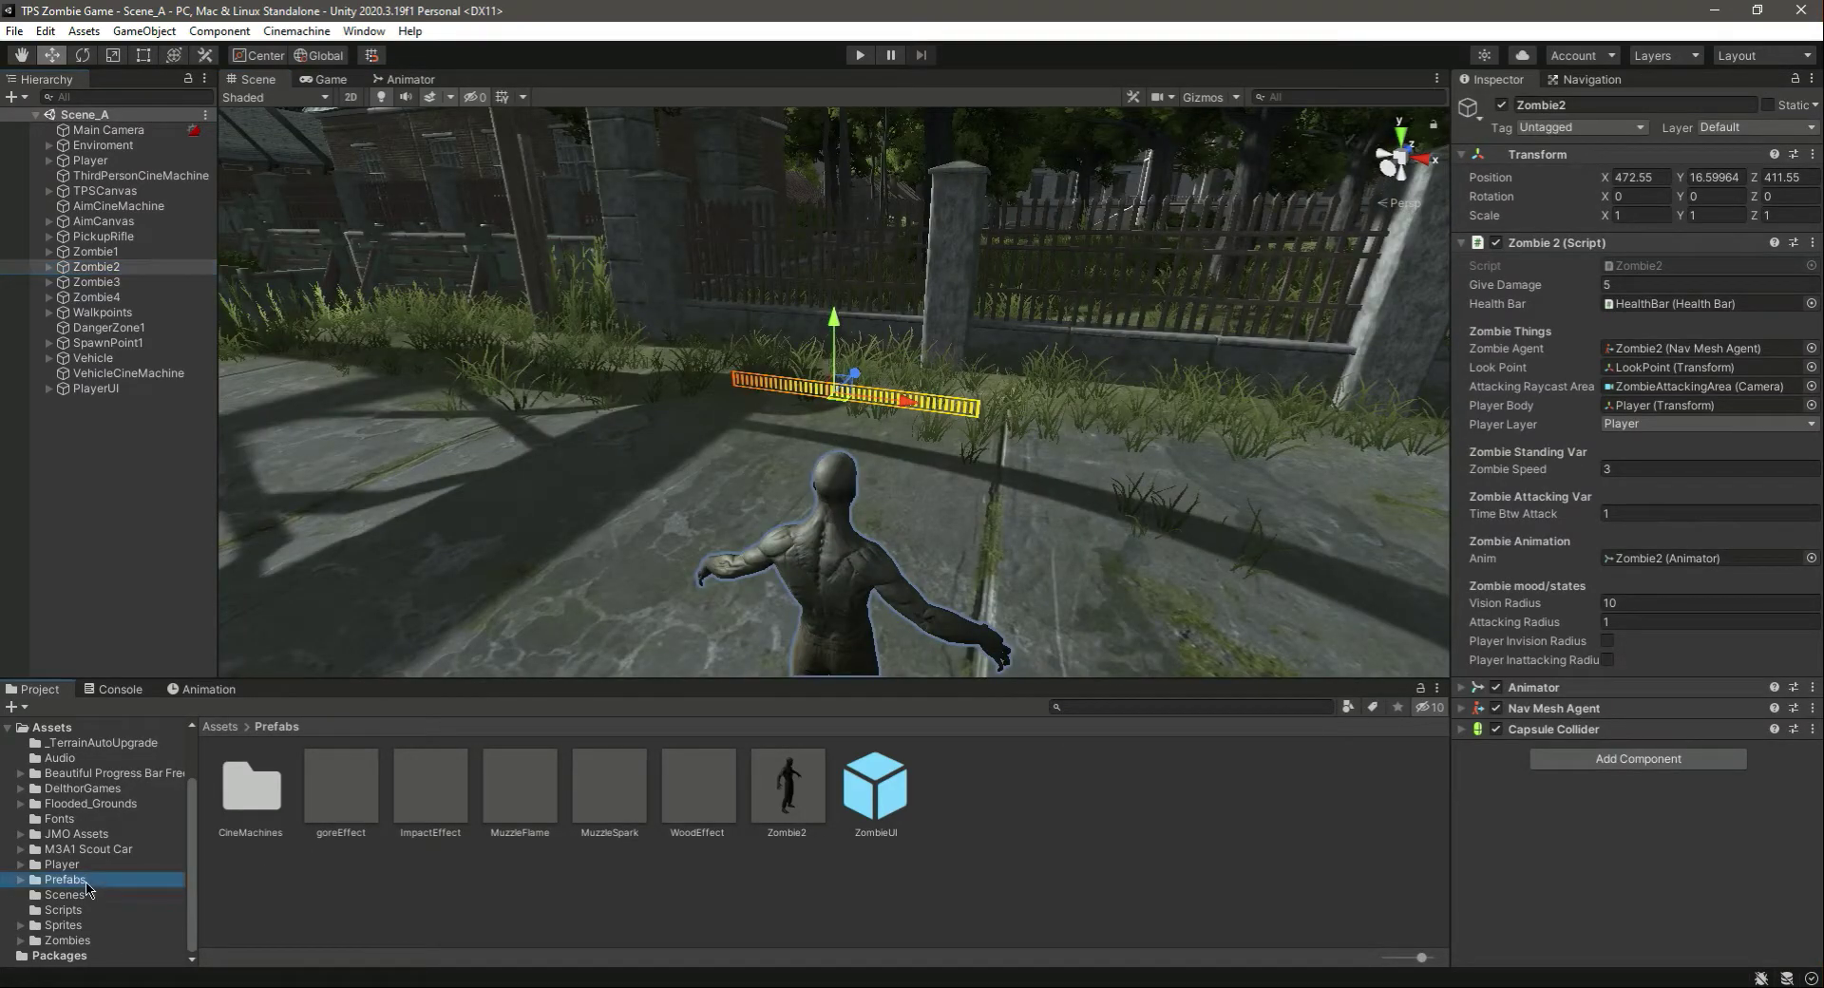
{"action": "left_click", "coordinate": [902, 800]}
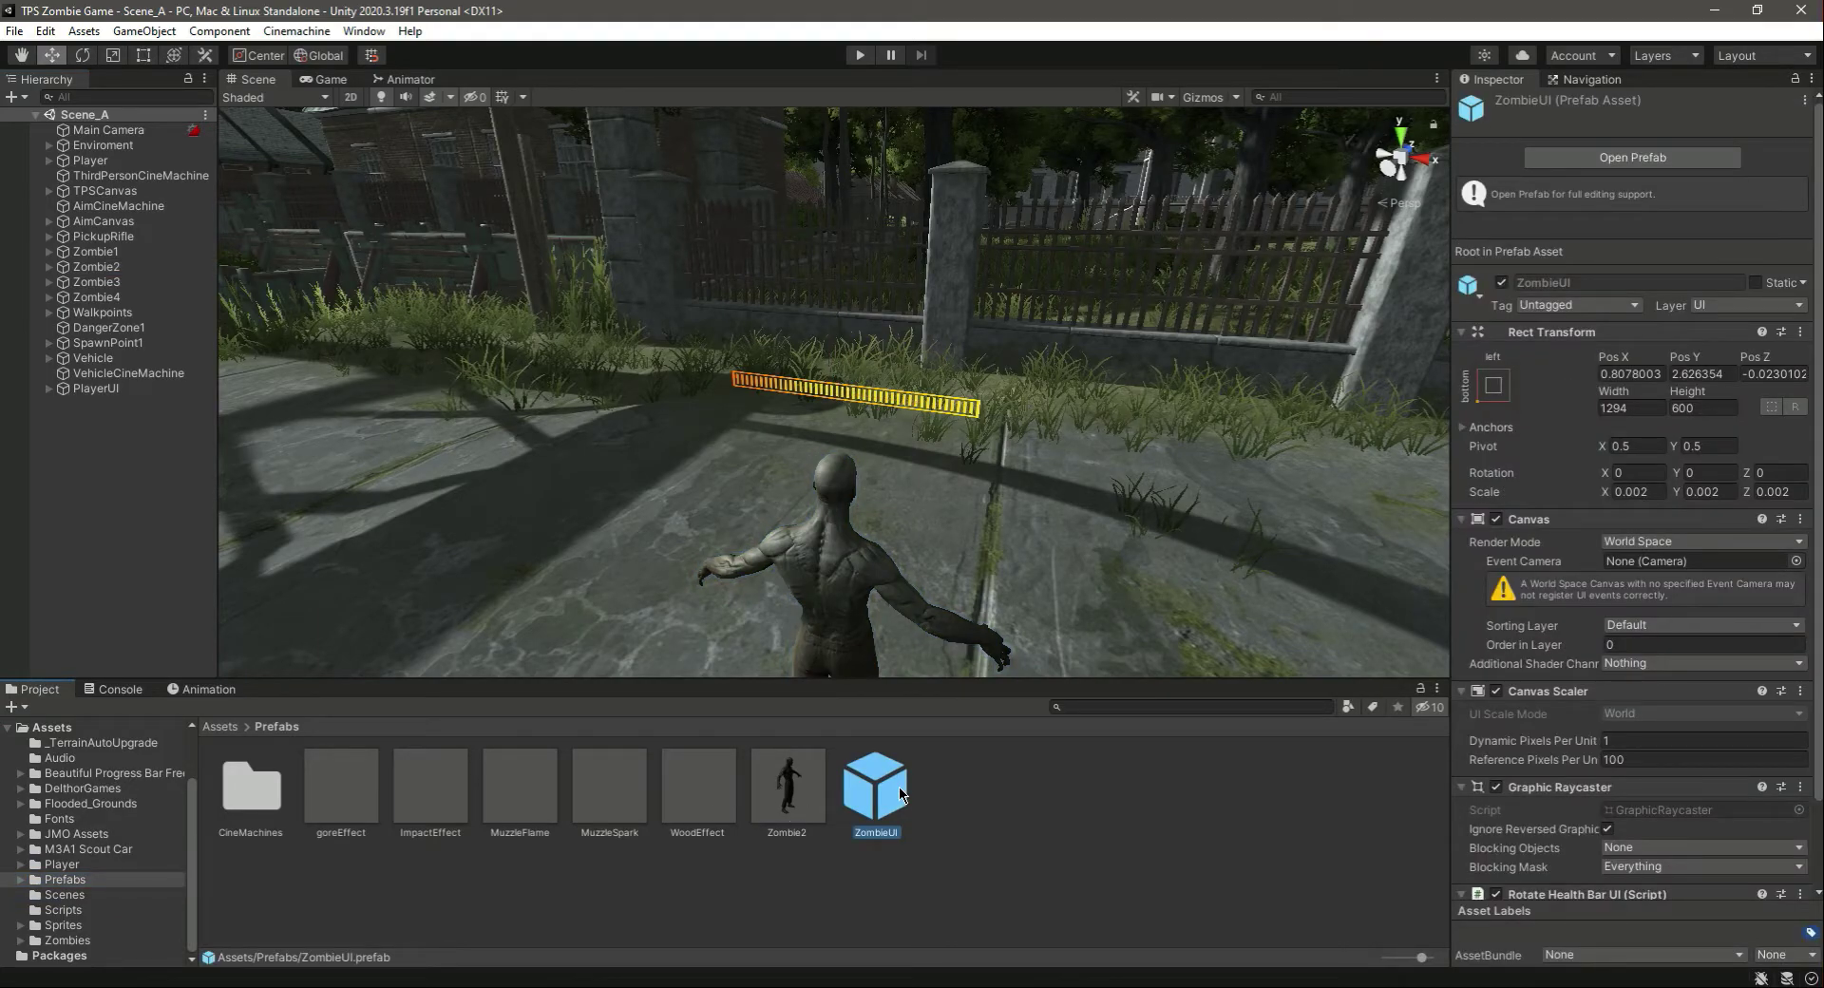
{"action": "key", "text": "Delete"}
{"action": "left_click", "coordinate": [966, 542]}
Save Zombie2's rebuilt ZombieUI canvas as a new prefab in the Prefabs folder
{"action": "left_click", "coordinate": [85, 268]}
{"action": "left_click", "coordinate": [48, 267]}
{"action": "left_click", "coordinate": [63, 311]}
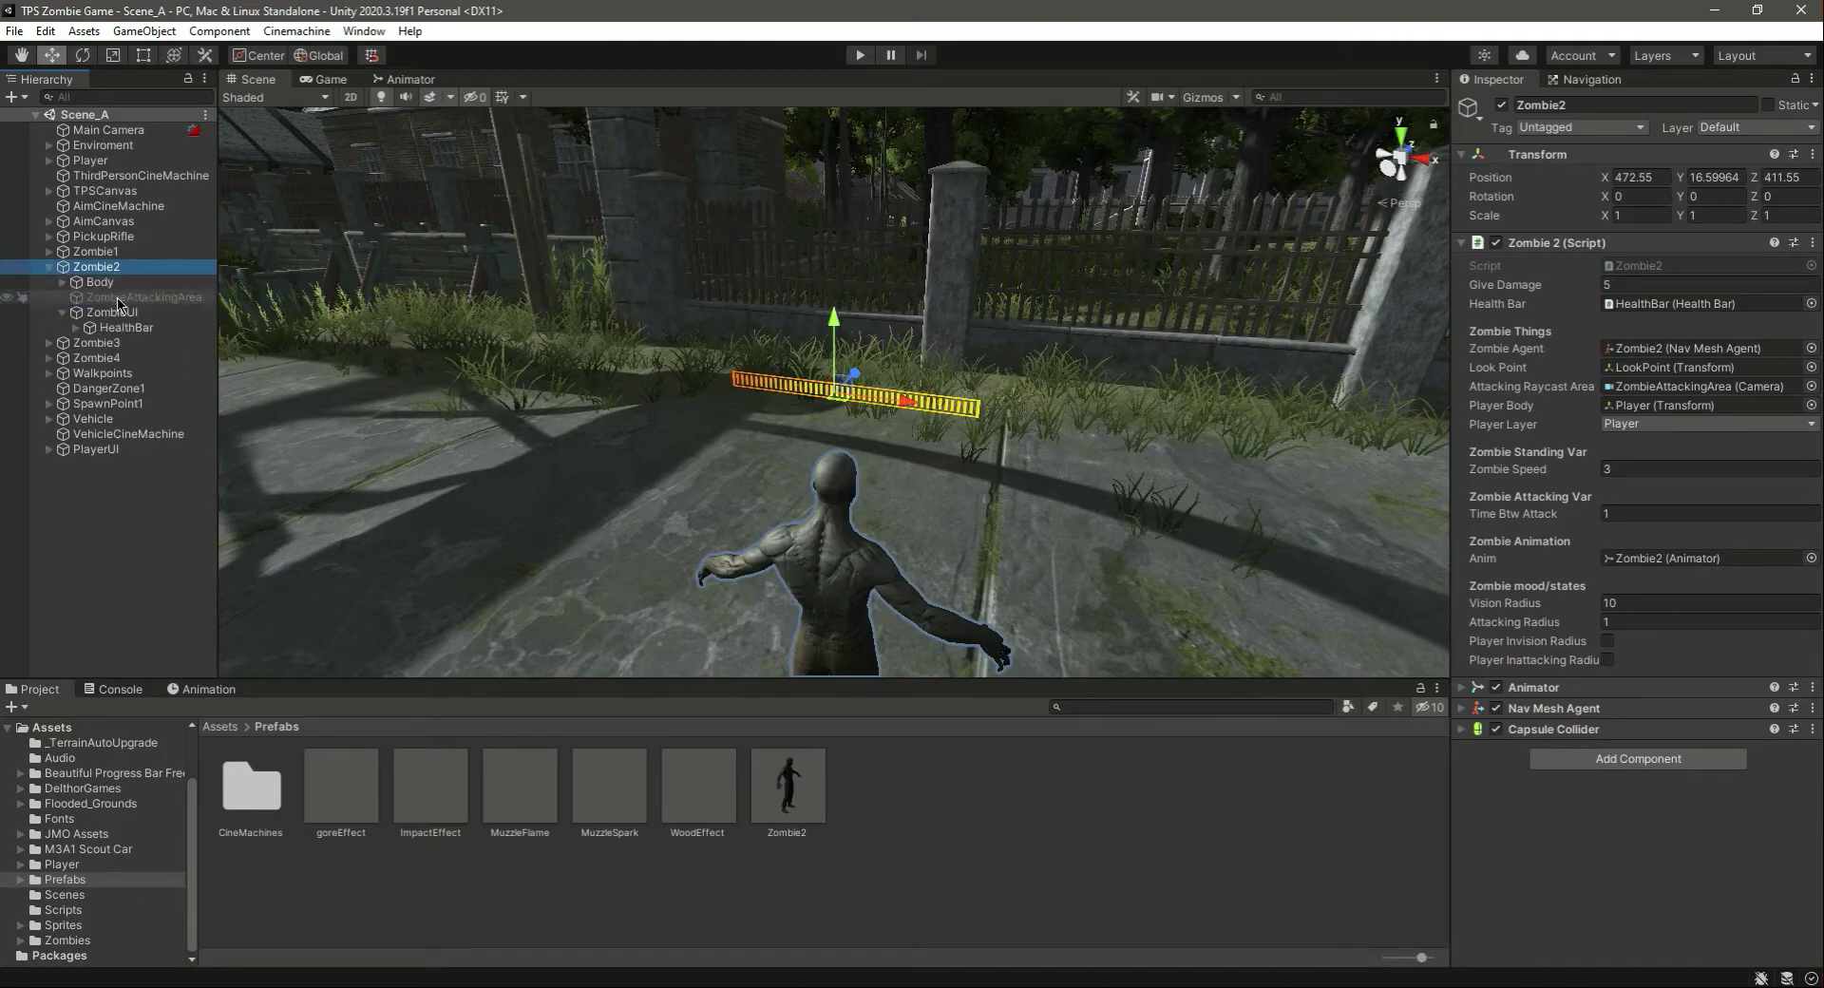
{"action": "left_click", "coordinate": [62, 312]}
{"action": "left_click", "coordinate": [115, 313]}
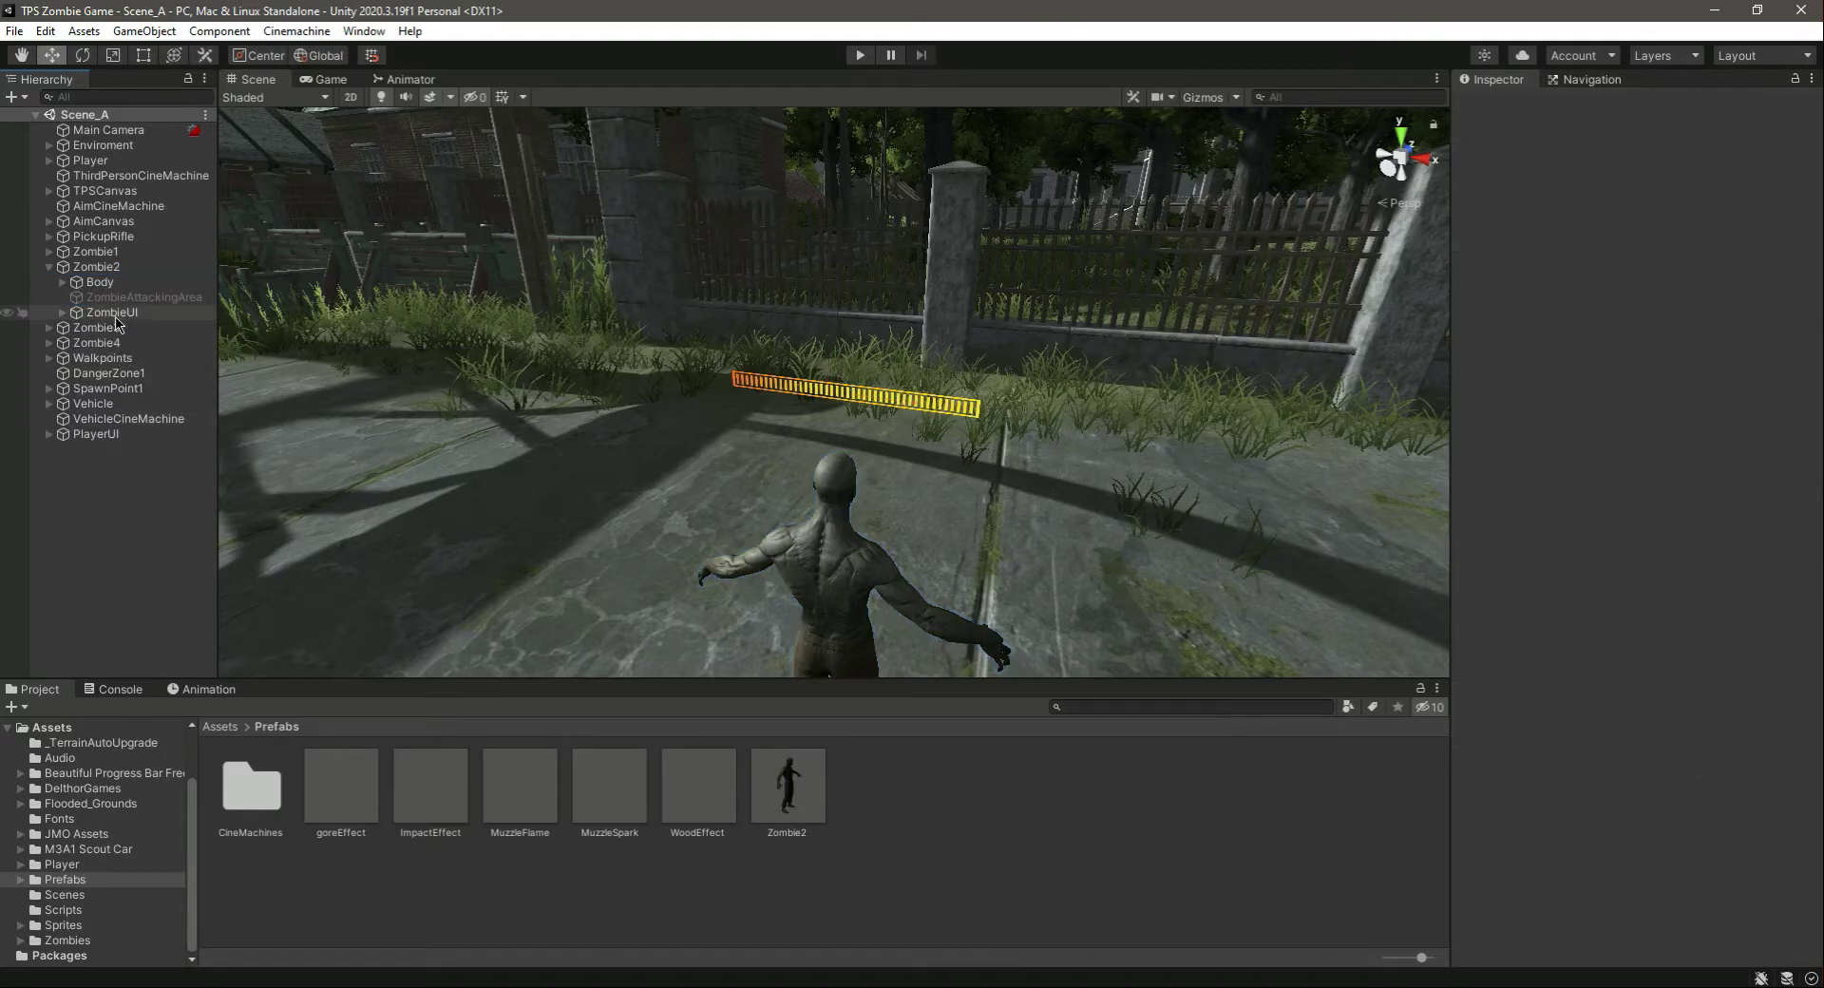
{"action": "left_click_drag", "start_coordinate": [115, 316], "coordinate": [1012, 819]}
Completely unpack the ZombieUI prefab instance under Zombie2 and collapse Zombie2 in the hierarchy
{"action": "left_click", "coordinate": [106, 312]}
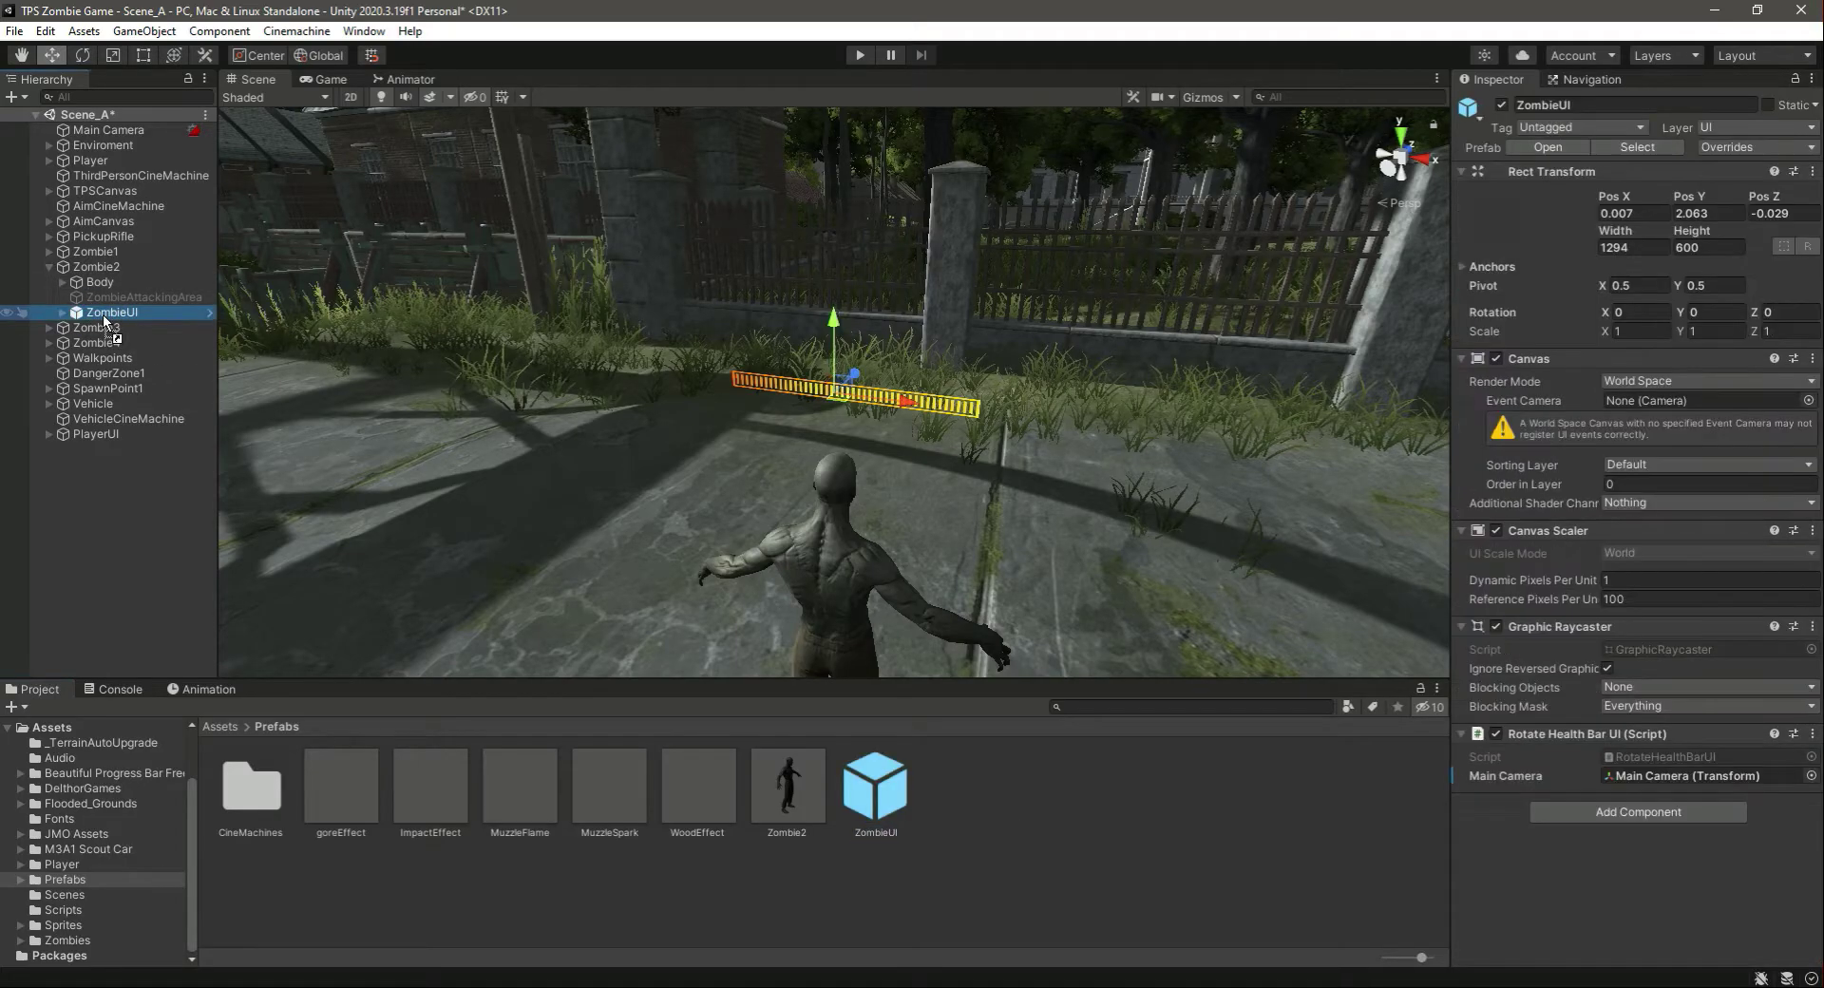
{"action": "right_click", "coordinate": [106, 313]}
{"action": "left_click", "coordinate": [429, 645]}
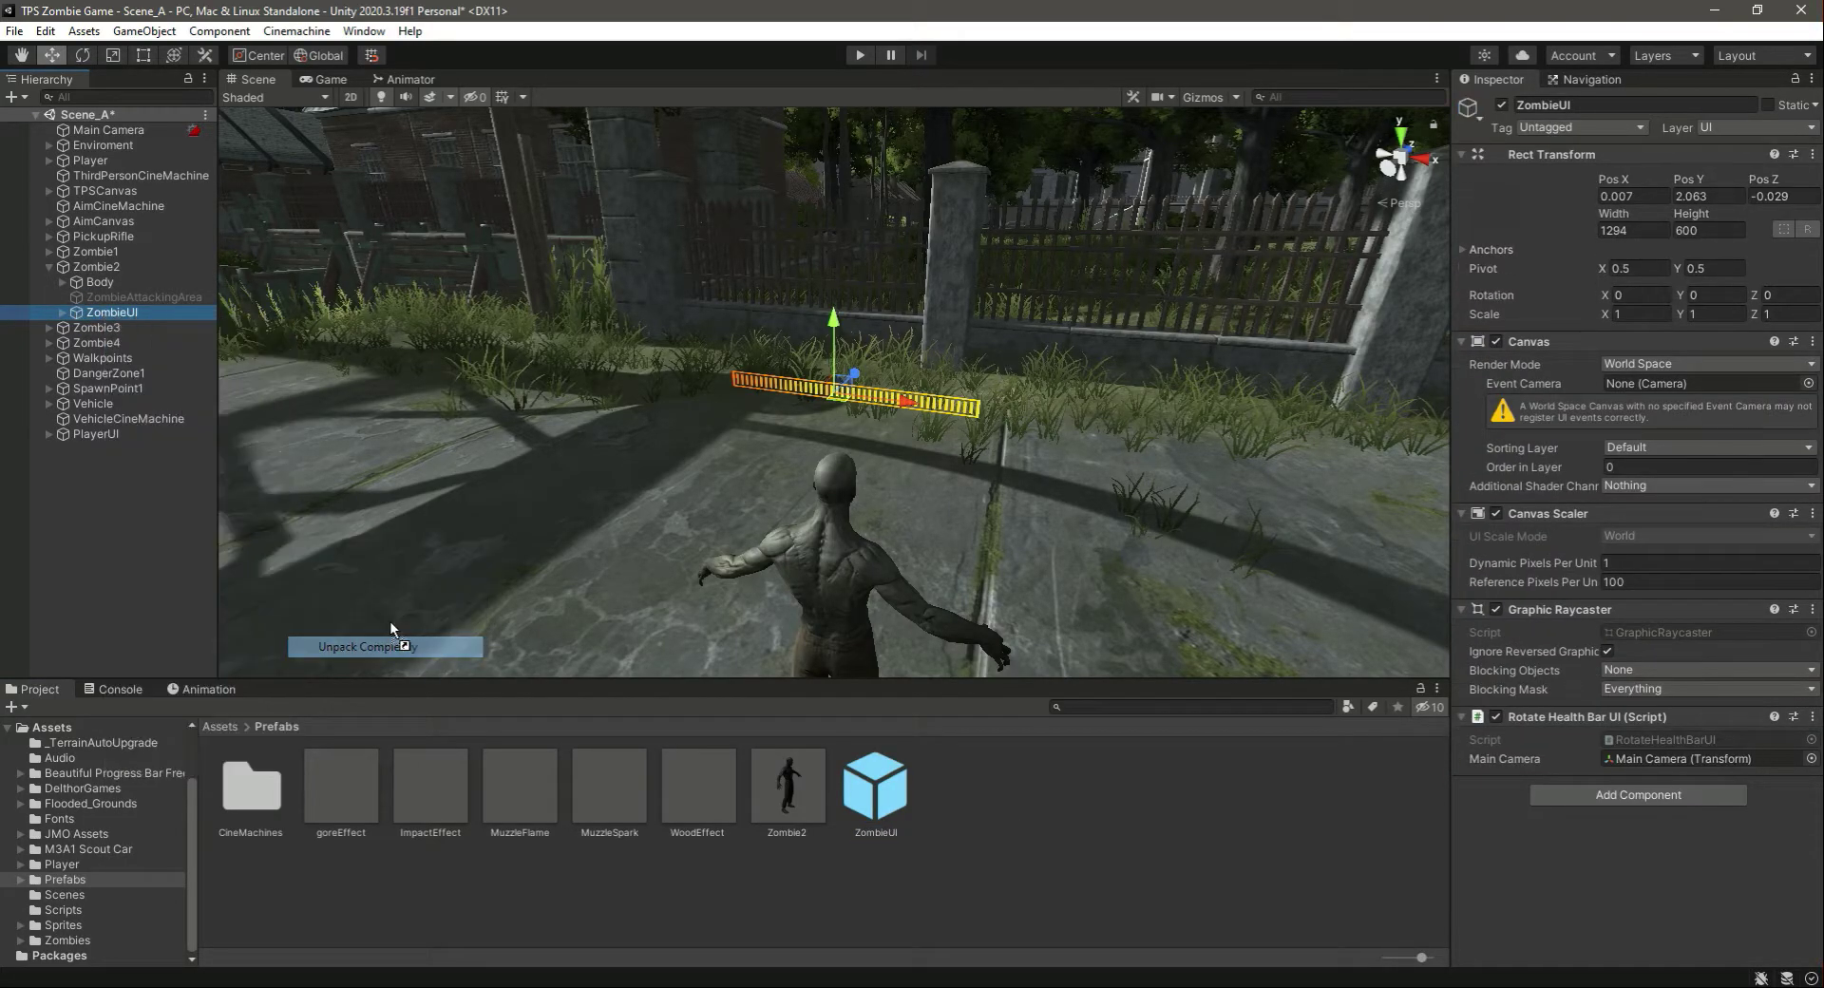
{"action": "left_click", "coordinate": [49, 267]}
Delete the old ZombieUI canvas from Zombie3
{"action": "left_click", "coordinate": [50, 282]}
{"action": "left_click", "coordinate": [111, 327]}
{"action": "double_click", "coordinate": [115, 285]}
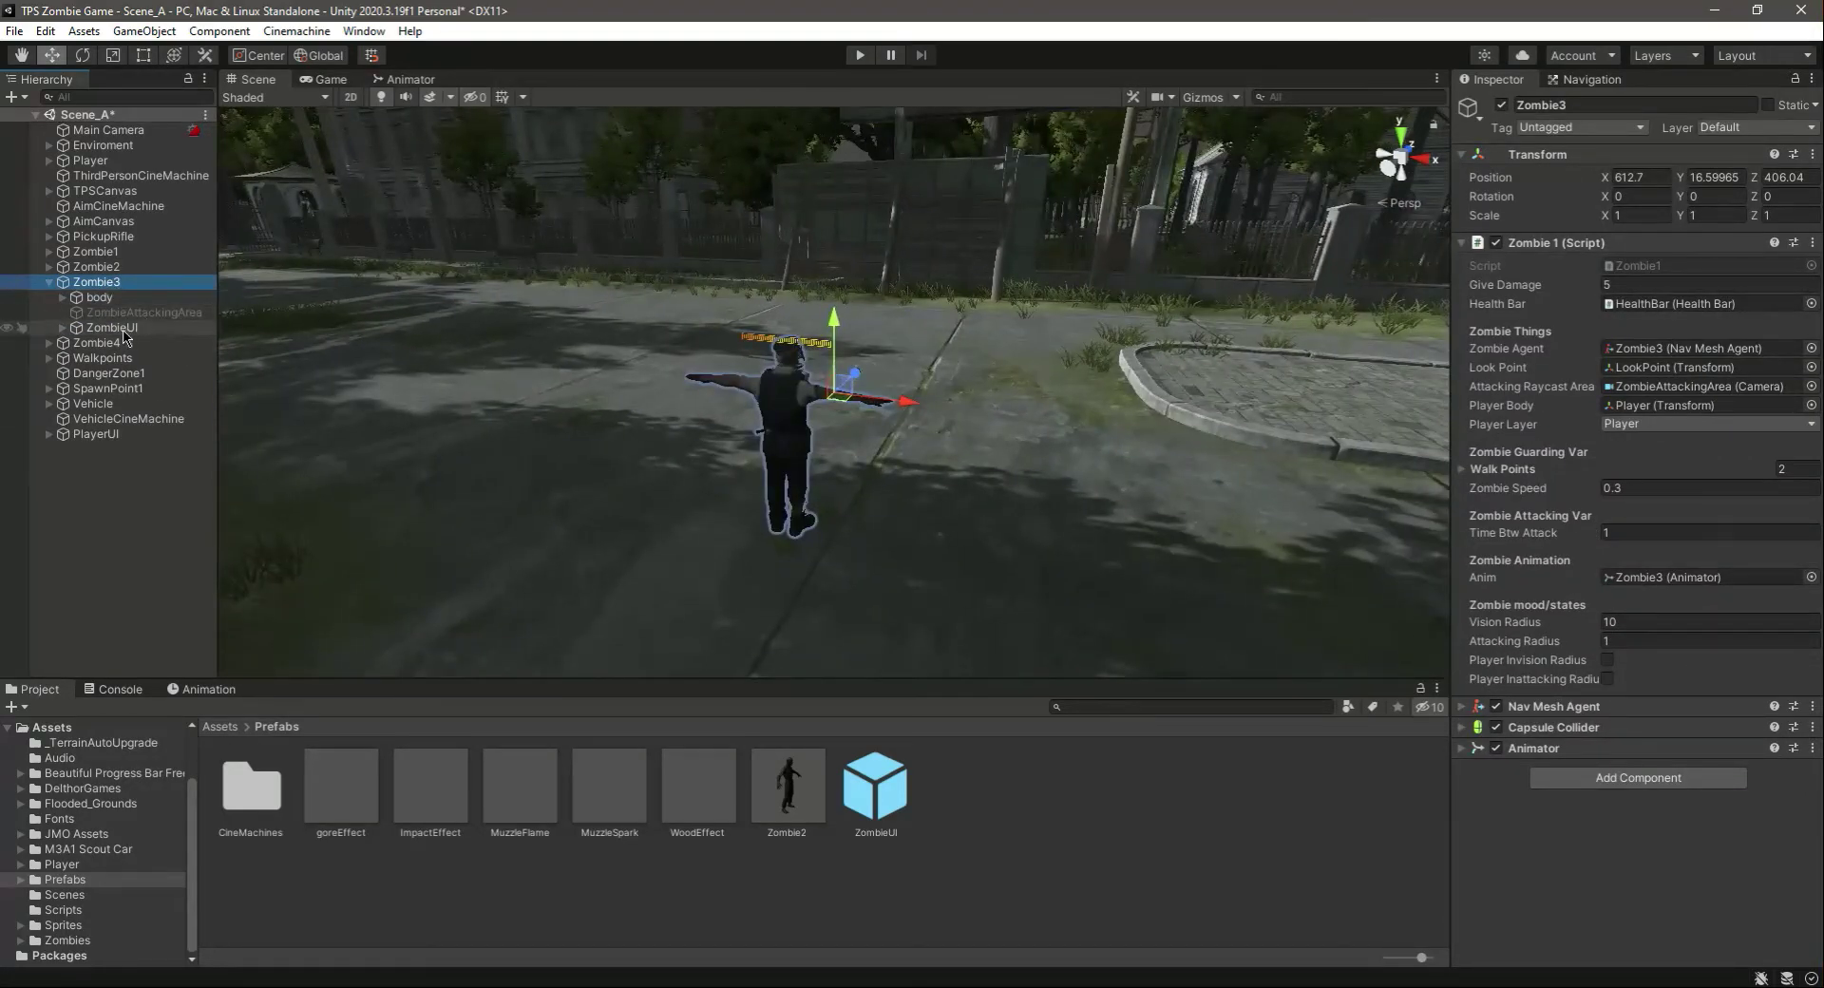
{"action": "left_click", "coordinate": [123, 328]}
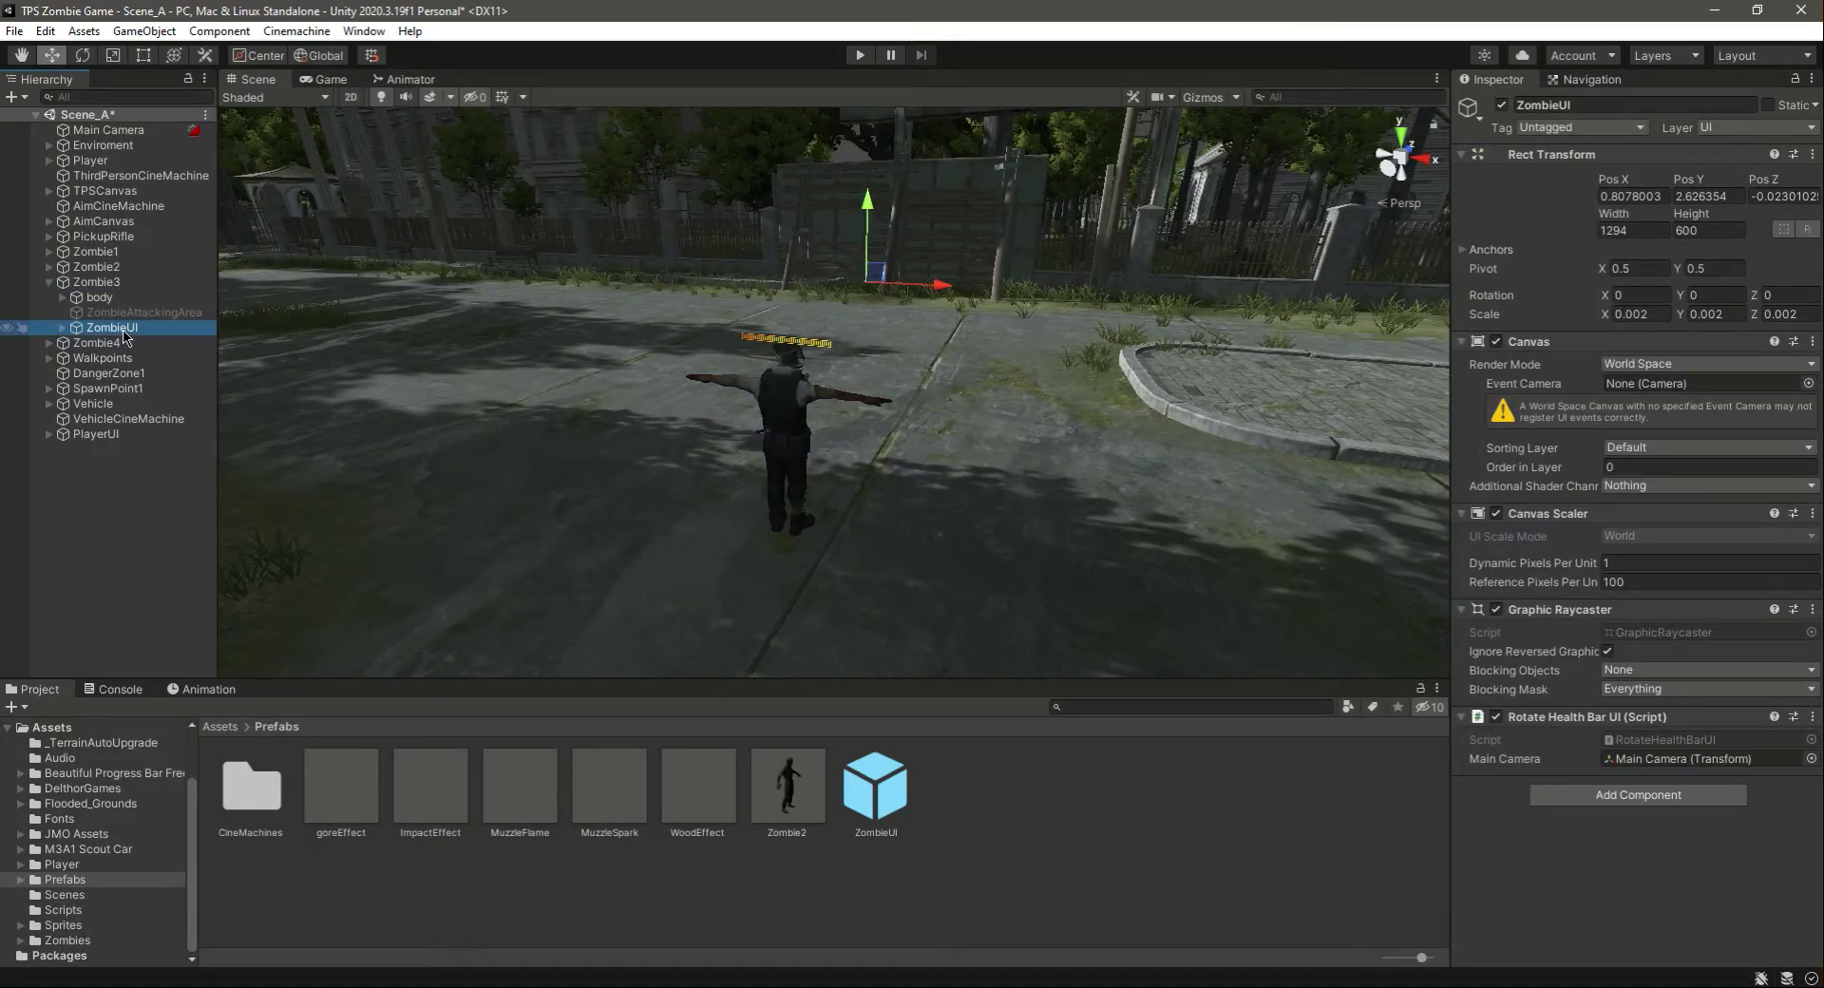
{"action": "key", "text": "Delete"}
Add the new ZombieUI prefab as a child of Zombie3 and unpack it completely
{"action": "left_click_drag", "start_coordinate": [876, 781], "coordinate": [108, 283]}
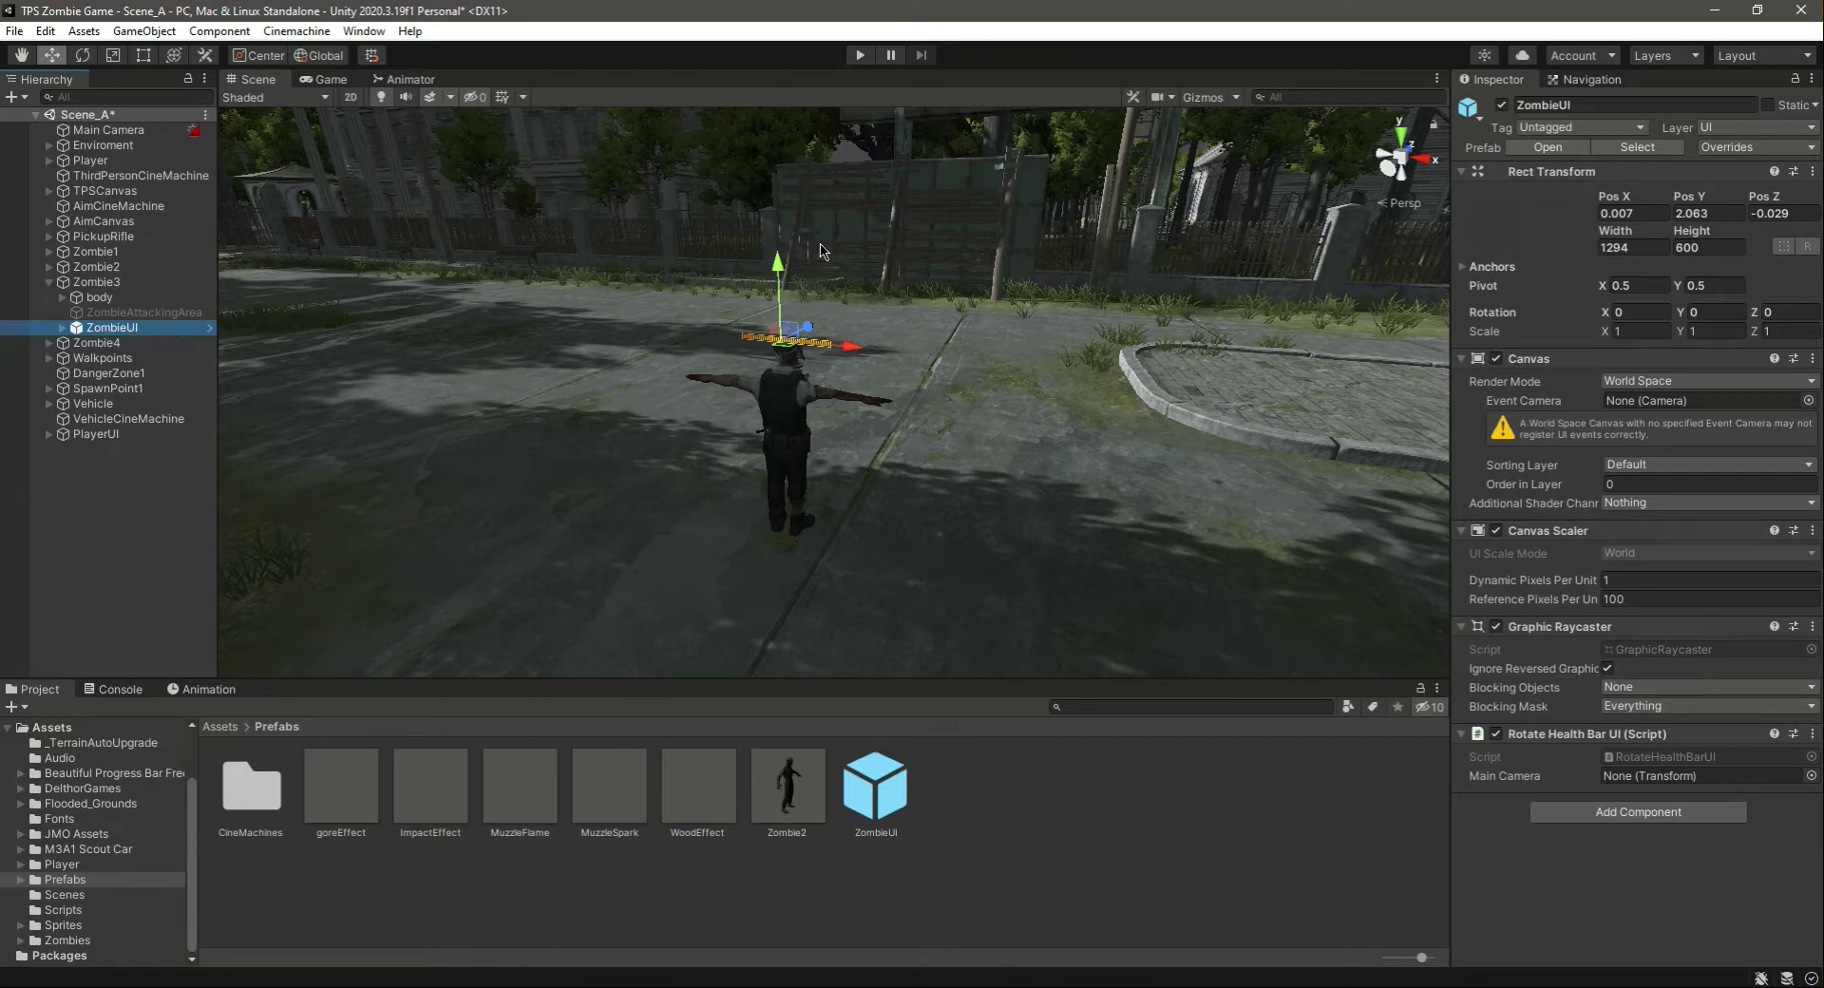
{"action": "right_click", "coordinate": [123, 327]}
{"action": "mouse_move", "coordinate": [285, 550]}
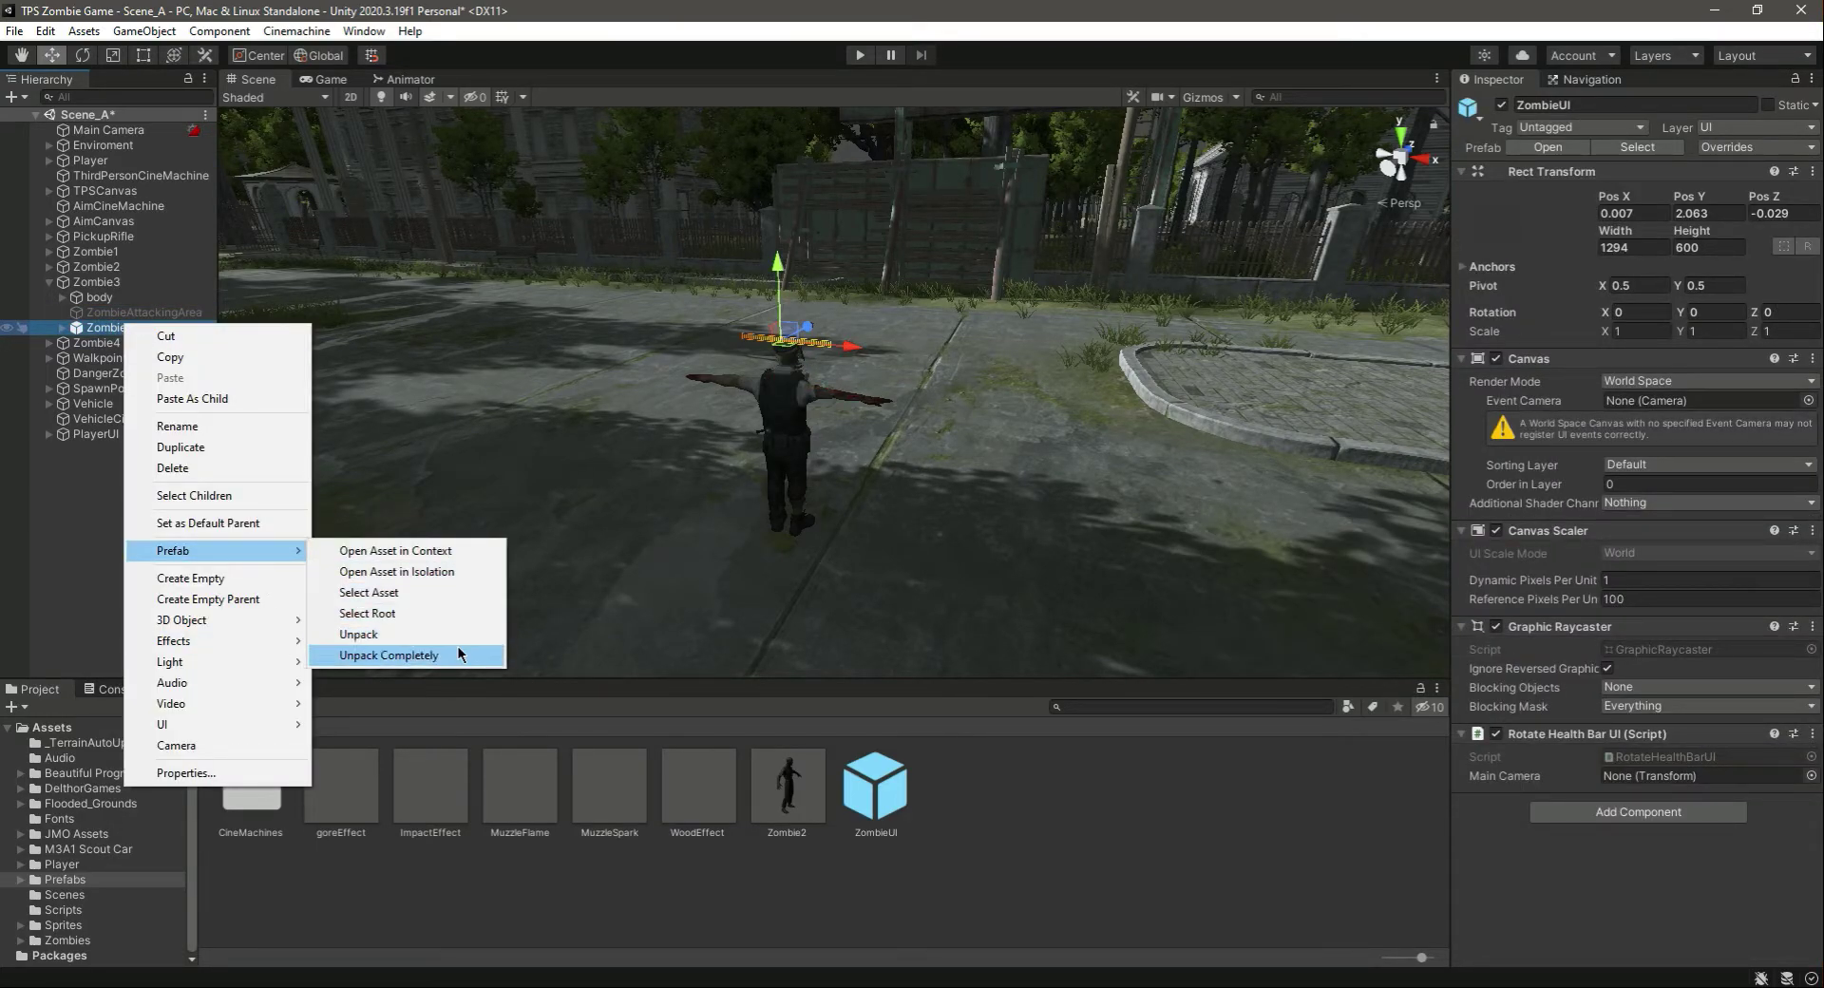
{"action": "left_click", "coordinate": [460, 657]}
Assign Main Camera to the Rotate Health Bar UI script on Zombie3's ZombieUI and collapse Zombie3
{"action": "left_click_drag", "start_coordinate": [95, 129], "coordinate": [1395, 669]}
{"action": "left_click_drag", "start_coordinate": [1646, 768], "coordinate": [1641, 765]}
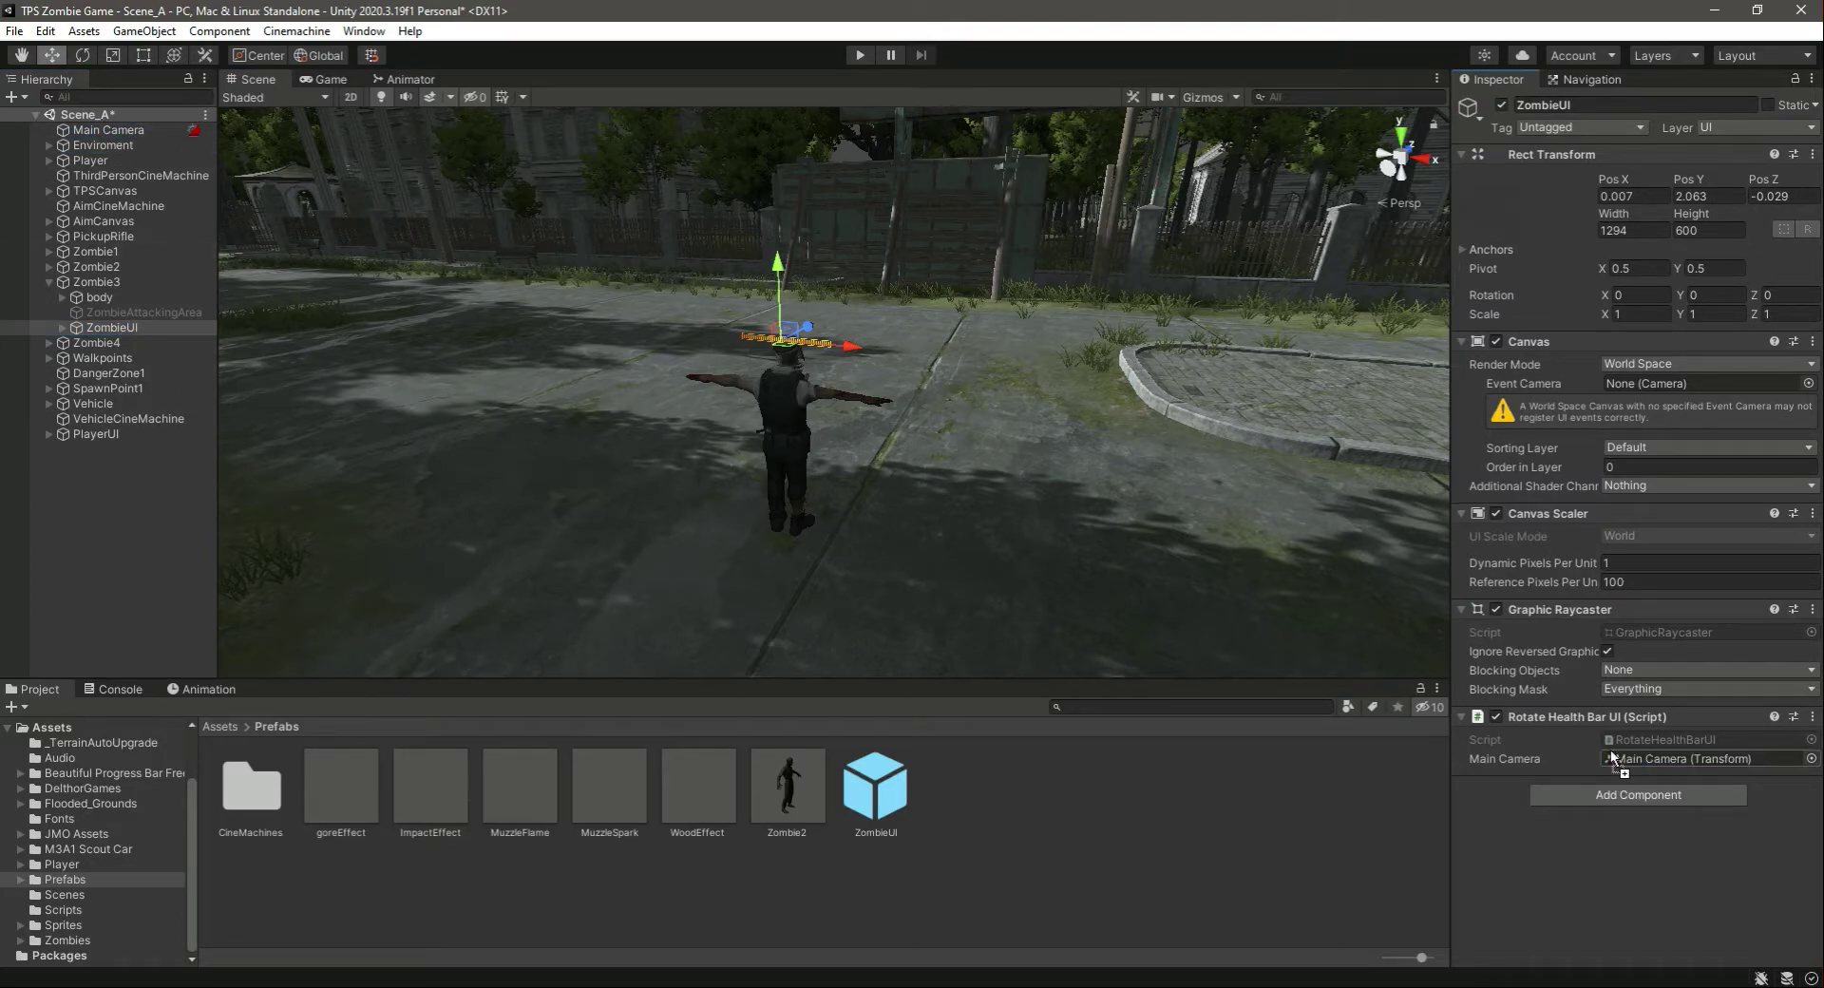
{"action": "left_click_drag", "start_coordinate": [55, 317], "coordinate": [59, 327]}
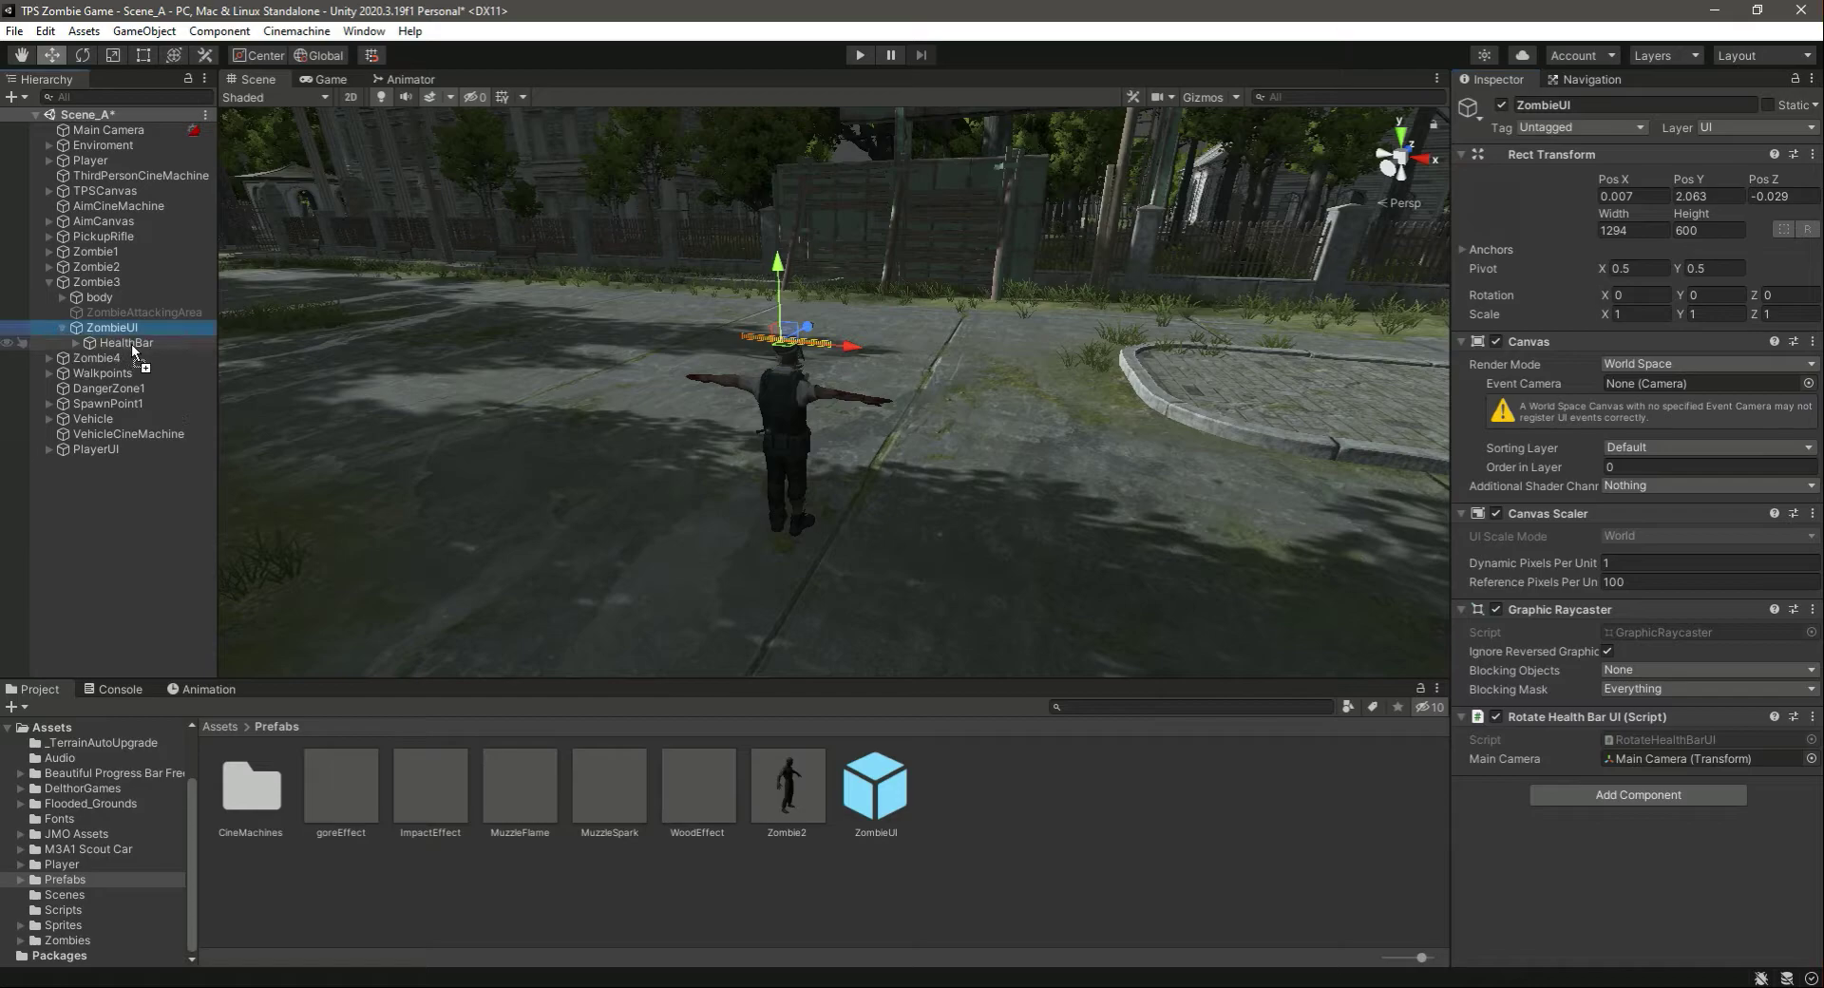
{"action": "left_click", "coordinate": [62, 327]}
{"action": "left_click", "coordinate": [53, 279]}
{"action": "left_click", "coordinate": [53, 281]}
Delete the old ZombieUI canvas from Zombie4
{"action": "double_click", "coordinate": [95, 297]}
{"action": "left_click_drag", "start_coordinate": [95, 298], "coordinate": [100, 314]}
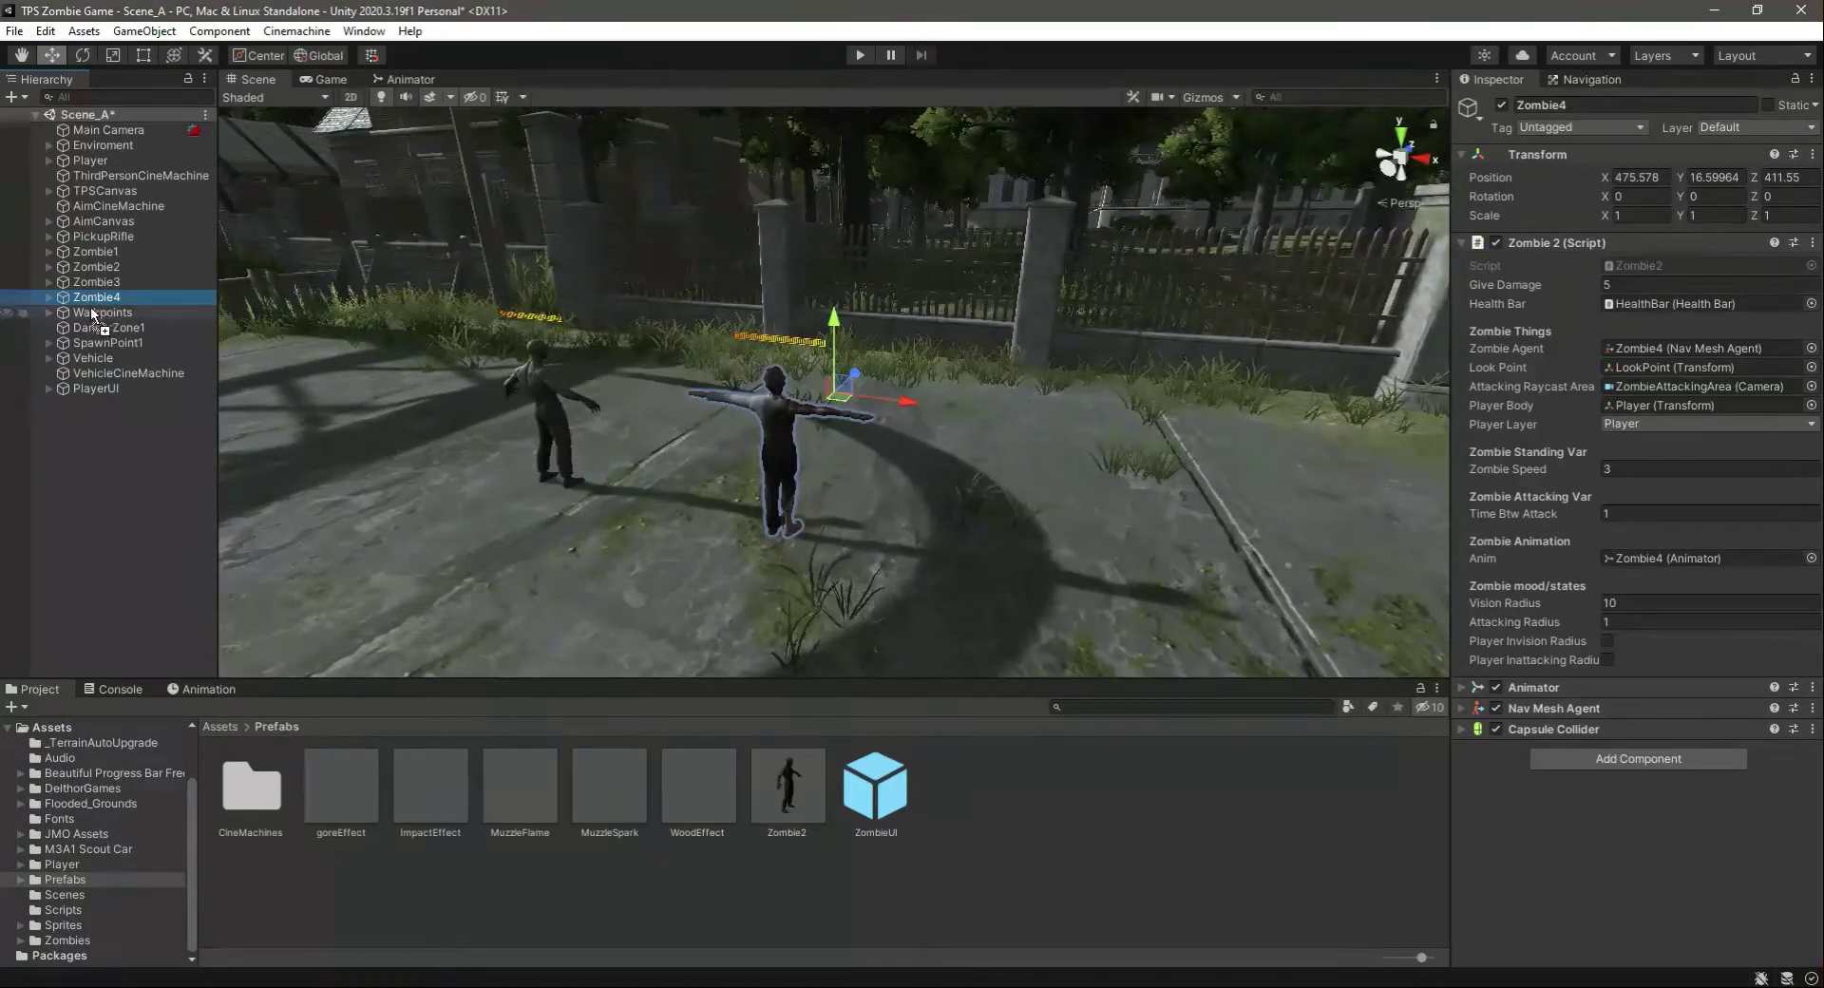
{"action": "left_click", "coordinate": [50, 297]}
{"action": "left_click", "coordinate": [122, 358]}
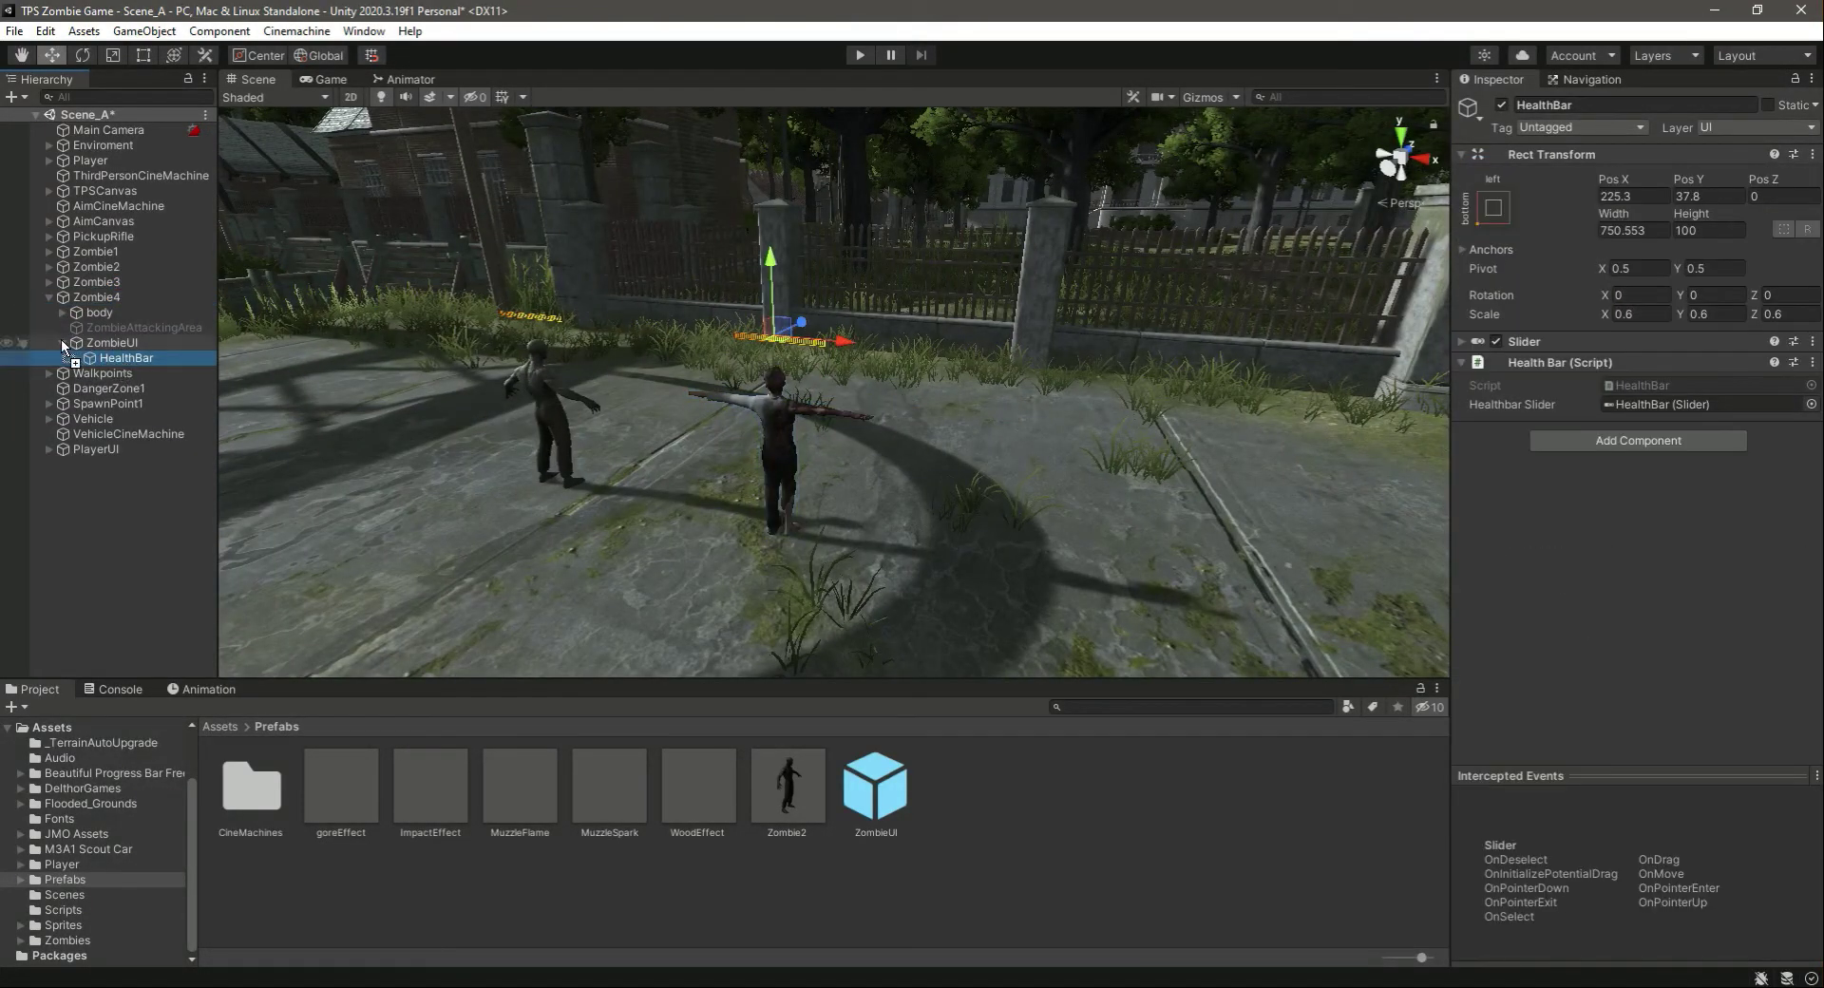
{"action": "left_click", "coordinate": [64, 342]}
{"action": "left_click", "coordinate": [70, 499]}
{"action": "left_click", "coordinate": [116, 344]}
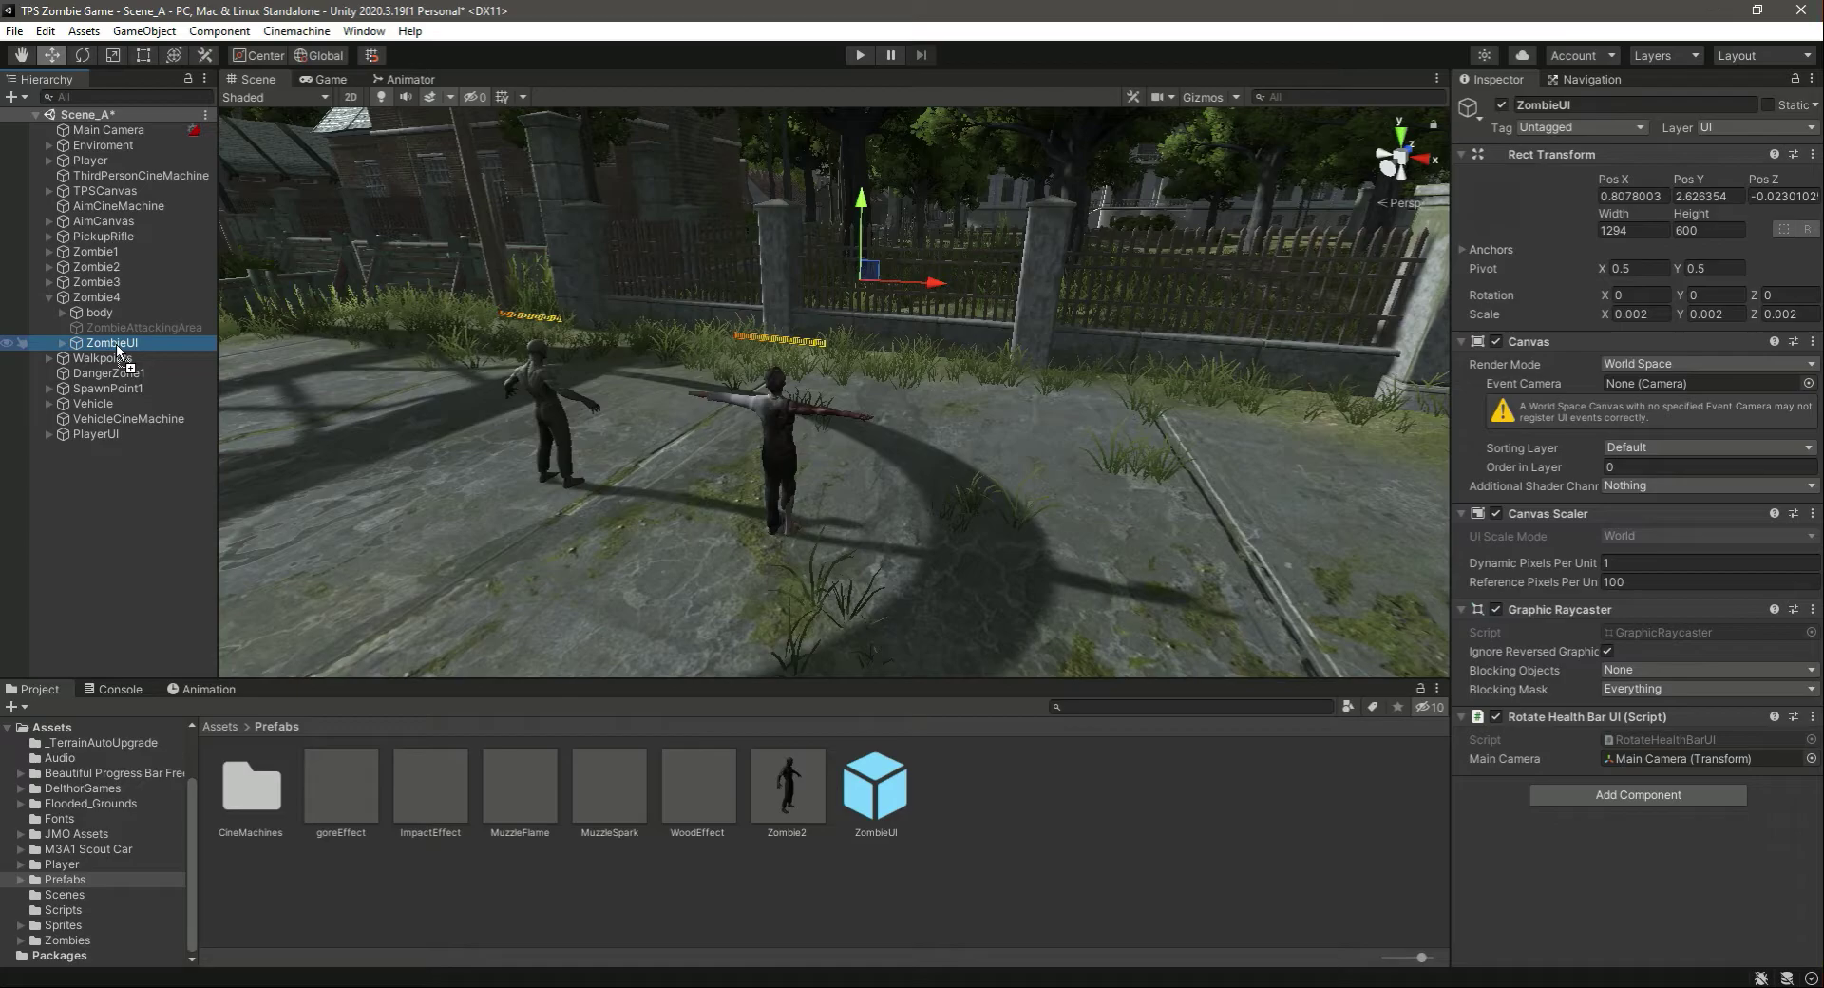
{"action": "key", "text": "Delete"}
{"action": "left_click", "coordinate": [95, 297]}
{"action": "left_click_drag", "start_coordinate": [872, 785], "coordinate": [147, 386]}
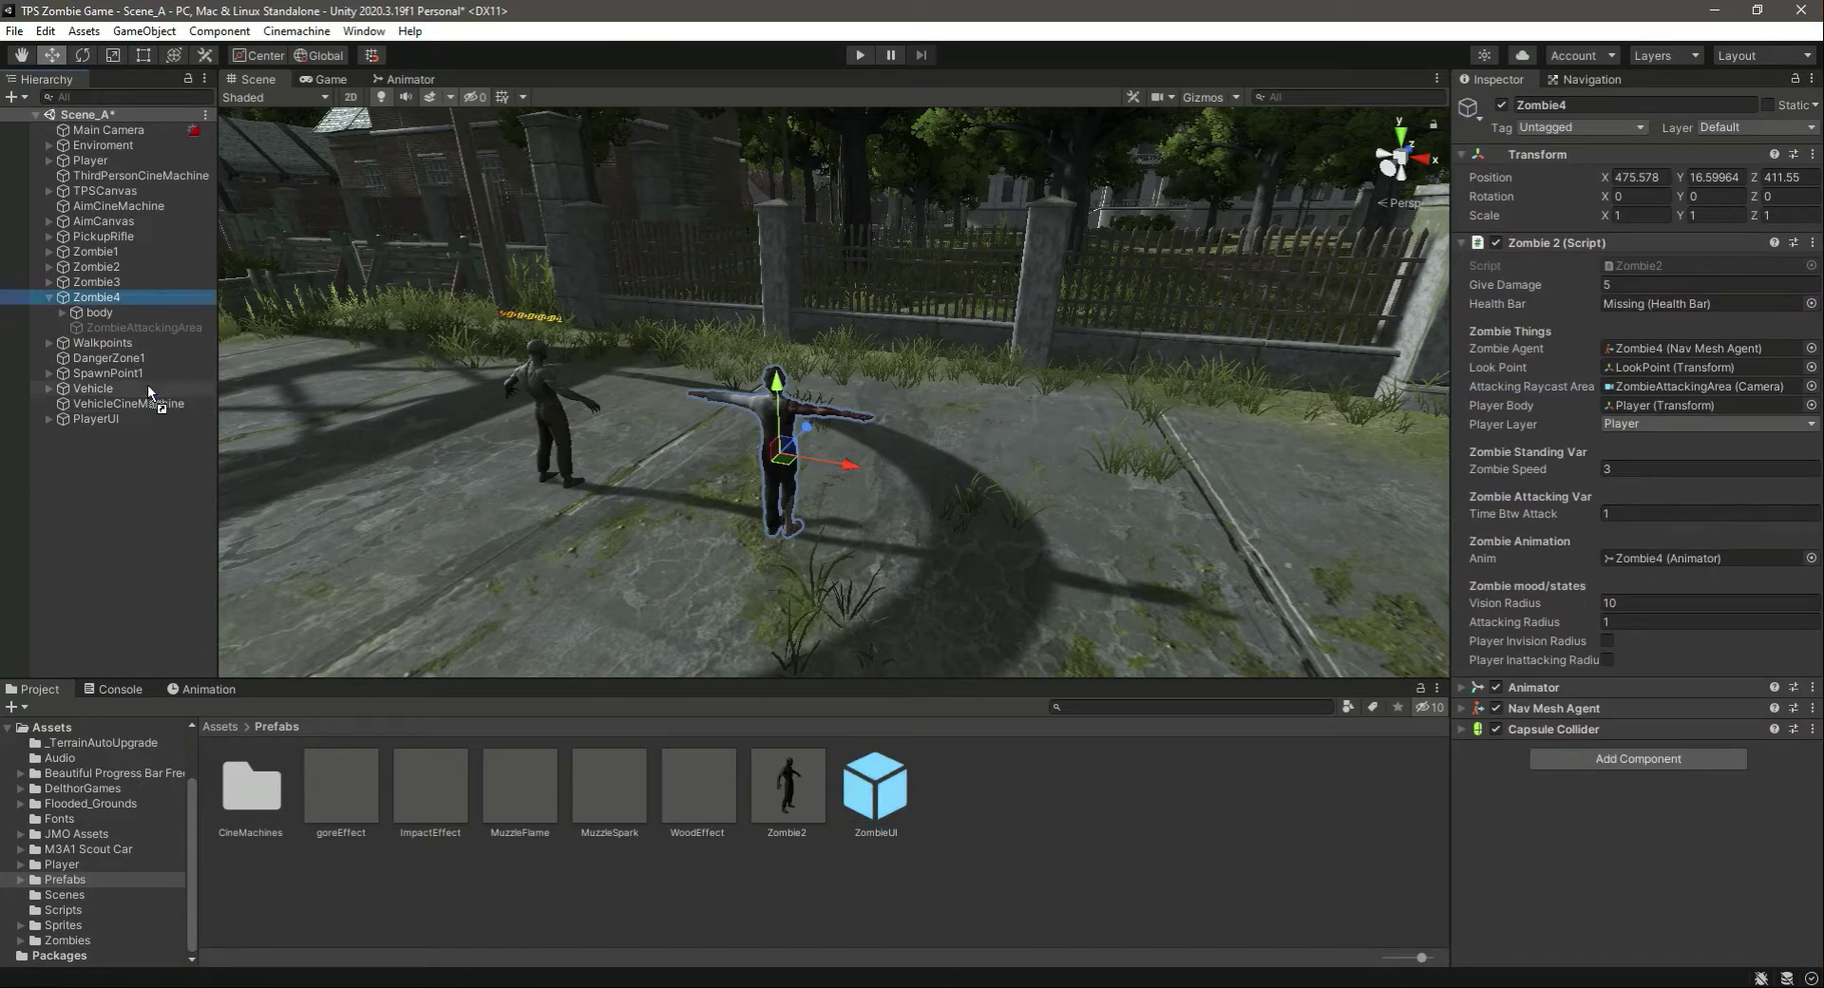
{"action": "left_click_drag", "start_coordinate": [104, 304], "coordinate": [112, 312]}
{"action": "left_click", "coordinate": [129, 331]}
{"action": "left_click", "coordinate": [129, 341]}
{"action": "key", "text": "Delete"}
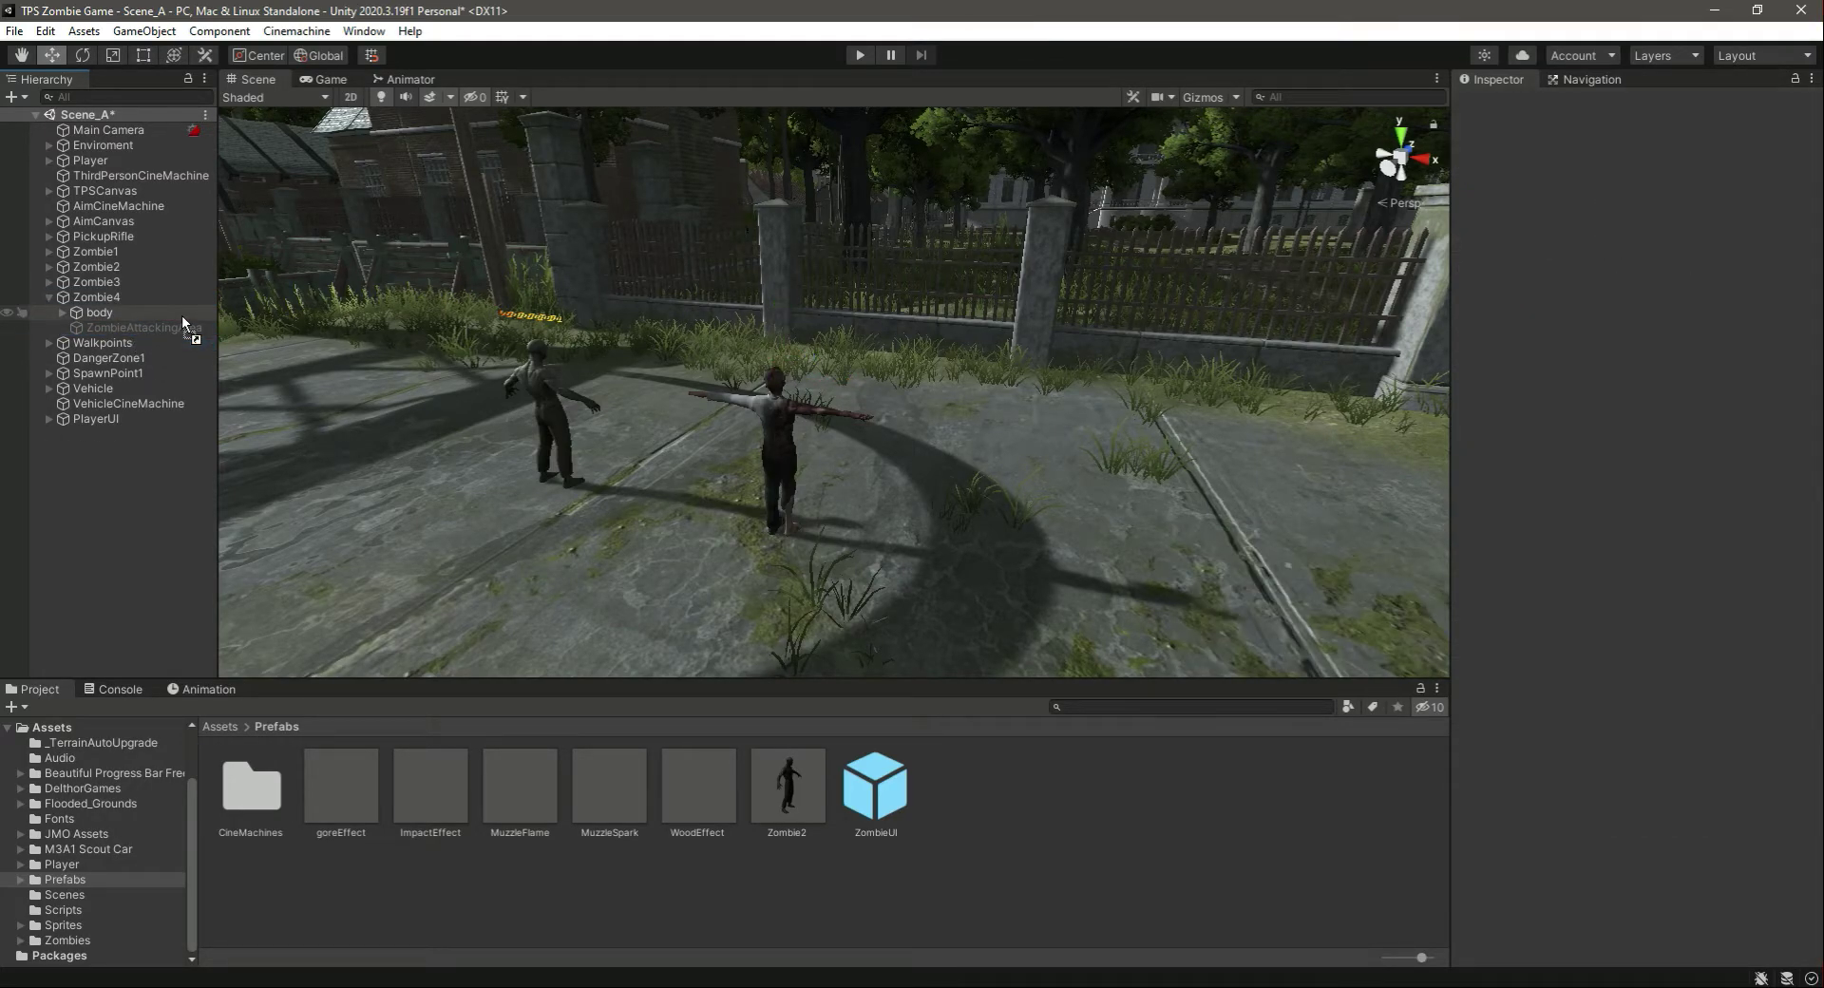
Add the new ZombieUI prefab as a child of Zombie4 and unpack it completely
{"action": "left_click_drag", "start_coordinate": [872, 789], "coordinate": [294, 662]}
{"action": "left_click_drag", "start_coordinate": [102, 299], "coordinate": [105, 302]}
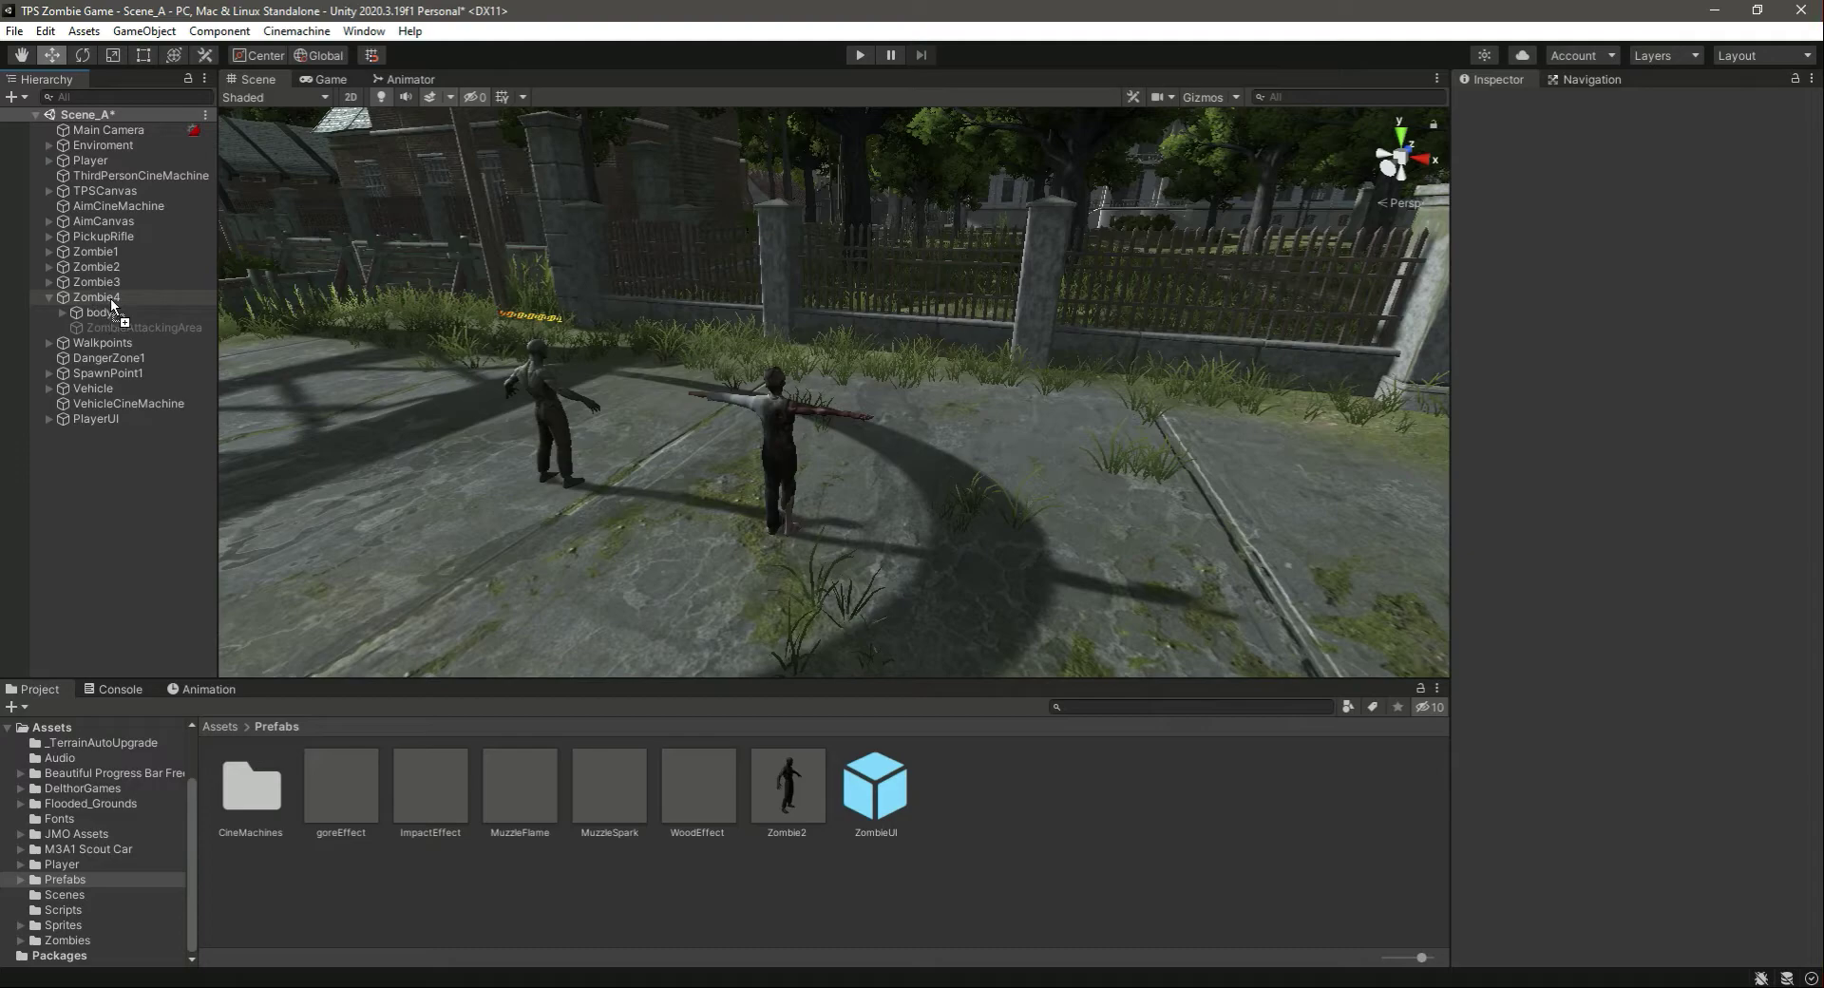
{"action": "right_click", "coordinate": [125, 343]}
{"action": "mouse_move", "coordinate": [249, 573]}
{"action": "left_click", "coordinate": [400, 635]}
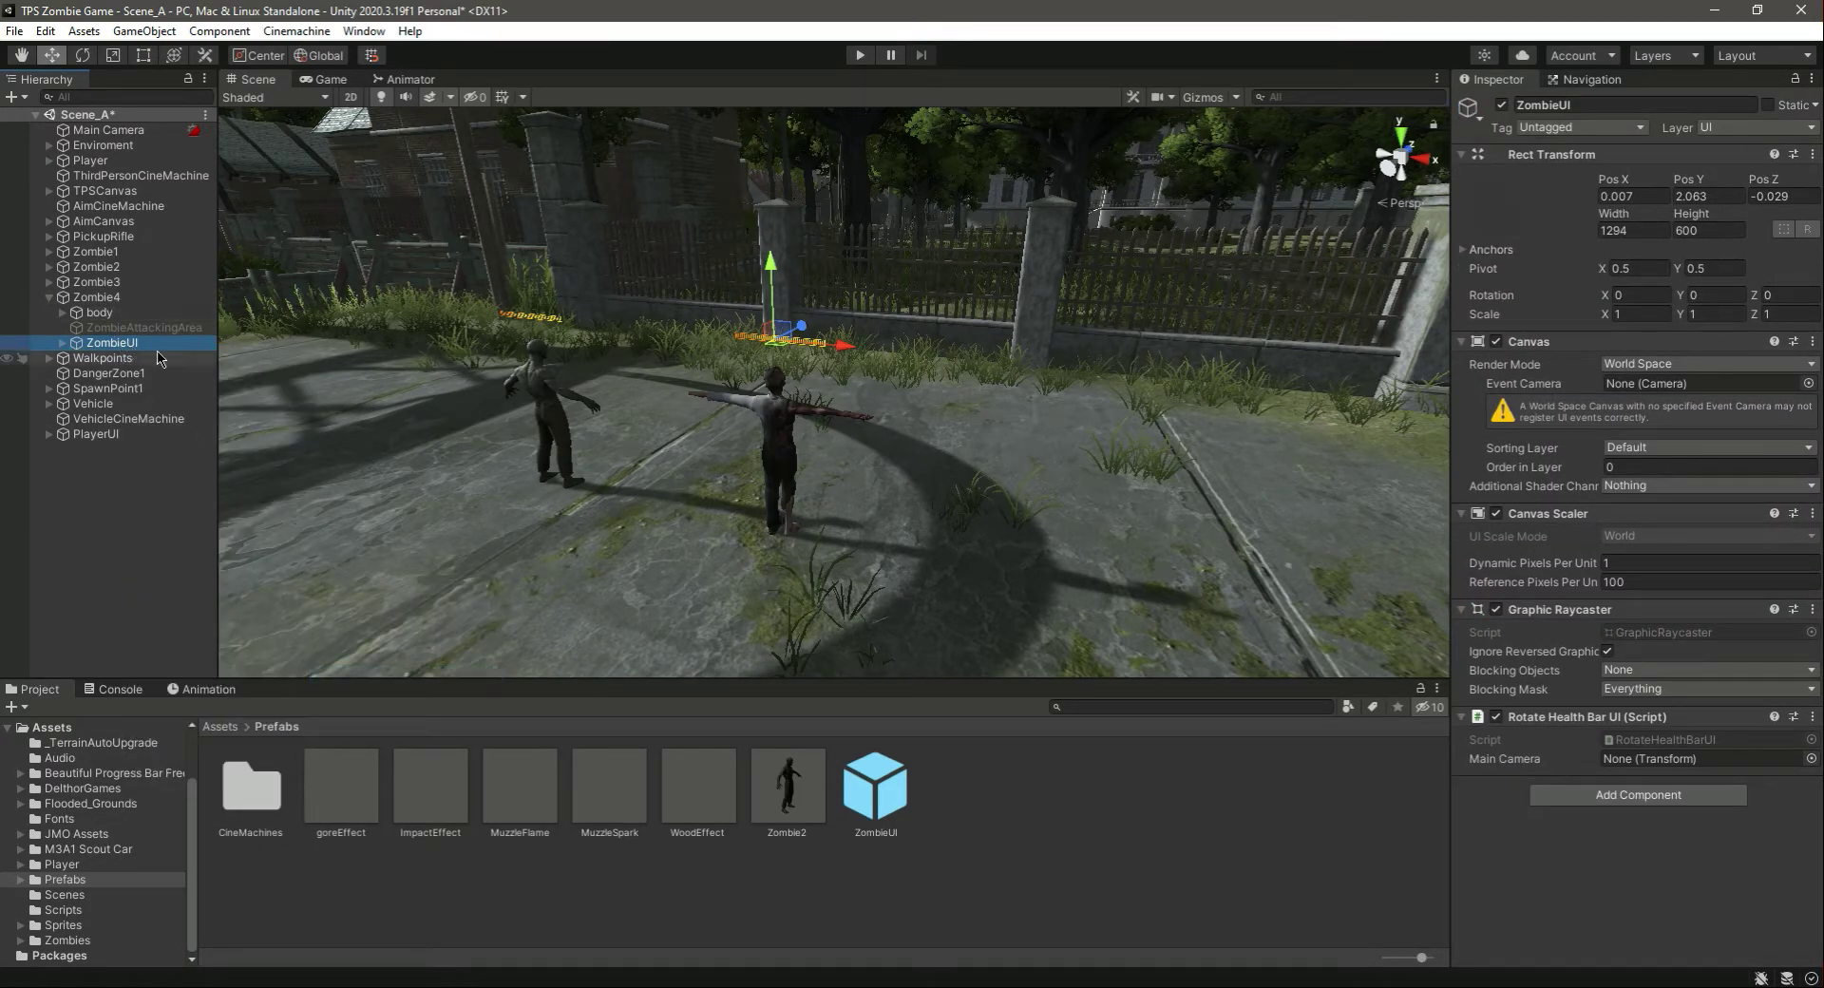
Assign Main Camera to the Rotate Health Bar UI script on Zombie4's ZombieUI and save the scene
{"action": "left_click_drag", "start_coordinate": [88, 133], "coordinate": [309, 196]}
{"action": "left_click_drag", "start_coordinate": [1679, 762], "coordinate": [1678, 762]}
{"action": "key", "text": "ctrl+s"}
{"action": "left_click", "coordinate": [115, 346]}
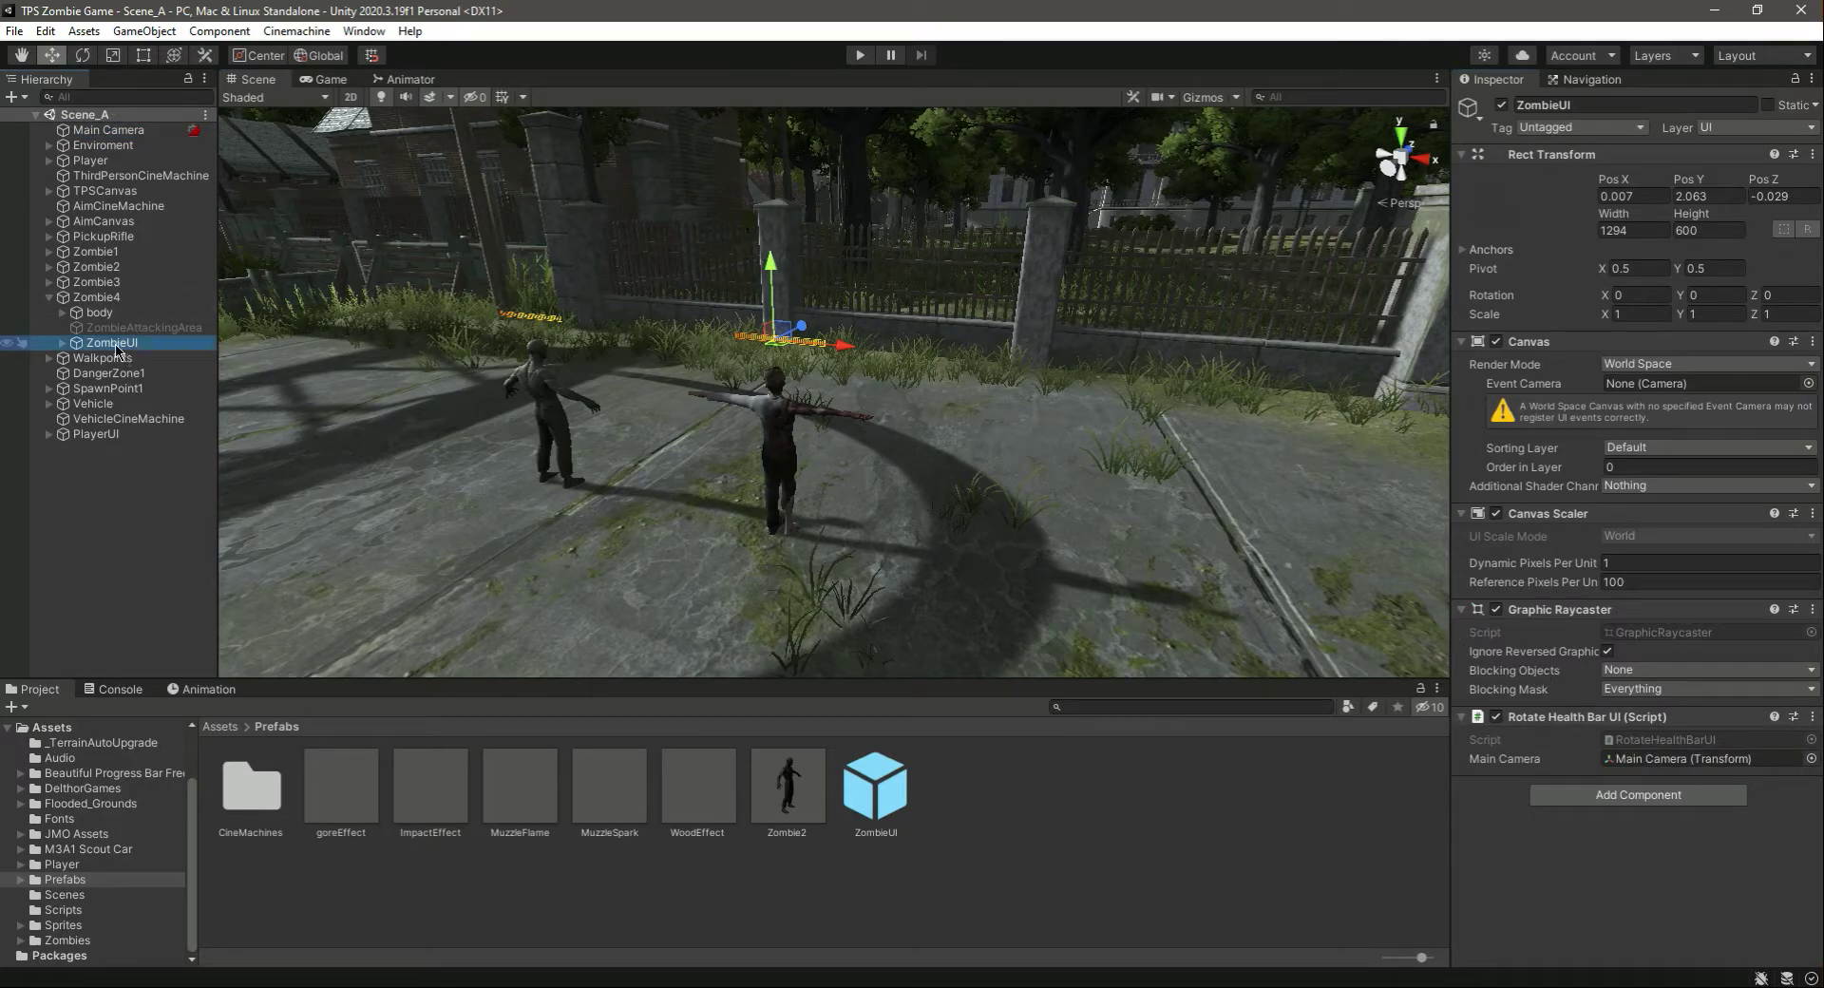
Open the Zombie2 prefab for editing from SpawnPoint1's Zombie2 (1) instance and widen the Hierarchy
{"action": "left_click", "coordinate": [48, 389]}
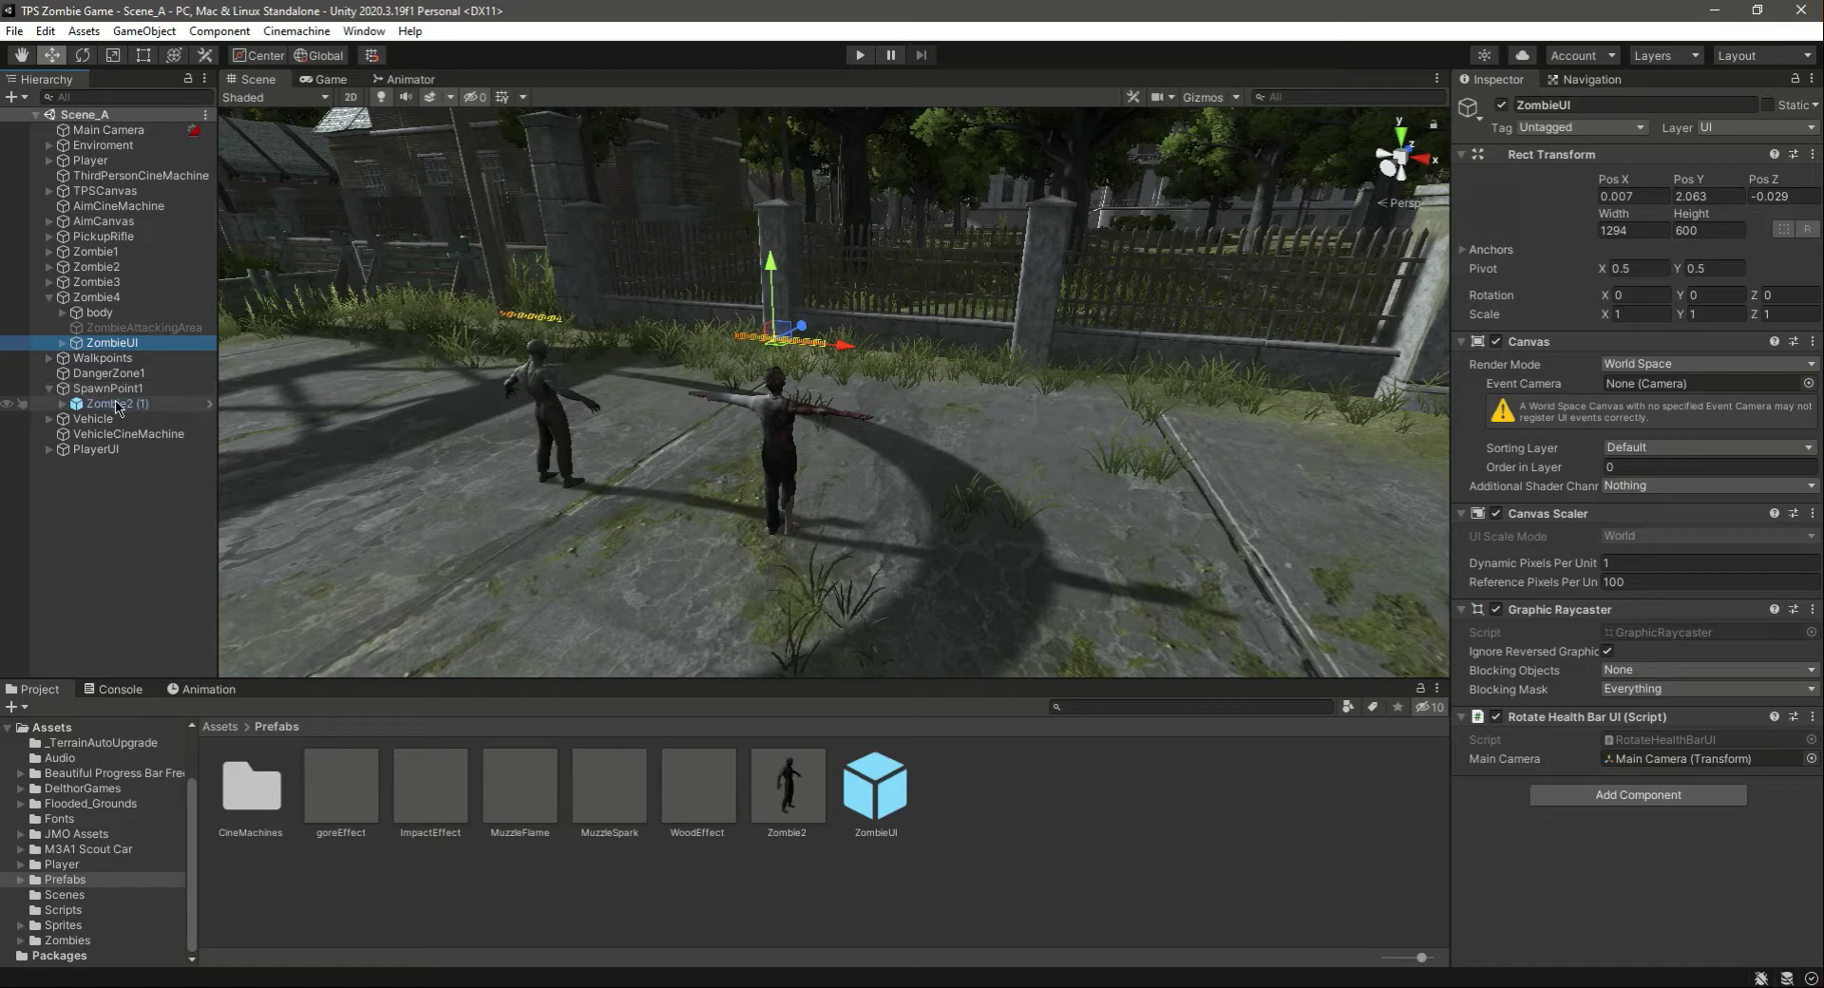
{"action": "double_click", "coordinate": [120, 407]}
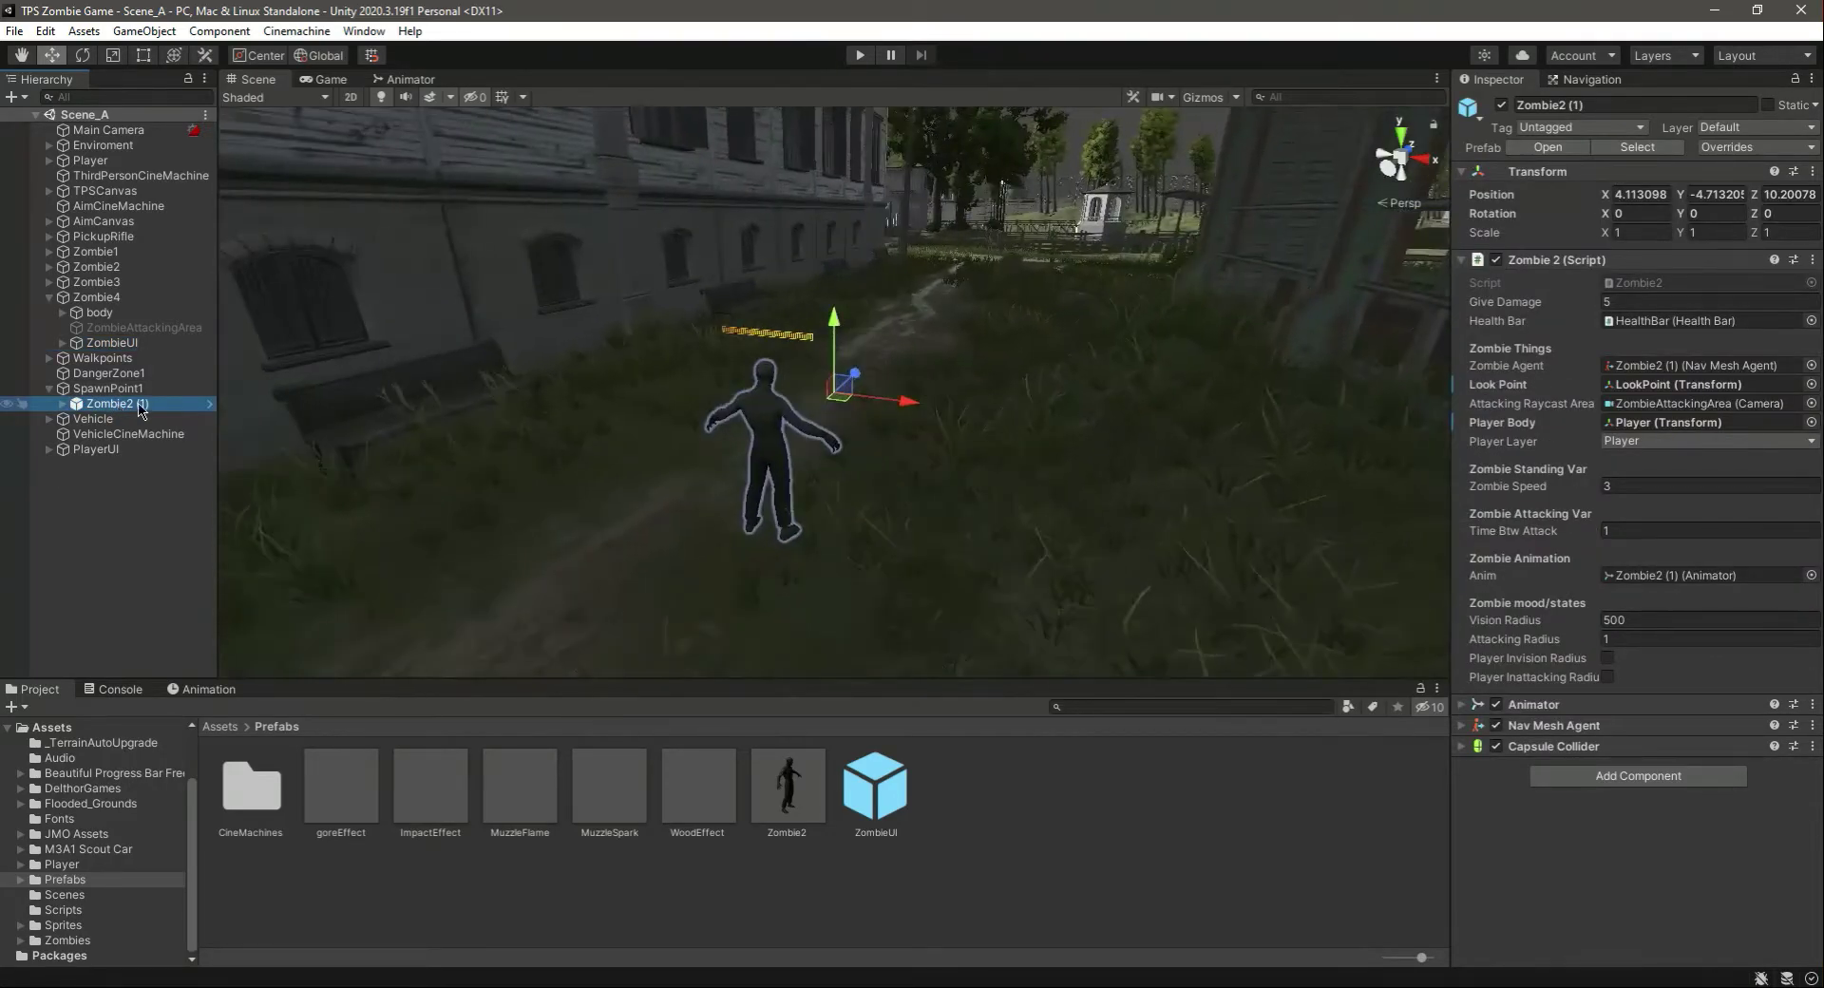
{"action": "left_click", "coordinate": [61, 406]}
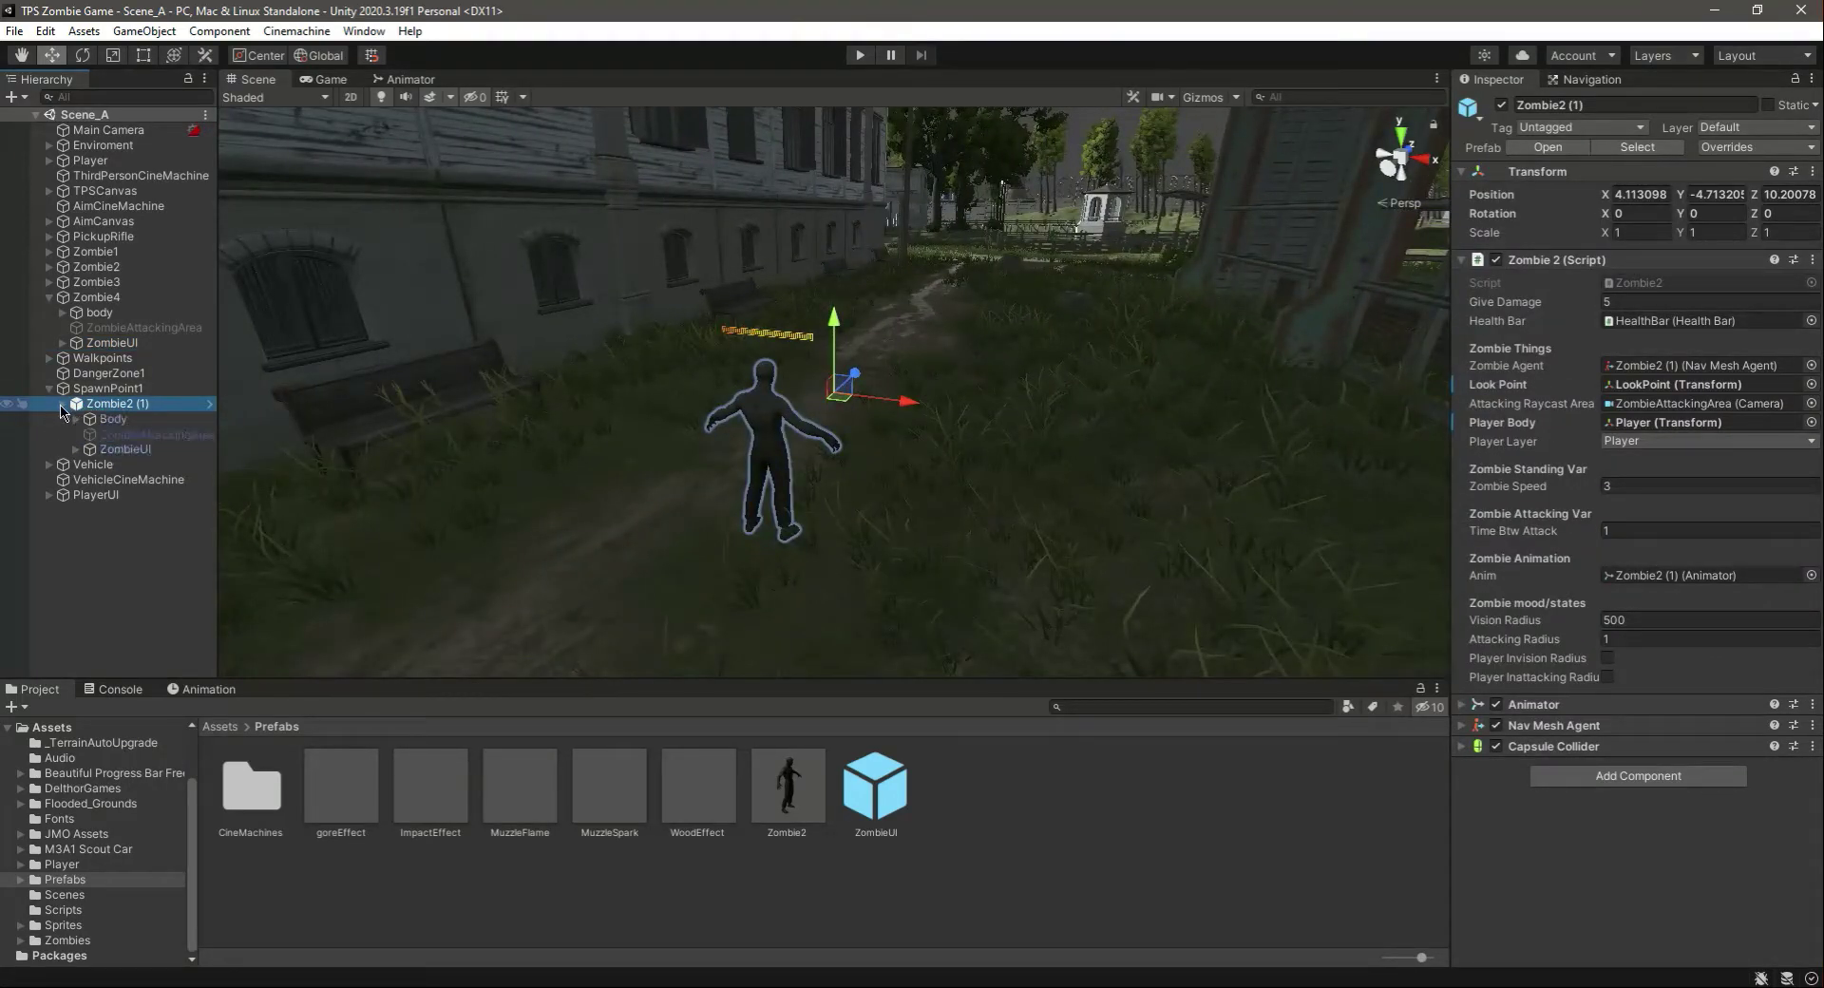
{"action": "left_click", "coordinate": [131, 451]}
{"action": "left_click", "coordinate": [118, 408]}
{"action": "left_click", "coordinate": [1546, 147]}
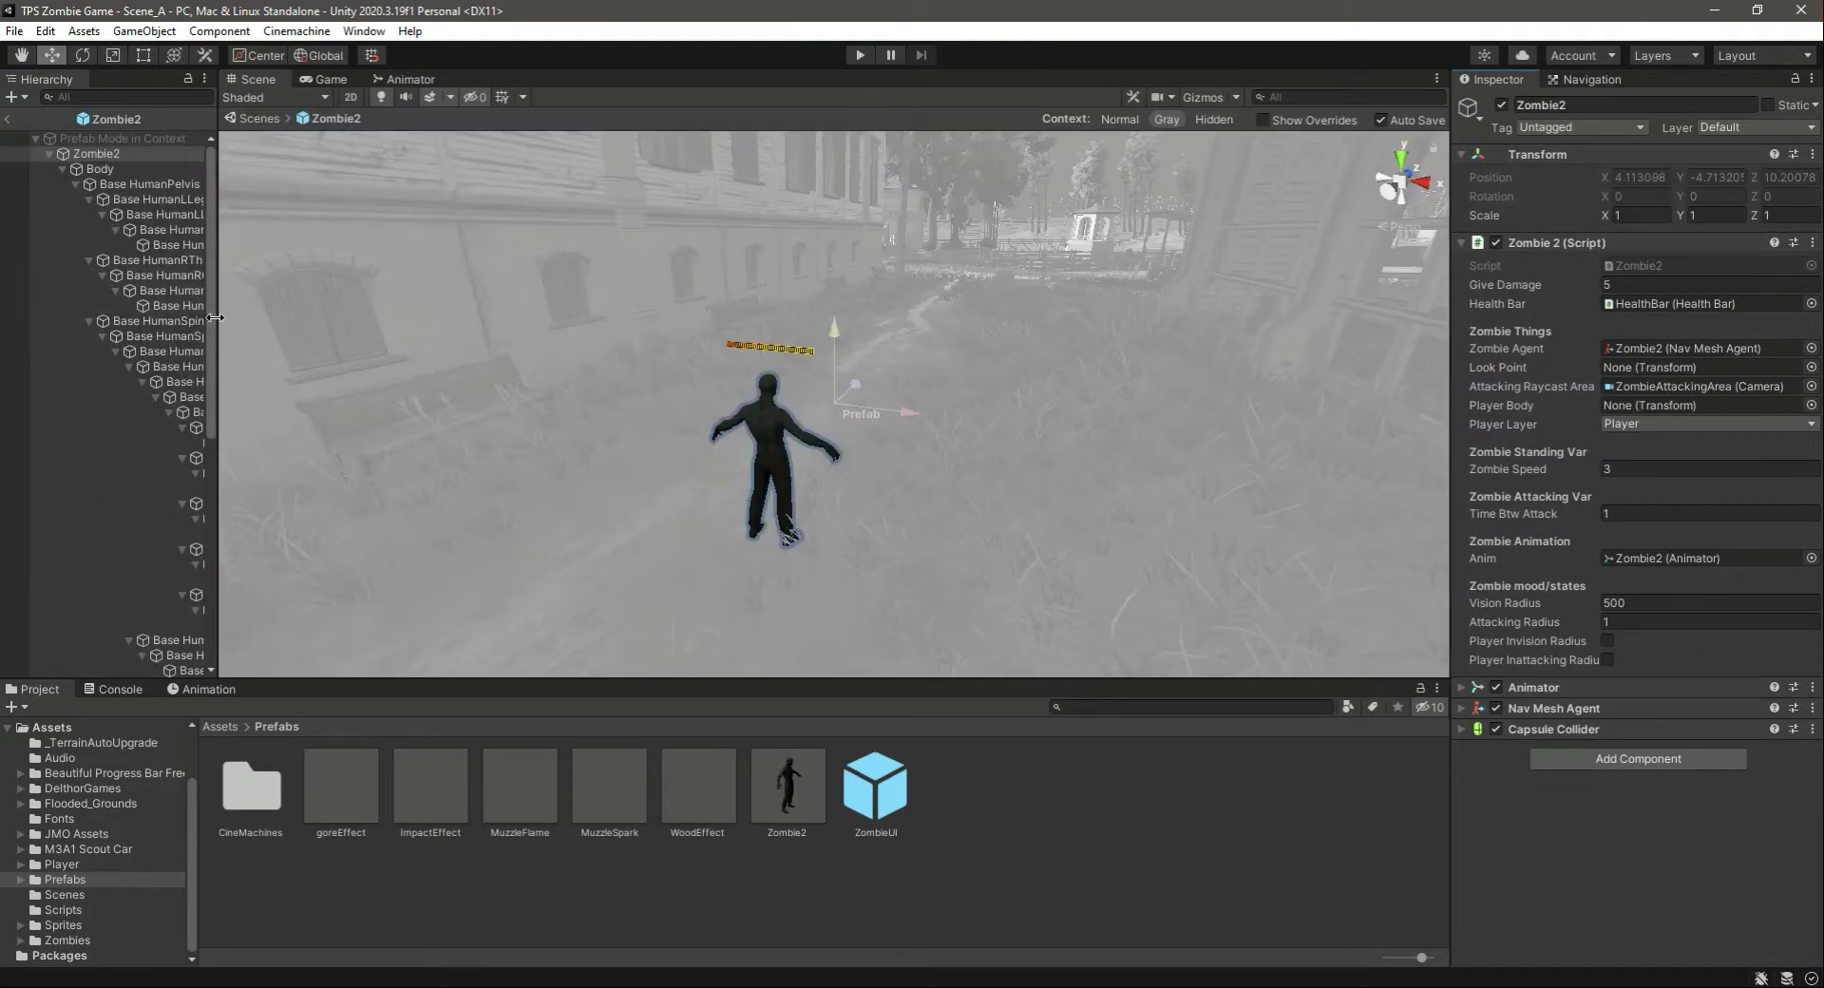
{"action": "left_click_drag", "start_coordinate": [218, 323], "coordinate": [468, 330]}
Collapse the Body hierarchy and delete the old ZombieUI canvas from the Zombie2 prefab
{"action": "left_click", "coordinate": [61, 168]}
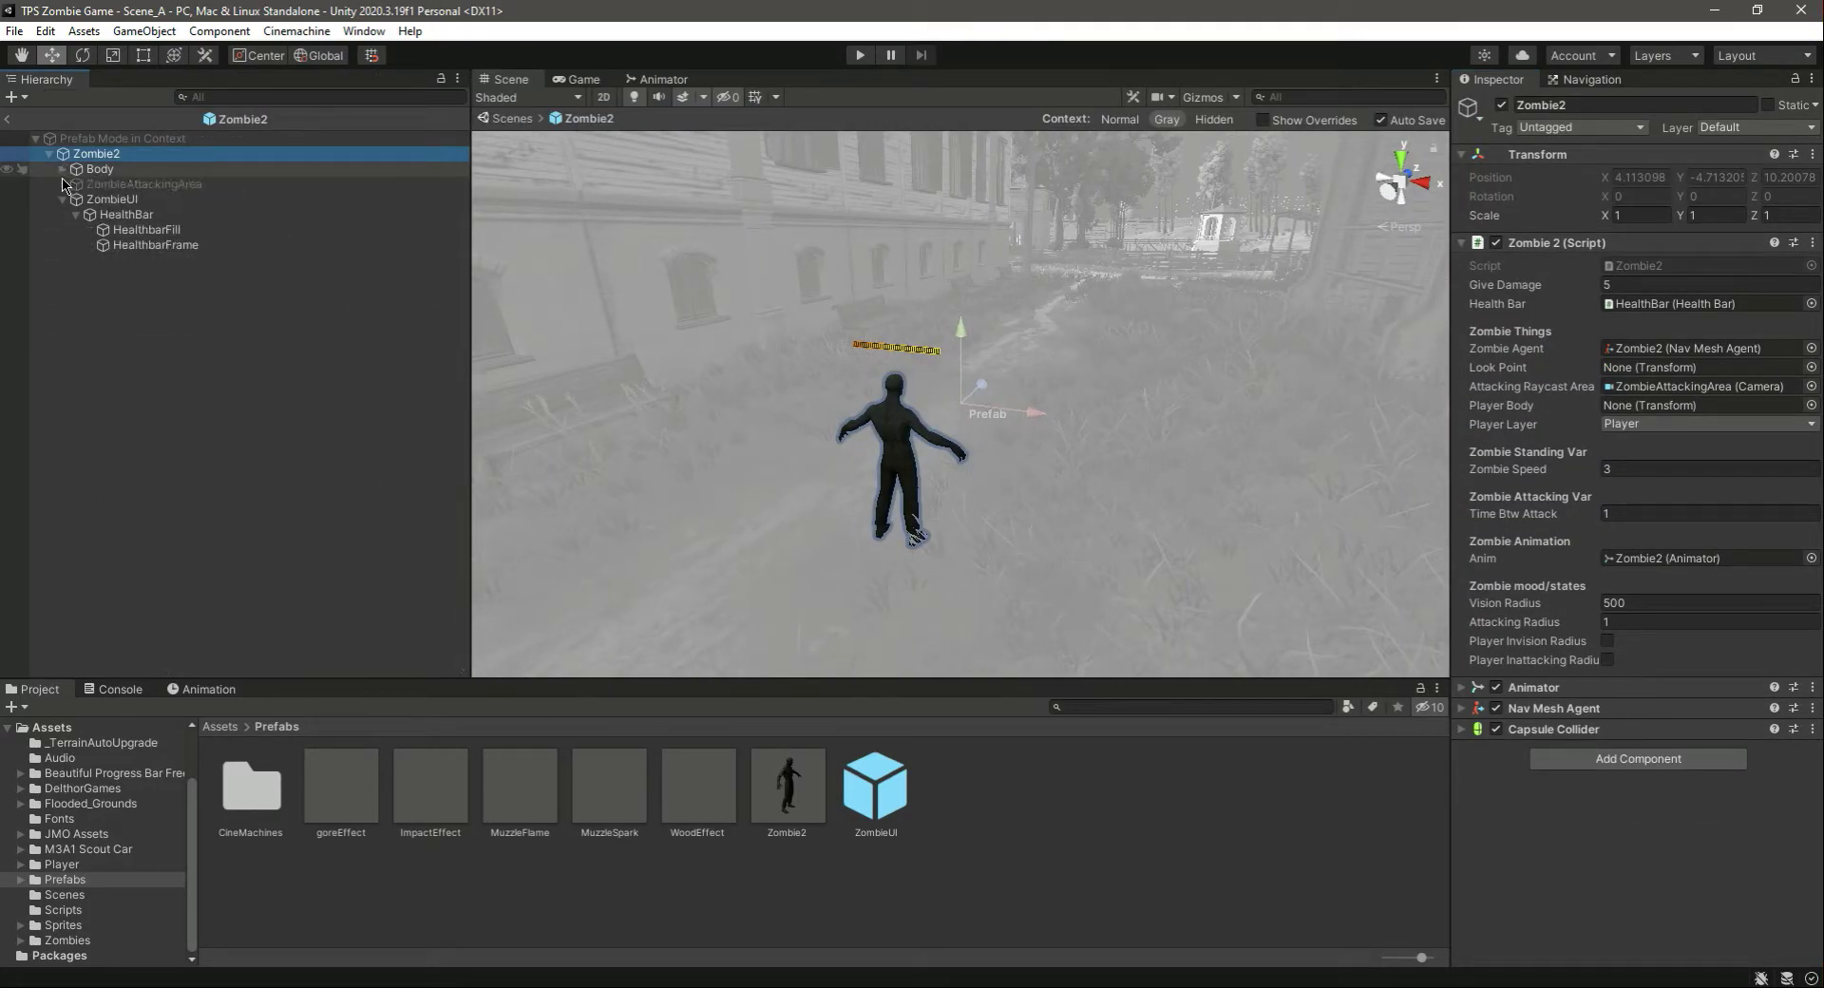
{"action": "left_click", "coordinate": [77, 214]}
{"action": "left_click", "coordinate": [105, 290]}
{"action": "left_click", "coordinate": [115, 201]}
{"action": "key", "text": "Left"}
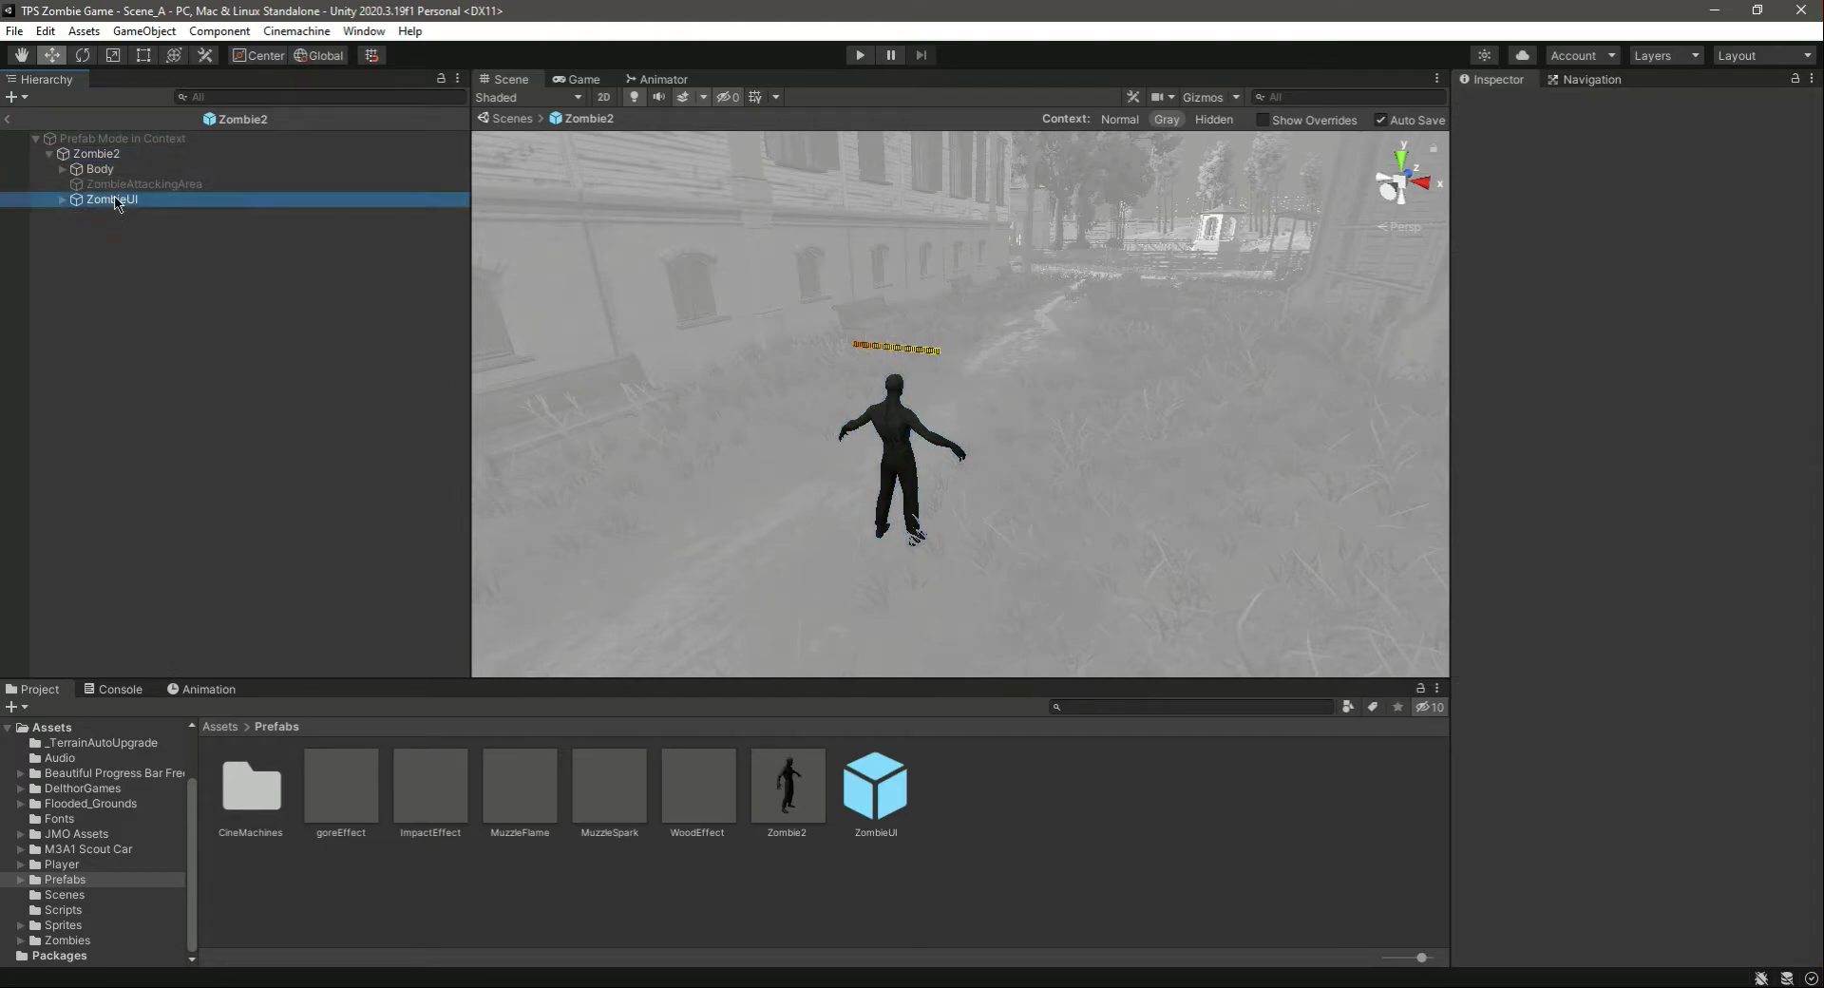
{"action": "key", "text": "Delete"}
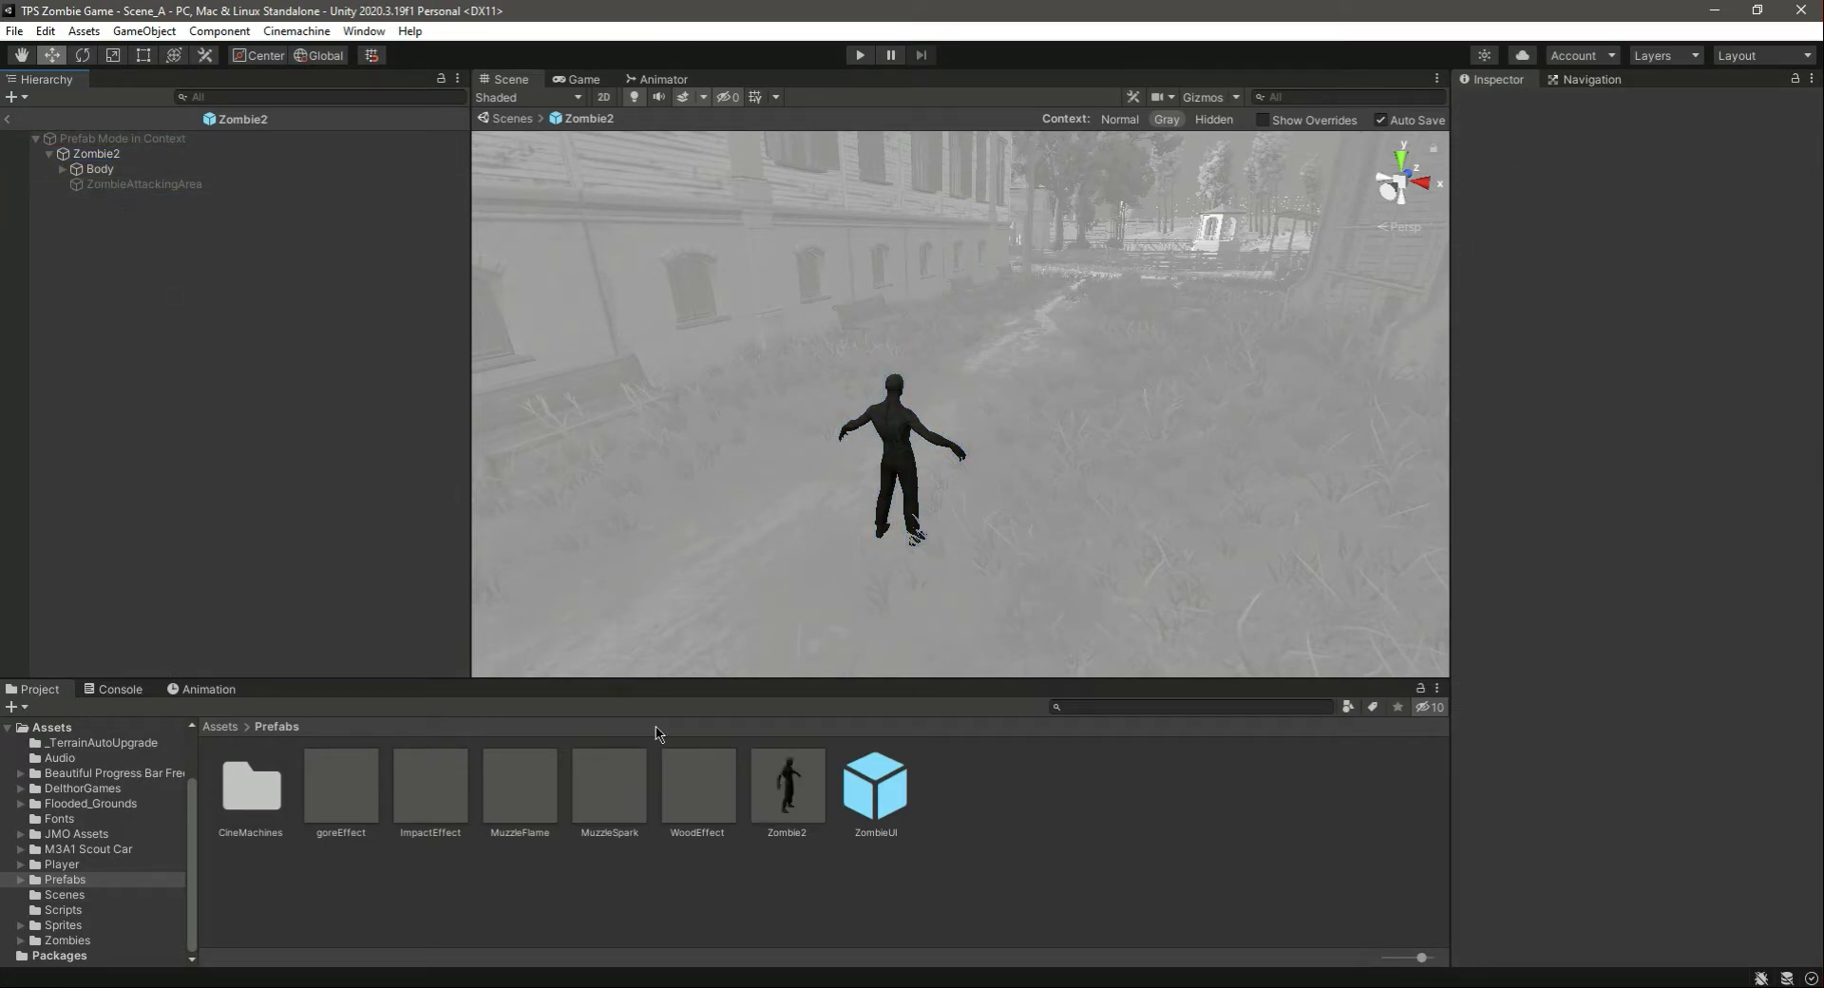
Add the new ZombieUI prefab as a child of the Zombie2 prefab root, unpack it completely and return to the scene
{"action": "left_click_drag", "start_coordinate": [877, 808], "coordinate": [111, 156]}
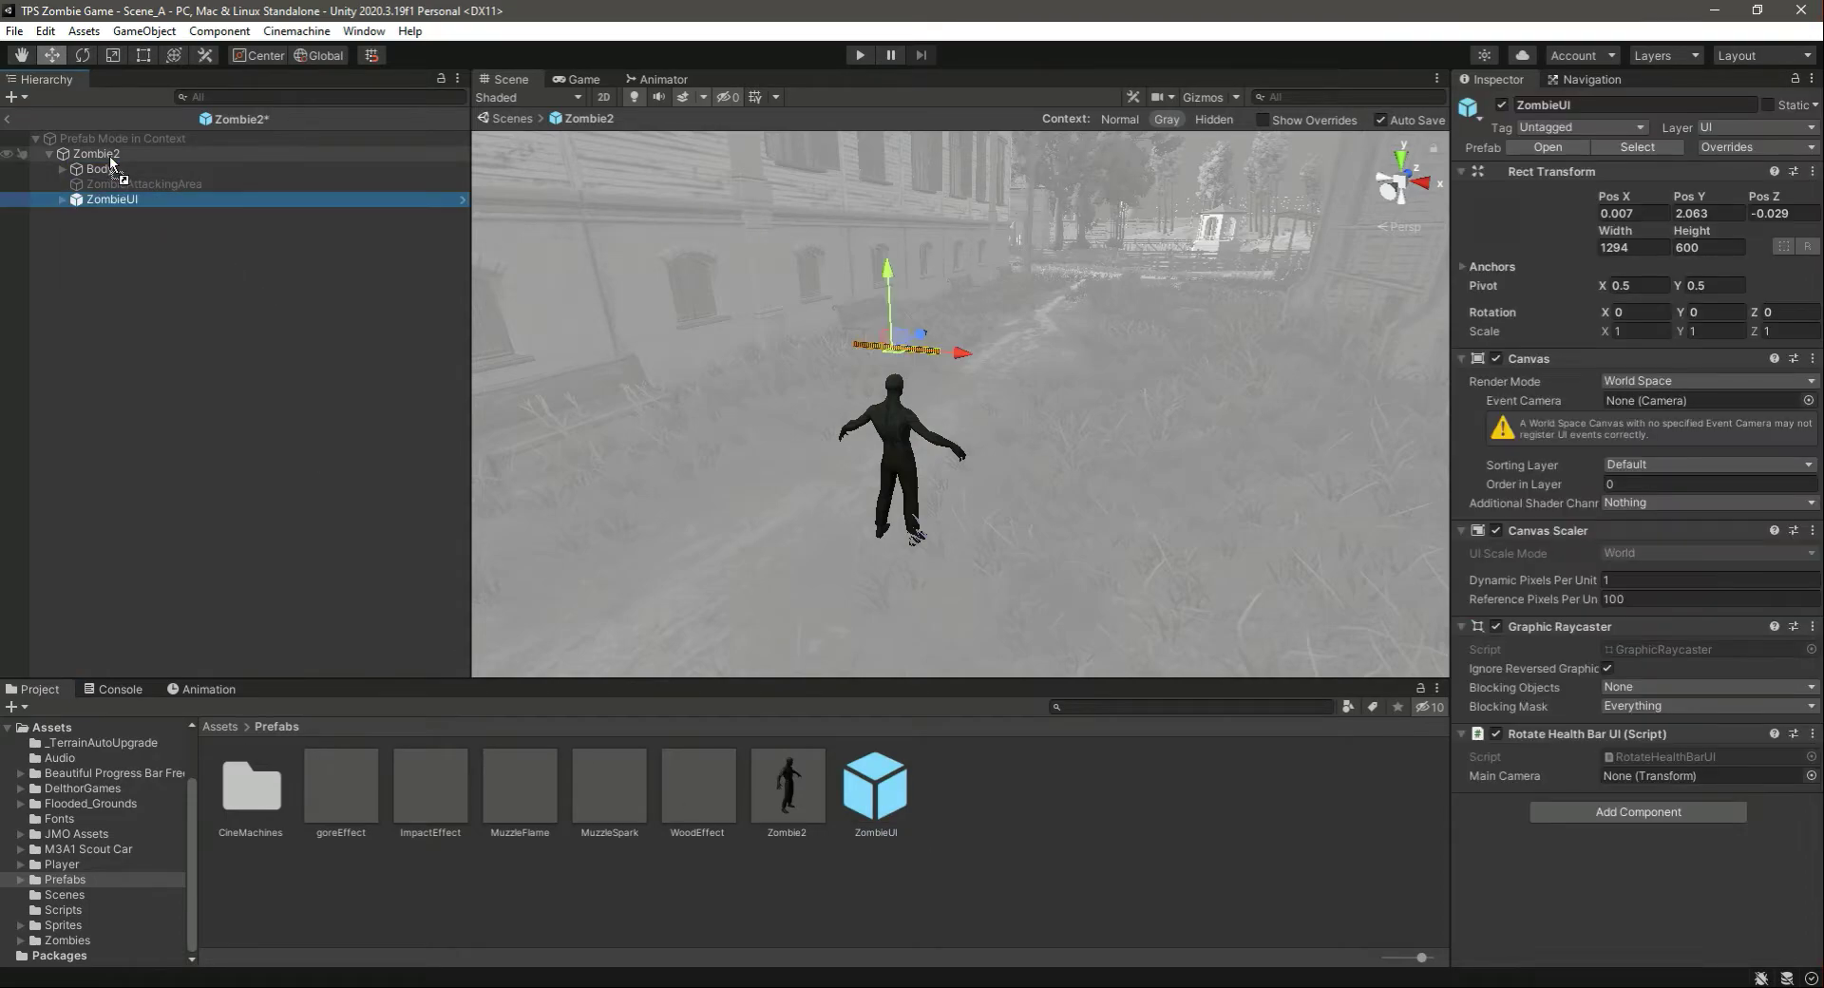
{"action": "right_click", "coordinate": [137, 203]}
{"action": "mouse_move", "coordinate": [251, 432]}
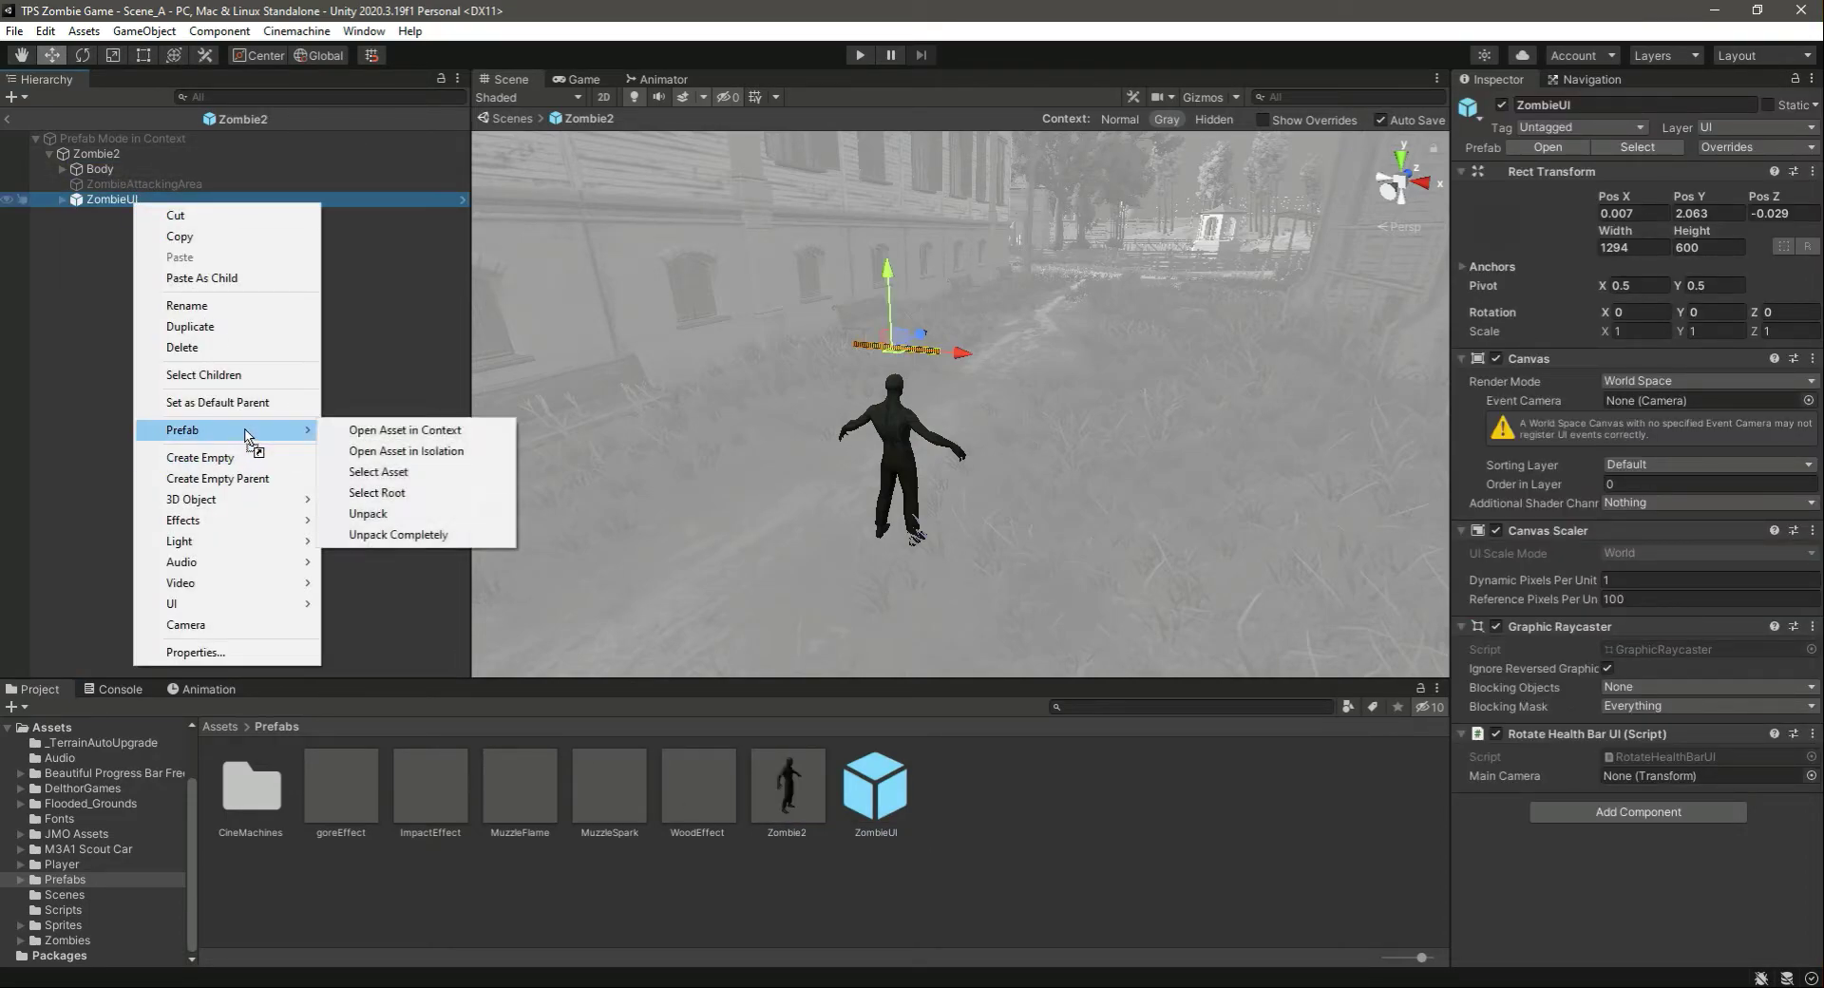
{"action": "left_click", "coordinate": [407, 535]}
{"action": "left_click", "coordinate": [104, 158]}
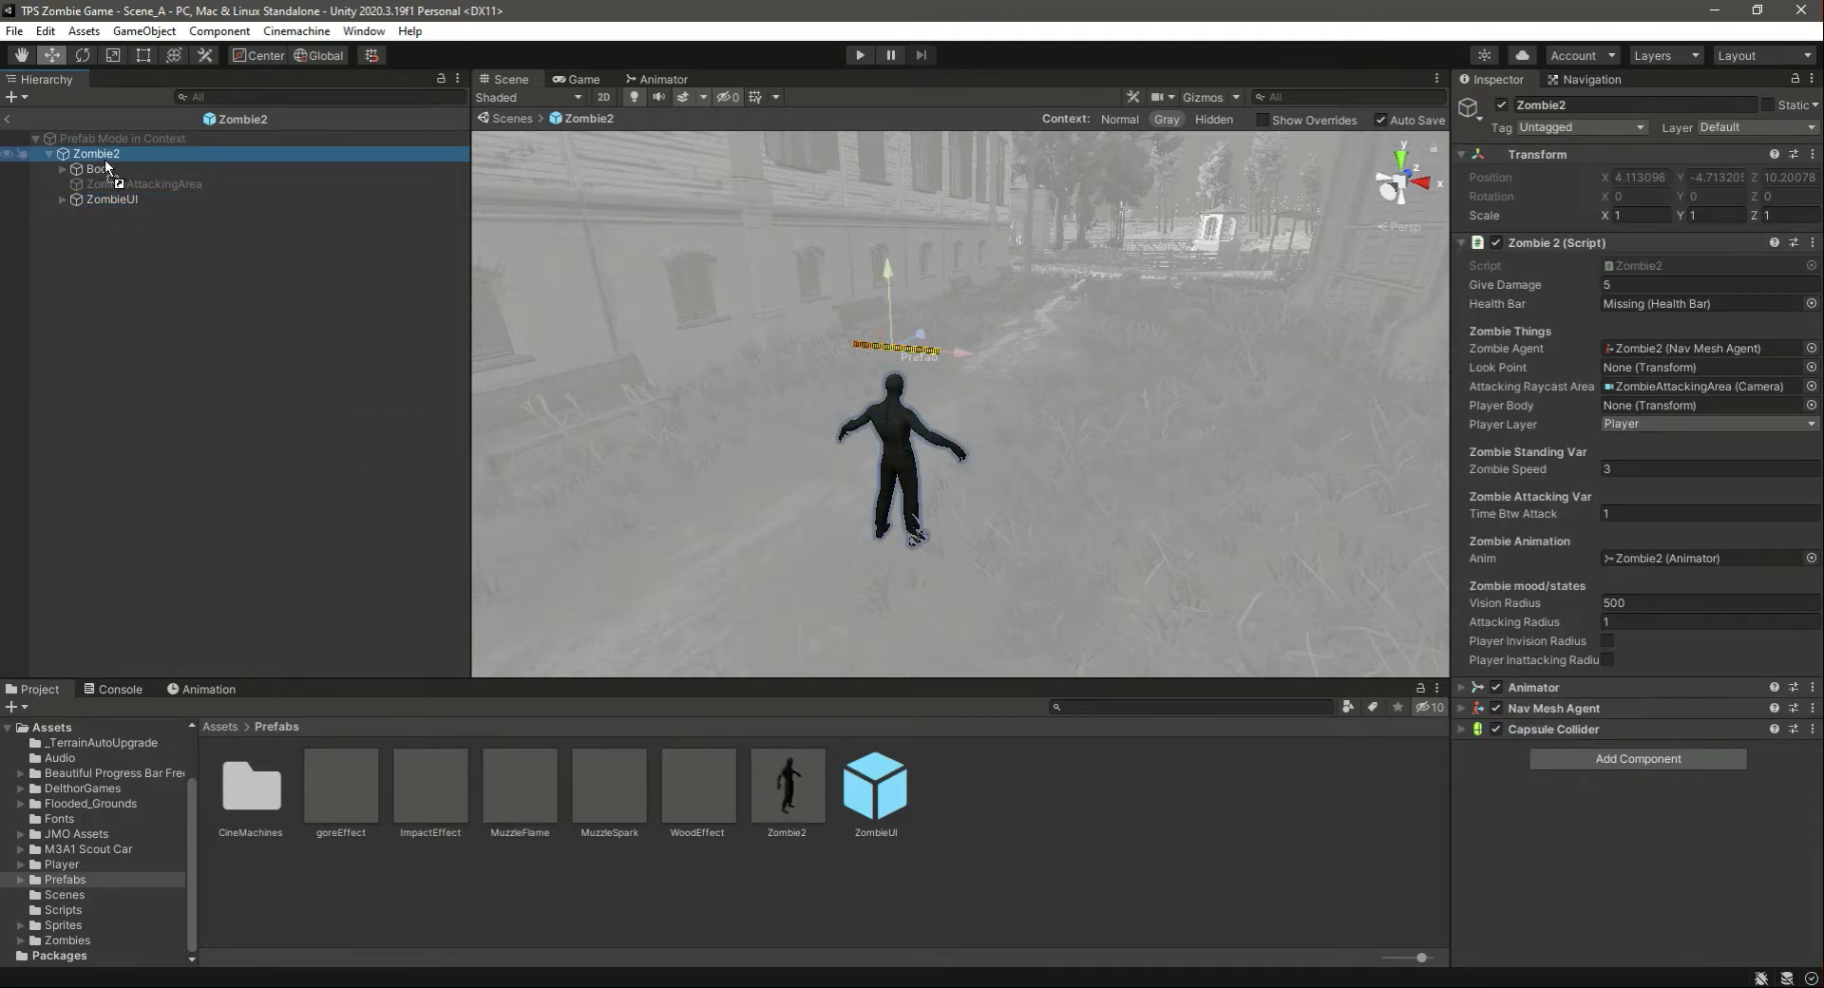
{"action": "left_click", "coordinate": [134, 200]}
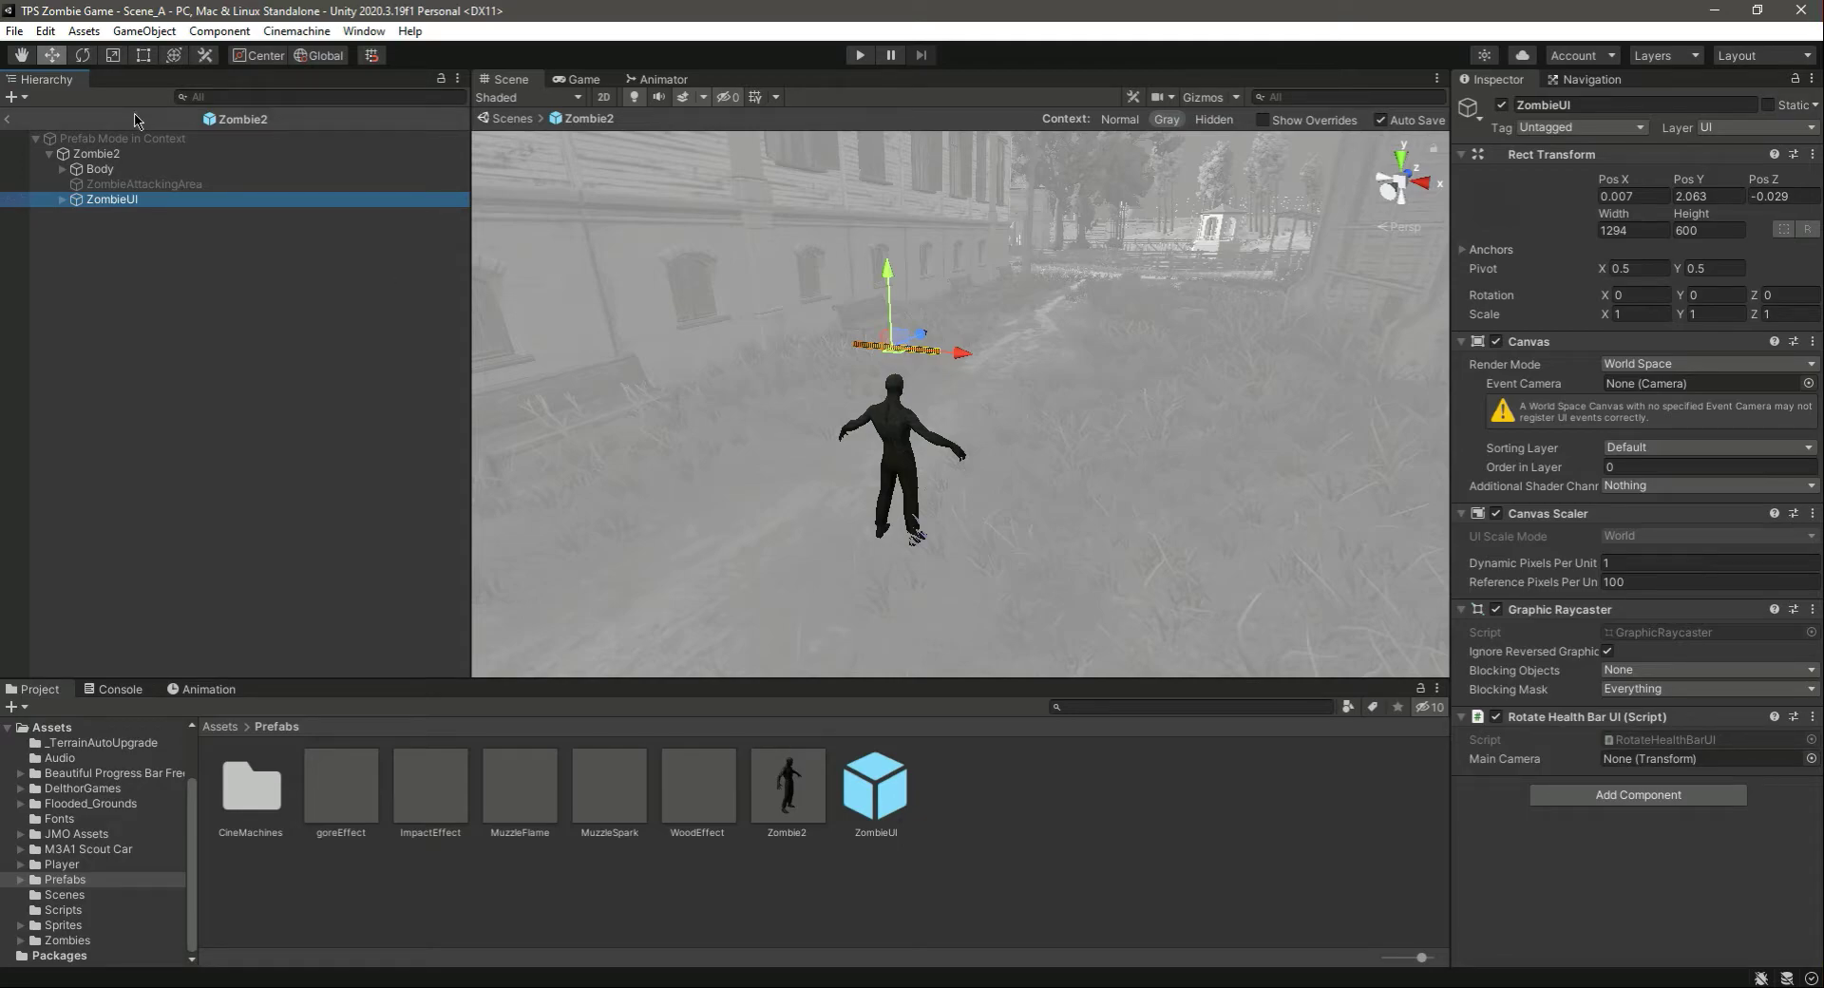
{"action": "left_click", "coordinate": [6, 120]}
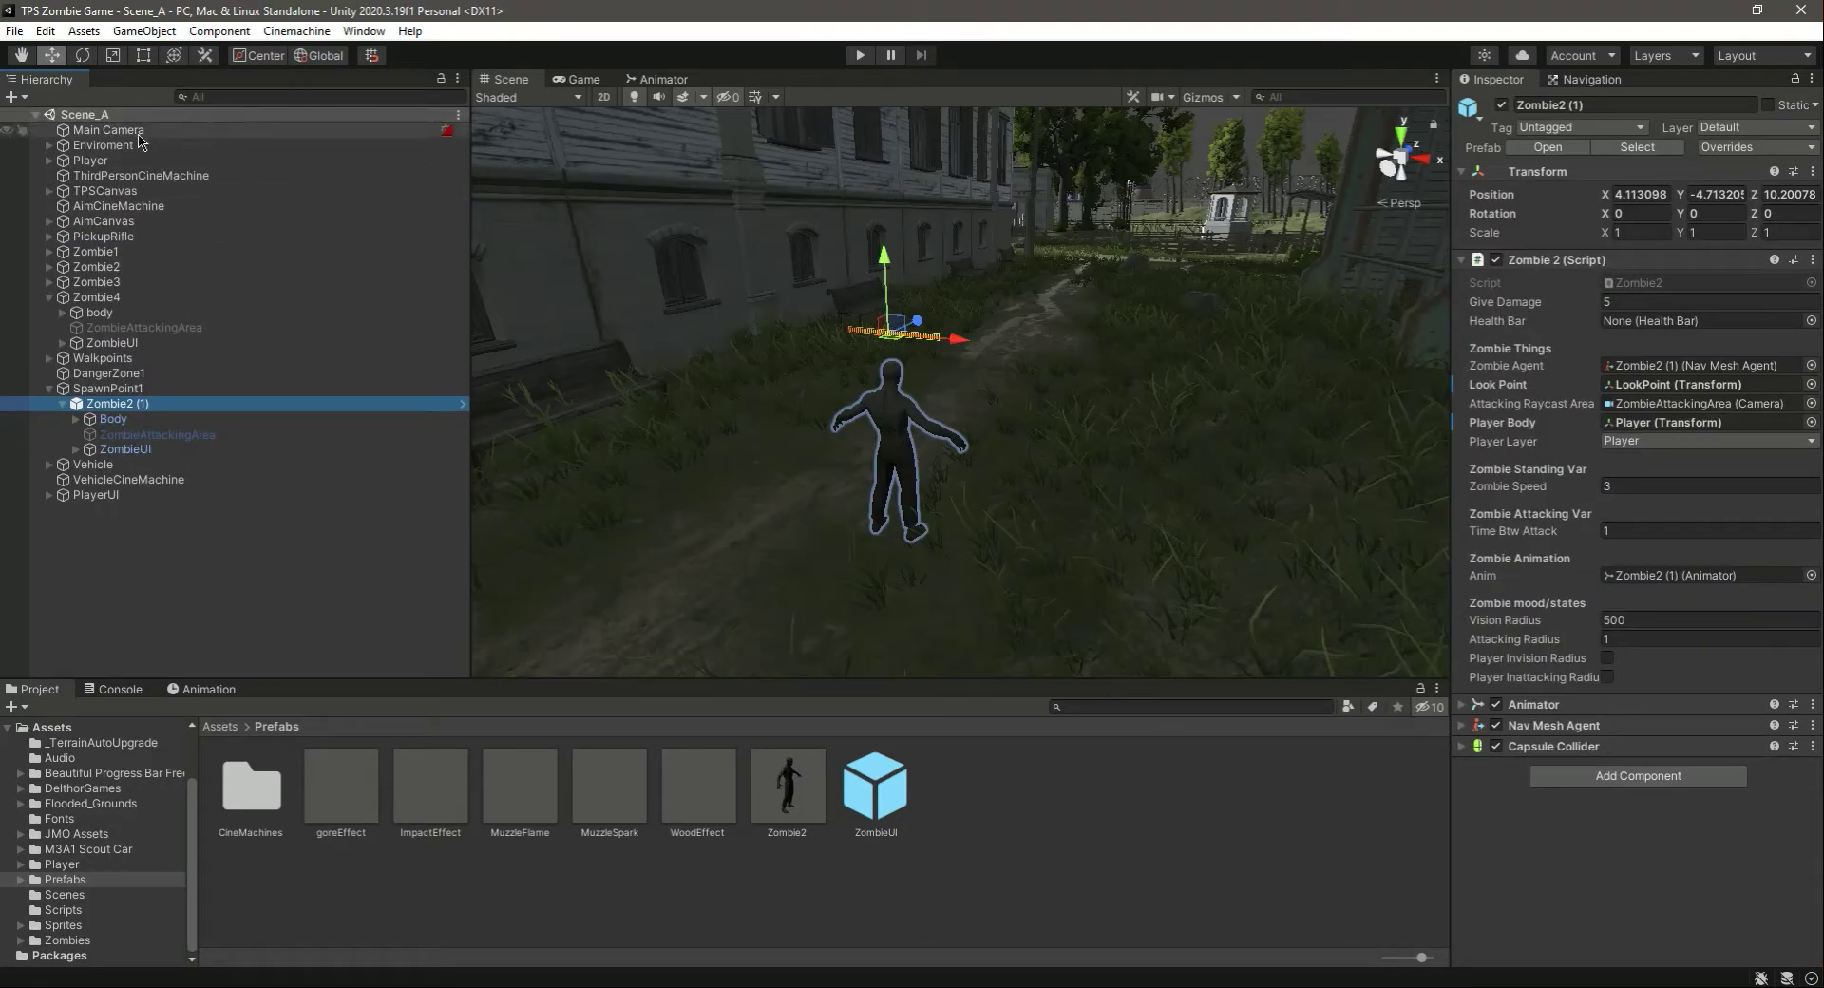
Assign Main Camera to the Rotate Health Bar UI script on Zombie2 (1)'s ZombieUI, save the scene and collapse SpawnPoint1
{"action": "left_click", "coordinate": [124, 449]}
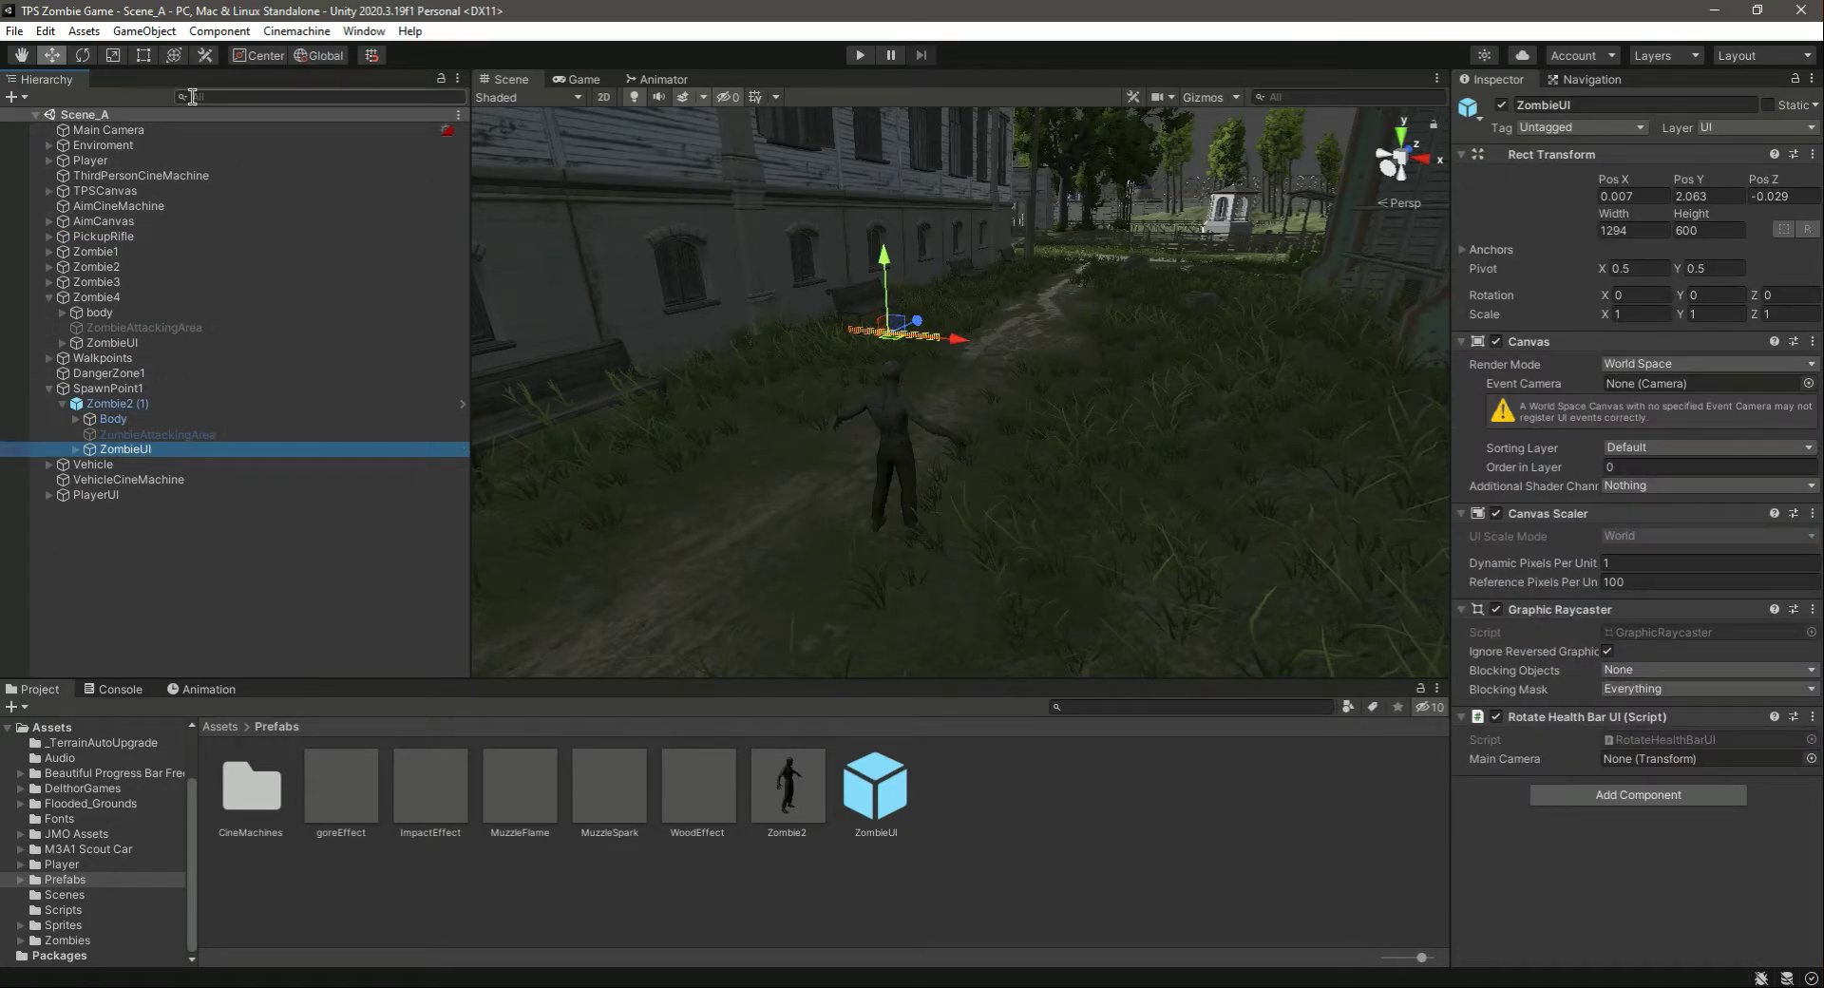
{"action": "left_click_drag", "start_coordinate": [108, 129], "coordinate": [1701, 758]}
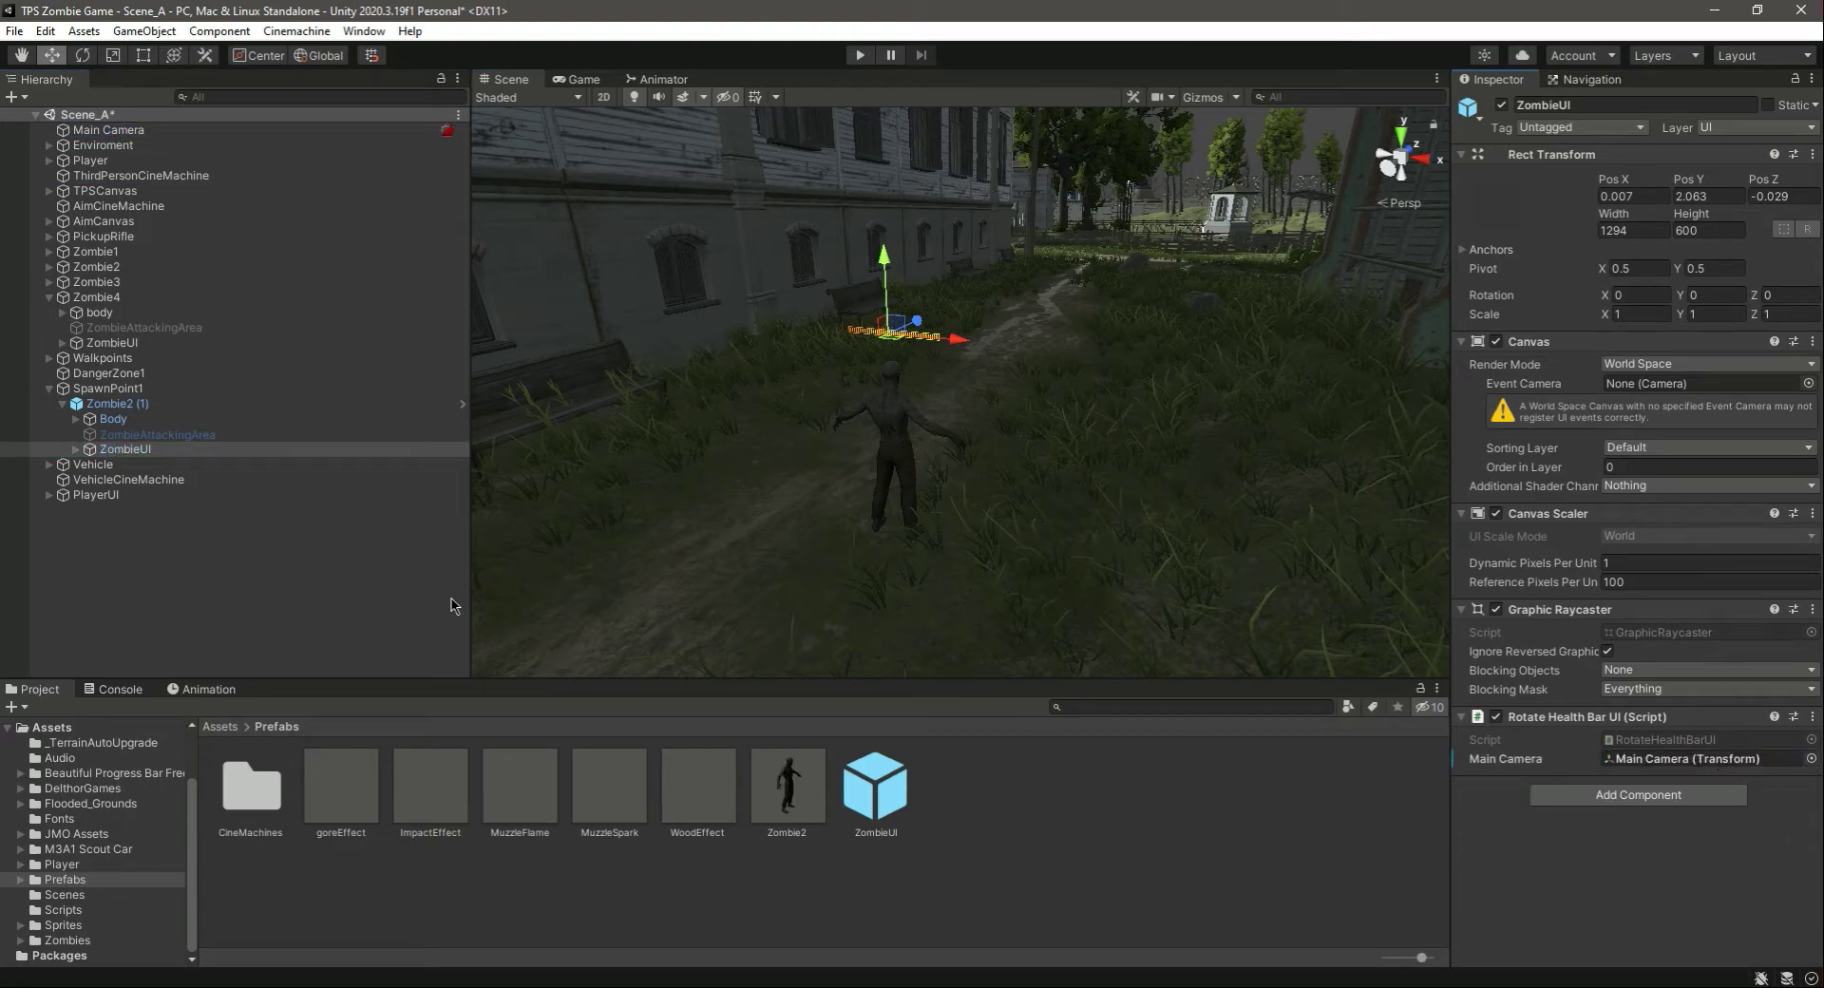
{"action": "key", "text": "ctrl+s"}
{"action": "left_click", "coordinate": [48, 388]}
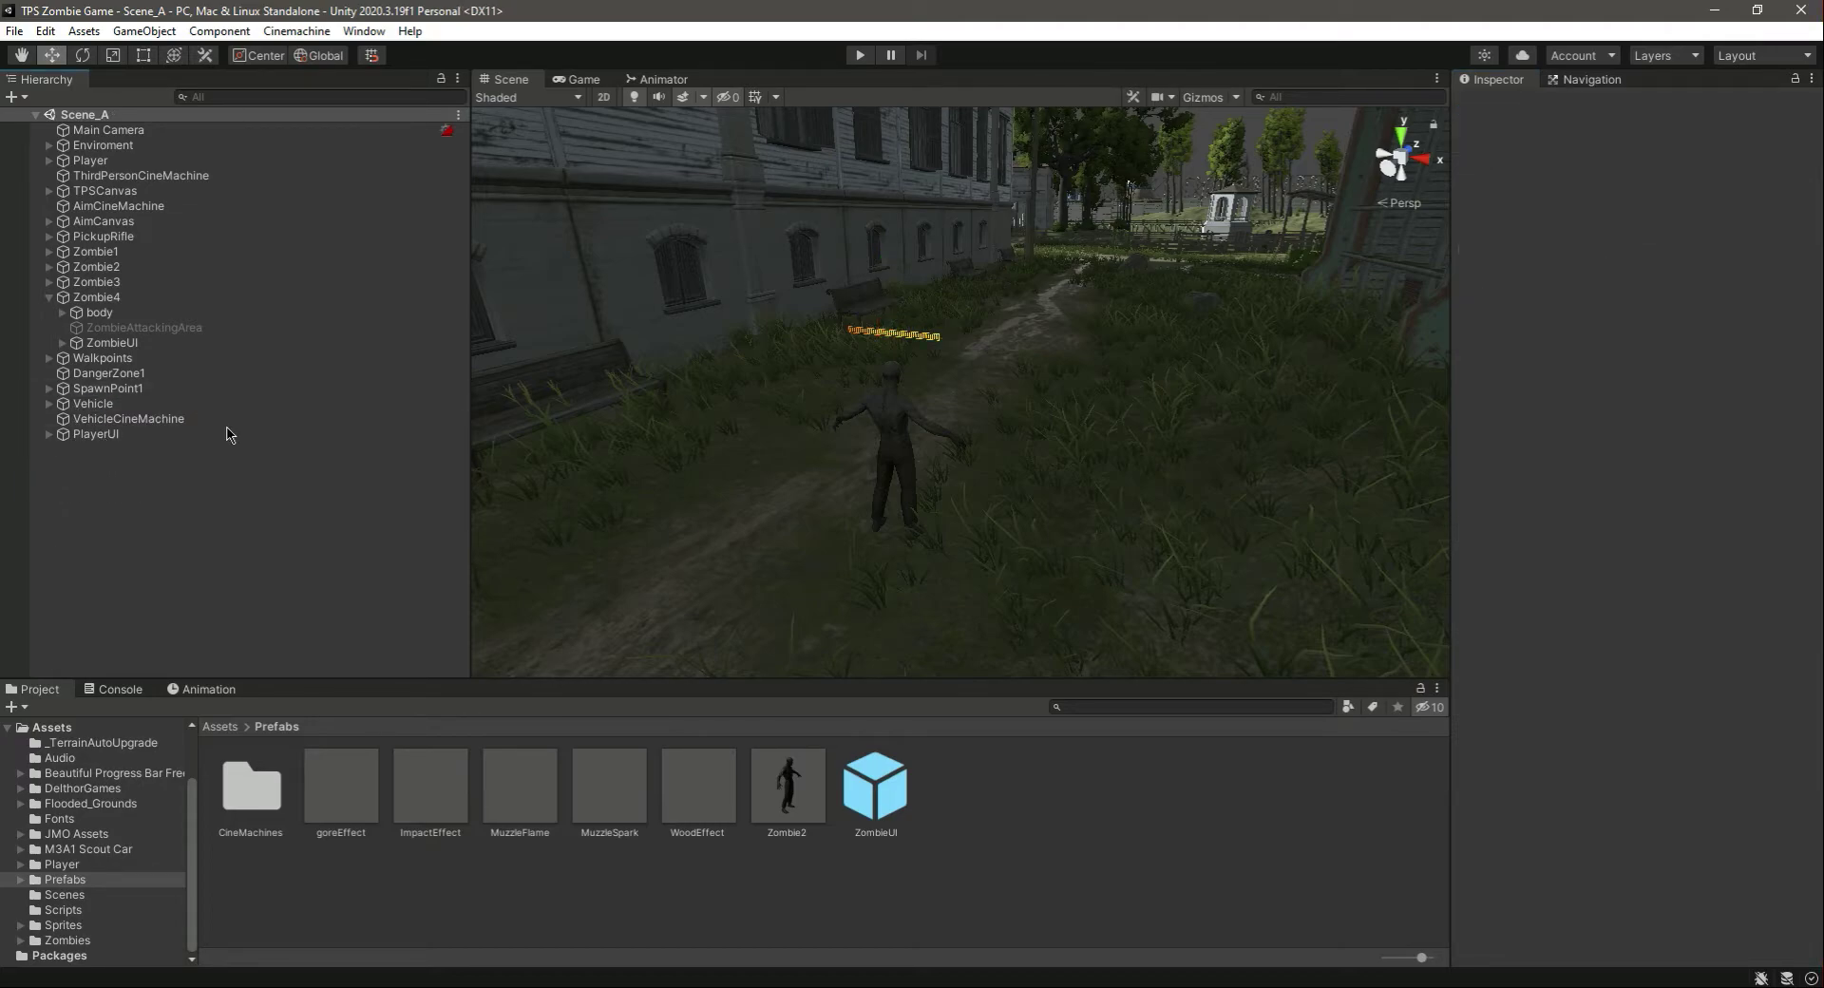
Play-test the scene, running the player past the zombies to check their health bars
{"action": "left_click", "coordinate": [855, 57]}
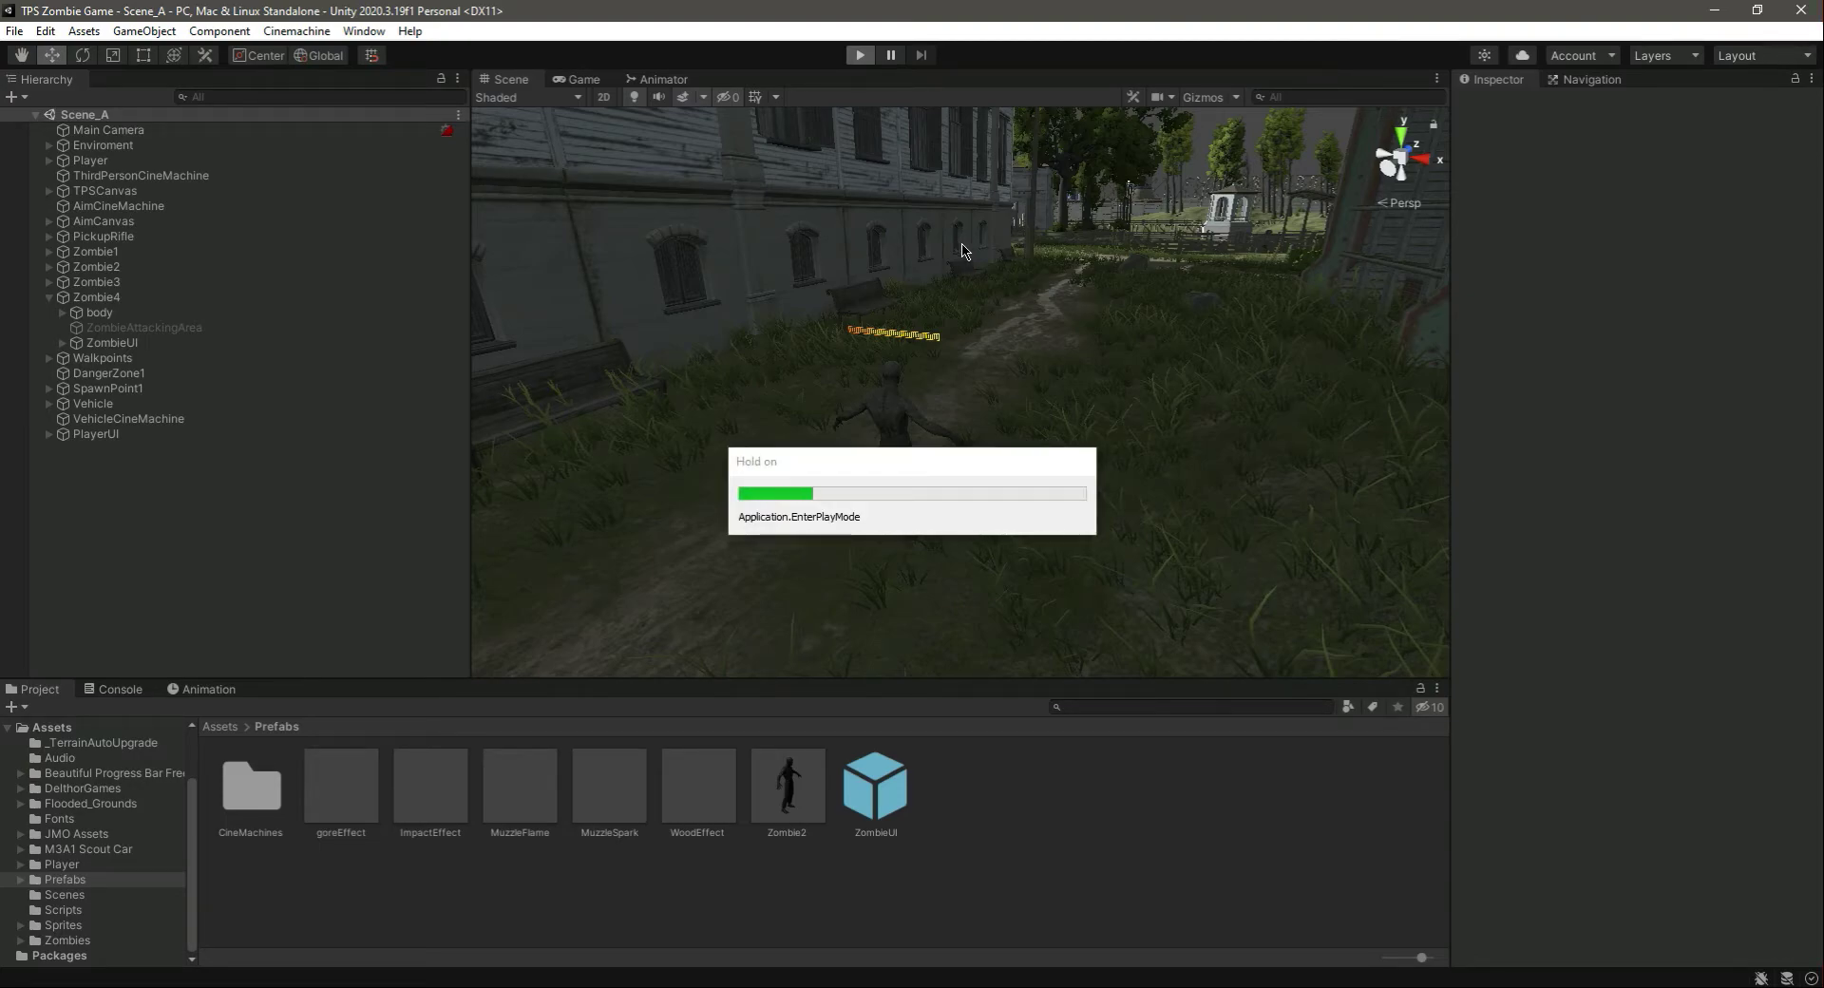
{"action": "key", "text": "w"}
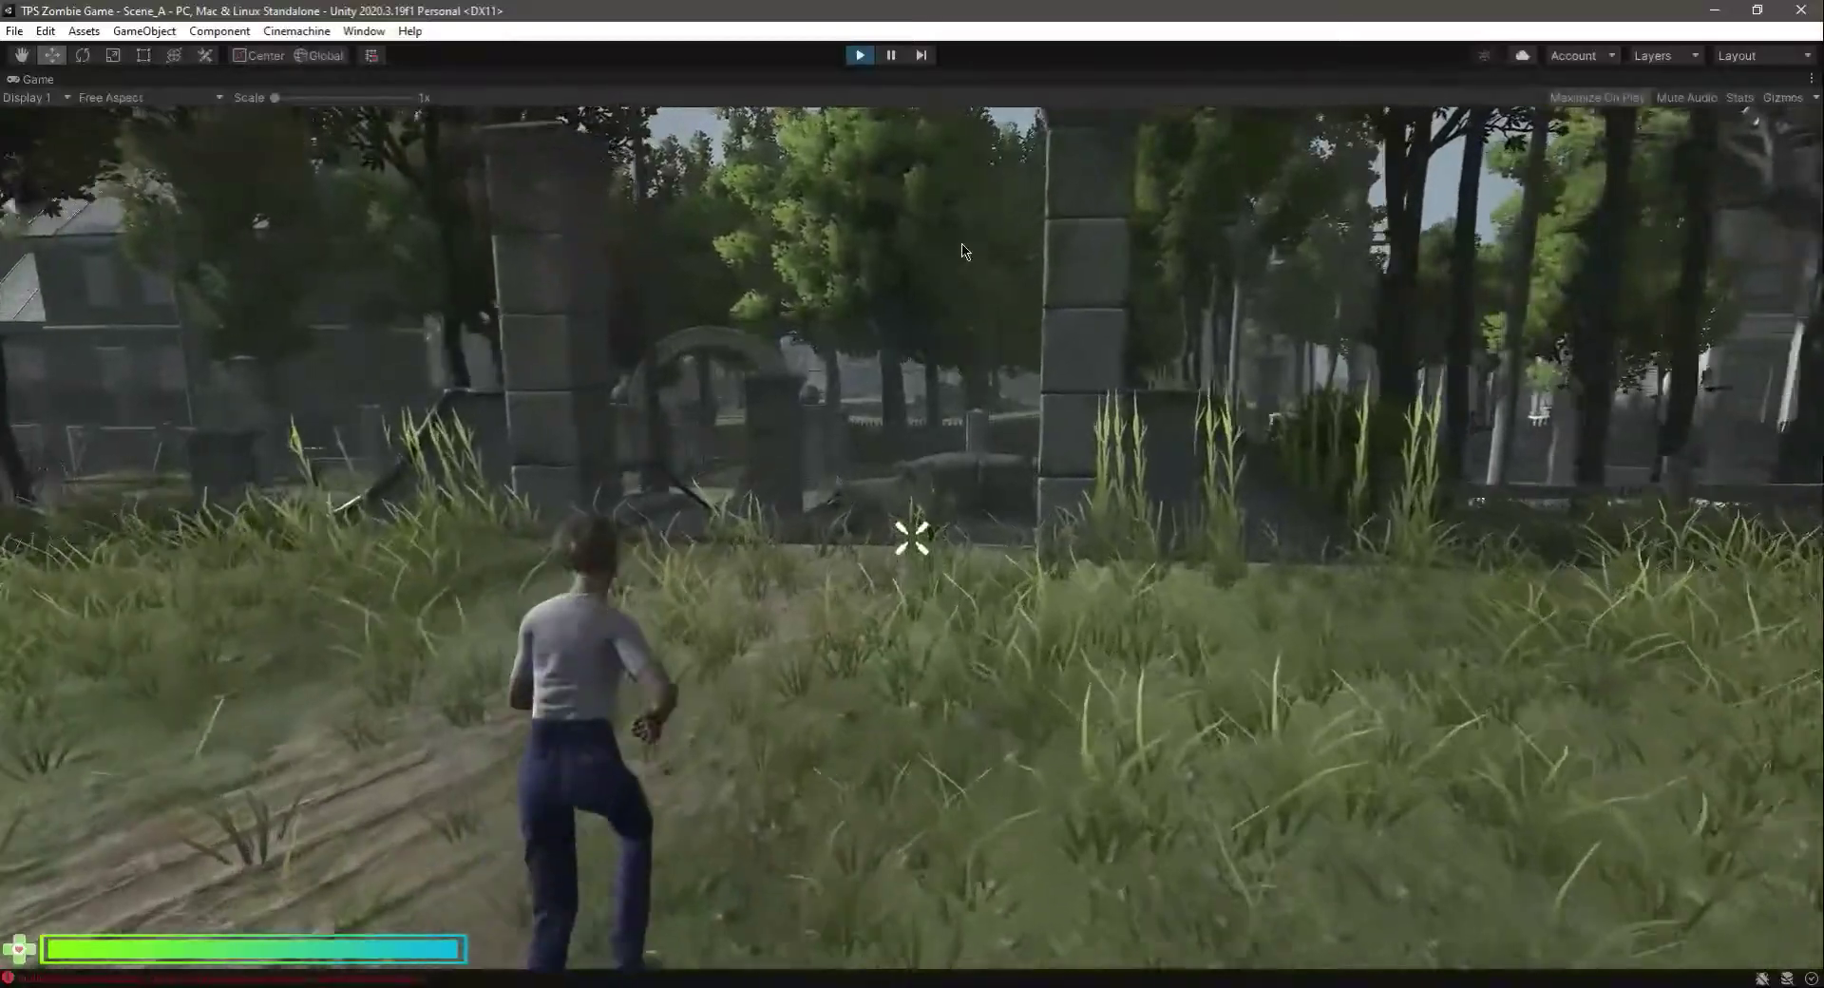
{"action": "key", "text": "w"}
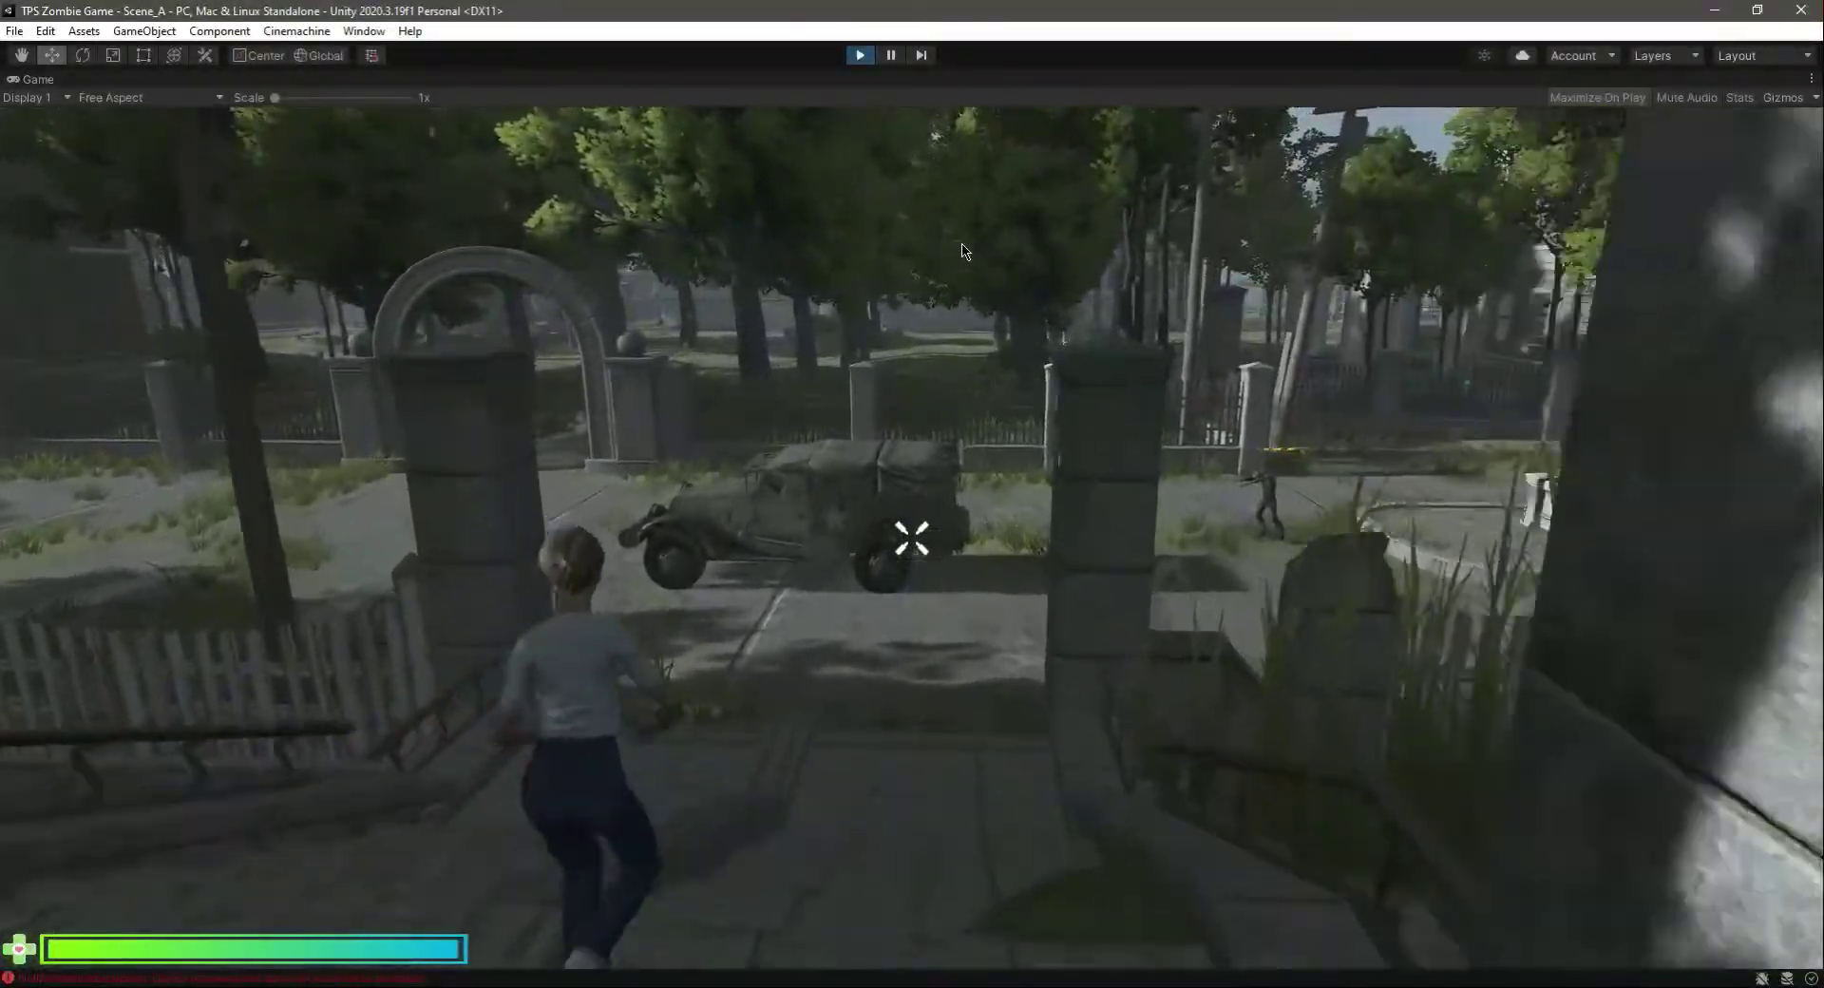
{"action": "key", "text": "w"}
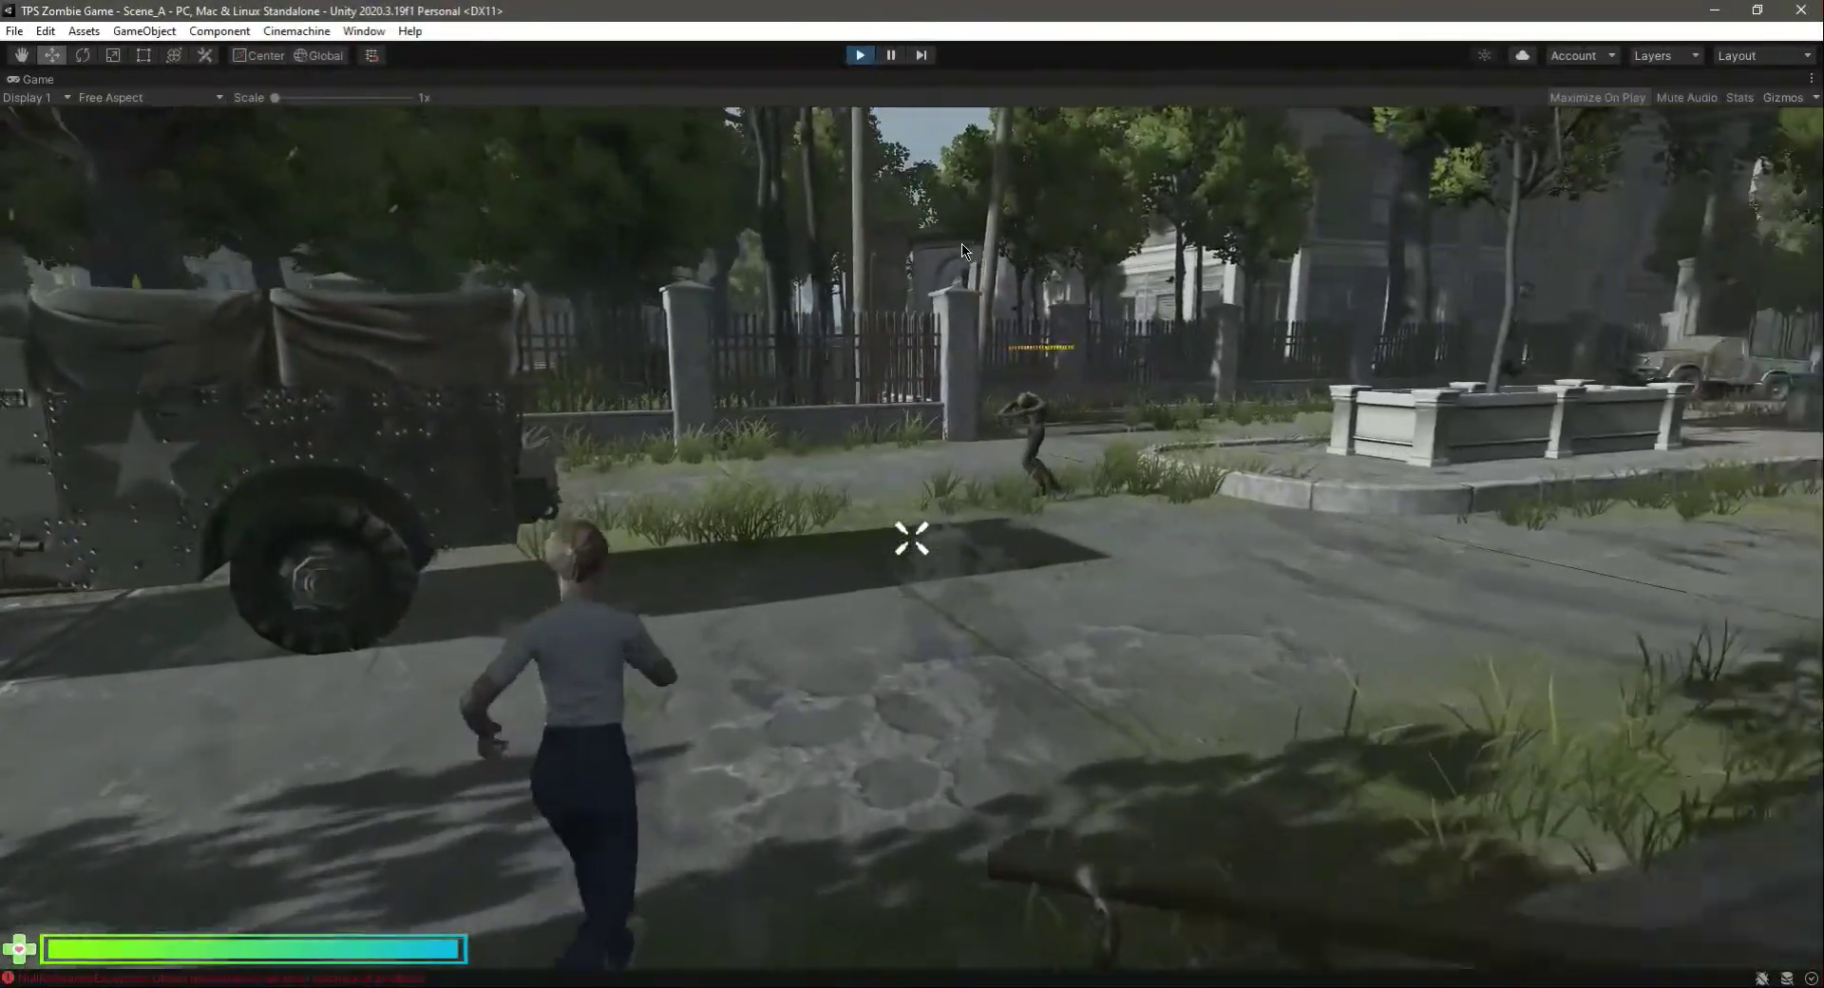
{"action": "key", "text": "w"}
{"action": "key", "text": "w"}
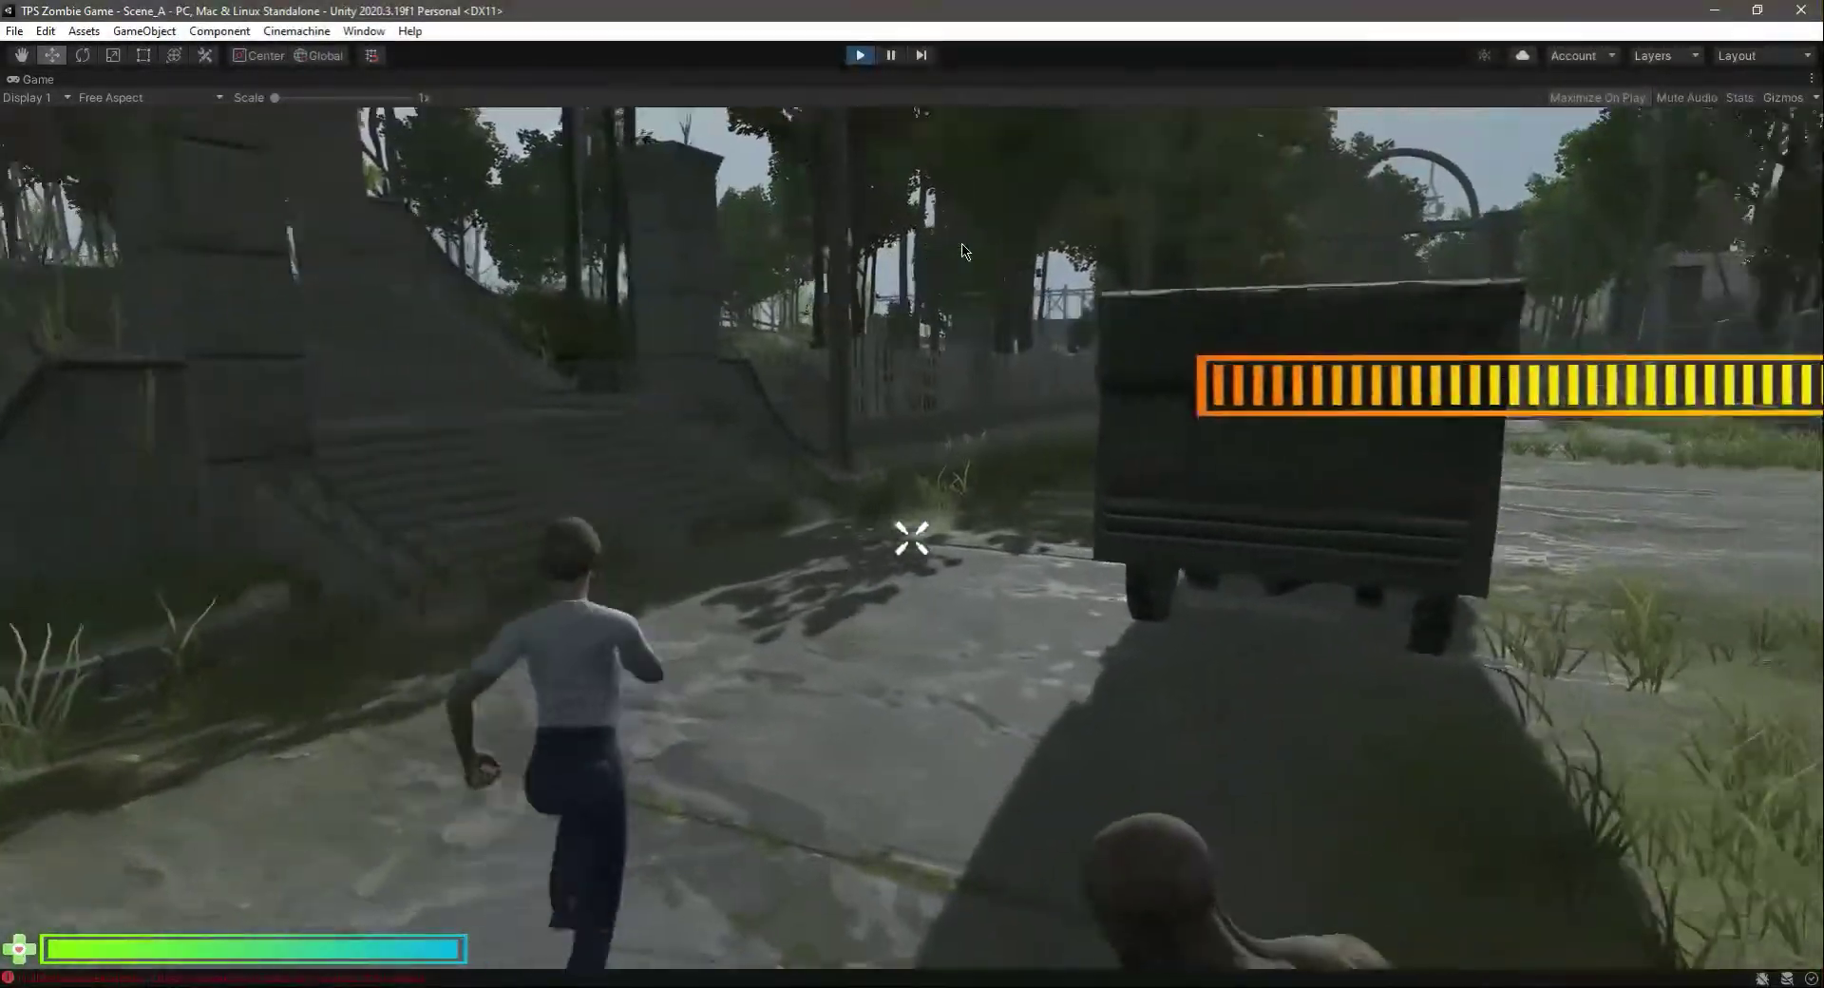
{"action": "key", "text": "w"}
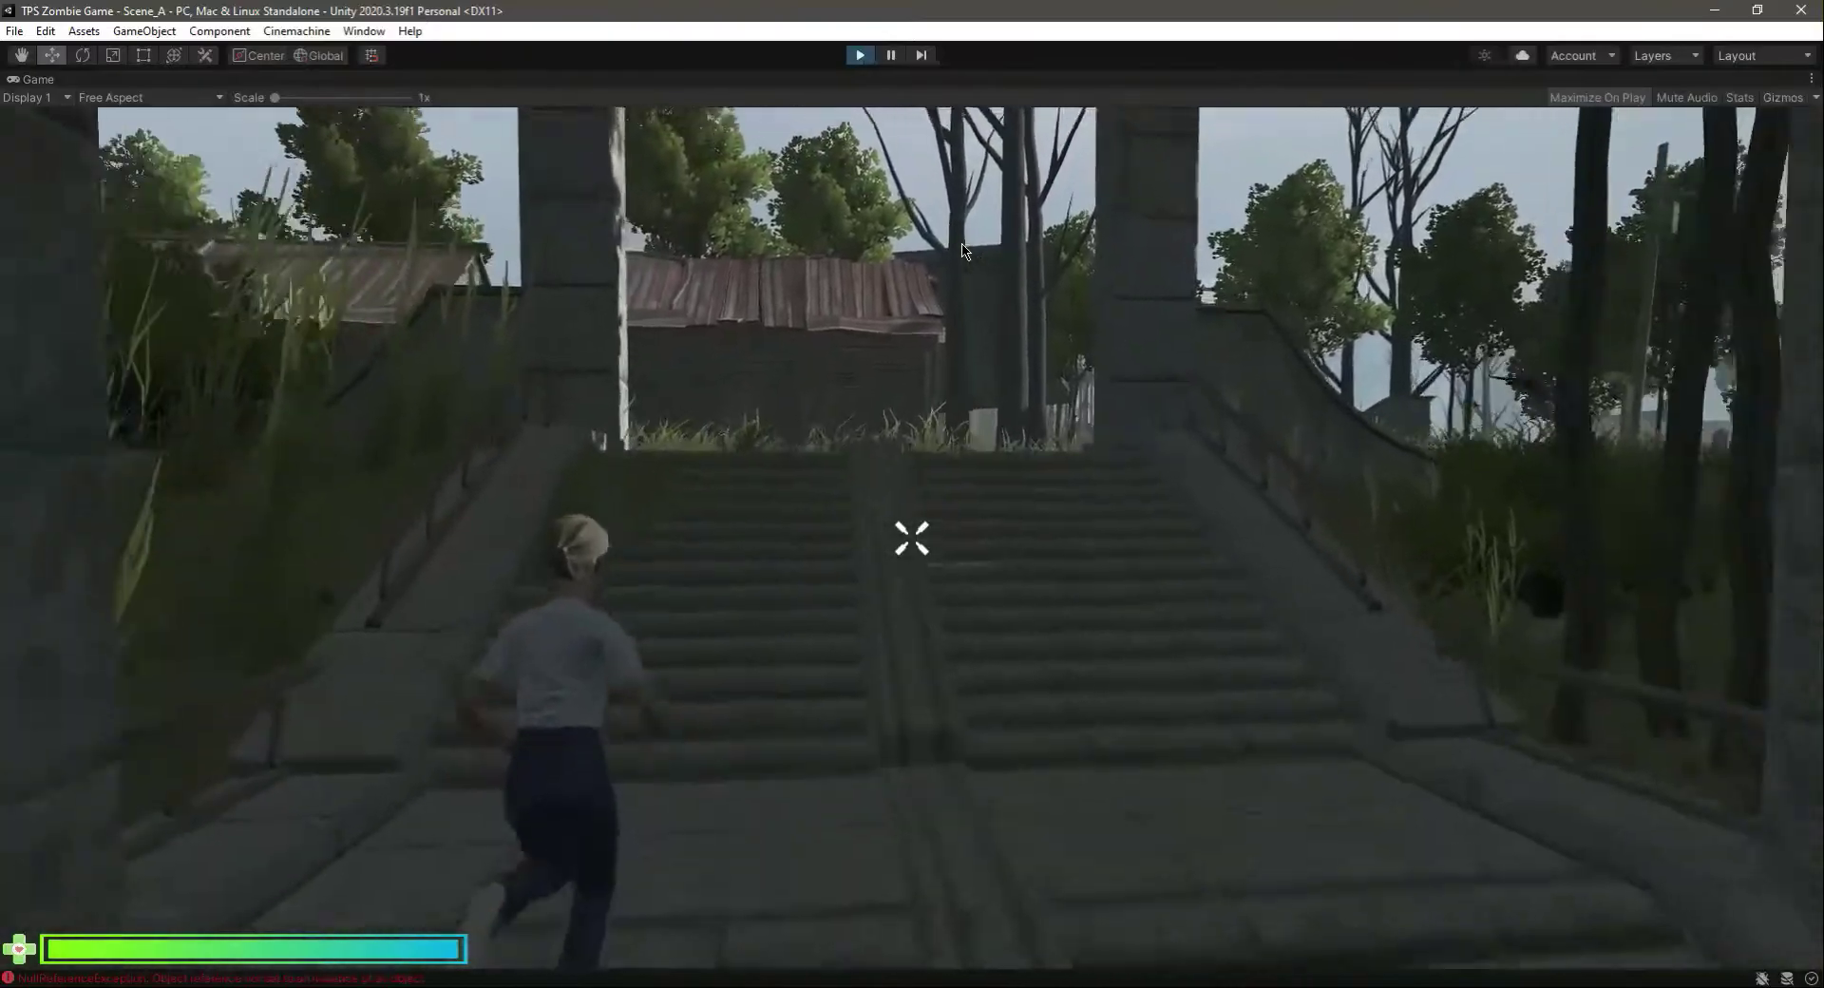
{"action": "key", "text": "w"}
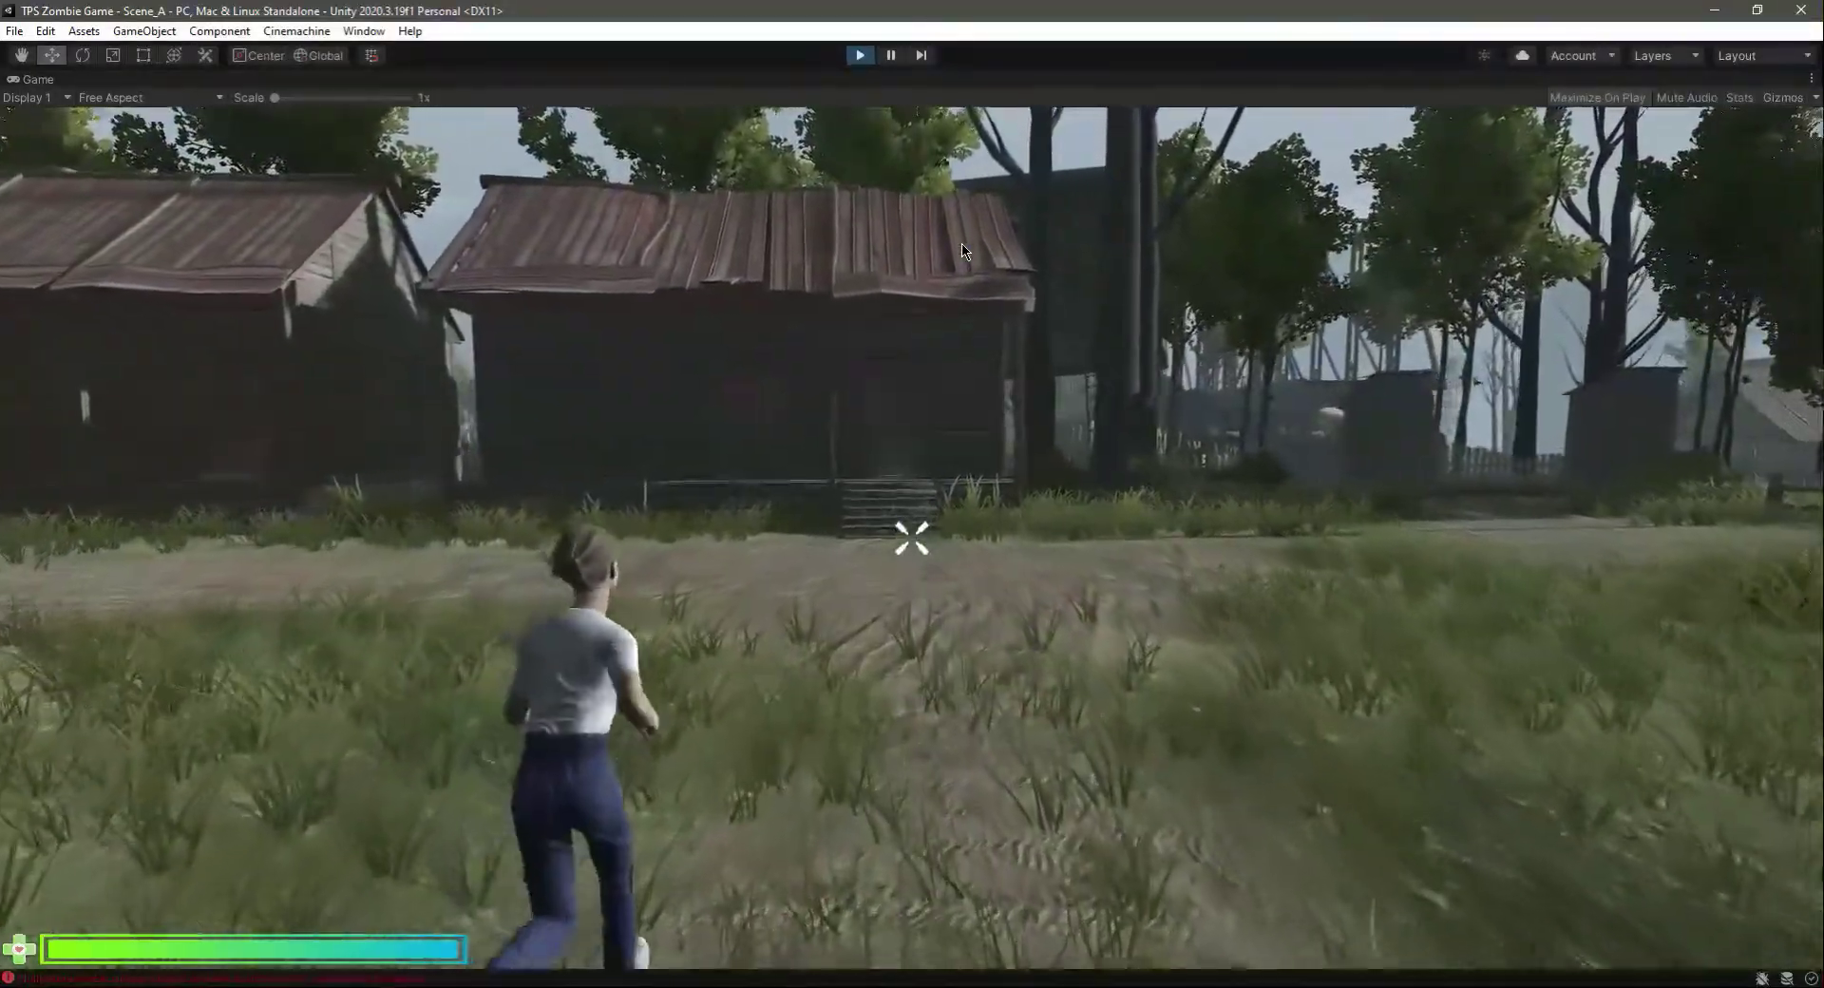
{"action": "key", "text": "w"}
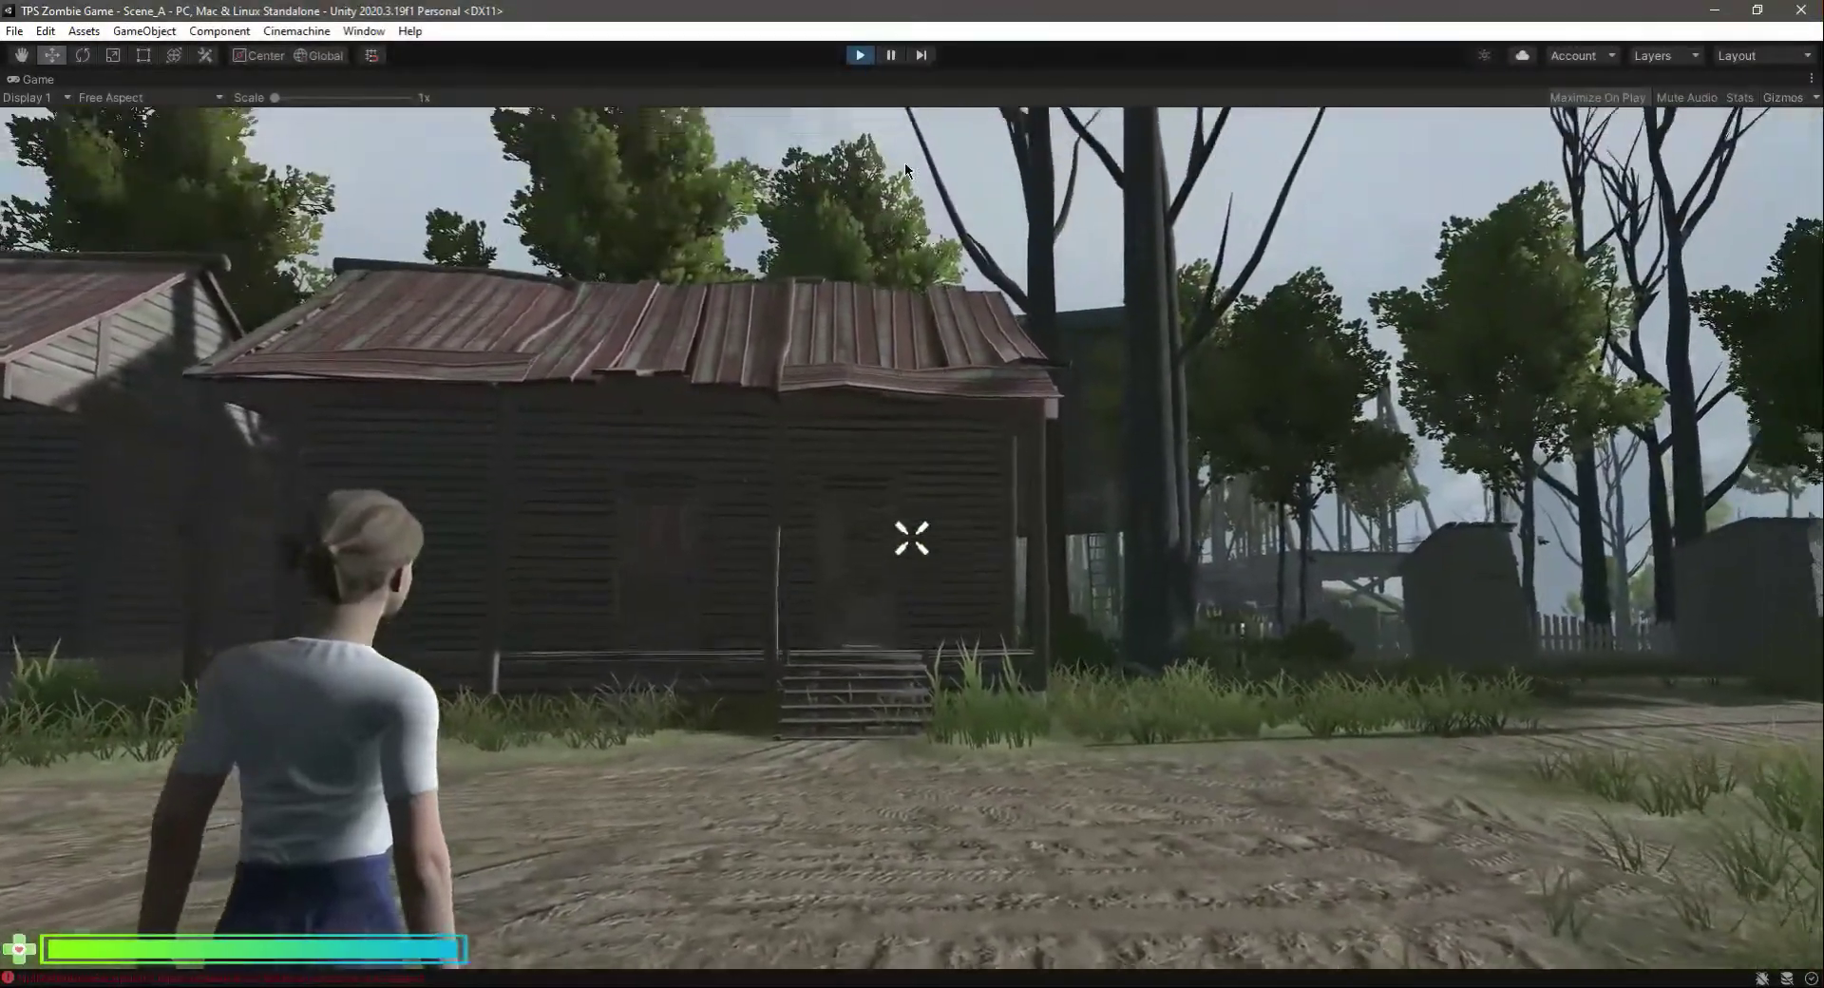
Stop the play test and examine the NullReferenceException errors in the console
{"action": "left_click", "coordinate": [859, 58]}
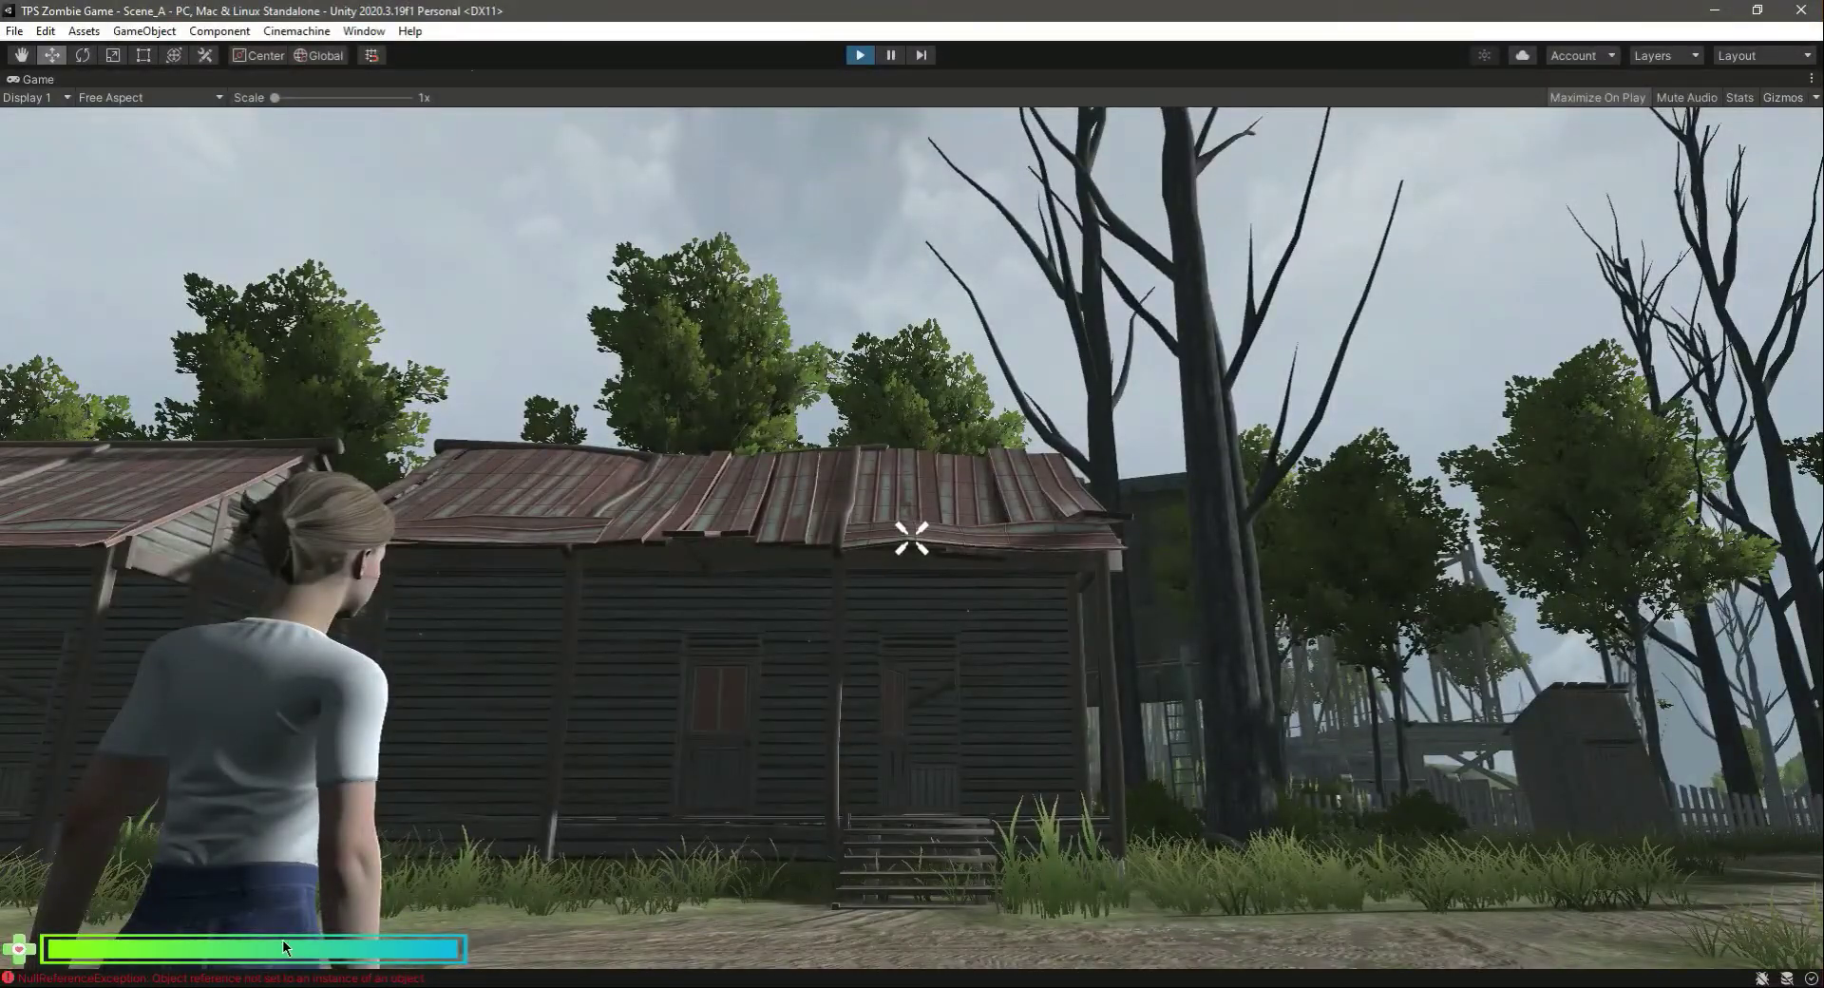
{"action": "key", "text": "ctrl+p"}
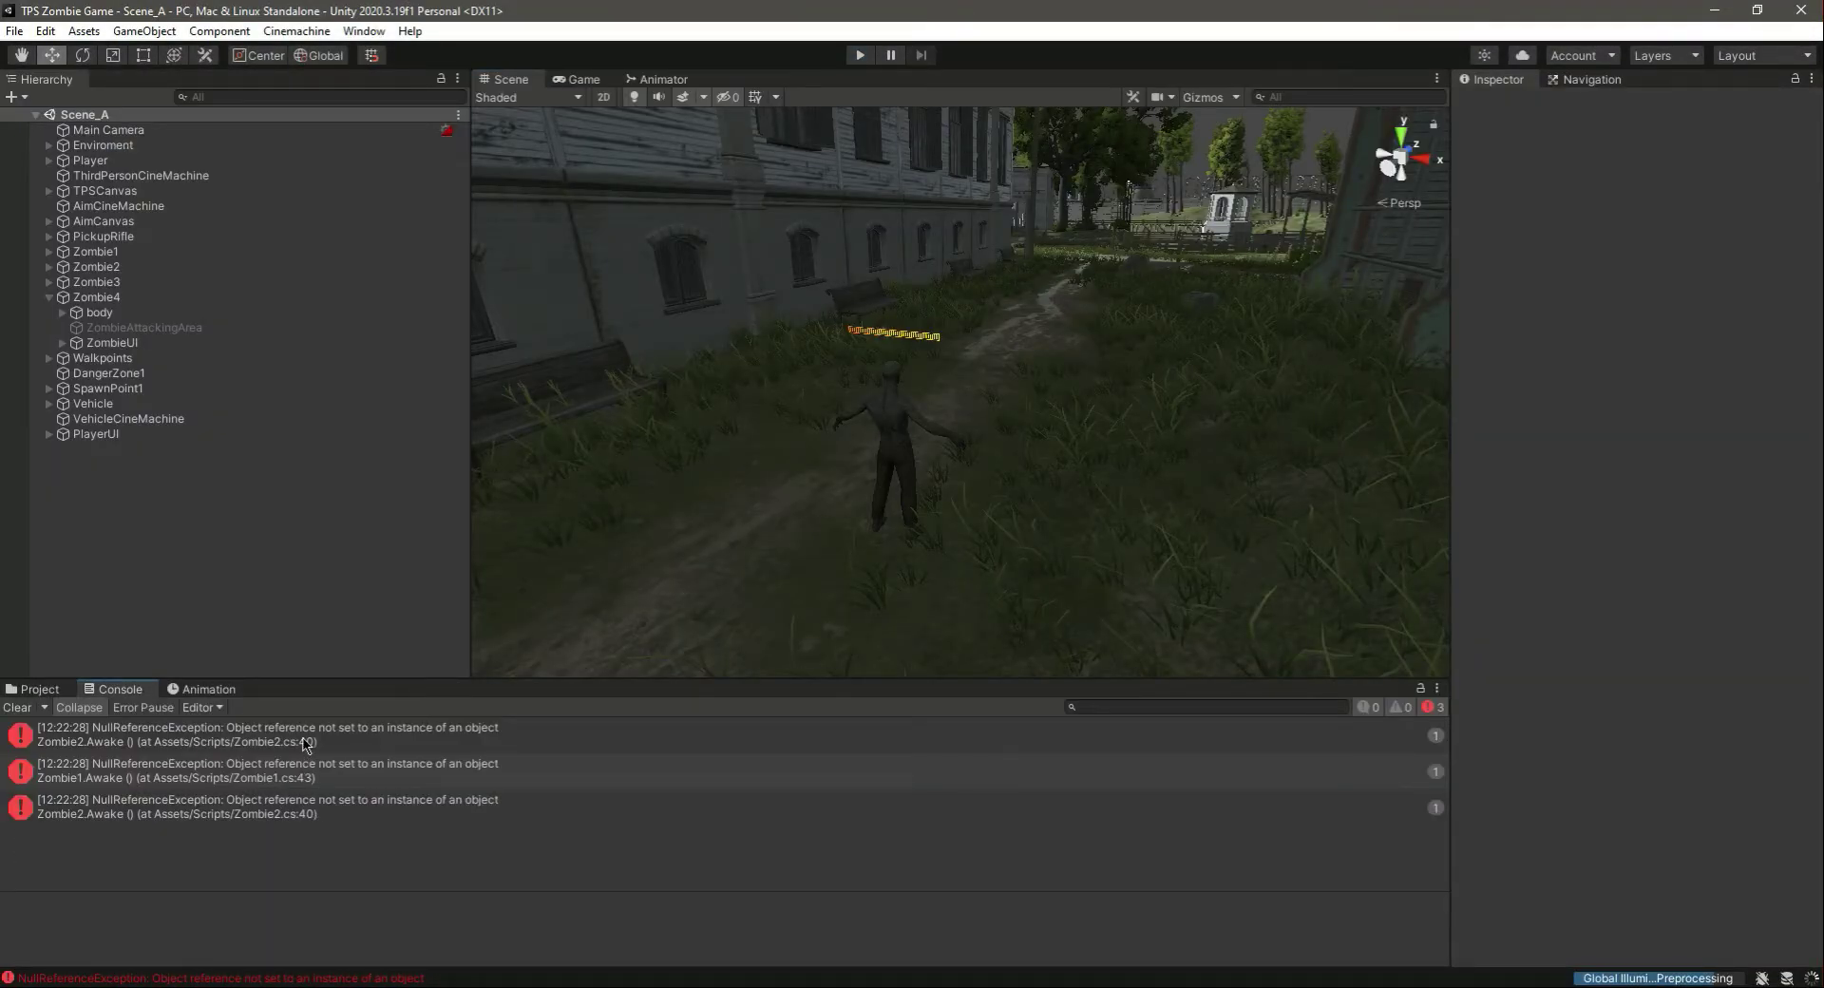
{"action": "left_click", "coordinate": [306, 745]}
{"action": "left_click", "coordinate": [323, 773]}
{"action": "left_click", "coordinate": [329, 808]}
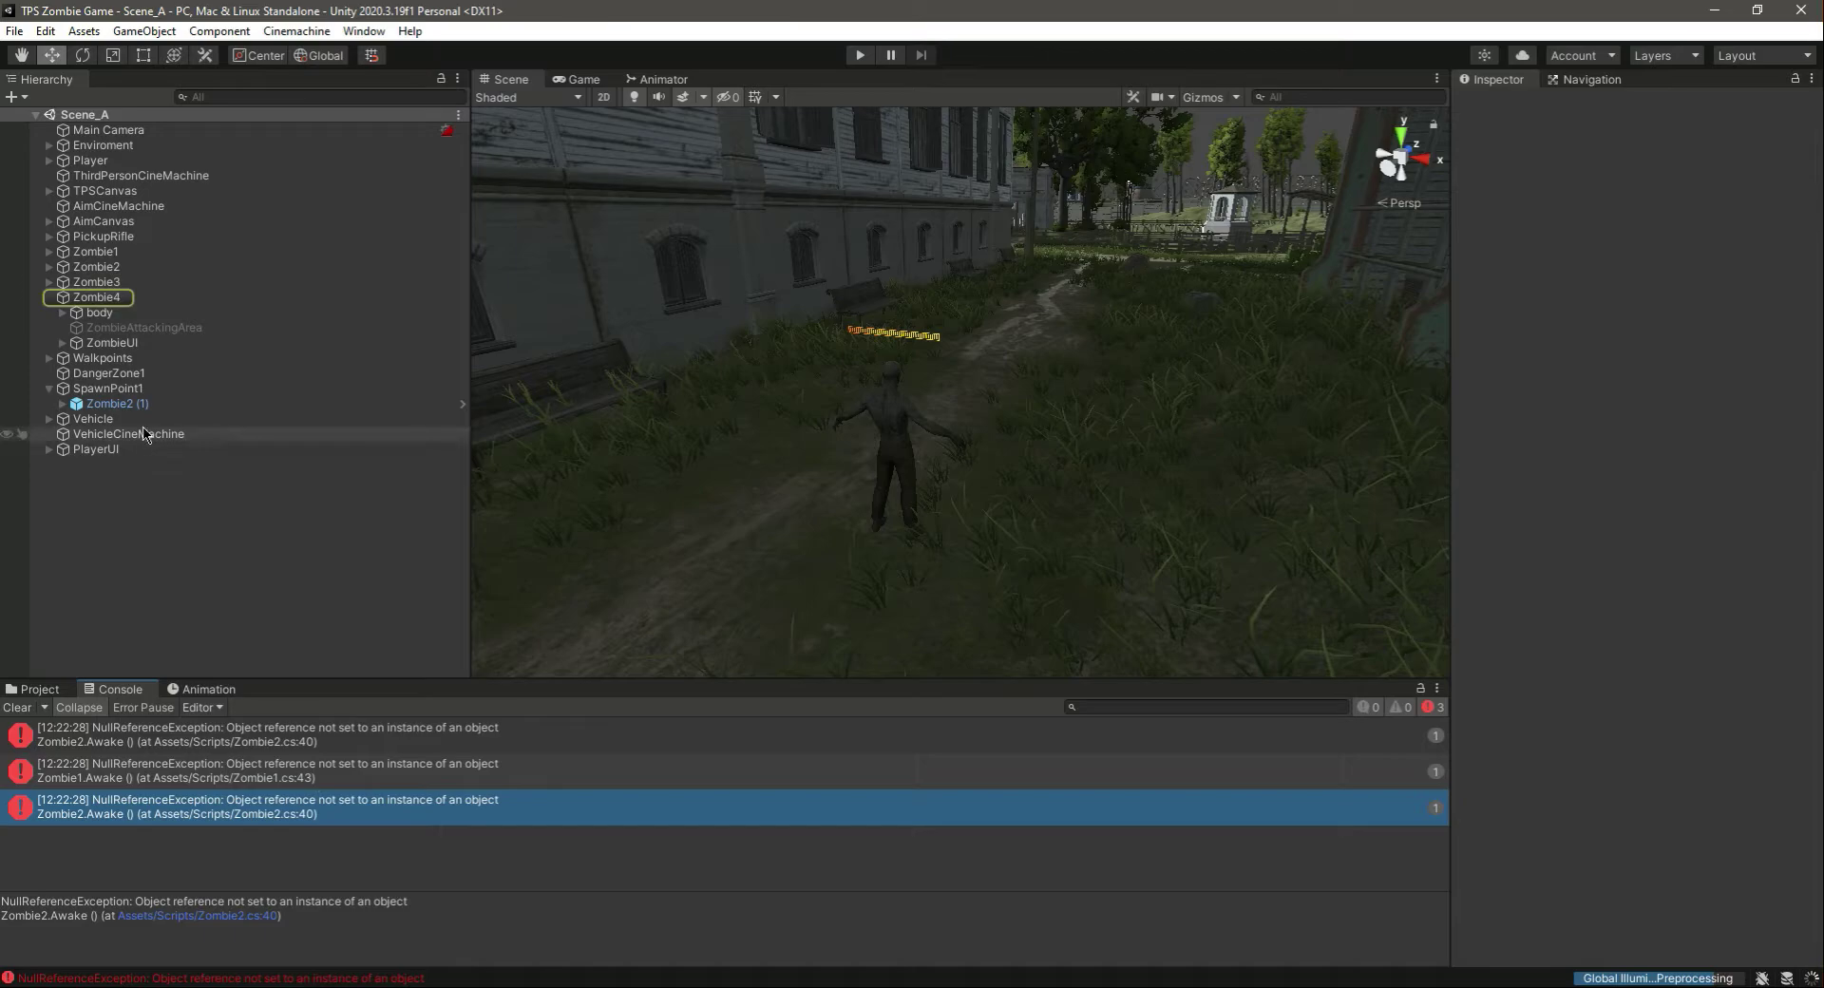
Assign the HealthBar under Zombie4's ZombieUI to the Health Bar field of Zombie4's Zombie 2 script and collapse Zombie4
{"action": "left_click", "coordinate": [86, 298]}
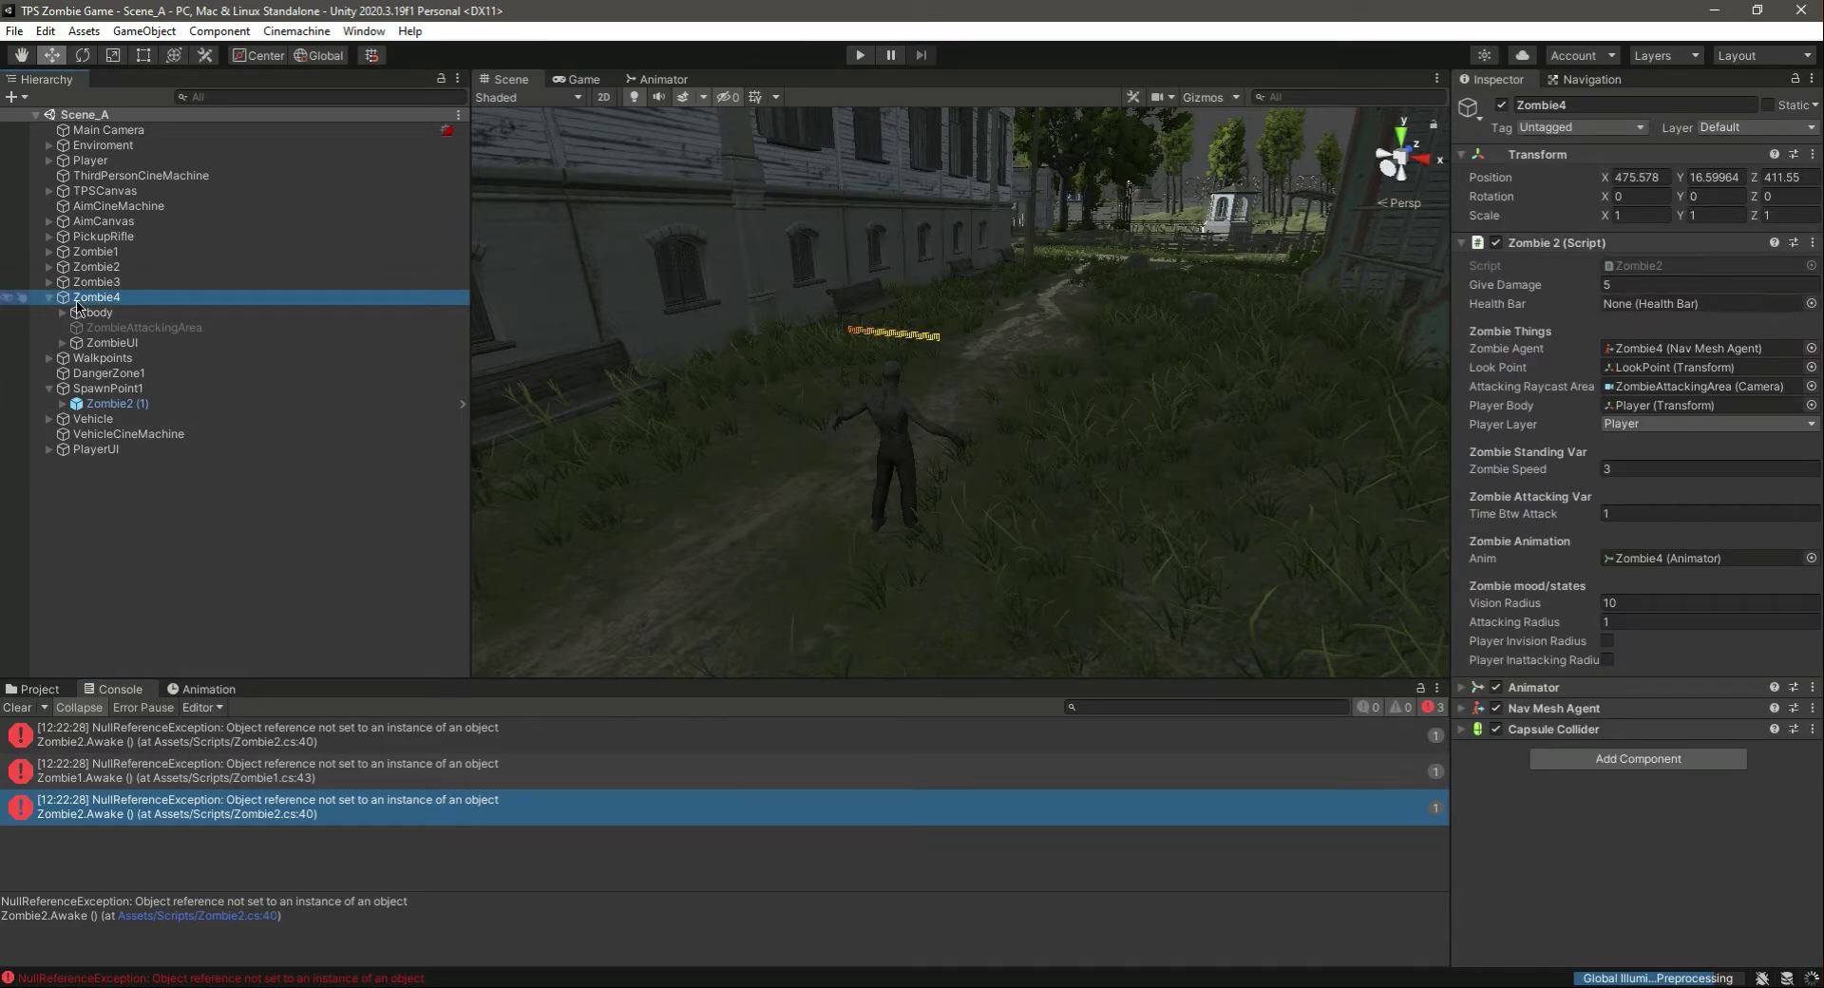
{"action": "left_click", "coordinate": [62, 343]}
{"action": "left_click_drag", "start_coordinate": [124, 359], "coordinate": [1655, 350]}
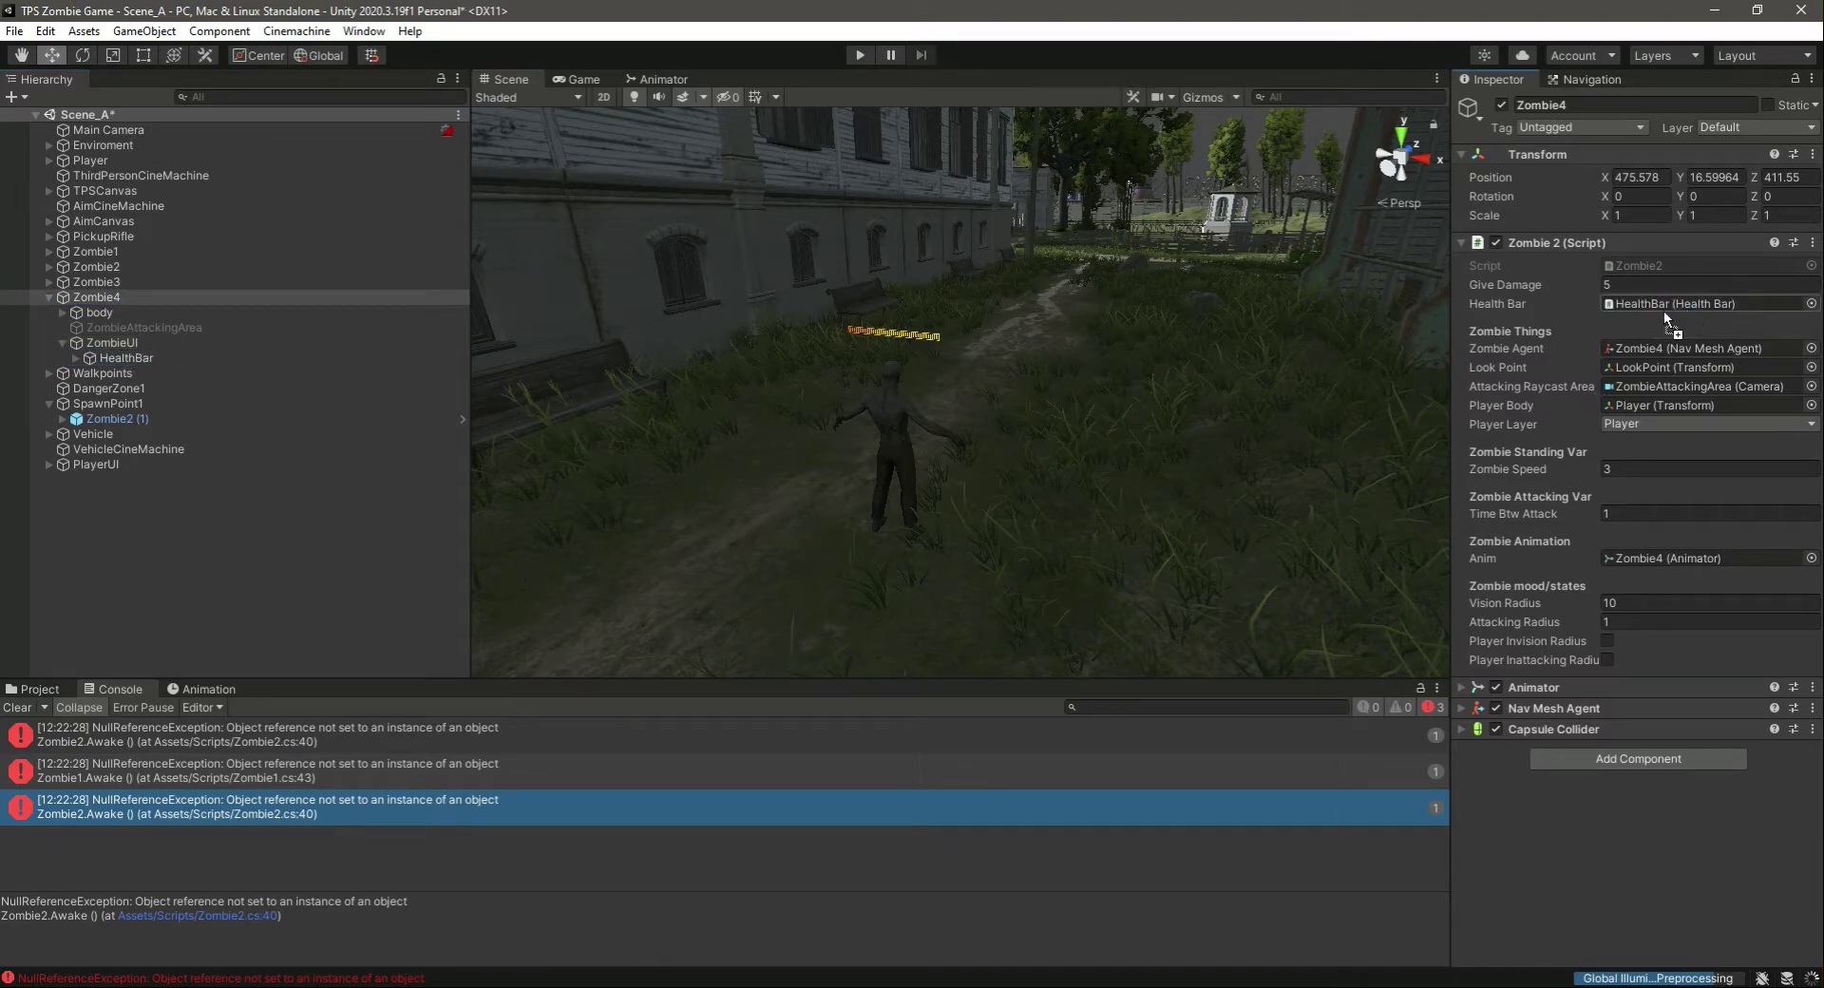
{"action": "left_click", "coordinate": [50, 298]}
Assign the HealthBar under Zombie3's ZombieUI to the Health Bar field of Zombie3's Zombie 1 script and collapse Zombie3
{"action": "left_click", "coordinate": [49, 283]}
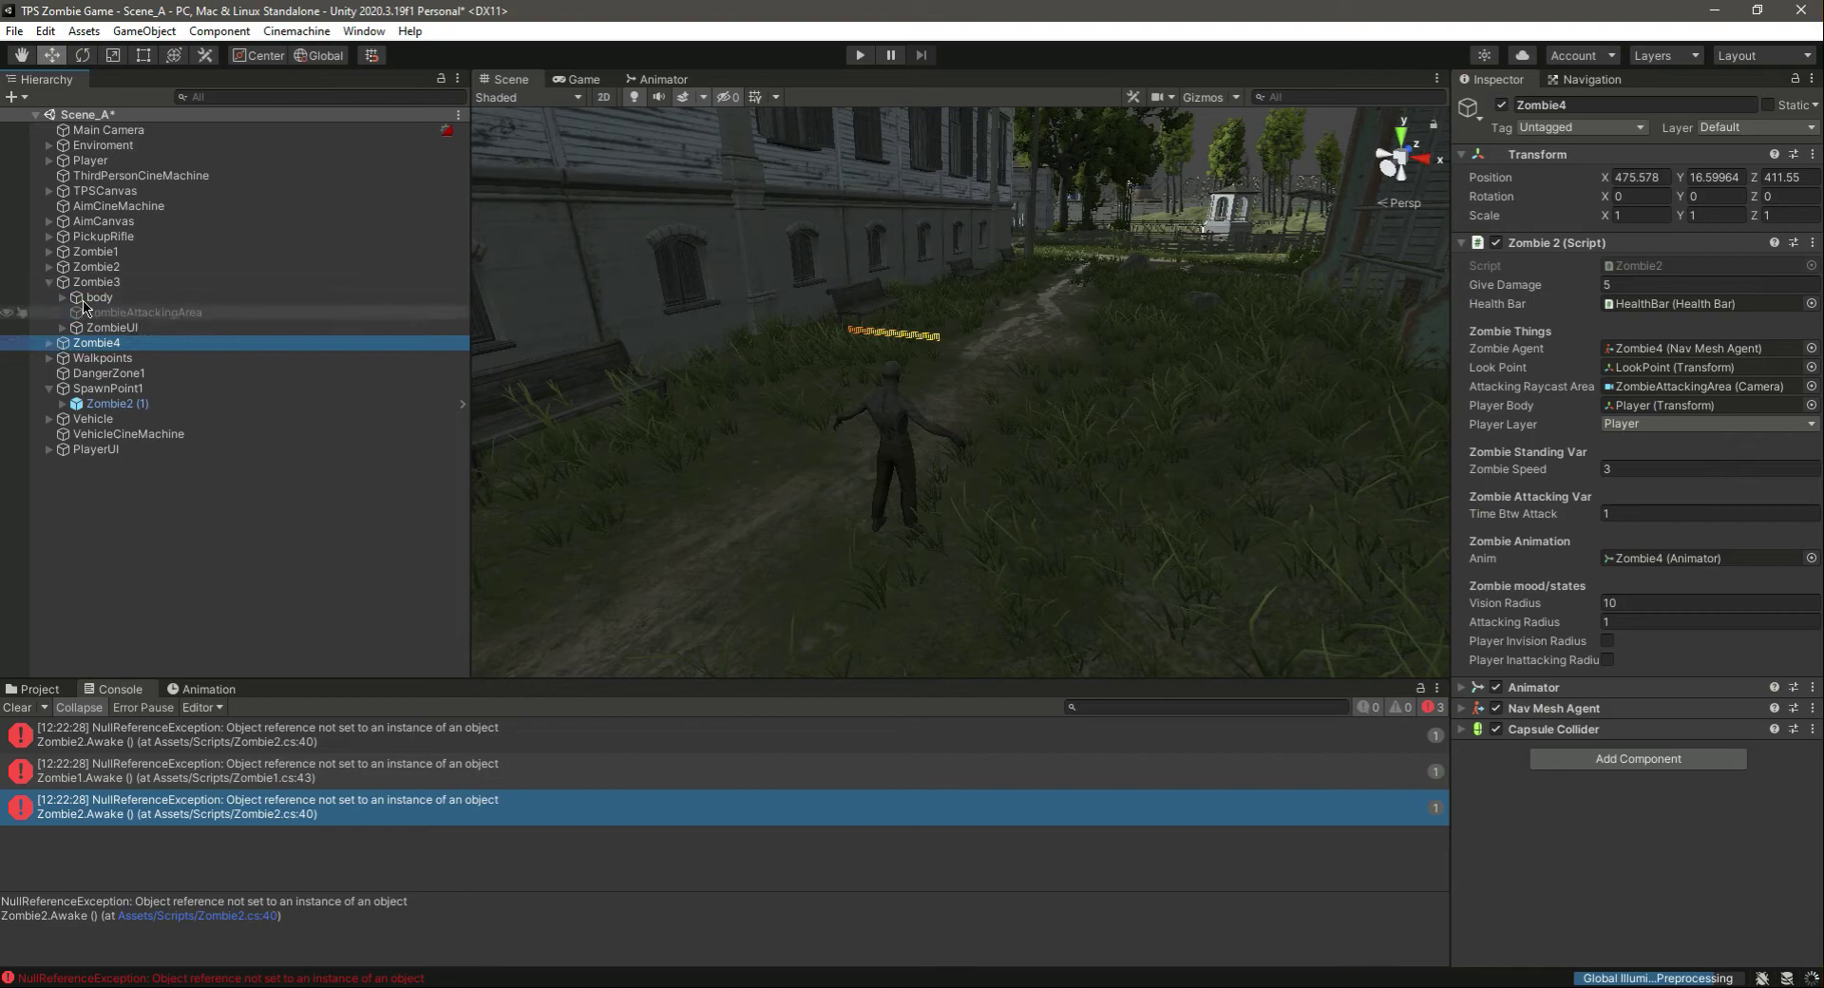
{"action": "left_click", "coordinate": [111, 328]}
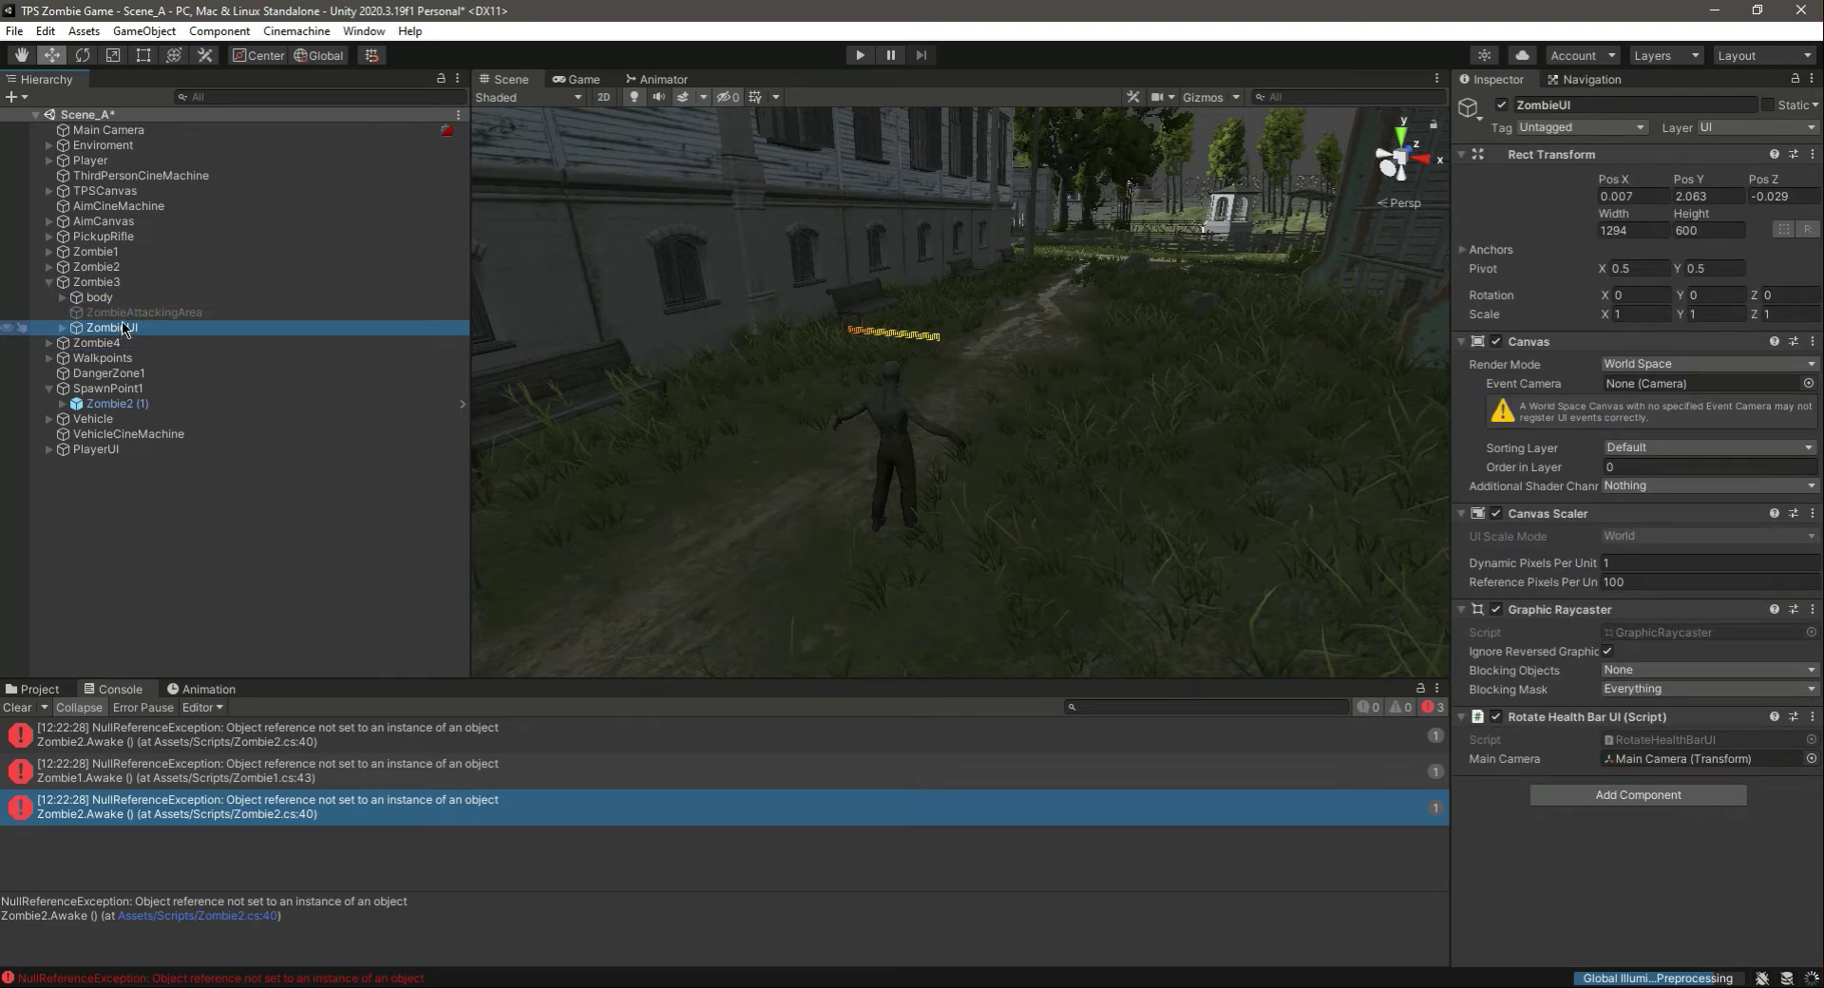
{"action": "left_click", "coordinate": [125, 283]}
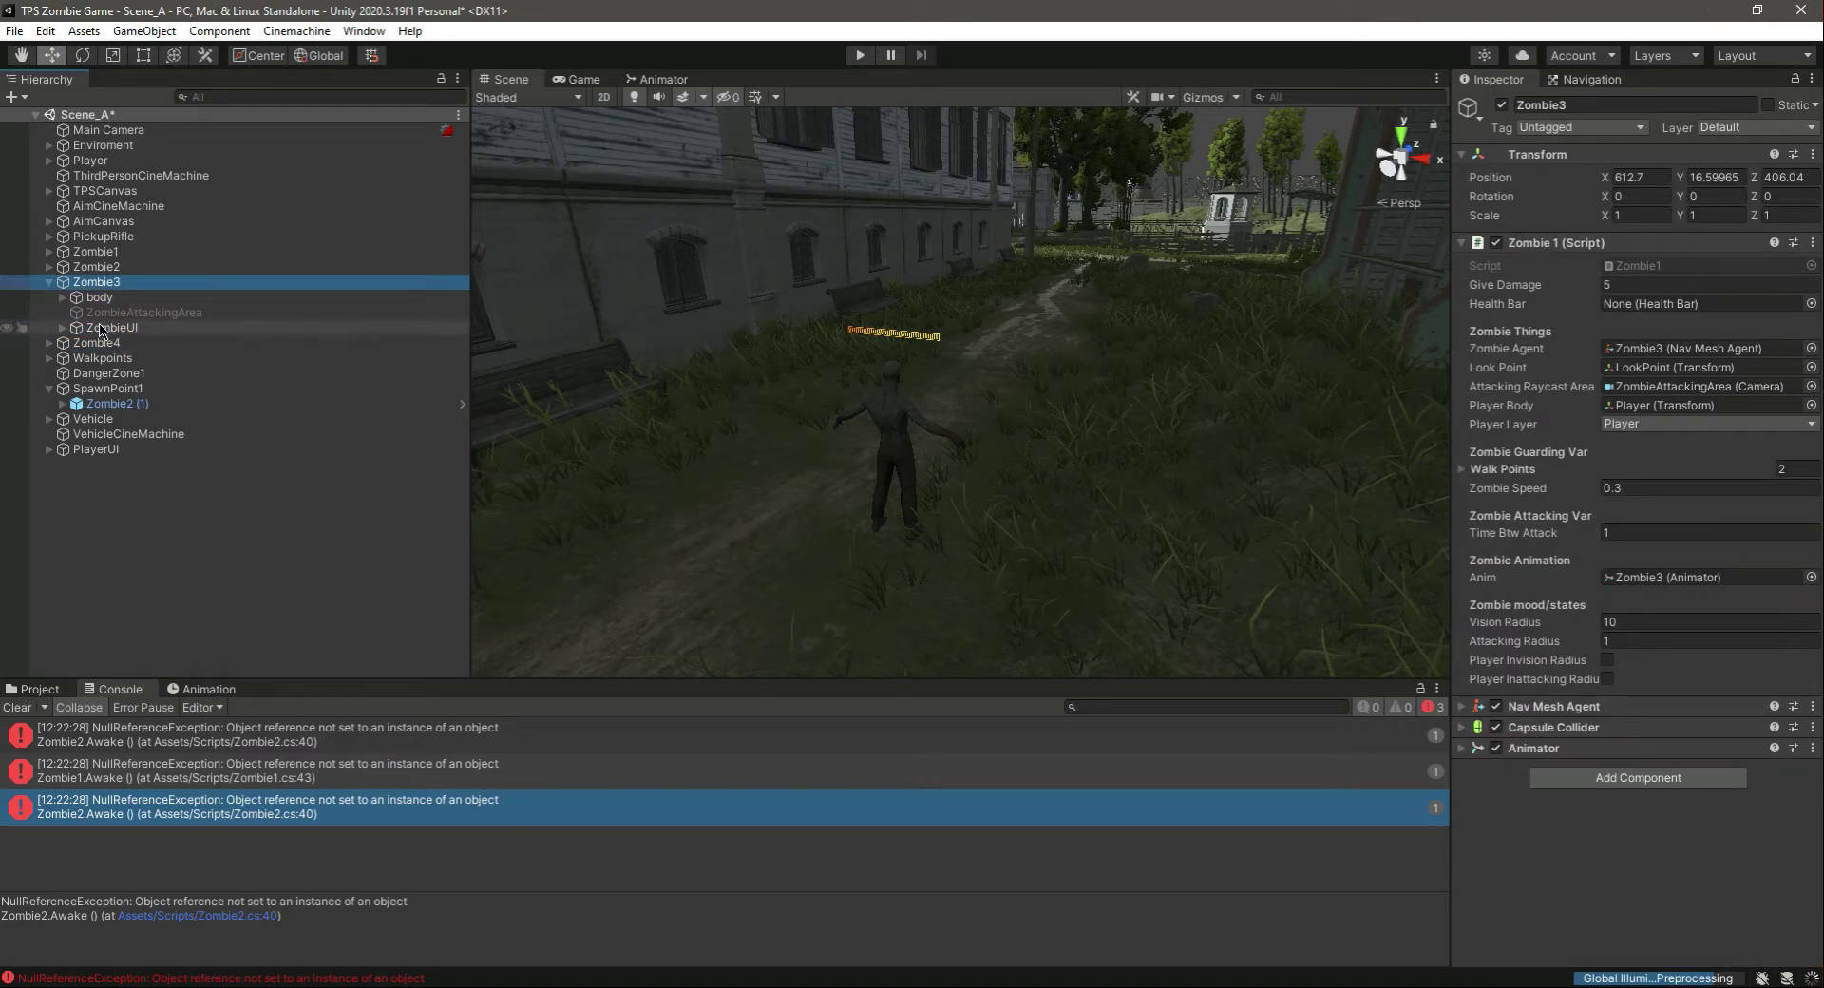
{"action": "left_click", "coordinate": [62, 327]}
{"action": "mouse_move", "coordinate": [126, 343]}
{"action": "left_mouse_down"}
{"action": "mouse_move", "coordinate": [693, 354]}
{"action": "mouse_move", "coordinate": [1662, 304]}
{"action": "left_mouse_up"}
{"action": "left_click", "coordinate": [47, 283]}
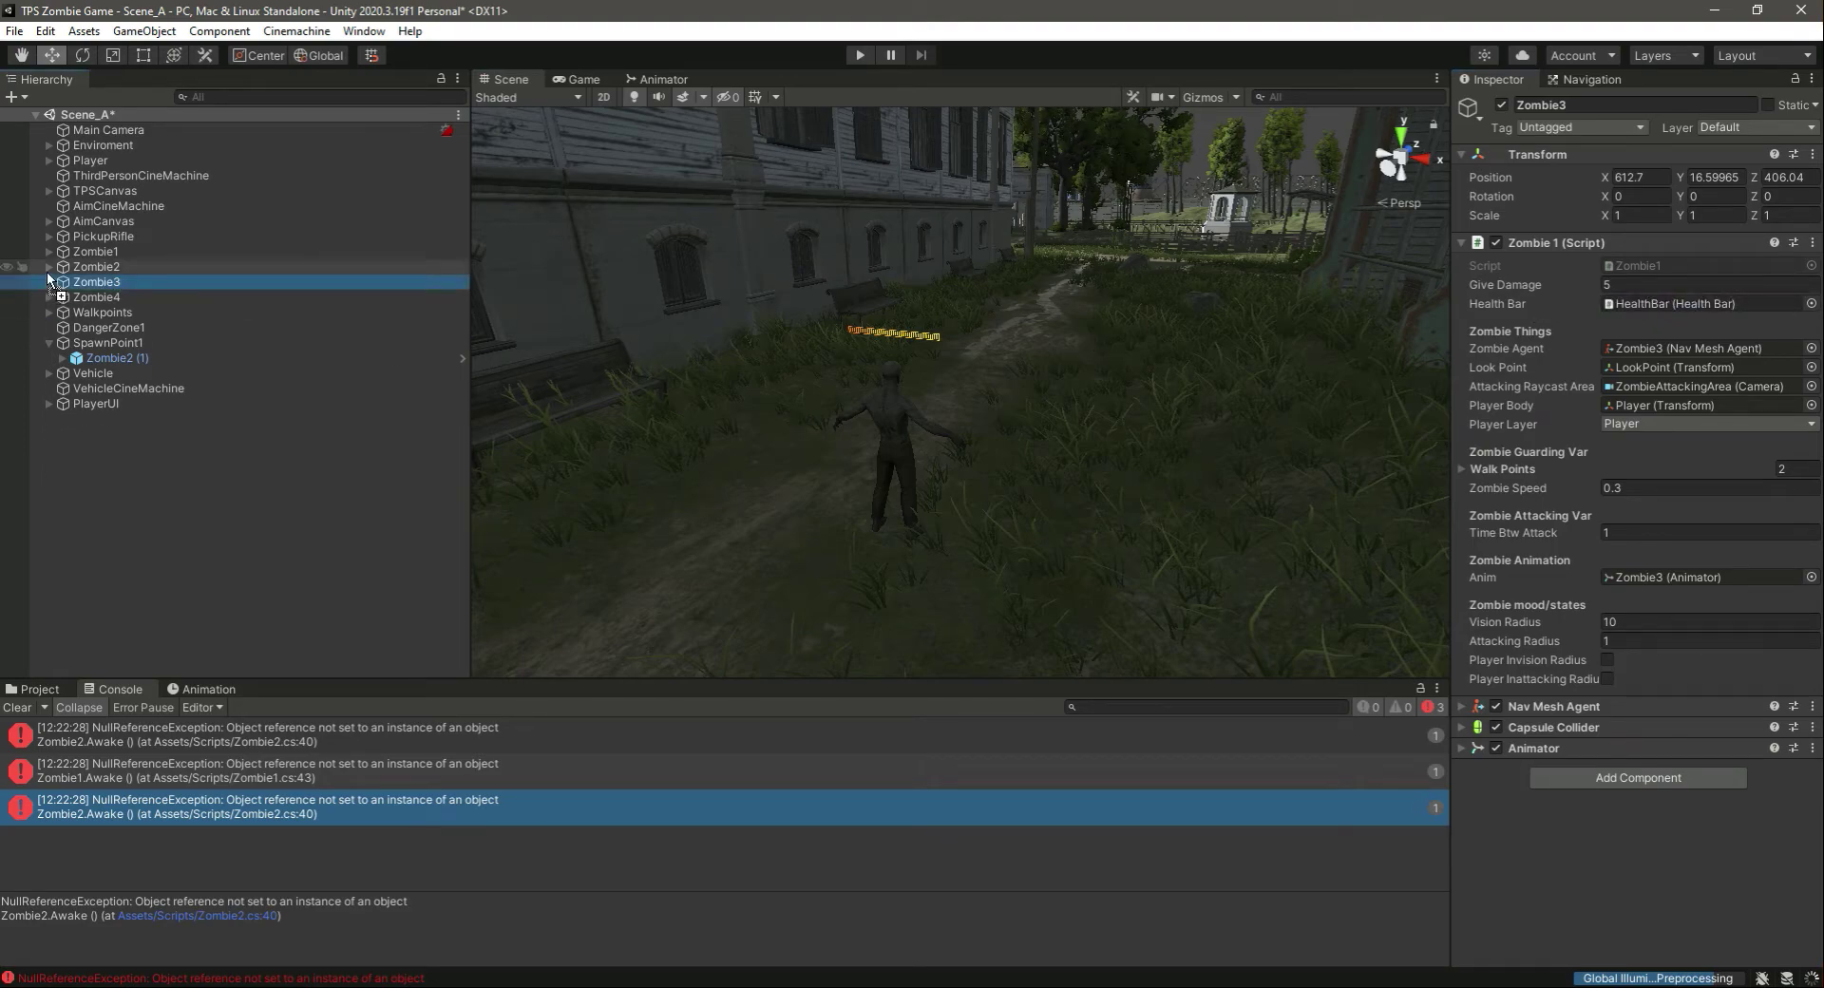
Check the HealthBar objects of Zombie2 and Zombie1 and the Health Bar reference of Zombie4
{"action": "left_click", "coordinate": [47, 267]}
{"action": "left_click", "coordinate": [99, 312]}
{"action": "left_click", "coordinate": [123, 328]}
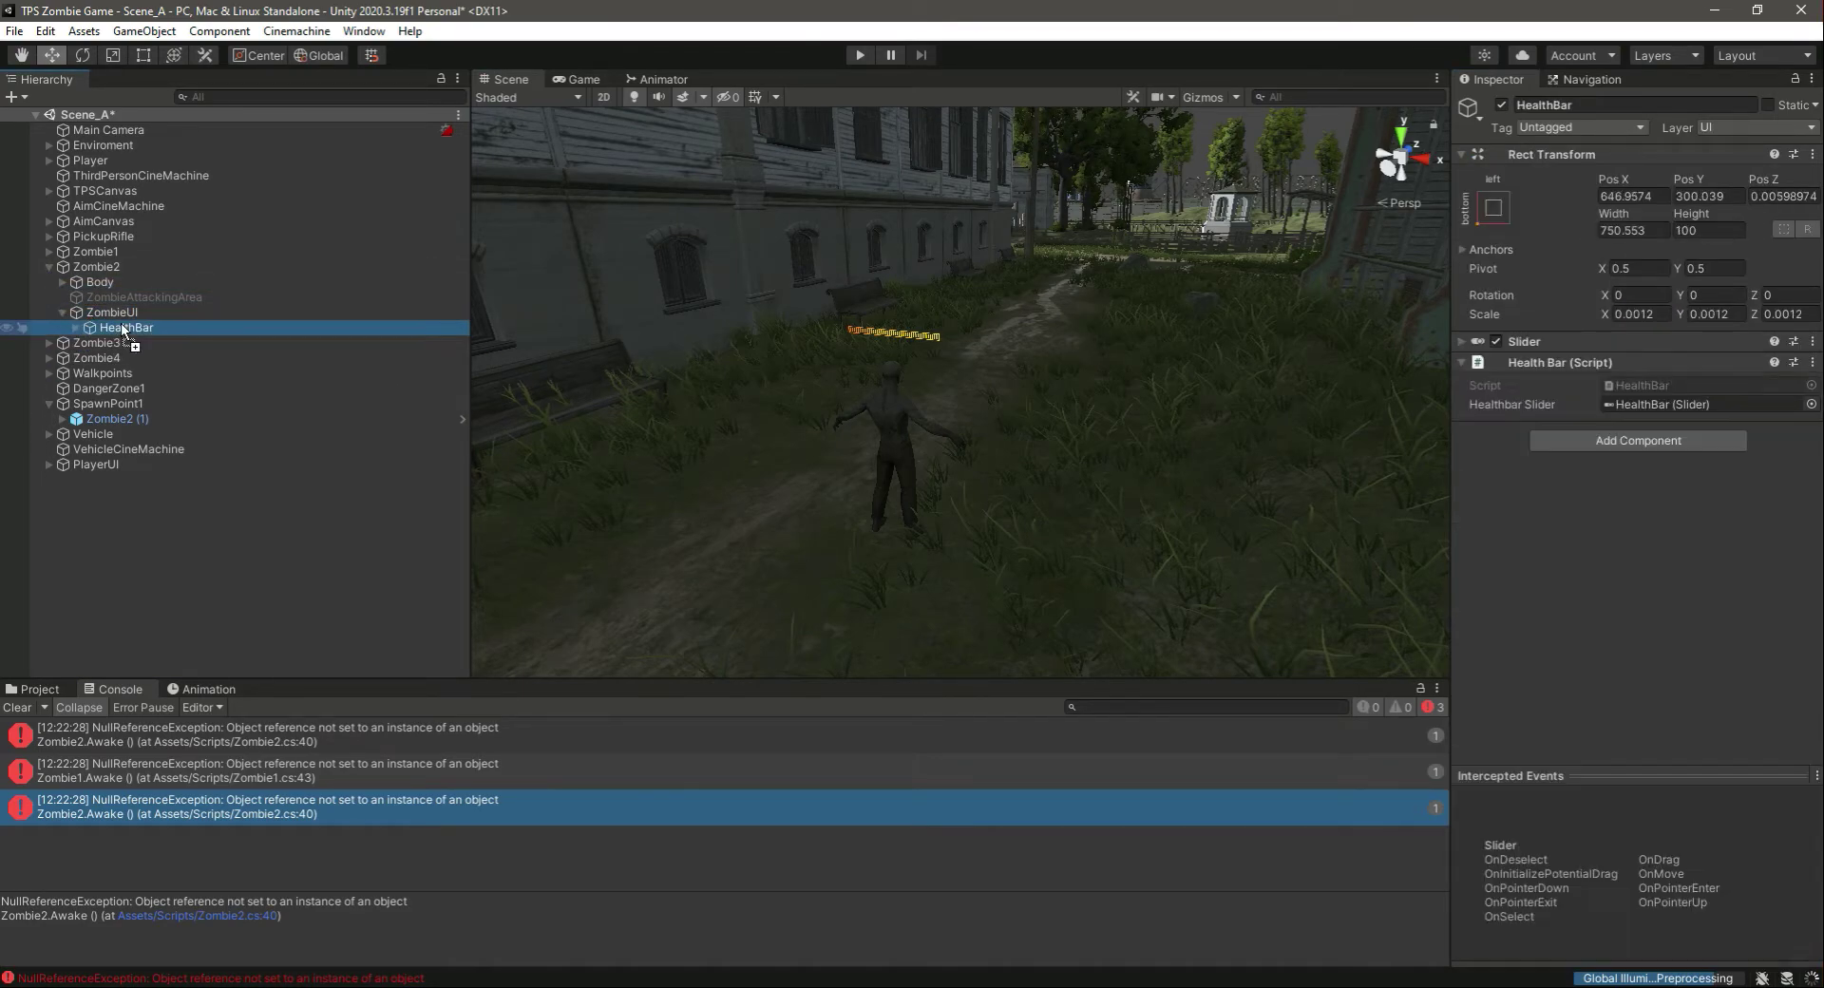
{"action": "mouse_move", "coordinate": [123, 327]}
{"action": "left_mouse_down"}
{"action": "mouse_move", "coordinate": [48, 253]}
{"action": "mouse_move", "coordinate": [129, 304]}
{"action": "left_mouse_up"}
{"action": "left_click", "coordinate": [128, 302]}
{"action": "left_click", "coordinate": [63, 297]}
{"action": "left_click", "coordinate": [108, 313]}
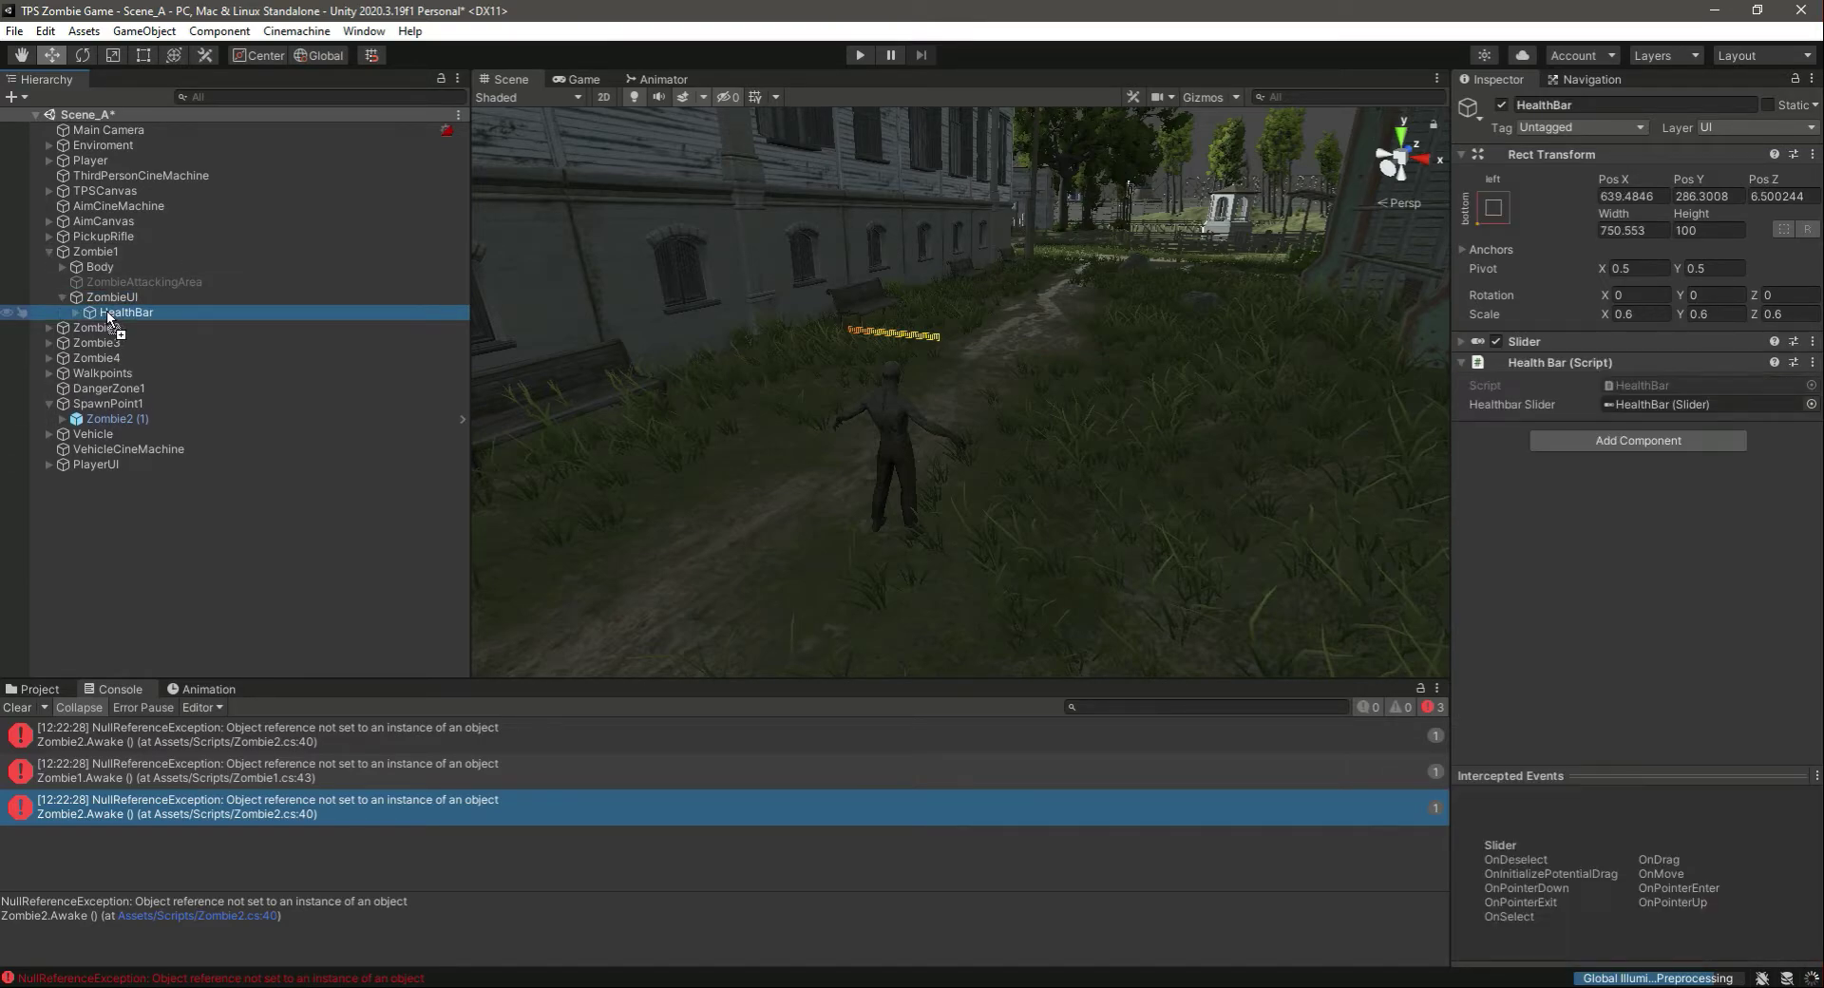
{"action": "left_click", "coordinate": [50, 250]}
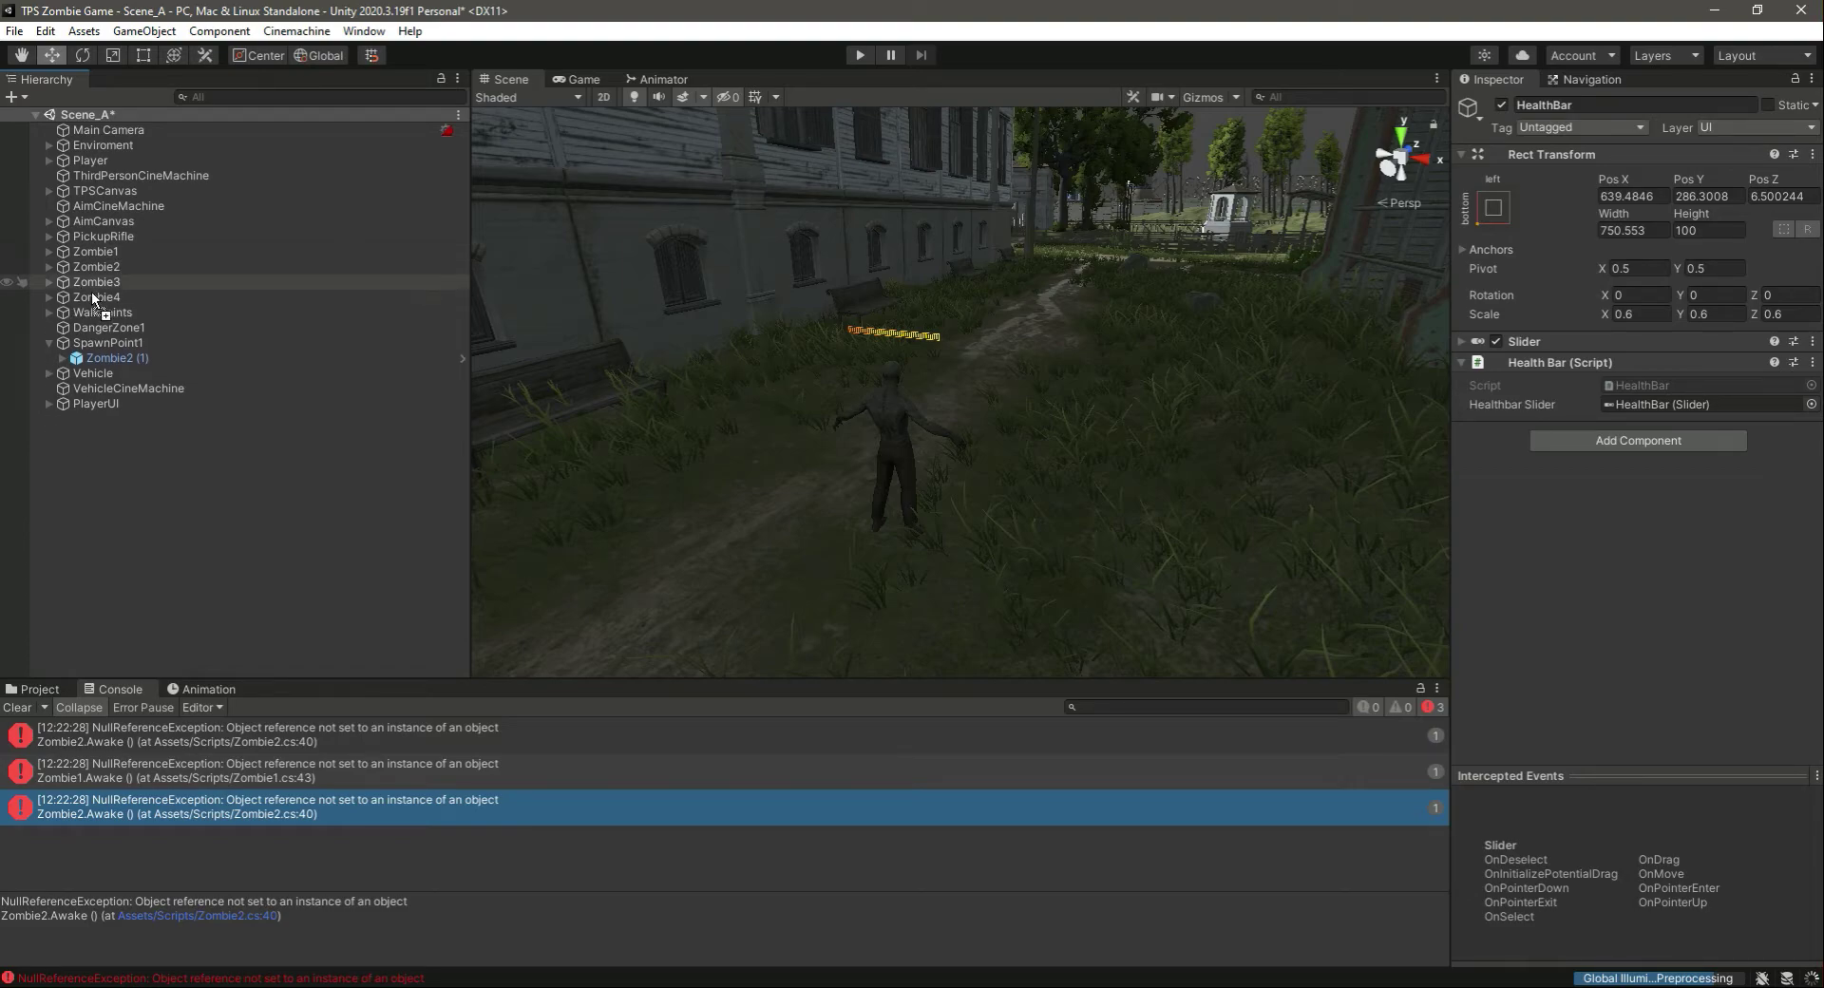
{"action": "left_click", "coordinate": [61, 298]}
{"action": "left_click_drag", "start_coordinate": [43, 294], "coordinate": [120, 357]}
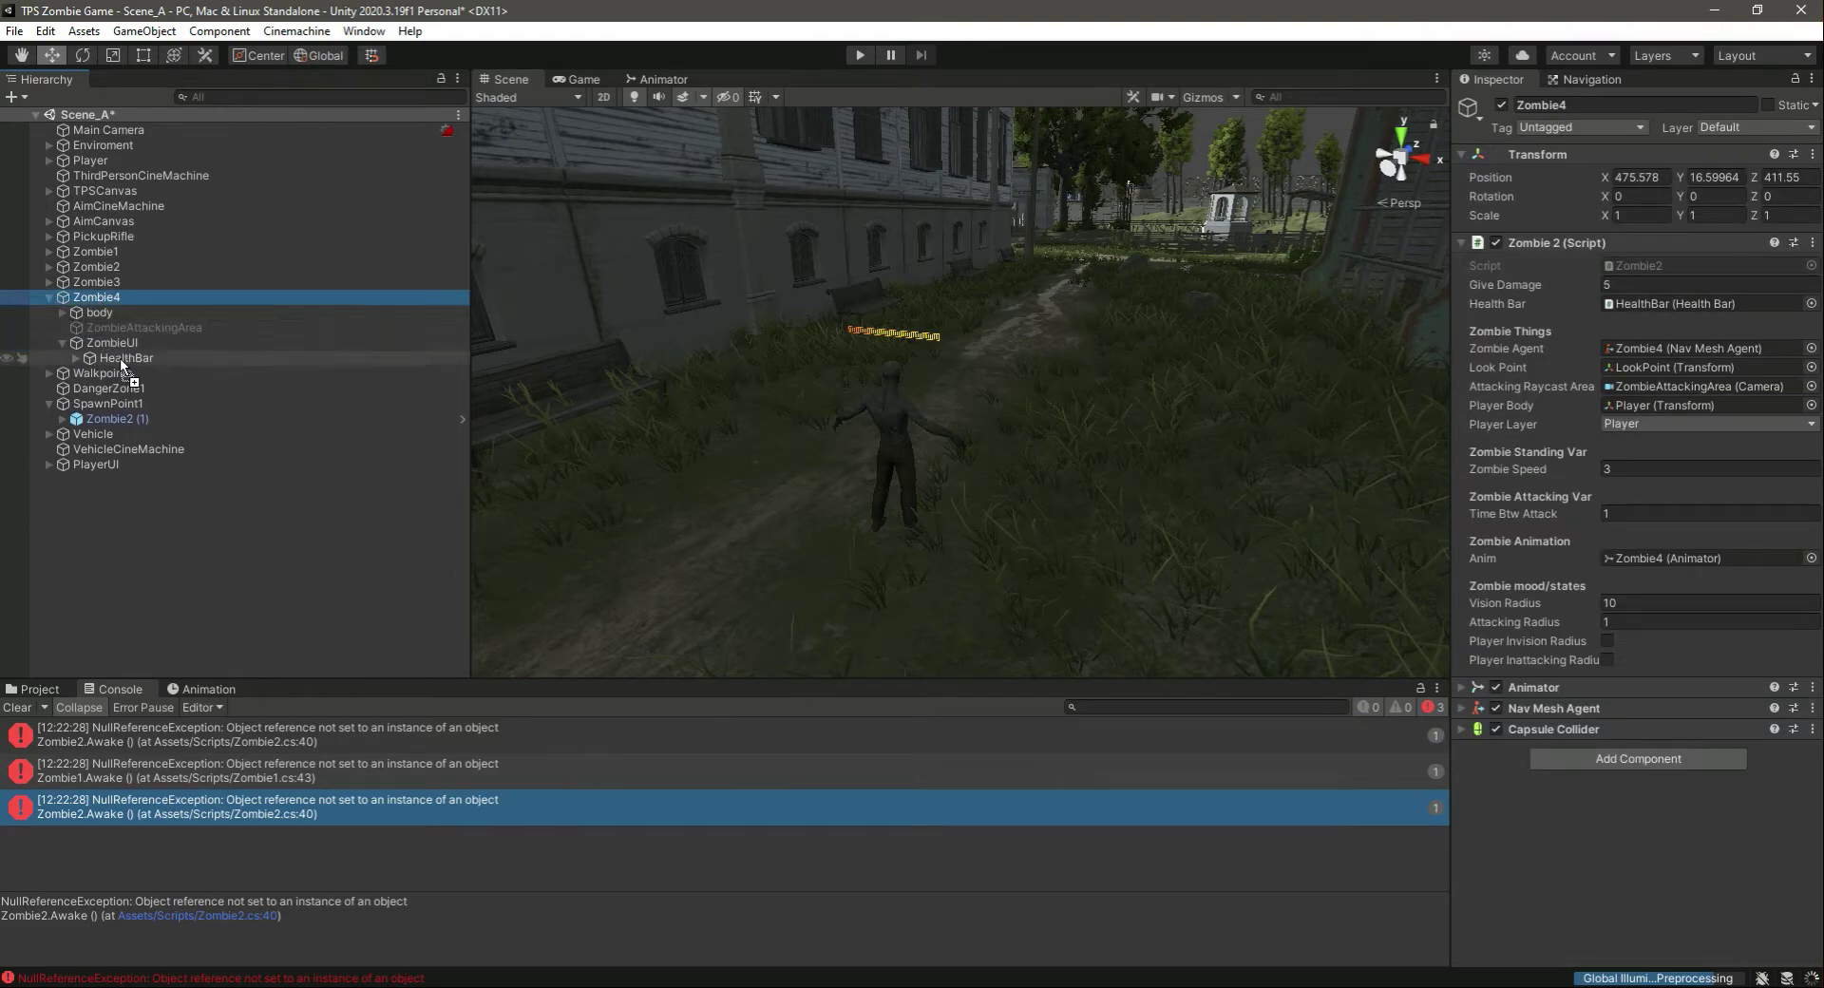
{"action": "left_click", "coordinate": [110, 301]}
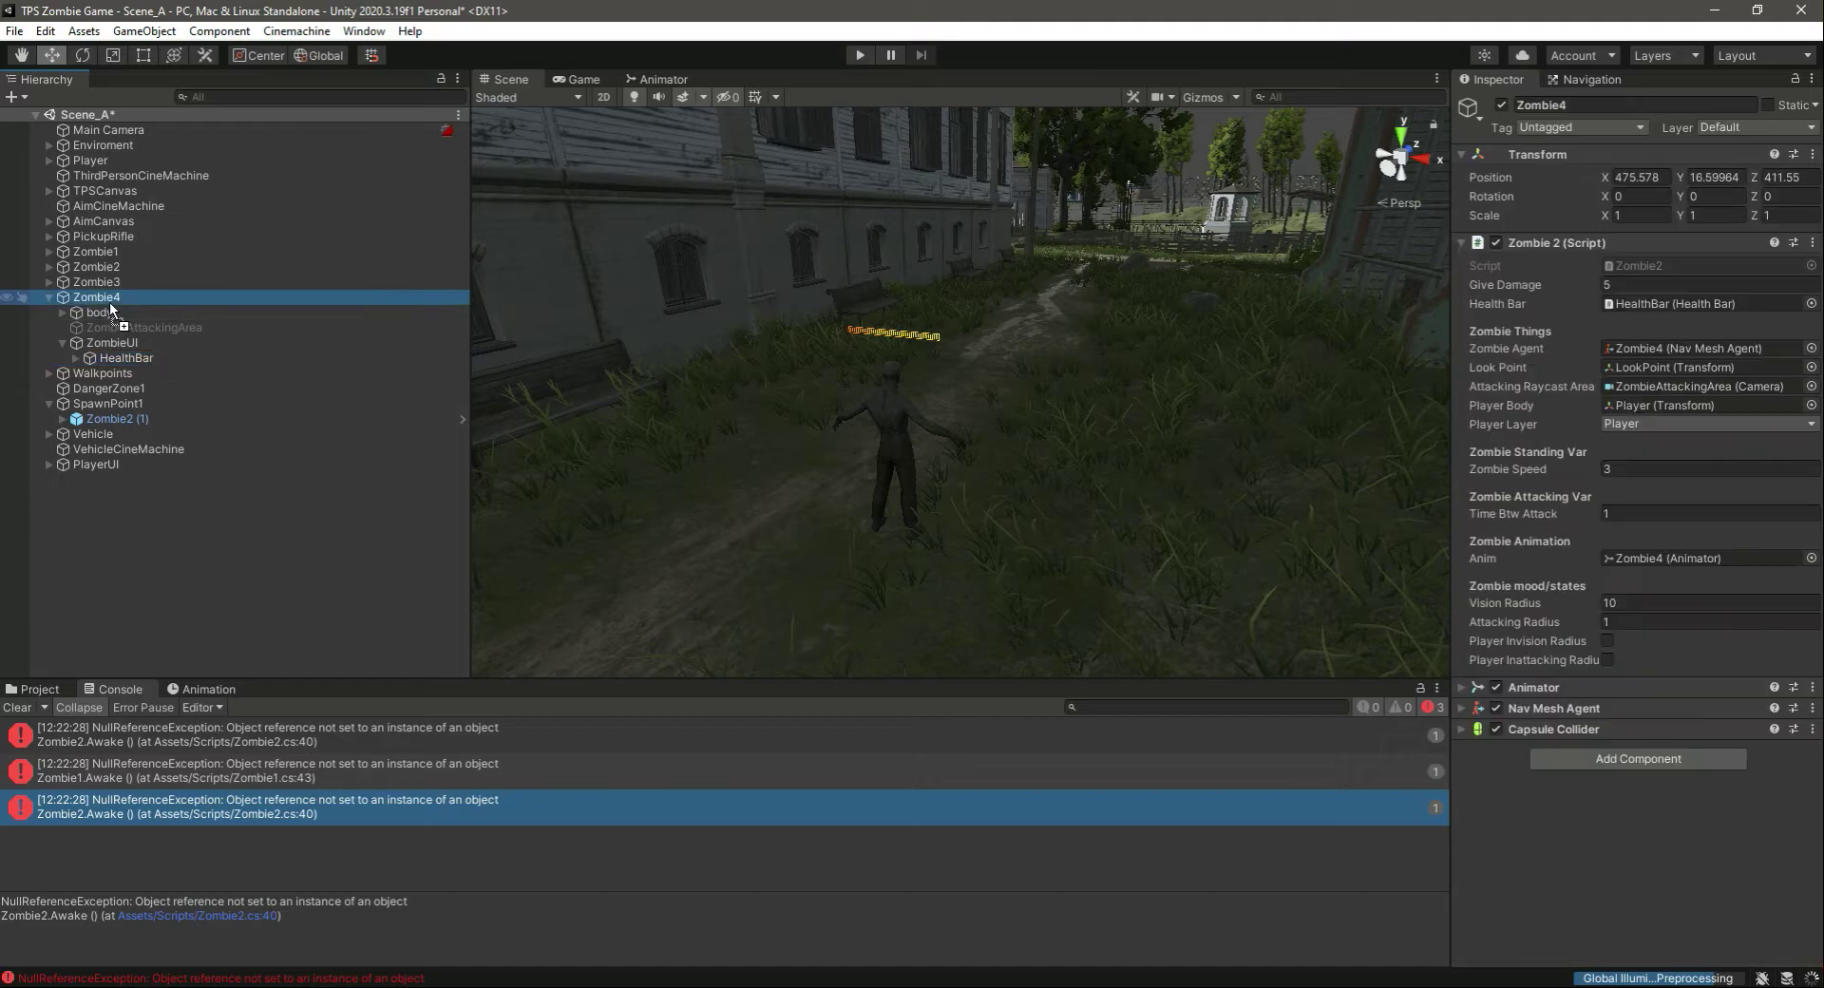
{"action": "left_click", "coordinate": [49, 297]}
Assign the HealthBar under Zombie2 (1)'s ZombieUI in SpawnPoint1 to the Health Bar field of its Zombie 2 script
{"action": "mouse_move", "coordinate": [68, 359]}
{"action": "left_mouse_down"}
{"action": "mouse_move", "coordinate": [91, 401]}
{"action": "mouse_move", "coordinate": [72, 402]}
{"action": "mouse_move", "coordinate": [139, 413]}
{"action": "left_mouse_up"}
{"action": "left_click", "coordinate": [139, 417]}
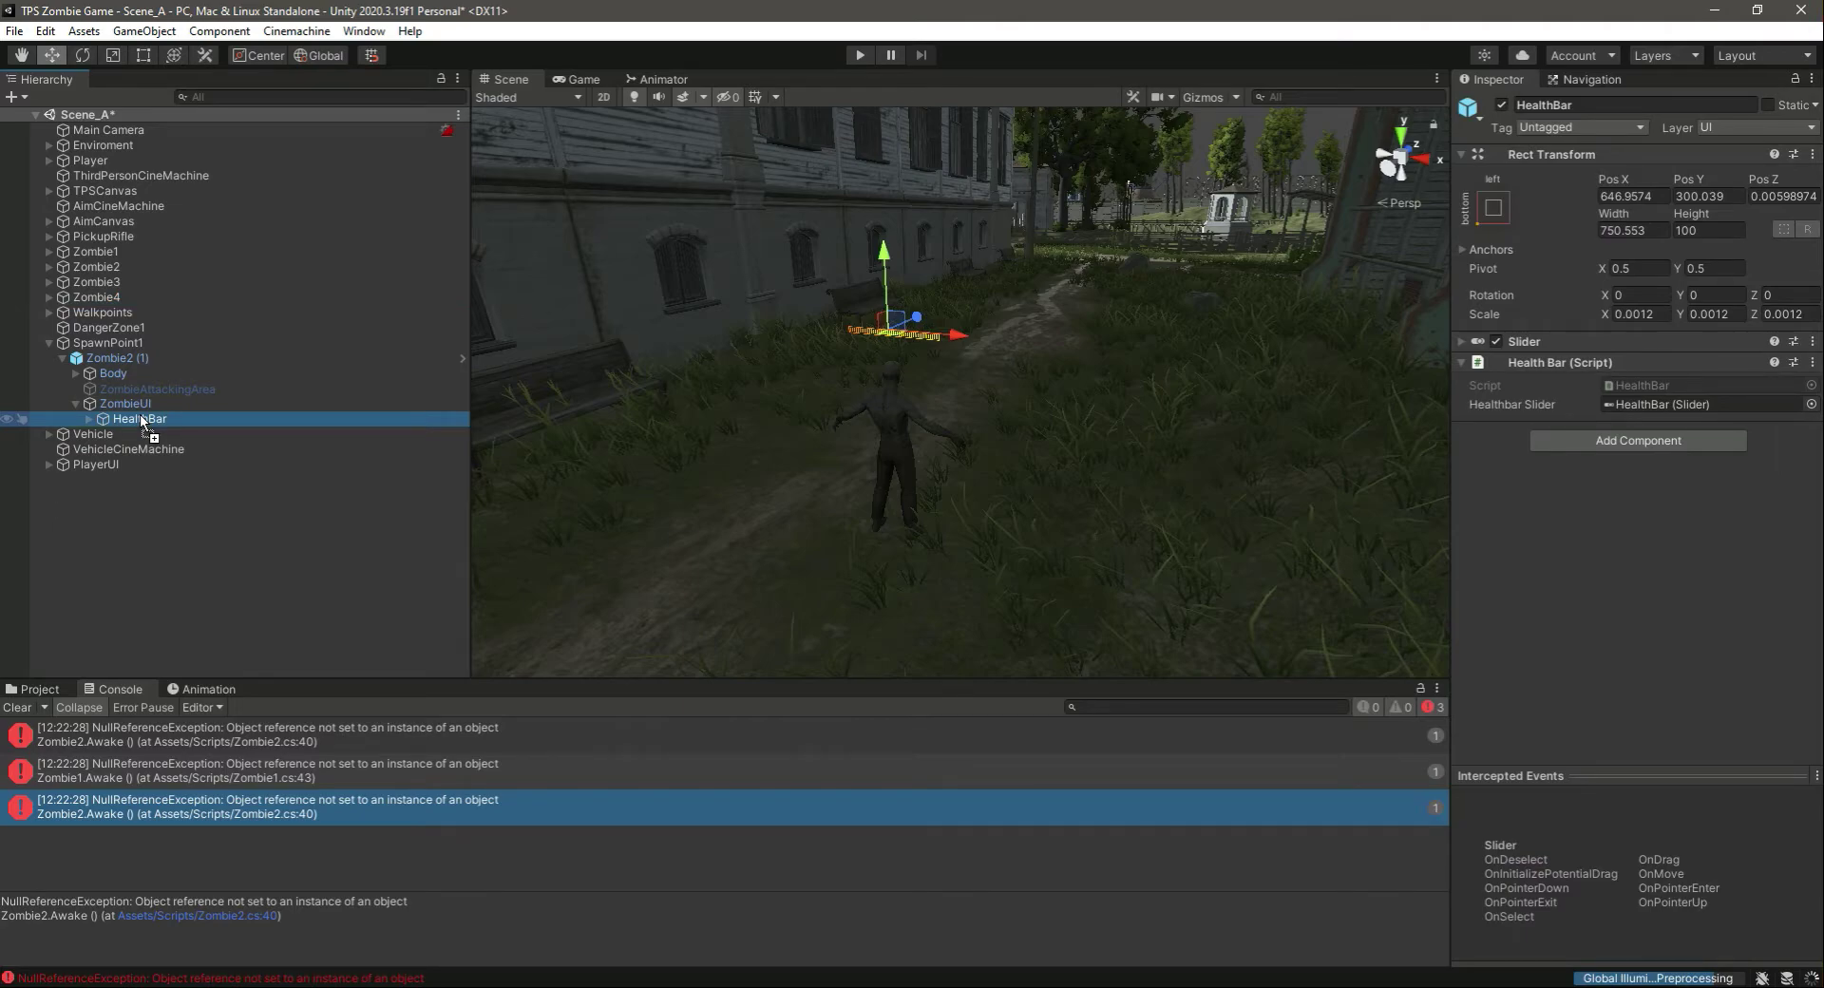
{"action": "left_click", "coordinate": [157, 359]}
{"action": "mouse_move", "coordinate": [141, 419]}
{"action": "left_mouse_down"}
{"action": "mouse_move", "coordinate": [824, 424]}
{"action": "mouse_move", "coordinate": [1674, 323]}
{"action": "left_mouse_up"}
Check Zombie1's Health Bar reference and show the project's Prefabs folder again
{"action": "left_click_drag", "start_coordinate": [99, 251], "coordinate": [100, 397]}
{"action": "left_click", "coordinate": [11, 708]}
{"action": "left_click", "coordinate": [34, 689]}
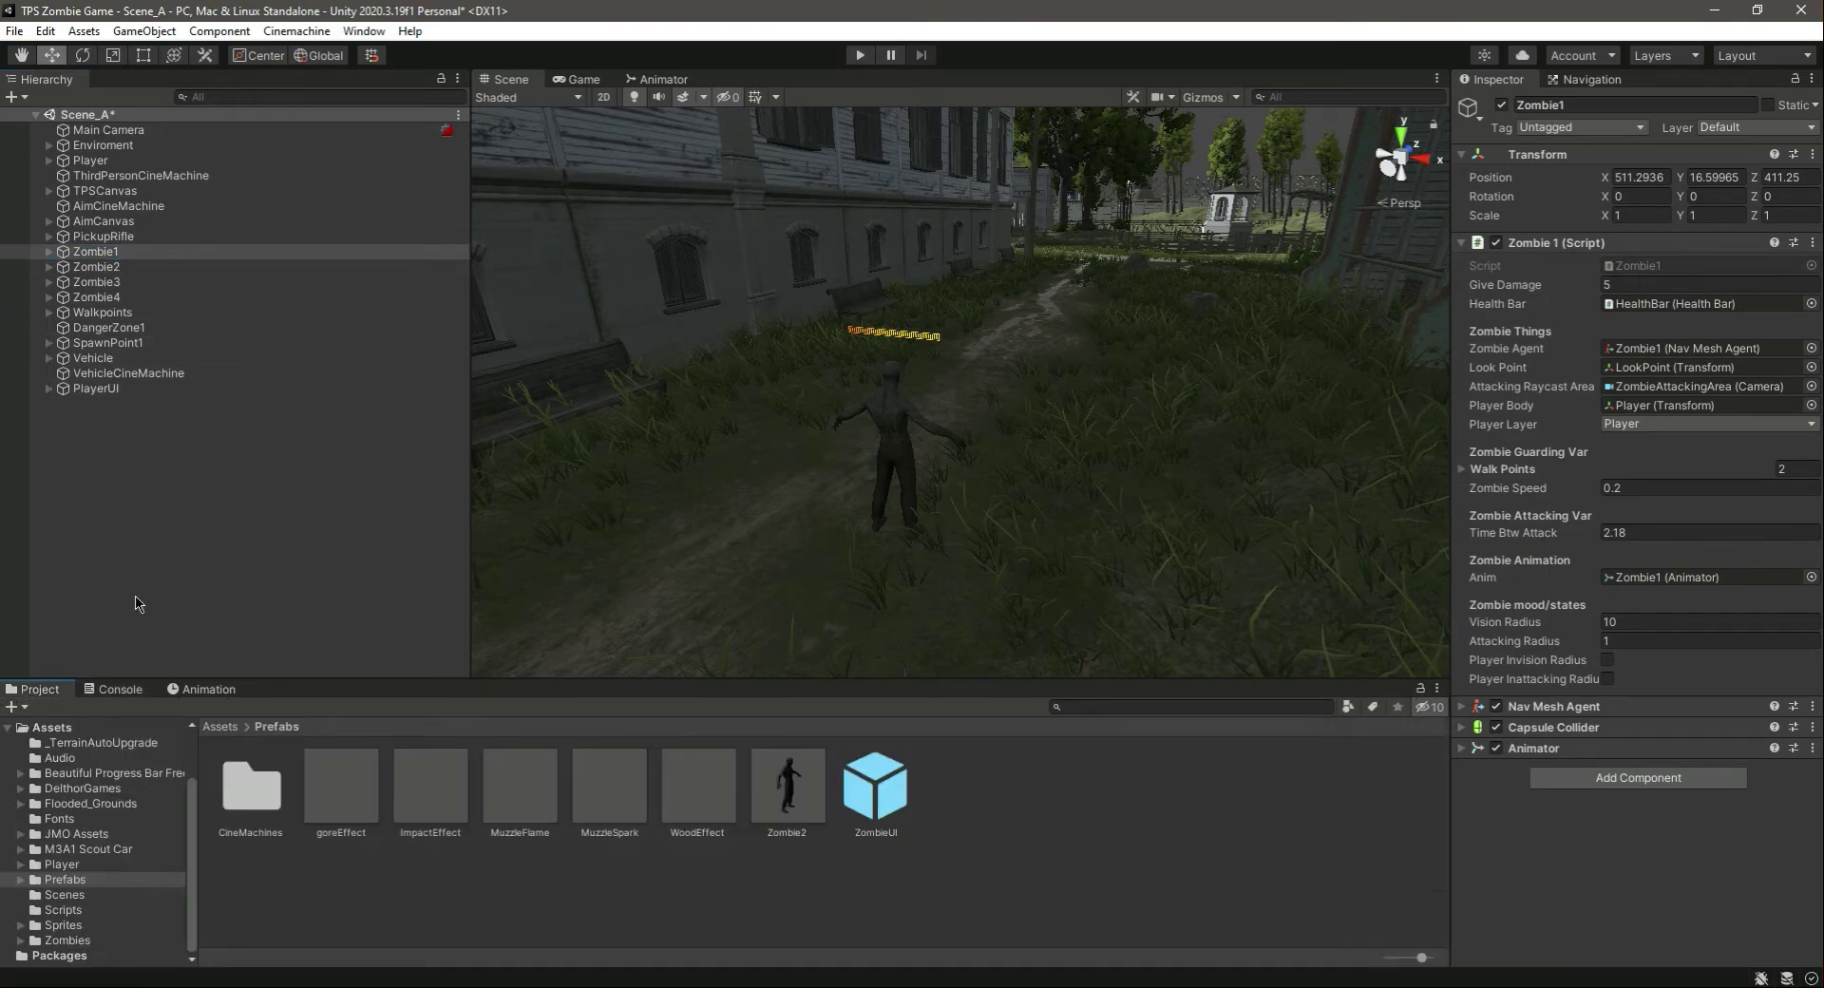